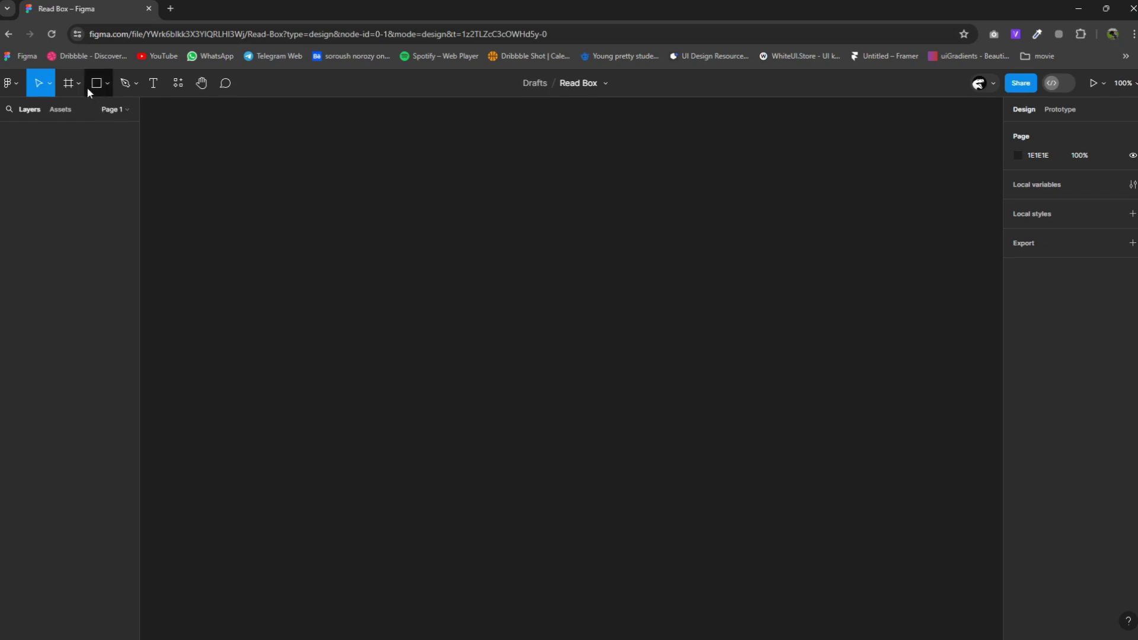
Create a Desktop 1440×1024 frame and stretch its height to 4038.
click(78, 83)
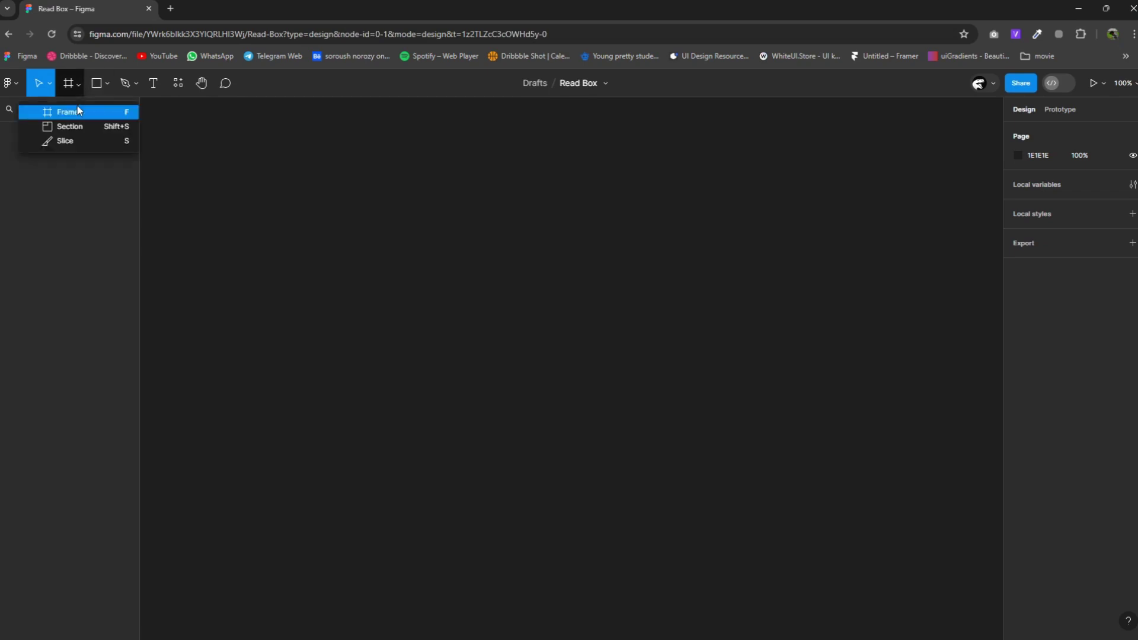
click(77, 111)
click(1043, 387)
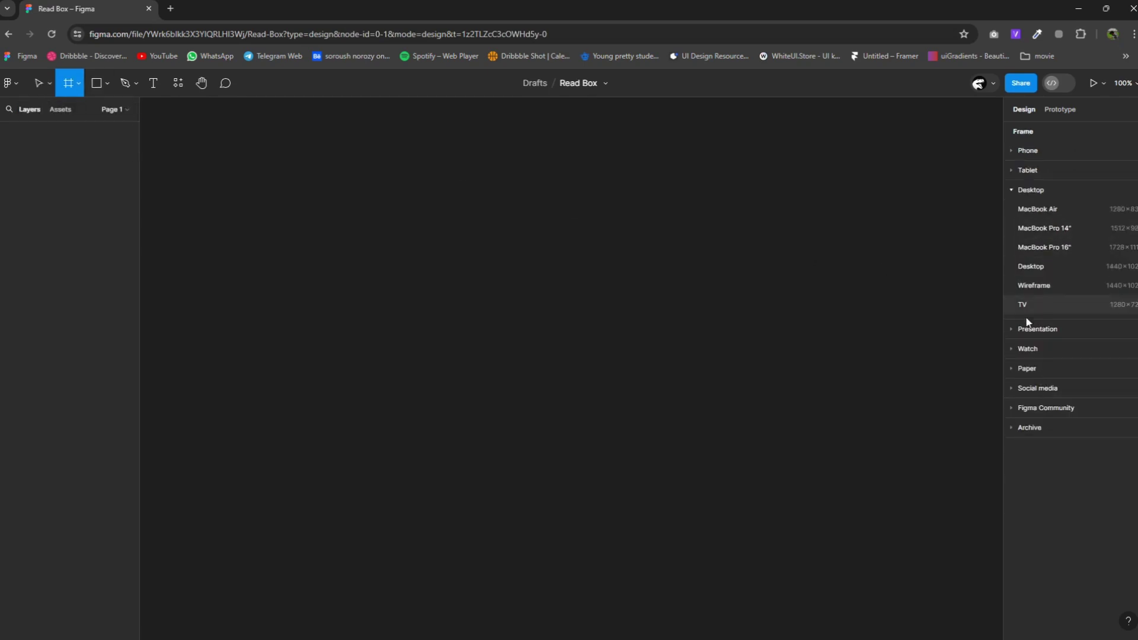
click(1025, 268)
ctrl+scroll(683, 325, down, 3)
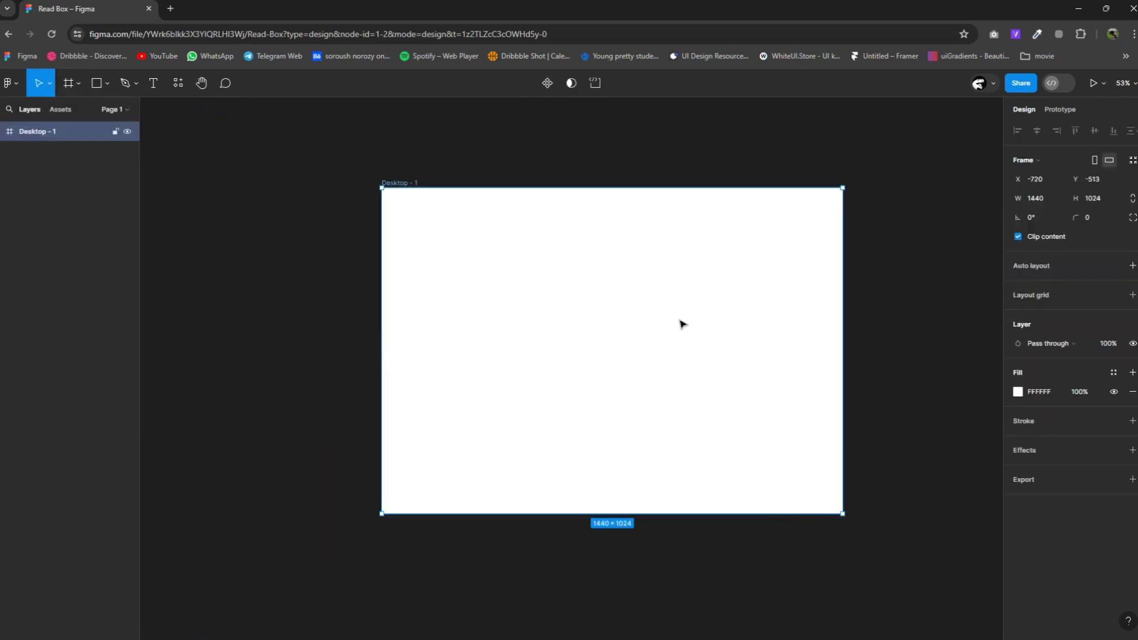
ctrl+scroll(578, 367, down, 4)
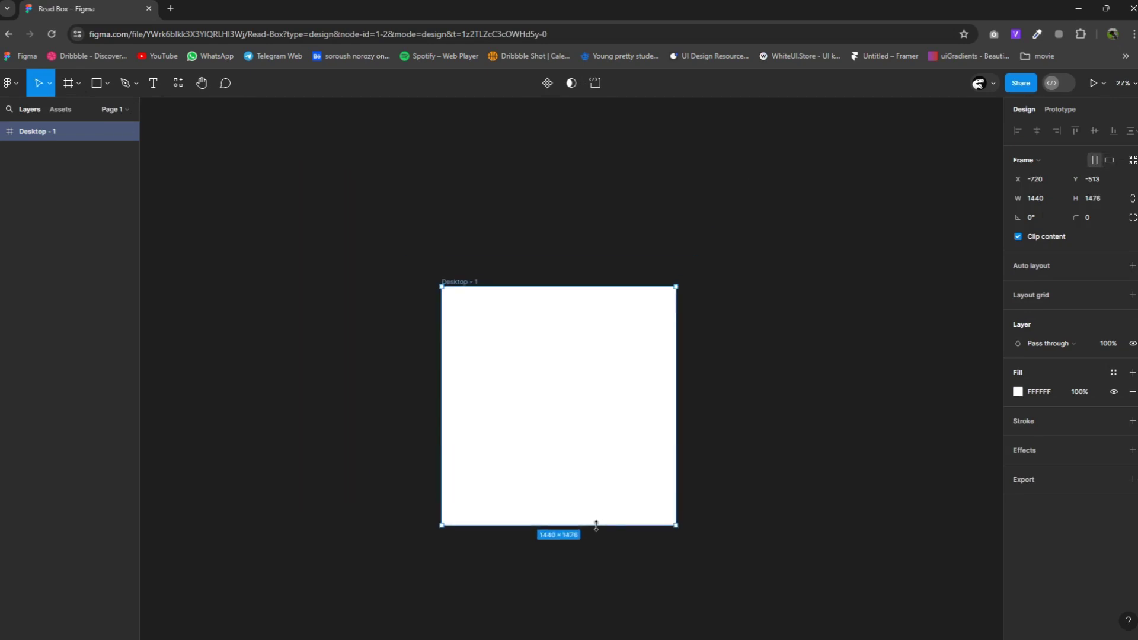
ctrl+scroll(549, 358, up, 2)
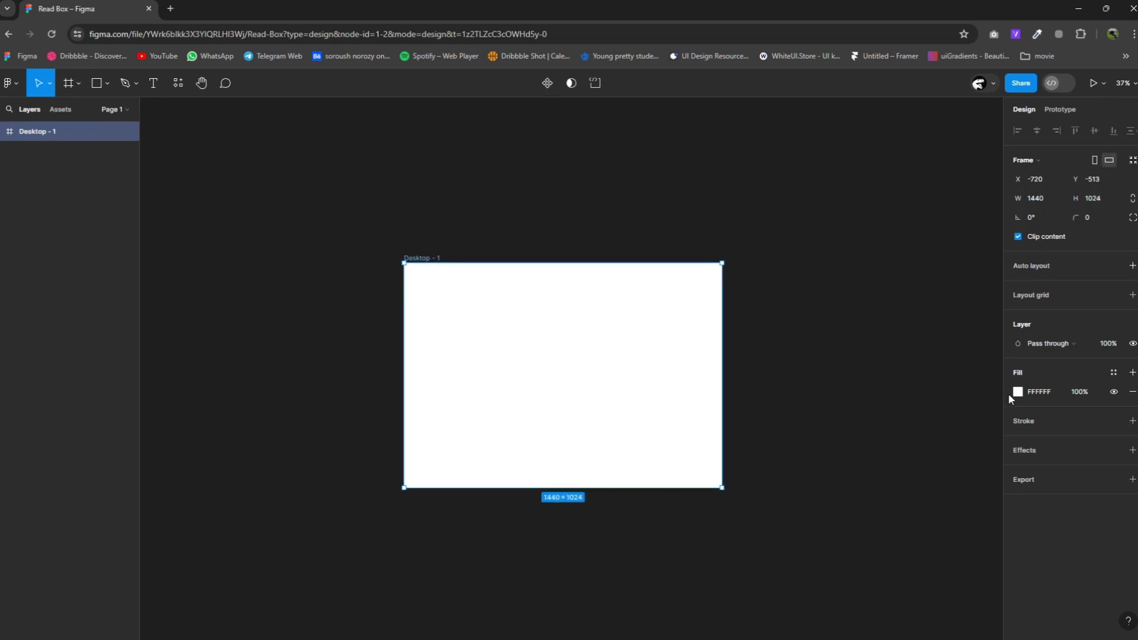
drag(657, 487, 676, 637)
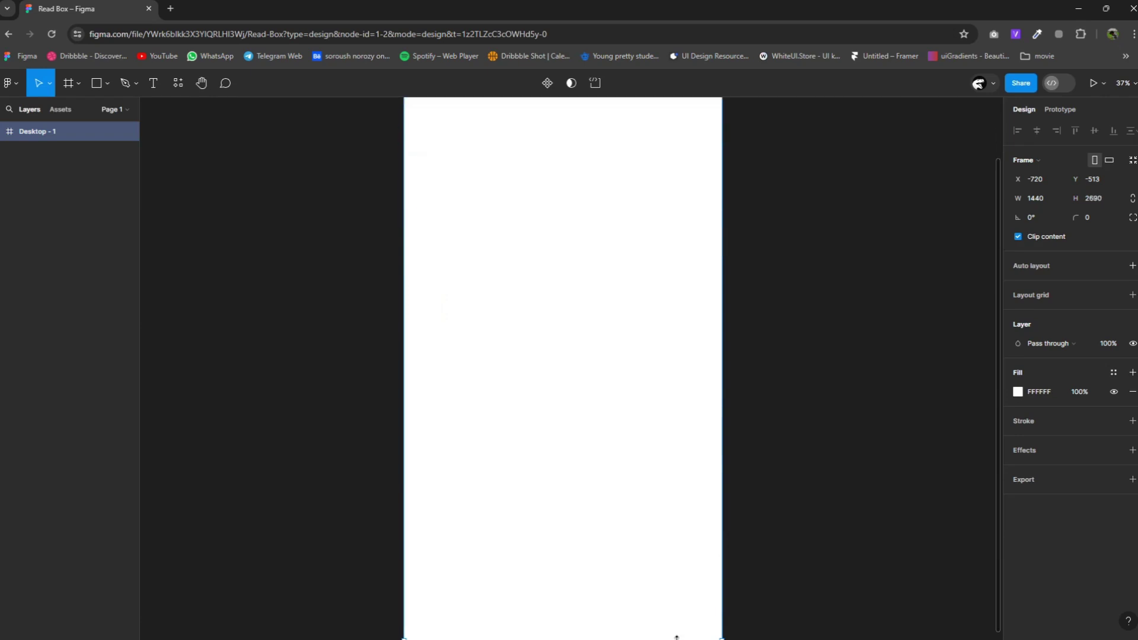
scroll(647, 539, up, 4)
scroll(675, 414, up, 2)
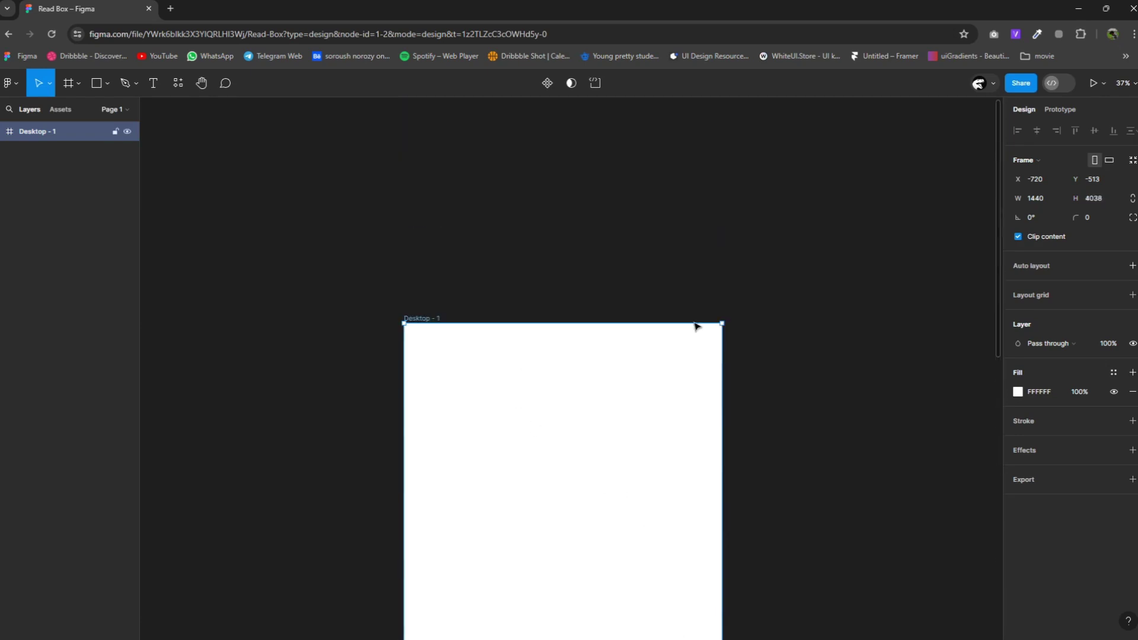
Give the frame a near-black 0A0A0A fill.
click(1017, 392)
drag(901, 410, 849, 471)
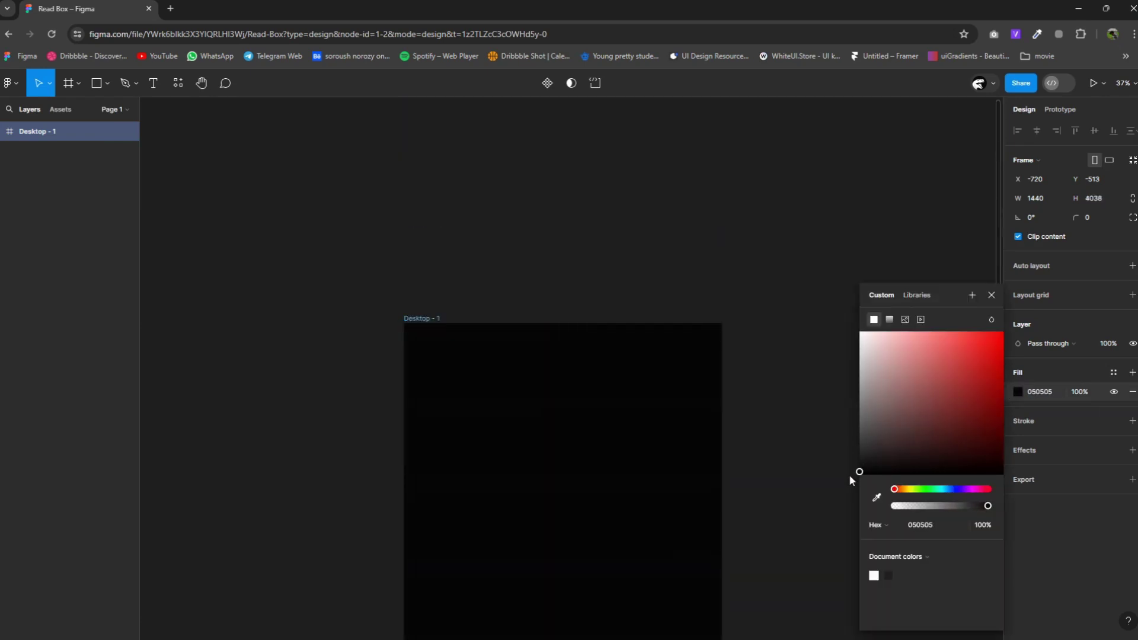
click(848, 472)
scroll(818, 356, down, 3)
scroll(644, 195, up, 2)
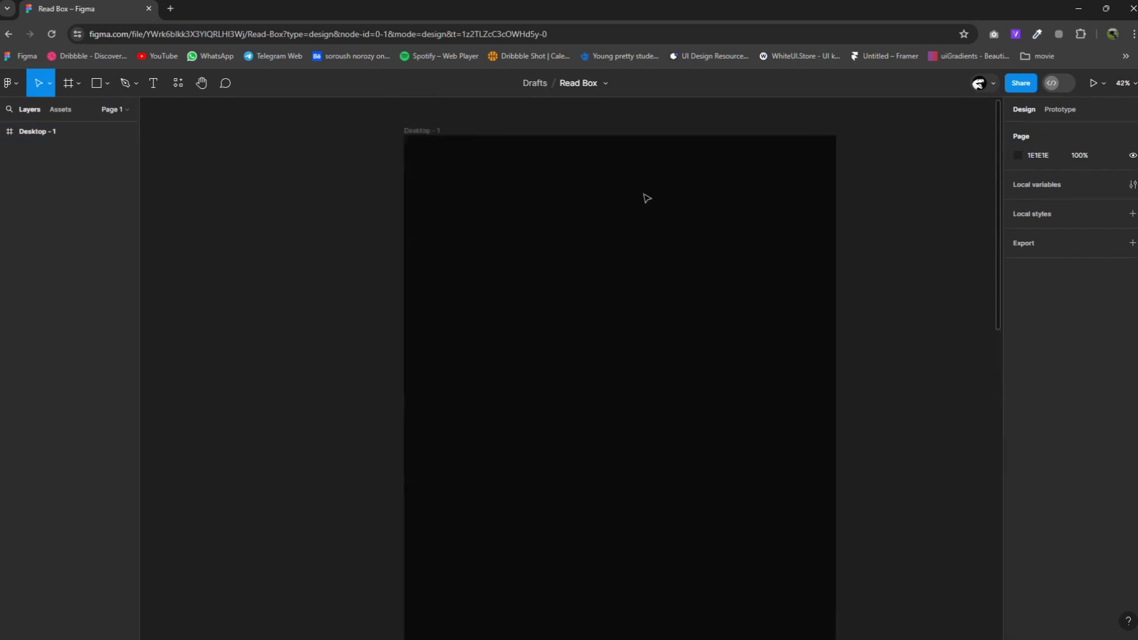
Rename the frame from Desktop - 1 to 'Home'.
click(609, 204)
double_click(397, 126)
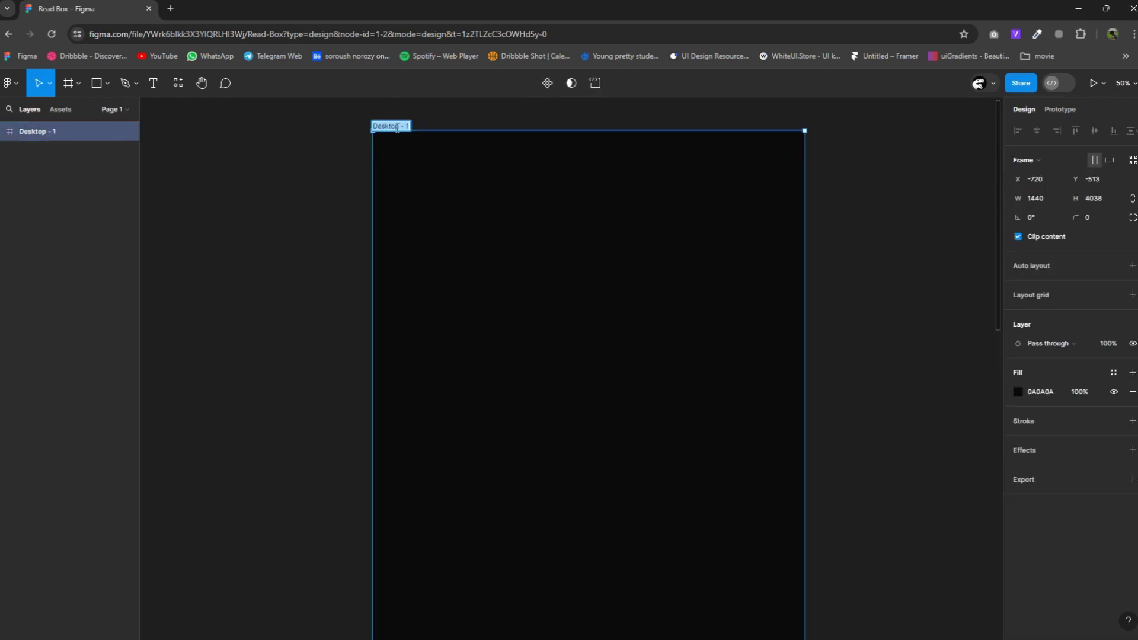
key(BackSpace)
text(Home)
click(307, 163)
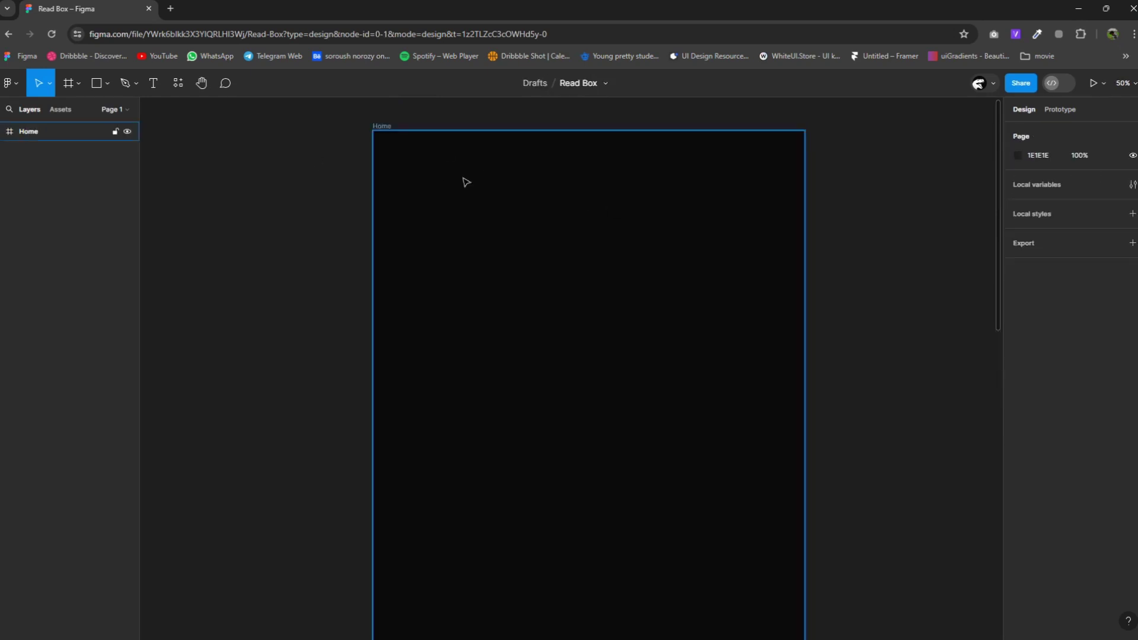
scroll(429, 228, up, 2)
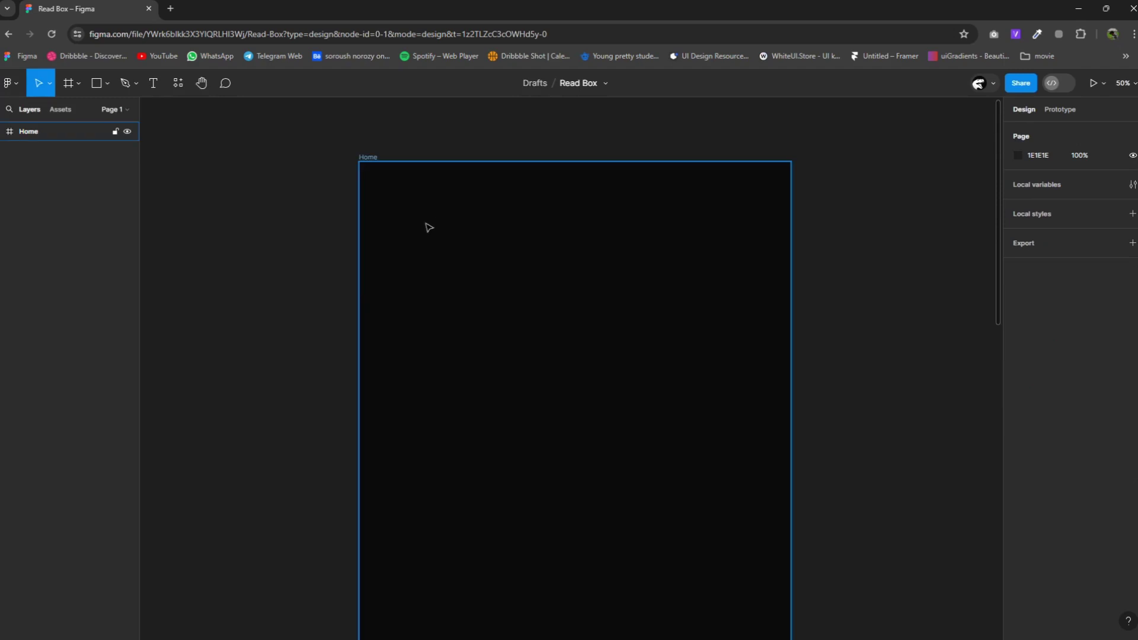
Draw a 1440×1304 rectangle across the top of the Home frame.
click(107, 84)
click(96, 112)
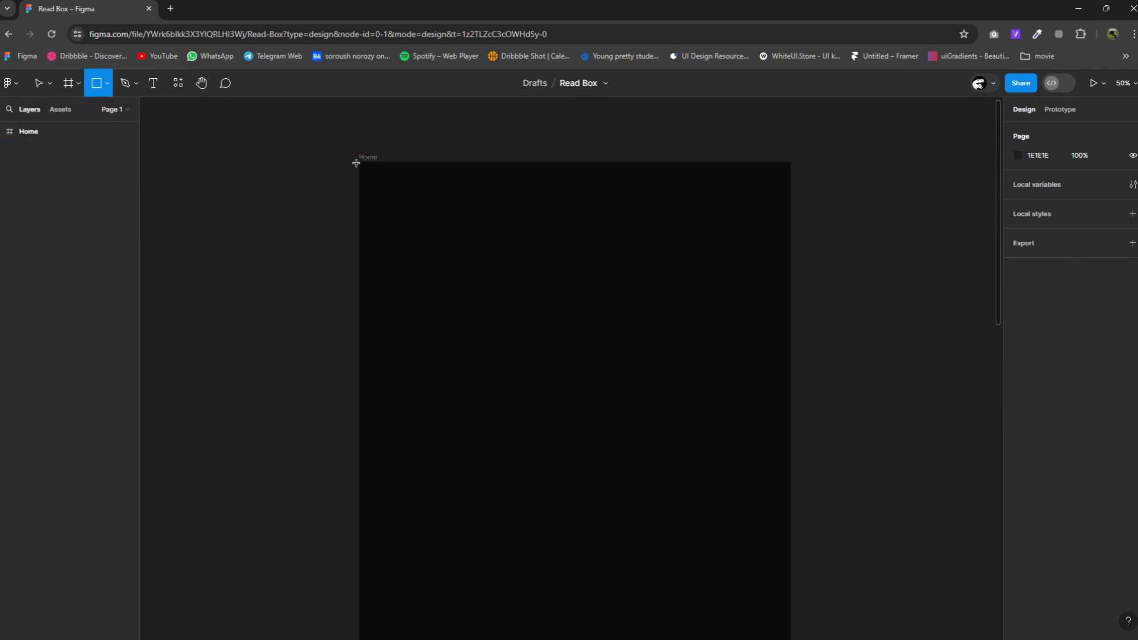
drag(355, 163, 792, 551)
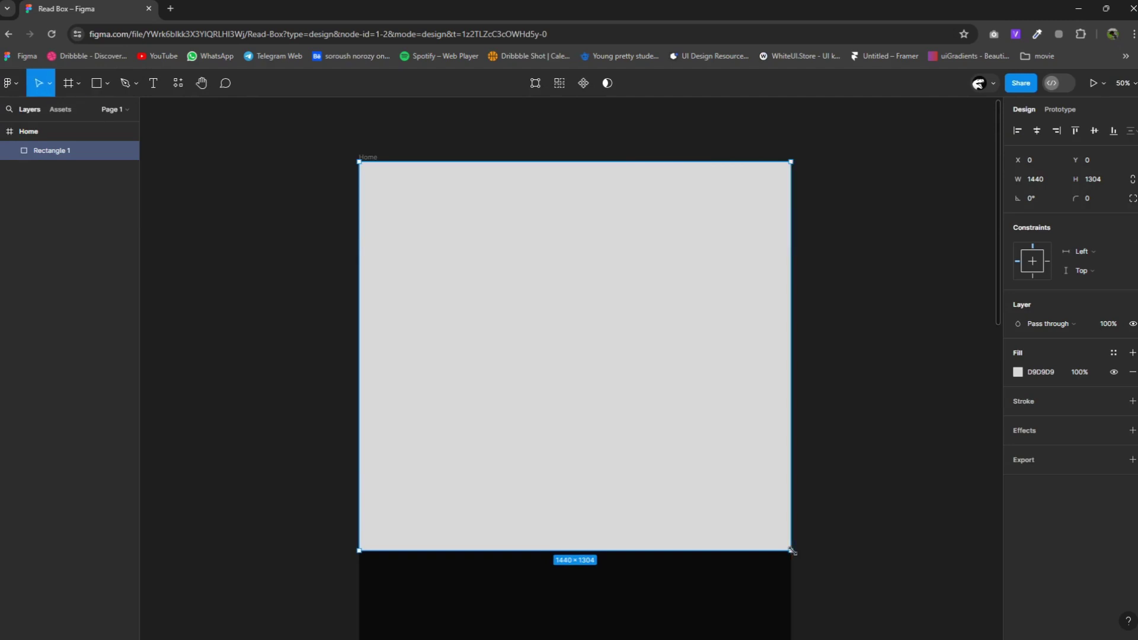
double_click(566, 398)
key(Escape)
Fill the rectangle with pink FF83D5.
click(1052, 373)
text(FF83D5)
key(Return)
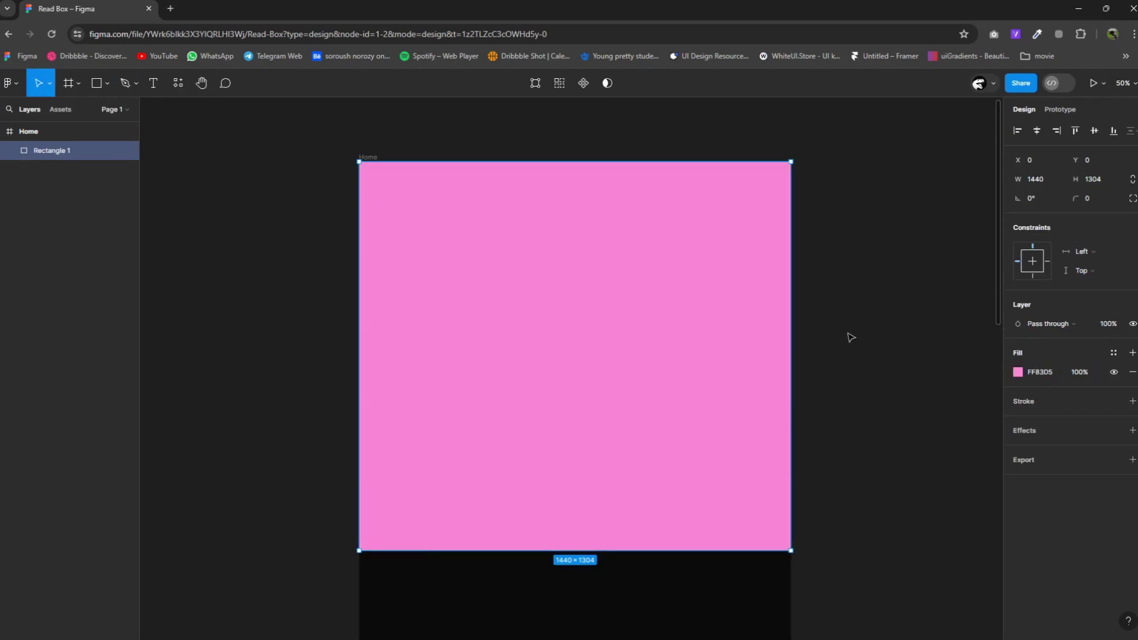
click(851, 337)
scroll(686, 318, up, 1)
click(685, 317)
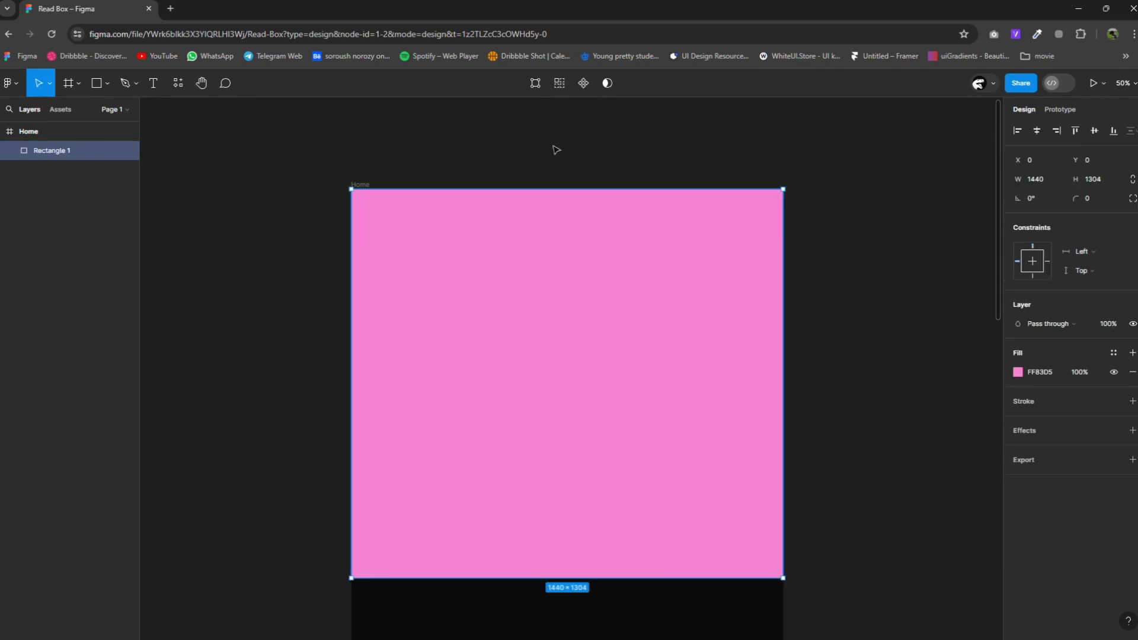
double_click(368, 16)
Copy the logo, Hero, About and other image files from the desktop and paste them into Figma.
drag(138, 481, 52, 19)
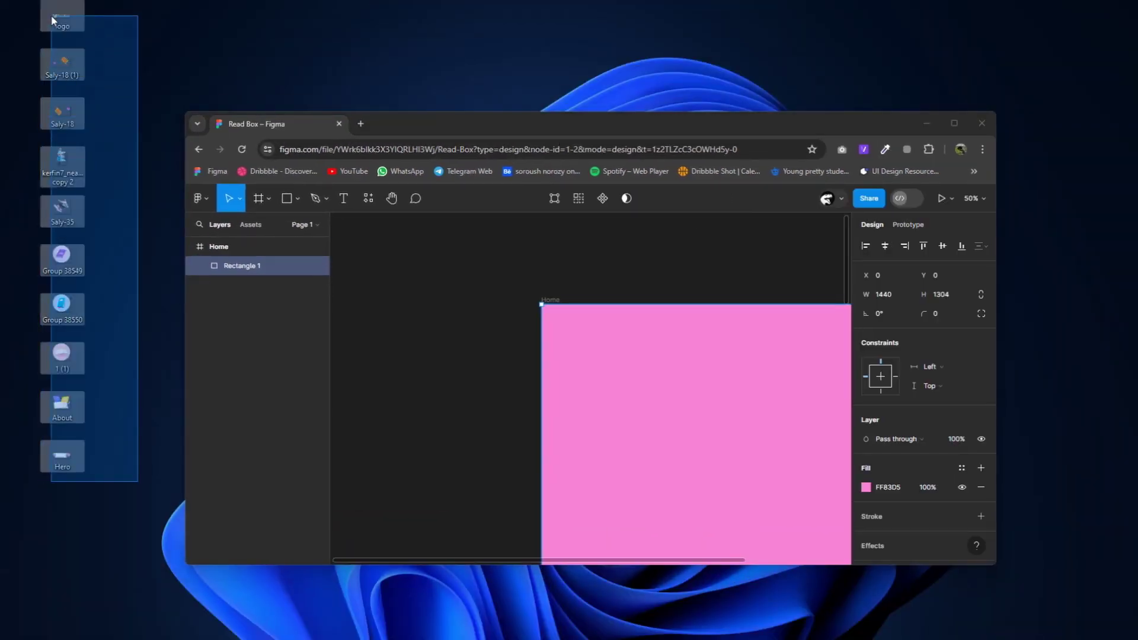
drag(249, 25, 95, 195)
mouse_move(88, 15)
mouse_down()
mouse_move(16, 374)
mouse_move(25, 474)
mouse_up()
click(425, 309)
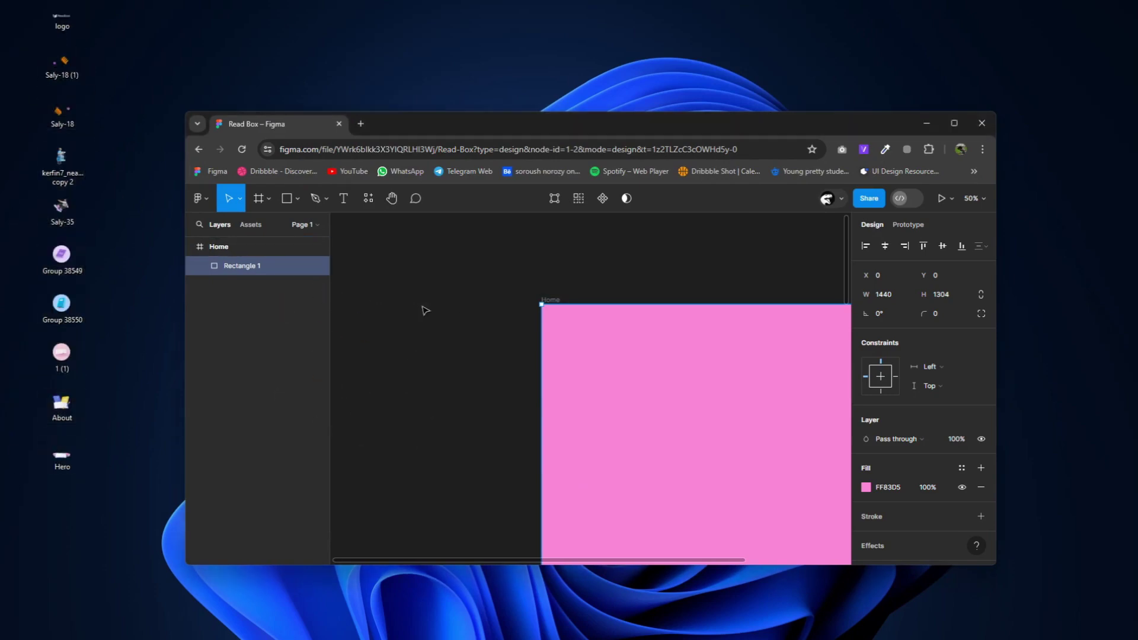
key(ctrl+v)
Arrange the pasted images beside the Home frame, with the Readbox logo inside Home's top-left.
click(954, 122)
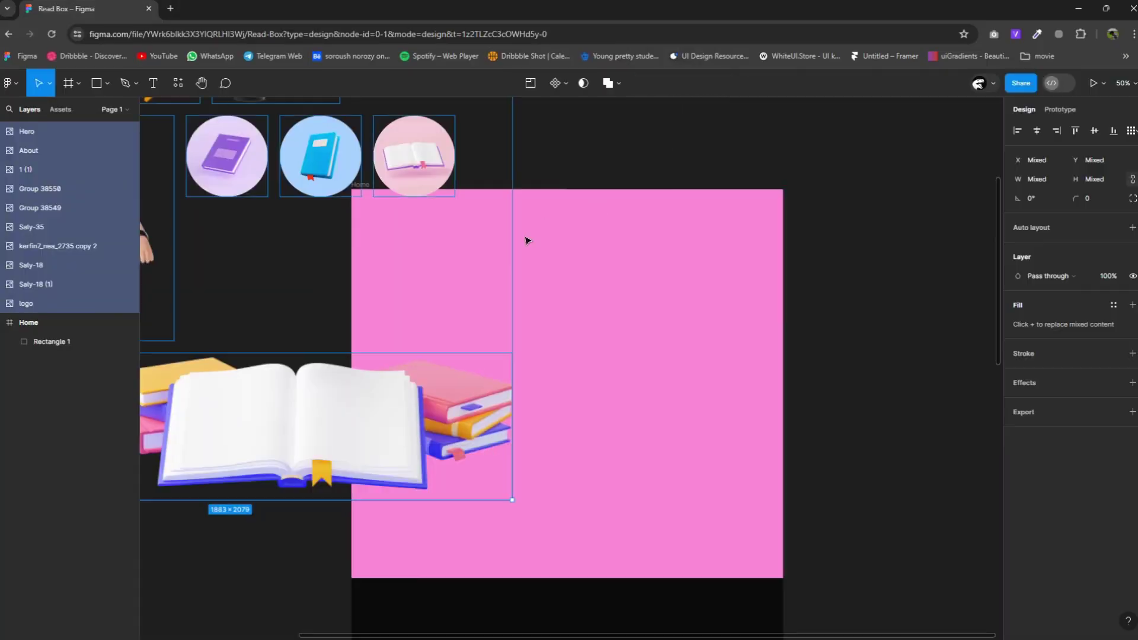
scroll(525, 241, down, 5)
mouse_move(649, 289)
mouse_down()
mouse_move(763, 319)
mouse_move(372, 246)
mouse_up()
click(647, 240)
scroll(666, 297, up, 3)
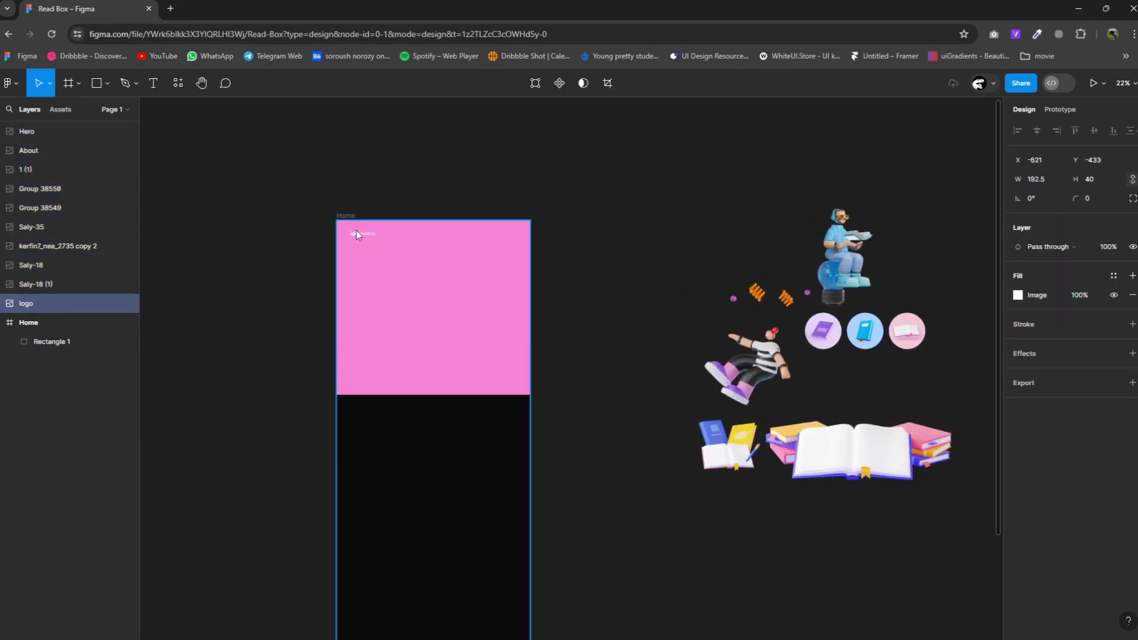
scroll(356, 237, up, 3)
scroll(356, 237, up, 2)
click(317, 195)
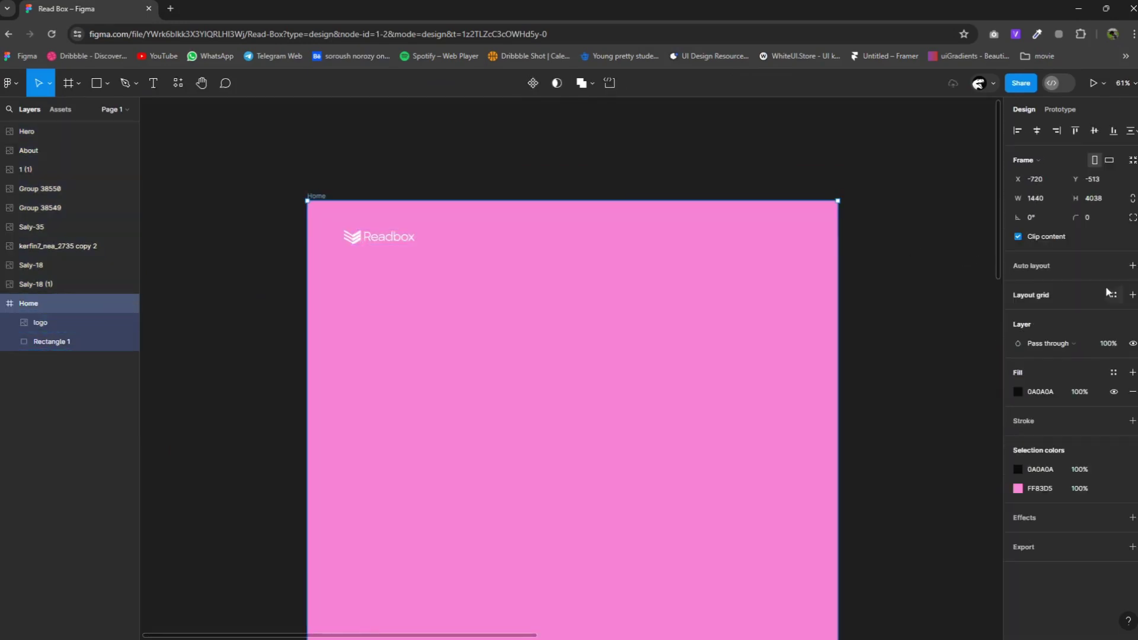
Add an 8-column layout grid to Home with gutter 20 and margin 73.
click(1131, 265)
click(1131, 265)
click(1132, 295)
click(1017, 315)
click(889, 316)
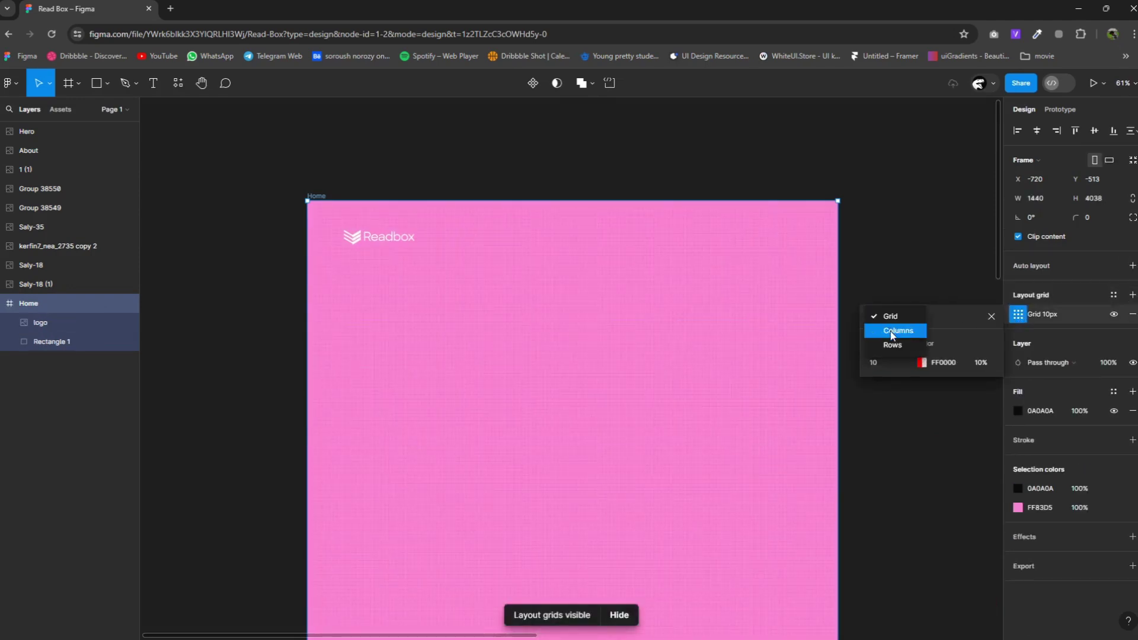
key(Up)
key(Up)
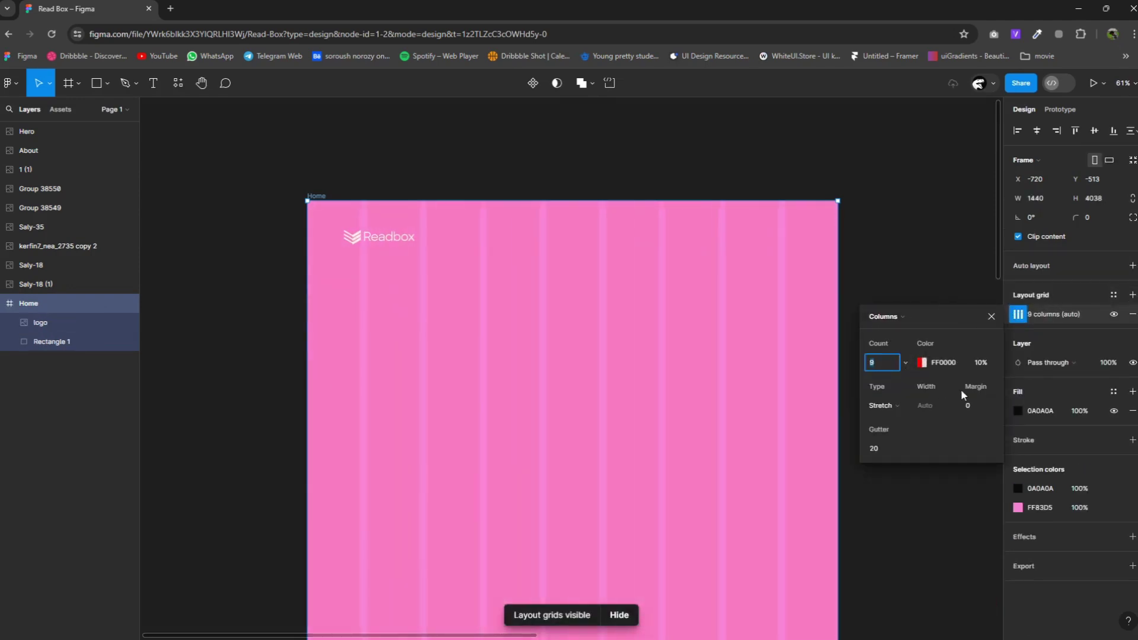
key(Up)
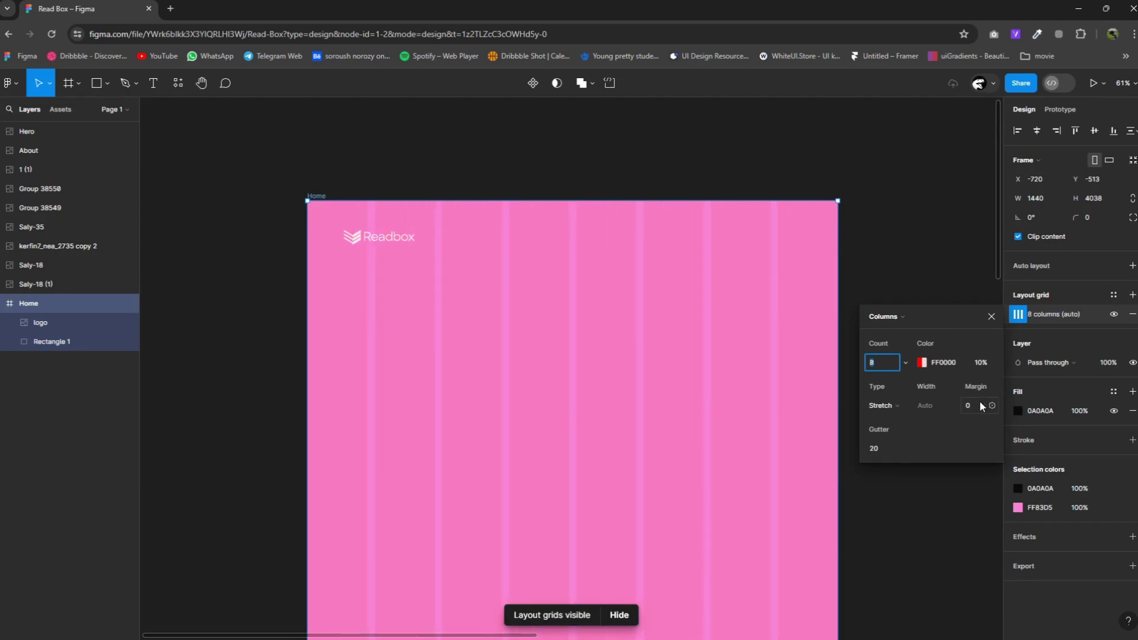
click(978, 404)
key(Up)
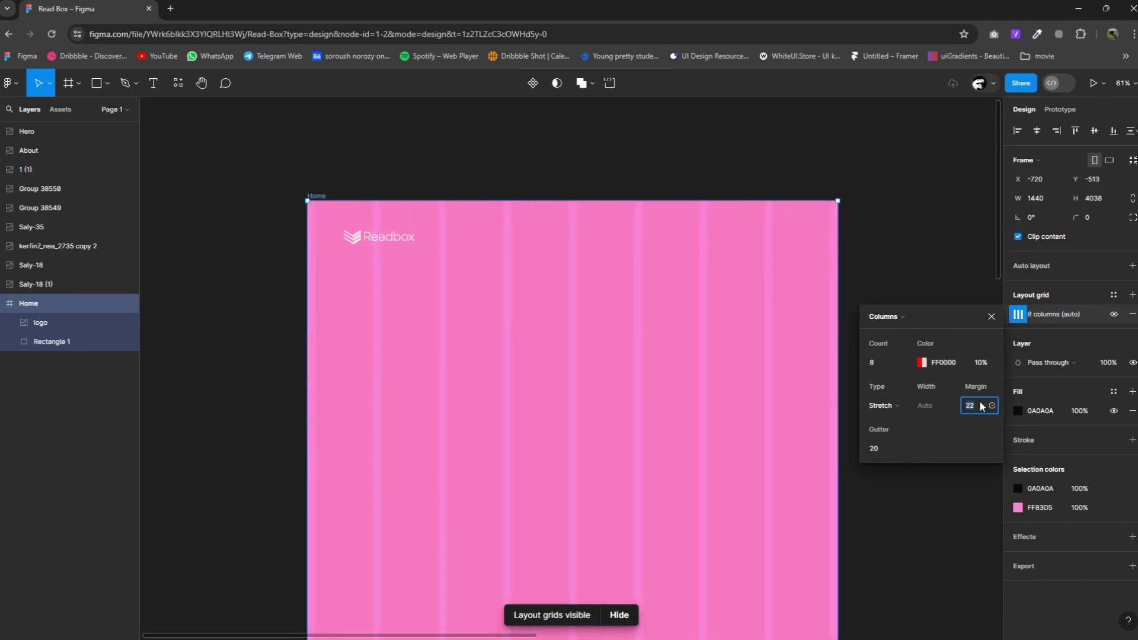
key(Up)
key(Up)
key(Up)
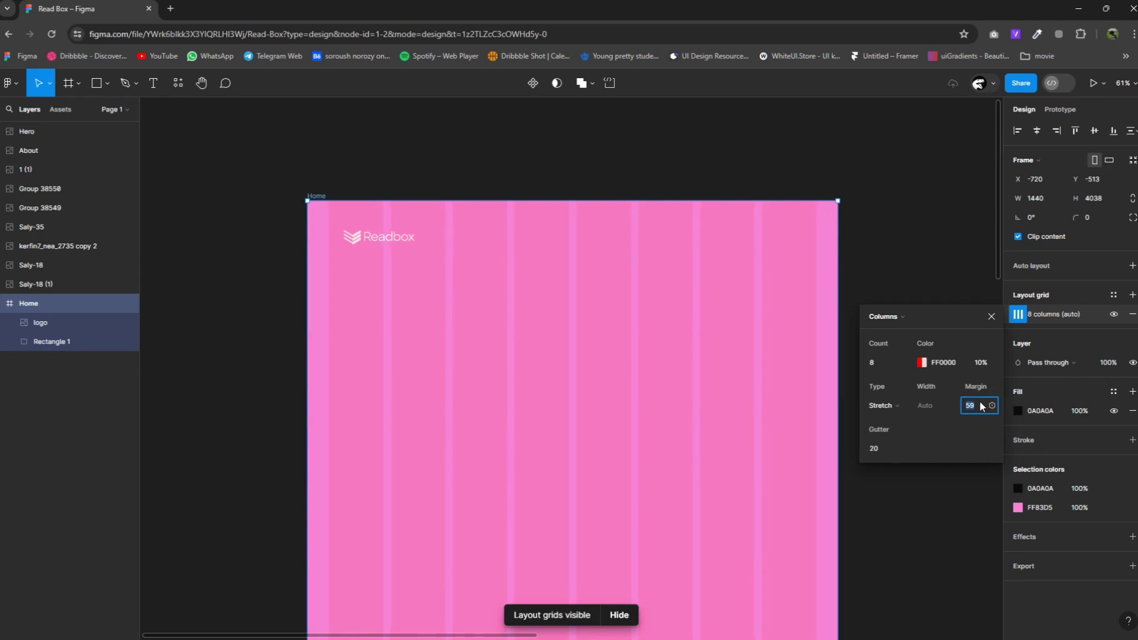
key(Up)
key(Up)
key(Up)
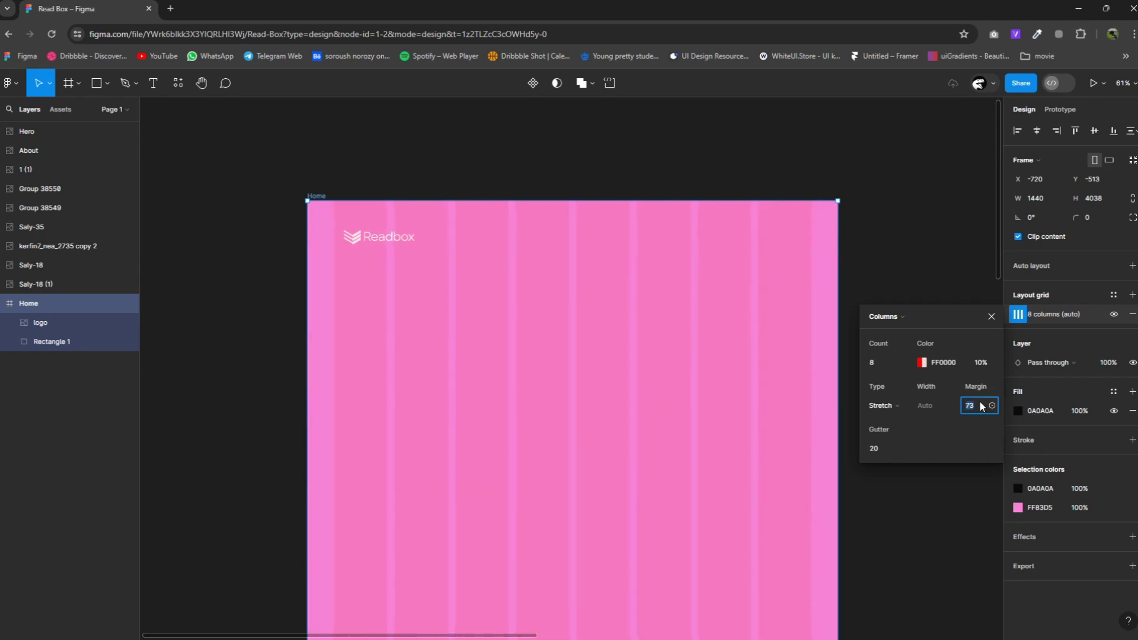
Move the Readbox logo onto the left grid margin at X 73, Y 49.
click(991, 317)
drag(376, 244, 365, 233)
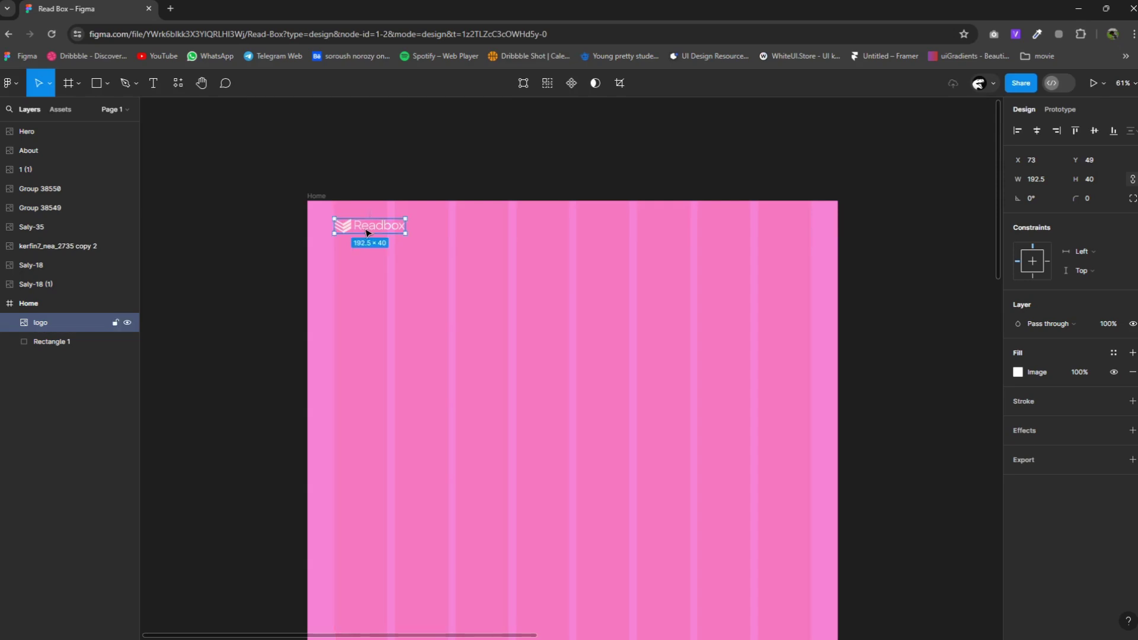
click(483, 177)
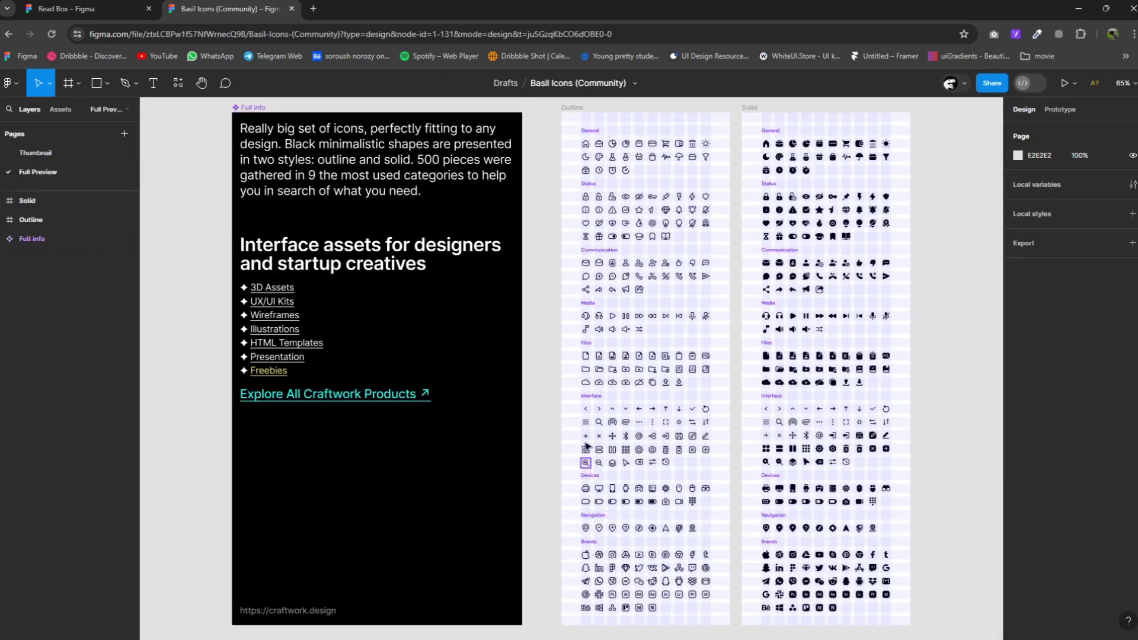
Copy the Basil menu icon and paste it into Home's top-right corner.
right_click(585, 422)
click(599, 271)
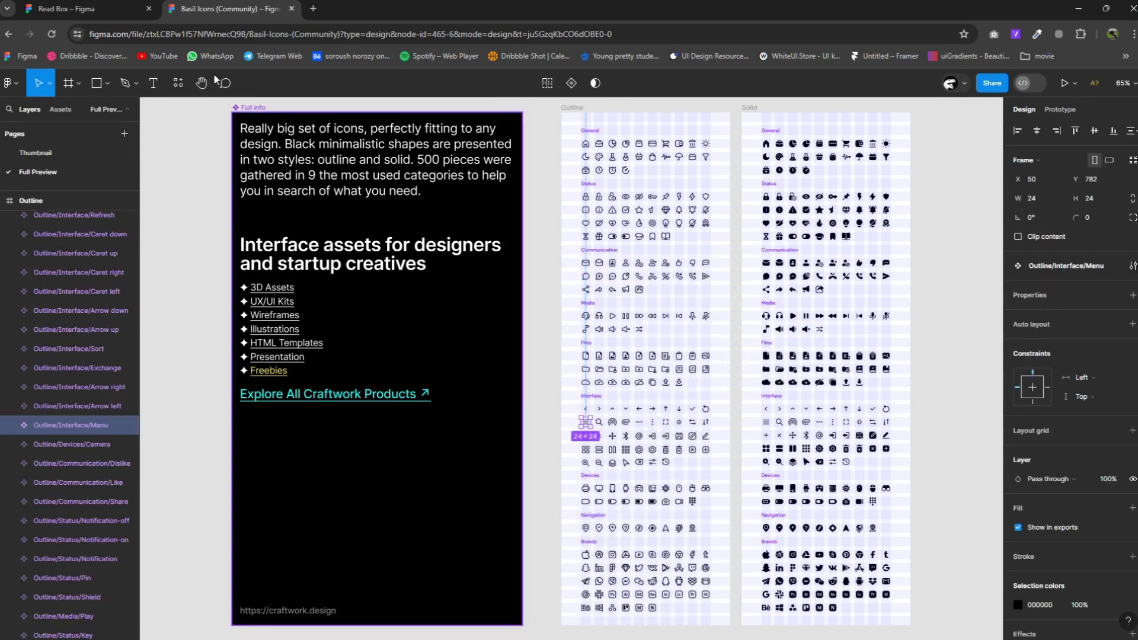
click(65, 9)
scroll(463, 277, up, 3)
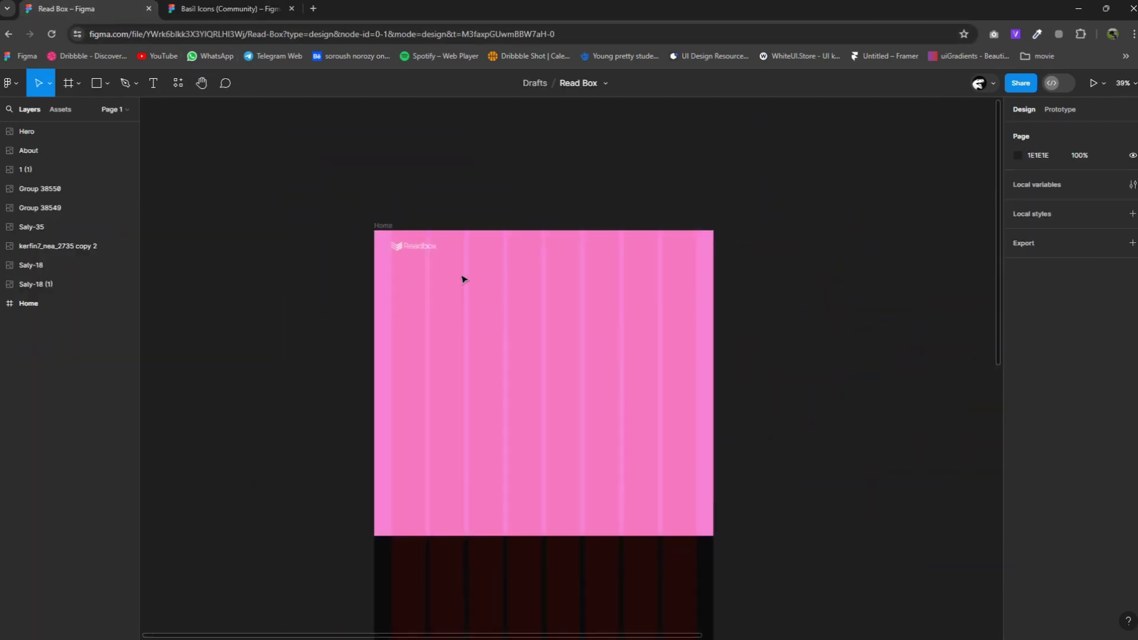
scroll(462, 277, up, 3)
key(ctrl+v)
drag(512, 164, 877, 226)
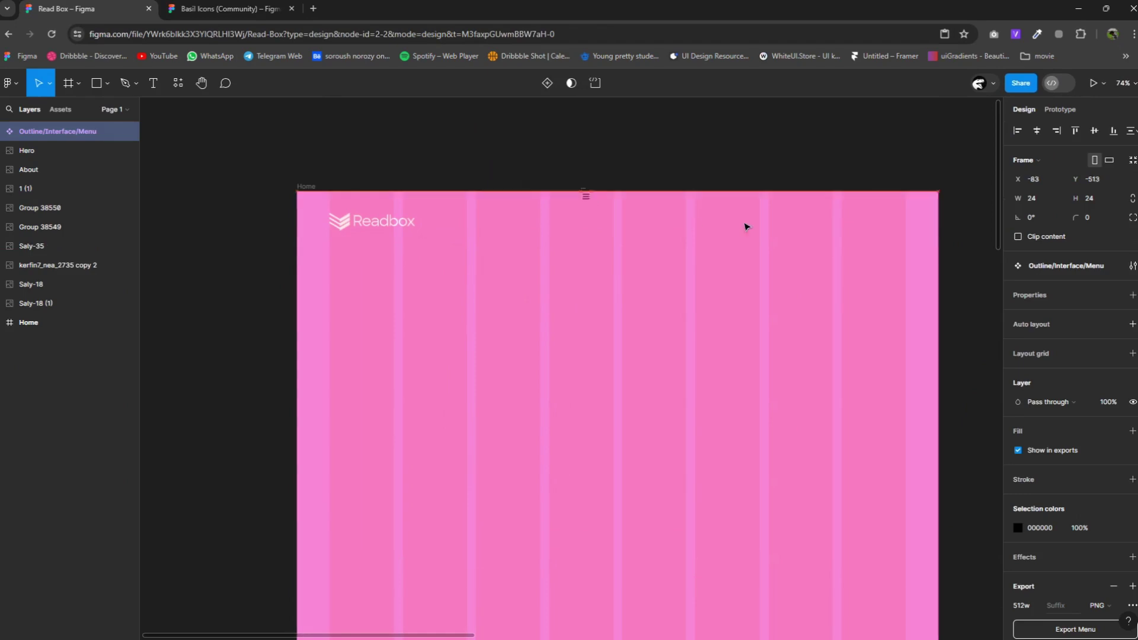
Resize the menu icon to 30×30 with locked ratio and colour it white FFFFFF.
click(1045, 204)
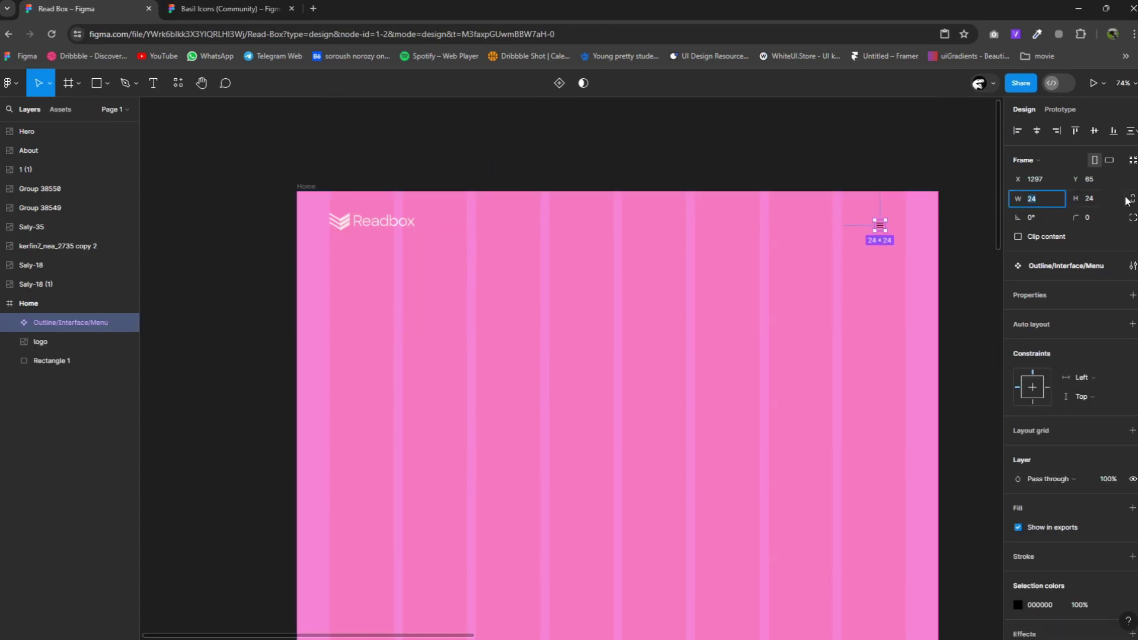
click(1131, 197)
click(1034, 198)
text(29)
key(Return)
click(974, 248)
click(881, 226)
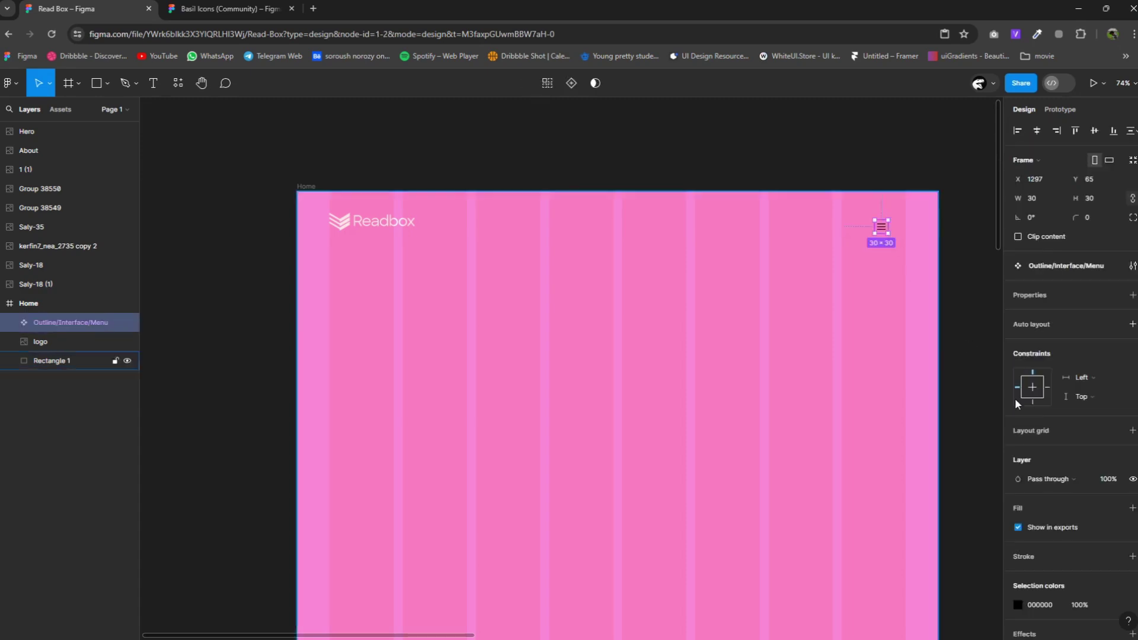
click(1018, 605)
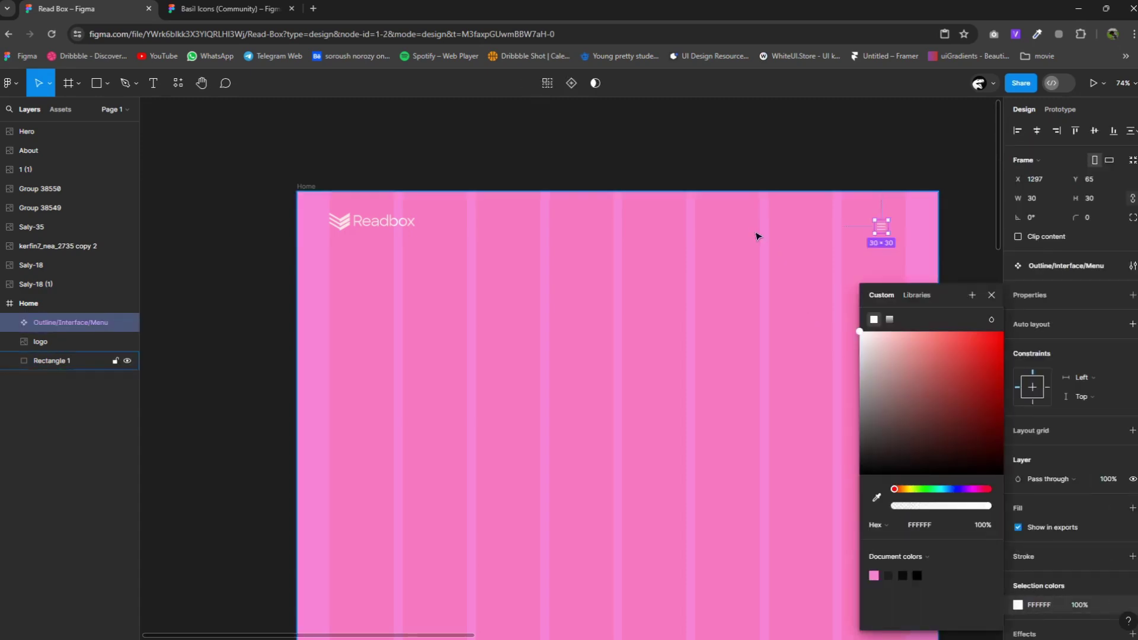
click(673, 372)
Lock the pink background rectangle.
right_click(674, 372)
click(115, 361)
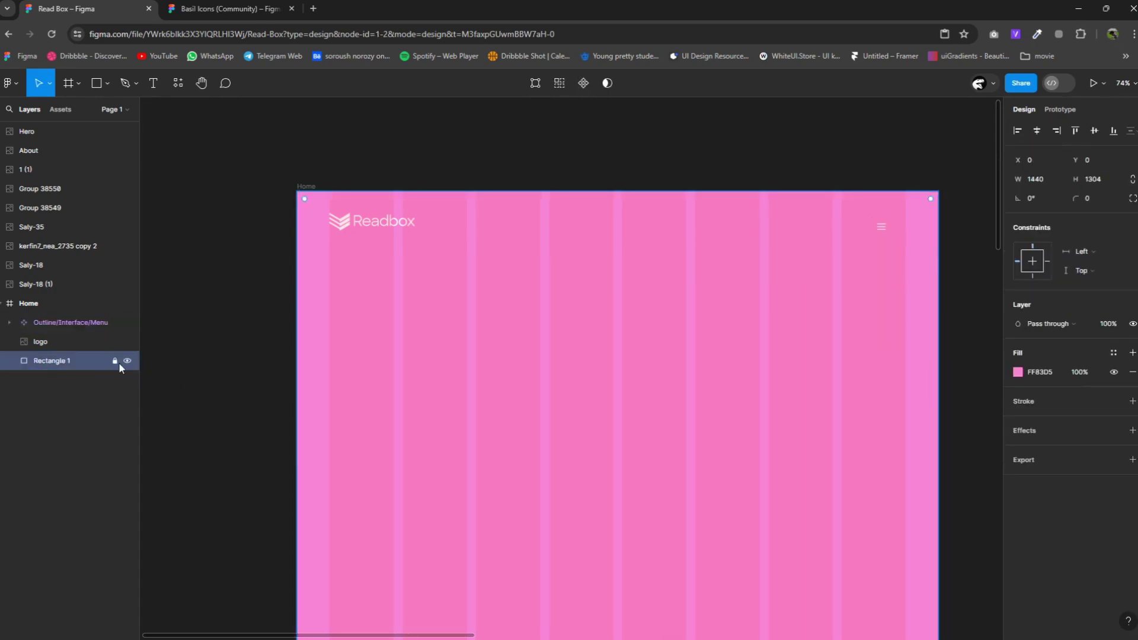
click(29, 302)
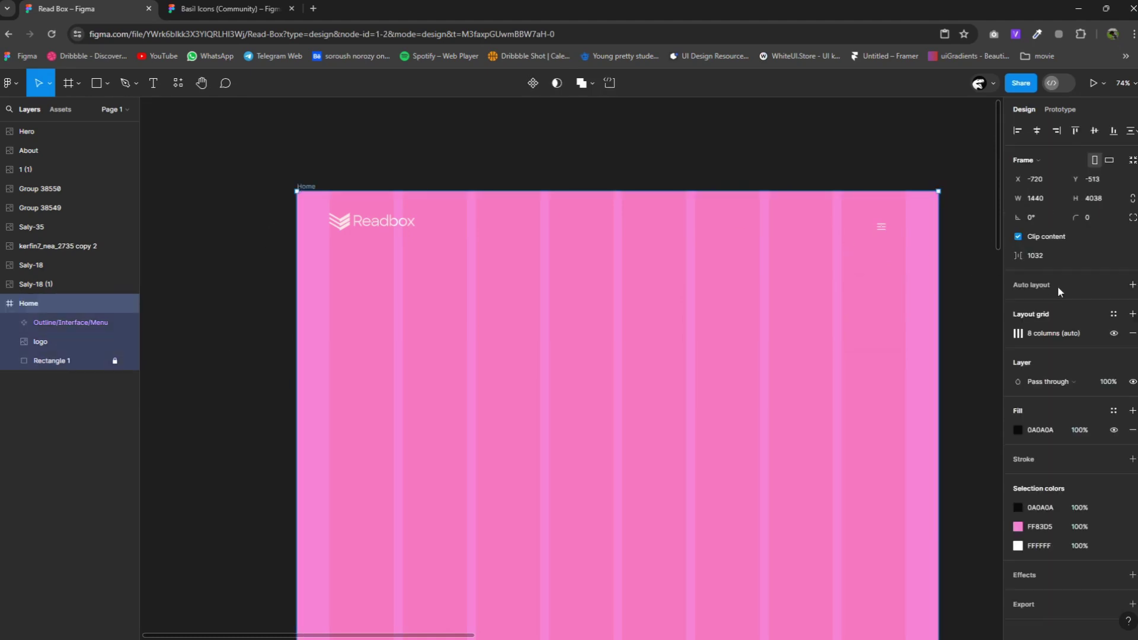
Hide the layout grid, align the menu icon with the logo, and add an auto-width 'Home' label below the logo.
click(1111, 333)
drag(884, 230, 898, 229)
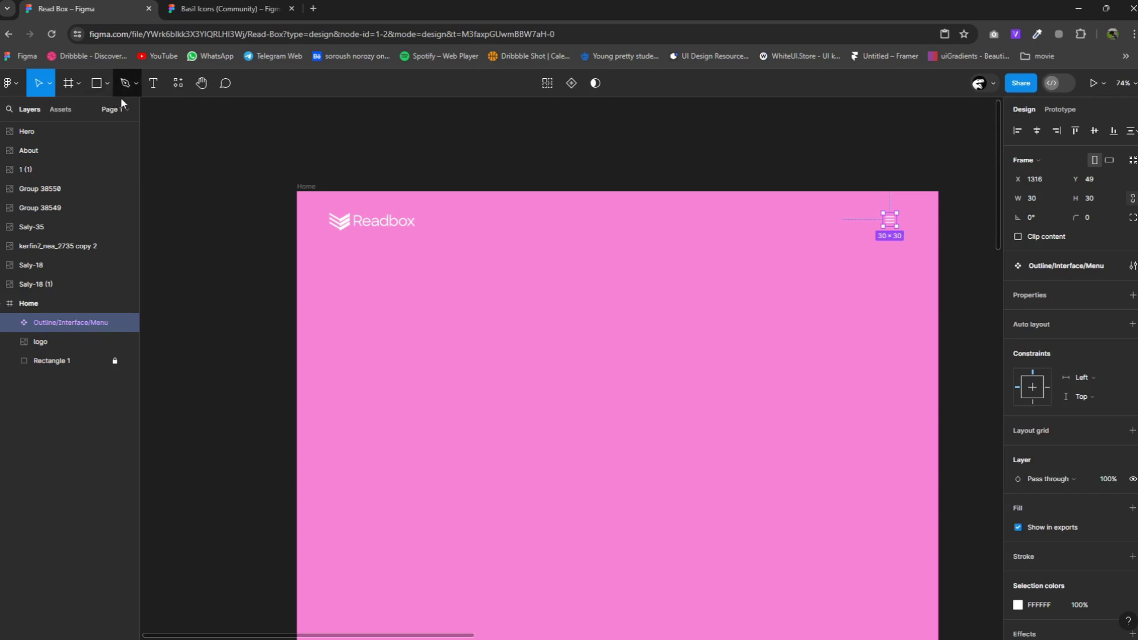
click(153, 83)
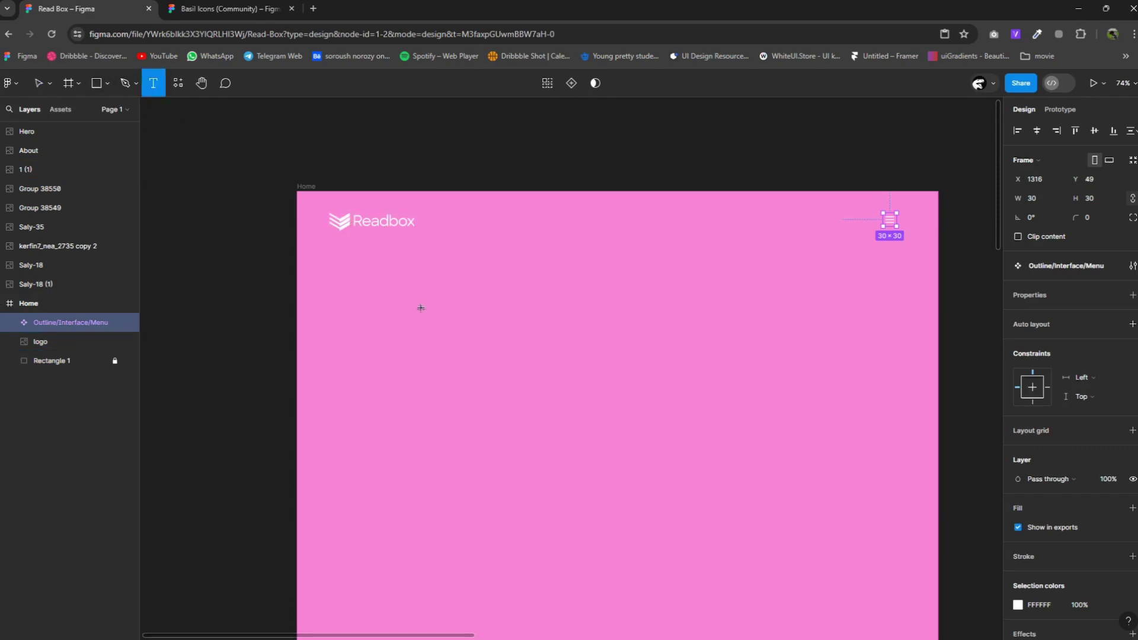
drag(419, 306, 447, 320)
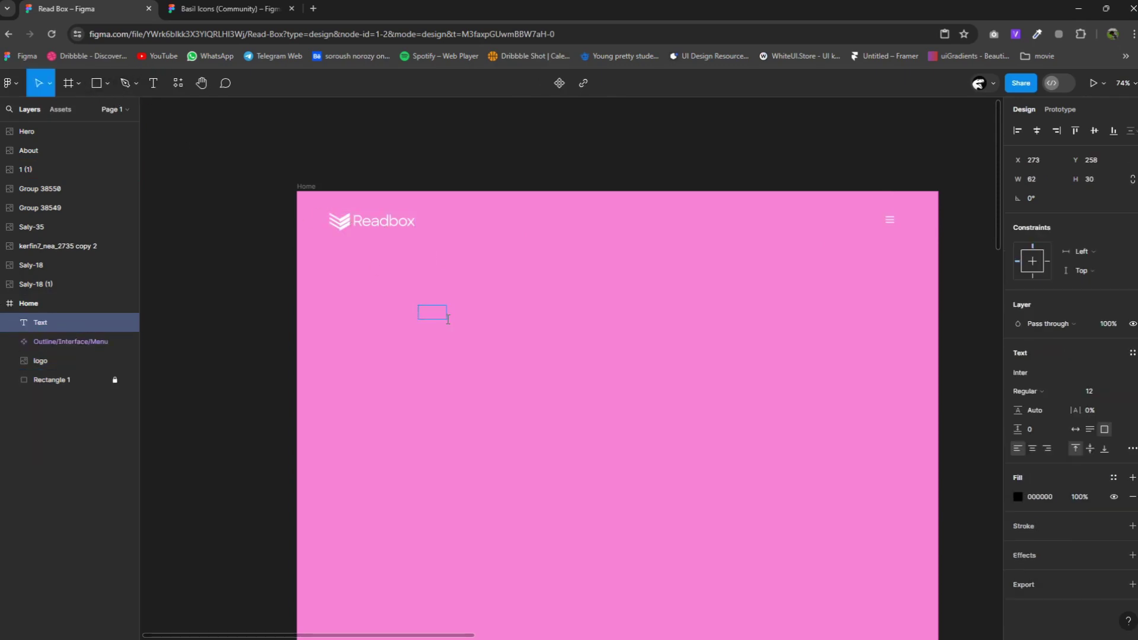
text(Home)
key(Escape)
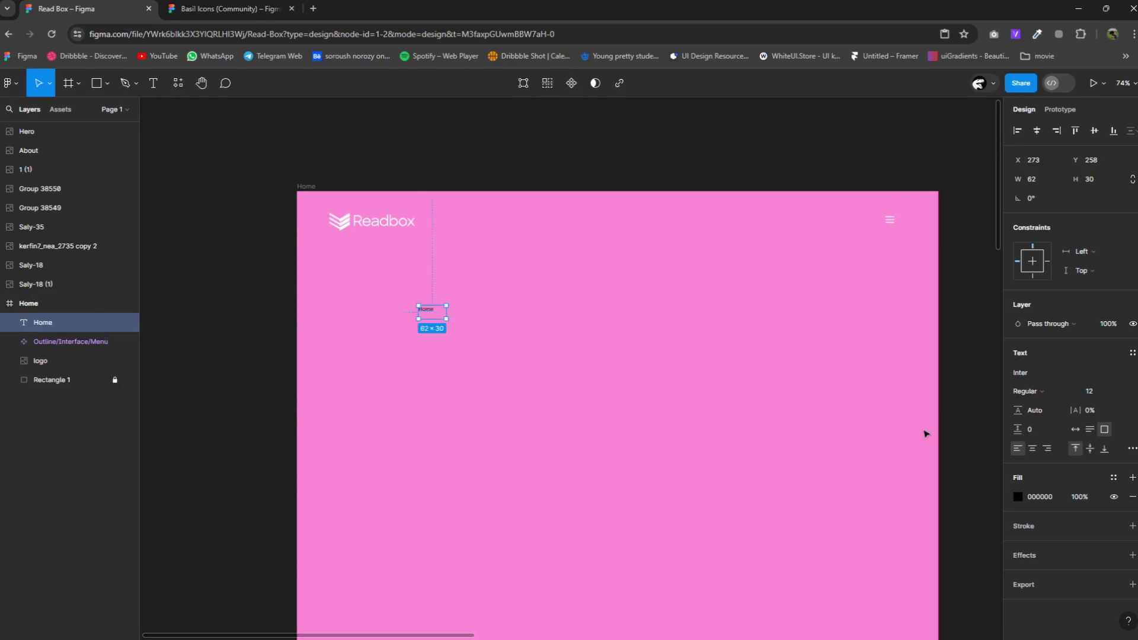
click(1074, 428)
Style the Home label in TTFirs-Bold from Installed fonts at size 20.
click(1090, 391)
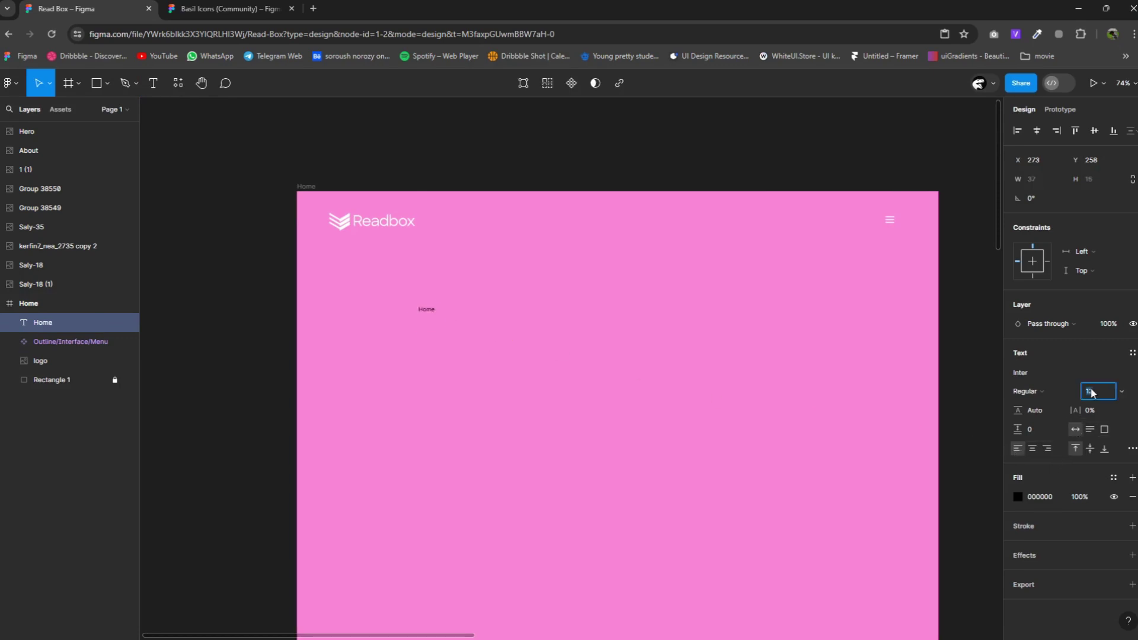
key(Up)
click(1049, 373)
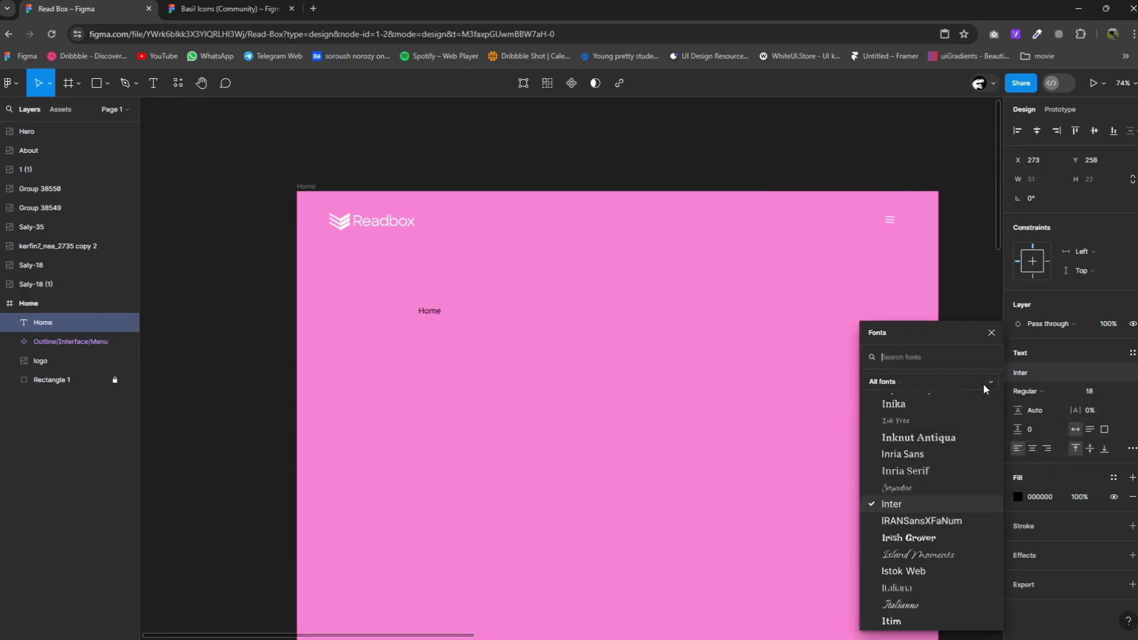
scroll(888, 457, down, 2)
click(882, 382)
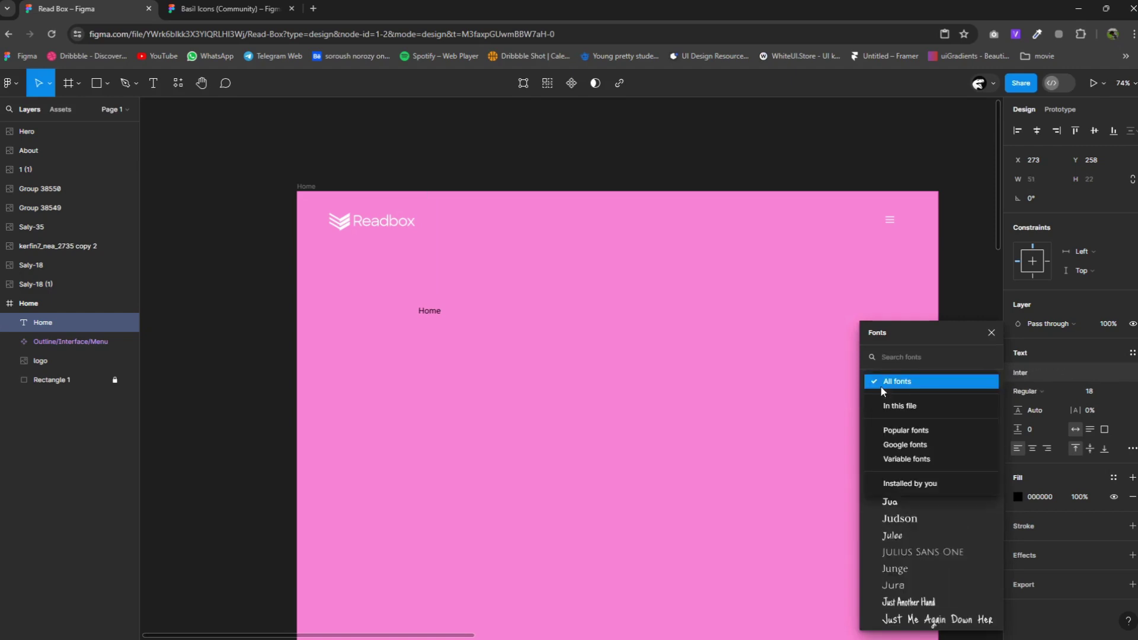
click(909, 483)
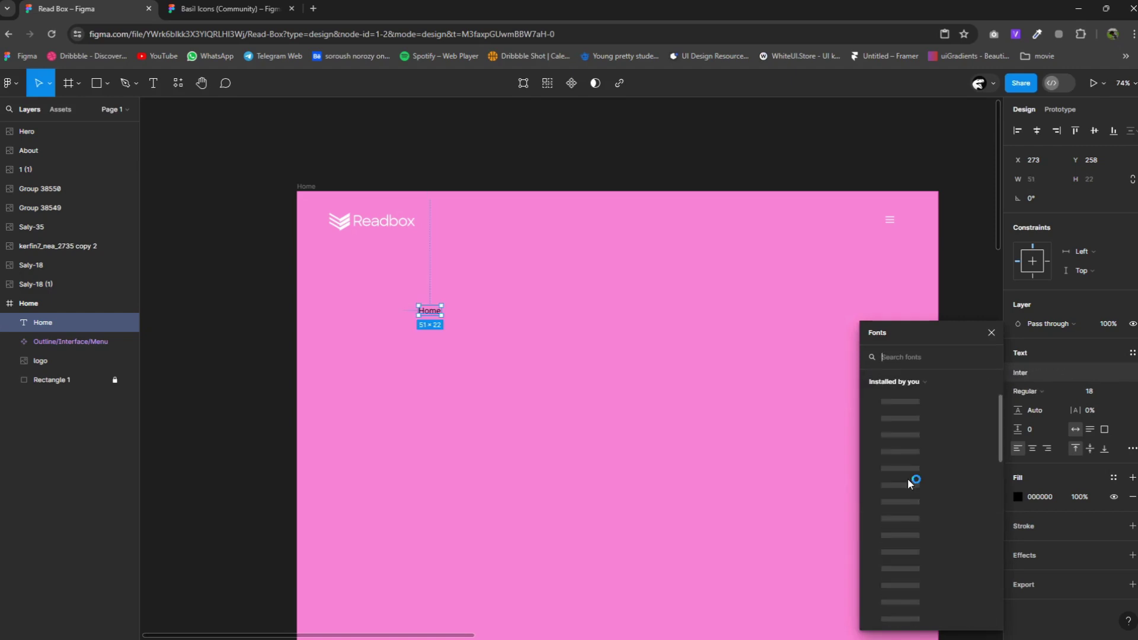
scroll(907, 480, down, 5)
click(904, 489)
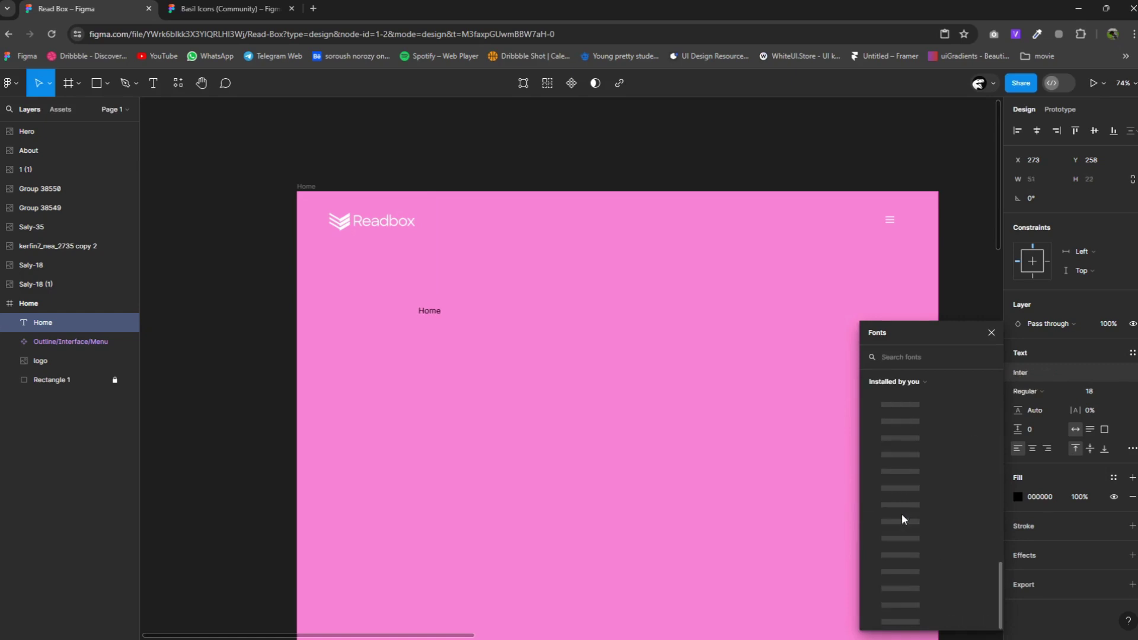
click(903, 437)
click(910, 407)
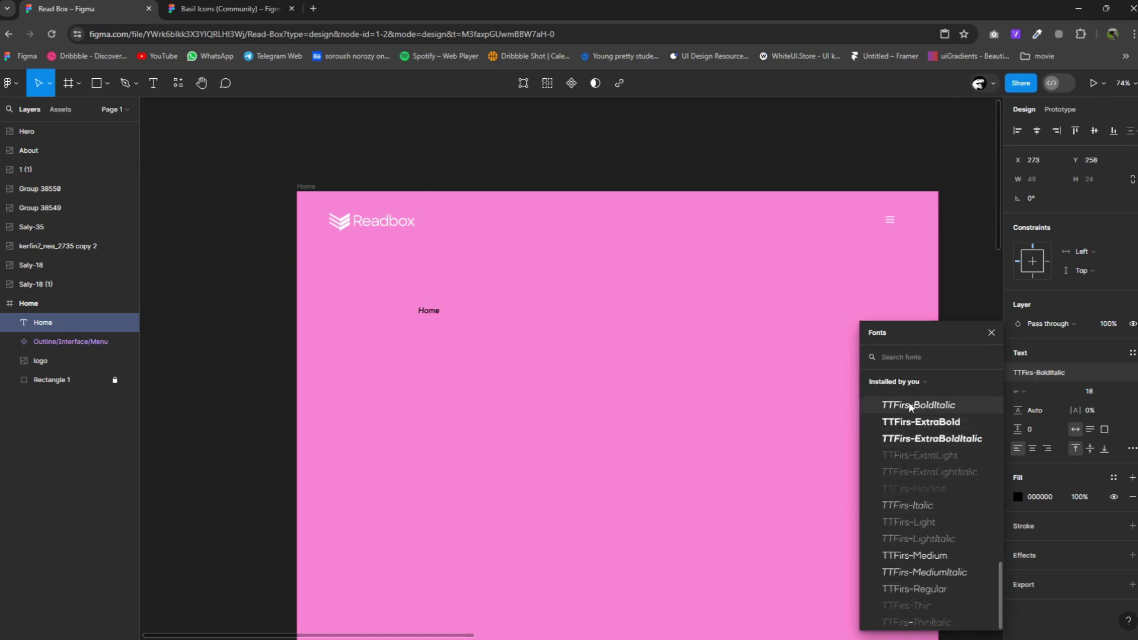
scroll(910, 407, up, 1)
click(910, 450)
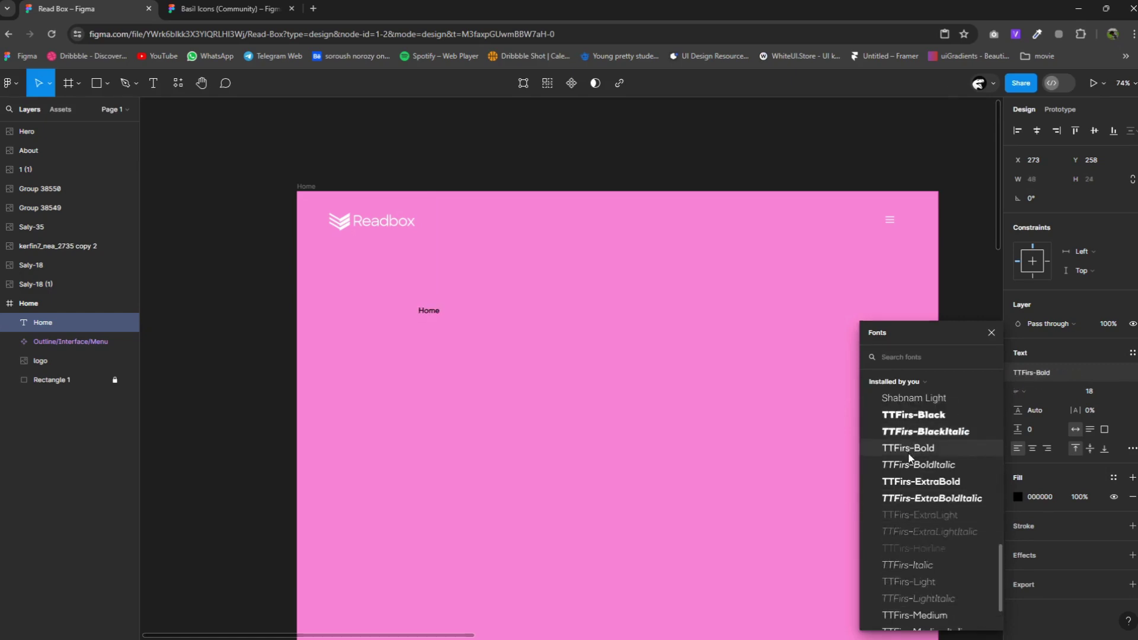
click(766, 448)
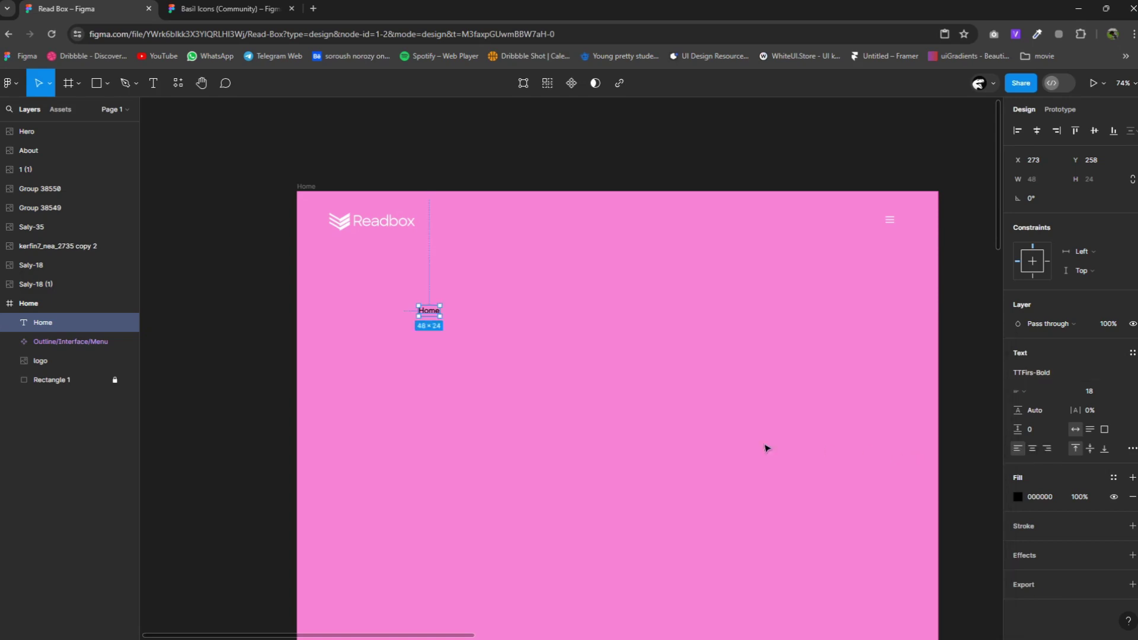
text(20)
key(Return)
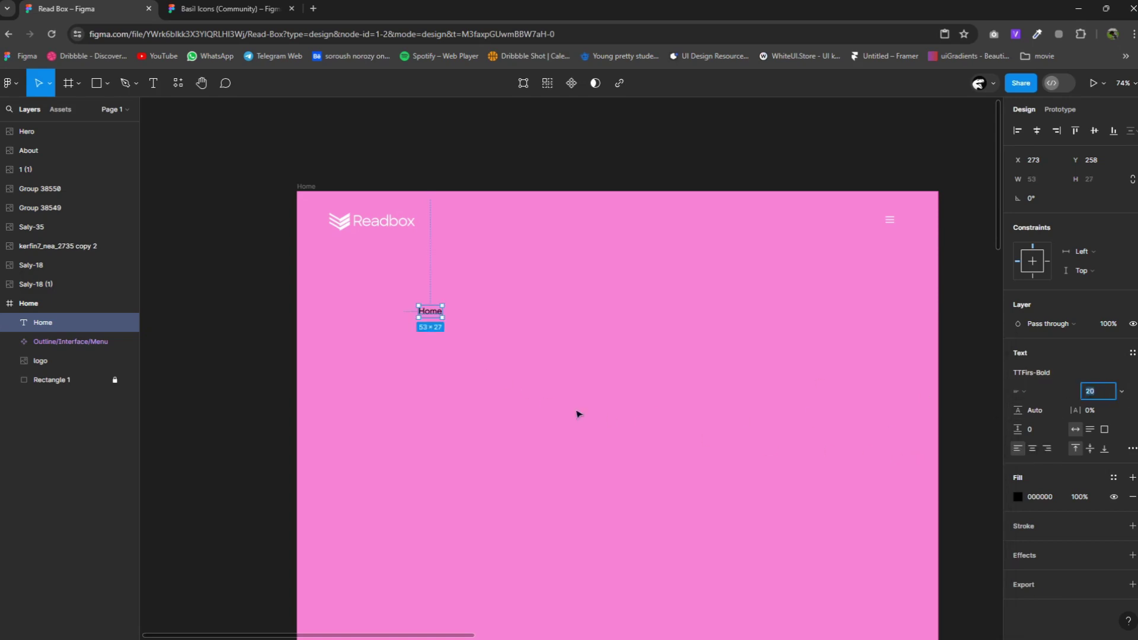
Duplicate the Home label to the right as 'About' and 'Stores'.
alt+drag(431, 311, 488, 313)
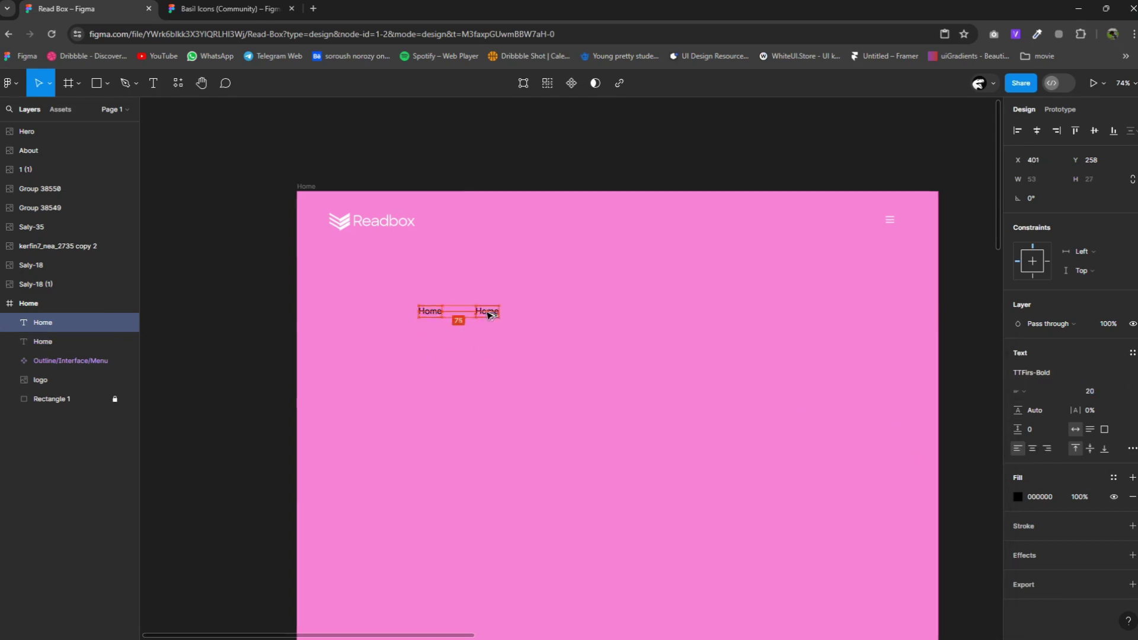
text(About)
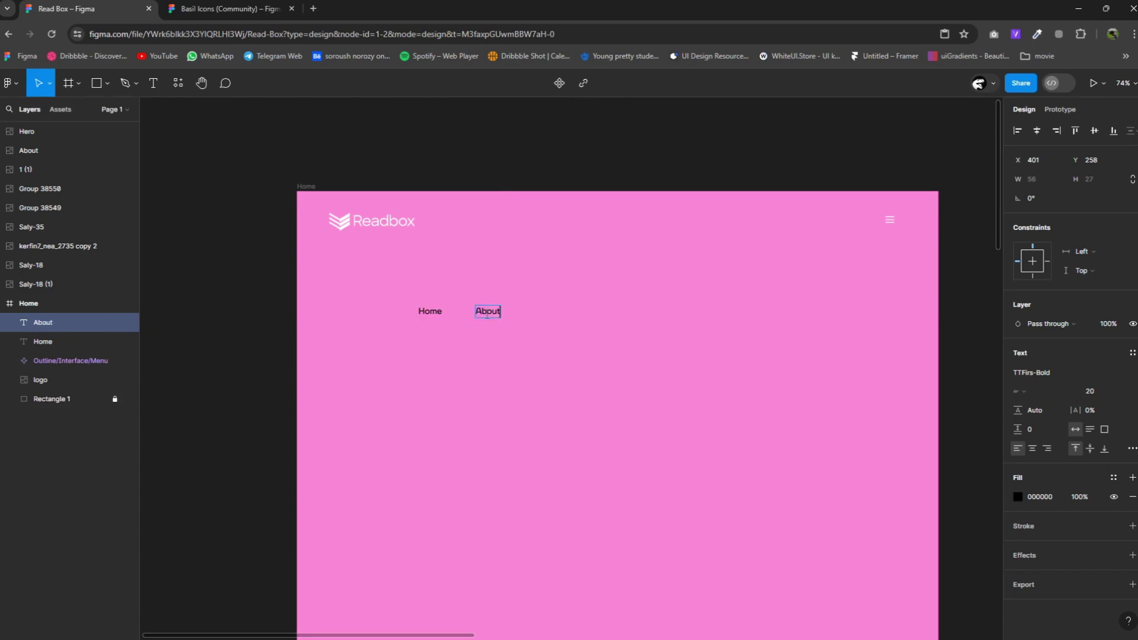
key(Escape)
alt+drag(487, 313, 526, 315)
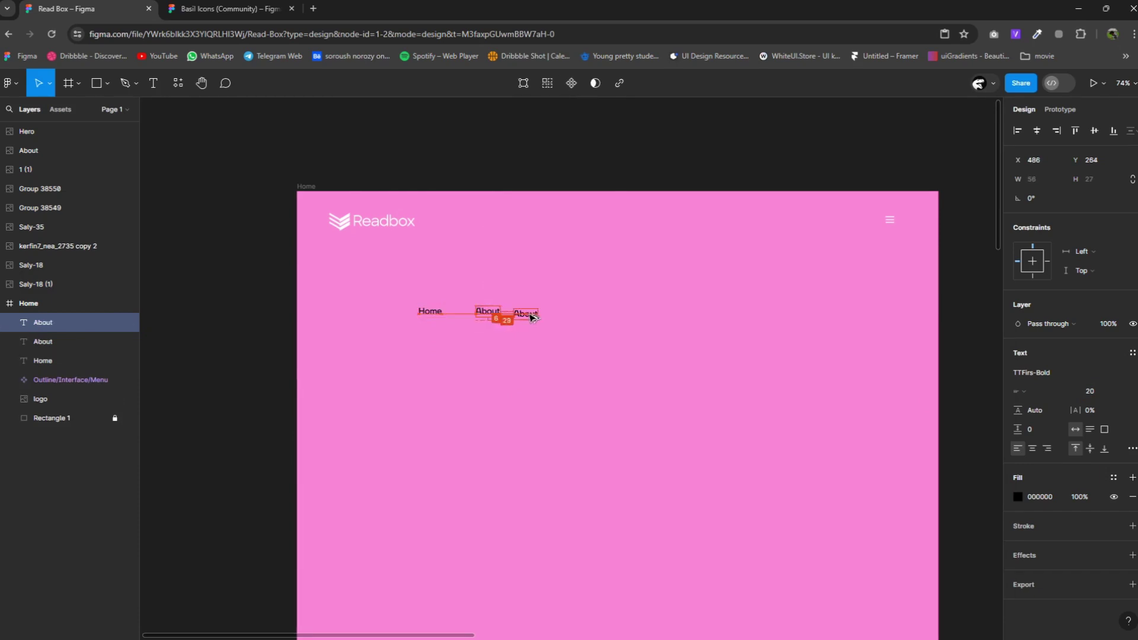
text(Stores)
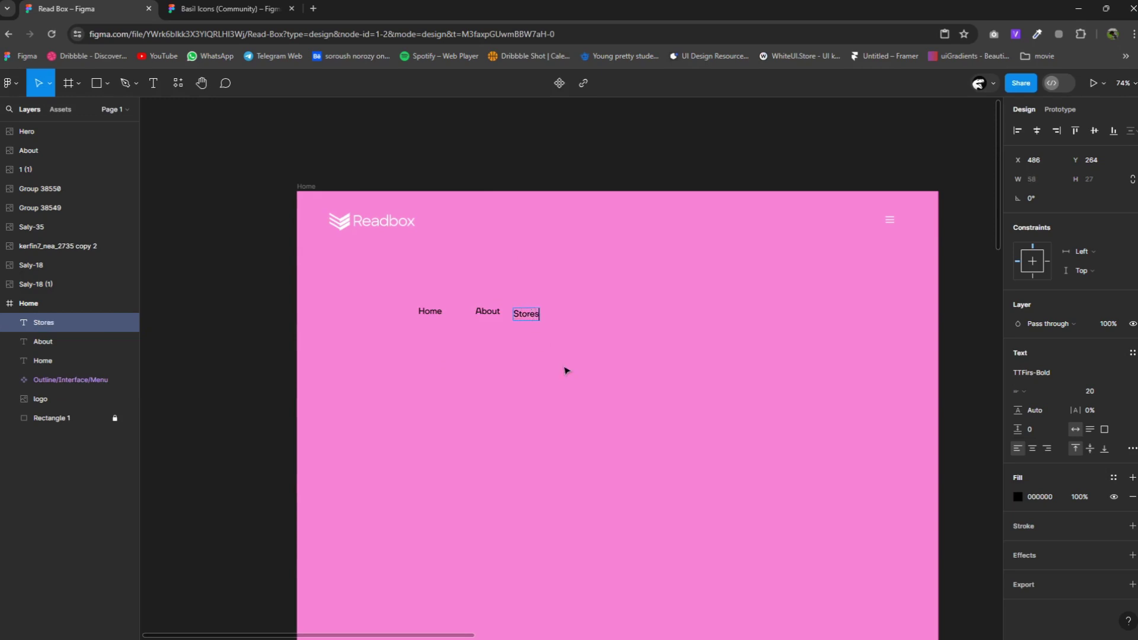
key(Escape)
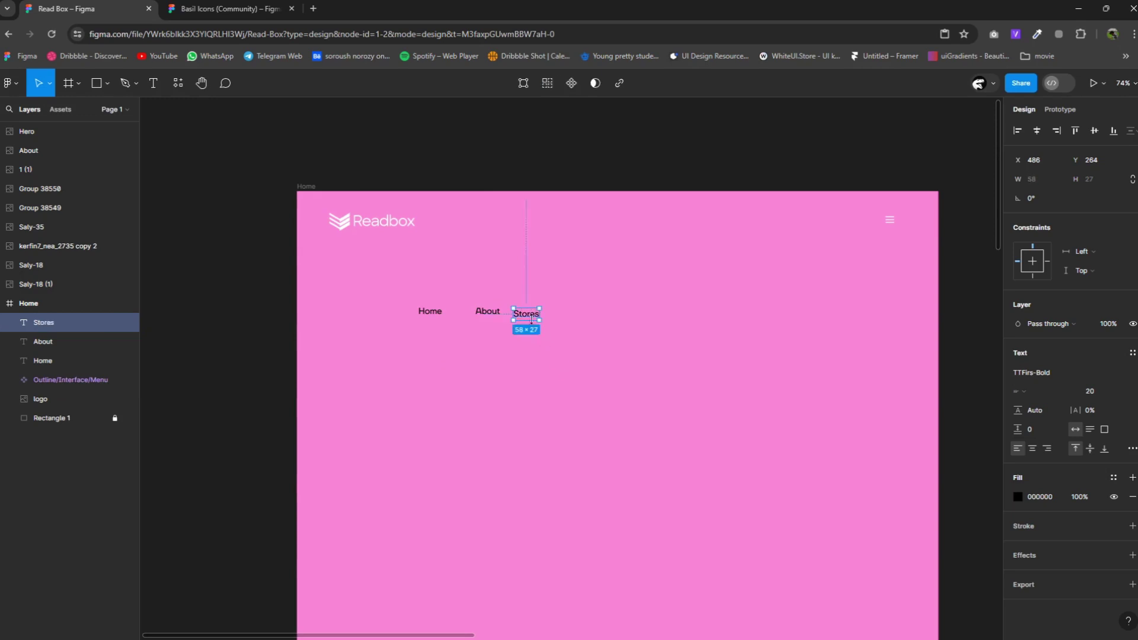
Add 'Contact' and 'FAQ's' copies to finish the nav row and select all five labels.
alt+drag(532, 314, 580, 316)
text(Contact)
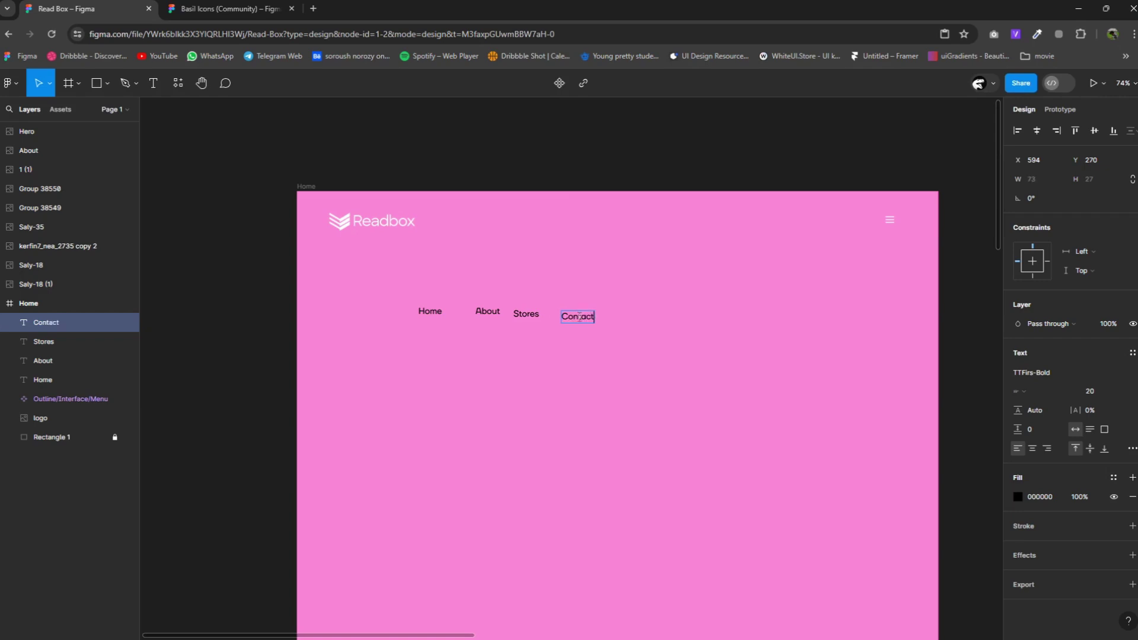
key(Escape)
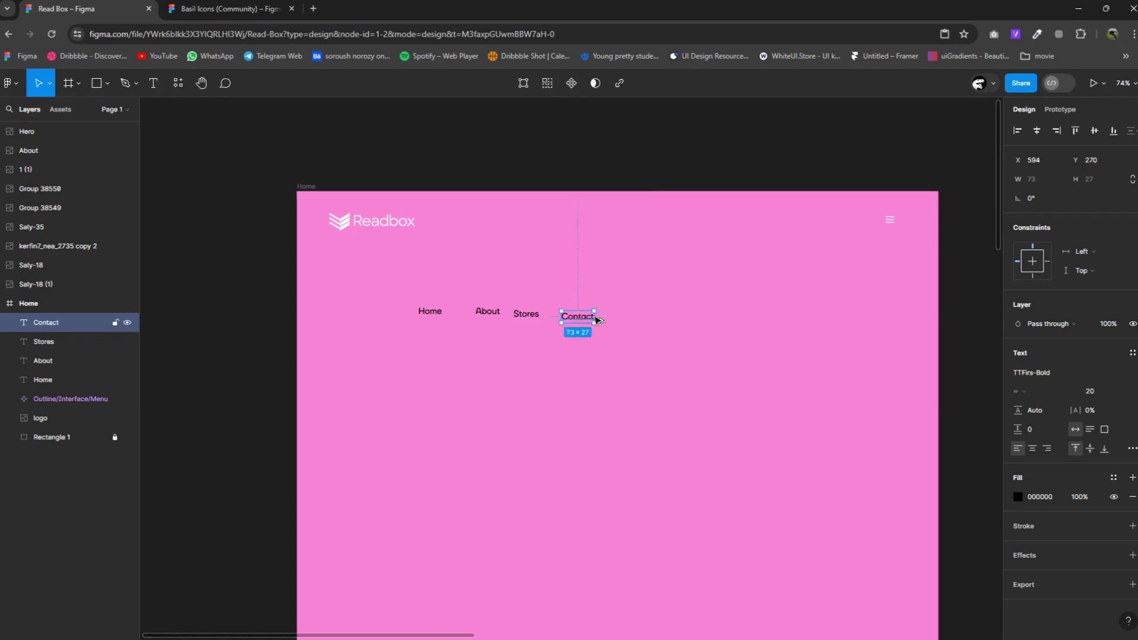
alt+drag(576, 317, 620, 321)
key(Return)
text(FAQ's)
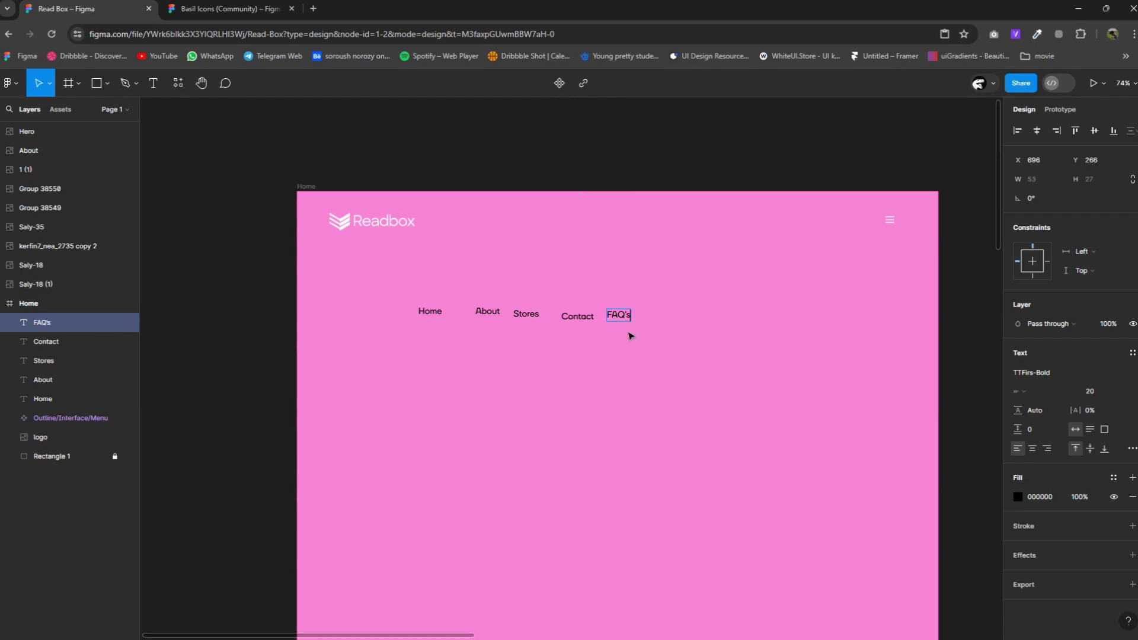
key(Escape)
click(70, 342)
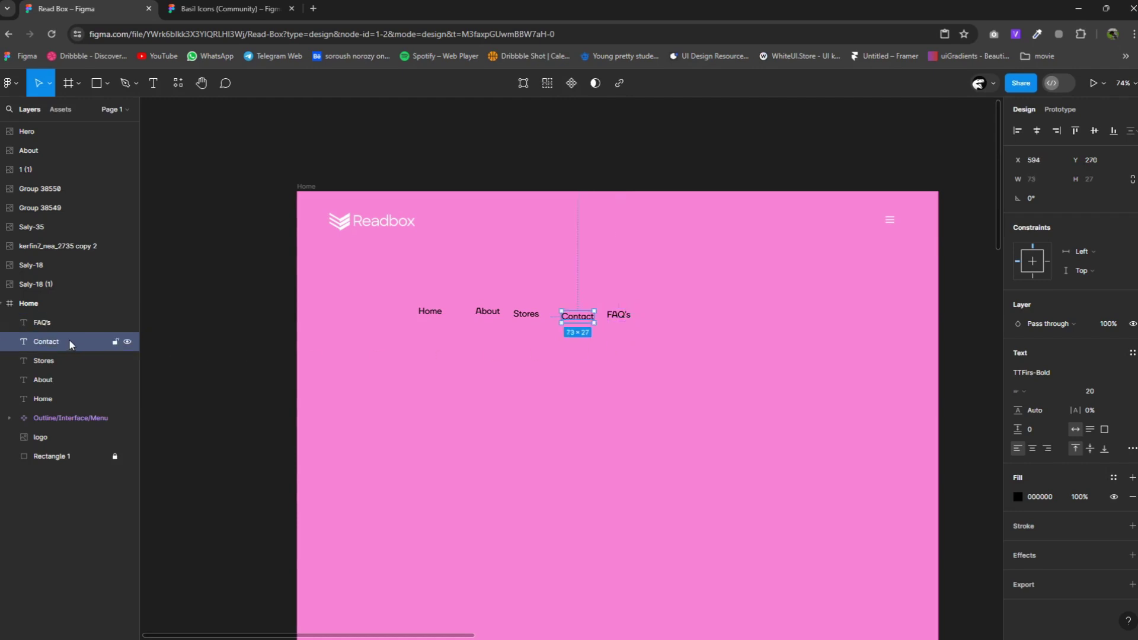
shift+click(53, 436)
Wrap the five nav labels in a centred auto-layout frame with 59 spacing and place it in the header.
ctrl+click(54, 418)
ctrl+click(55, 432)
right_click(40, 387)
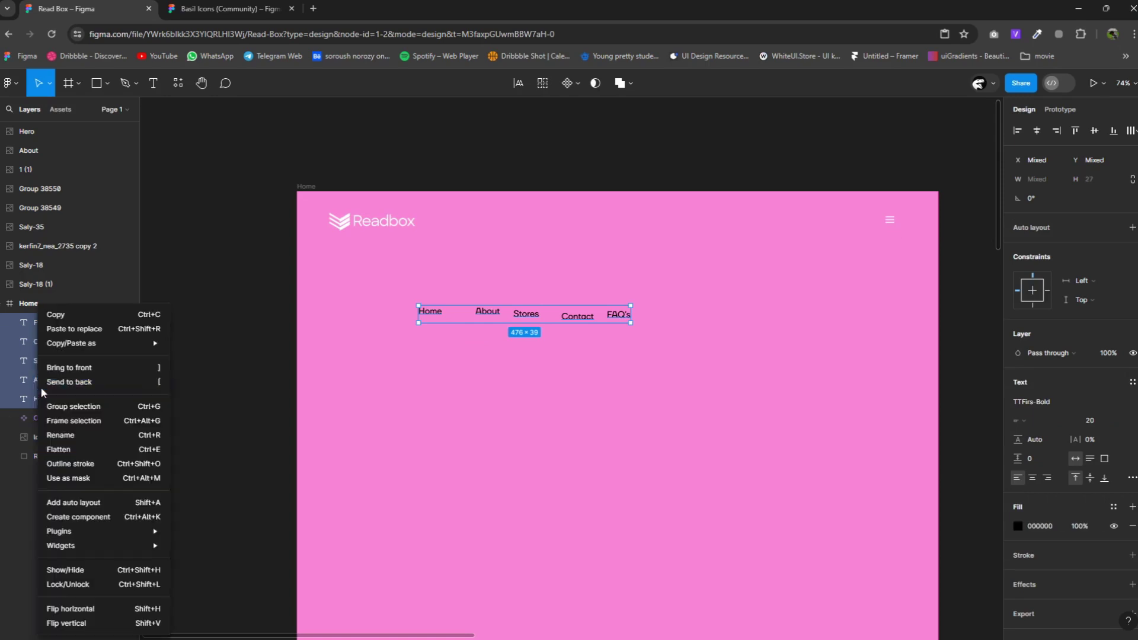
click(74, 420)
click(1132, 279)
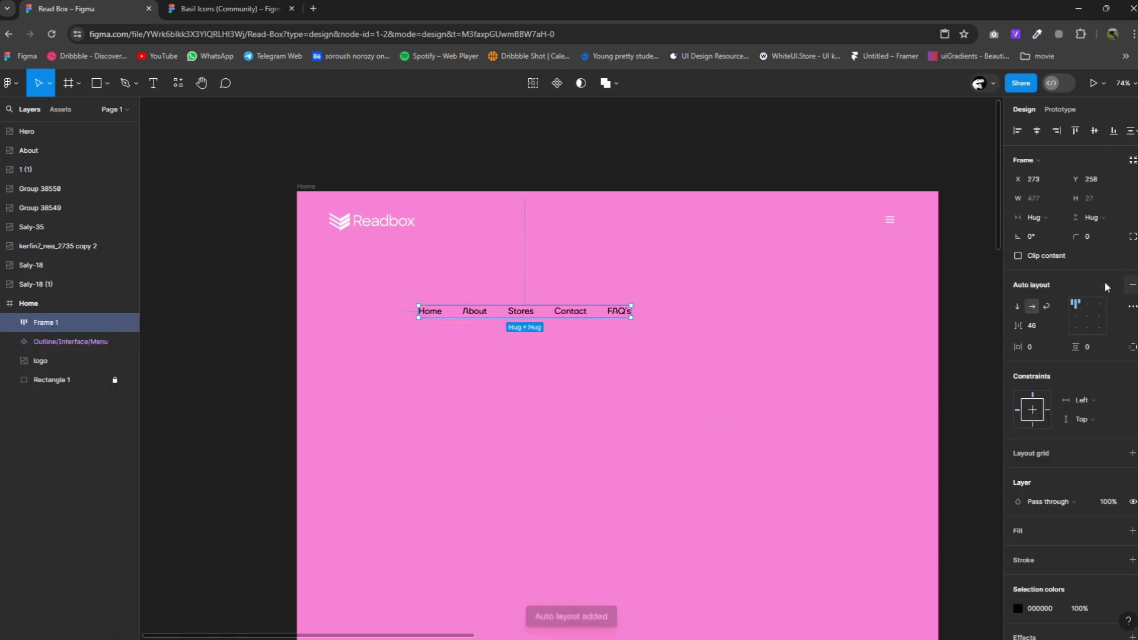
click(1087, 315)
drag(1016, 325, 1030, 326)
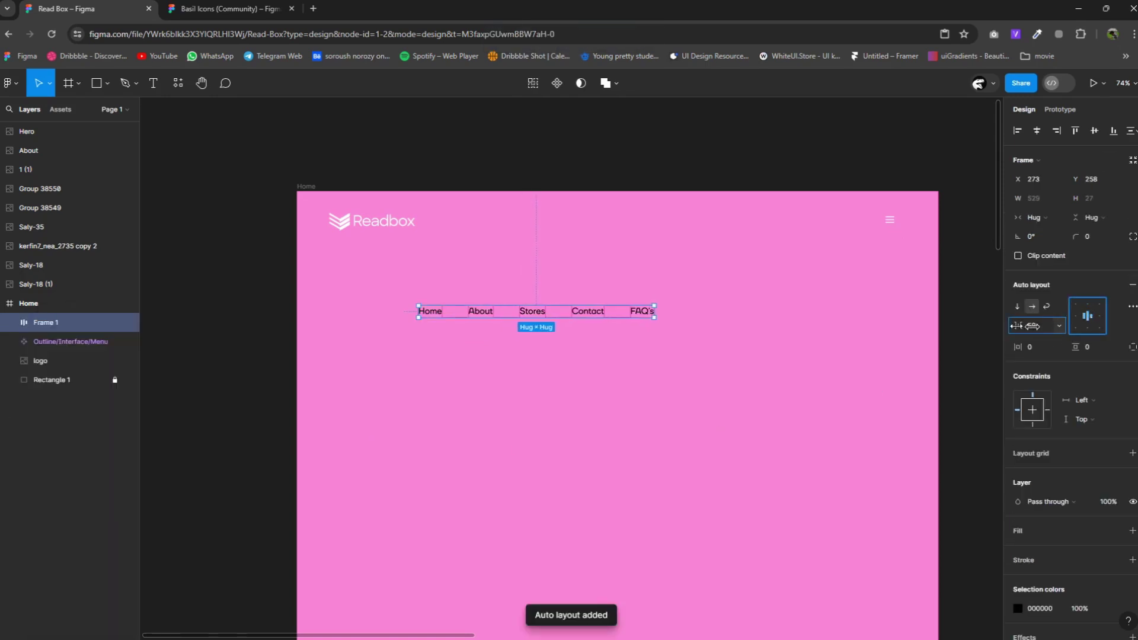
drag(522, 314, 590, 230)
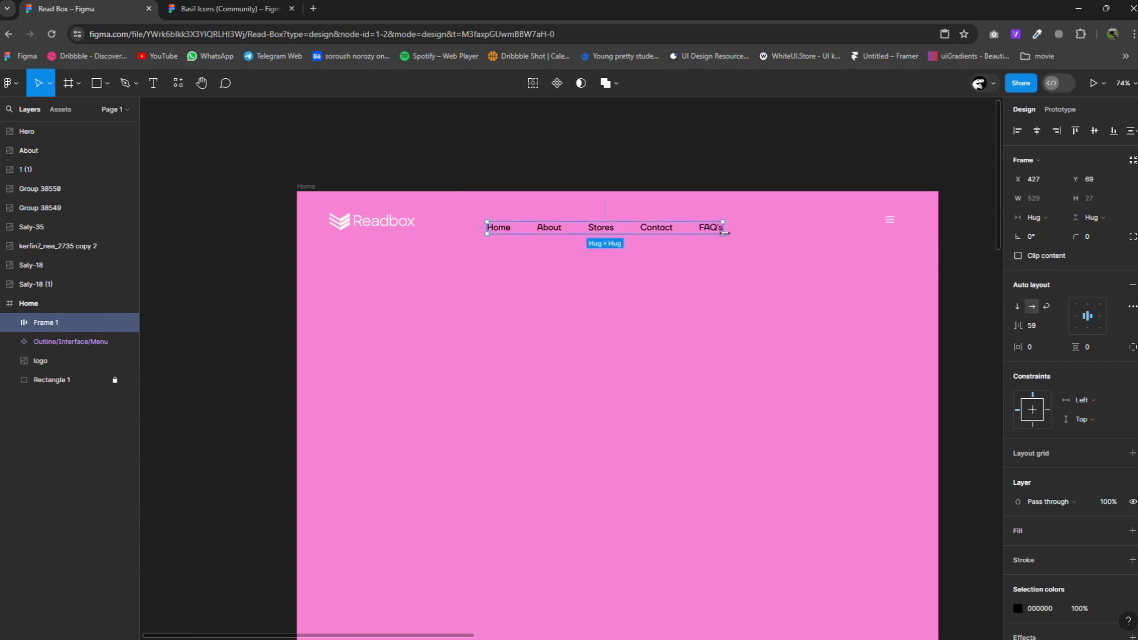
mouse_move(725, 233)
mouse_down()
mouse_move(767, 259)
mouse_move(729, 235)
mouse_up()
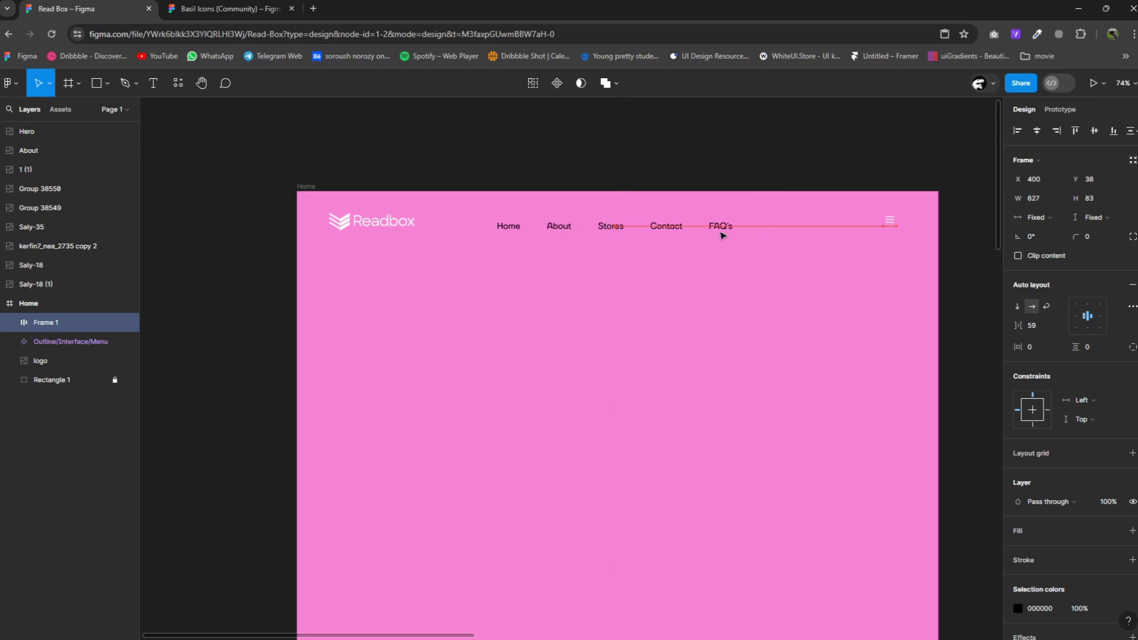
drag(729, 235, 724, 233)
Give the nav frame a white fill and a pill-shaped 68 corner radius.
click(1131, 530)
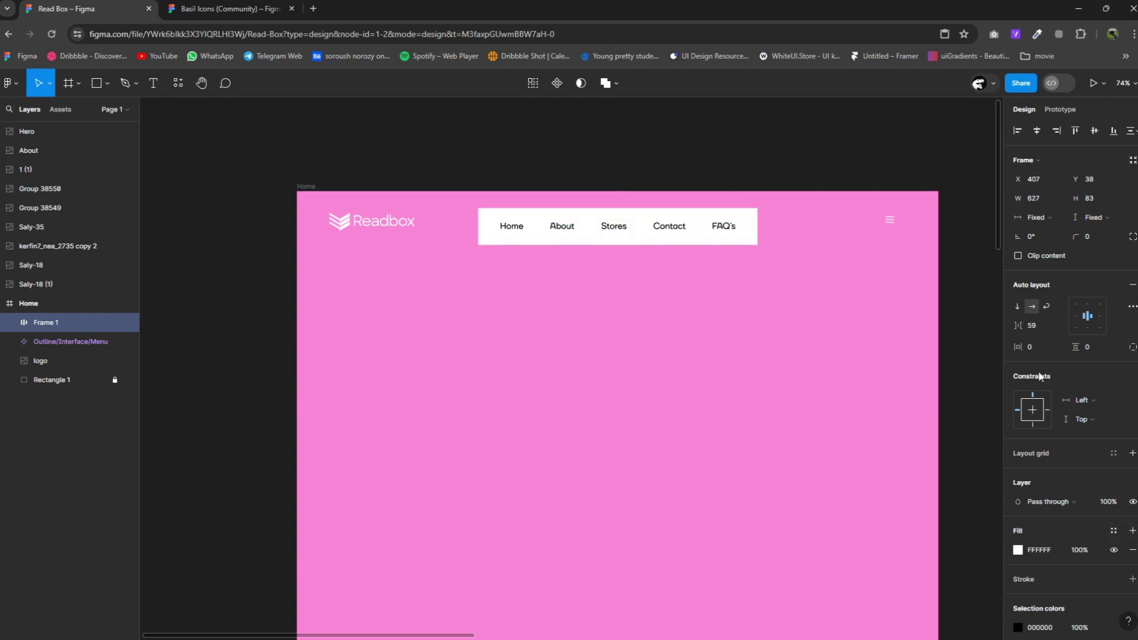
text(15)
key(Return)
click(947, 335)
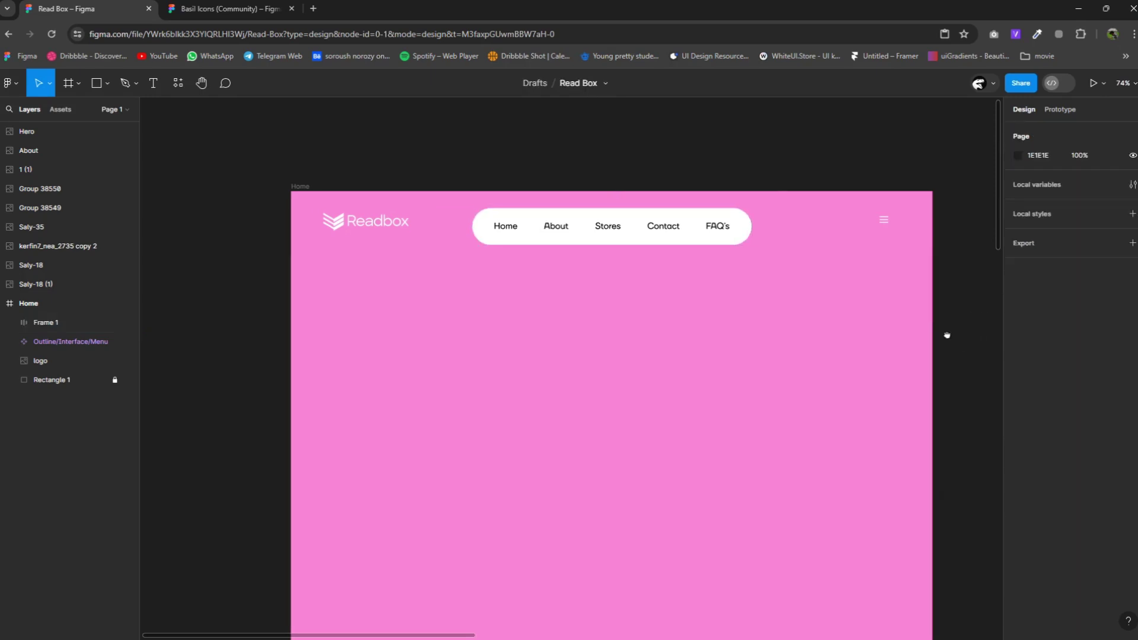
scroll(948, 336, right, 1)
click(351, 213)
click(478, 222)
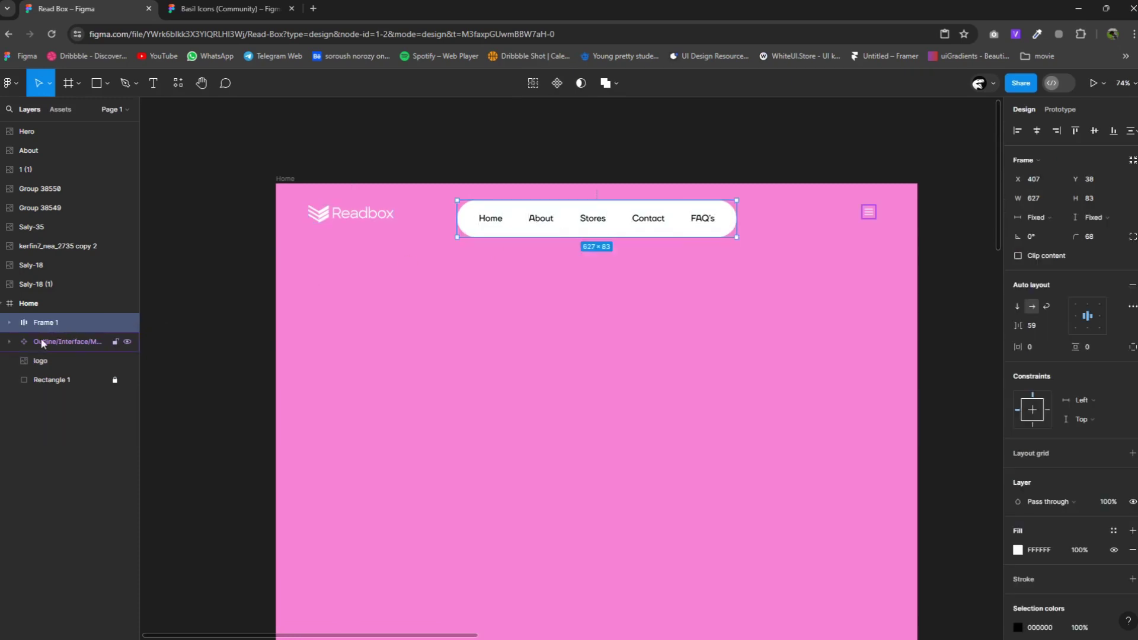
Frame the logo, nav links and menu icon into one vertically centred auto-layout header.
shift+click(868, 212)
shift+click(42, 364)
right_click(42, 365)
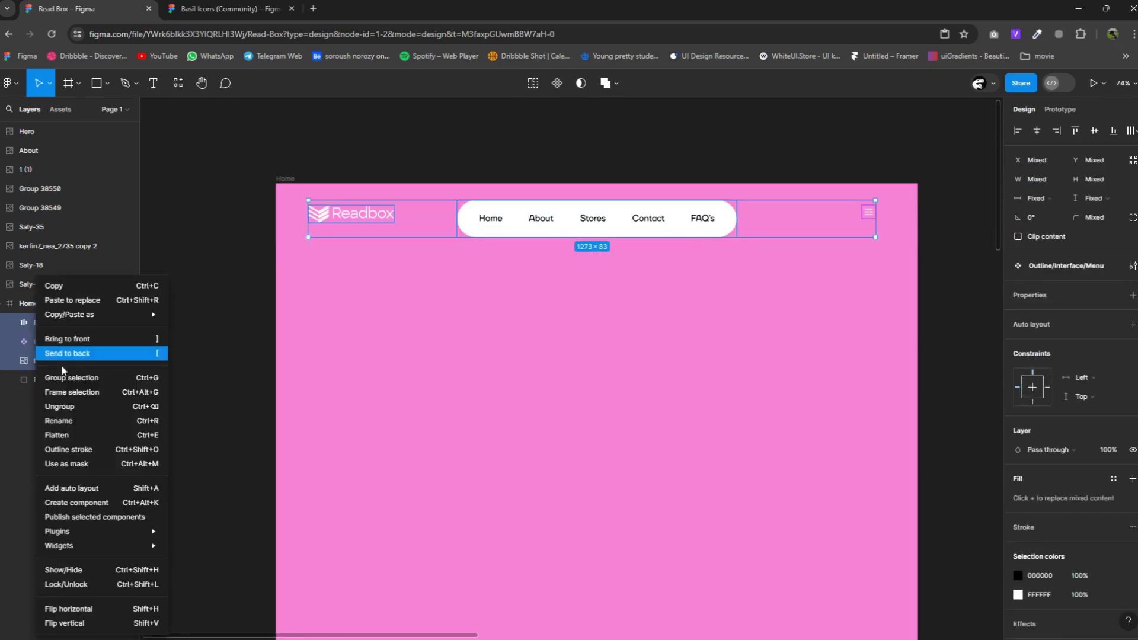
click(65, 392)
click(1131, 266)
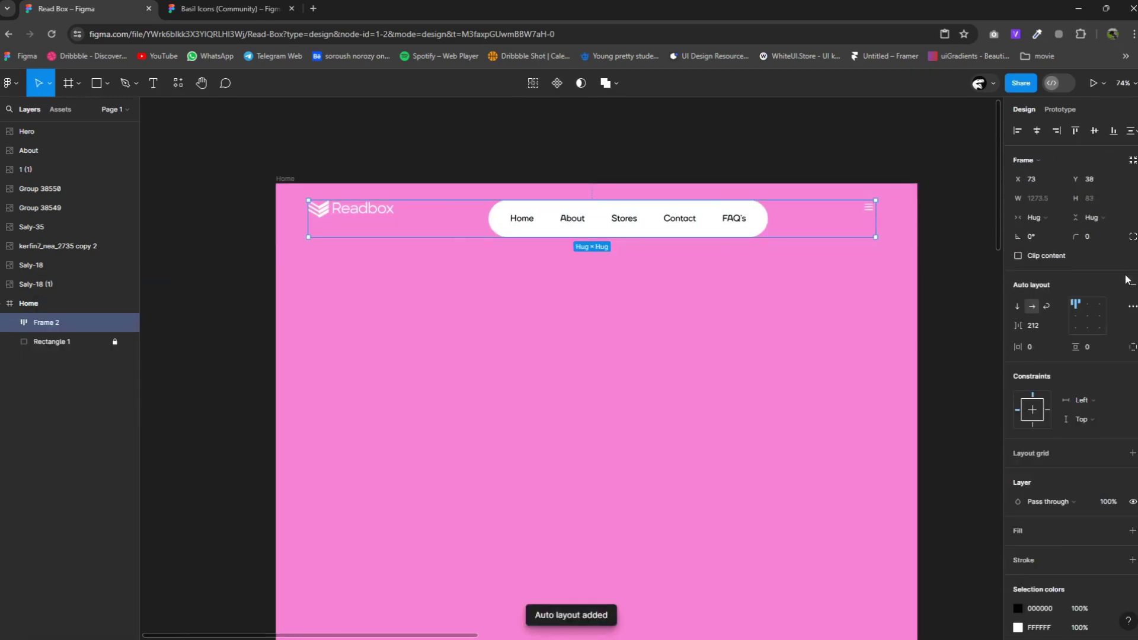
click(1089, 319)
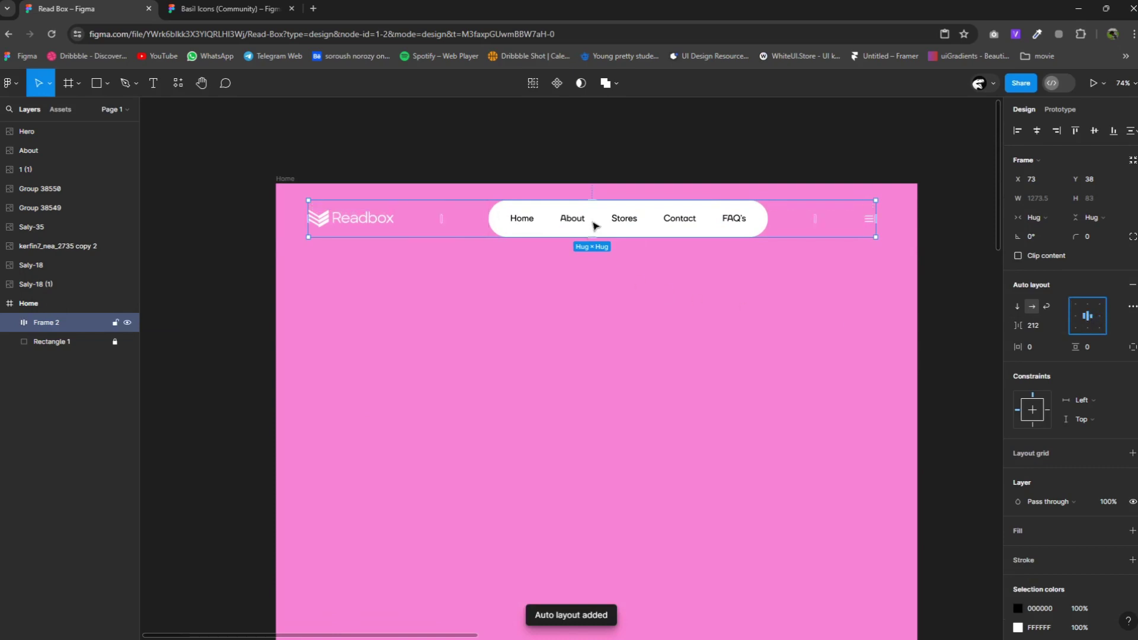
drag(594, 226, 599, 222)
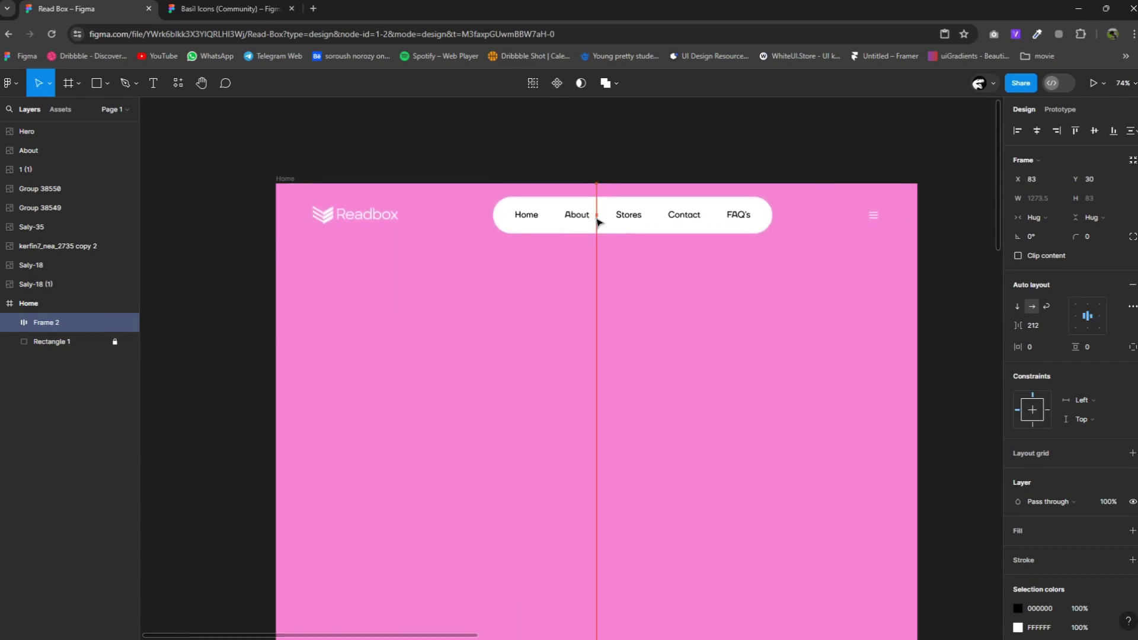
Wrap the menu icon in its own 153-wide auto-layout frame, aligned right.
key(Return)
click(1031, 181)
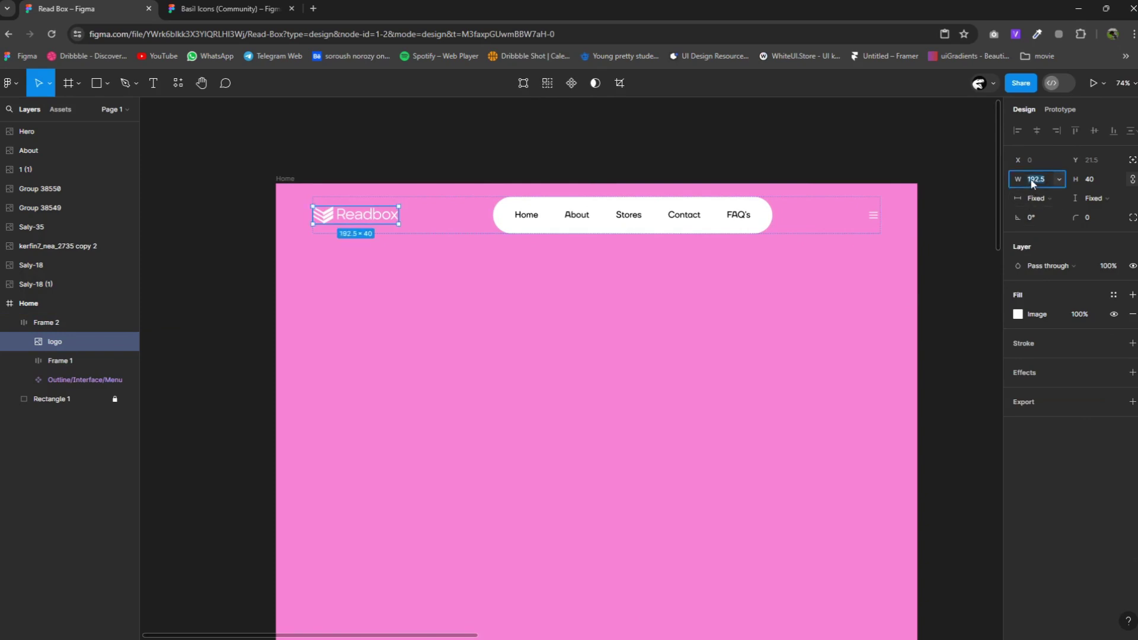
click(873, 215)
right_click(872, 220)
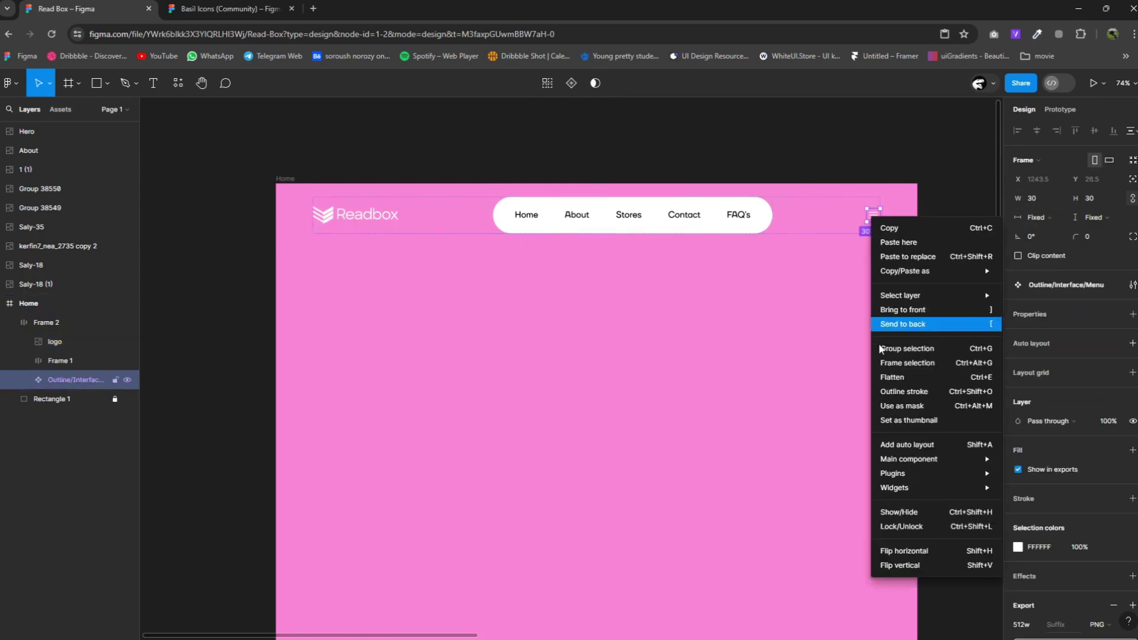
click(895, 363)
key(shift+a)
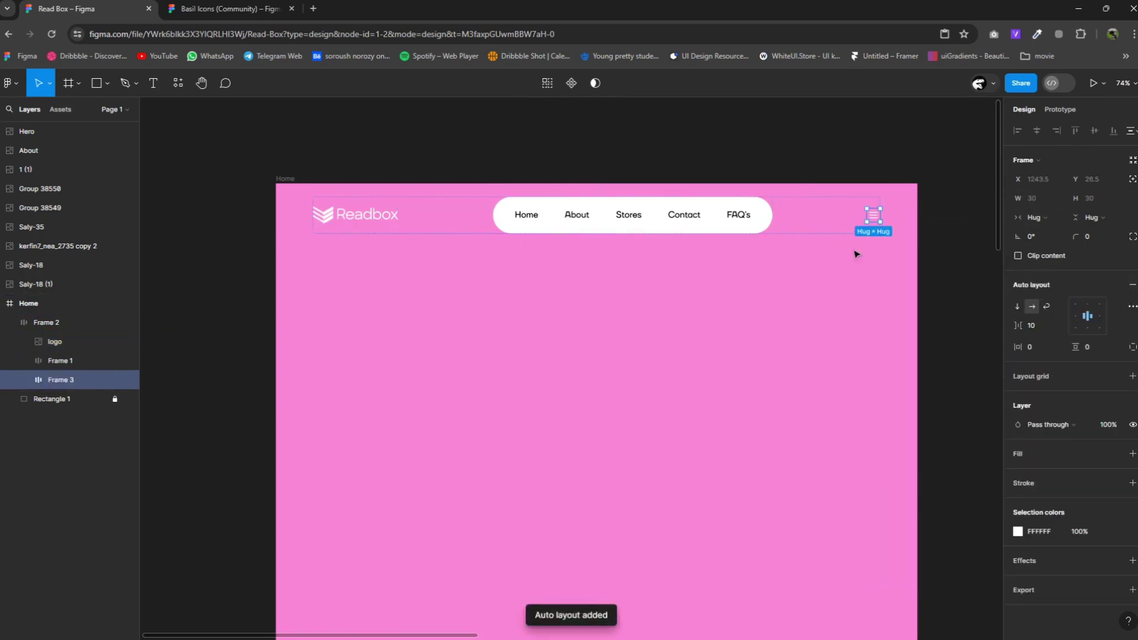
drag(882, 215, 935, 215)
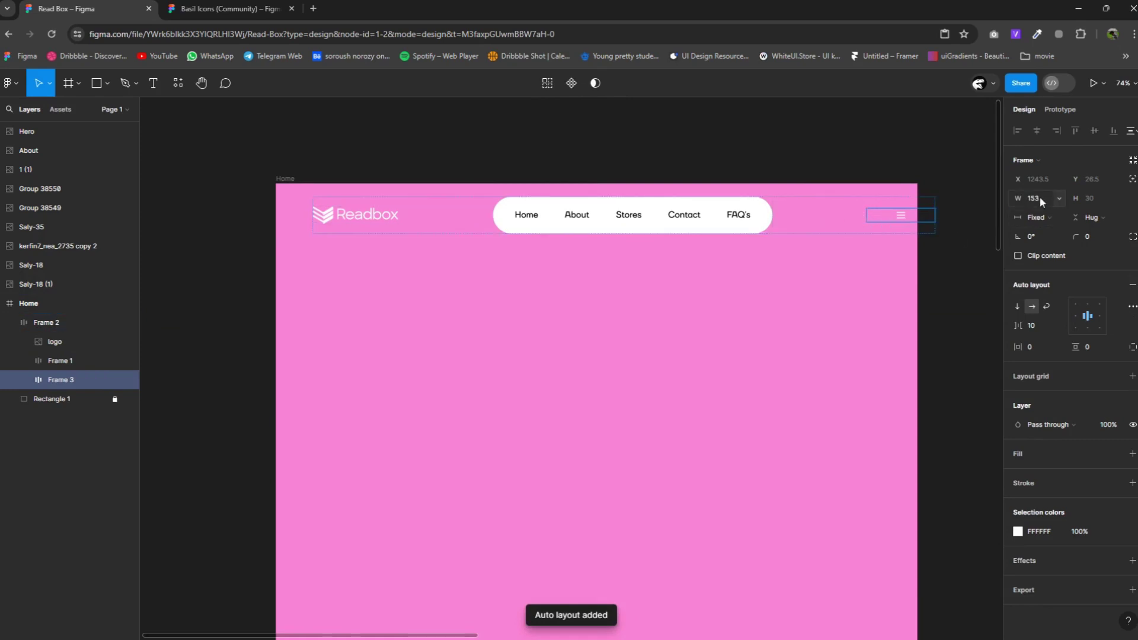
click(954, 280)
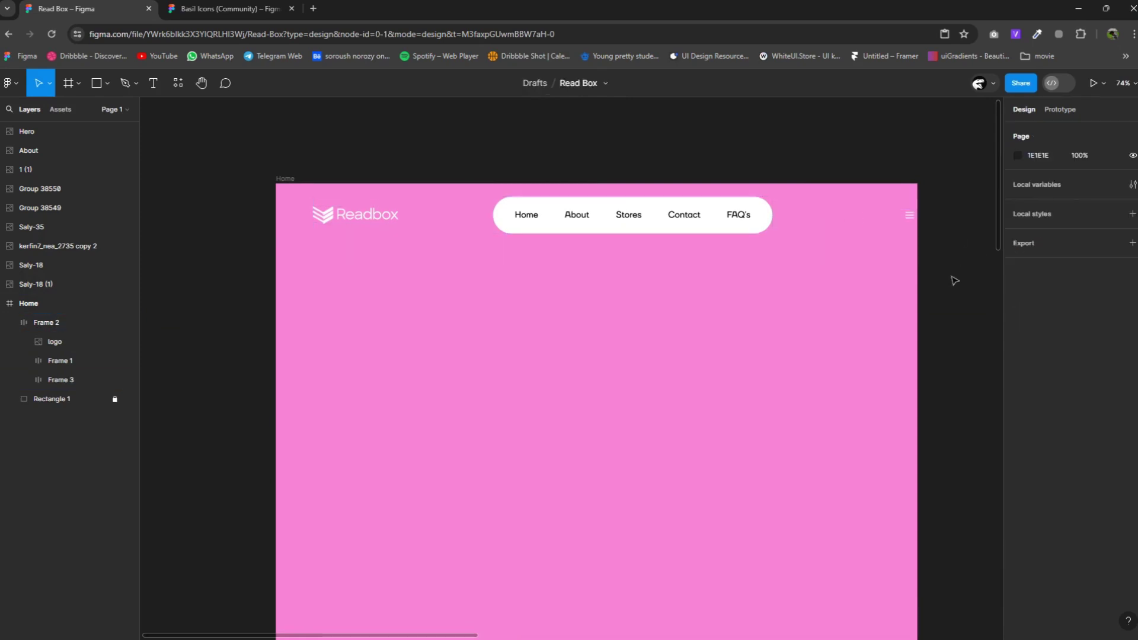
double_click(909, 216)
click(1099, 316)
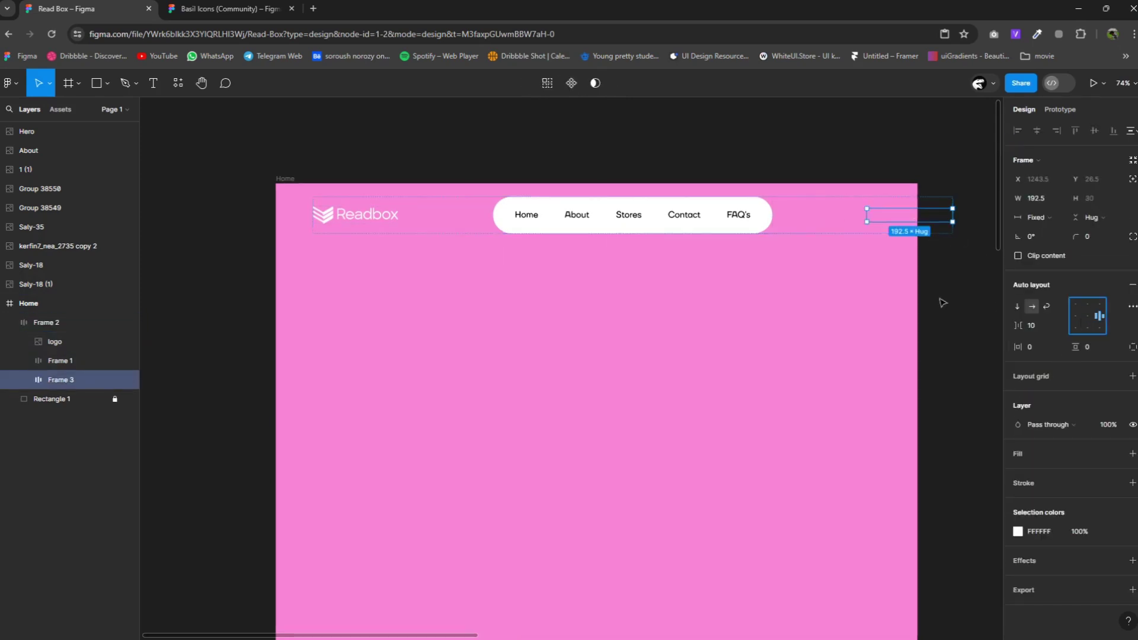
Show the column grid and give the header auto spacing at 1284 wide.
click(288, 180)
click(1114, 314)
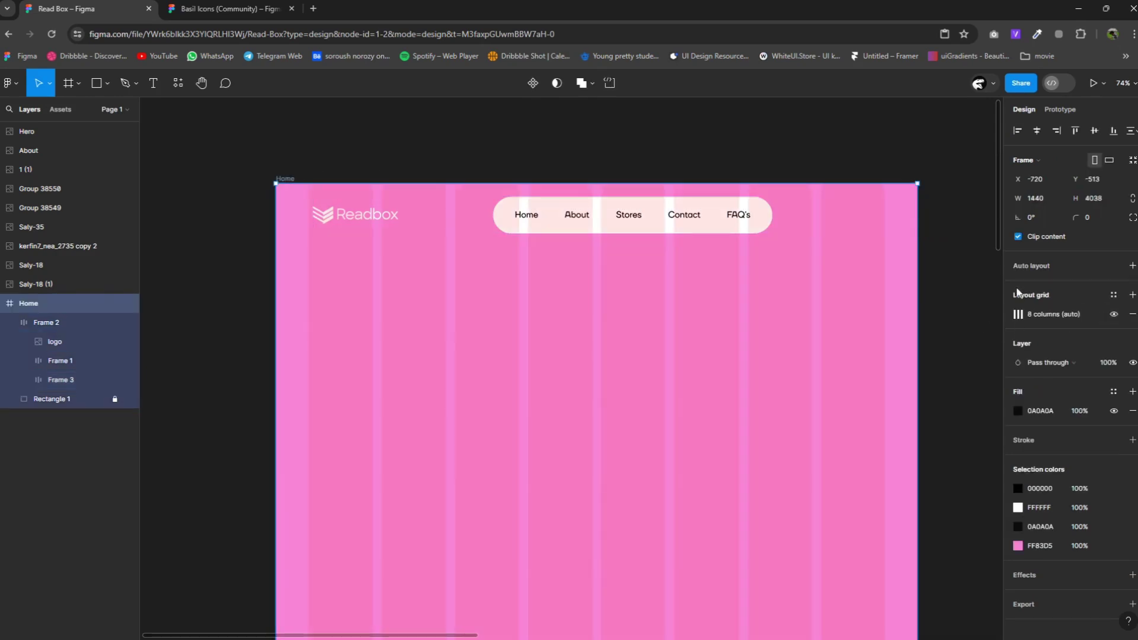
click(812, 222)
click(1061, 332)
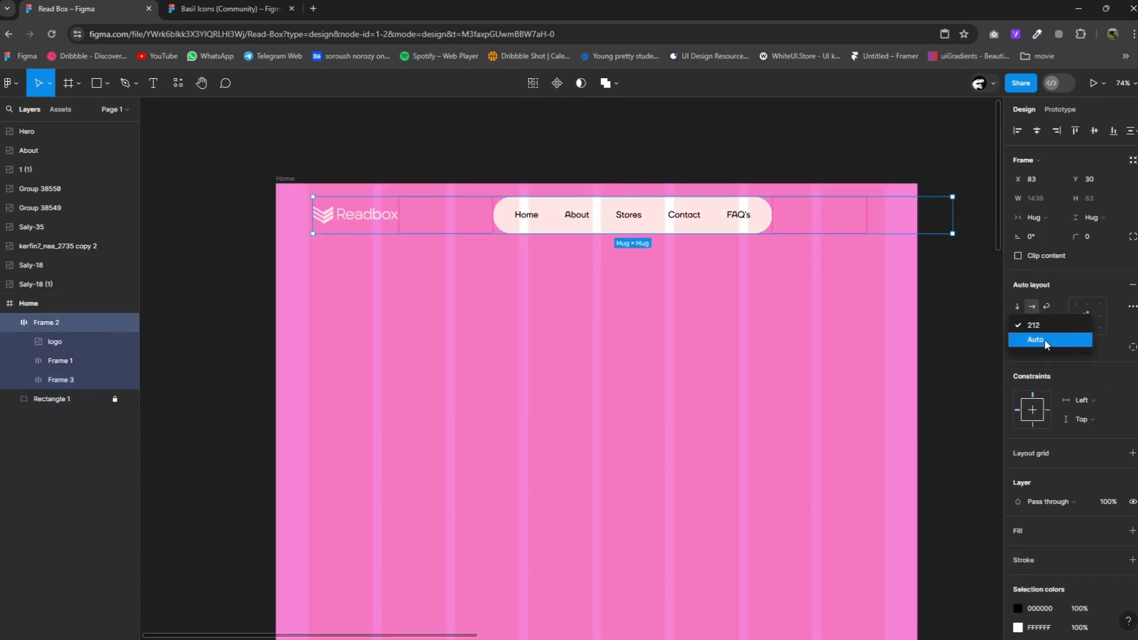
click(1061, 339)
drag(931, 223, 883, 224)
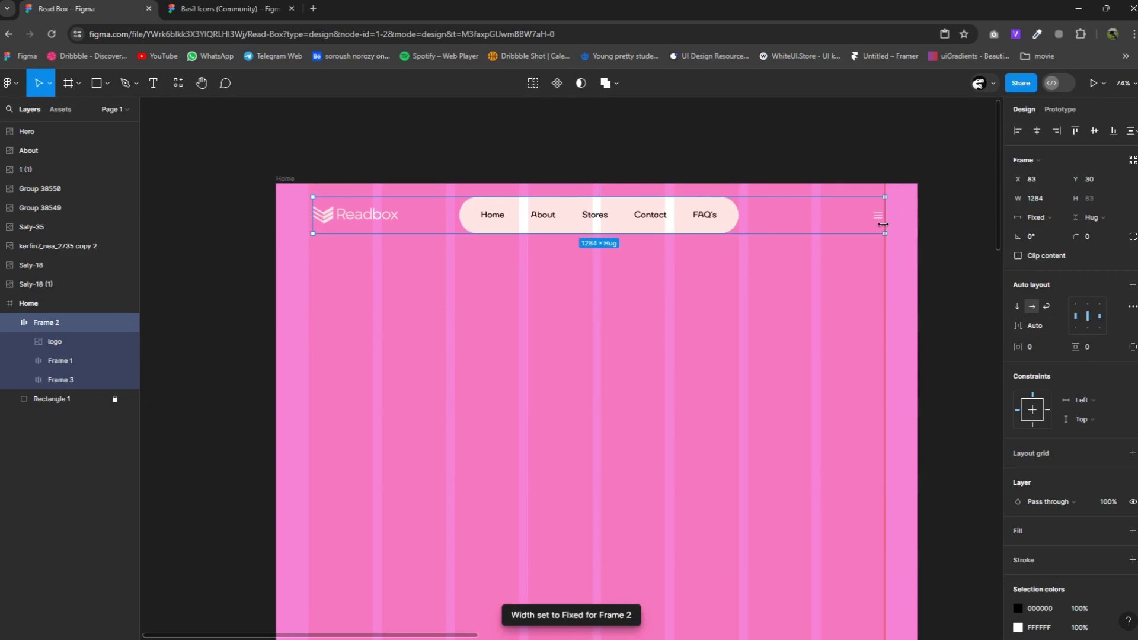
click(927, 305)
scroll(912, 325, down, 1)
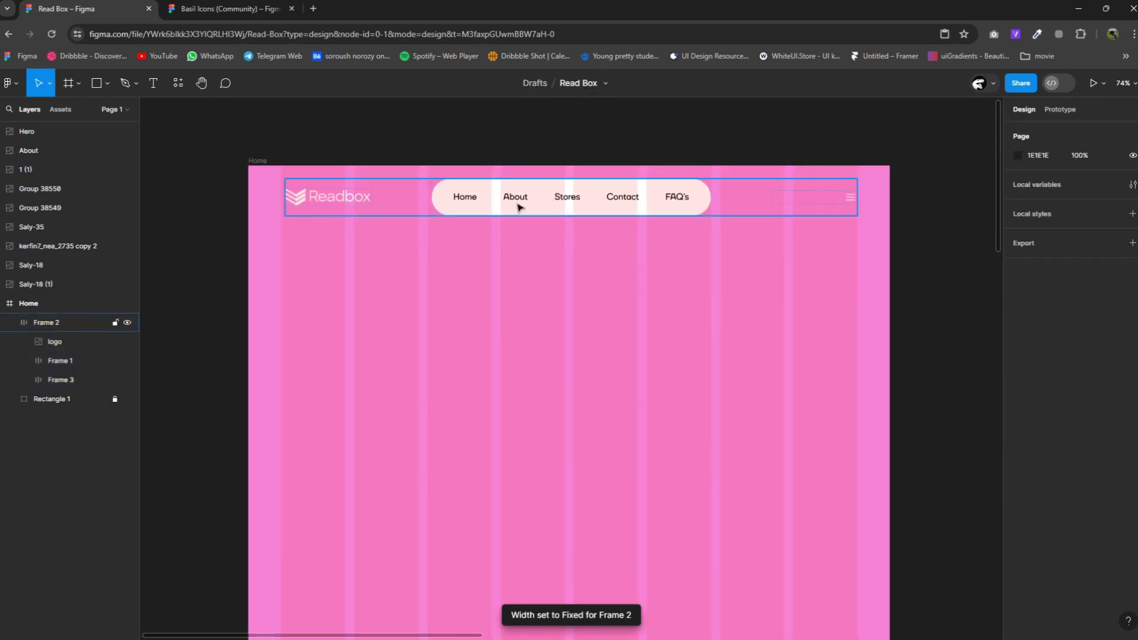
Copy the About text into the hero and retype it as the centred heading 'Find The Book Your Looking For Easier To Read'.
ctrl+click(517, 200)
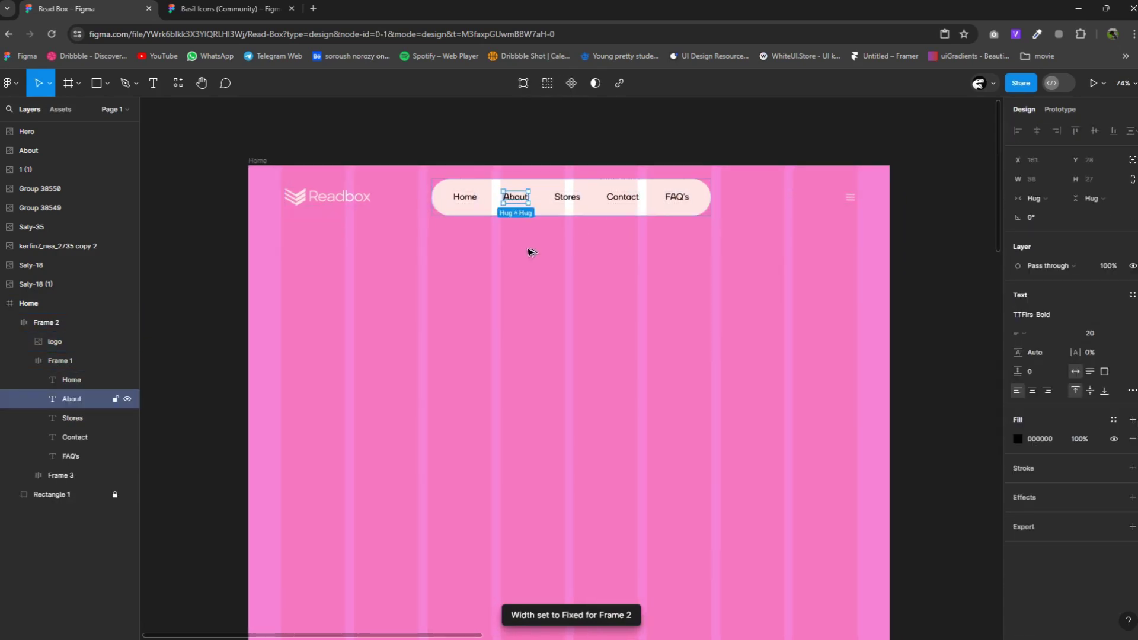
drag(515, 196, 531, 293)
key(Return)
text(Find)
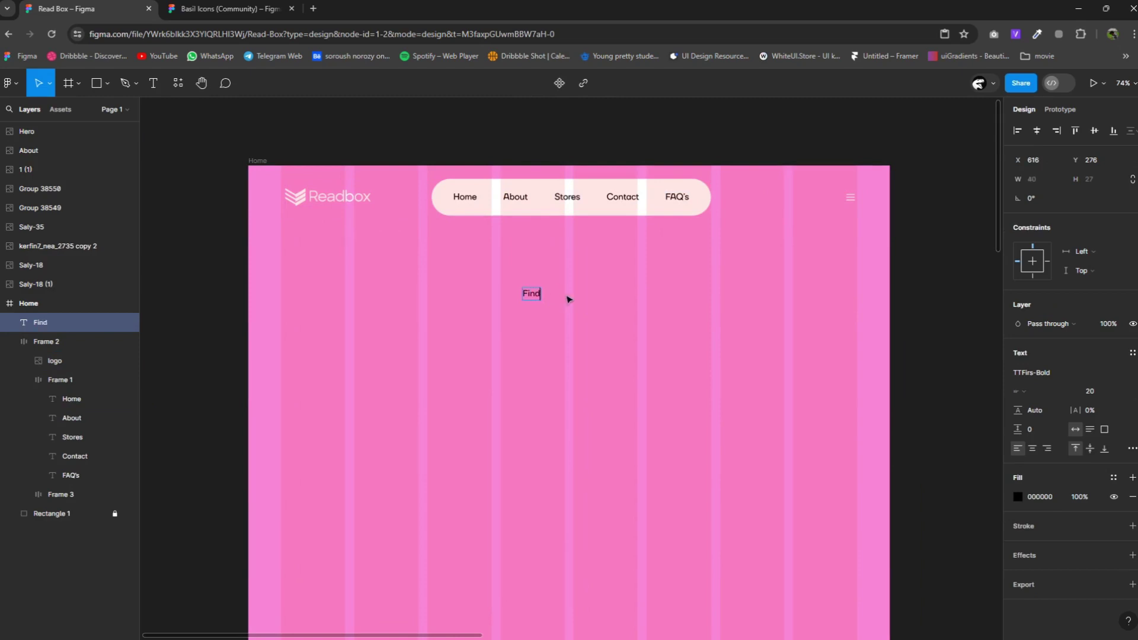
text(the)
key(BackSpace)
key(BackSpace)
text(ook Your)
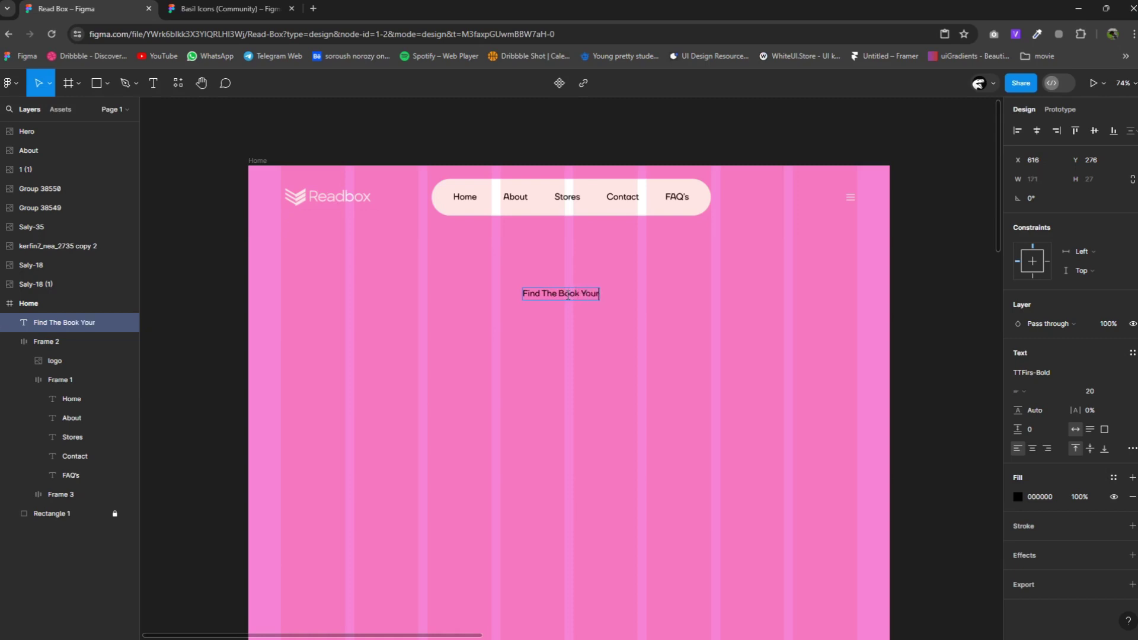
key(Return)
text(g For Easier)
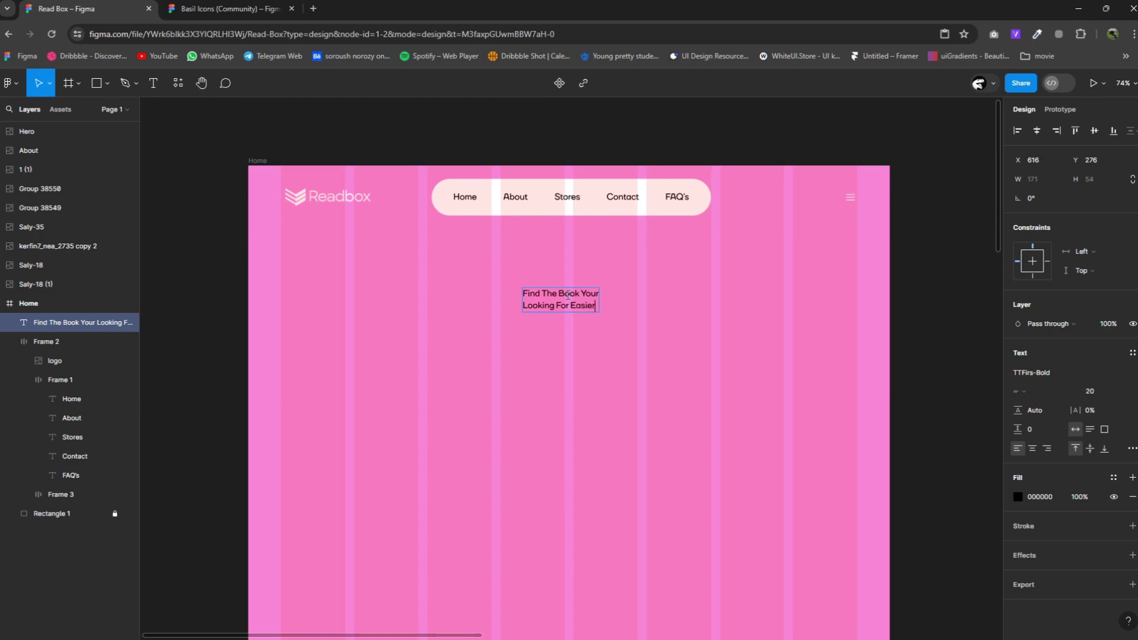
key(Return)
click(1031, 448)
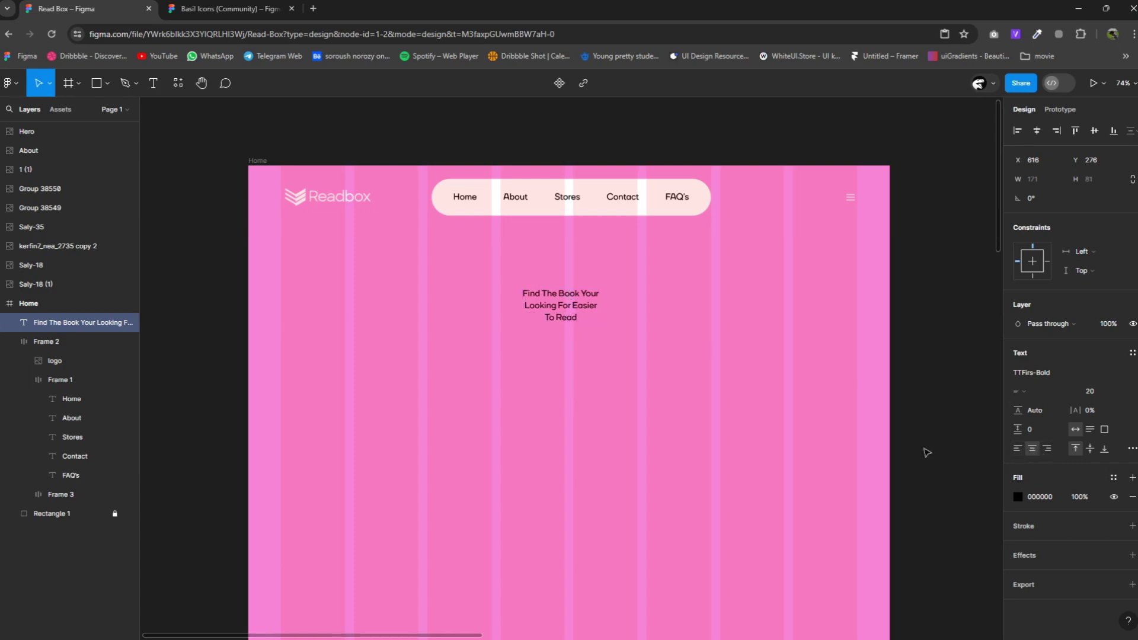
key(Escape)
Set the heading to TTFirs-ExtraBold 116 and place it centred below the nav.
click(1049, 373)
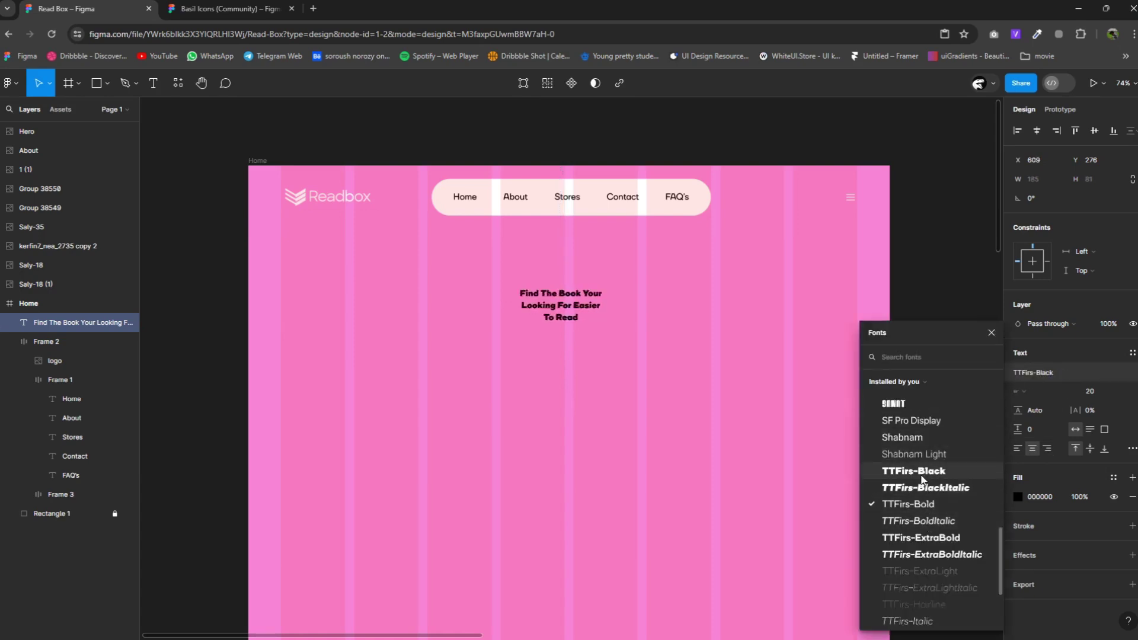
click(934, 540)
text(13)
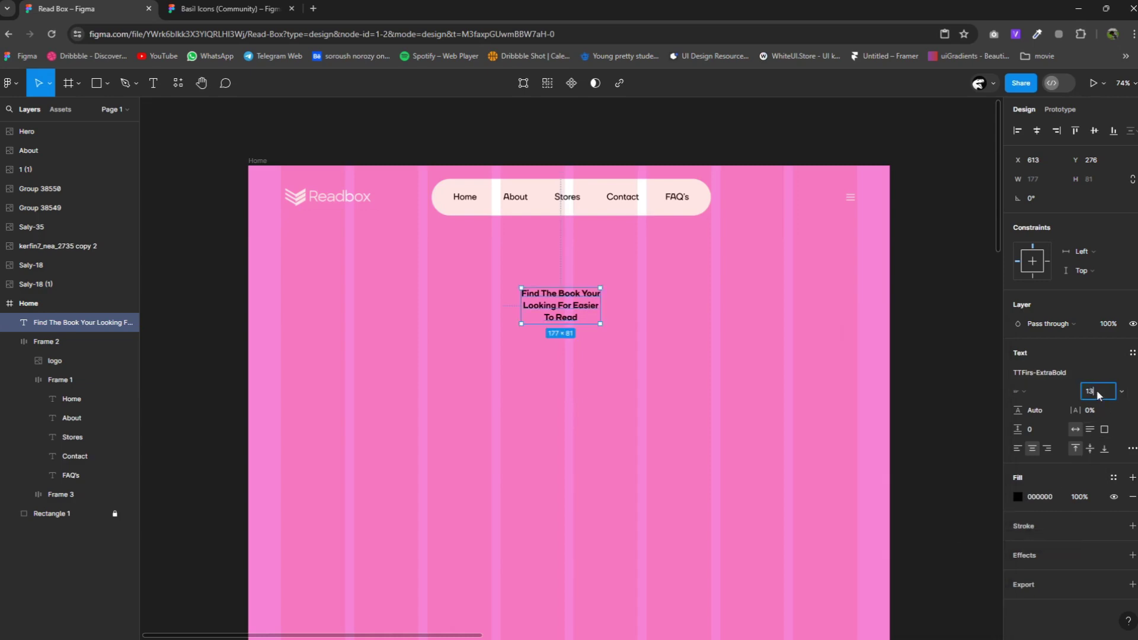
text(0)
key(Return)
scroll(802, 393, down, 1)
scroll(735, 409, down, 3)
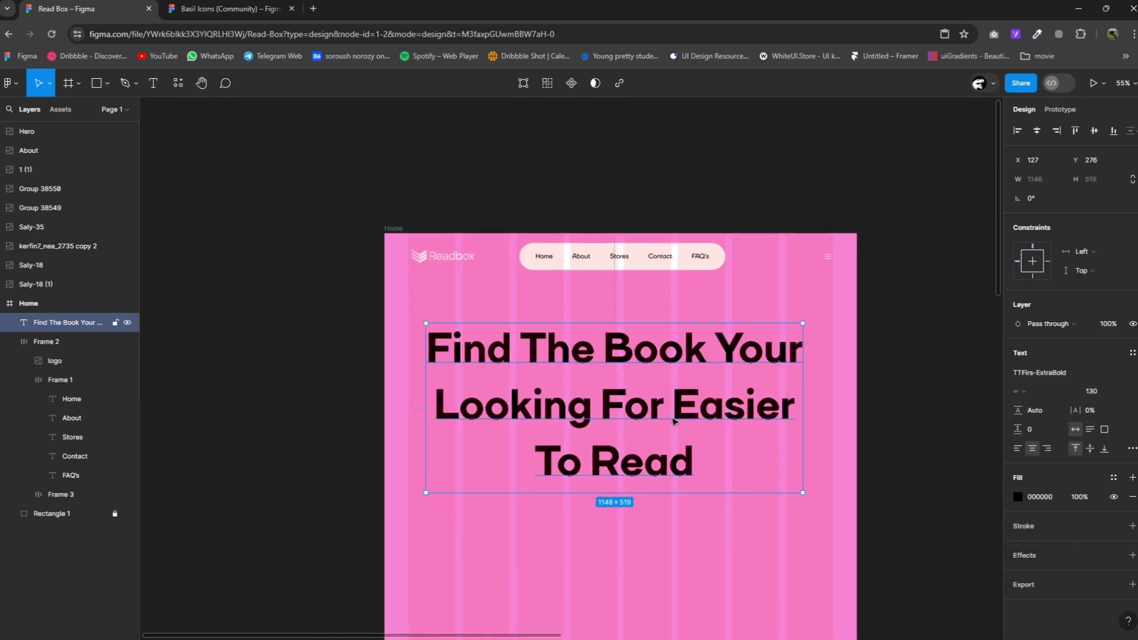
scroll(674, 406, down, 4)
drag(674, 407, 674, 398)
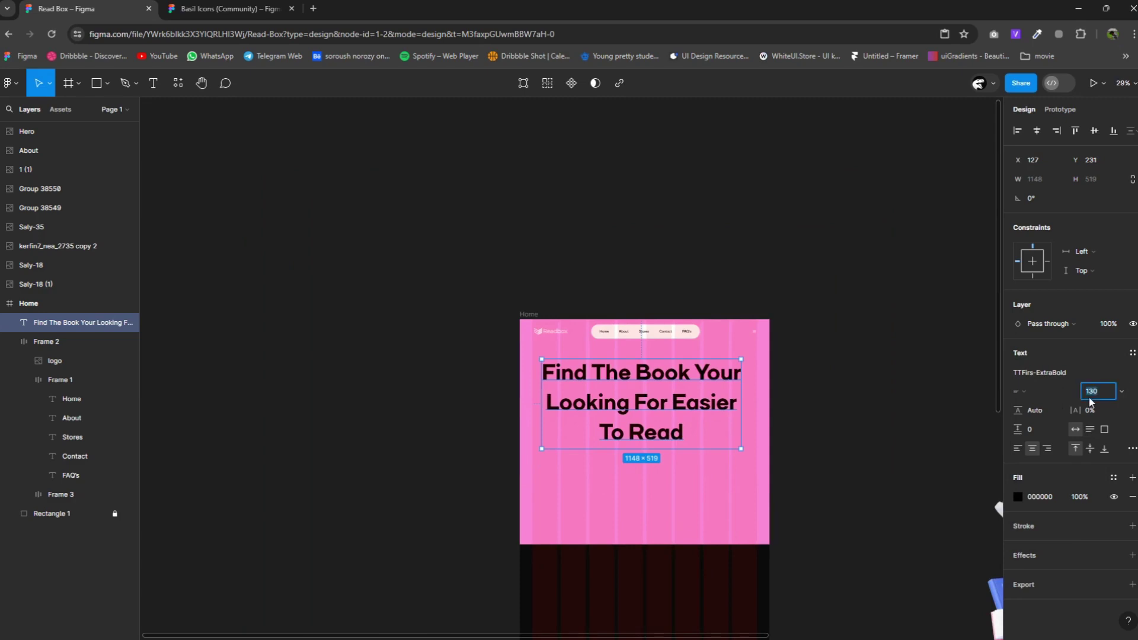
text(116)
key(Return)
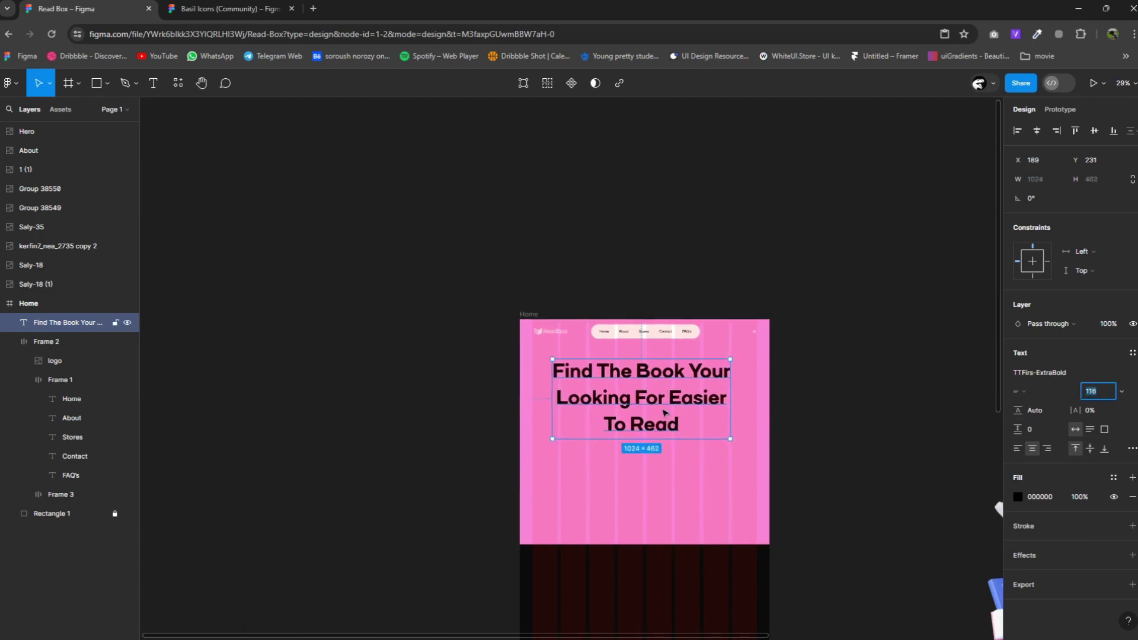
drag(665, 413, 664, 407)
Make the heading white with a 132.8% line height.
click(1017, 496)
click(873, 404)
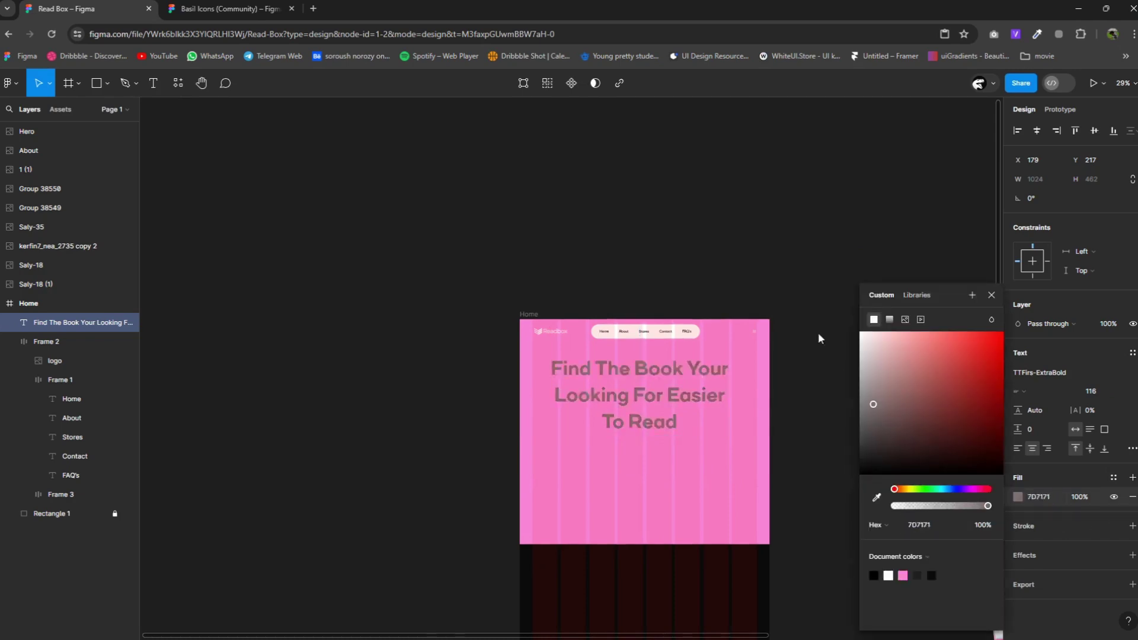
click(777, 232)
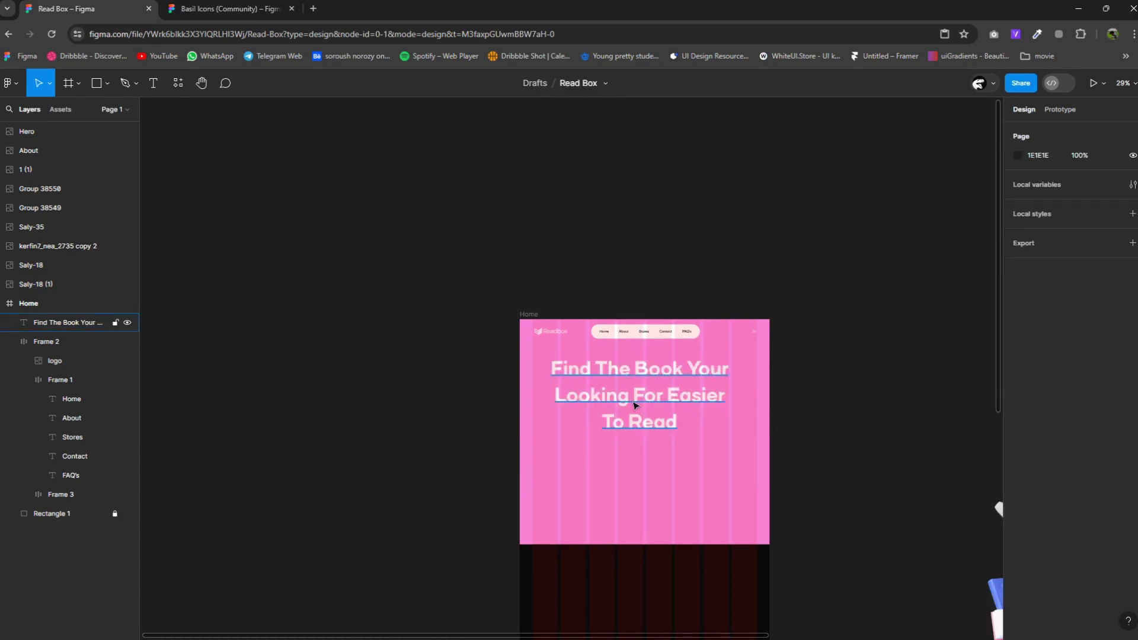
ctrl+scroll(628, 409, up, 5)
click(601, 368)
drag(1018, 410, 1043, 410)
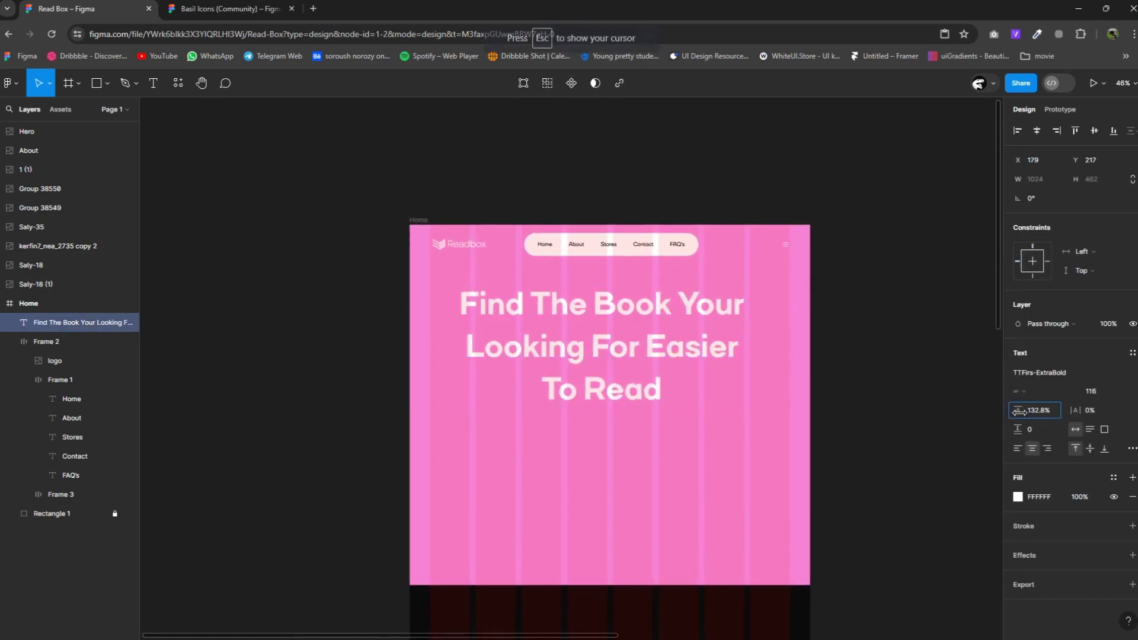
double_click(727, 347)
key(Escape)
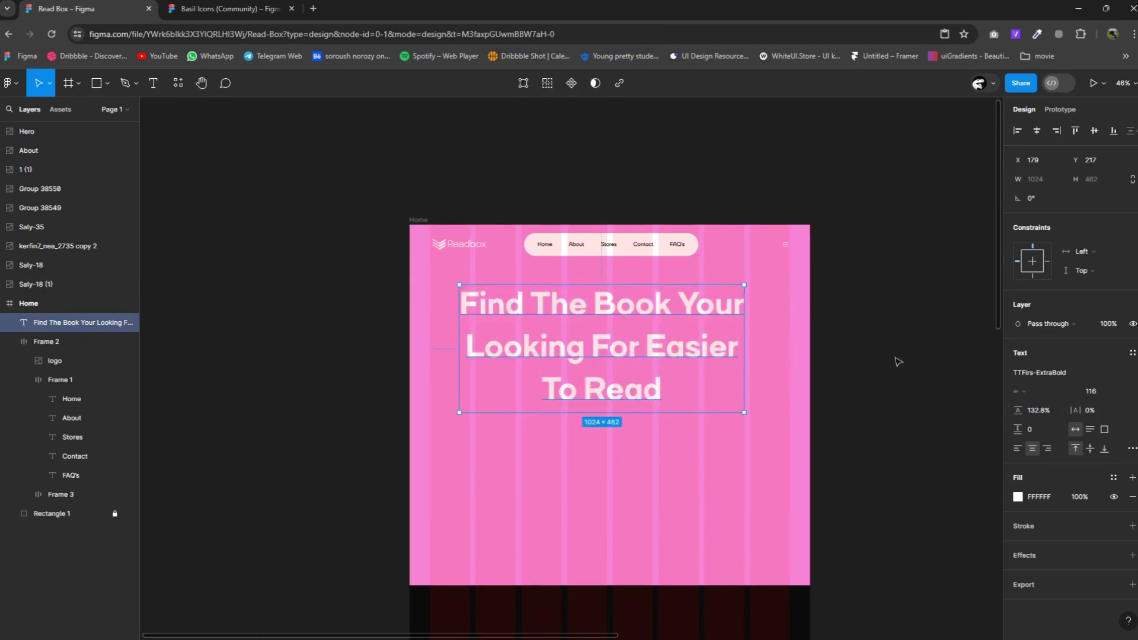
key(Escape)
click(602, 361)
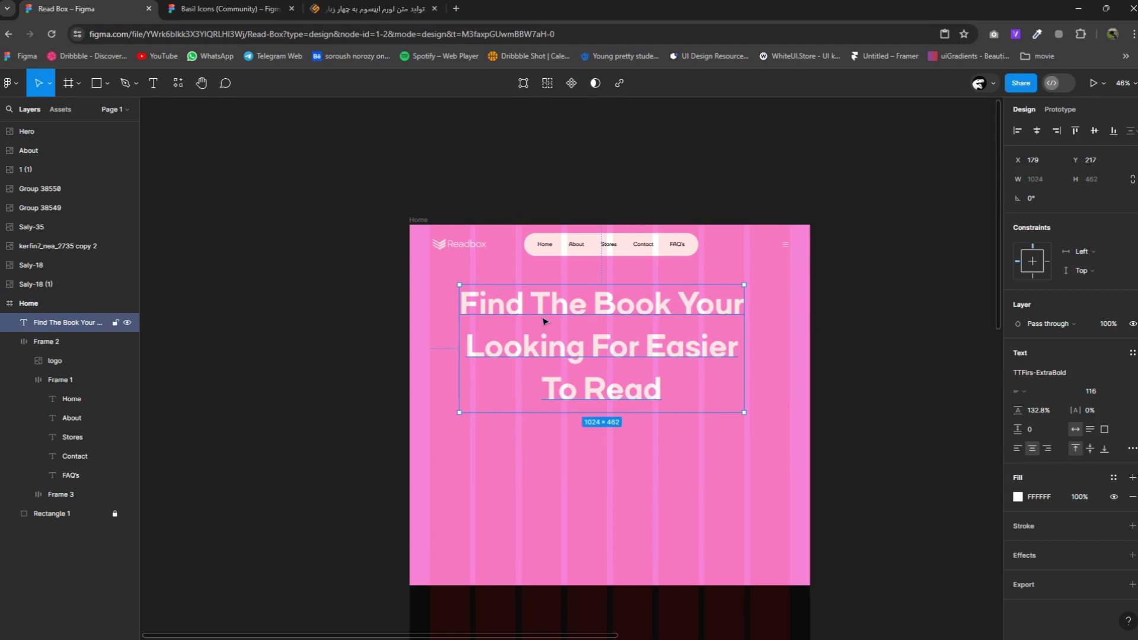
scroll(652, 425, down, 2)
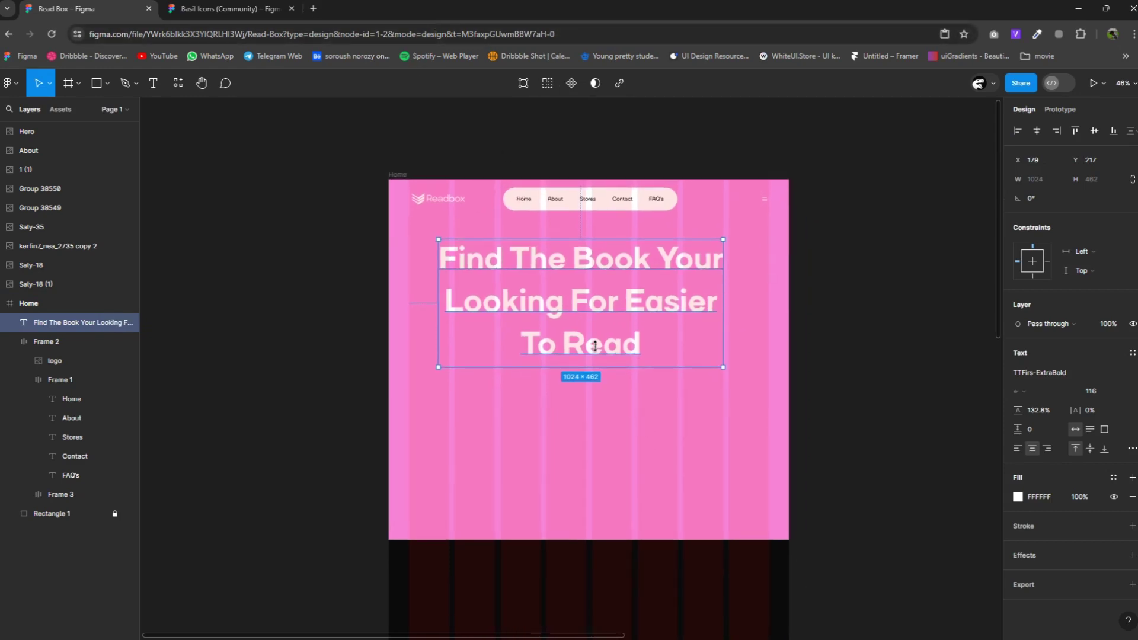
Duplicate the heading below as a 20 px Lorem ipsum paragraph in a narrower box.
drag(595, 347, 604, 503)
key(Return)
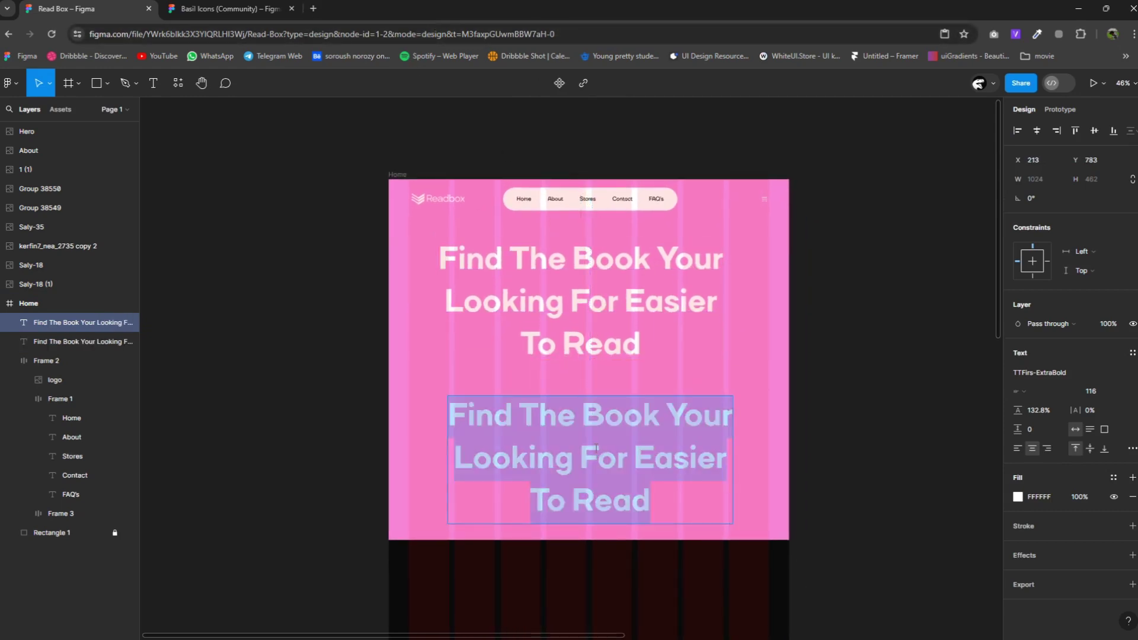
key(ctrl+v)
key(Escape)
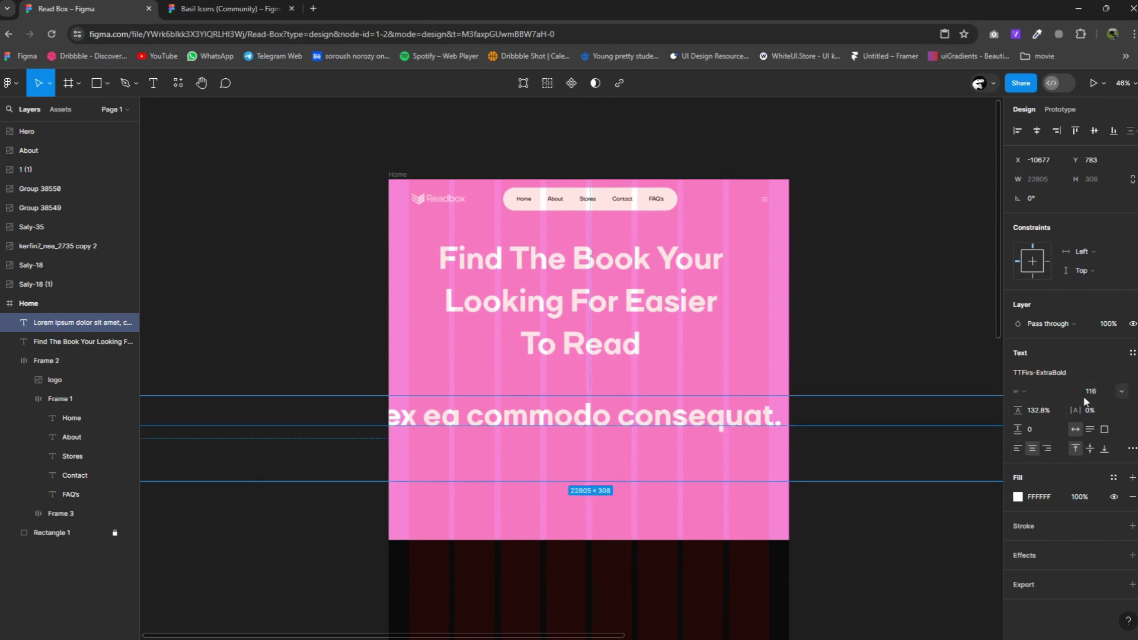
click(1089, 394)
text(20)
key(Return)
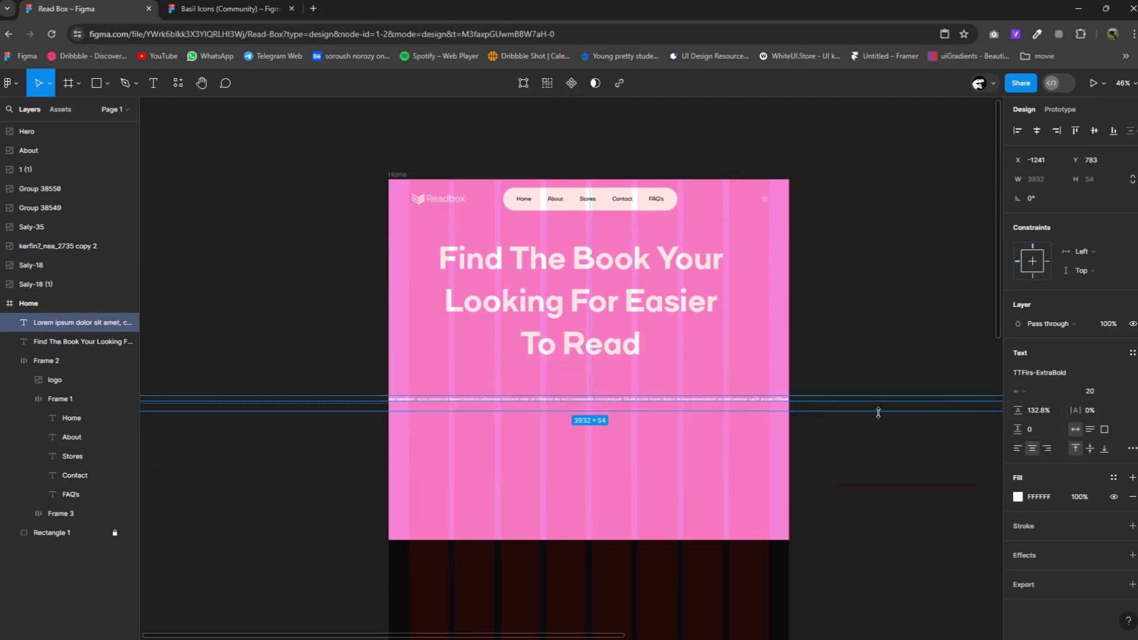
scroll(878, 412, right, 5)
drag(882, 370, 534, 360)
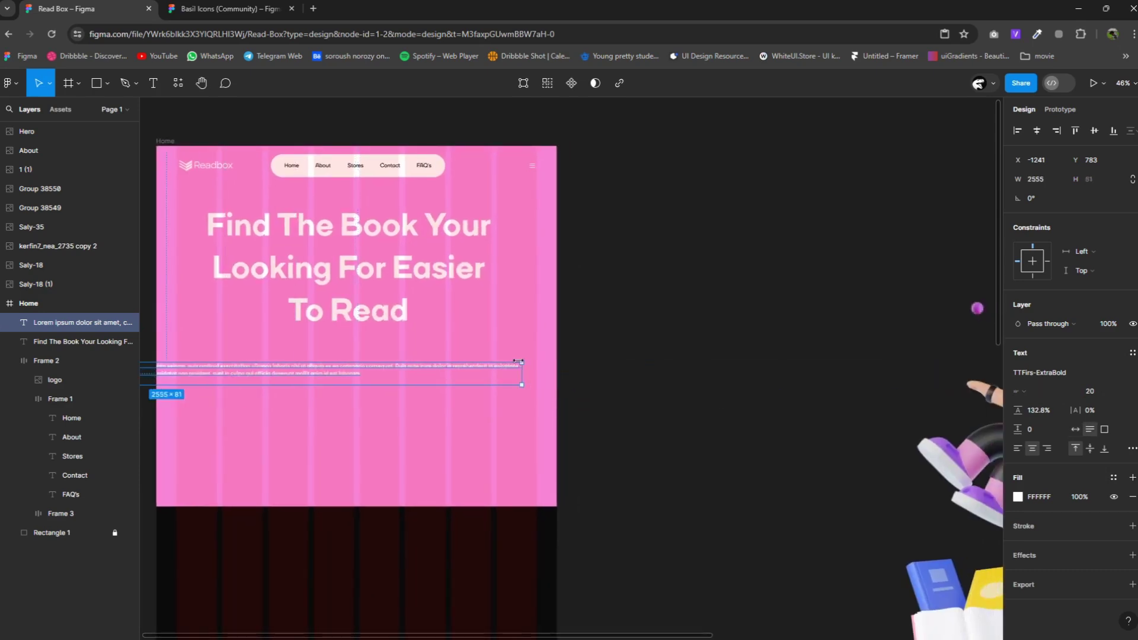
scroll(642, 404, left, 7)
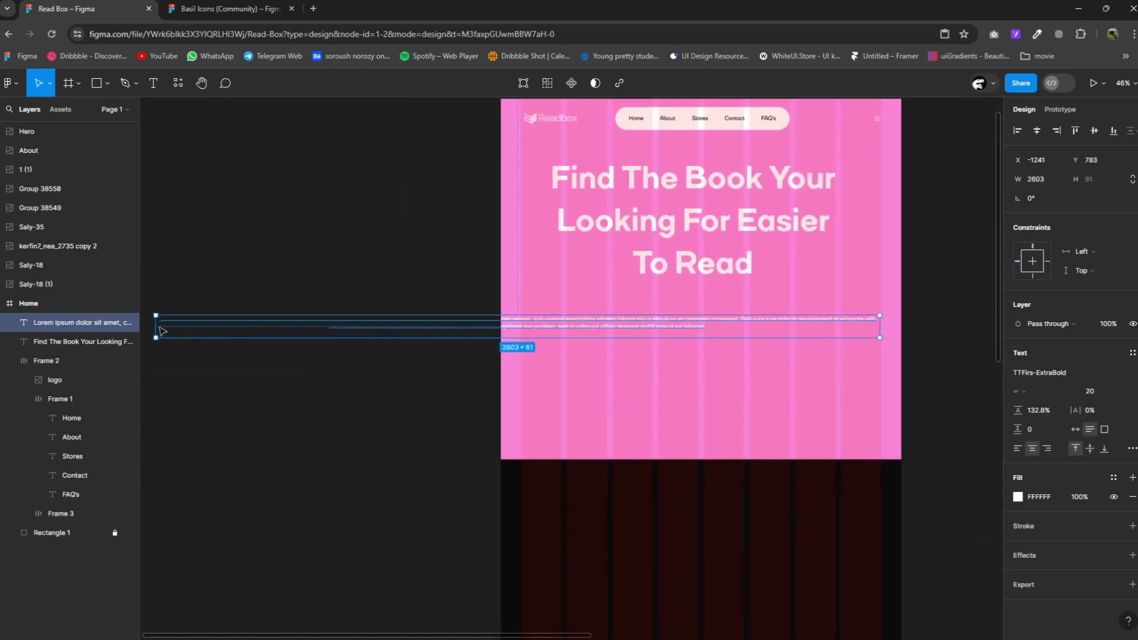
drag(156, 326, 521, 326)
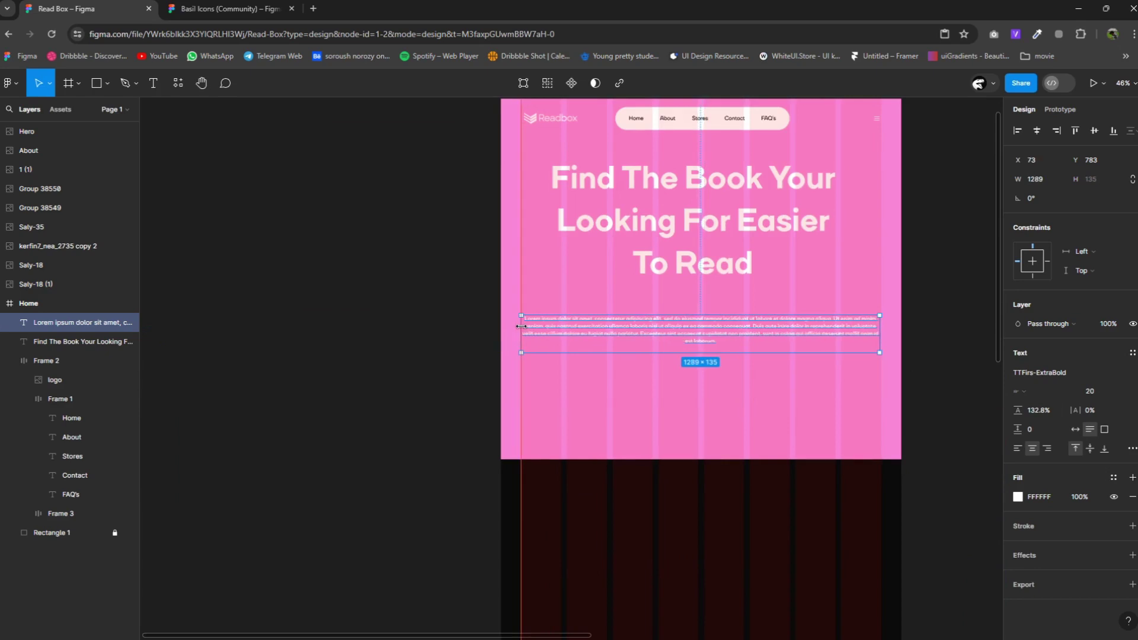
mouse_move(717, 332)
mouse_down()
mouse_move(719, 310)
mouse_move(590, 314)
mouse_move(689, 307)
mouse_up()
Trim the paragraph's last sentence and switch its font to TTFirs-Bold.
double_click(718, 310)
ctrl+scroll(717, 308, up, 3)
key(BackSpace)
key(Escape)
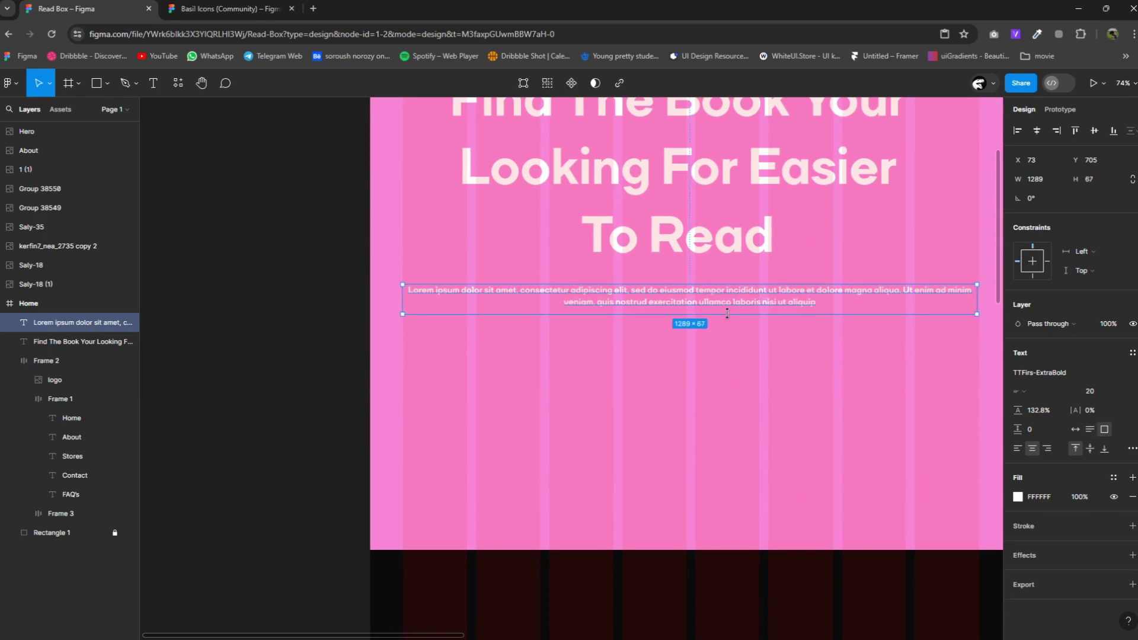
click(1034, 372)
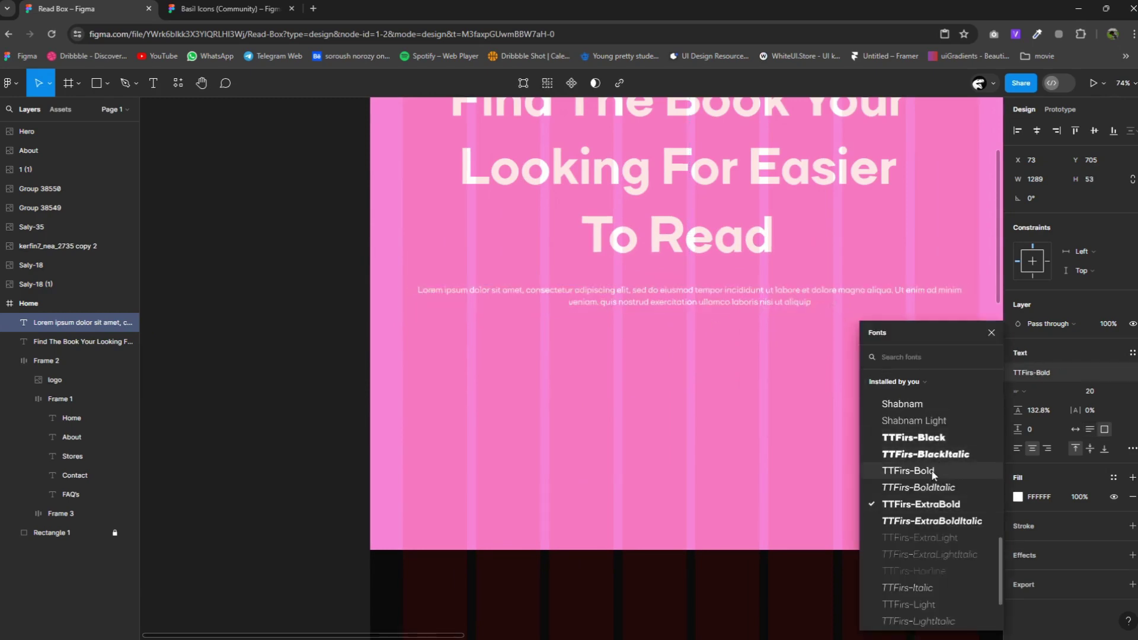
click(907, 470)
scroll(812, 356, right, 2)
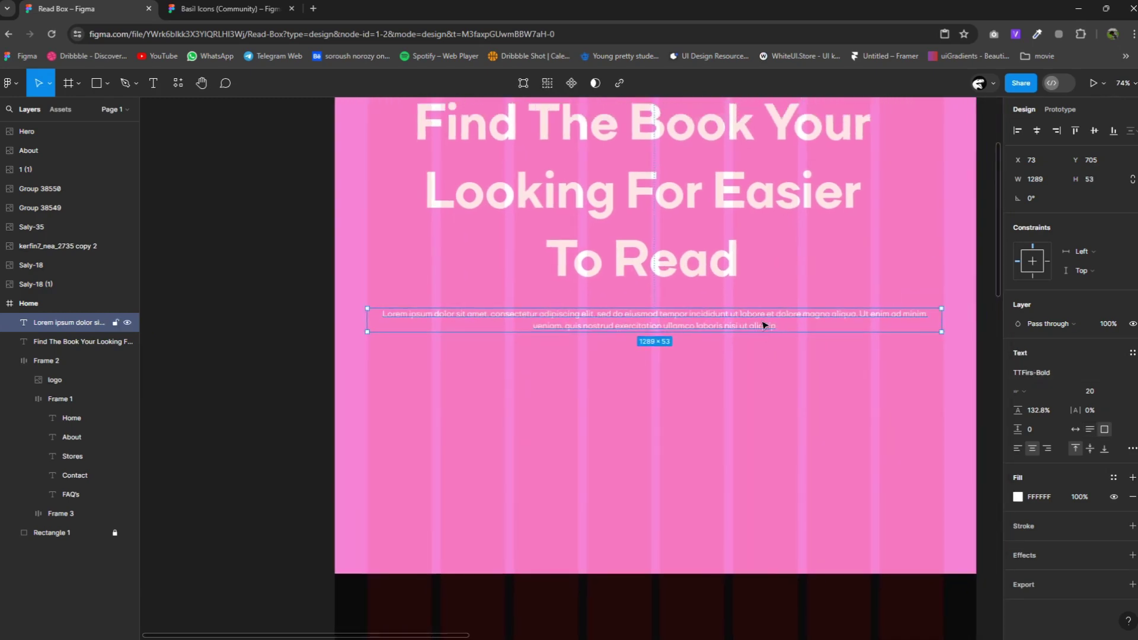
drag(763, 328, 763, 321)
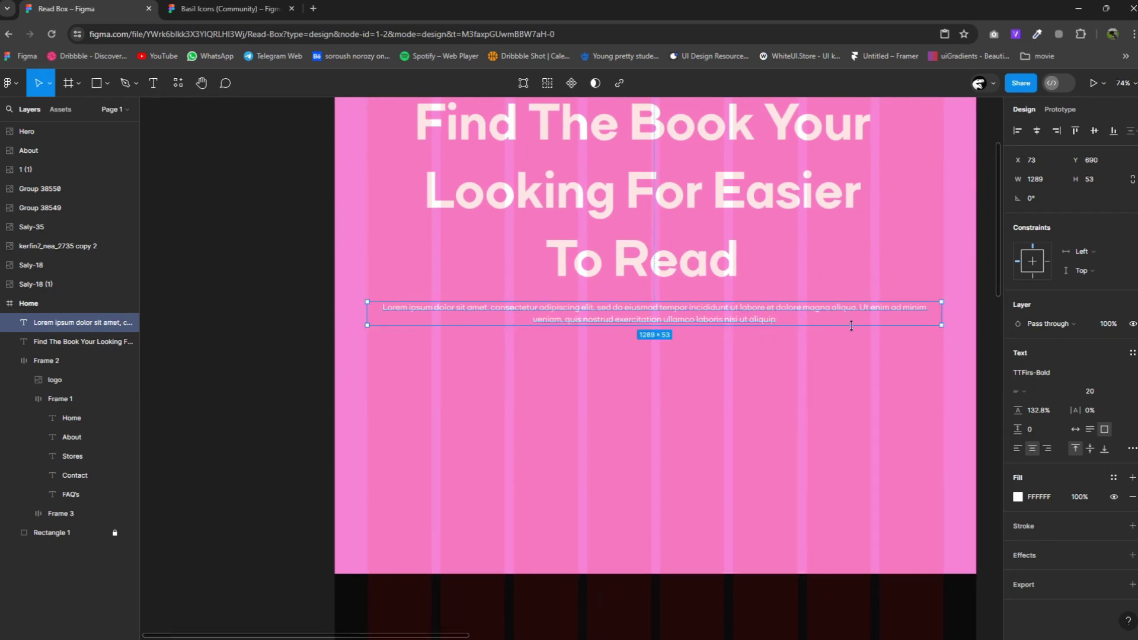
Cut the text after 'incididunt' and centre the 579-wide two-line paragraph under the heading.
double_click(751, 319)
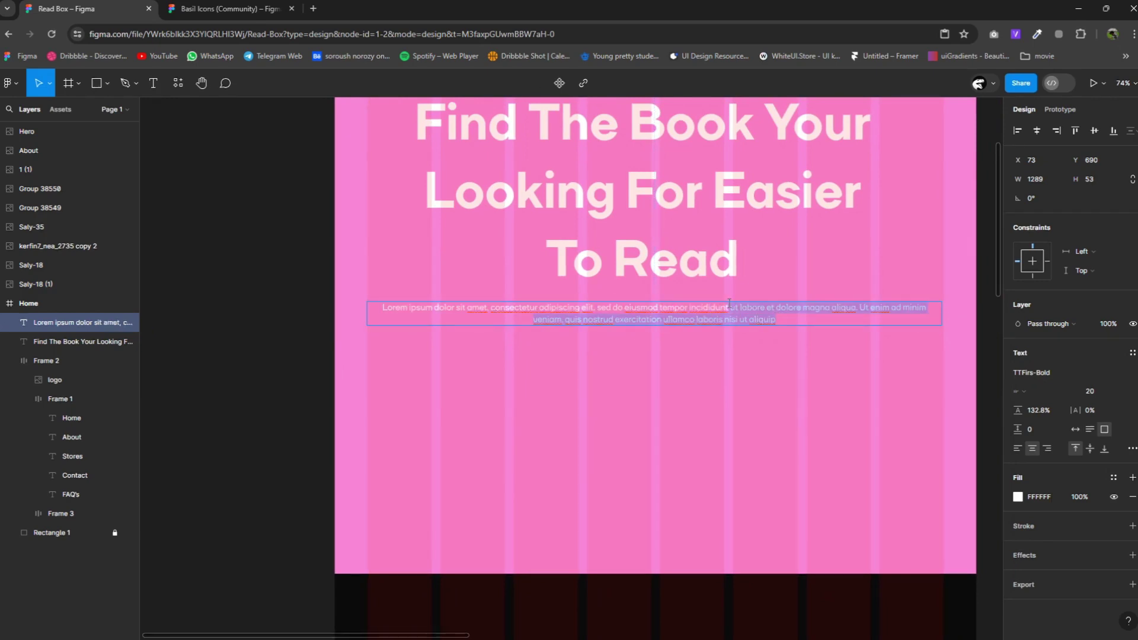
drag(729, 307, 754, 335)
key(BackSpace)
key(Escape)
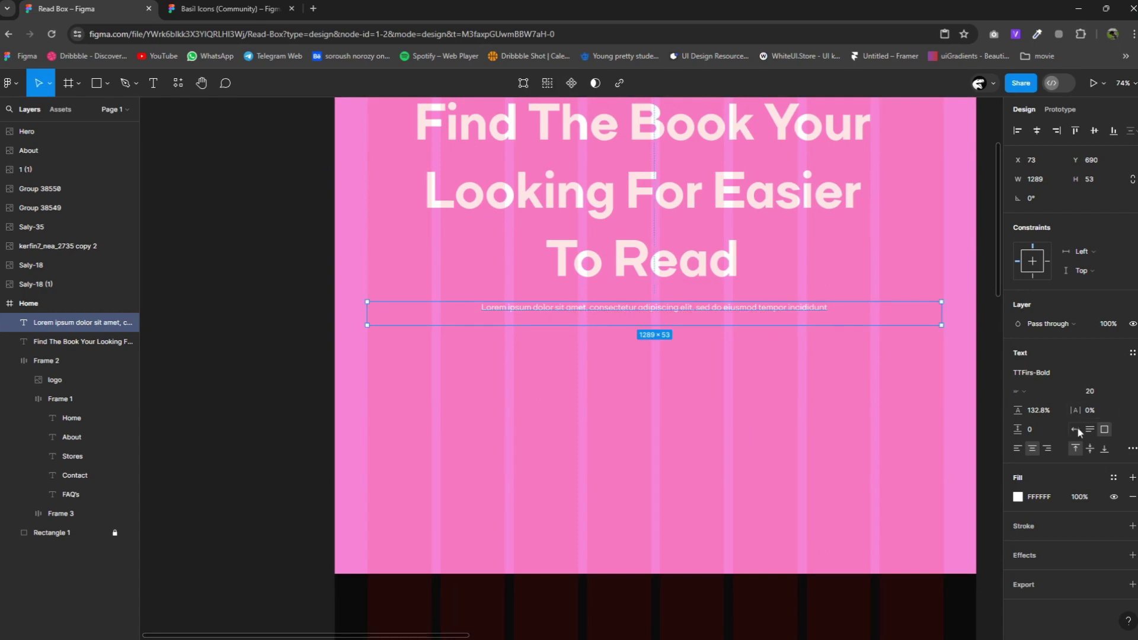
double_click(942, 313)
mouse_move(654, 313)
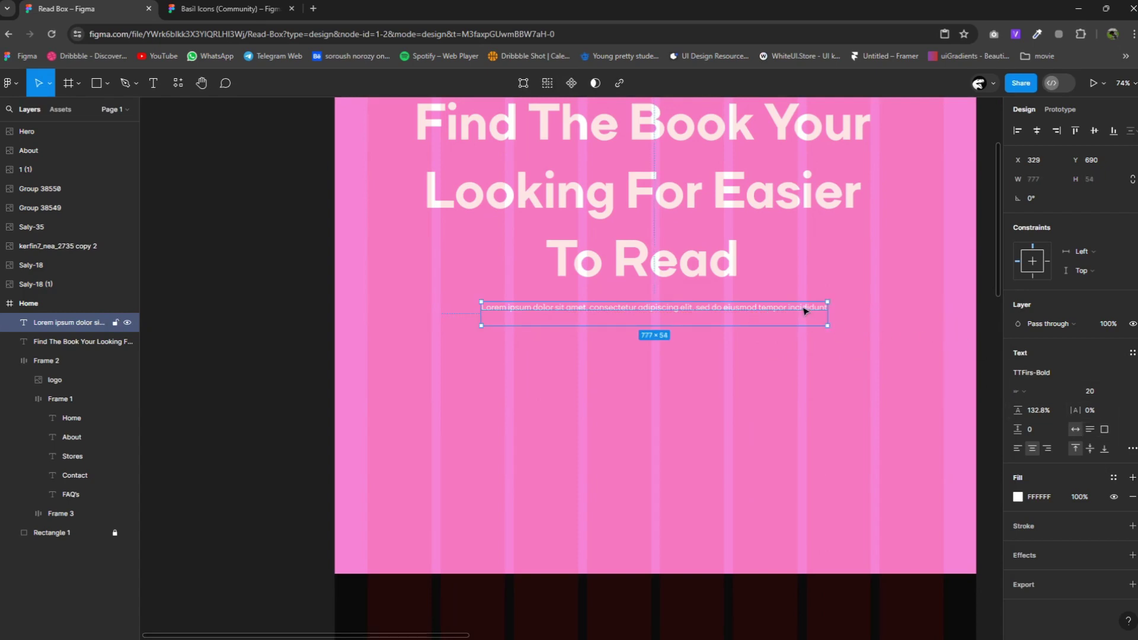
drag(828, 308, 738, 306)
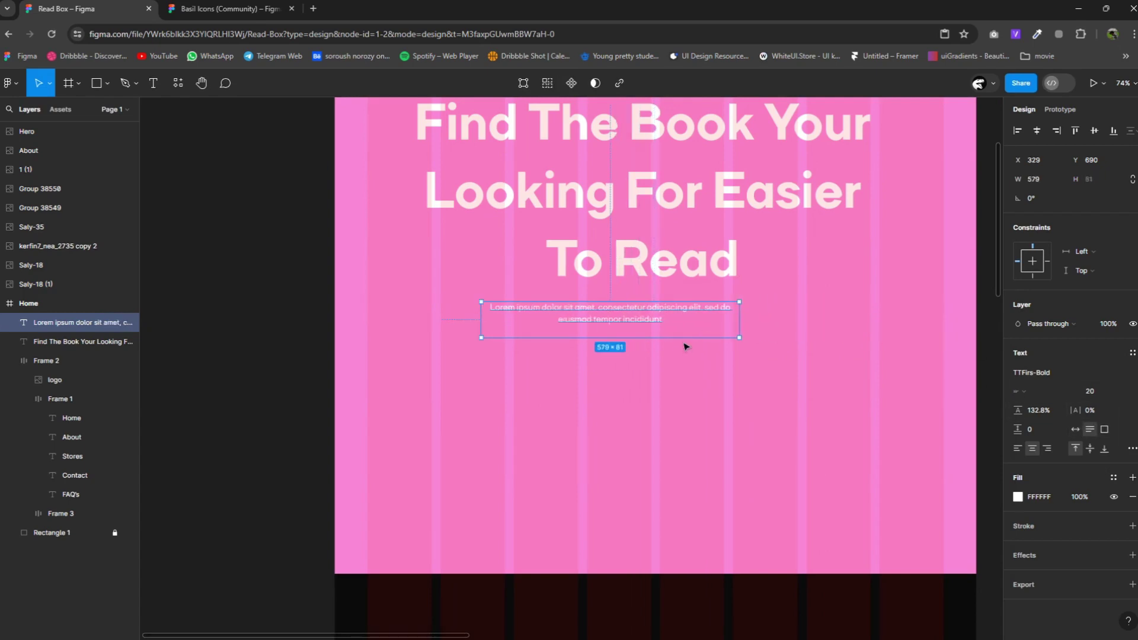
drag(661, 322, 705, 321)
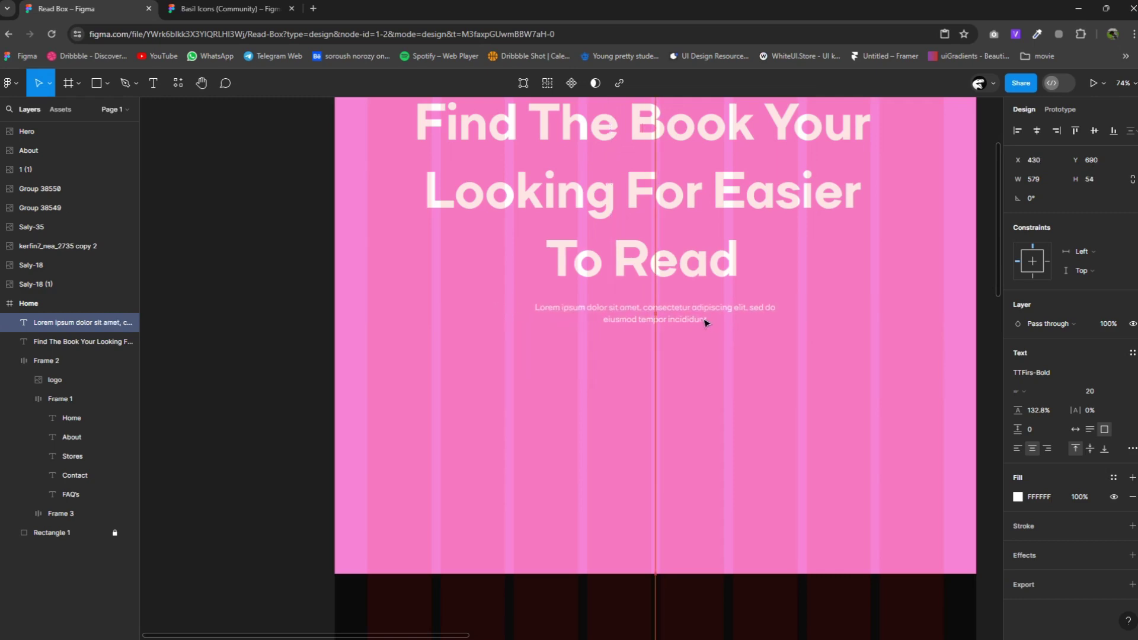
scroll(705, 323, down, 3)
Nudge the hero heading and paragraph slightly higher.
click(682, 295)
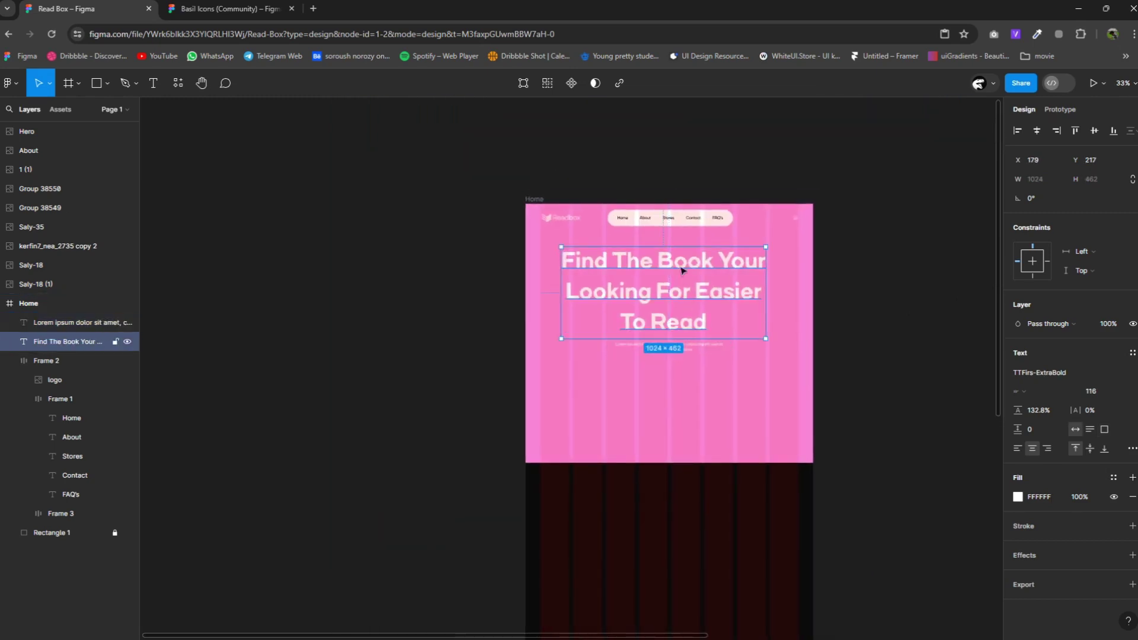
drag(681, 295, 681, 287)
drag(680, 388, 681, 375)
click(961, 355)
scroll(961, 356, down, 3)
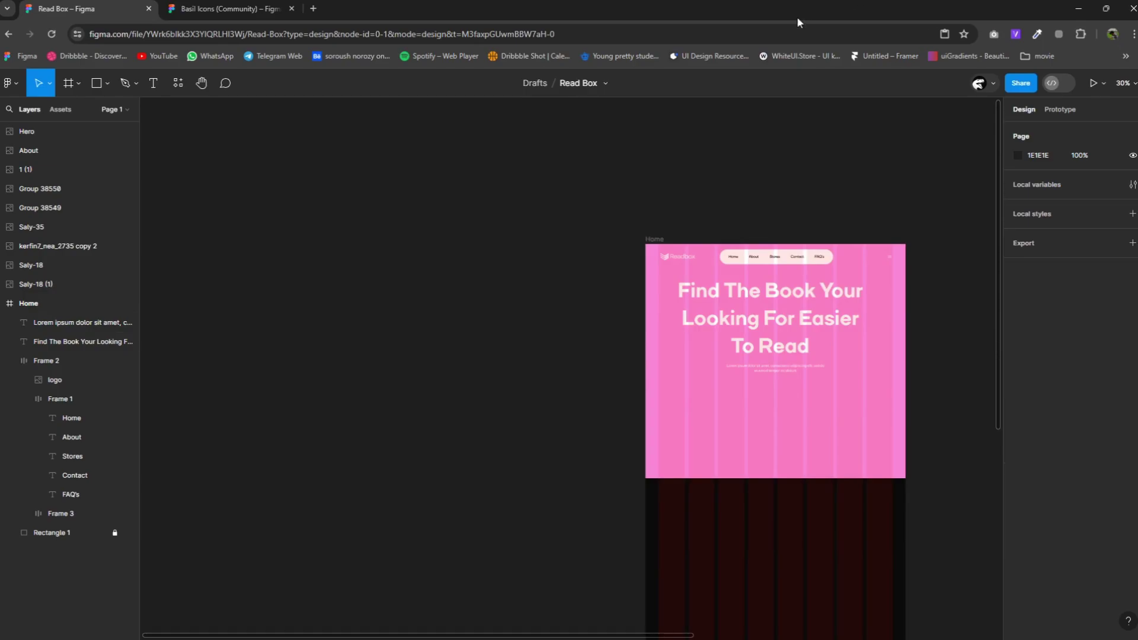
Drag the Hero book image from the desktop into the Home frame.
drag(798, 23, 564, 113)
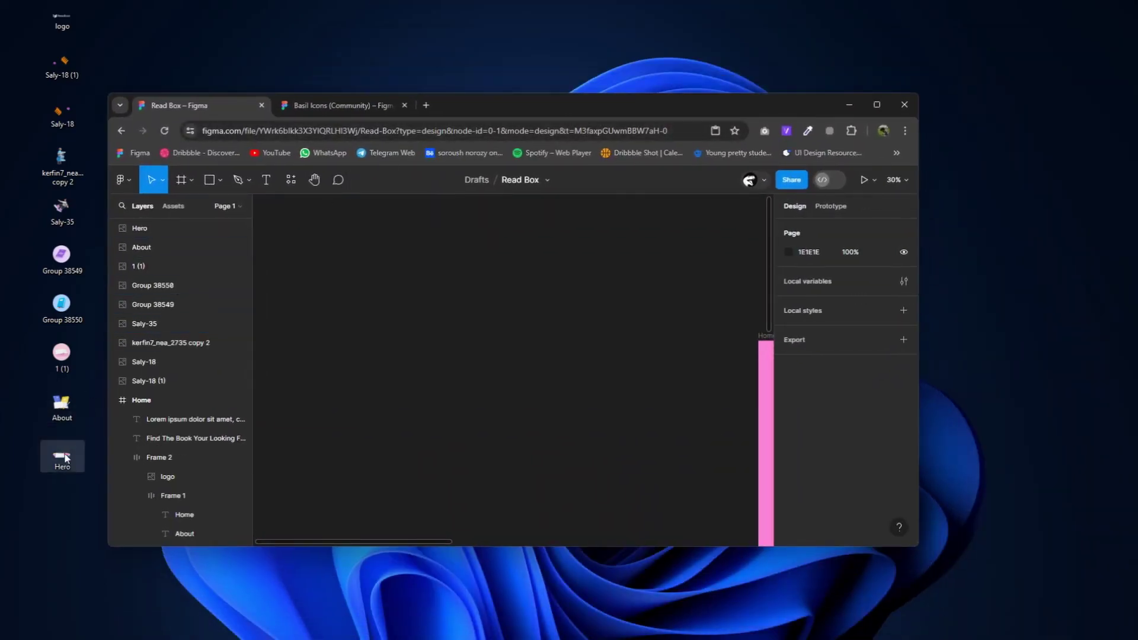
click(58, 467)
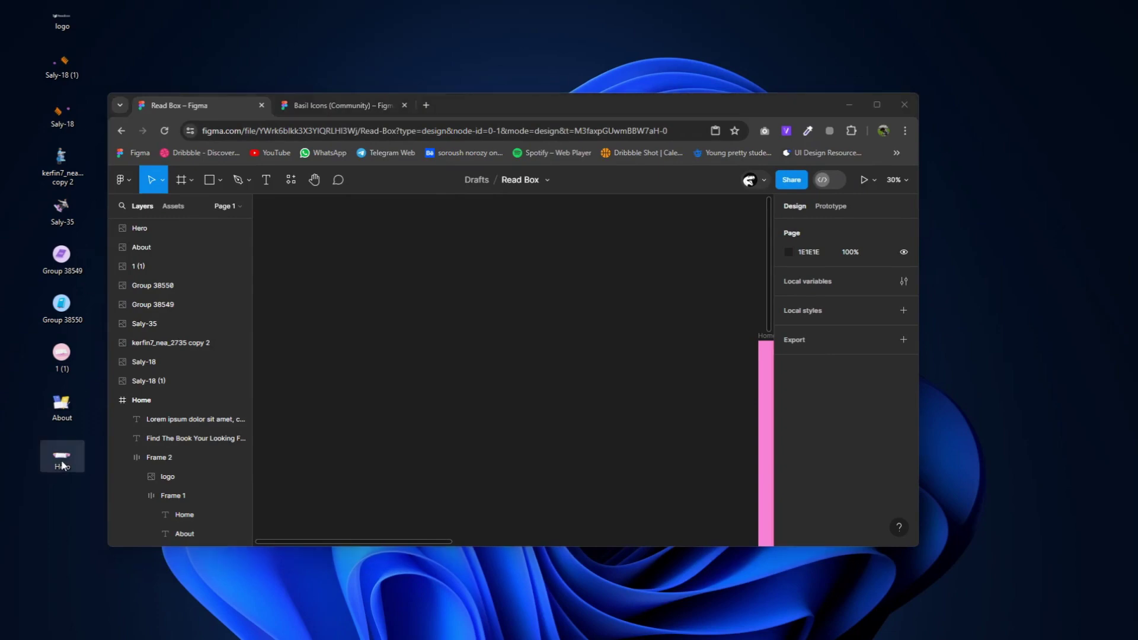
drag(62, 466, 579, 307)
click(876, 105)
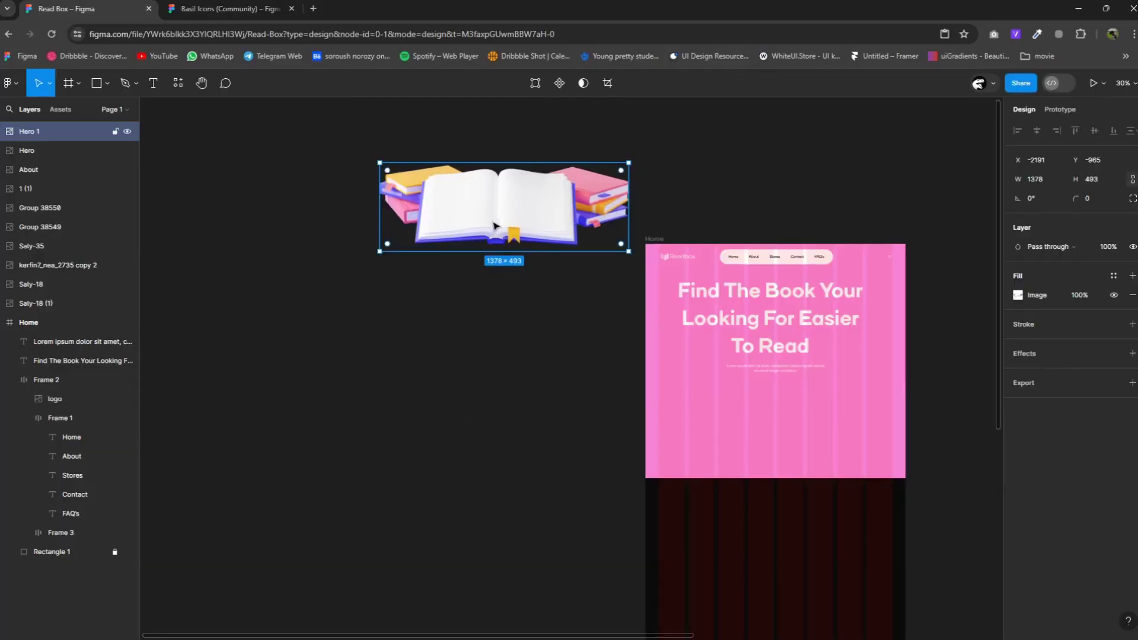
mouse_move(494, 226)
mouse_down()
mouse_move(736, 397)
mouse_move(700, 503)
mouse_up()
click(765, 429)
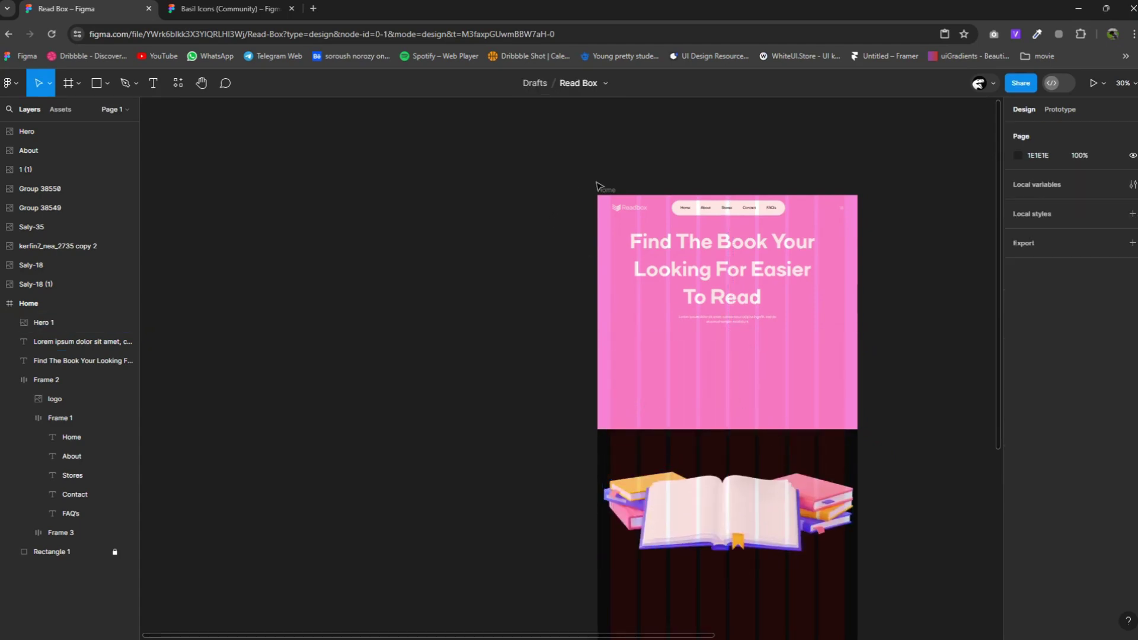
Unlock and shorten the pink rectangle to 975 tall, then scale the book to 1020×365.
click(72, 547)
click(115, 551)
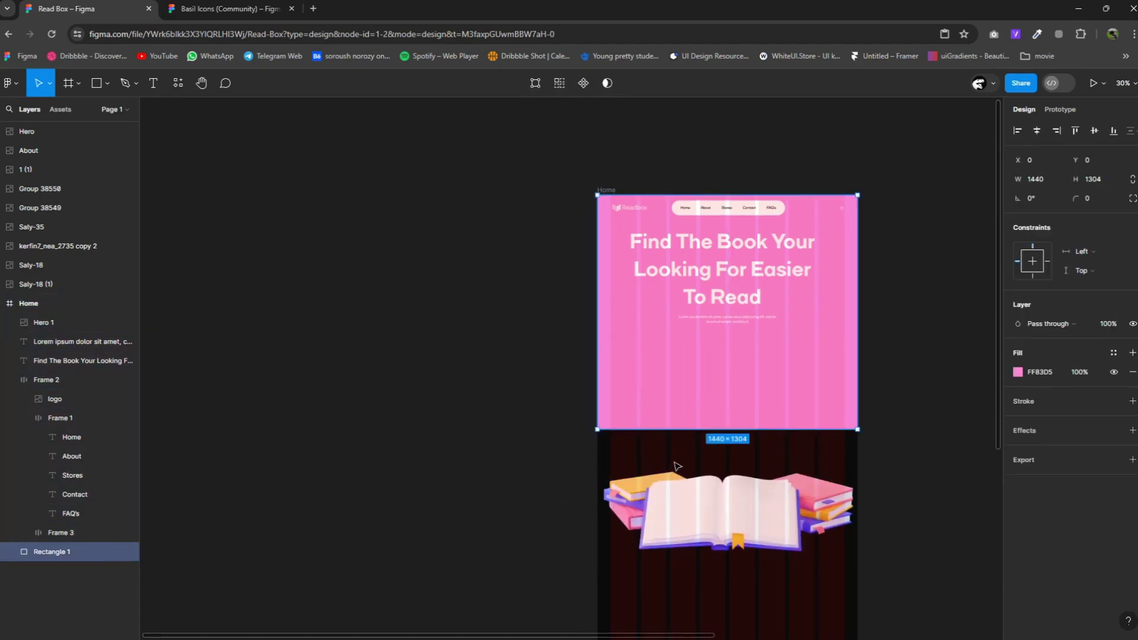
drag(723, 427, 724, 374)
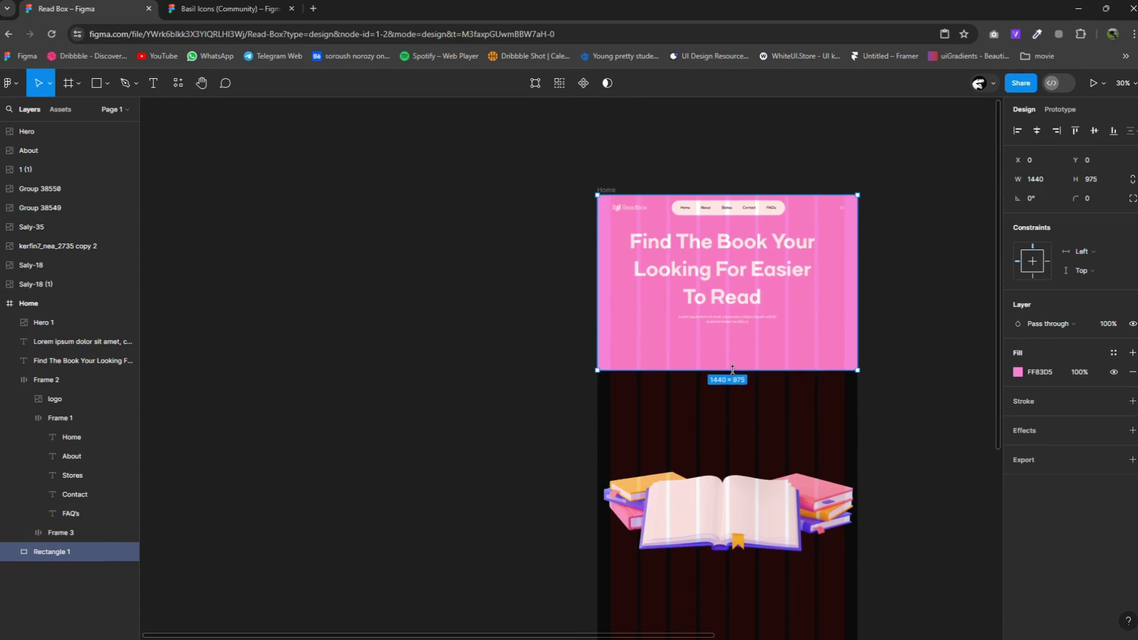
click(755, 504)
drag(757, 514, 761, 382)
key(k)
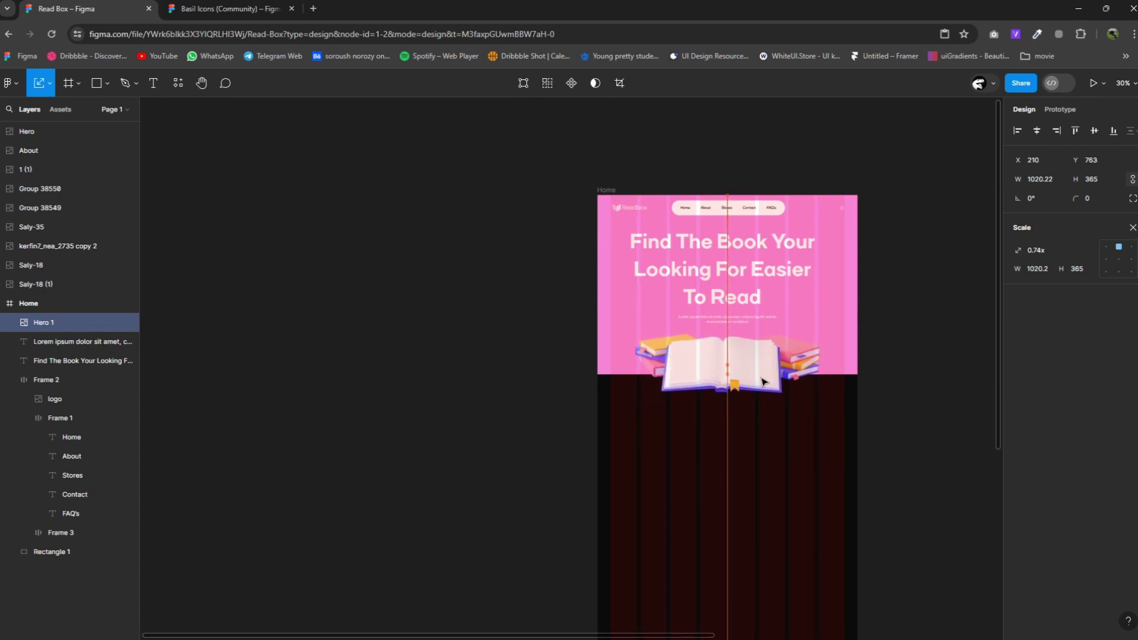
drag(762, 382, 762, 381)
ctrl+scroll(778, 392, down, 2)
ctrl+scroll(750, 374, up, 5)
click(770, 359)
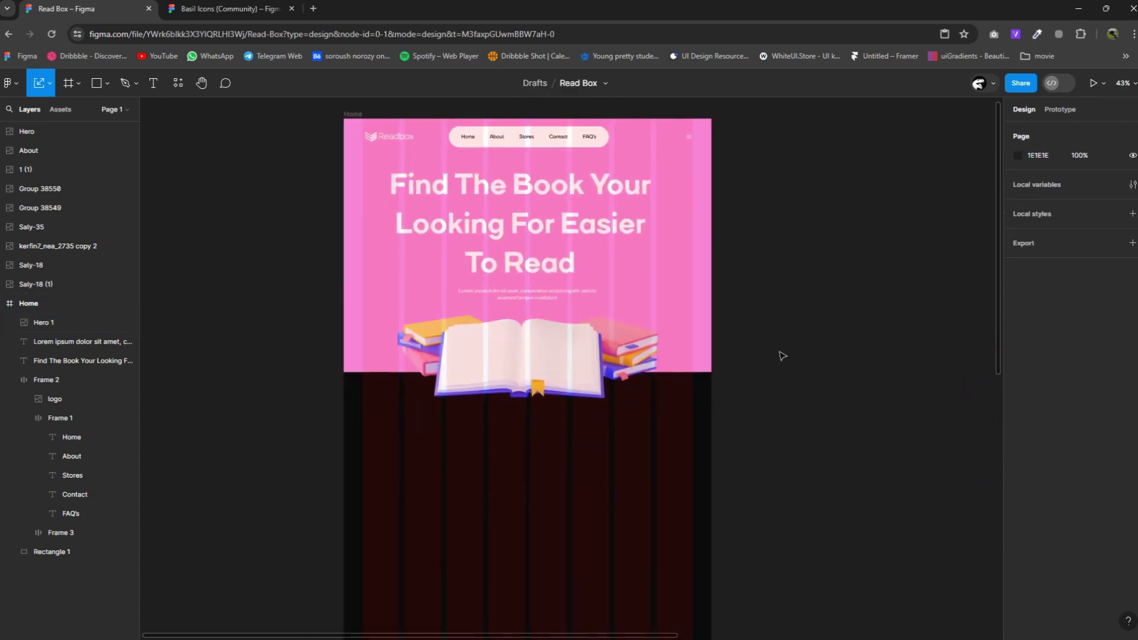
Hide the column grid and duplicate the hero heading onto the dark area below.
click(355, 110)
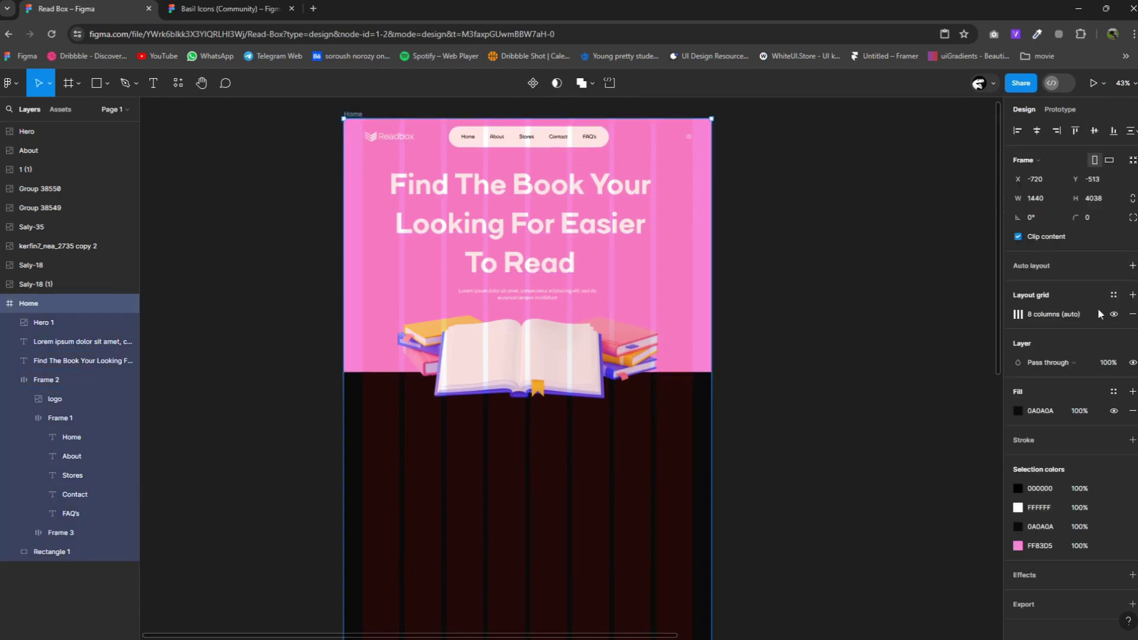
click(1113, 317)
scroll(812, 394, down, 1)
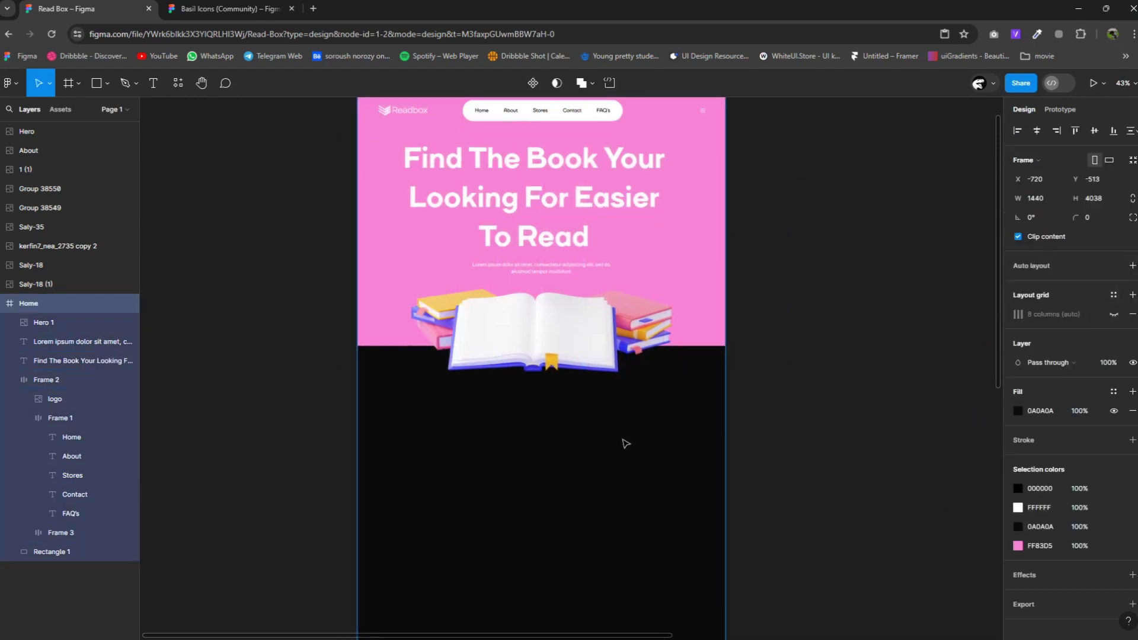
scroll(818, 371, up, 2)
click(584, 290)
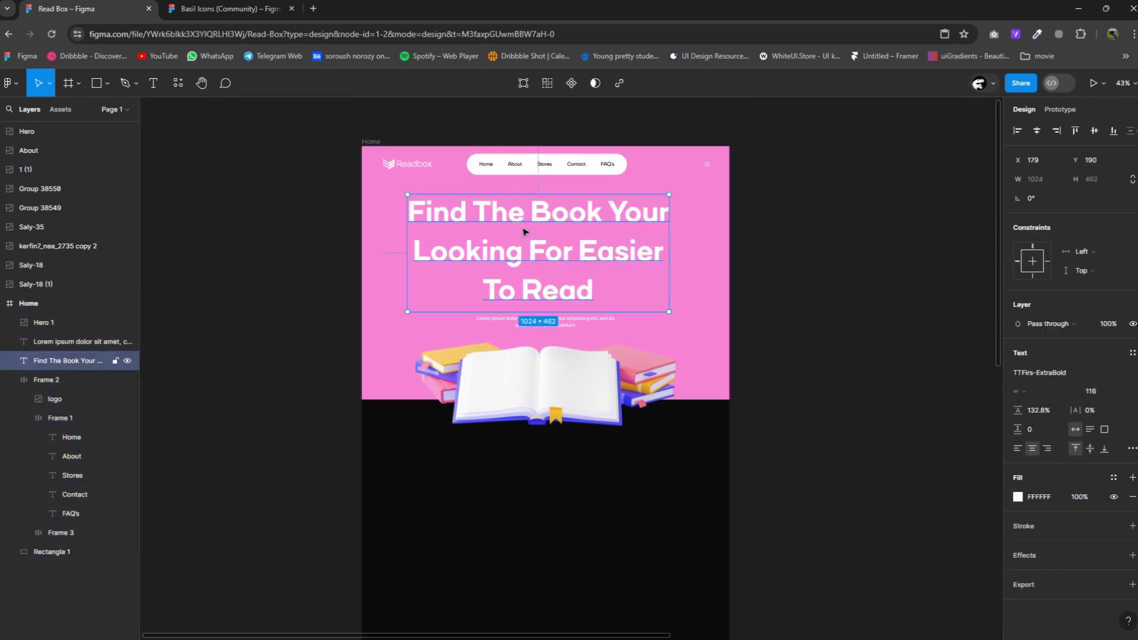
mouse_move(525, 228)
alt+mouse_down()
mouse_move(513, 517)
mouse_move(503, 484)
alt+mouse_up()
Retype the copy as 'About The ReadBox Library', left-aligned at size 60.
double_click(502, 484)
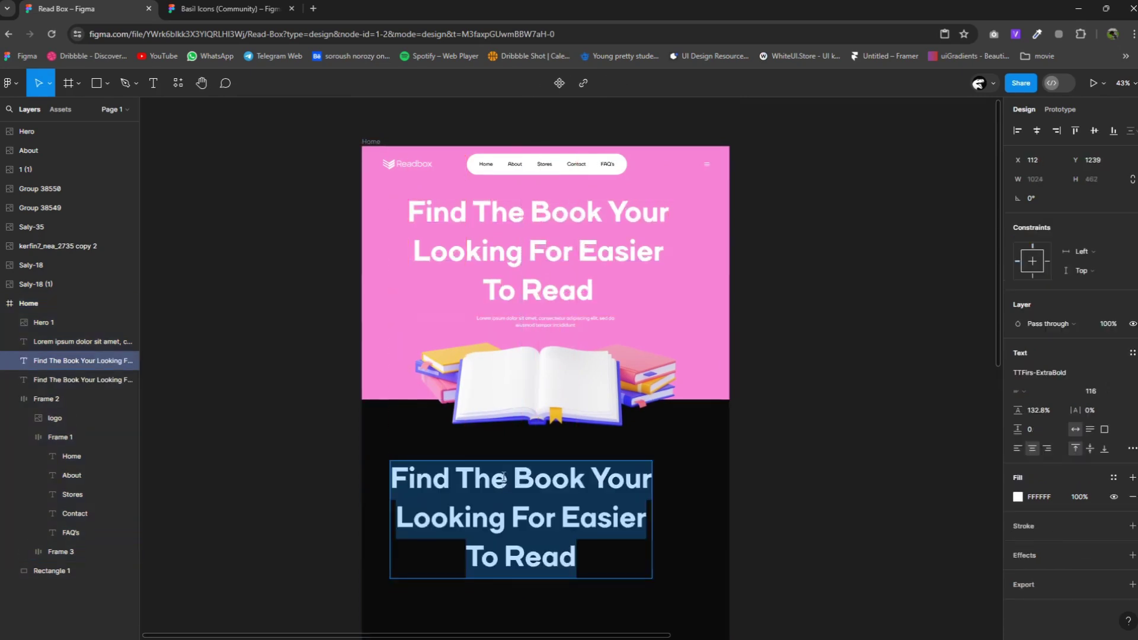
key(BackSpace)
text(ذخع)
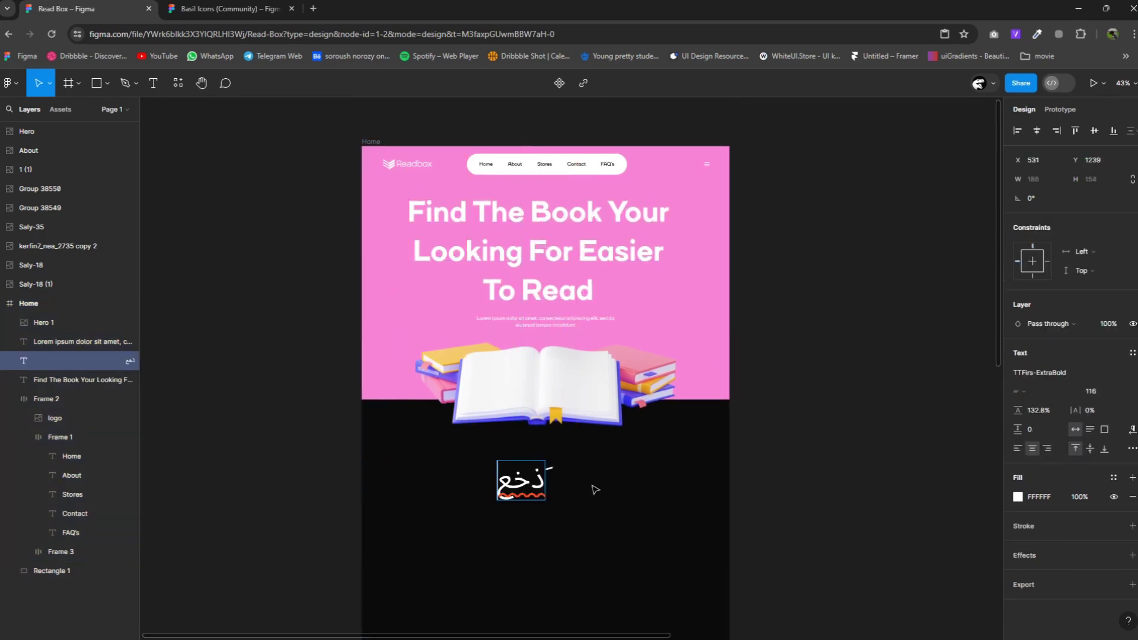
key(ctrl+z)
text(Ab)
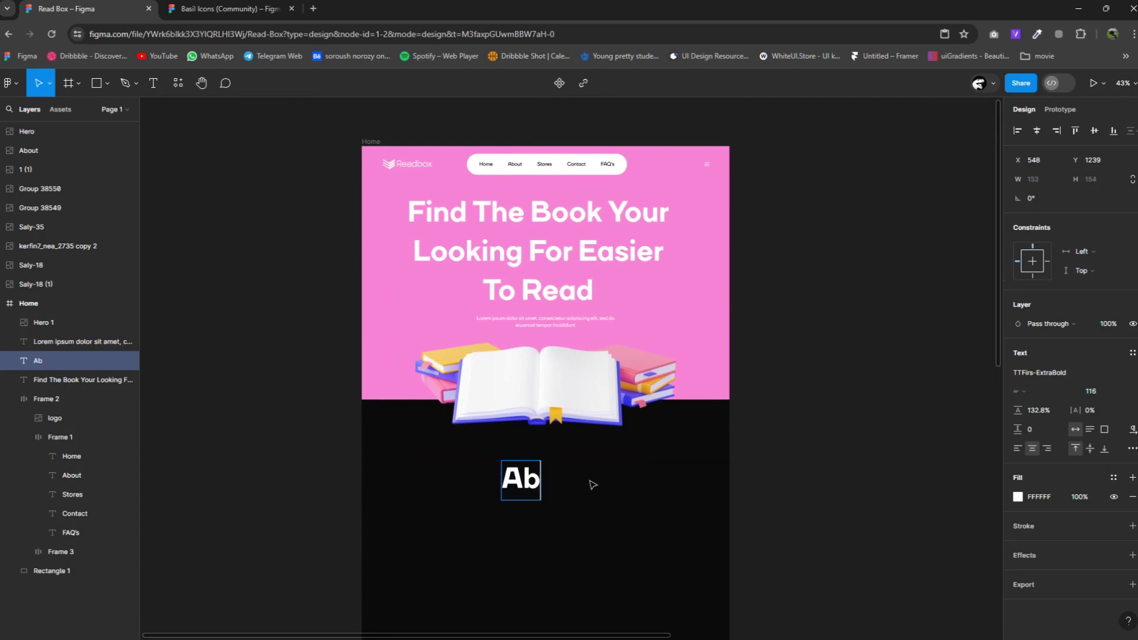
text(out )
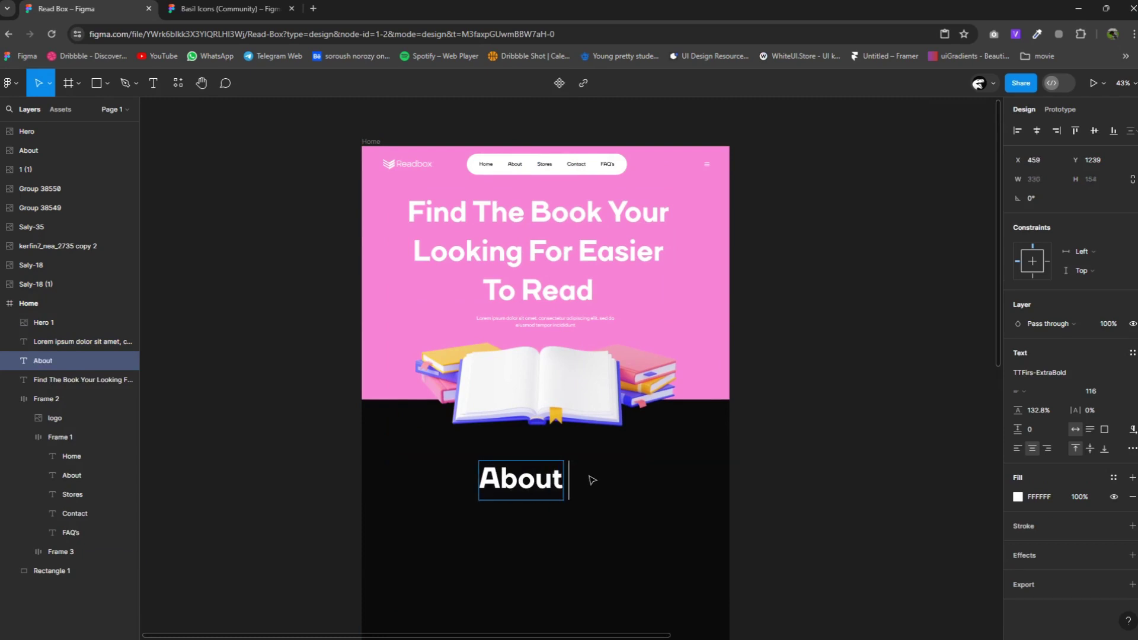
text(The )
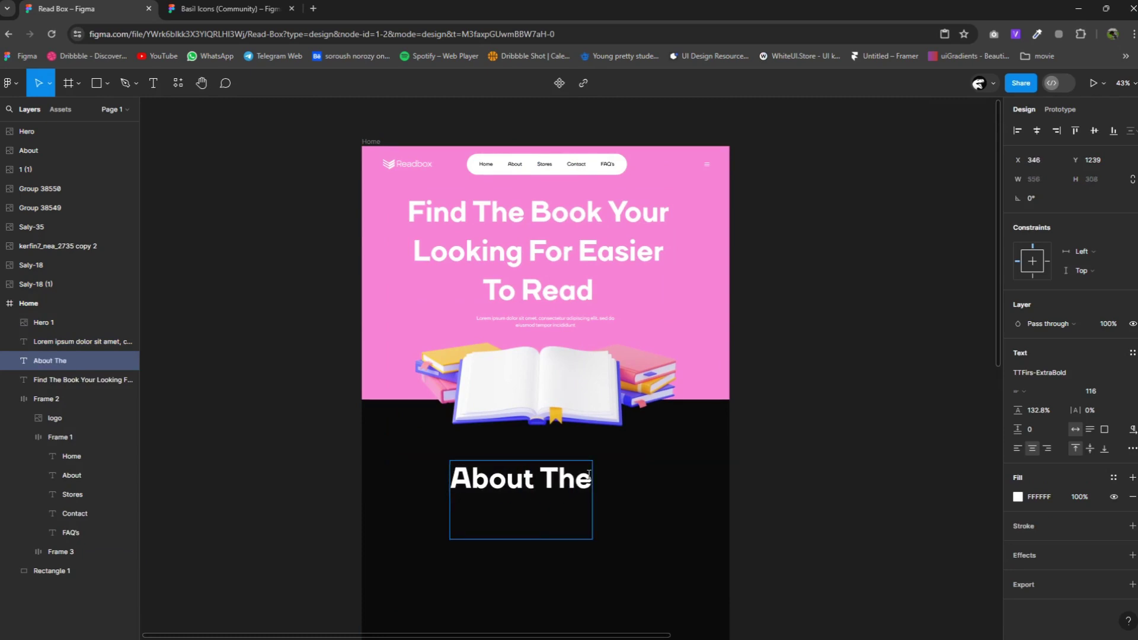
text(ReadB)
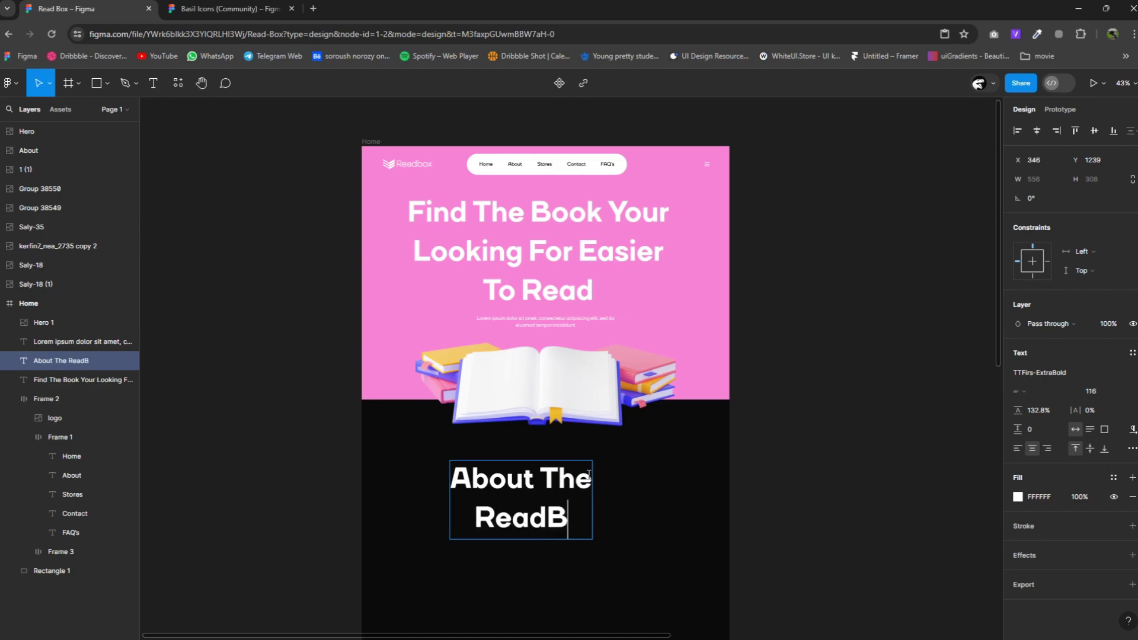
text(ox L)
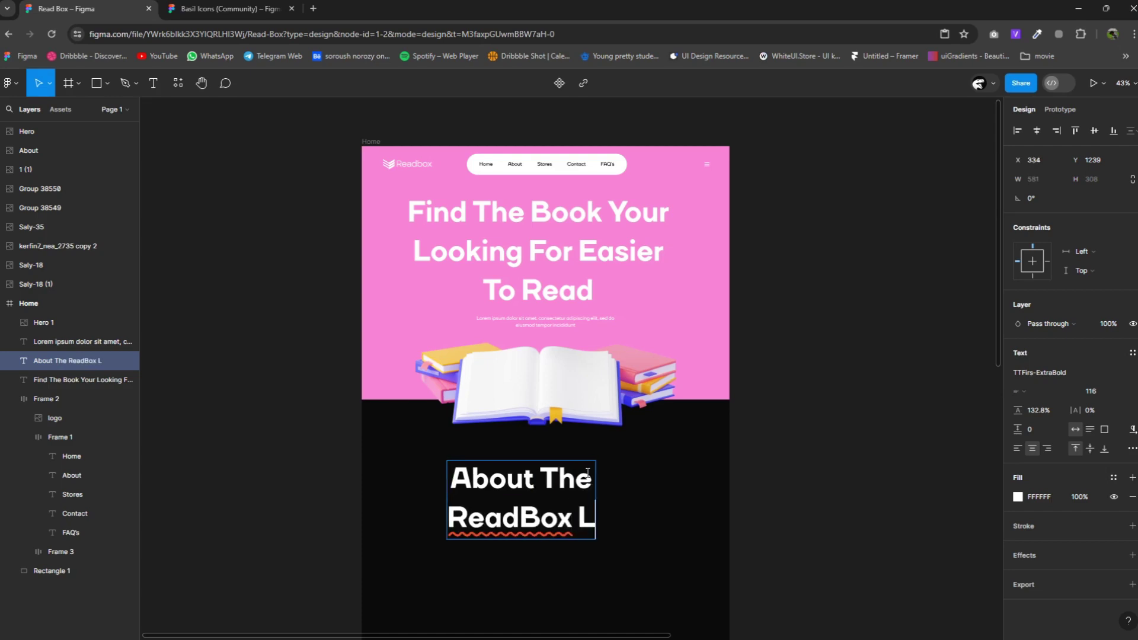
text(ibrary)
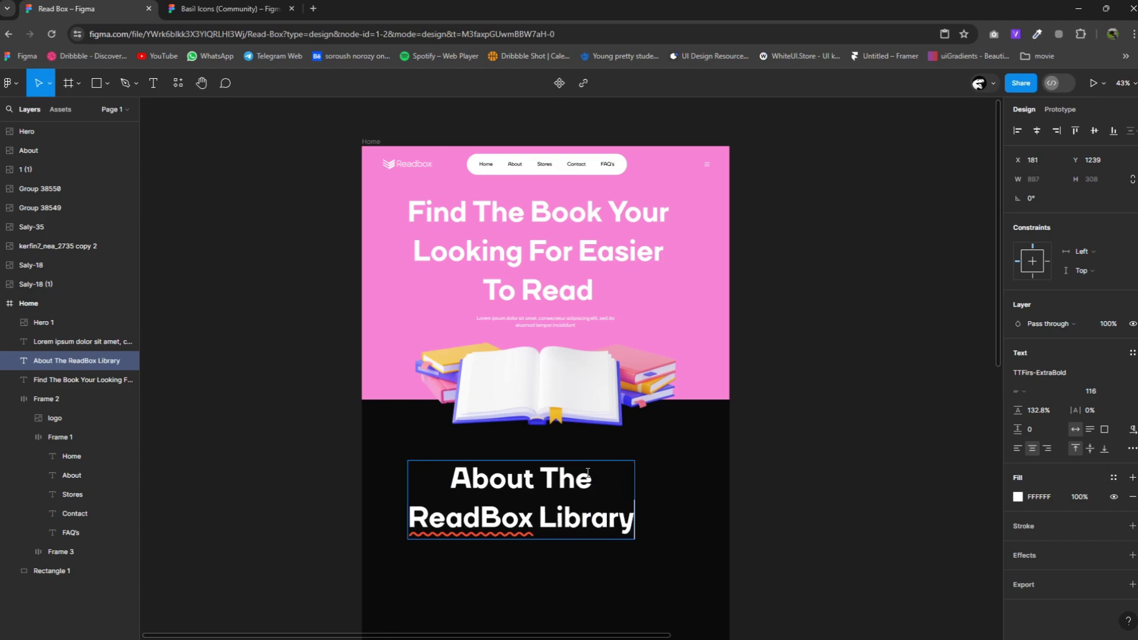
key(Escape)
click(1016, 449)
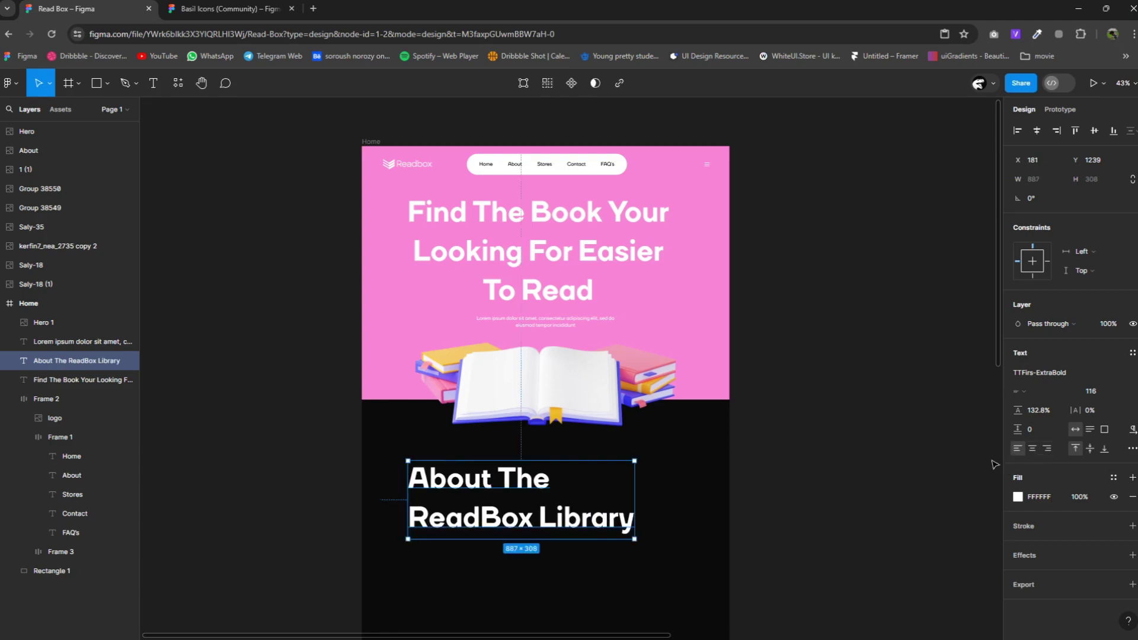
click(1088, 396)
text(0)
key(Return)
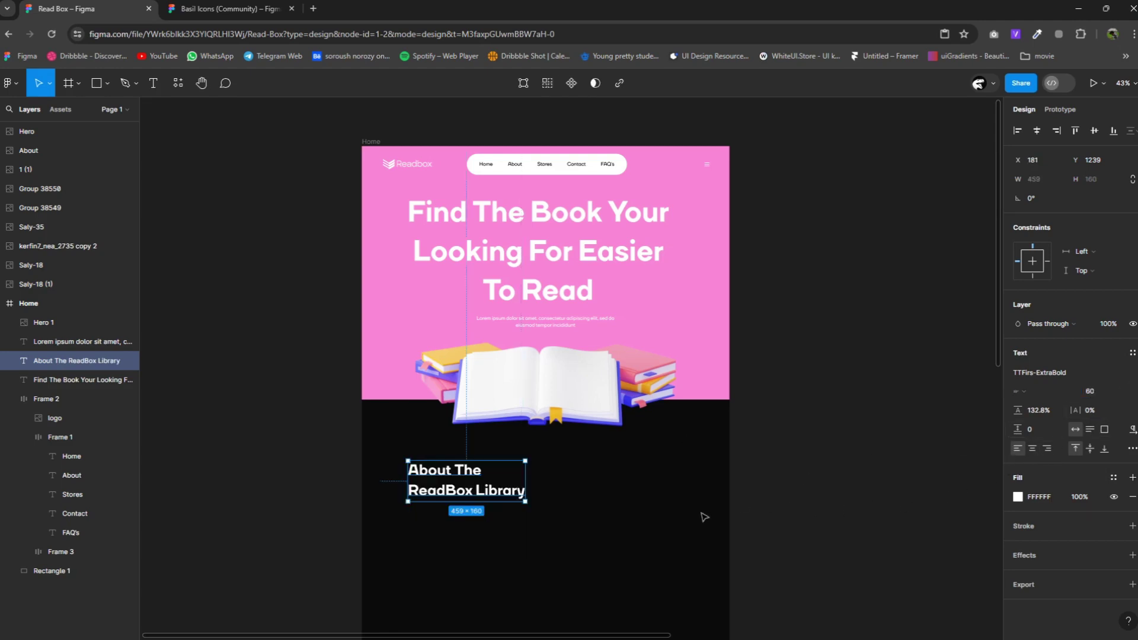
Place the heading at the left below the hero and copy the lorem paragraph beside it.
drag(465, 485, 437, 472)
drag(510, 507, 481, 448)
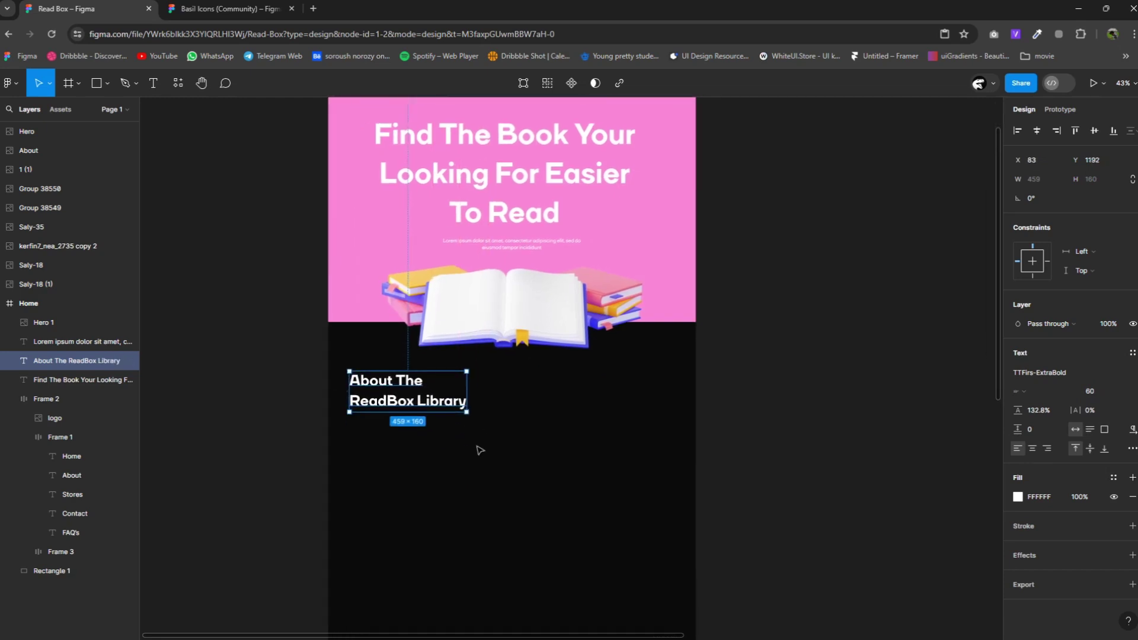
drag(515, 246, 590, 382)
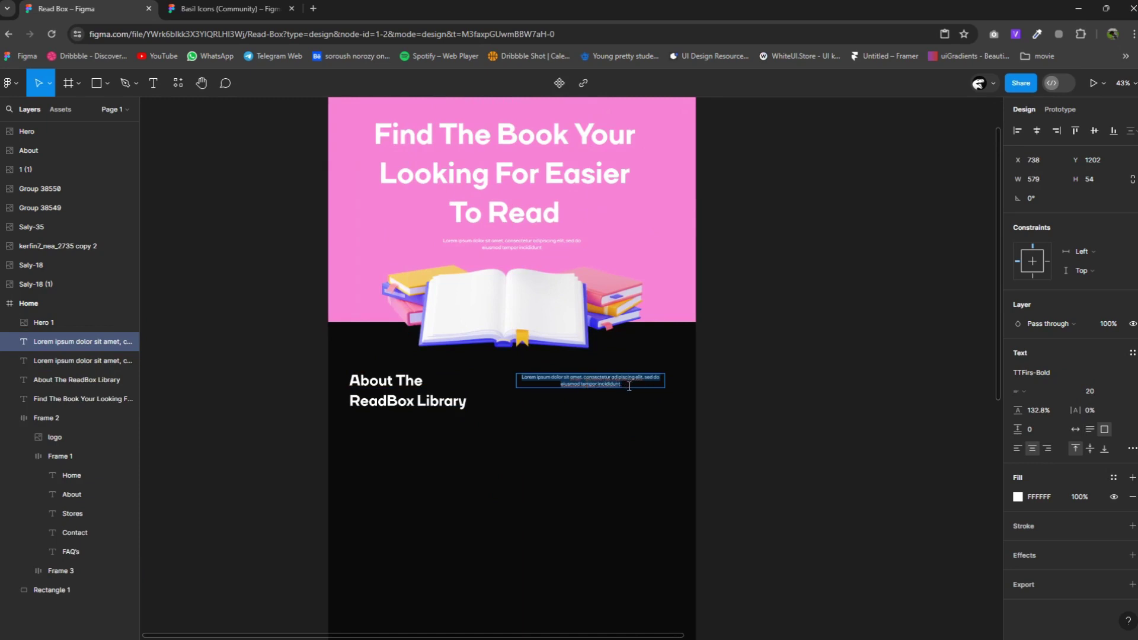
Left-align the paragraph beside the heading and make its text box taller.
text(Lorem ipsum dolor sit amet, consectetur adipiscing elit, sed do eiusmod tempor incididunt)
text(Lorem ipsum dolor sit amet, consectetur adipiscing elit, sed do eiusmod tempor incididunt)
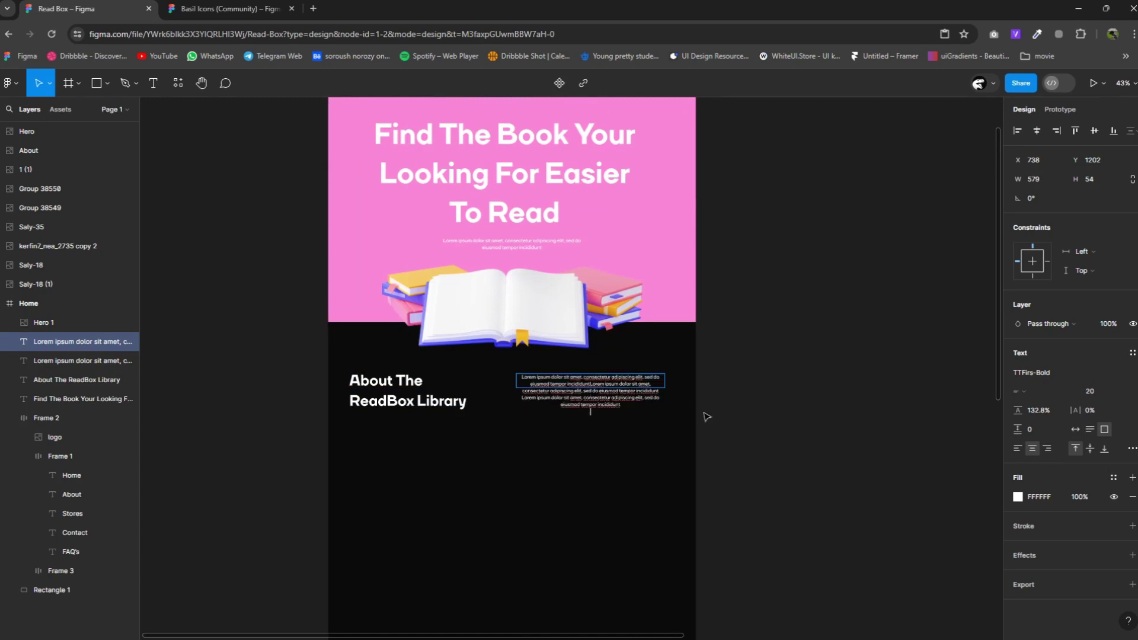
key(ctrl+z)
scroll(673, 407, up, 3)
key(Escape)
key(ctrl+alt+l)
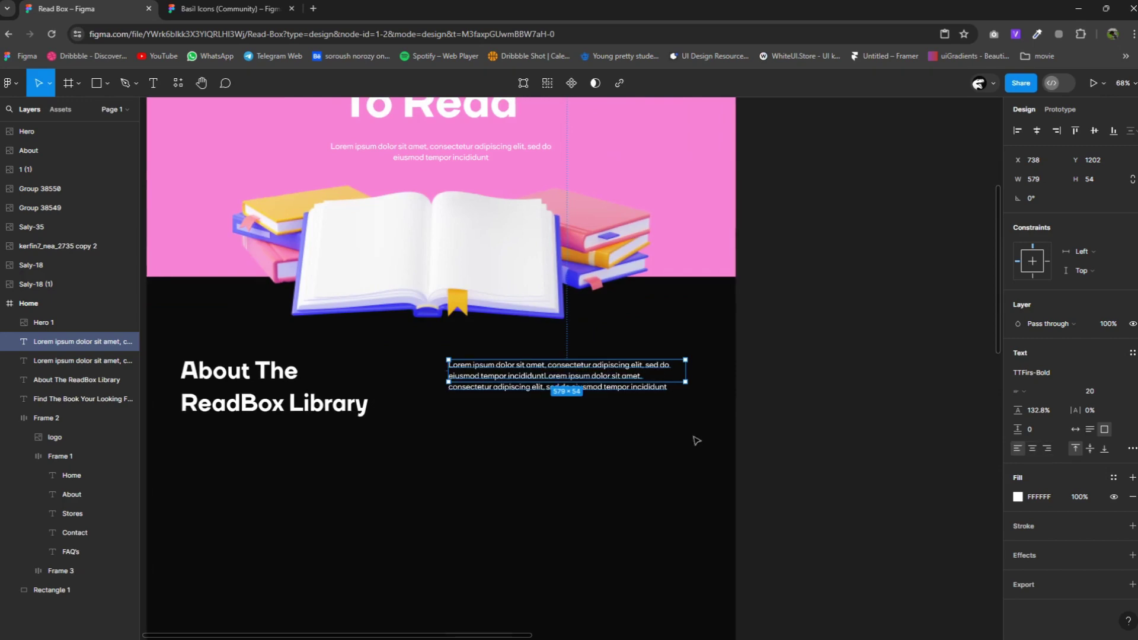
drag(677, 389, 678, 403)
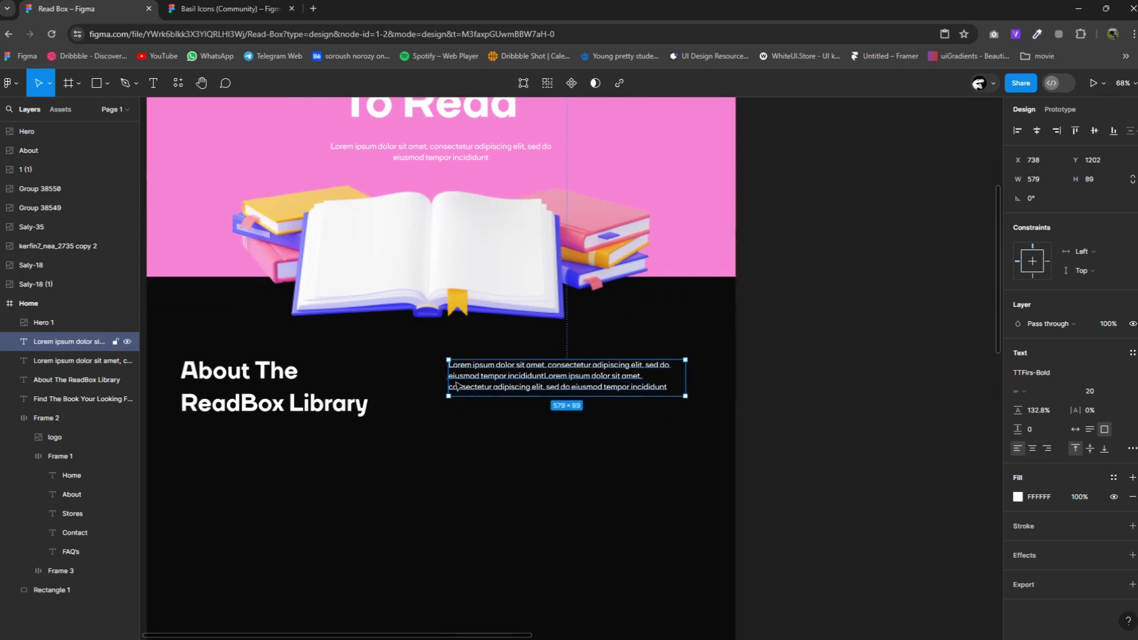
Wrap the paragraph in quotation marks and shift it slightly down and right to X 764, Y 1239.
key(Return)
click(448, 364)
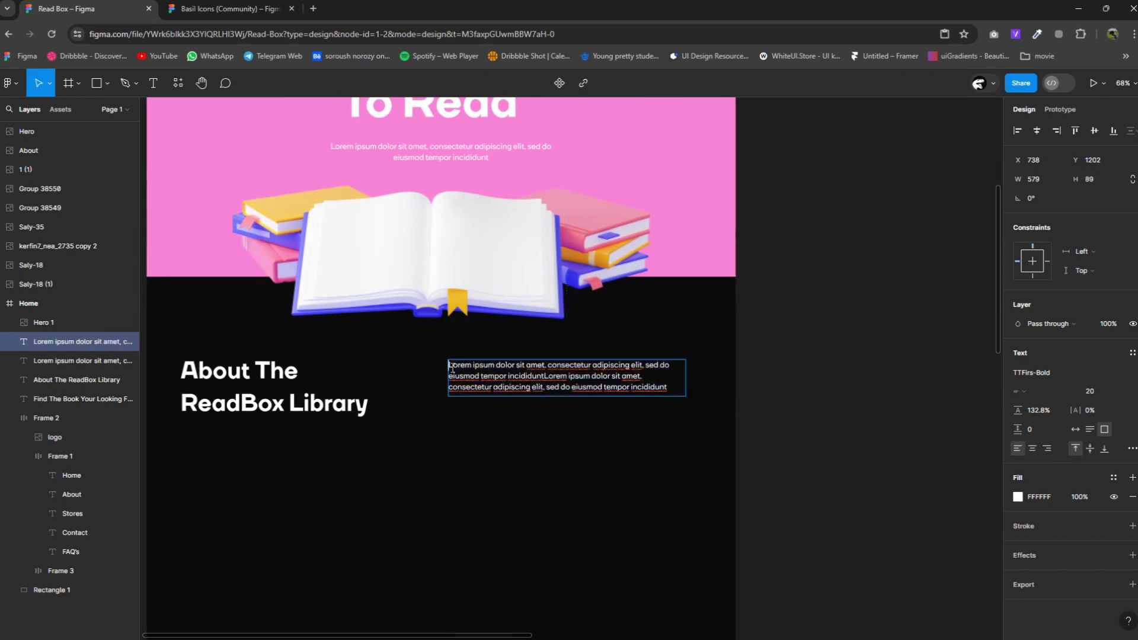
text(')
scroll(675, 419, up, 1)
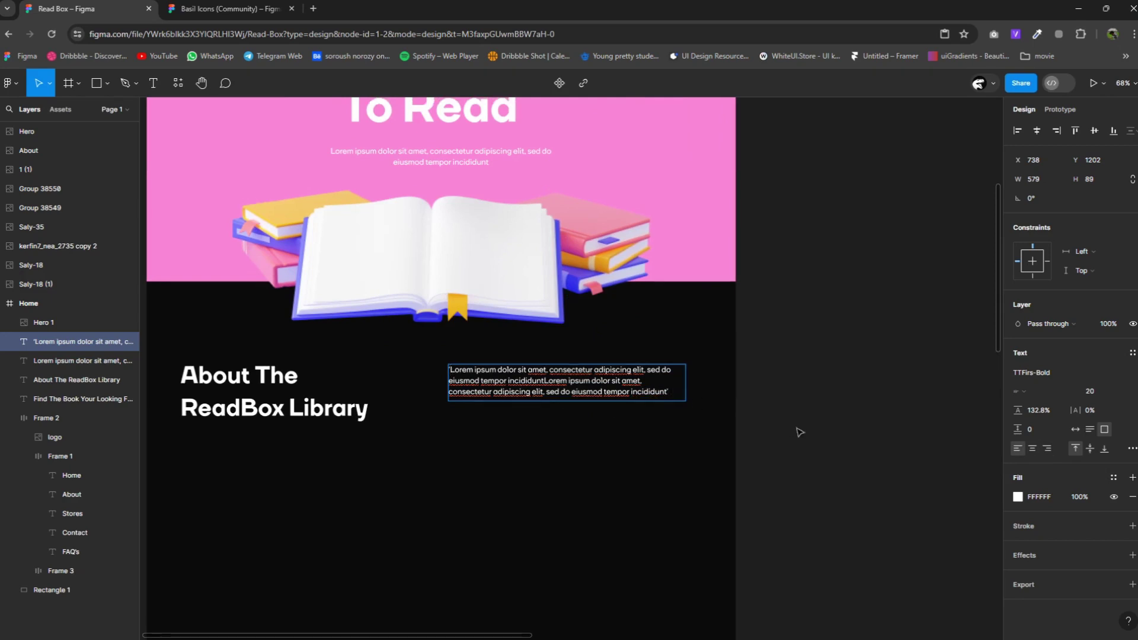
click(589, 414)
drag(555, 379, 566, 394)
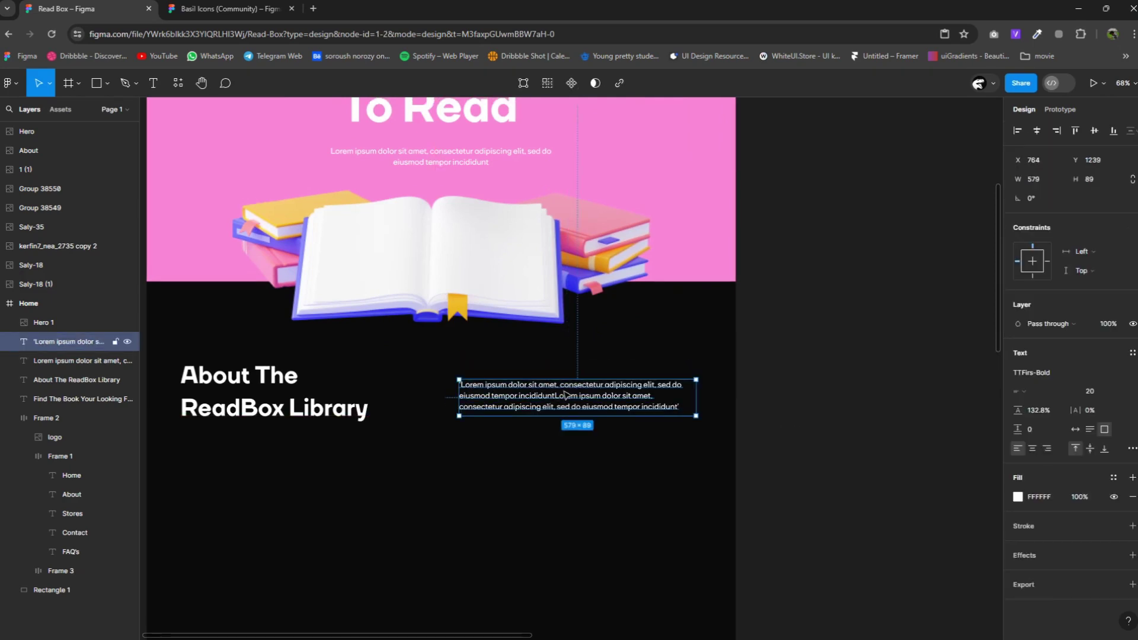
scroll(565, 394, down, 3)
scroll(596, 429, up, 3)
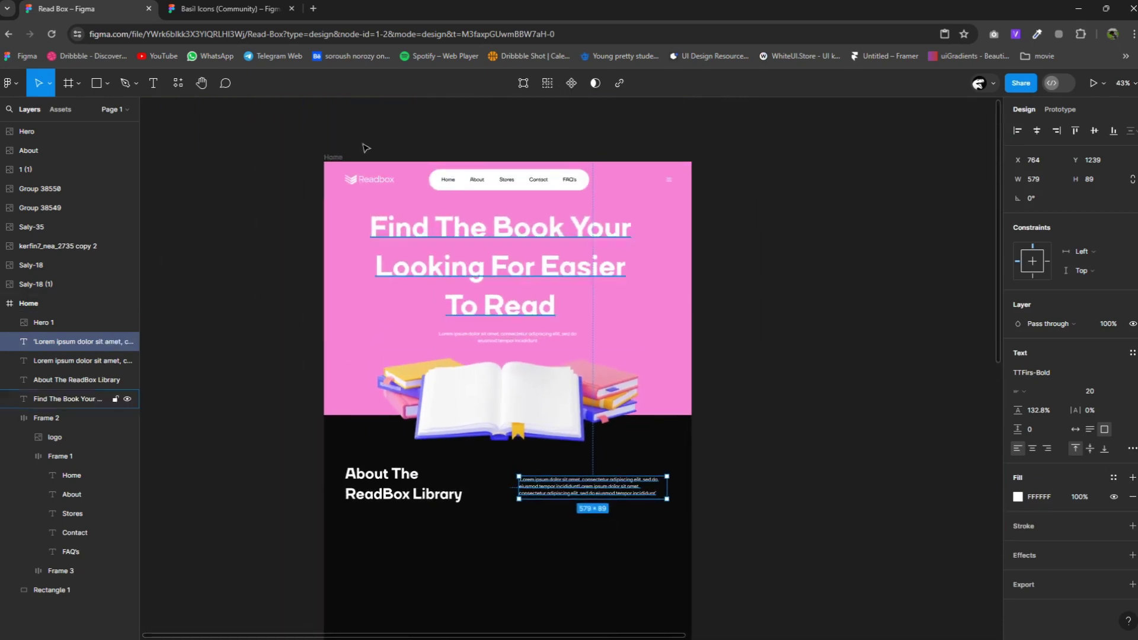
key(Escape)
Align the heading and paragraph to the grid columns and justify the paragraph text.
scroll(534, 356, down, 2)
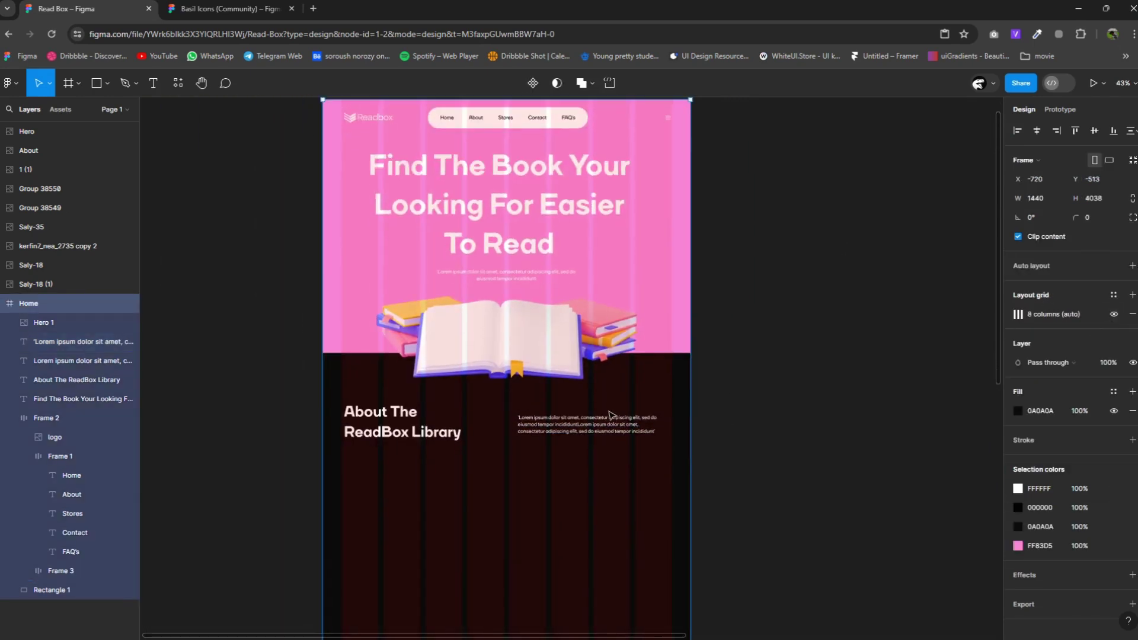
key(Escape)
drag(379, 428, 384, 424)
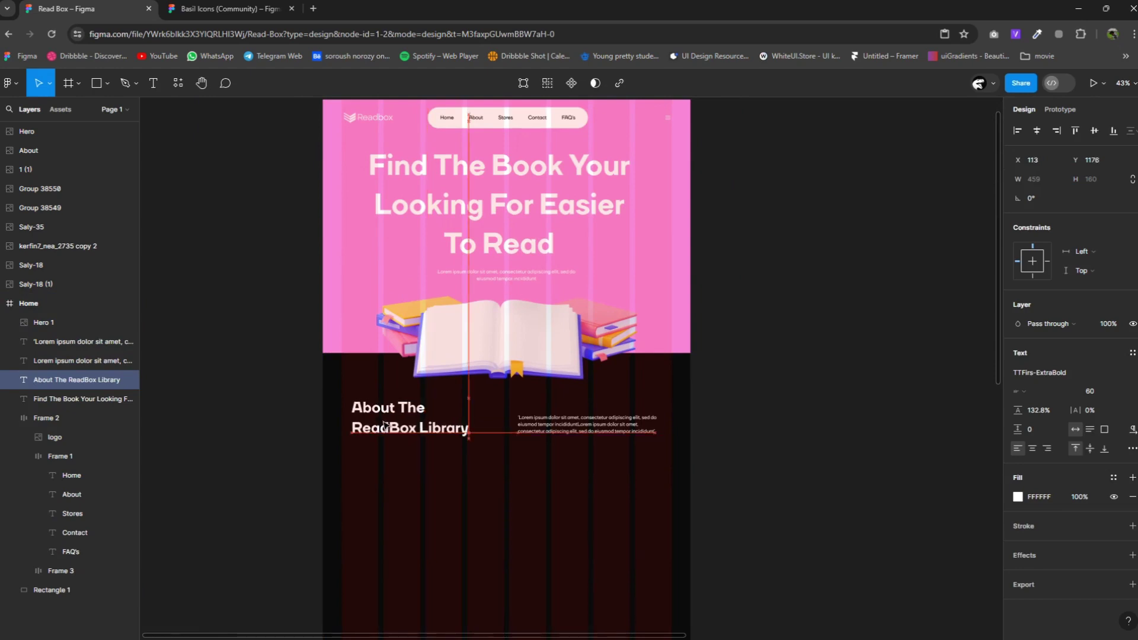
click(586, 422)
drag(587, 422, 589, 417)
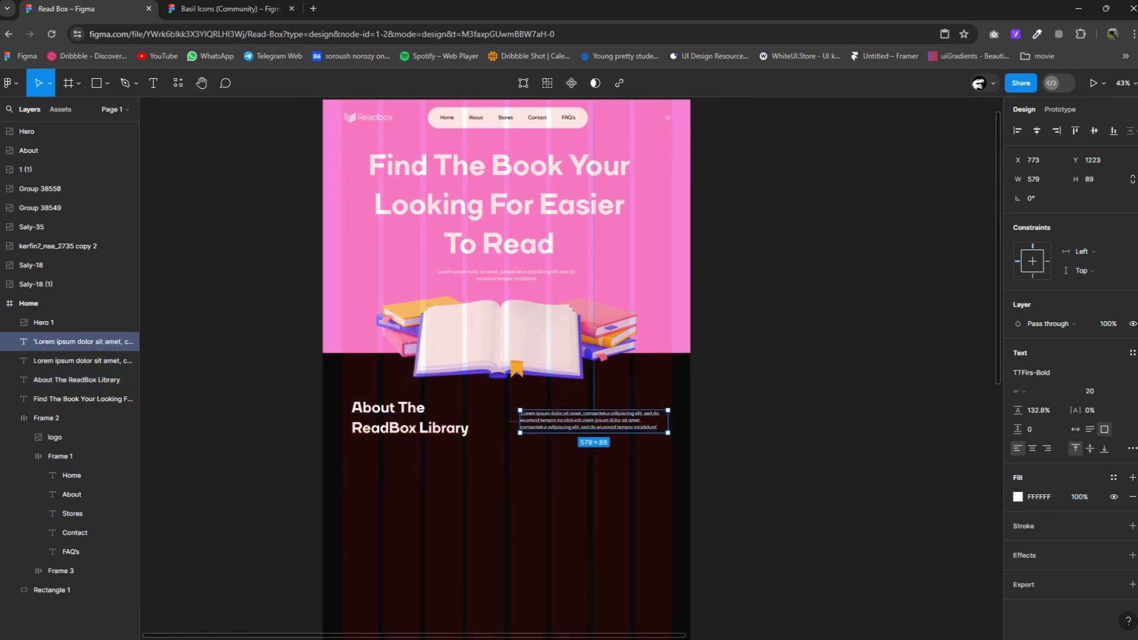
click(1131, 448)
click(988, 414)
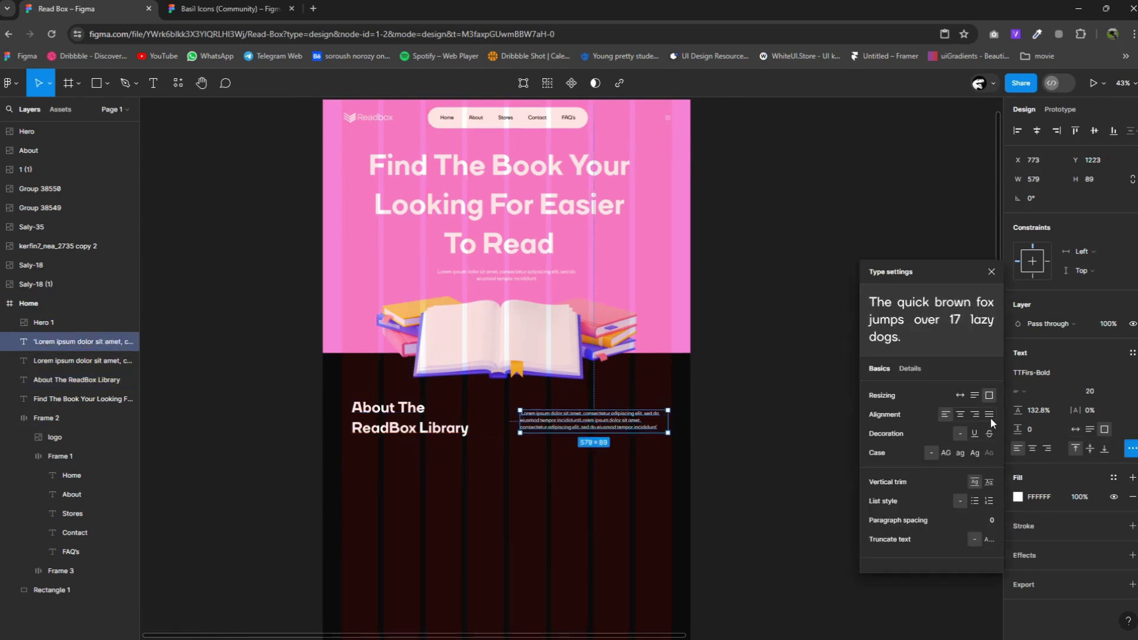
click(693, 469)
Group heading and paragraph in a centre-aligned auto layout frame centred on the page.
drag(672, 462, 377, 409)
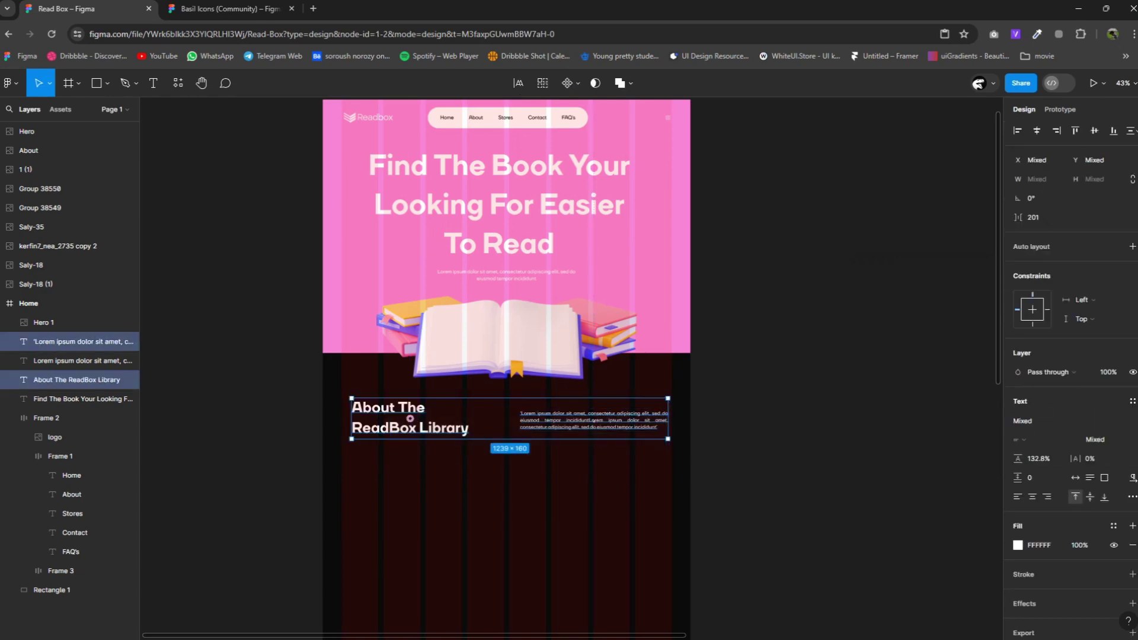
right_click(481, 422)
click(505, 434)
click(1131, 285)
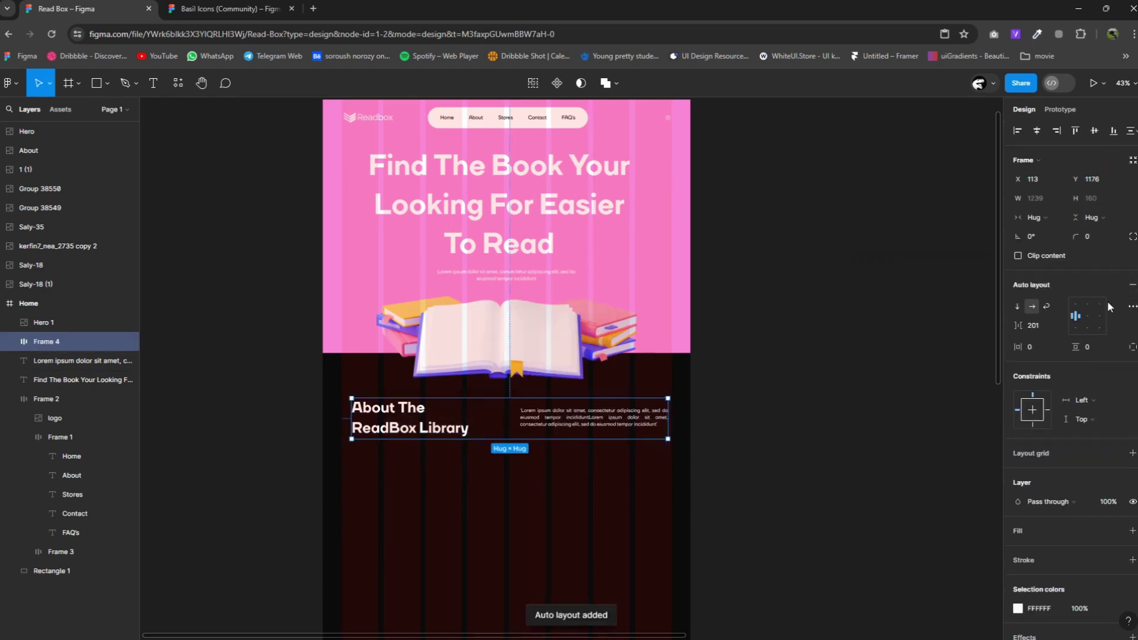
click(1088, 318)
drag(521, 423, 517, 426)
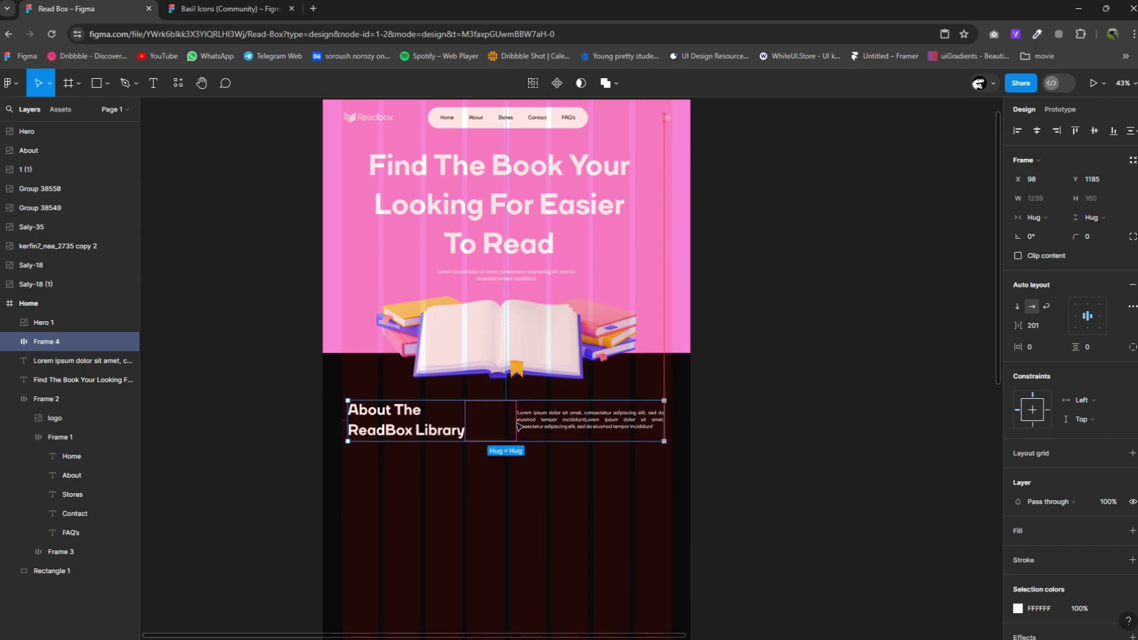
drag(516, 425, 518, 425)
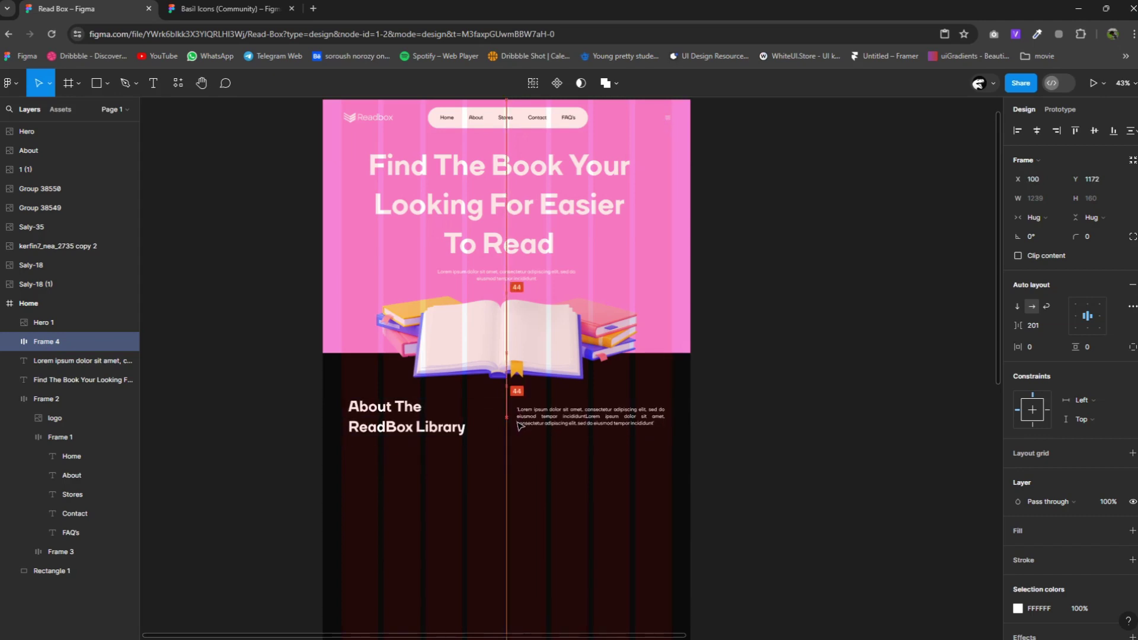
drag(560, 481, 554, 426)
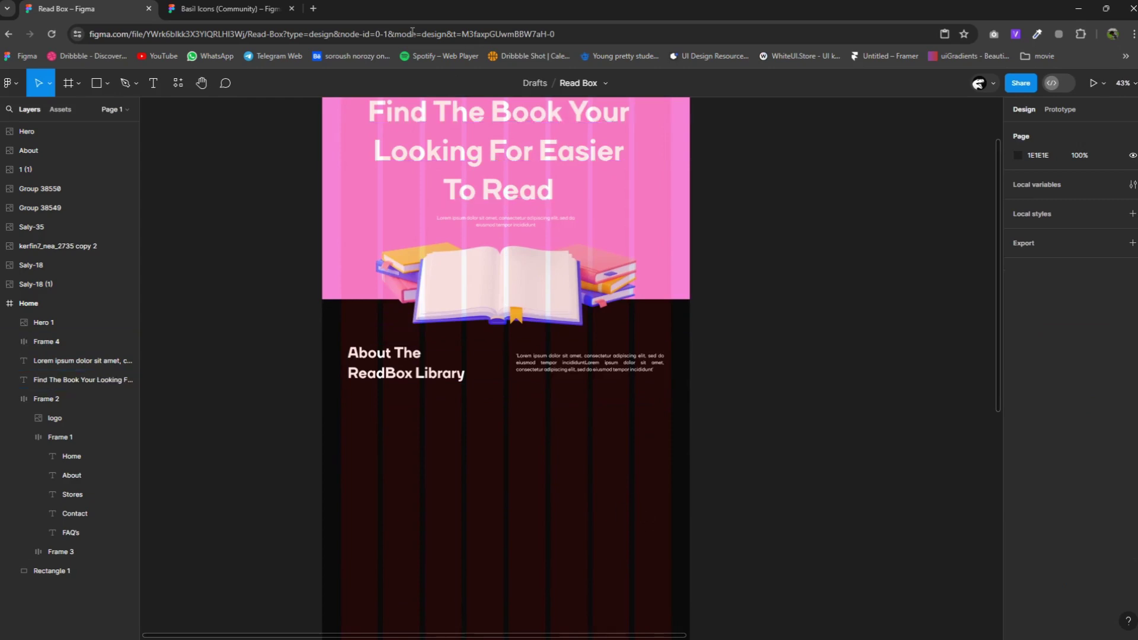
Place the book illustration below the heading, delete the leftover image, and scale it to about 291×246.
ctrl+scroll(557, 296, down, 3)
ctrl+scroll(557, 296, down, 3)
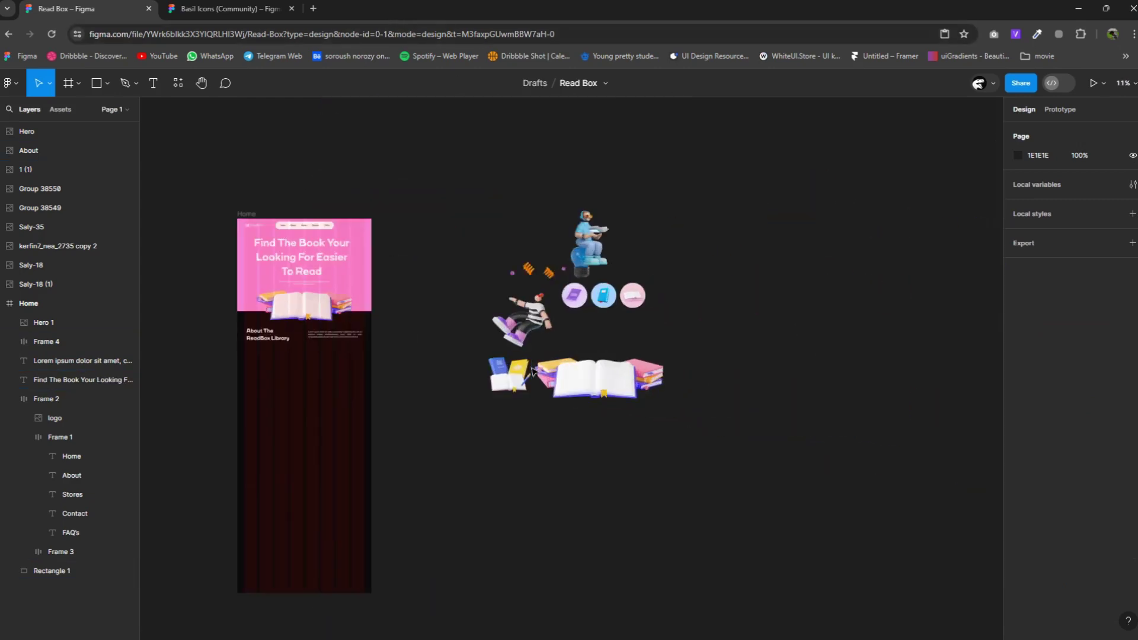
drag(513, 394, 241, 409)
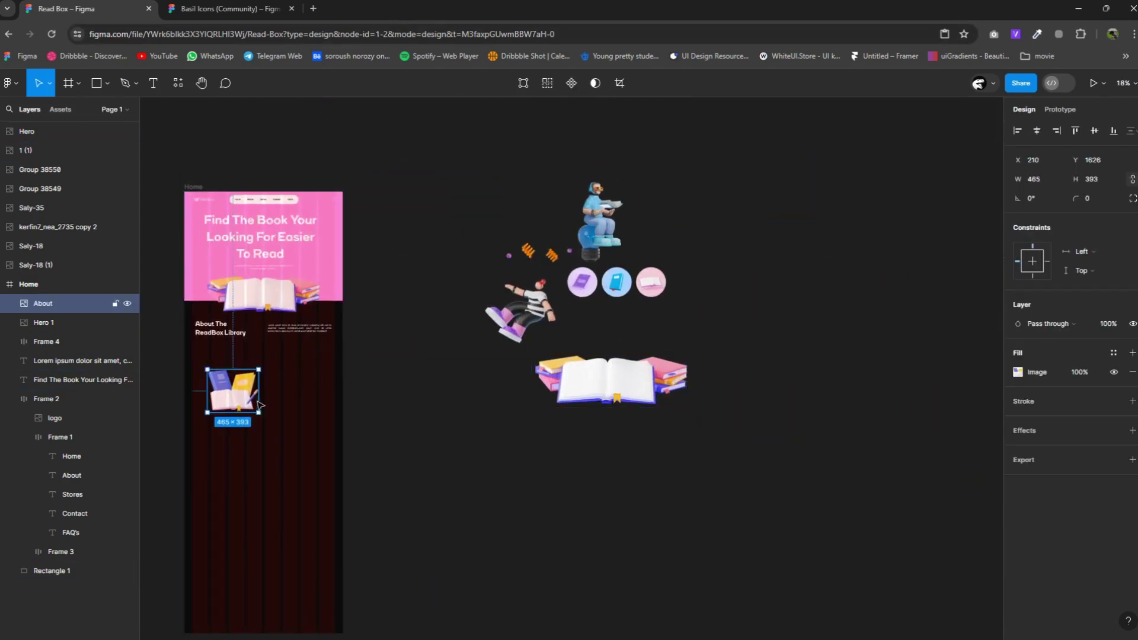
scroll(841, 372, left, 4)
drag(841, 372, 830, 440)
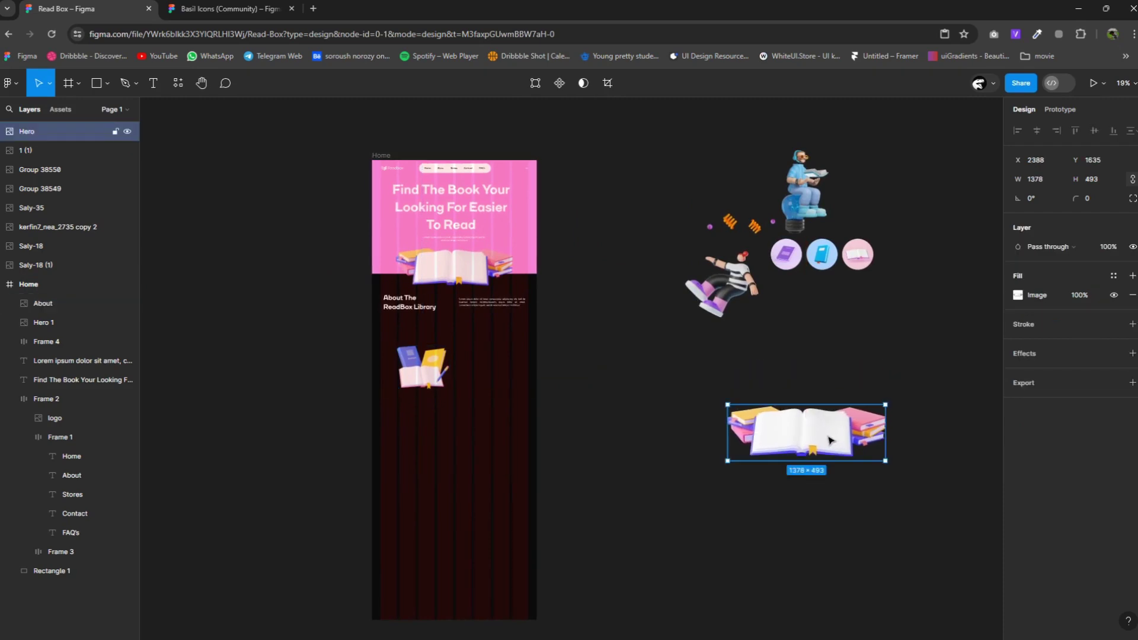
key(Delete)
click(421, 377)
ctrl+scroll(418, 379, up, 3)
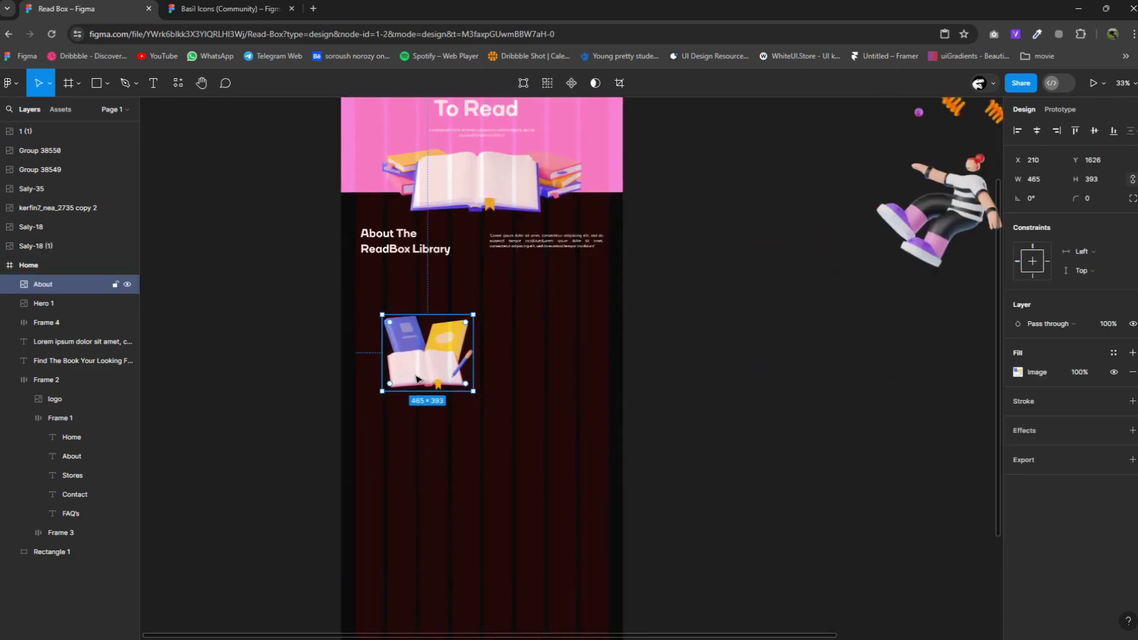
key(k)
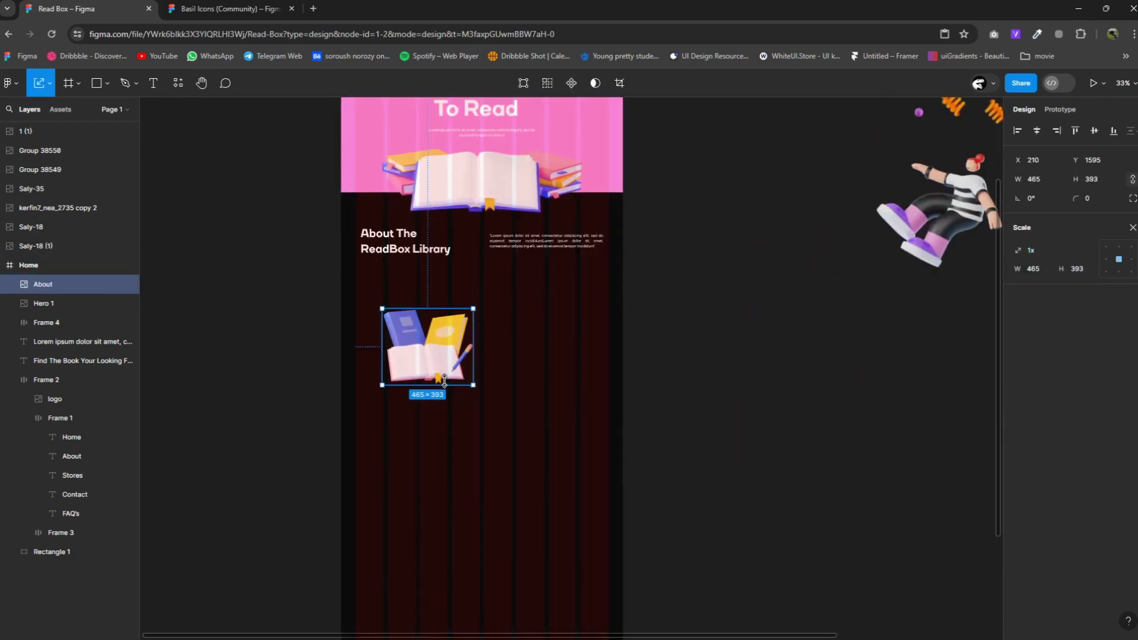
mouse_move(445, 391)
mouse_down()
mouse_move(445, 356)
mouse_move(394, 330)
mouse_up()
scroll(444, 357, up, 1)
ctrl+scroll(444, 367, up, 3)
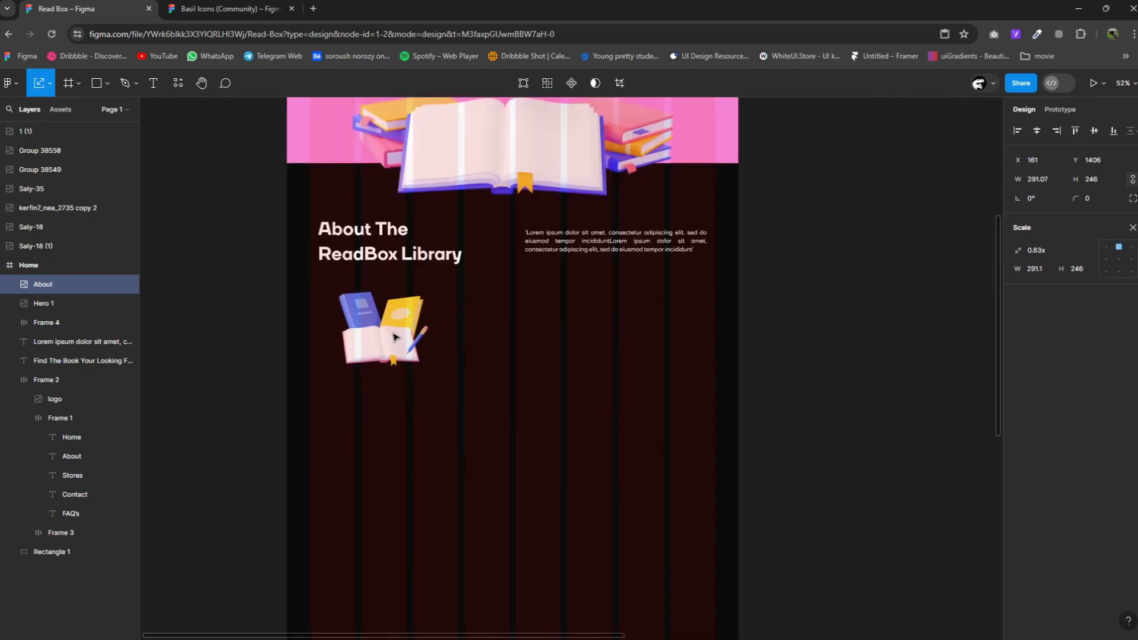
Wrap the illustration in its own auto-layout frame enlarged to about 371×321.
right_click(393, 331)
click(424, 435)
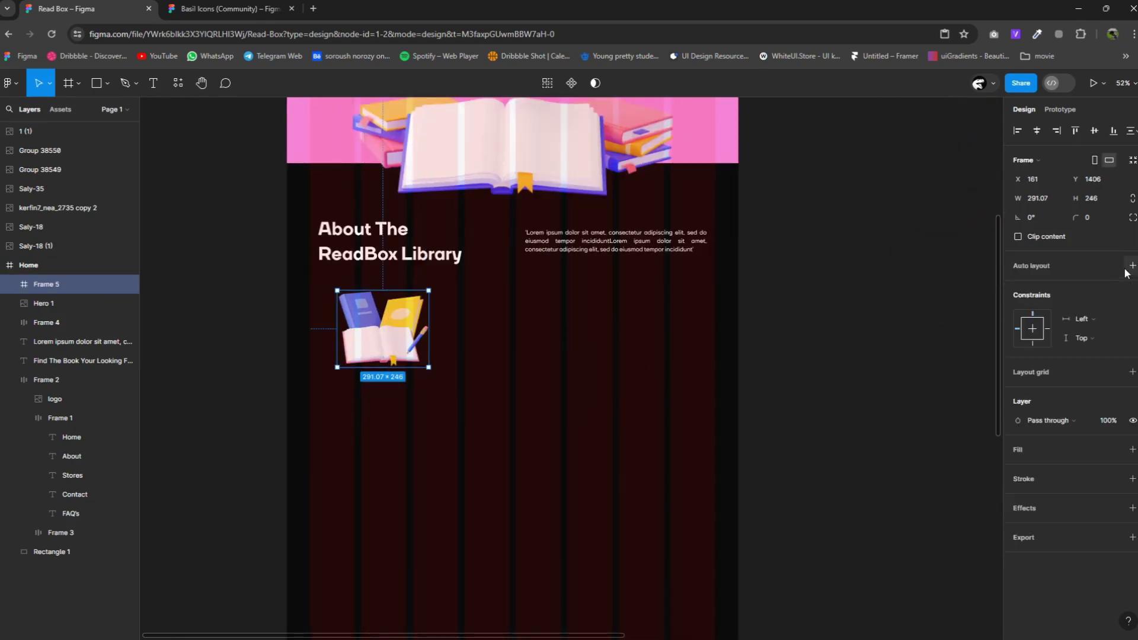
click(1132, 265)
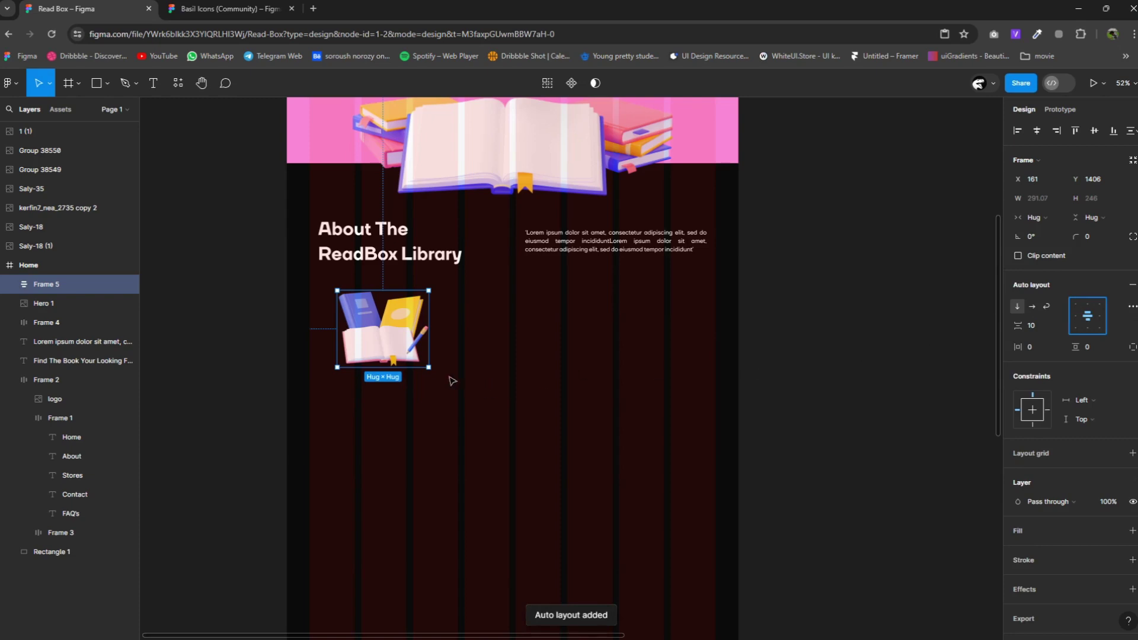
drag(429, 367, 453, 391)
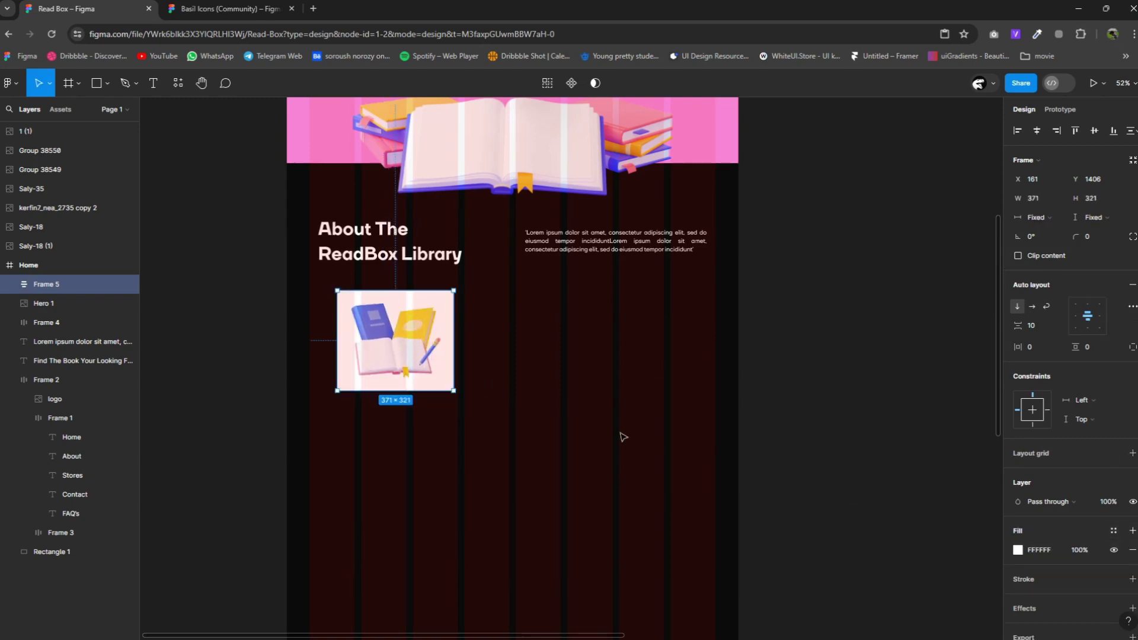
click(396, 239)
Duplicate the heading beside the book and retype it as a two-line 'The Readbox Library'.
drag(396, 239, 534, 313)
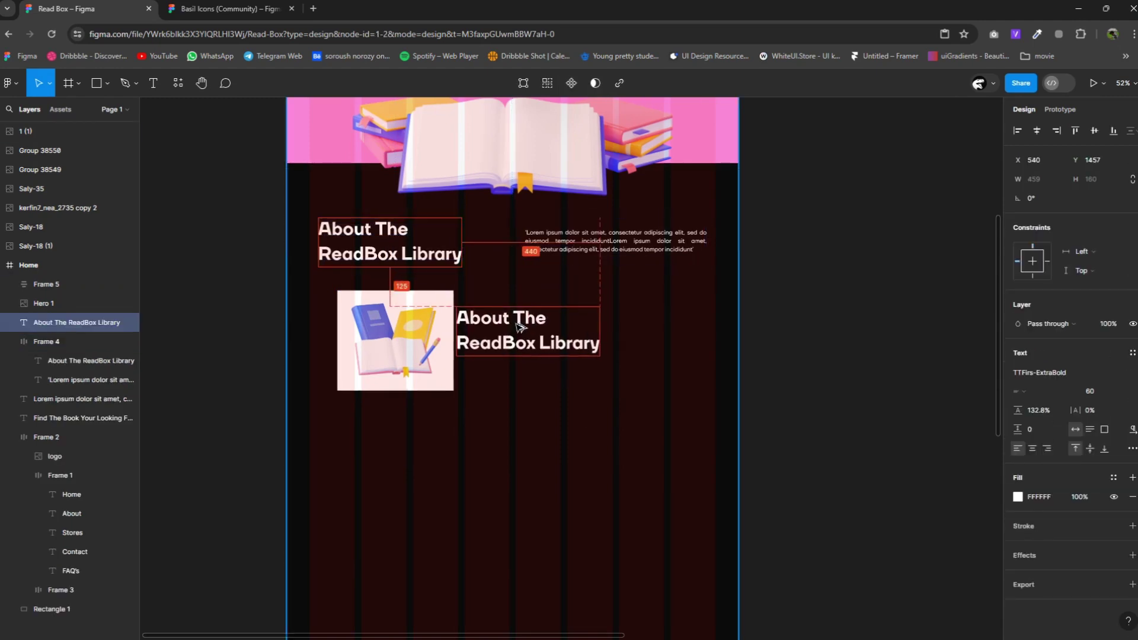
double_click(525, 310)
scroll(525, 310, up, 2)
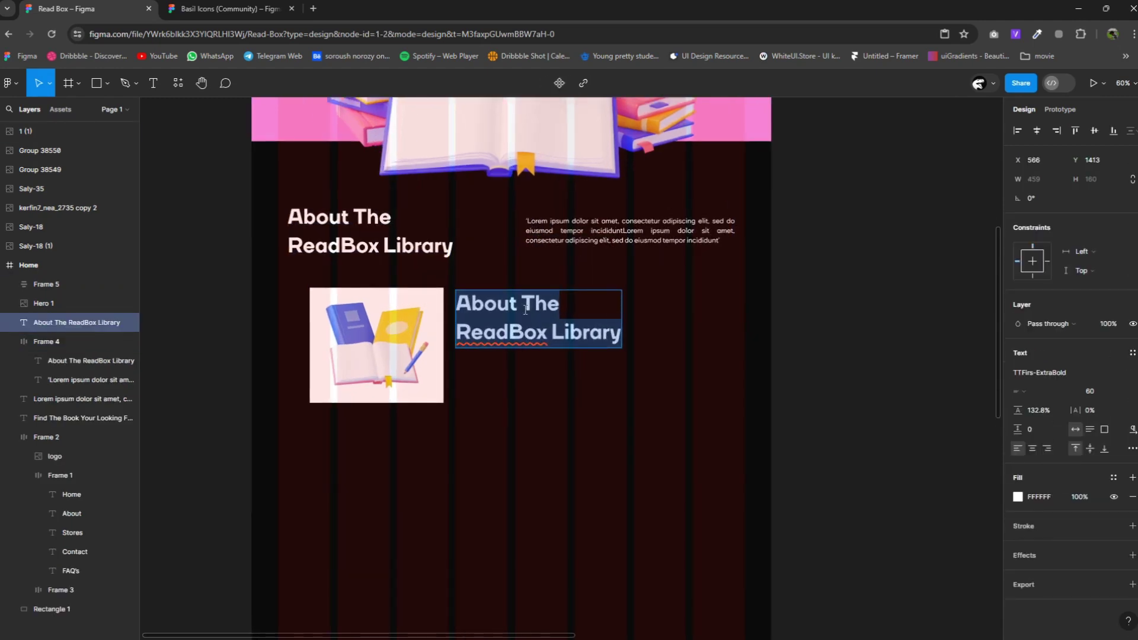
text(Re)
key(BackSpace)
key(BackSpace)
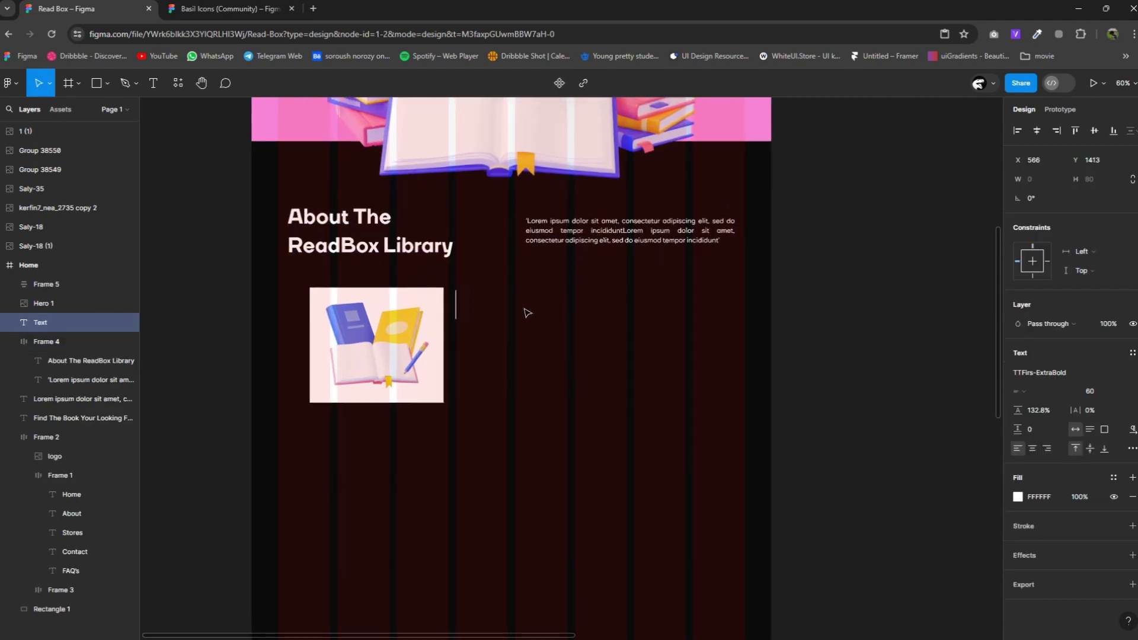
text(The)
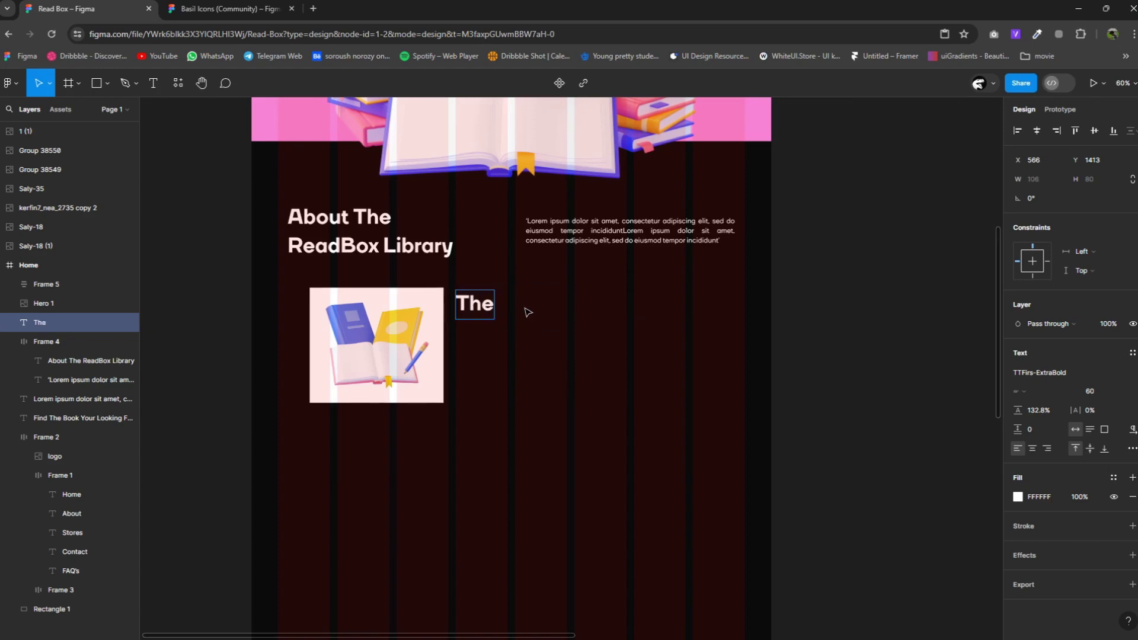
text( Read)
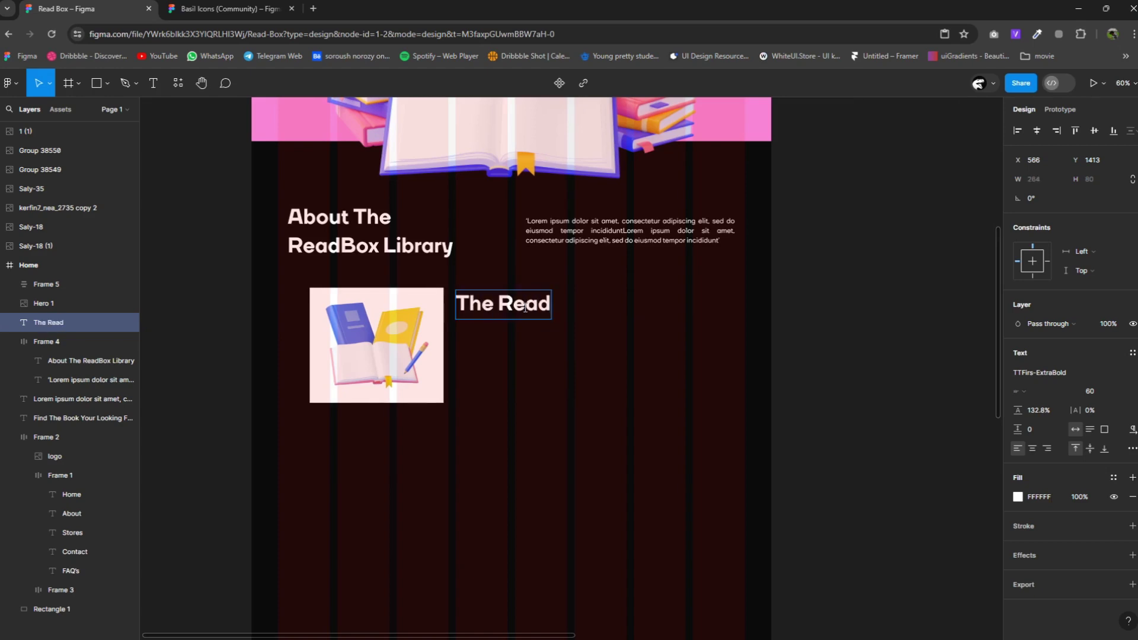
text(box)
key(Return)
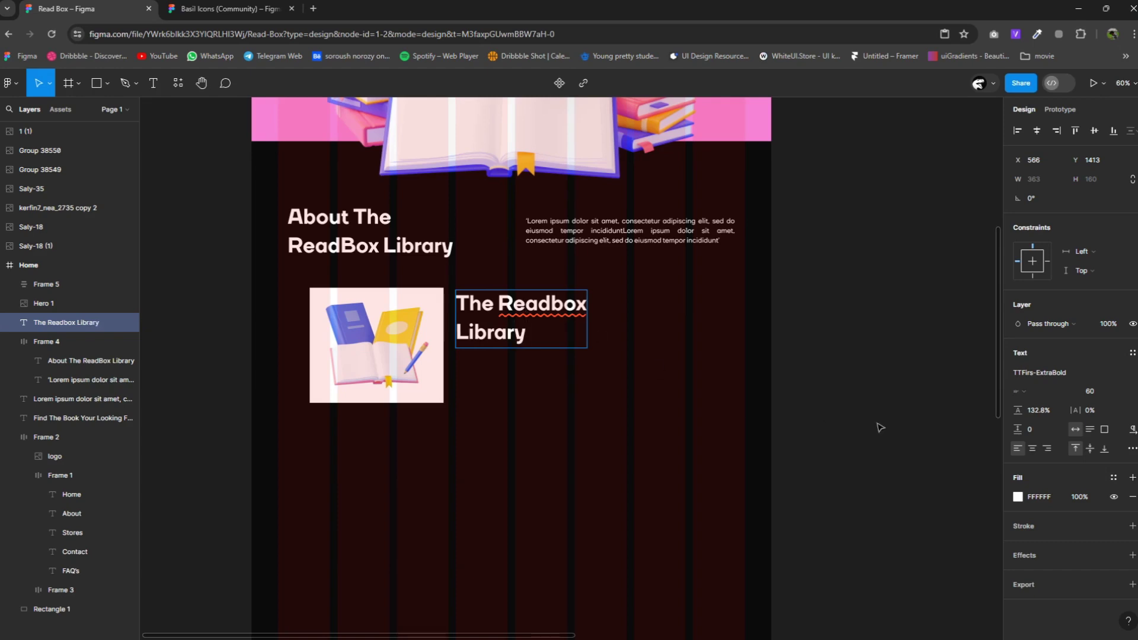
key(Escape)
Set the subheading to size 47 in TTFirs-Bold and duplicate the paragraph beneath it.
click(1103, 395)
key(Down)
key(Down)
key(Down)
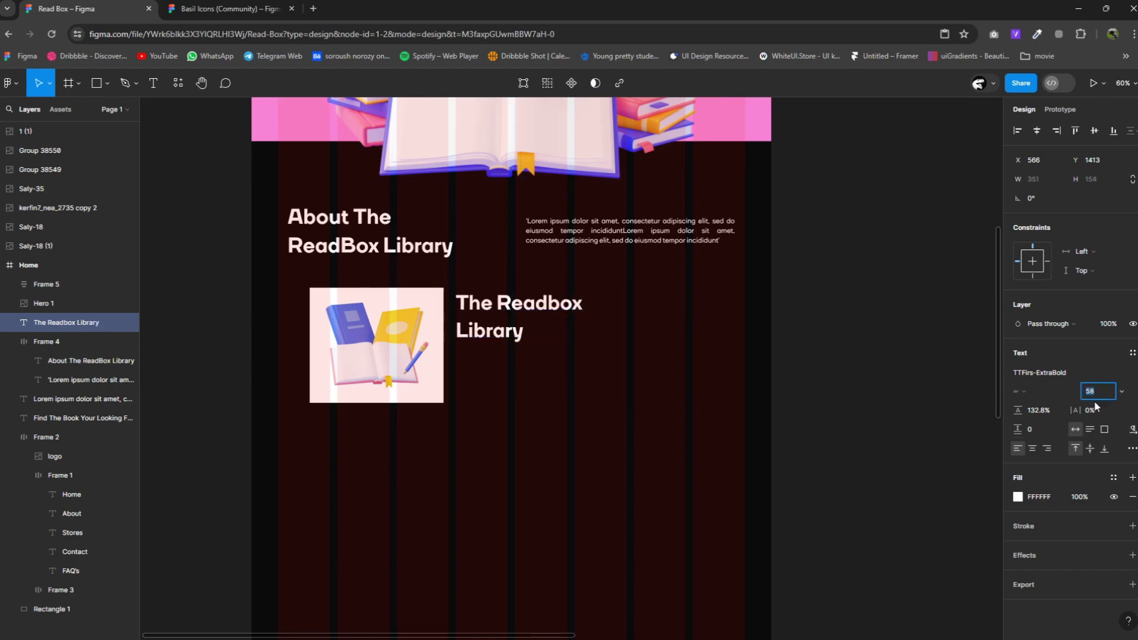
key(Down)
key(Down)
key(Down)
key(Down)
key(Down)
key(Down)
key(Down)
key(Down)
key(Down)
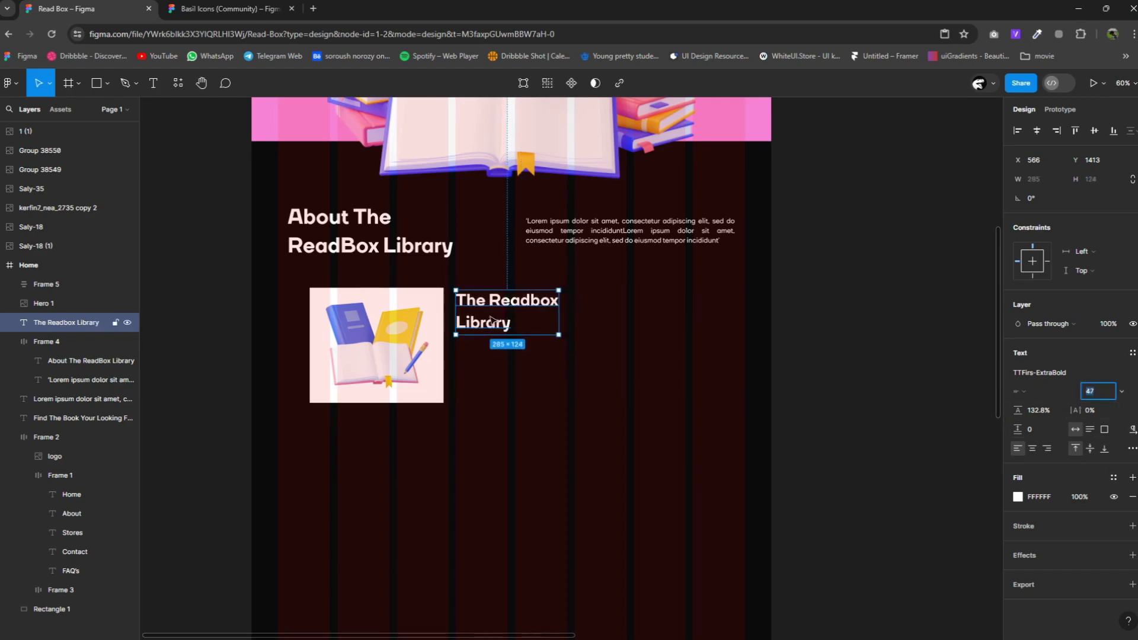
click(1020, 391)
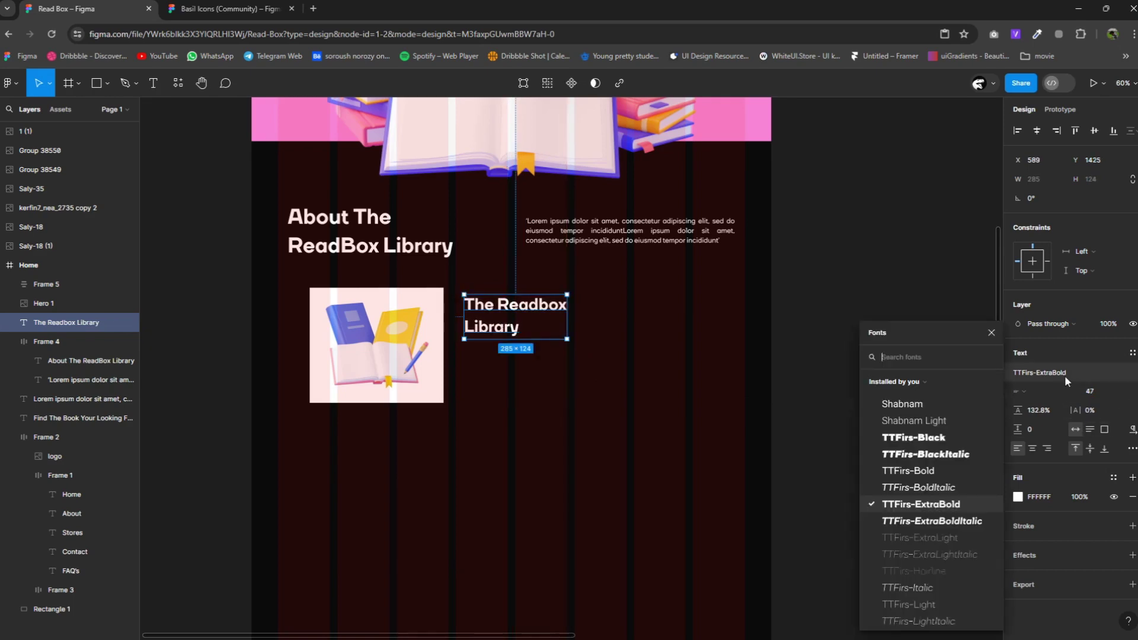
click(924, 474)
click(843, 400)
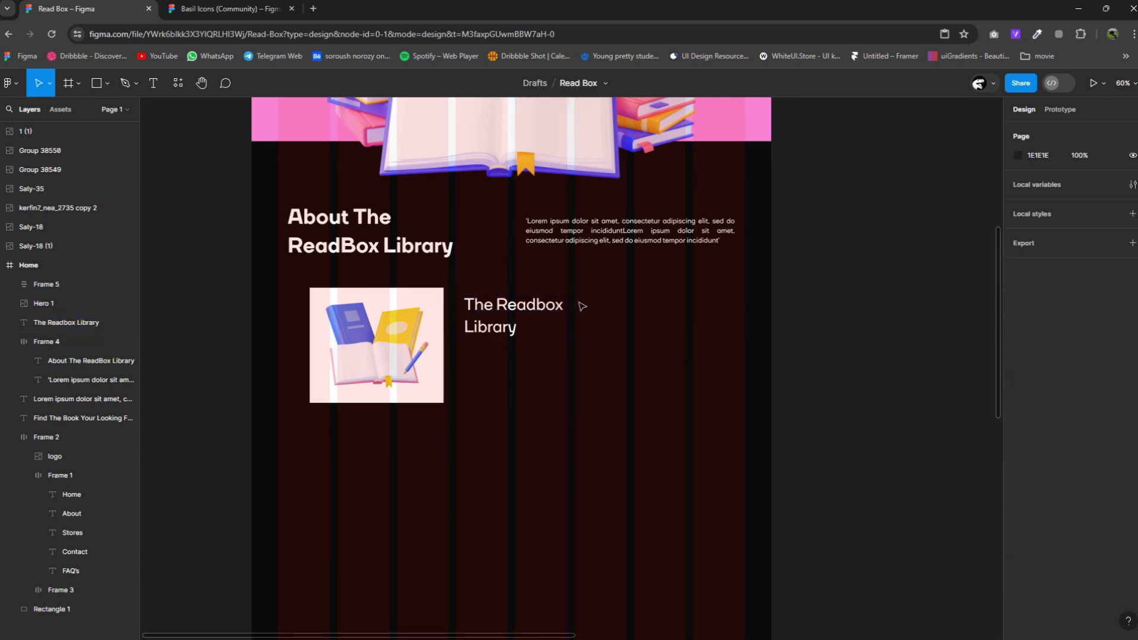
click(569, 234)
mouse_move(569, 234)
alt+mouse_down()
mouse_move(510, 360)
mouse_move(515, 350)
alt+mouse_up()
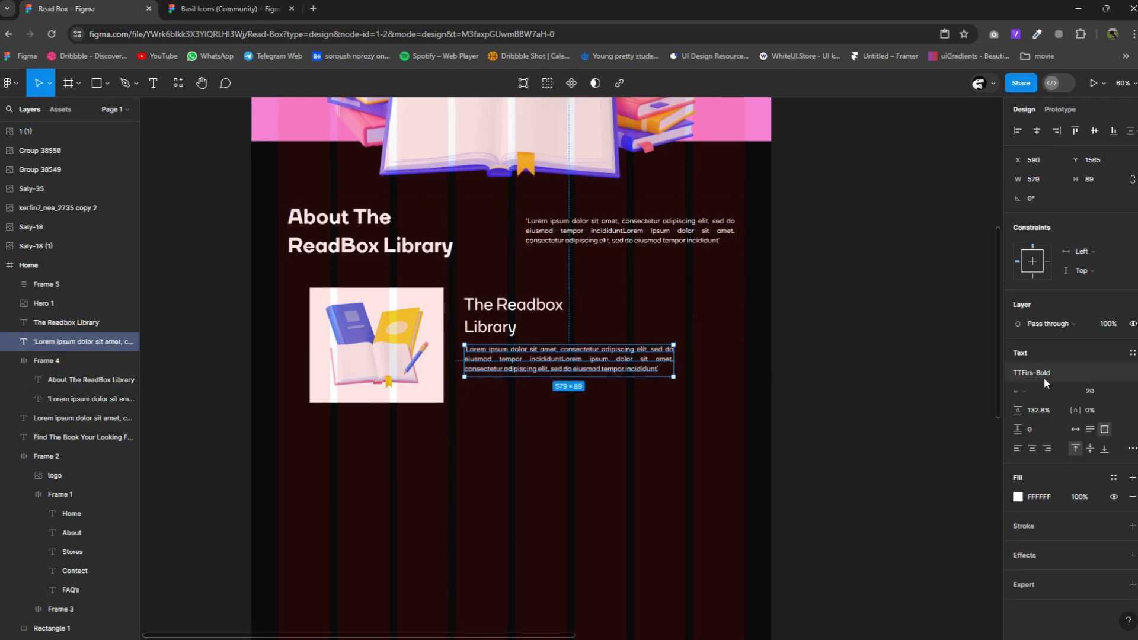
Set the paragraph copy to font size 16 and narrow it to 388 wide.
click(1104, 394)
text(16)
key(Return)
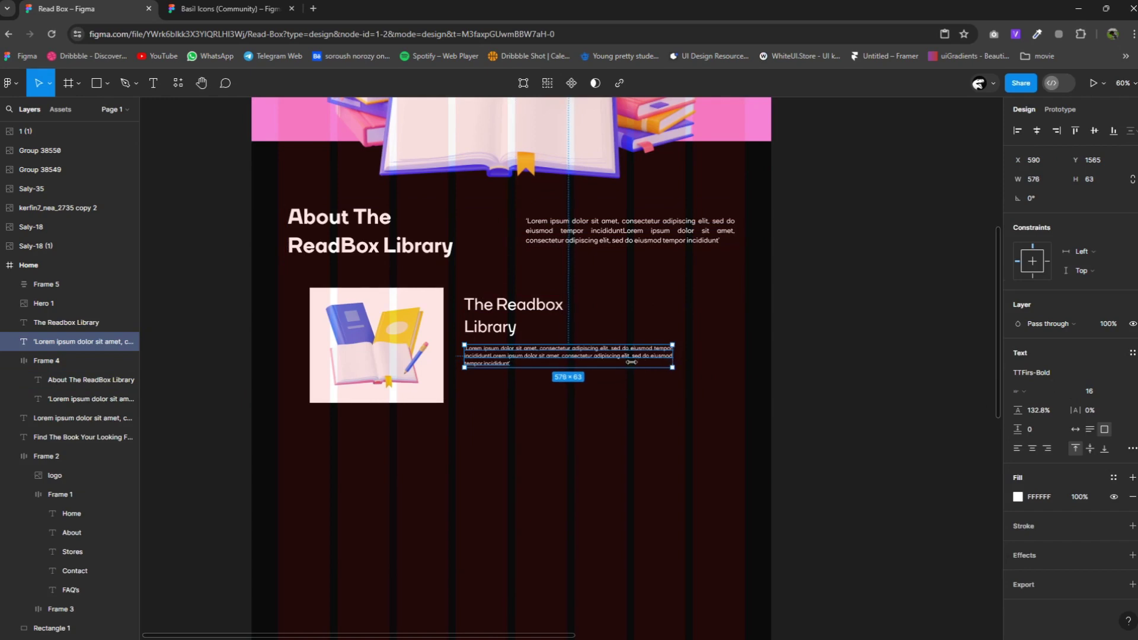
mouse_move(675, 362)
mouse_down()
mouse_move(600, 360)
mouse_move(578, 379)
mouse_up()
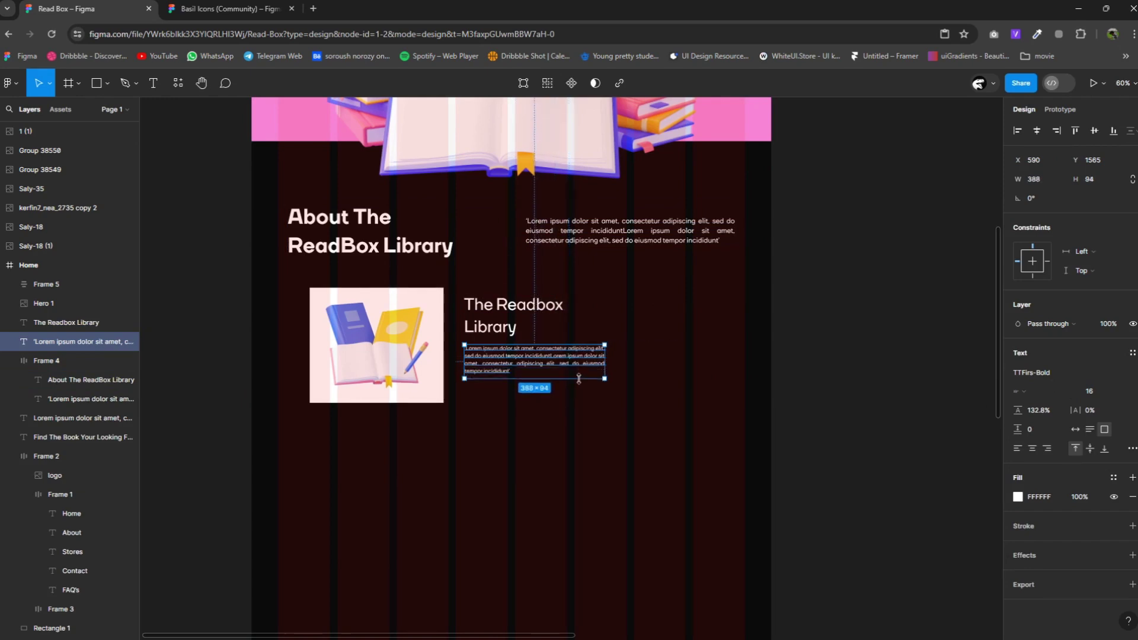
Enlarge the illustration frame to 405×386 and shift it slightly left.
click(365, 399)
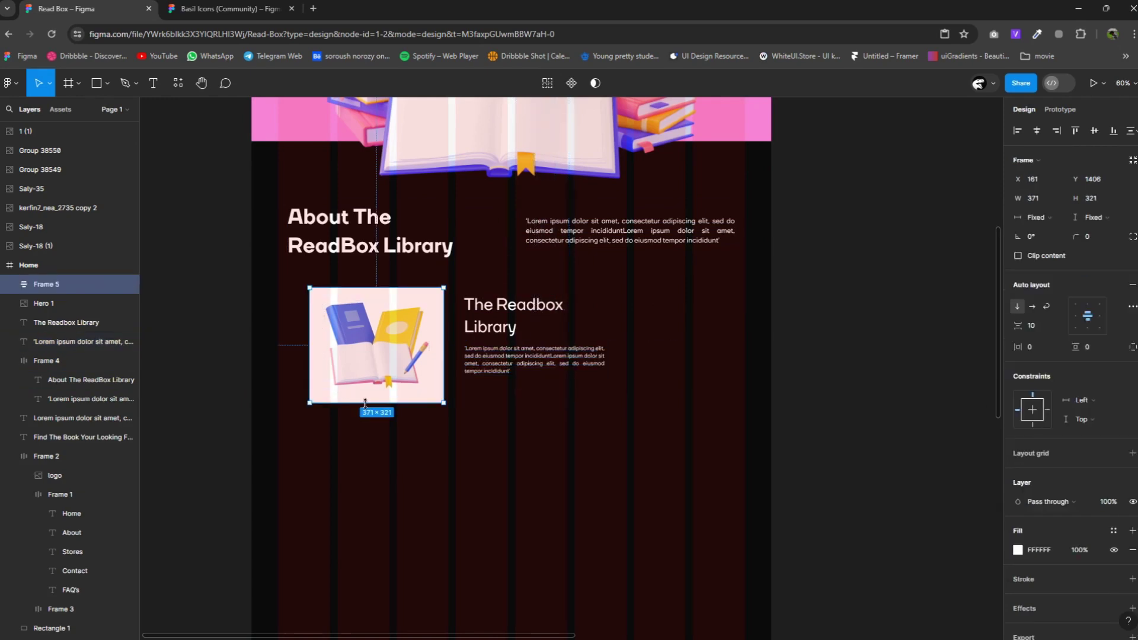
drag(442, 401, 457, 426)
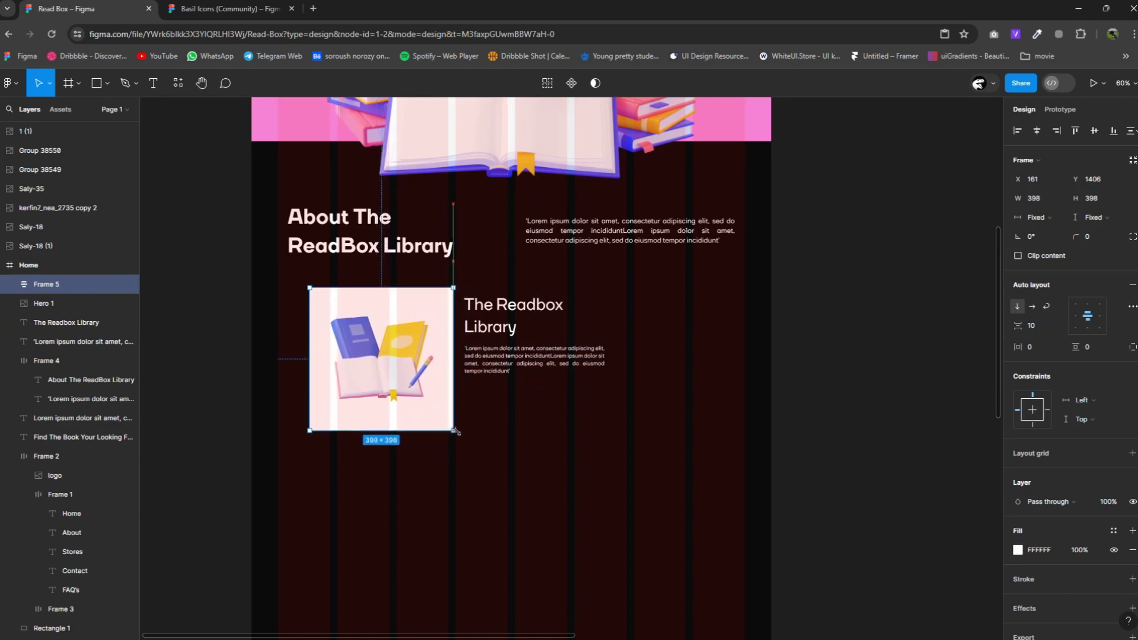
drag(391, 356, 379, 356)
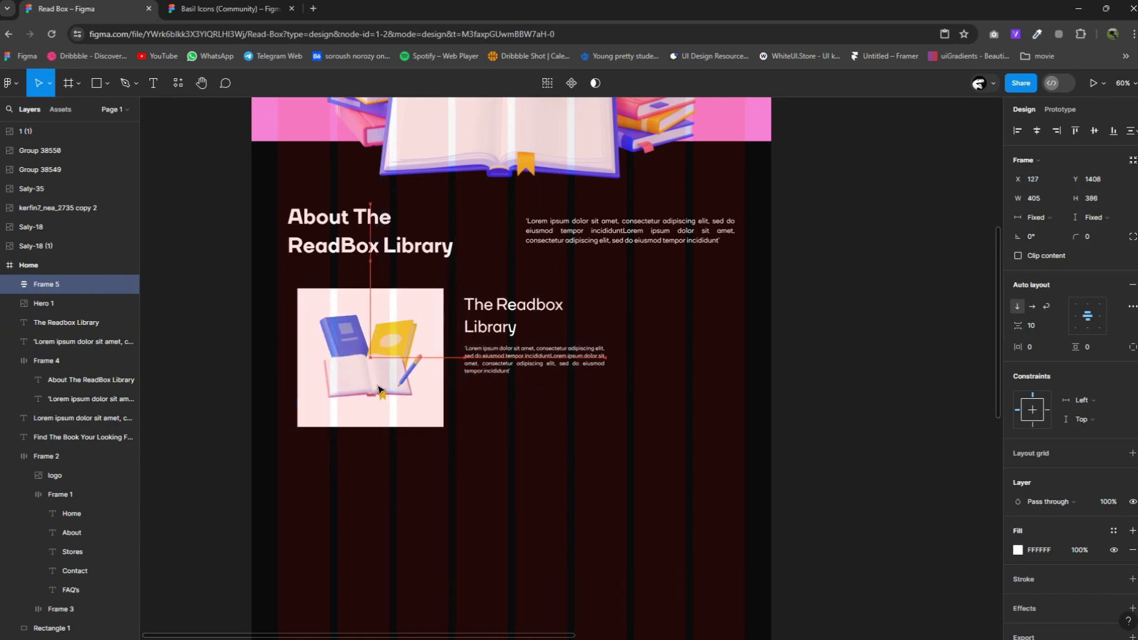
scroll(452, 419, up, 2)
scroll(445, 399, up, 2)
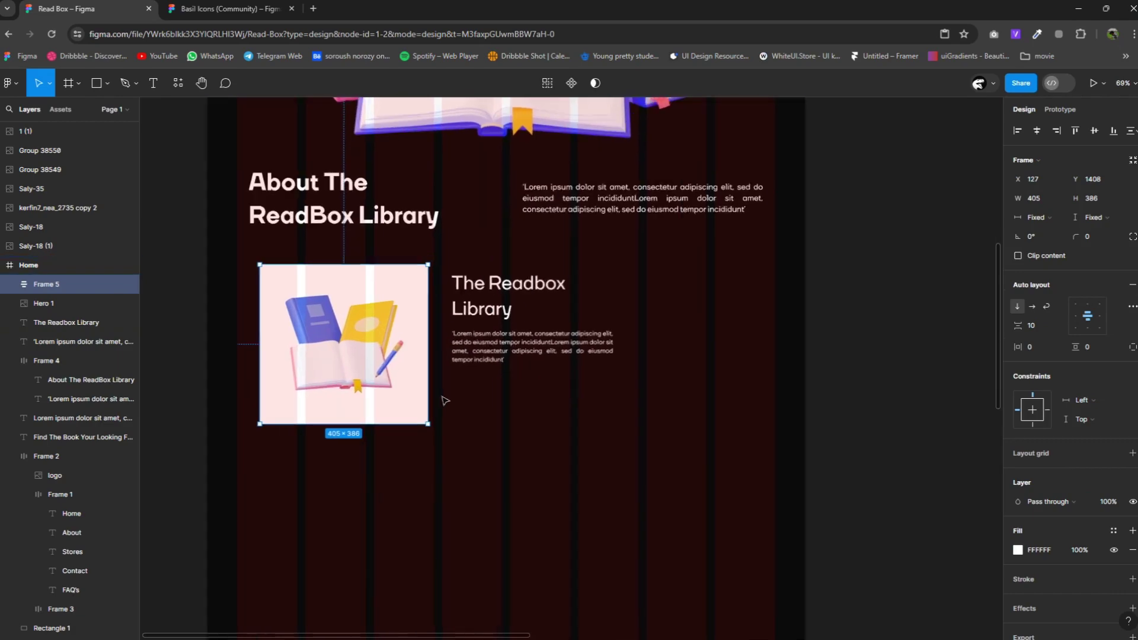
Copy the solid User icon from Basil Icons and paste it below the Read Box paragraph.
click(255, 9)
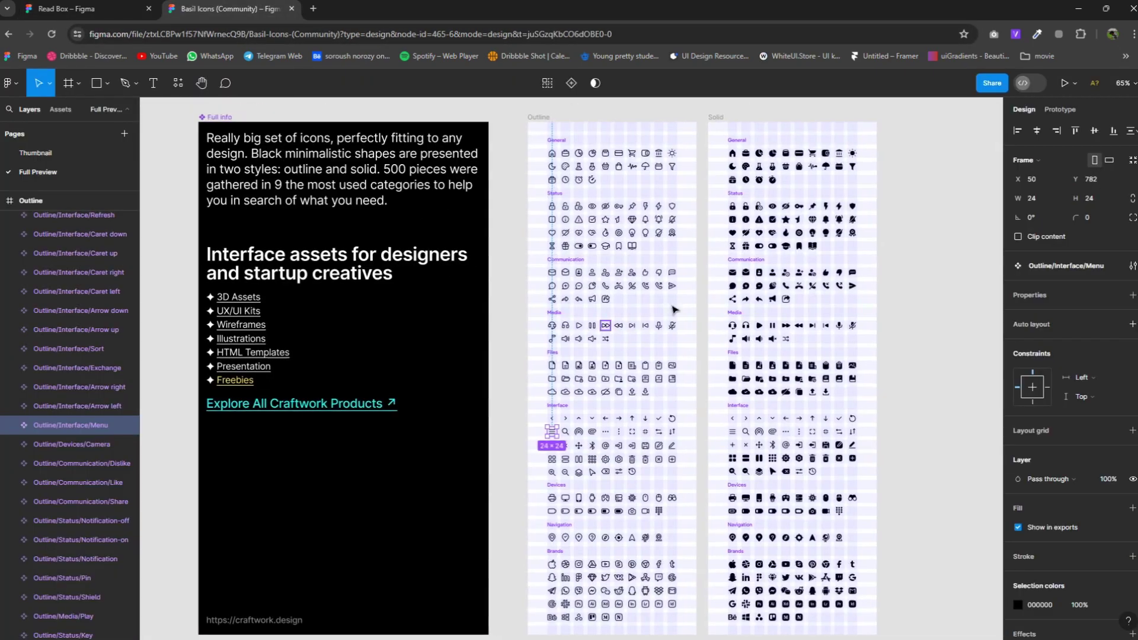
scroll(771, 274, up, 5)
right_click(775, 274)
click(788, 270)
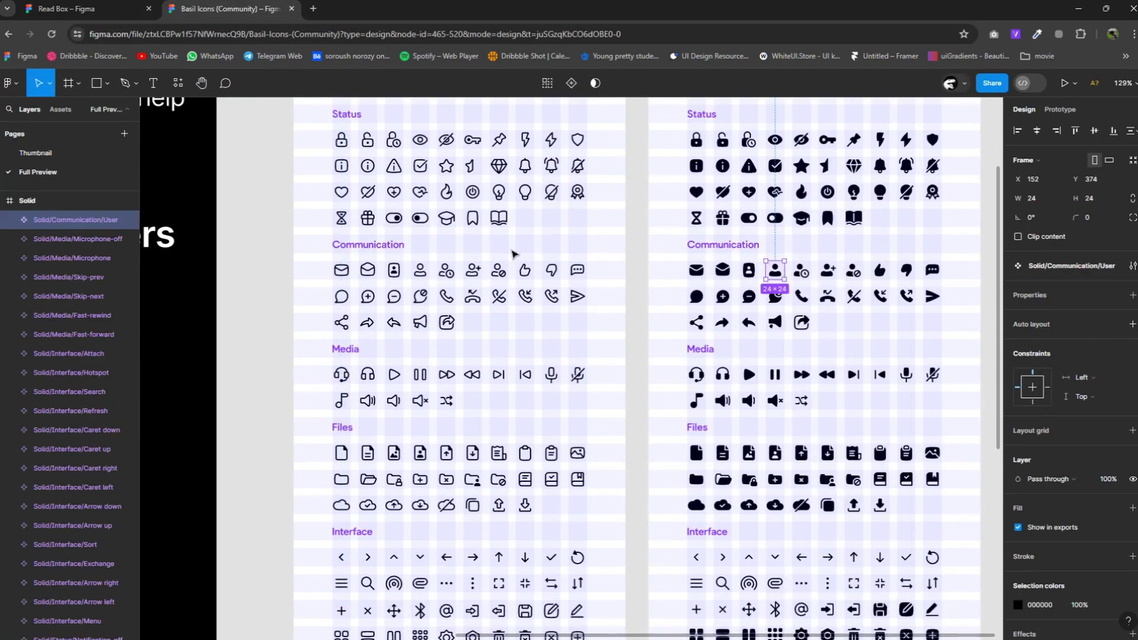
click(65, 9)
right_click(846, 392)
click(860, 406)
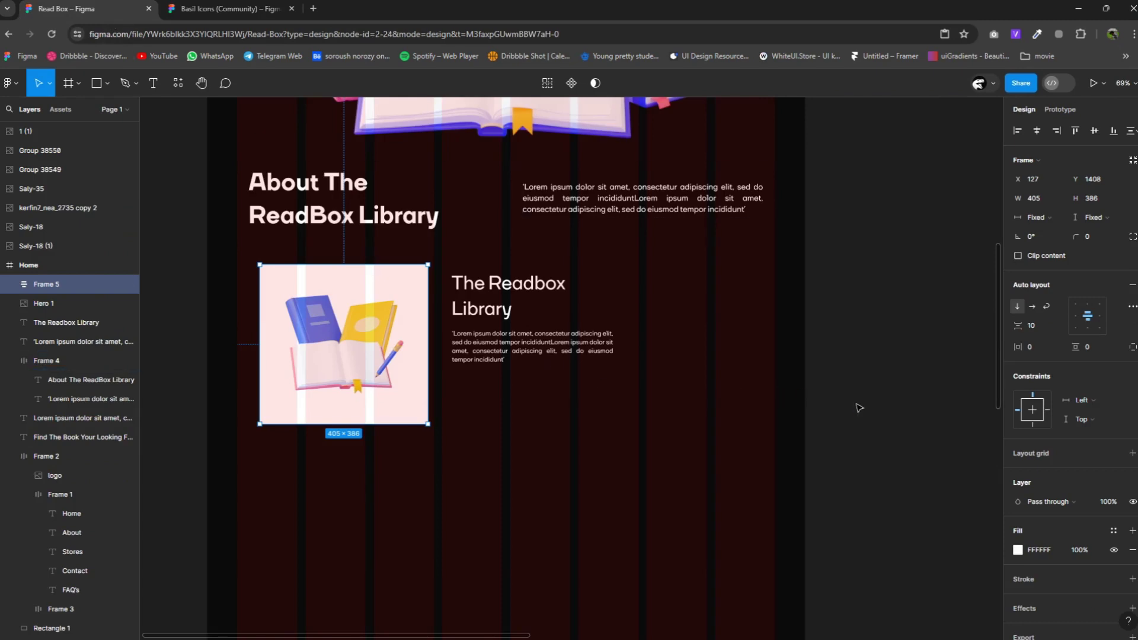
mouse_move(853, 406)
mouse_down()
mouse_move(526, 427)
mouse_move(481, 409)
mouse_up()
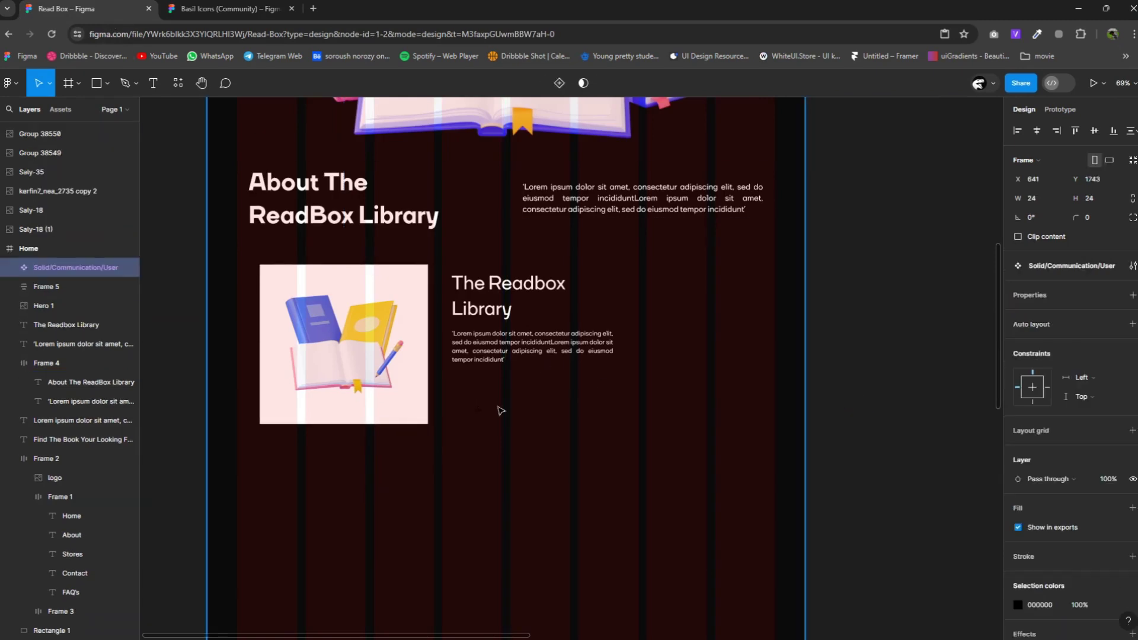
Resize the user icon to width 29 and make it white.
click(1036, 200)
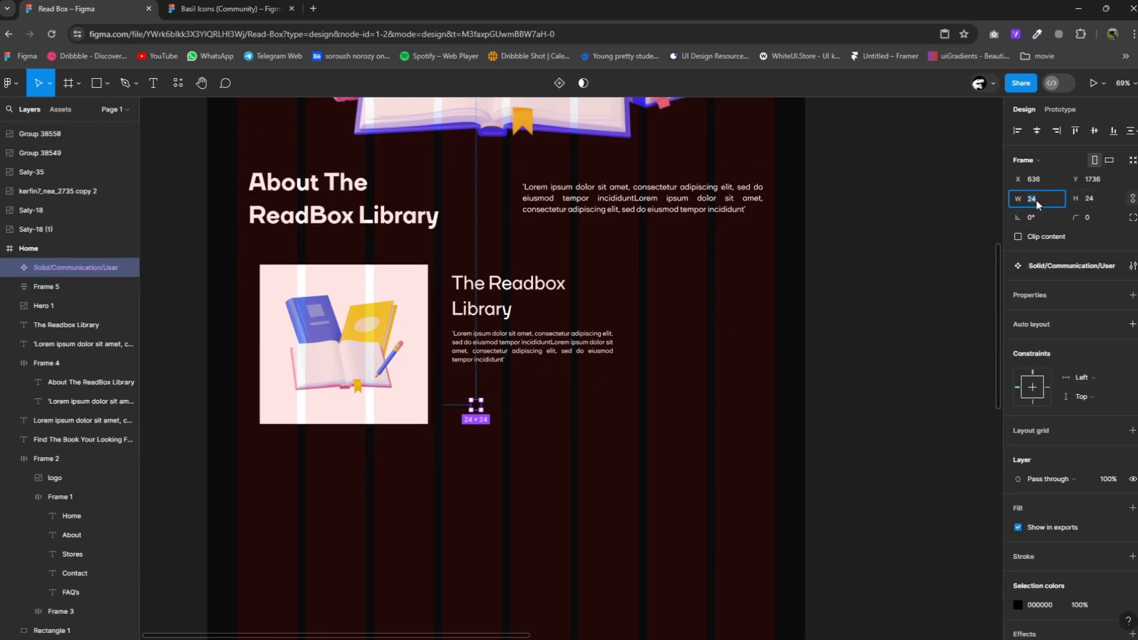
text(29)
key(Return)
click(1017, 604)
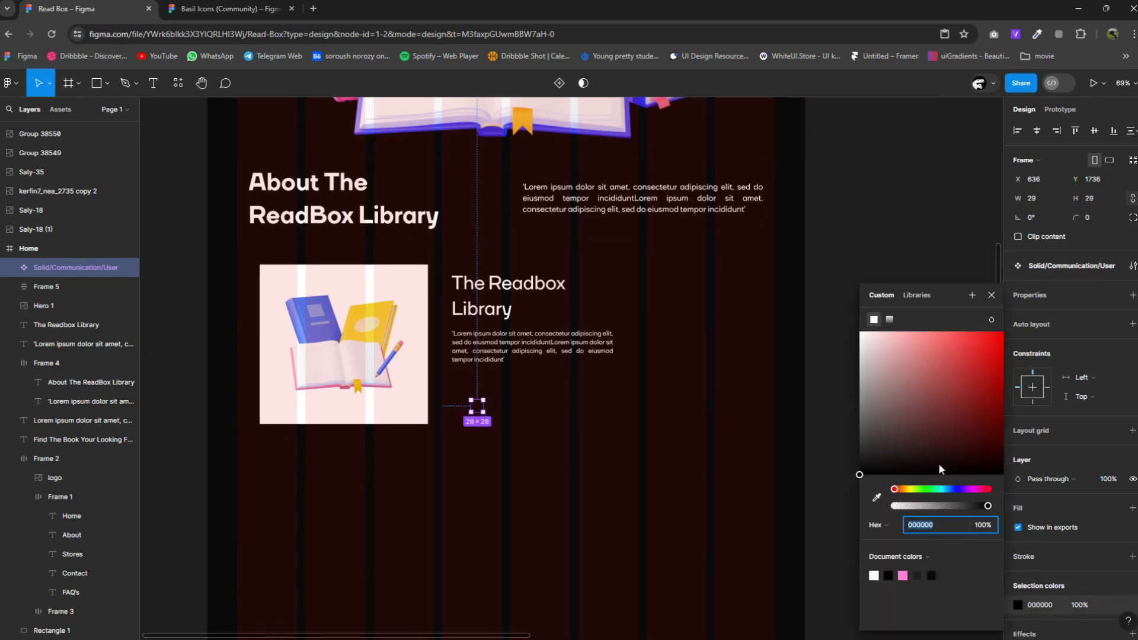
click(577, 393)
Duplicate the paragraph next to the icon and retype it as 'Author'.
drag(535, 354, 596, 445)
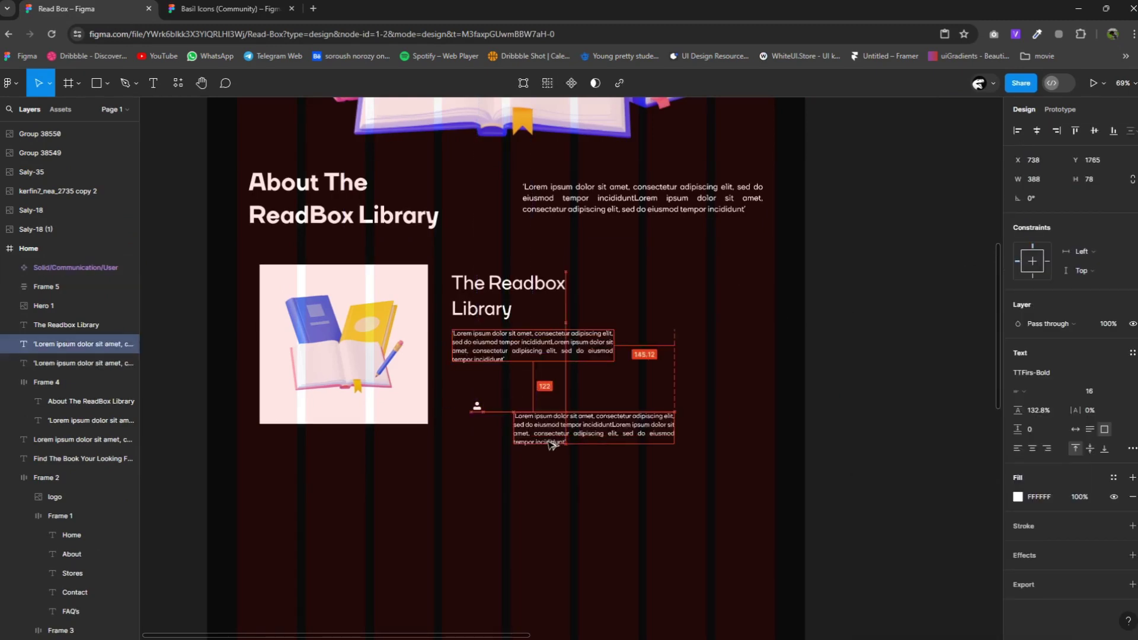
scroll(571, 438, up, 3)
double_click(571, 436)
text(Author)
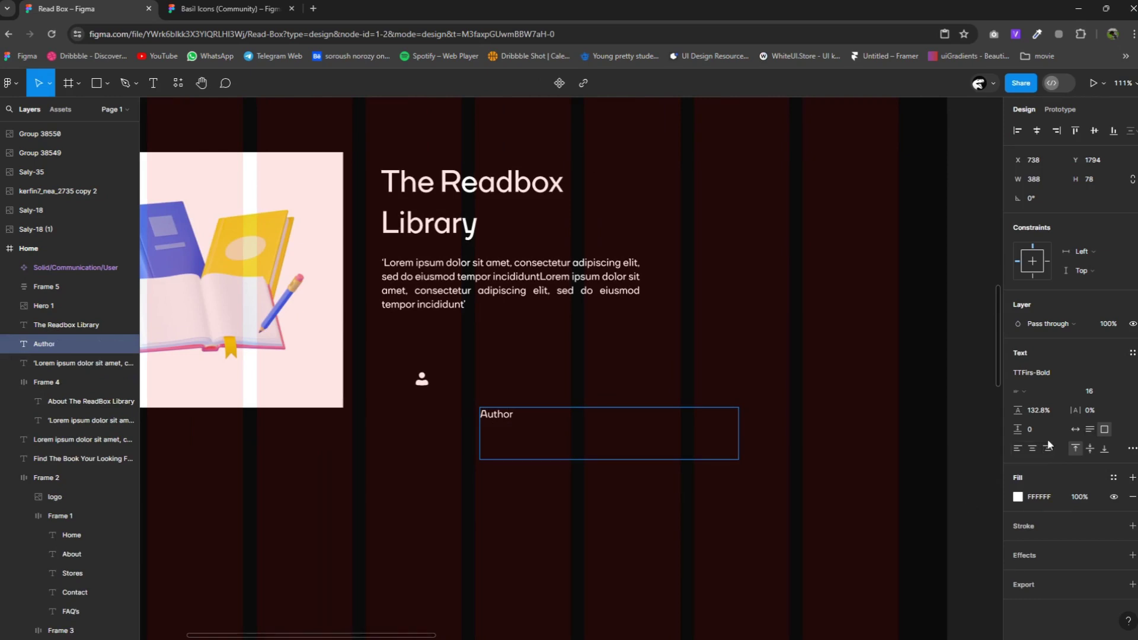
Fit the Author label to its content and align it beside the user icon at size 16.
click(1074, 429)
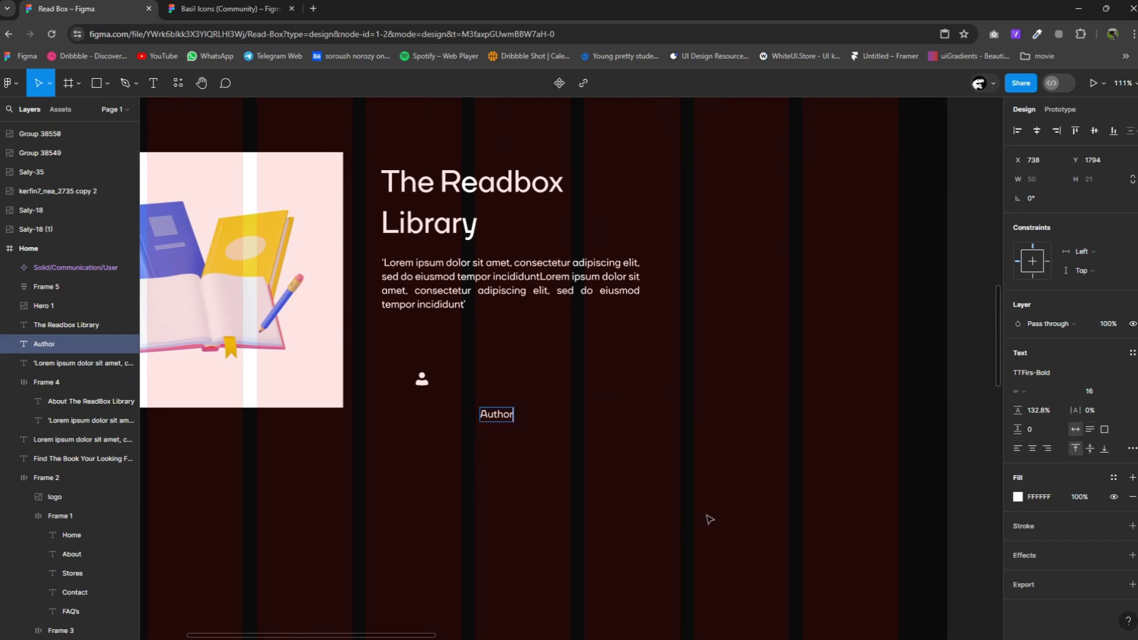
key(Escape)
drag(498, 415, 468, 386)
click(1095, 392)
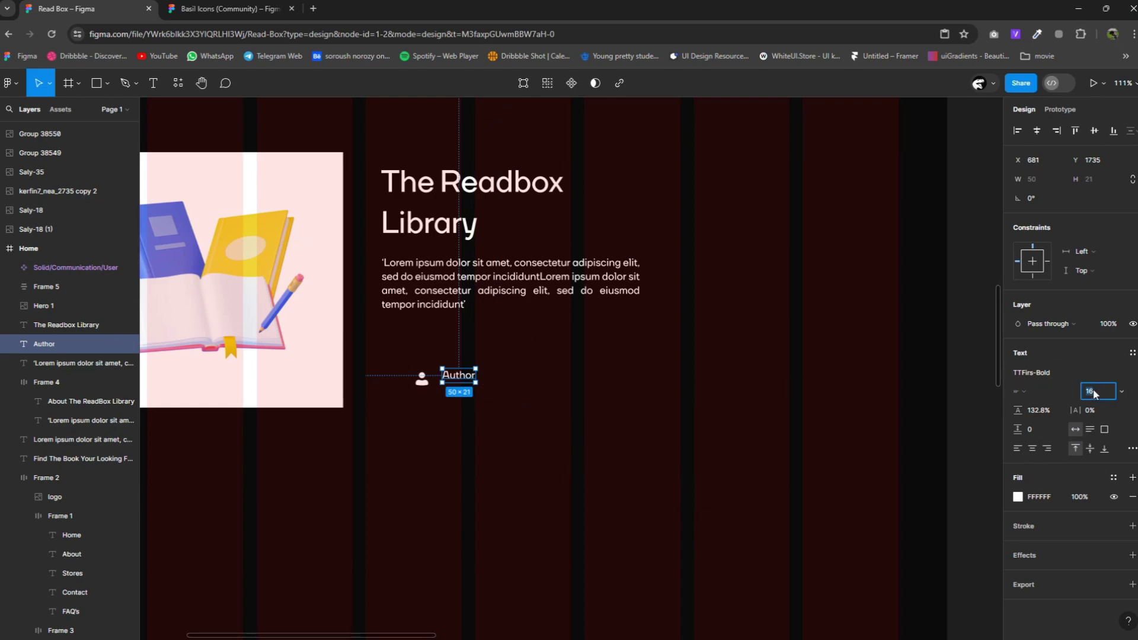
text(14)
key(Return)
key(ctrl+z)
Duplicate the Author label just below it and retype it as 'Readbox Library'.
click(457, 376)
drag(457, 375, 471, 394)
double_click(469, 393)
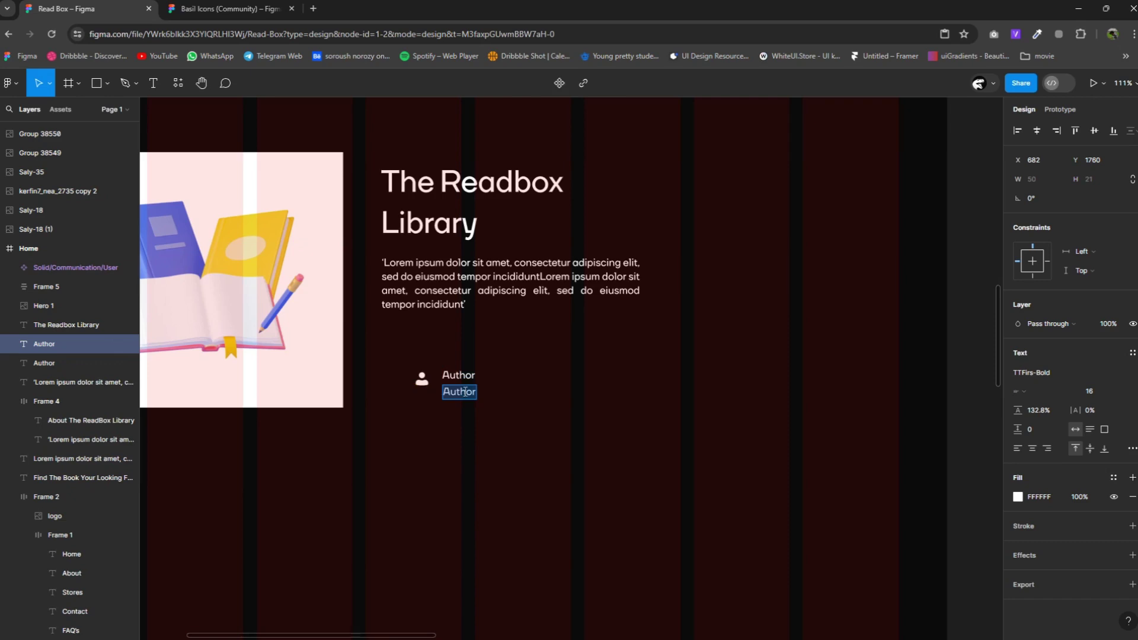
text(Readbox Library)
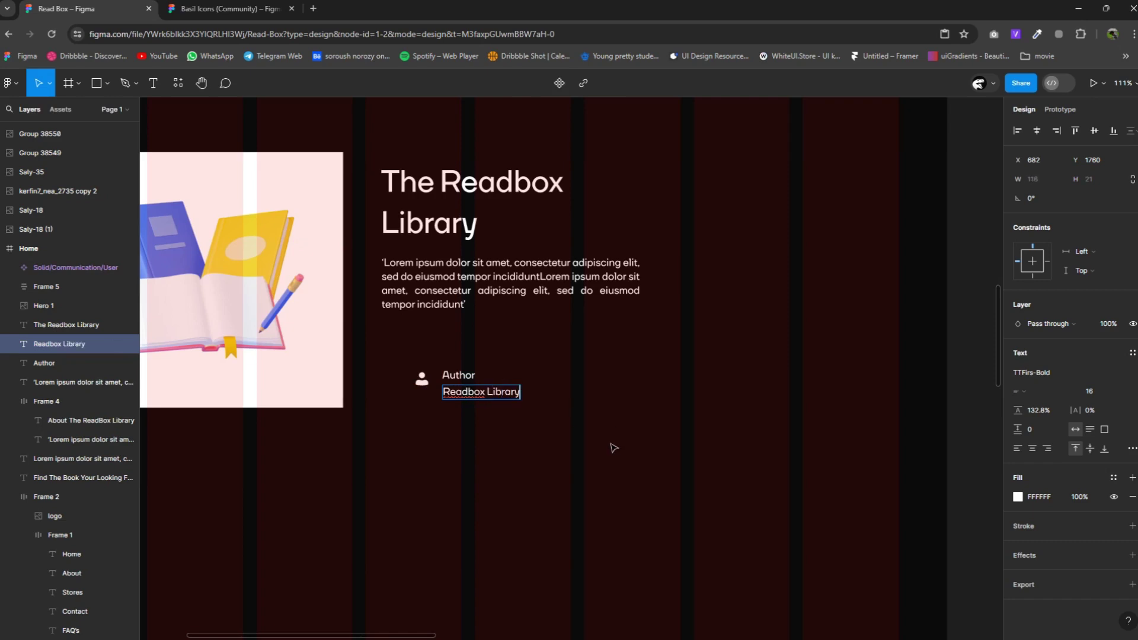
key(Escape)
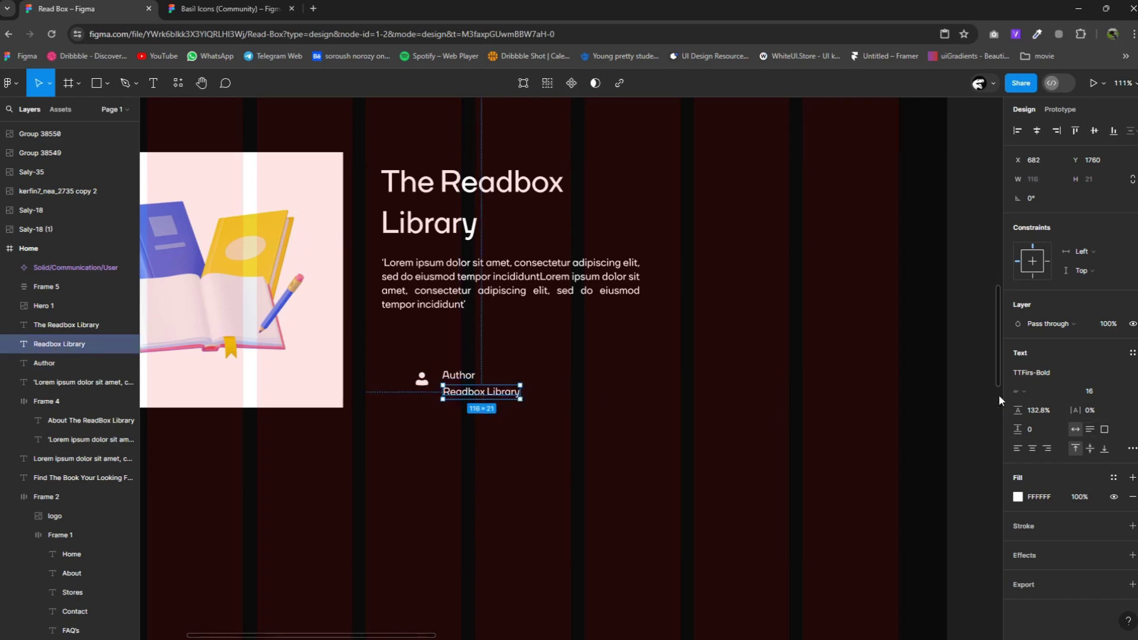
Colour the Author label grey ACACAC and the lorem paragraph pale pink E5CCCC.
key(Tab)
click(1018, 501)
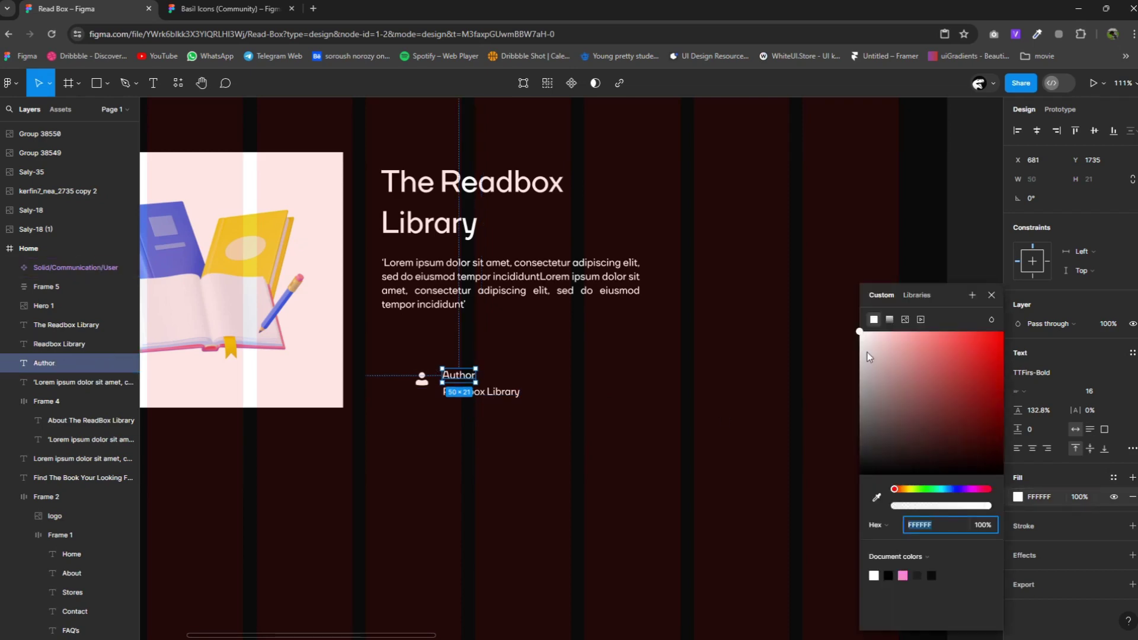
drag(870, 357, 844, 383)
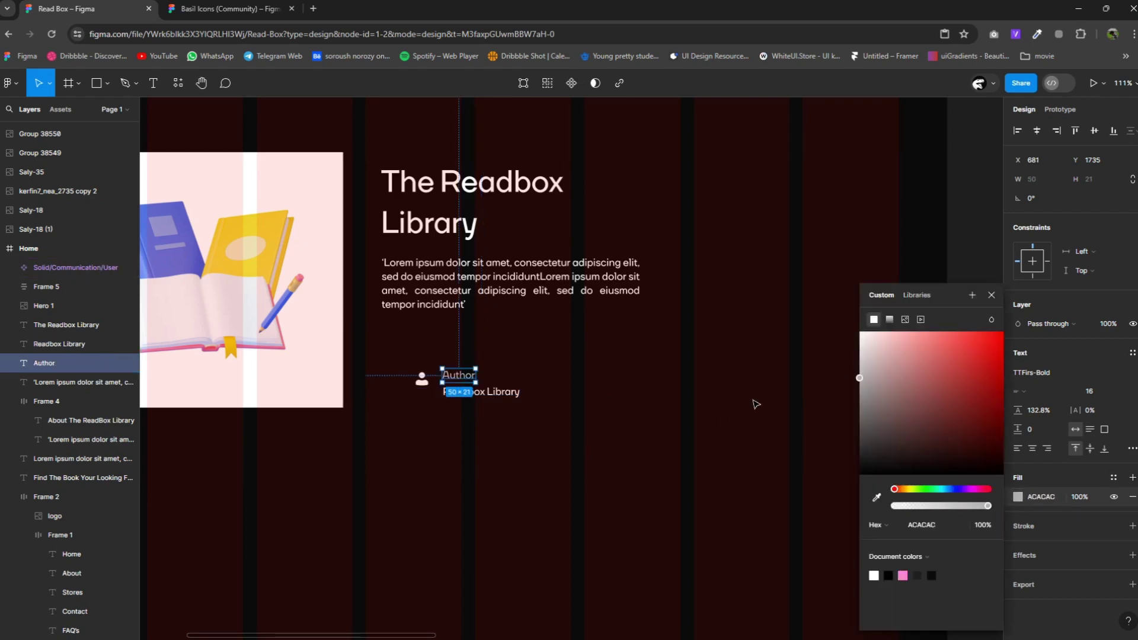
click(589, 413)
click(536, 300)
ctrl+scroll(584, 330, down, 2)
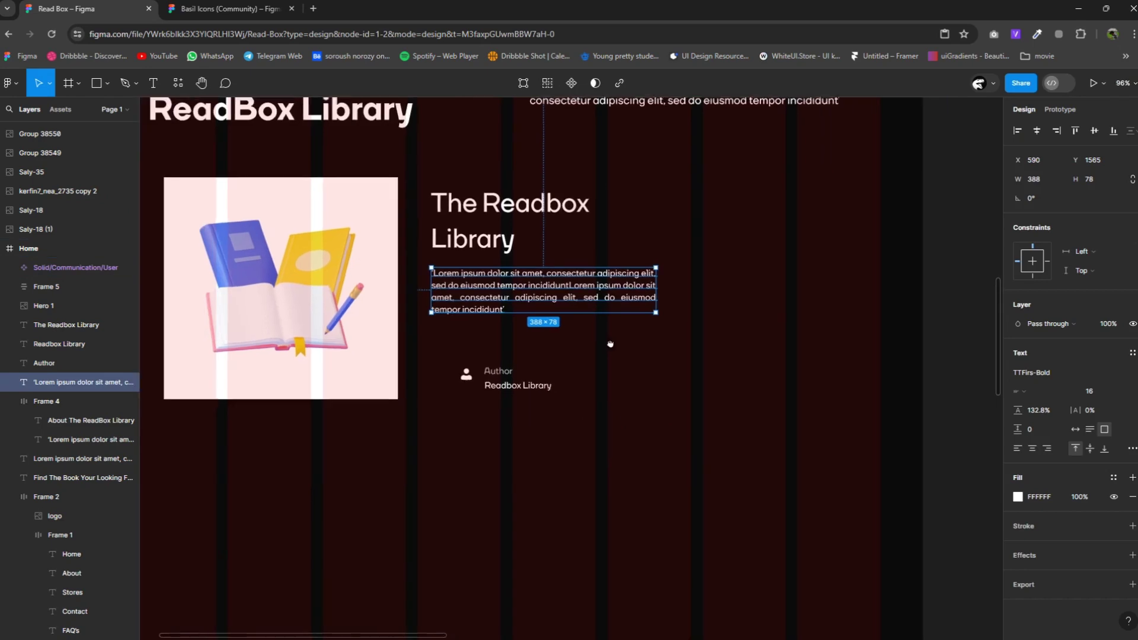
click(1019, 497)
click(861, 349)
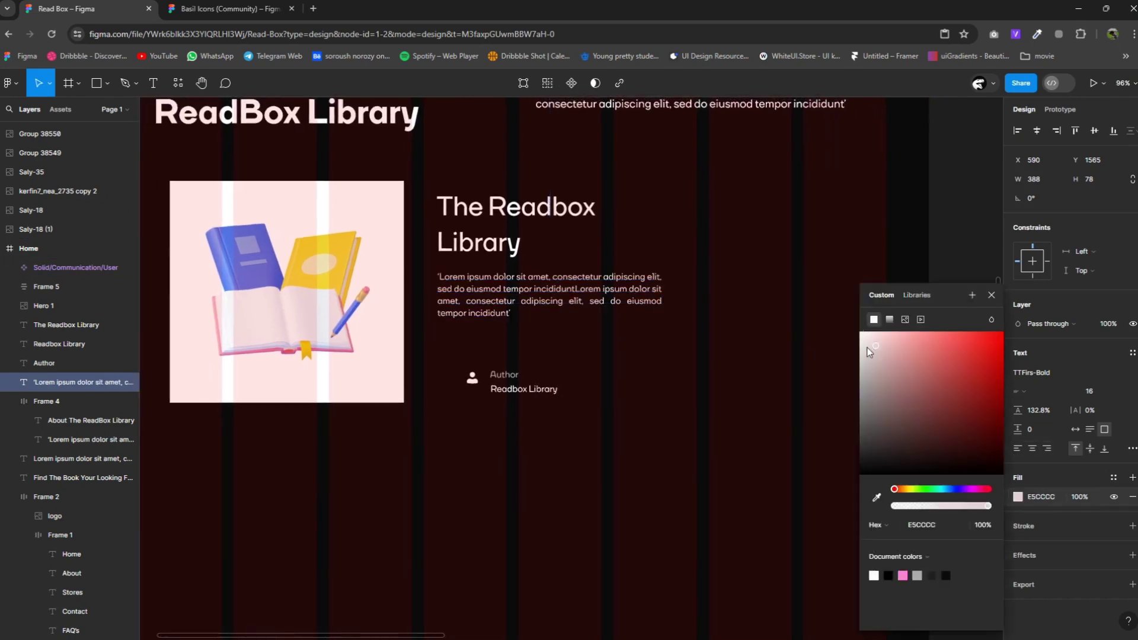
scroll(806, 424, up, 3)
Stack the Author and Readbox Library labels in an auto-layout frame.
click(705, 217)
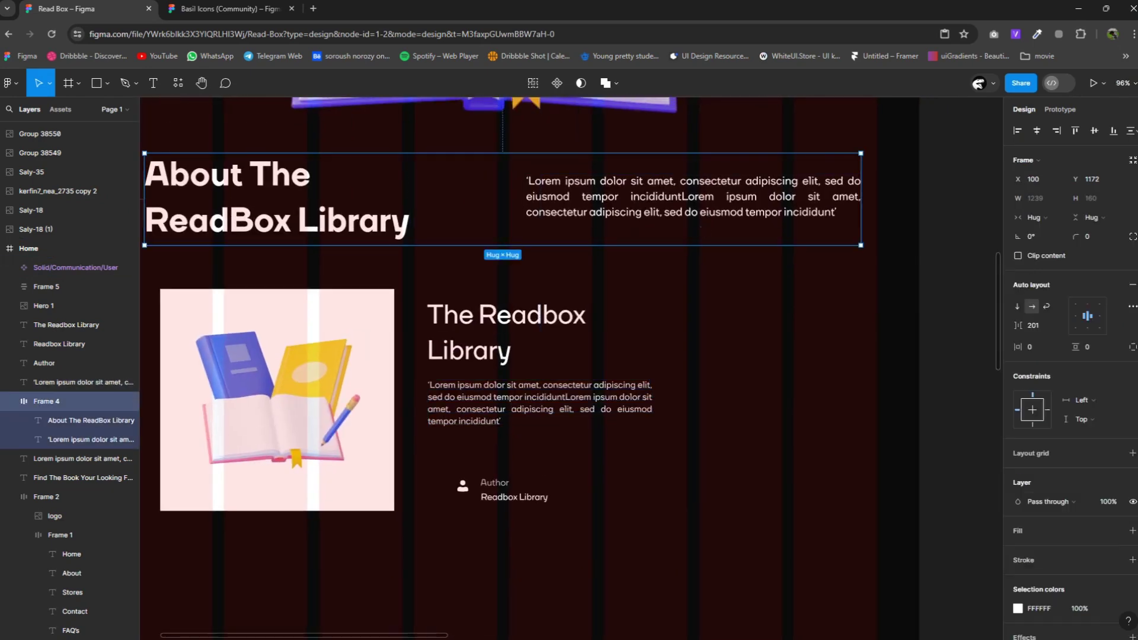
scroll(627, 514, down, 2)
drag(597, 474, 491, 421)
right_click(490, 422)
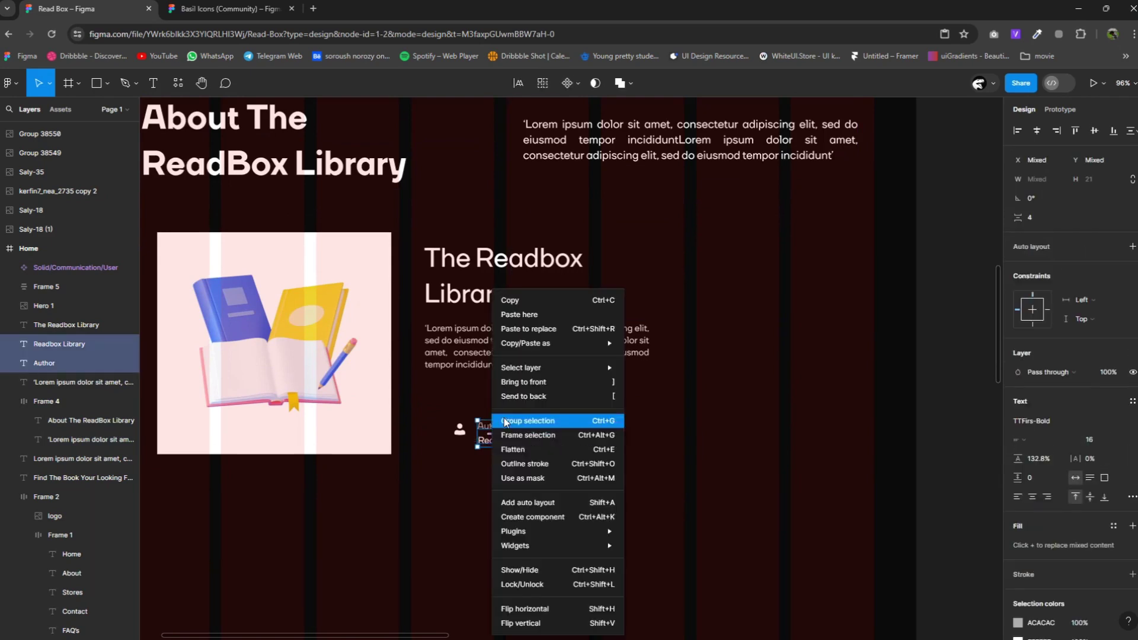
click(516, 434)
click(1126, 286)
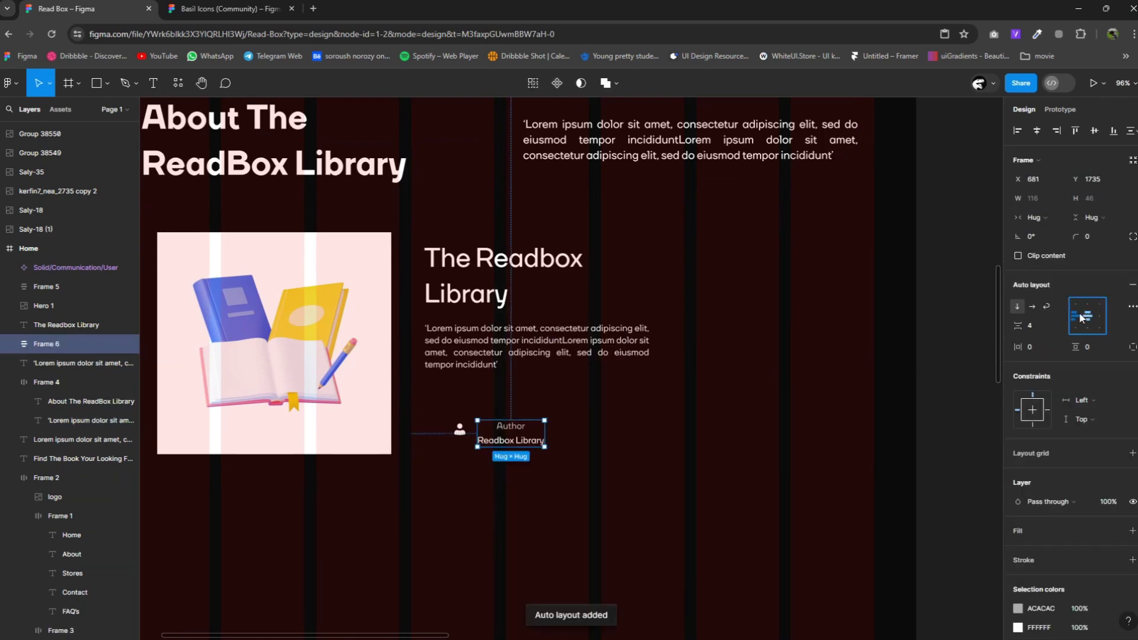
click(543, 457)
Frame the user icon with the labels in an auto-layout row and move it under the paragraph.
click(465, 432)
right_click(465, 432)
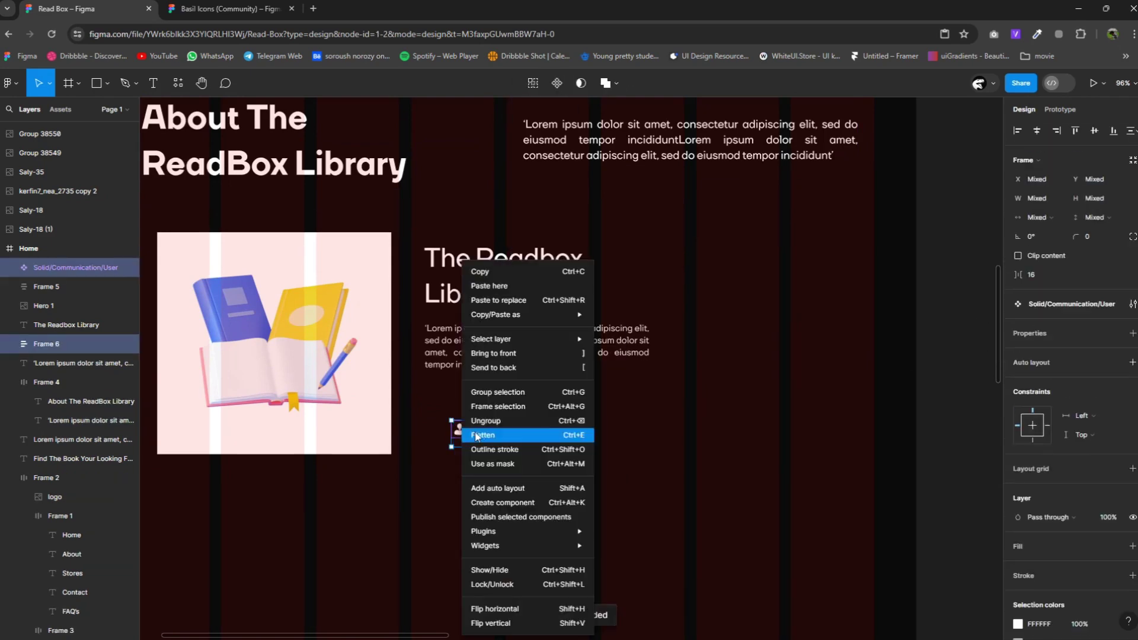
click(492, 409)
click(1132, 284)
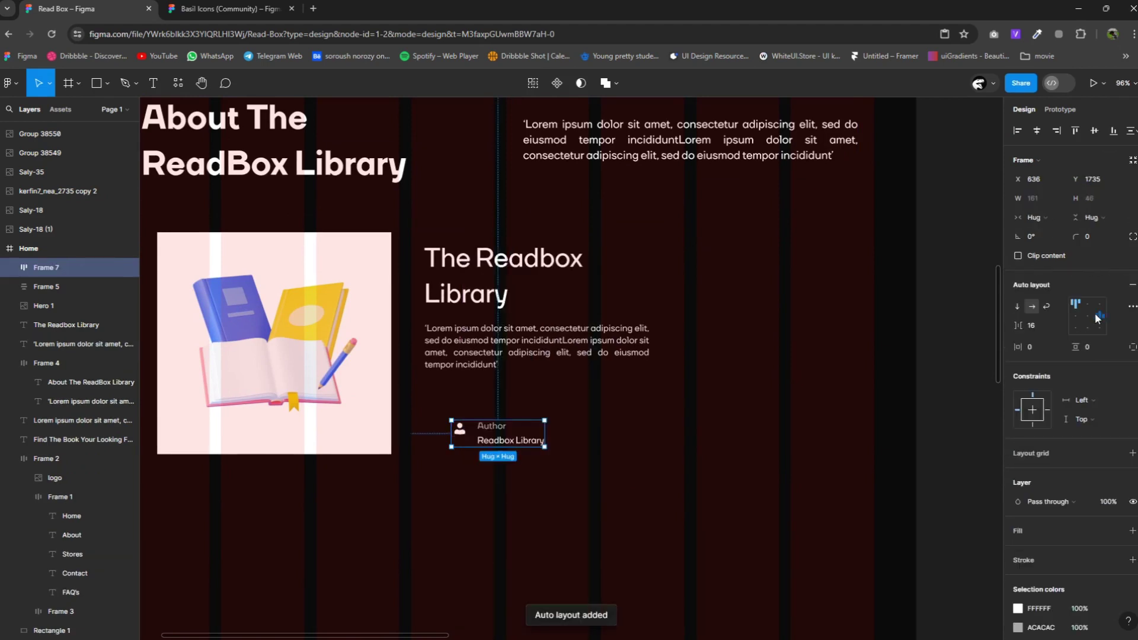
mouse_move(511, 446)
mouse_down()
mouse_move(485, 441)
mouse_move(572, 427)
mouse_up()
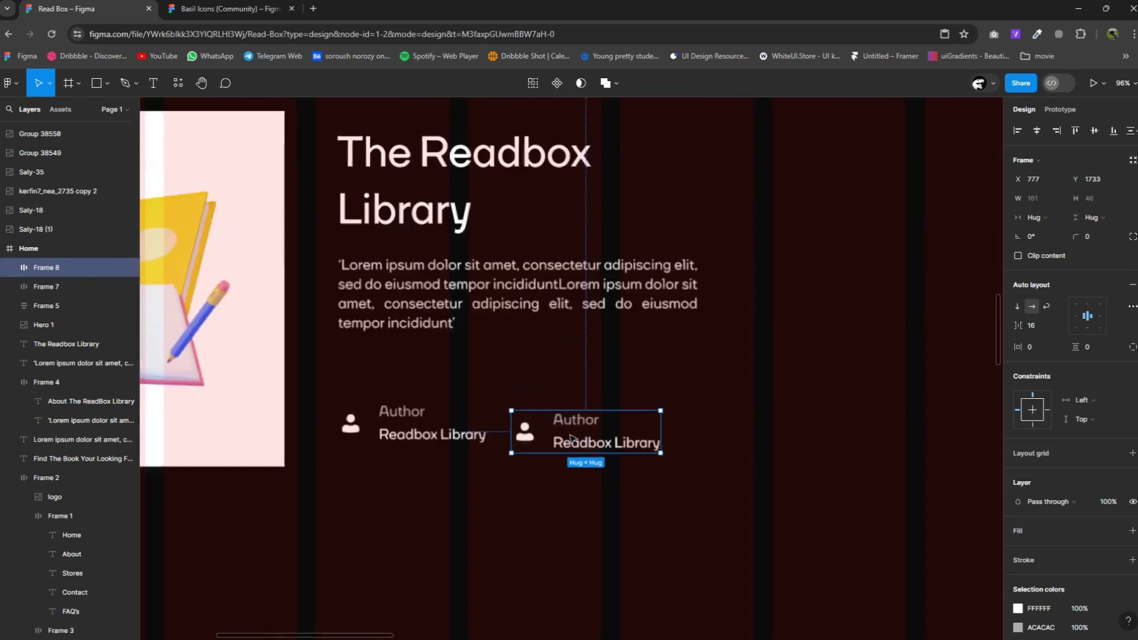
Retitle the duplicated stat block 'Total' over '380 Books' and return to the Basil Icons file.
scroll(571, 425, up, 5)
double_click(572, 422)
text(Total)
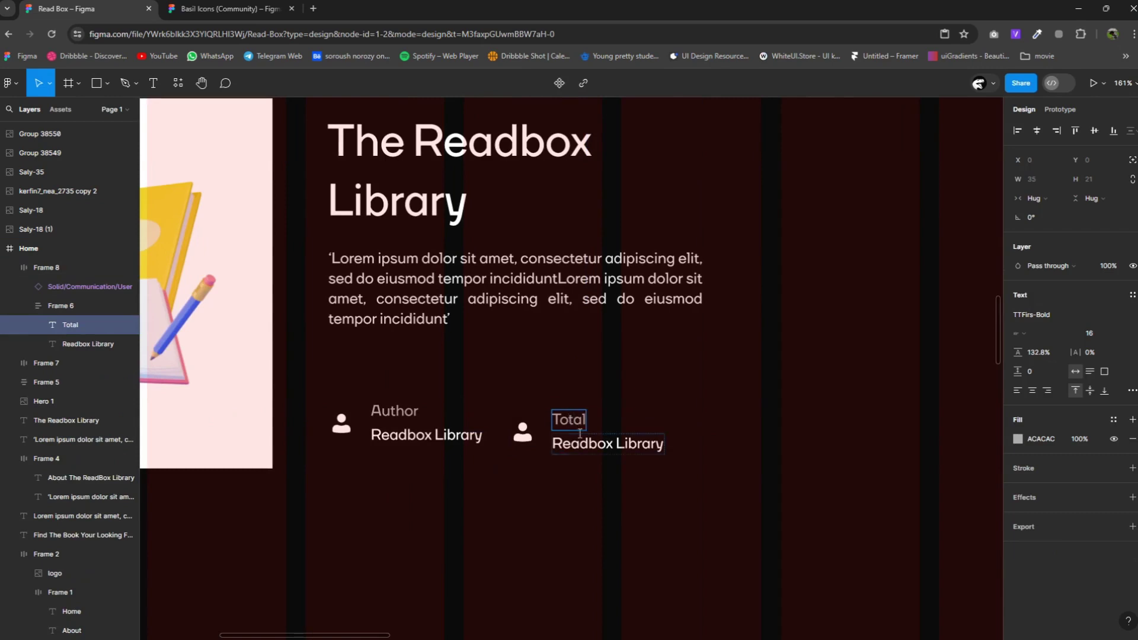
double_click(584, 442)
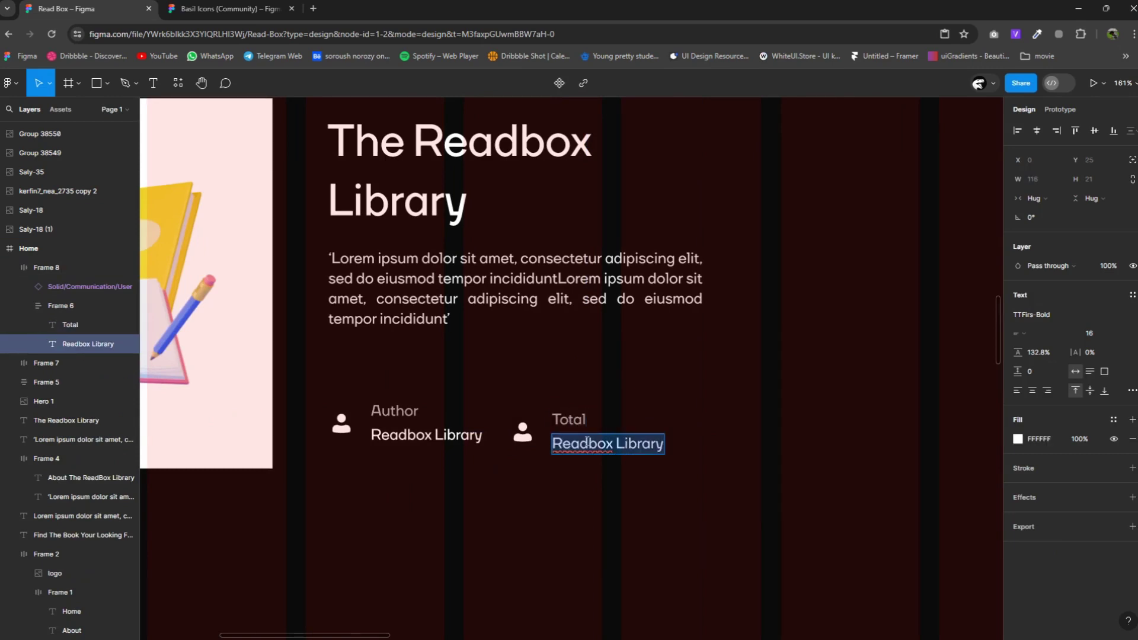
text(380)
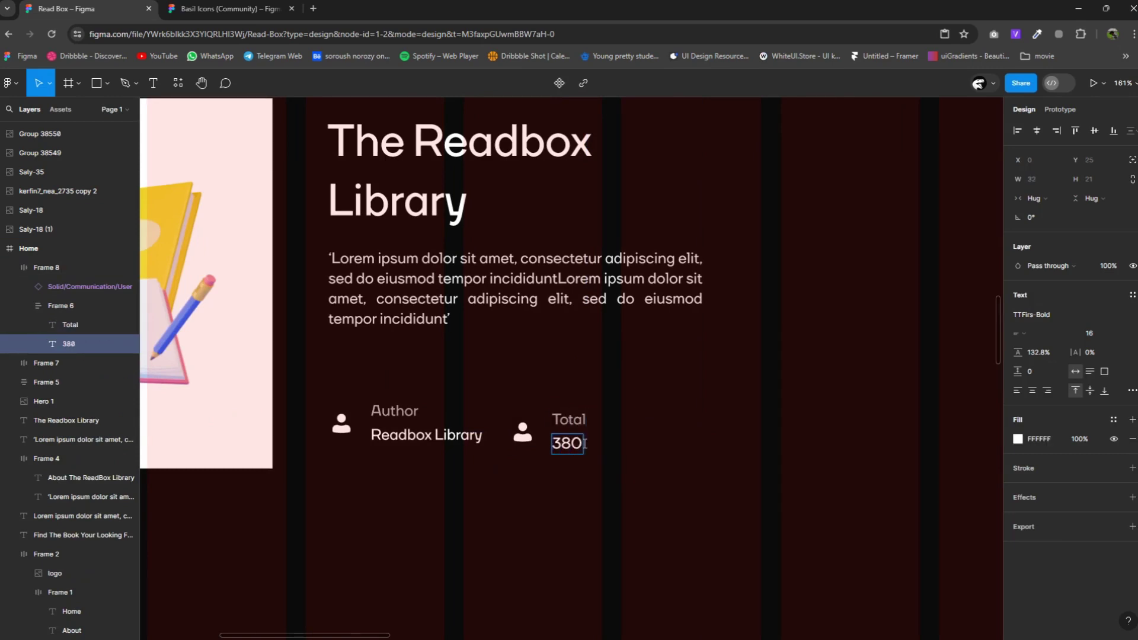
text( Books)
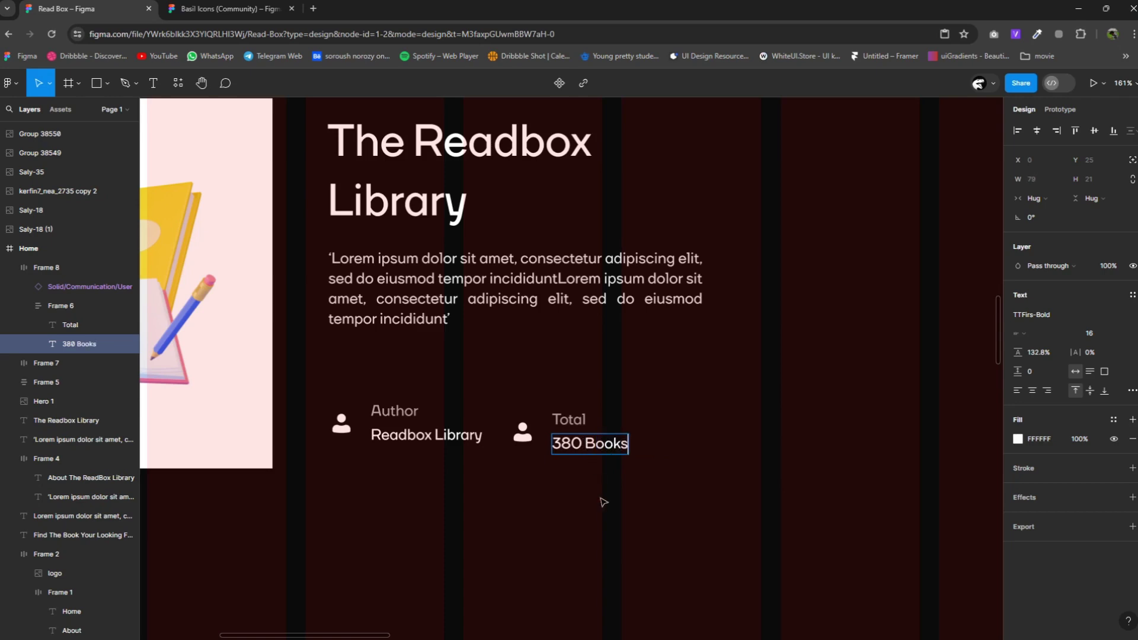
key(Escape)
click(228, 8)
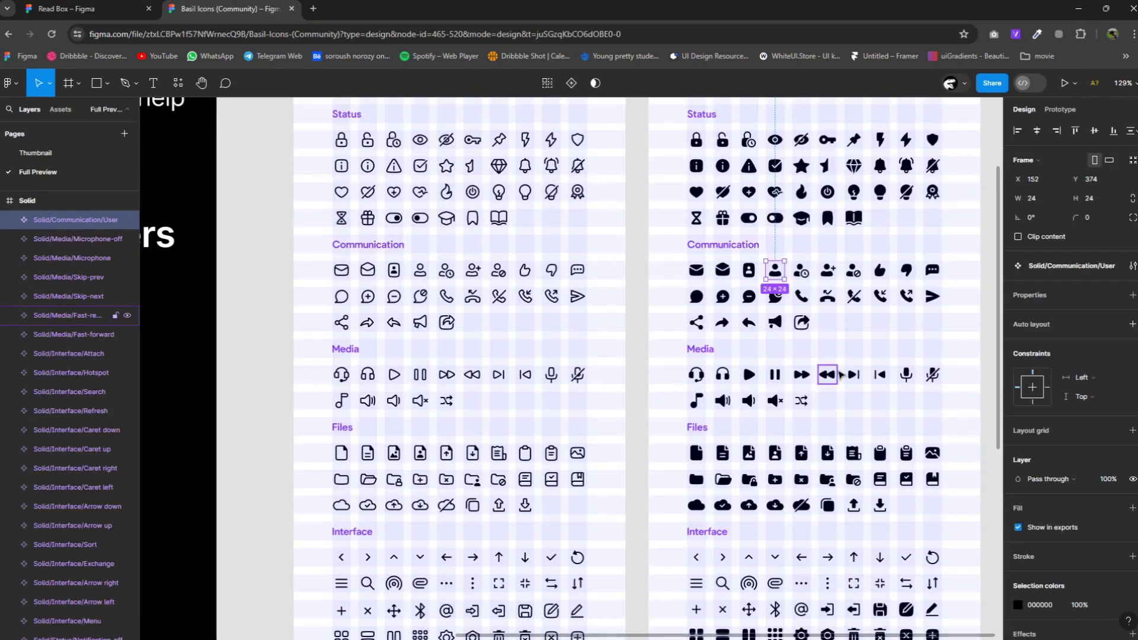
Copy the solid document icon from Basil Icons into the Read Box Total stat.
scroll(843, 379, down, 1)
scroll(847, 391, down, 2)
scroll(848, 406, down, 1)
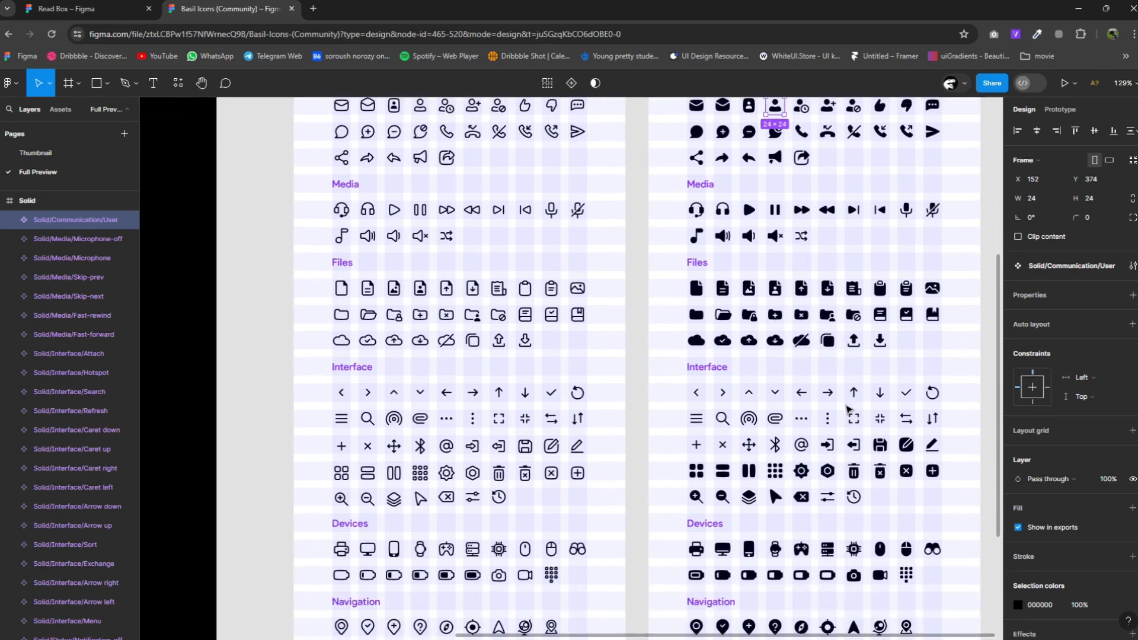
scroll(853, 444, down, 1)
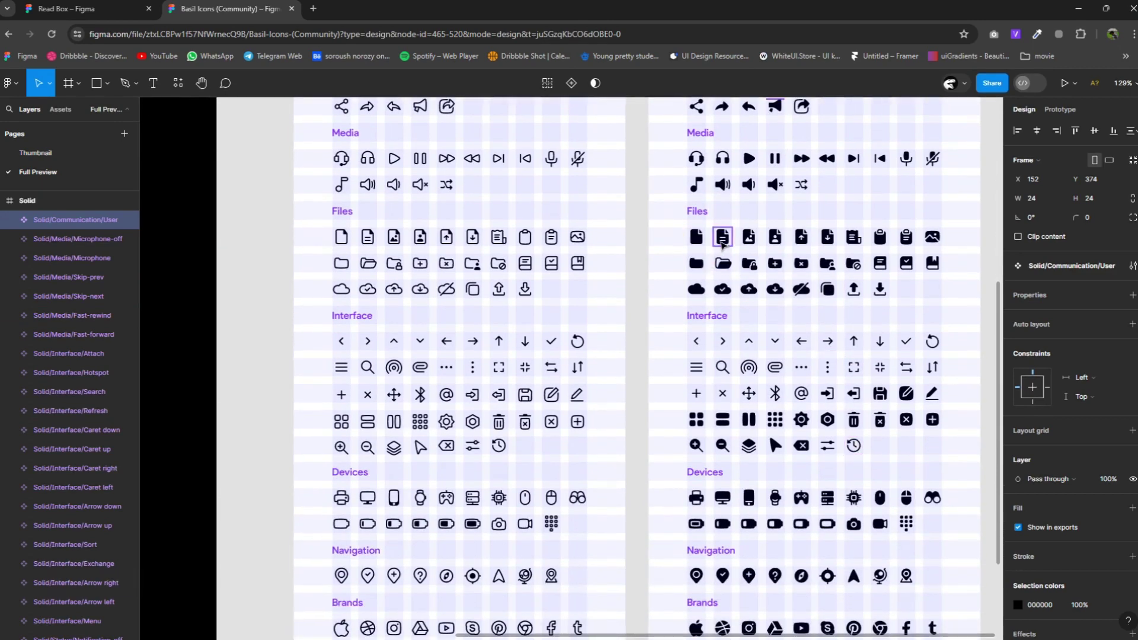
right_click(722, 243)
click(735, 247)
click(65, 9)
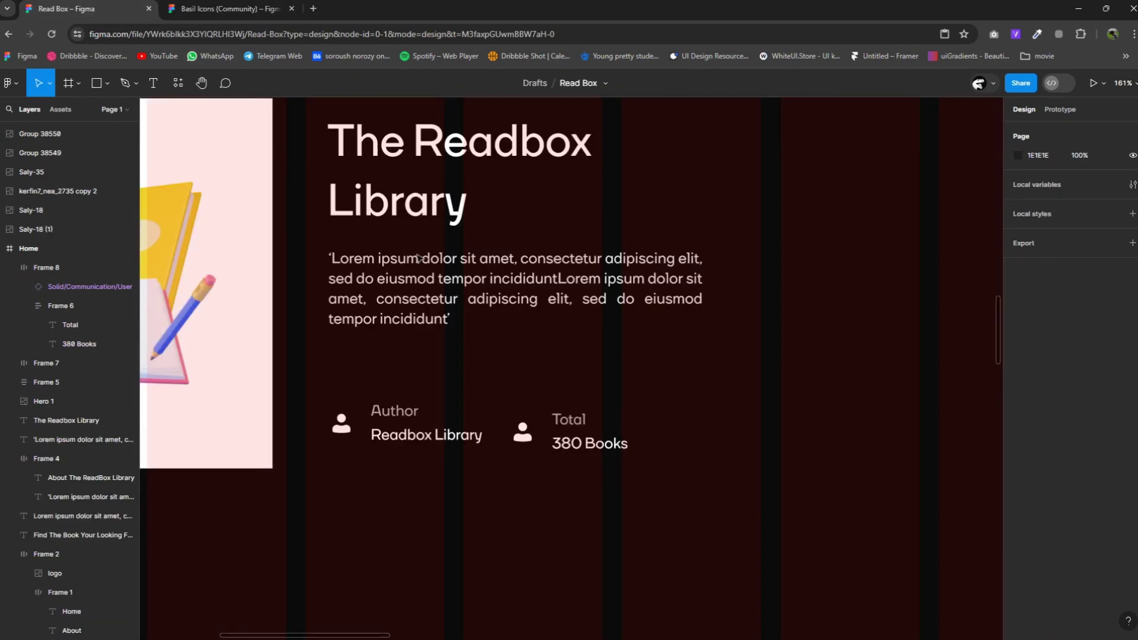
right_click(715, 435)
click(735, 270)
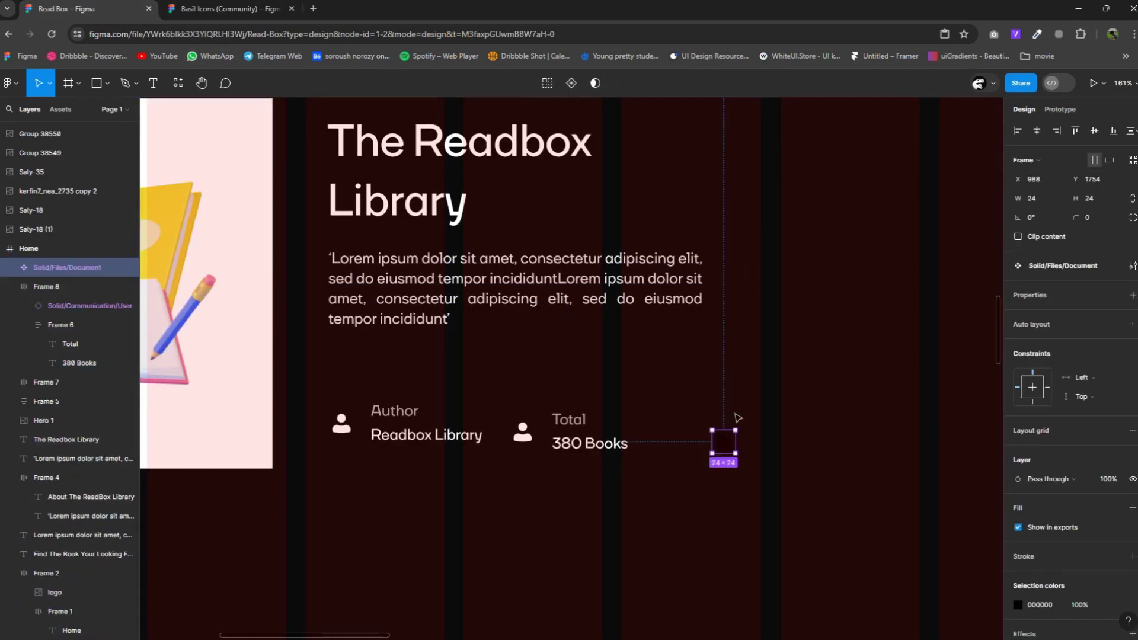
drag(719, 443, 634, 454)
Replace the user icon with the document icon, scaled to 29×29 and coloured white.
click(522, 435)
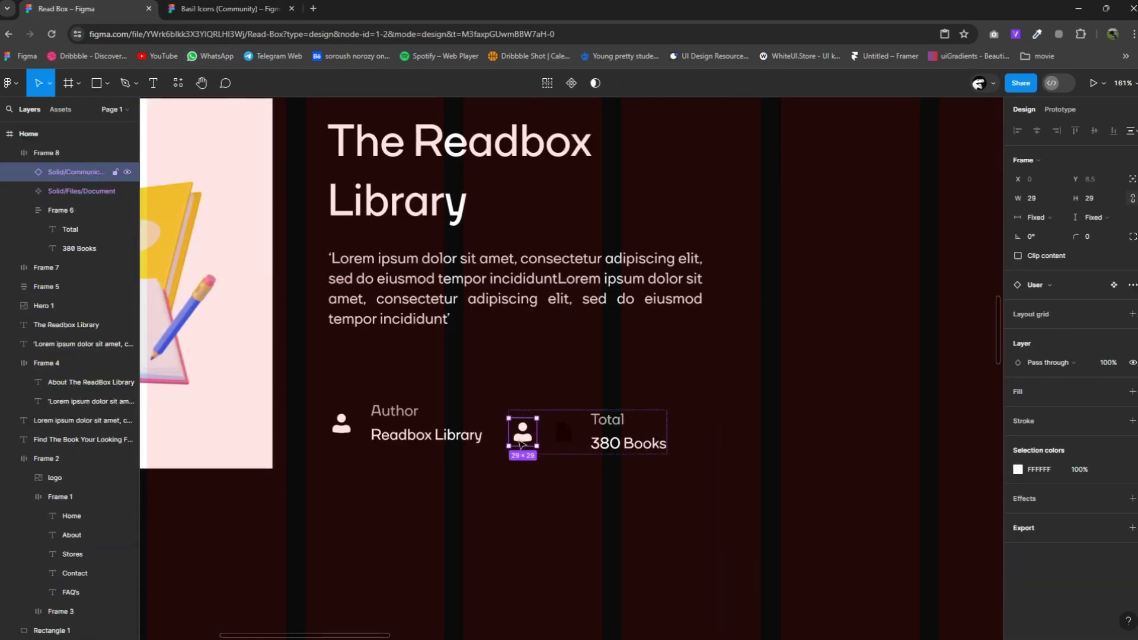
key(Delete)
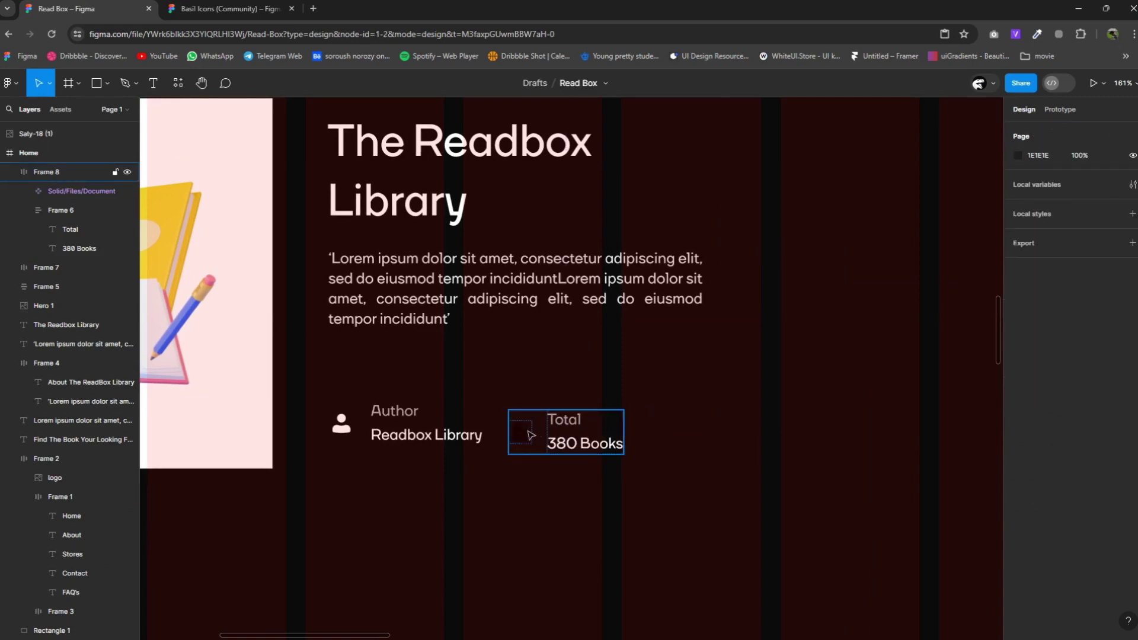
click(530, 435)
key(k)
drag(1031, 326, 1035, 325)
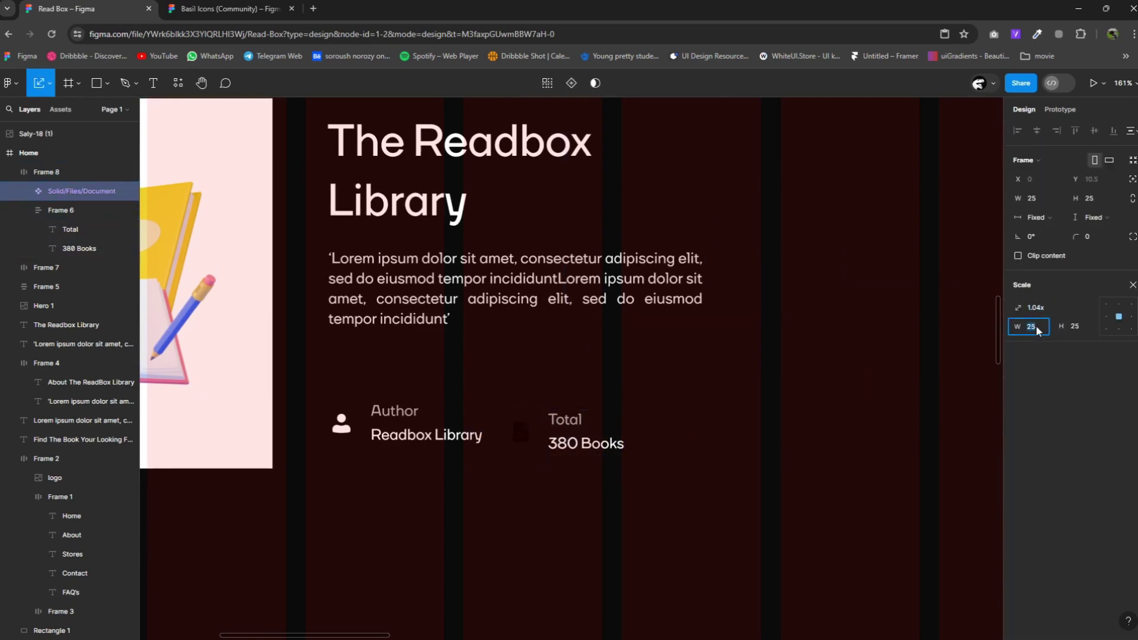
click(1132, 285)
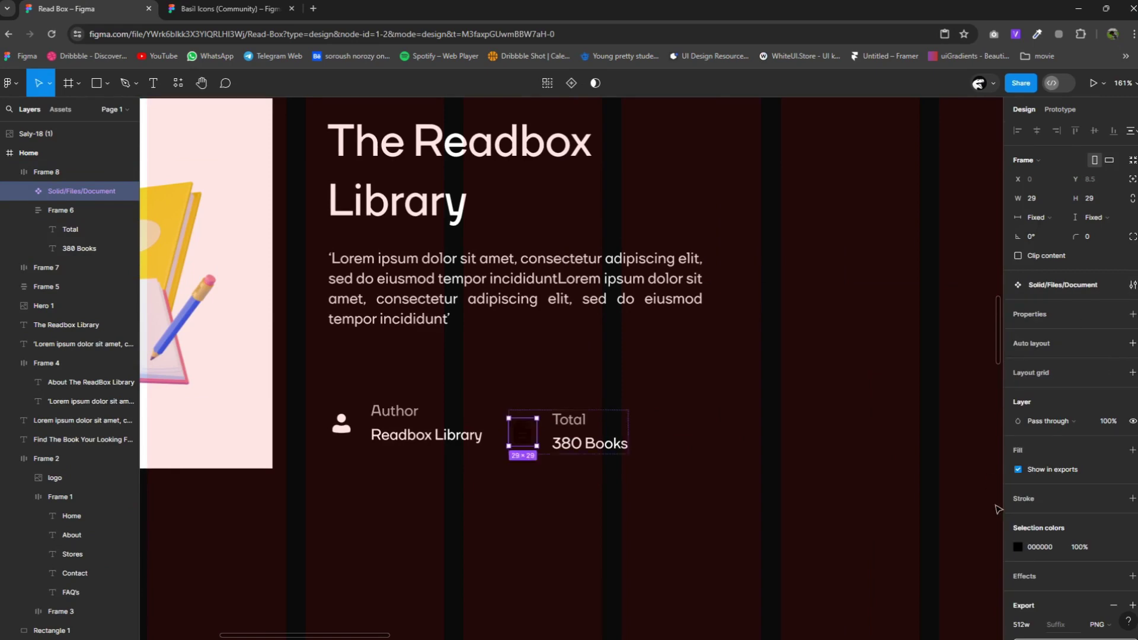
click(1018, 545)
Realign the Total stat block with the other stats and view at 100%.
click(742, 204)
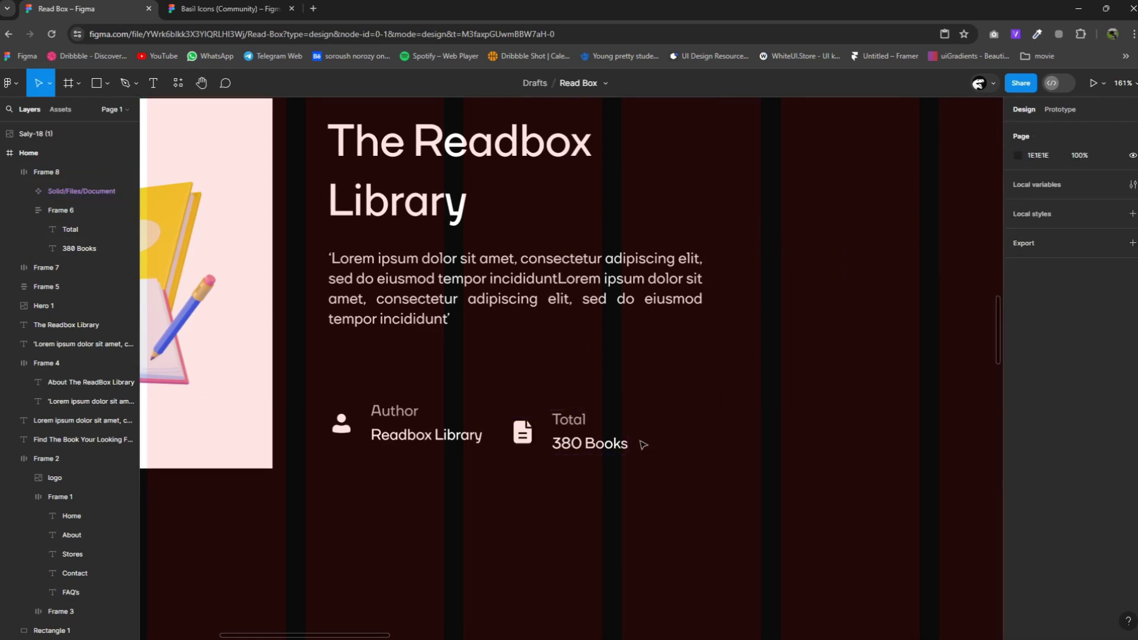
drag(576, 443, 583, 435)
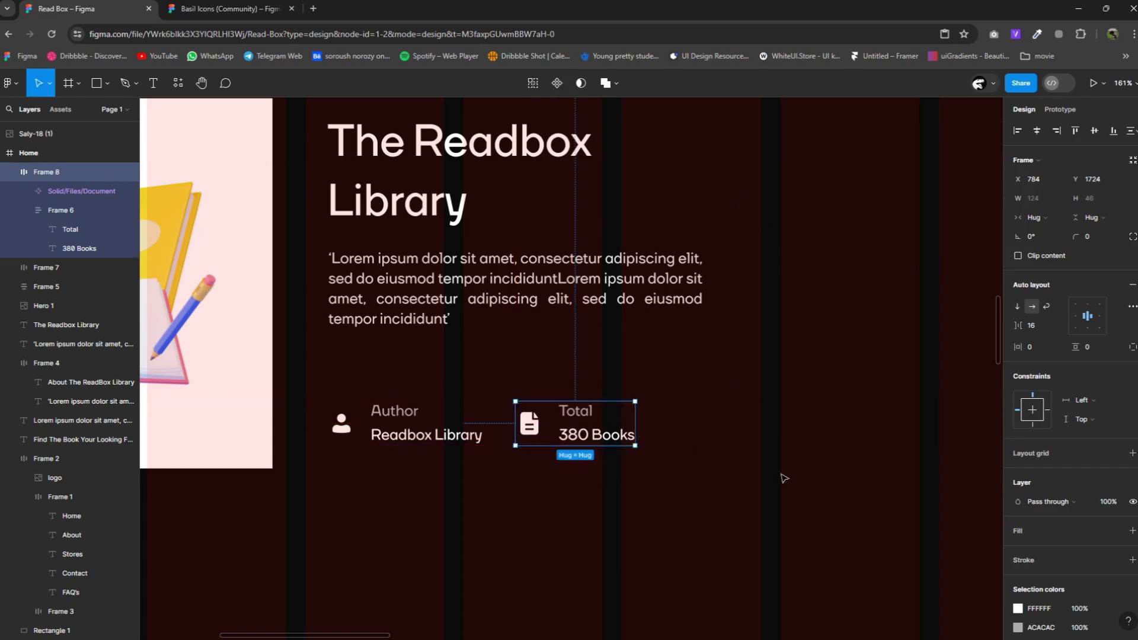
click(729, 446)
key(shift+0)
Duplicate The Readbox Library heading to the right of the stats and begin editing its text.
click(71, 325)
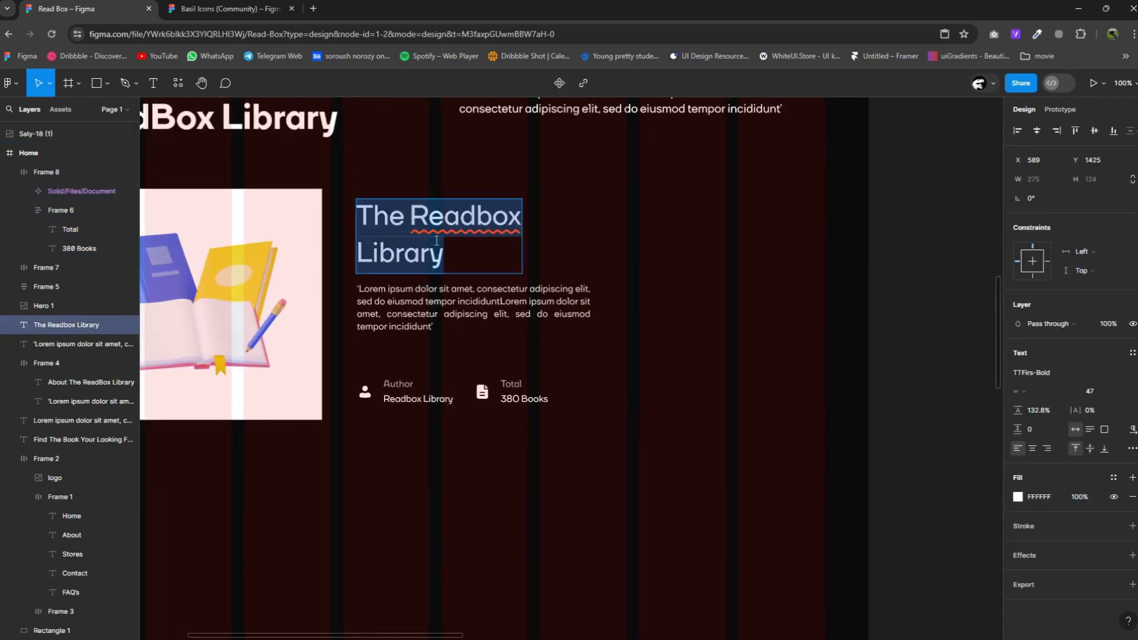
drag(454, 235, 729, 357)
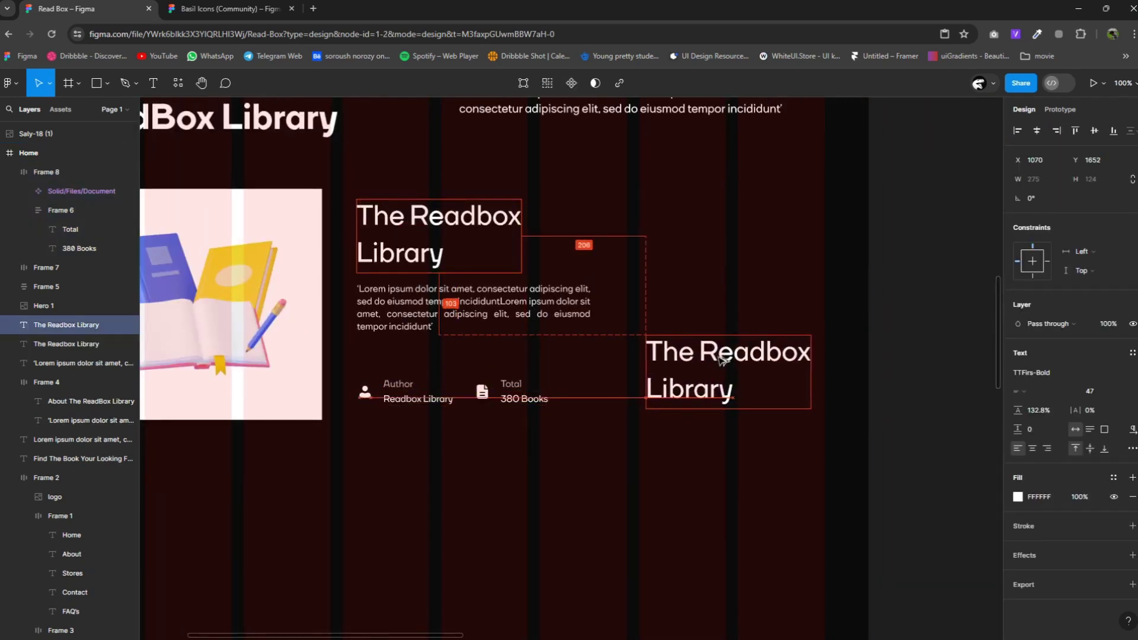
double_click(727, 355)
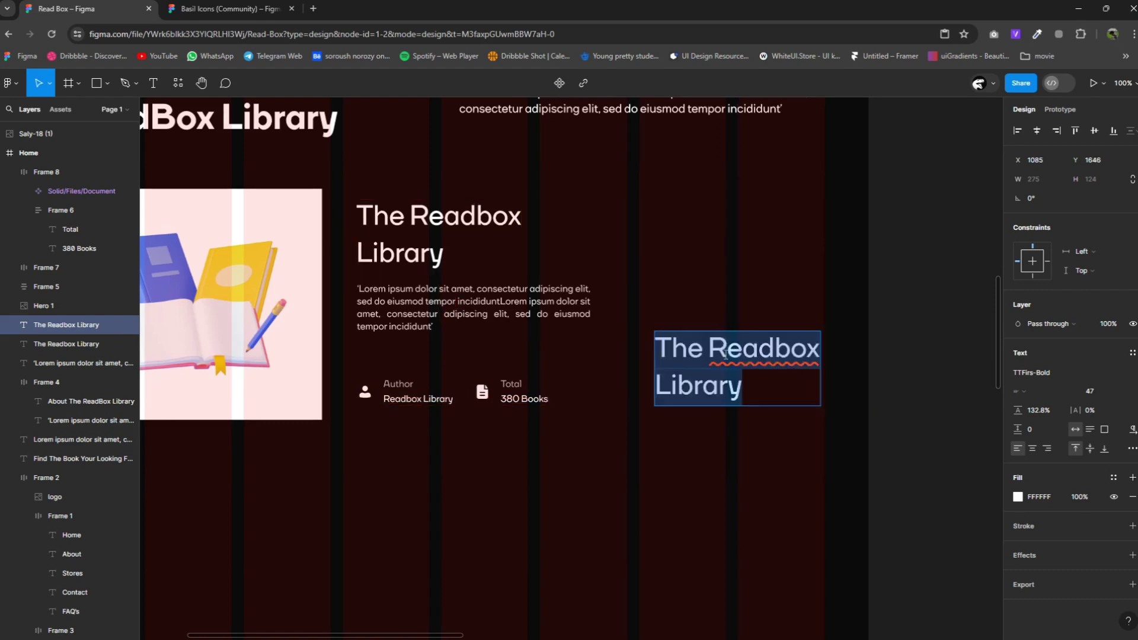
Type a “ quotation mark over the duplicated title and enlarge its font size well past 60.
text(“)
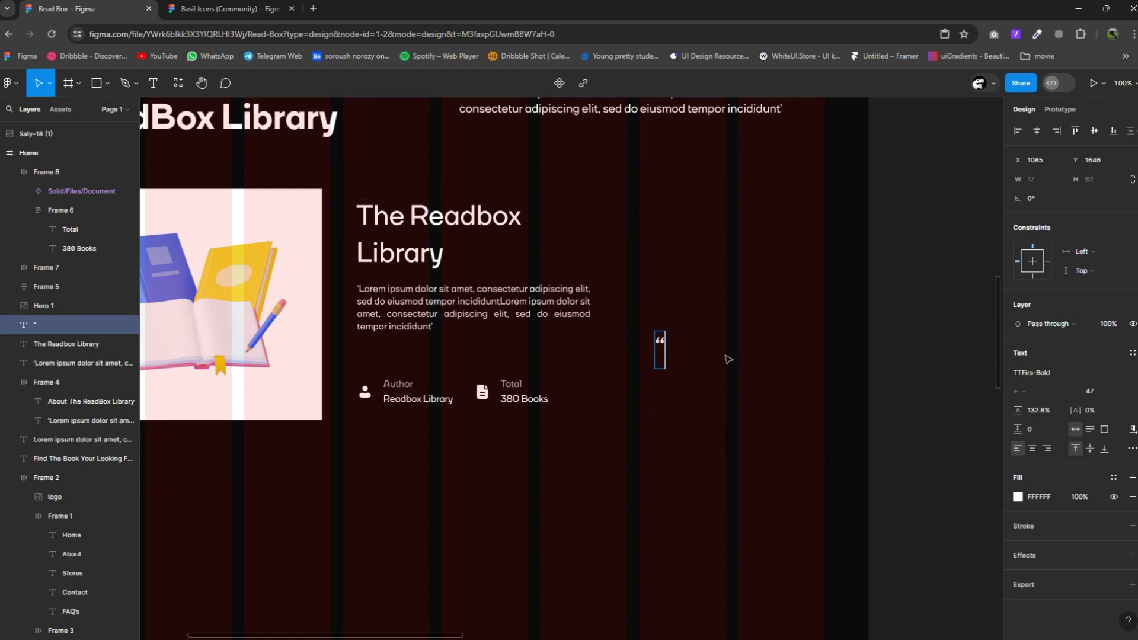
key(Escape)
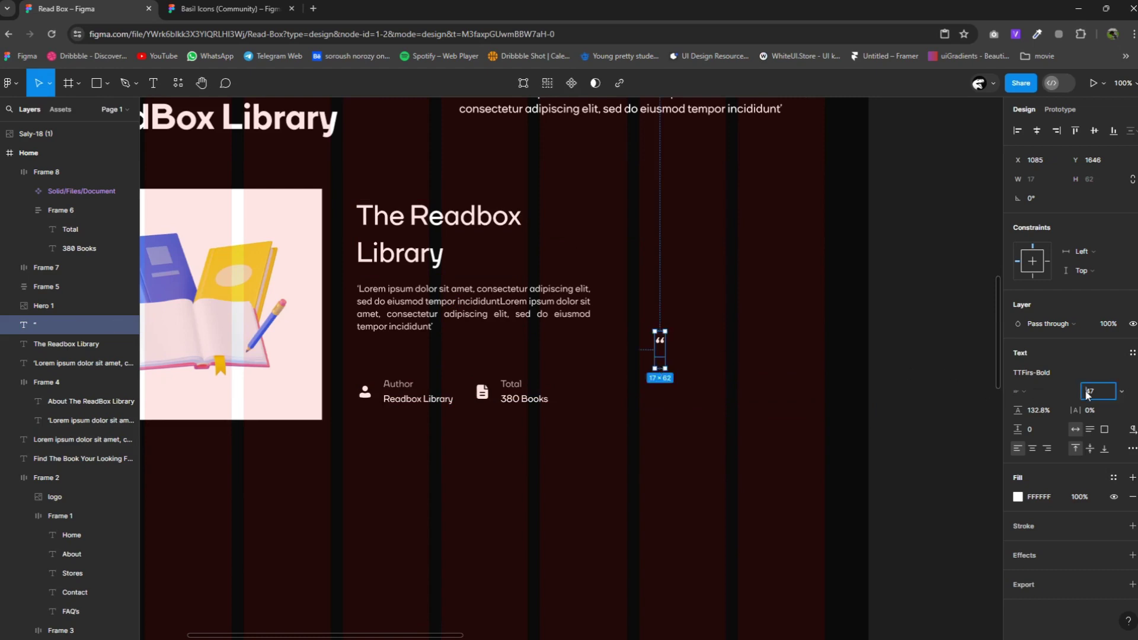
text(60)
key(Return)
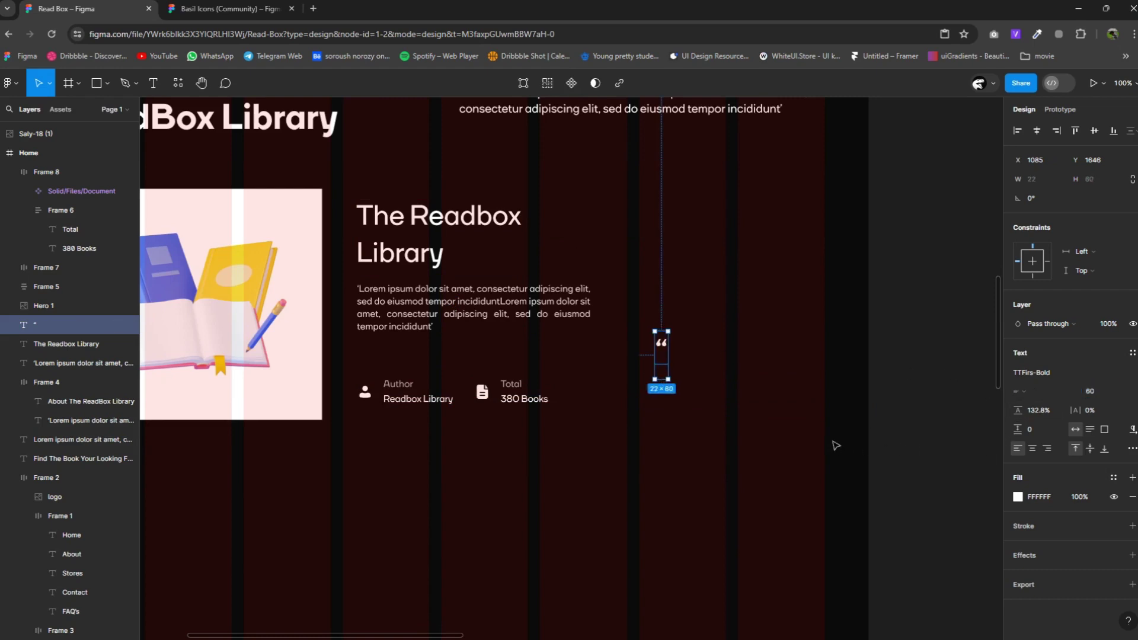
click(1092, 396)
text(0)
key(Return)
scroll(907, 409, down, 3)
scroll(711, 415, down, 3)
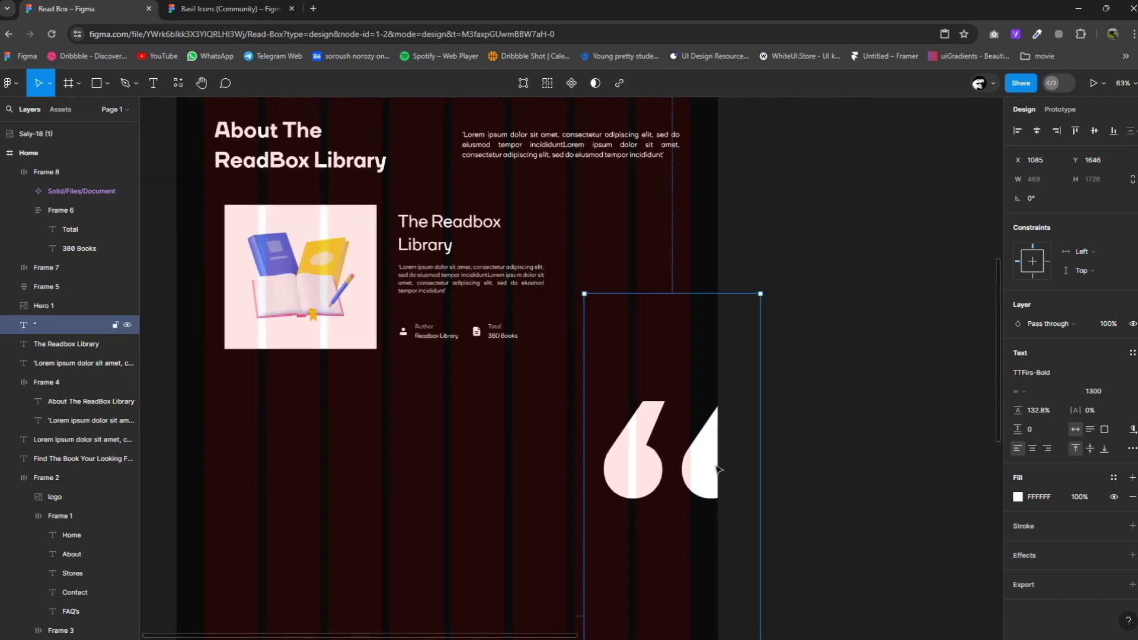
scroll(717, 470, down, 3)
Scale the quotation mark down proportionally with the Scale tool (K).
key(k)
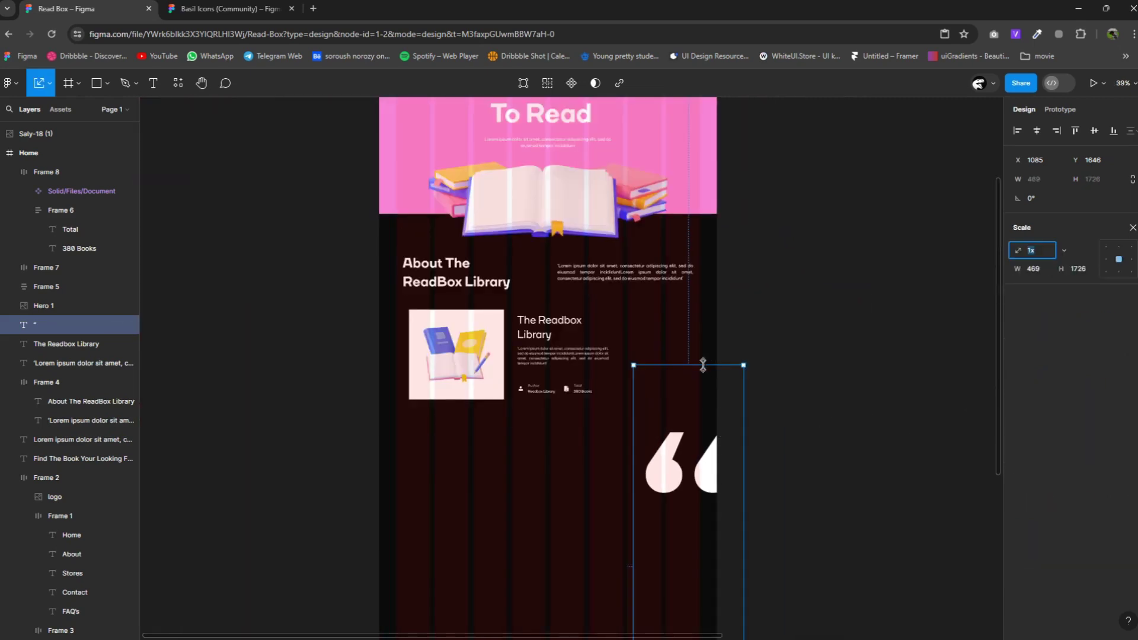
mouse_move(703, 364)
mouse_down()
mouse_move(703, 573)
mouse_move(681, 375)
mouse_up()
scroll(682, 375, up, 1)
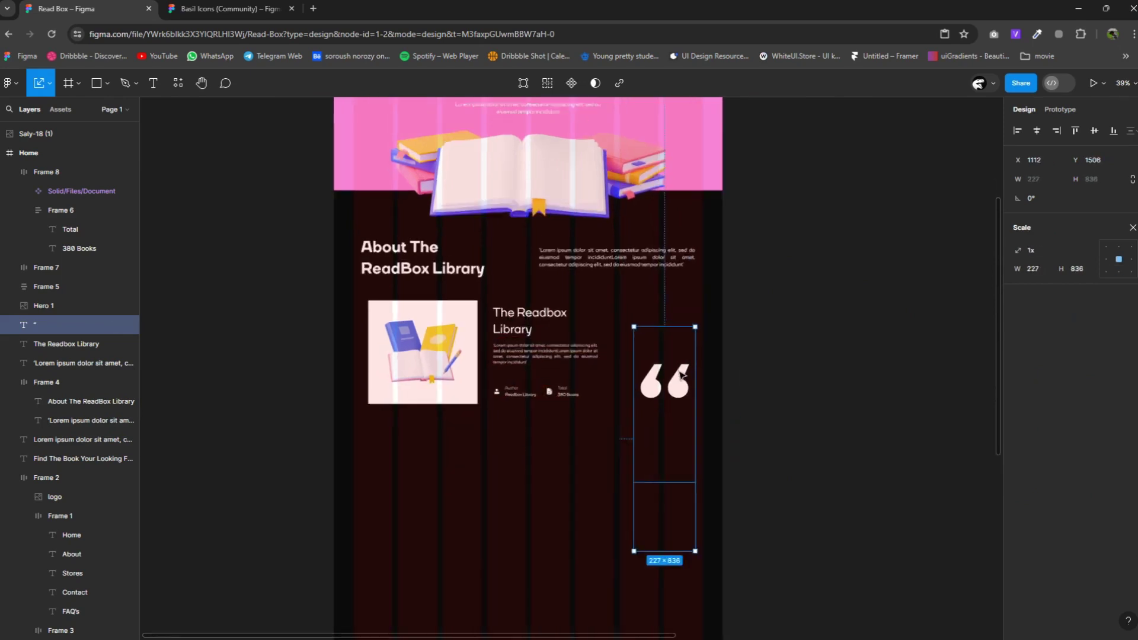
scroll(681, 375, up, 2)
scroll(665, 500, down, 2)
drag(677, 603, 678, 592)
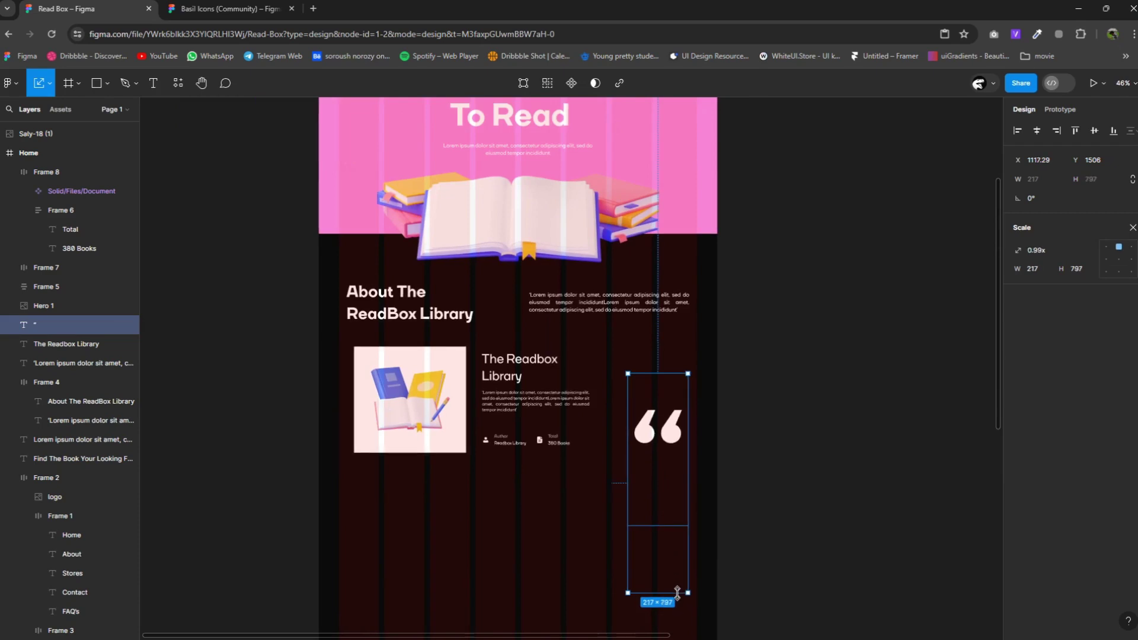
Trim the quote's text box from cap height to baseline and shrink it to 217×131.
click(1133, 227)
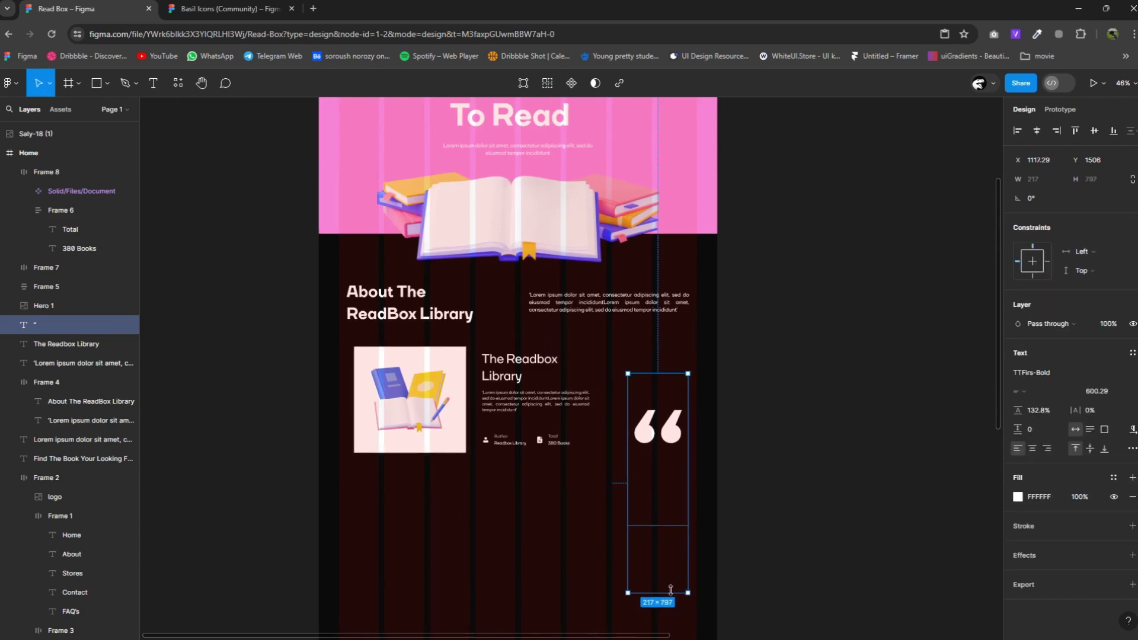
drag(666, 592, 666, 456)
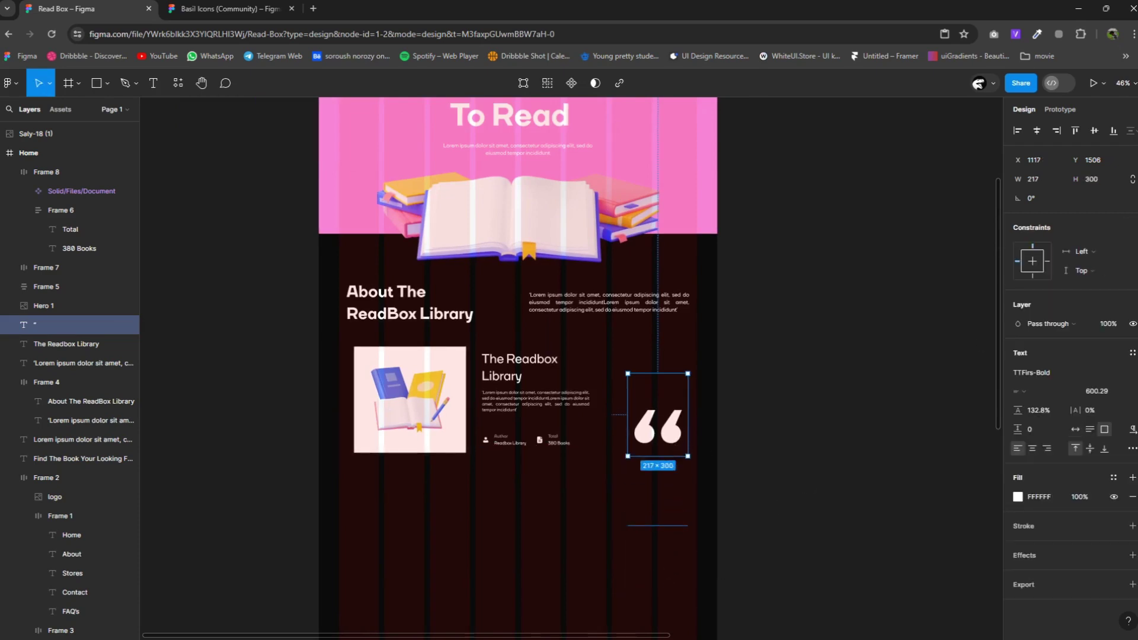
click(1131, 449)
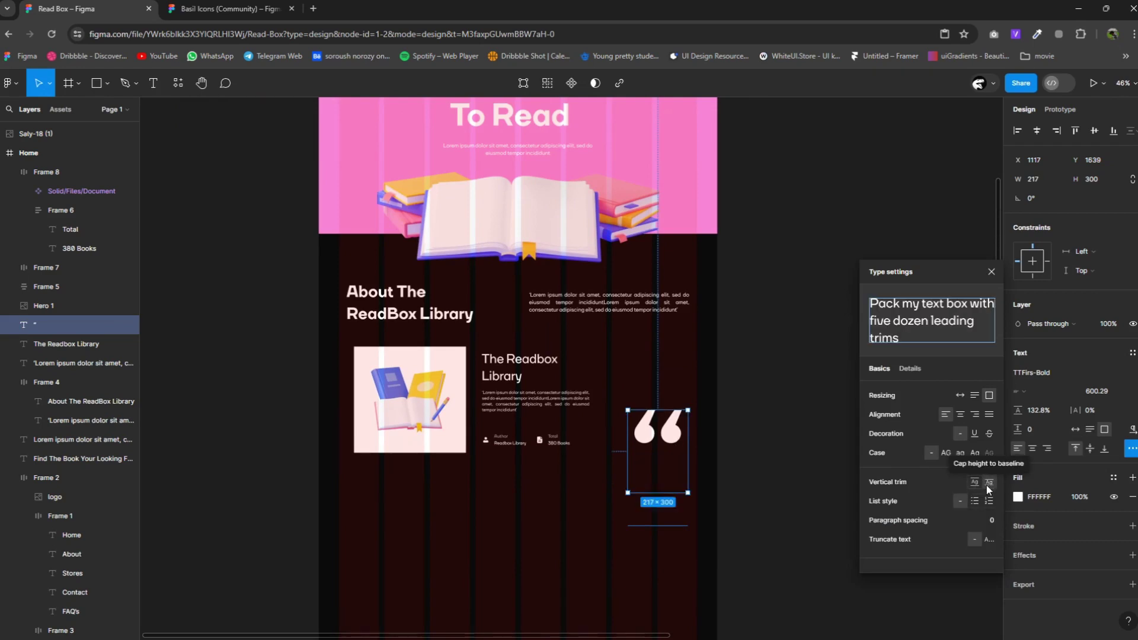
click(986, 485)
drag(674, 457, 676, 446)
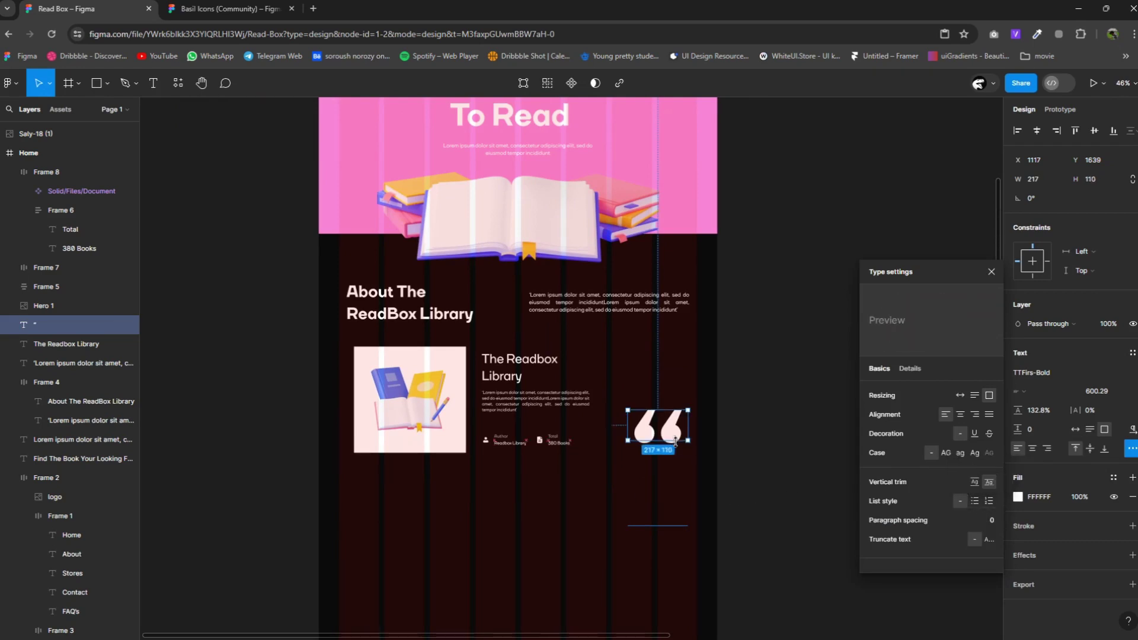
click(738, 442)
ctrl+scroll(711, 447, up, 5)
Wrap the quote mark in a new auto-layout frame, Frame 9.
click(622, 415)
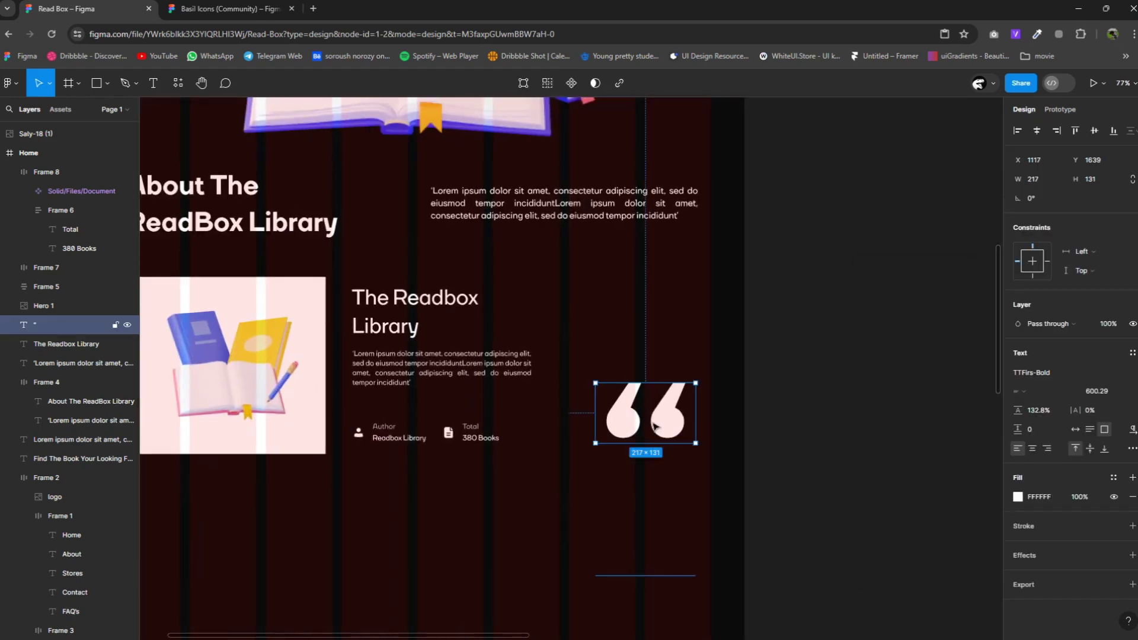
right_click(648, 414)
click(677, 436)
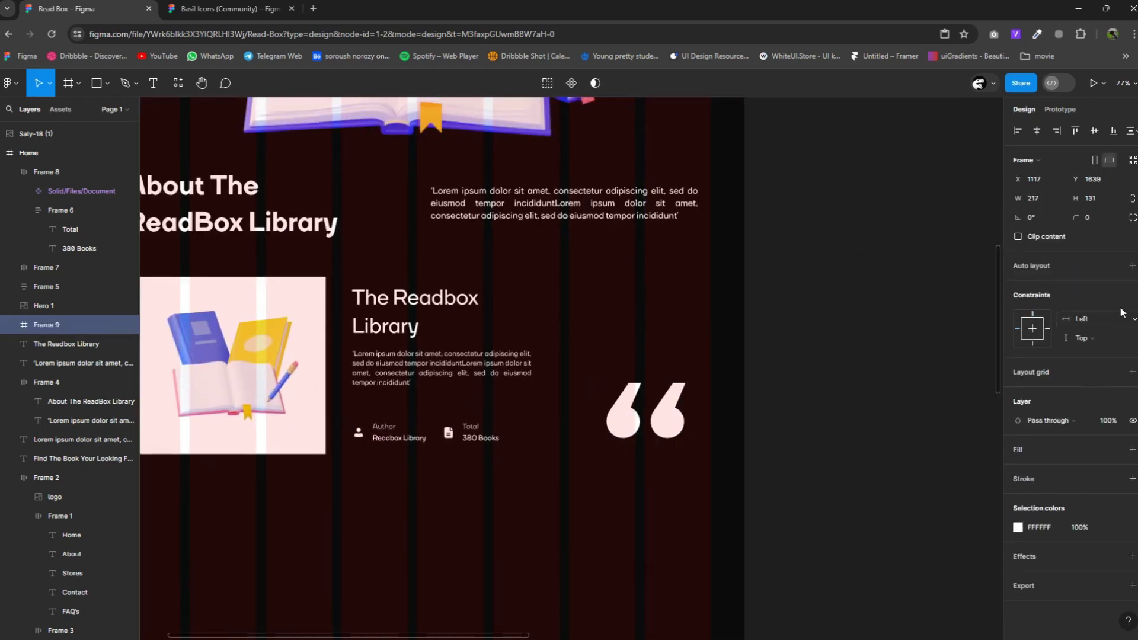
click(1132, 266)
Make Frame 9 386 tall, align it top-centre, and add 335 top padding.
drag(660, 368, 660, 277)
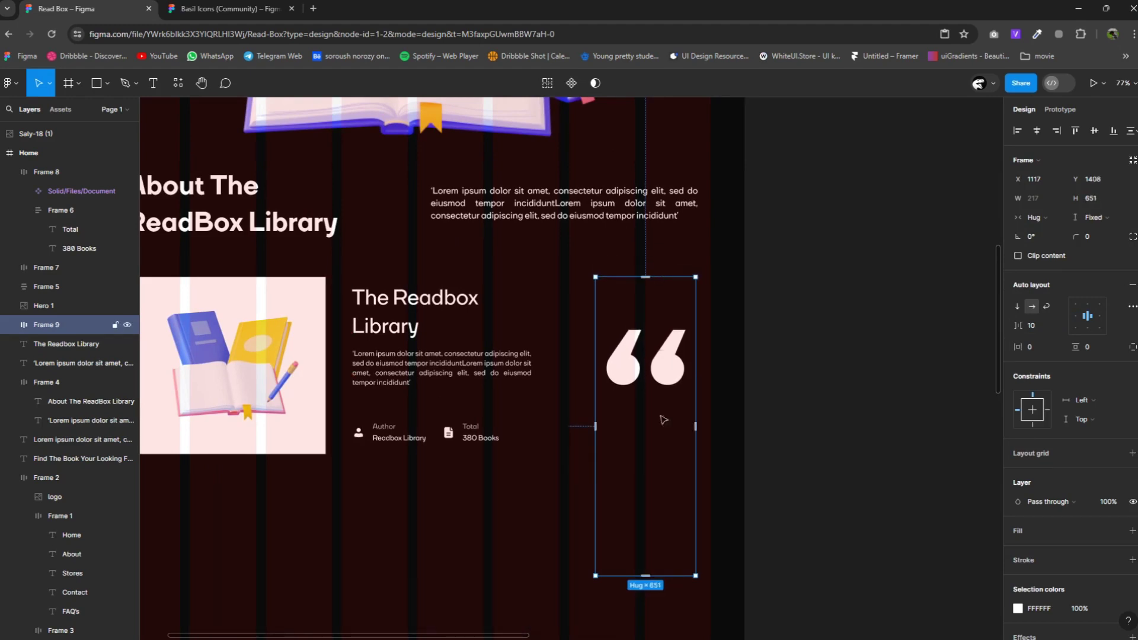
drag(650, 574, 657, 453)
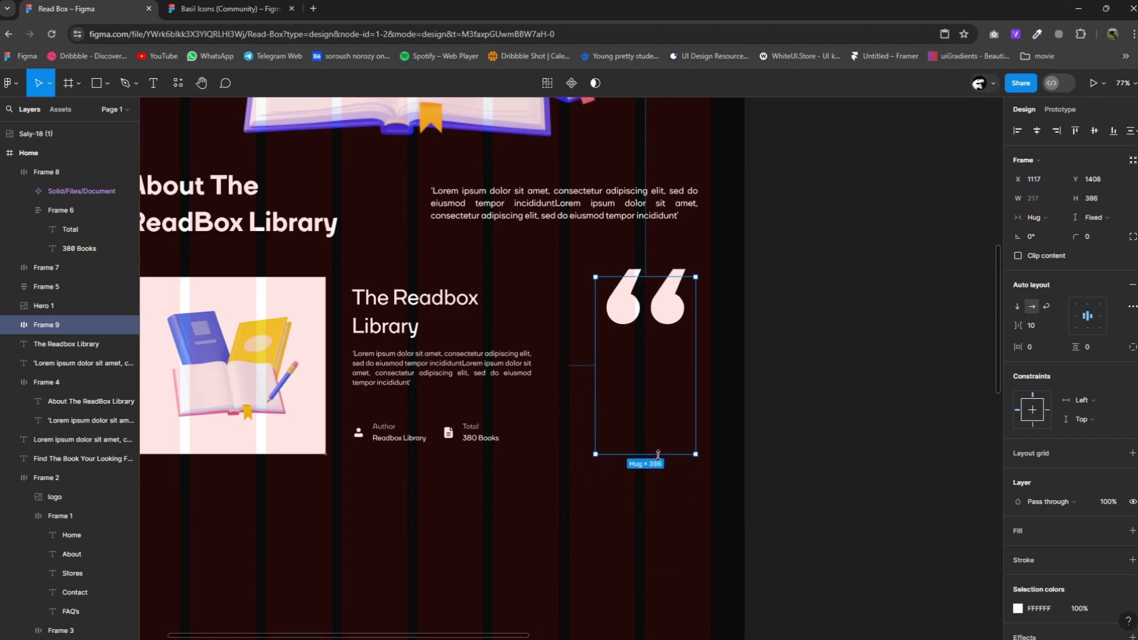
click(1089, 327)
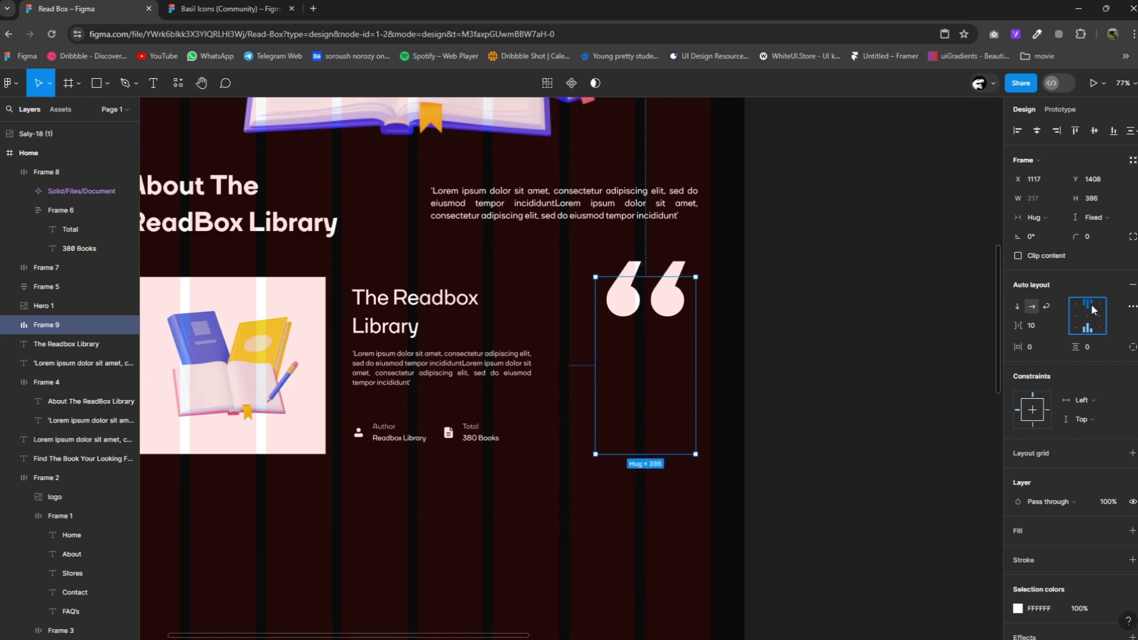
click(1091, 307)
drag(1070, 352, 146, 273)
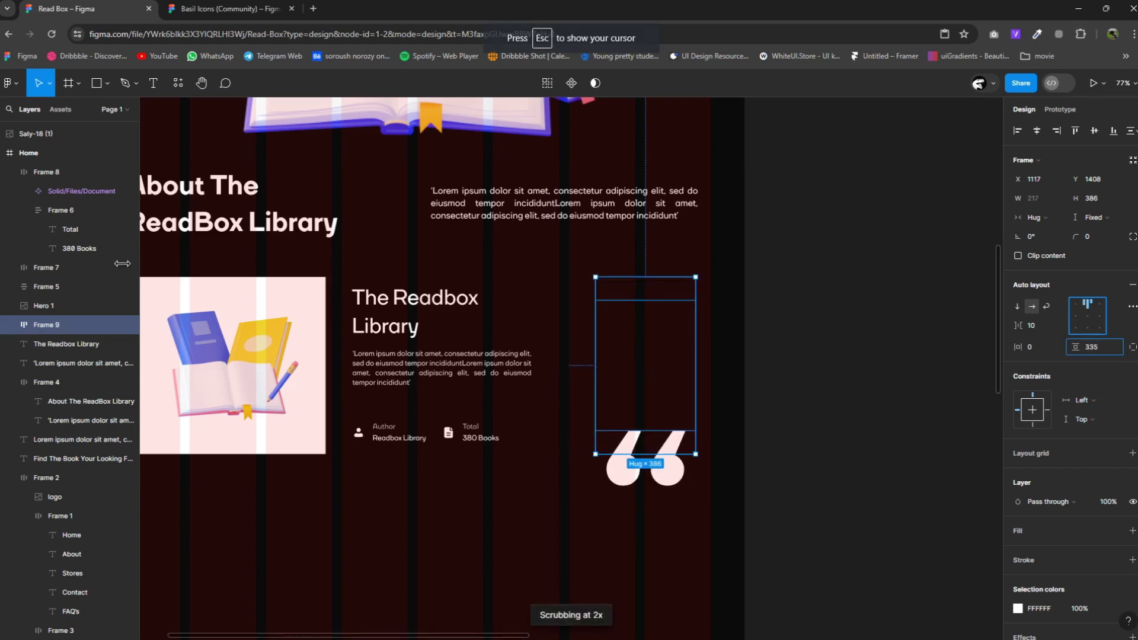
drag(147, 273, 67, 248)
click(797, 548)
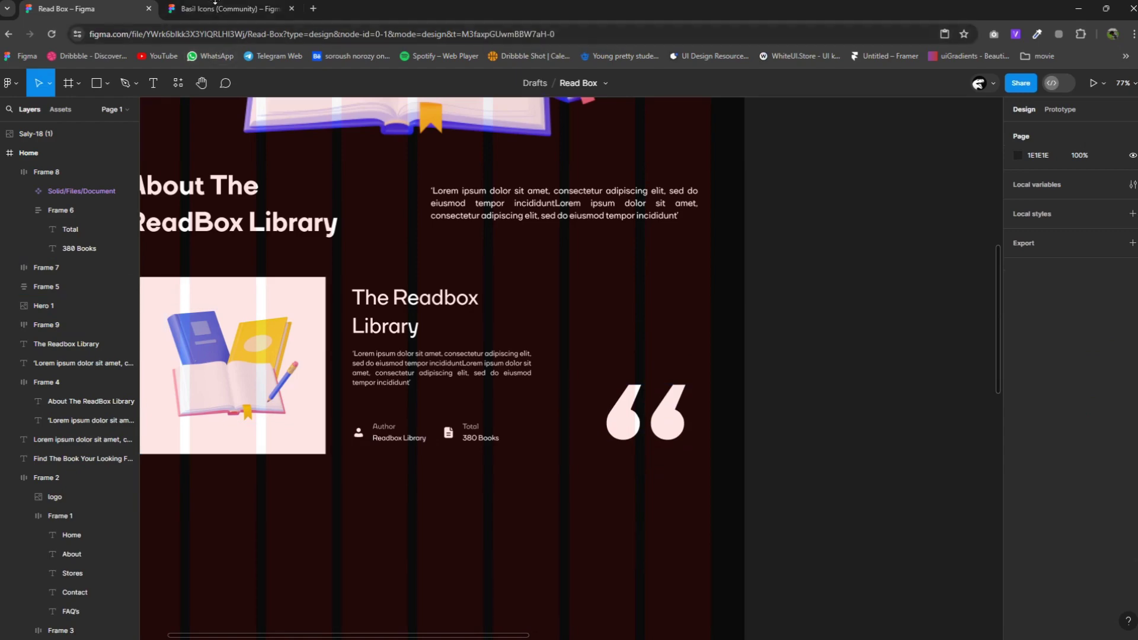
Copy the Solid/Interface/Arrow right icon from the Basil Icons file.
click(222, 9)
scroll(699, 337, up, 2)
scroll(681, 297, up, 3)
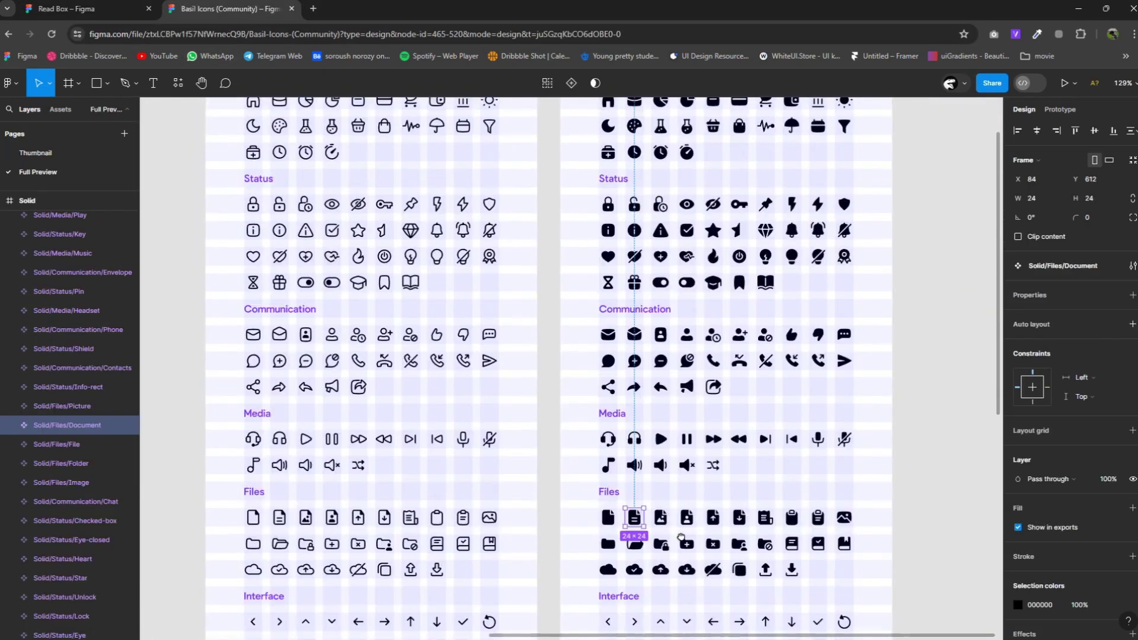
scroll(658, 249, up, 2)
scroll(632, 183, down, 4)
scroll(631, 184, down, 3)
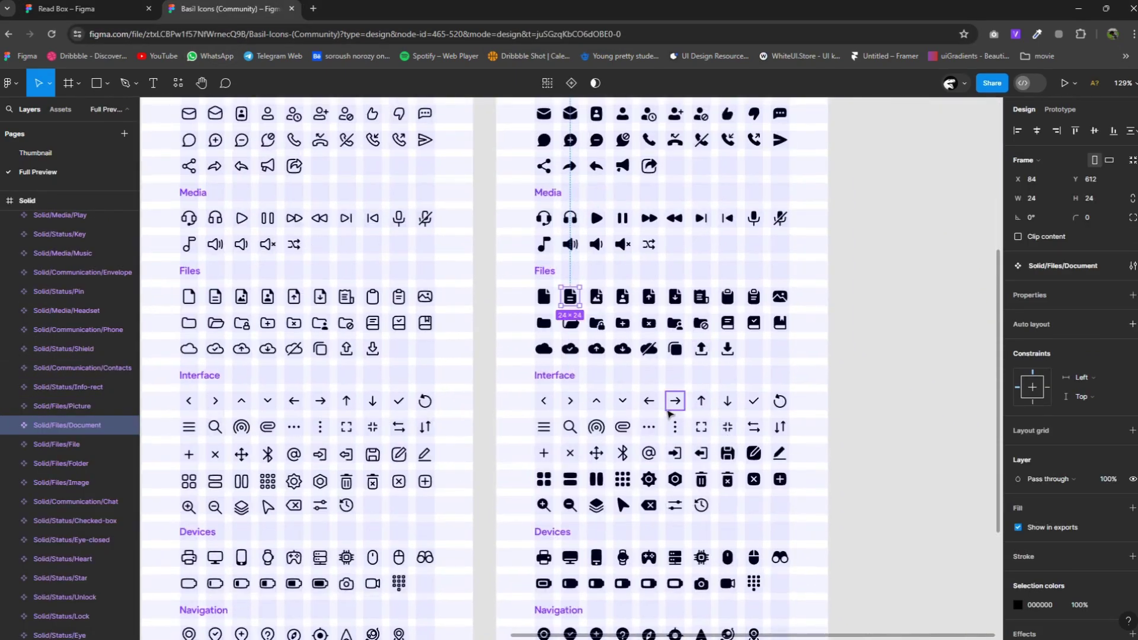
click(675, 402)
right_click(675, 401)
click(689, 300)
Paste the arrow icon onto the Read Box design canvas.
click(89, 9)
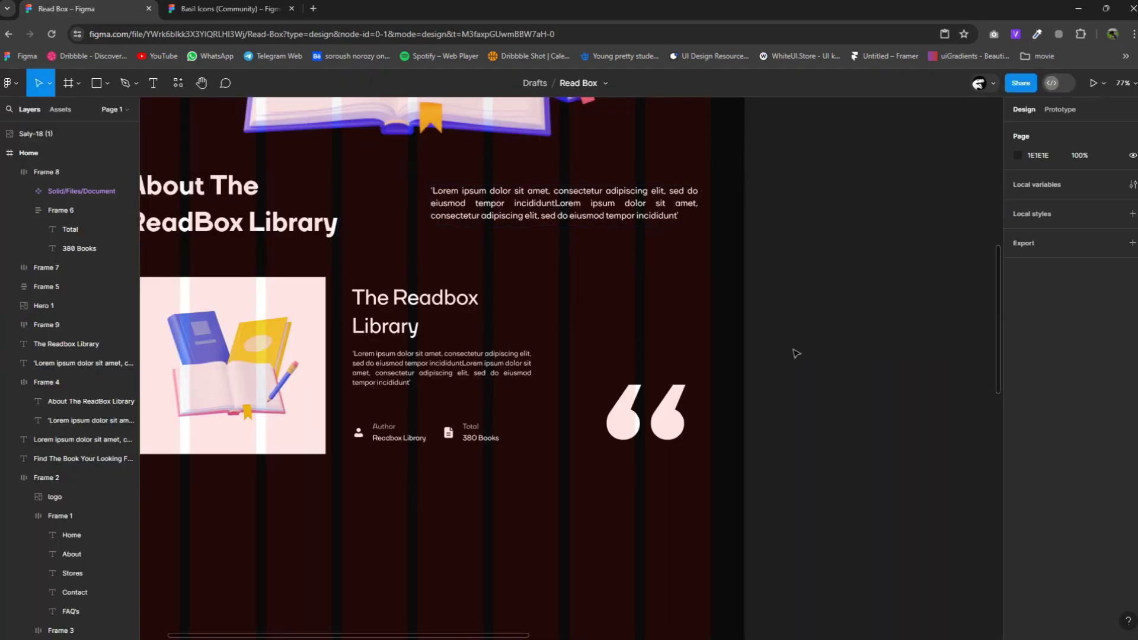
right_click(797, 347)
click(821, 354)
Place the arrow above the quote mark, moving Frame 9 further down.
drag(807, 353, 671, 266)
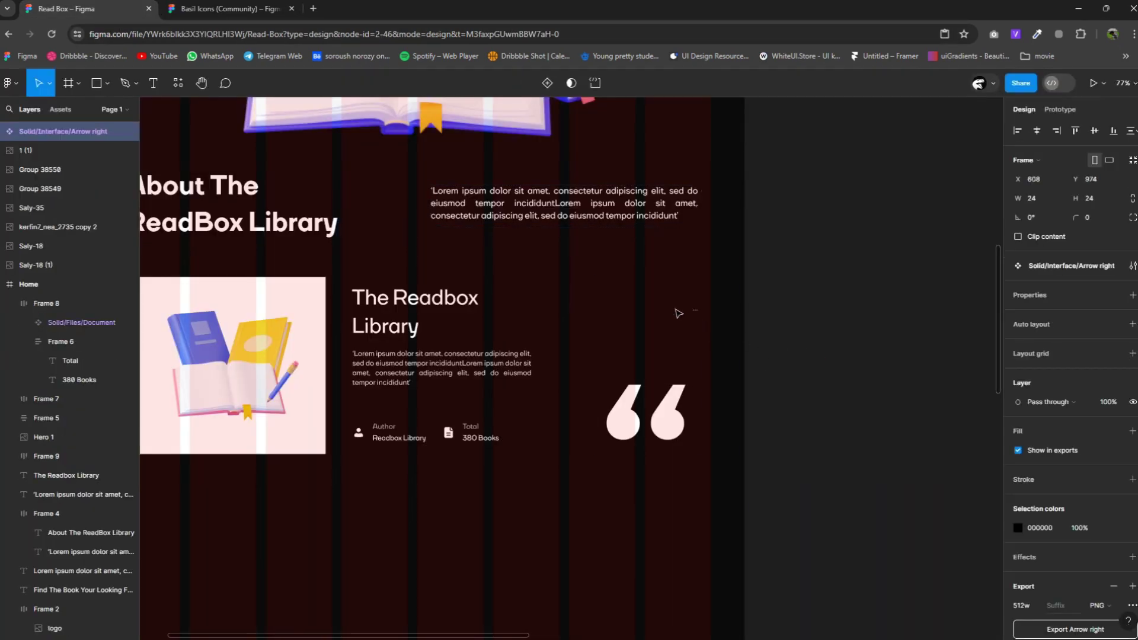
click(663, 325)
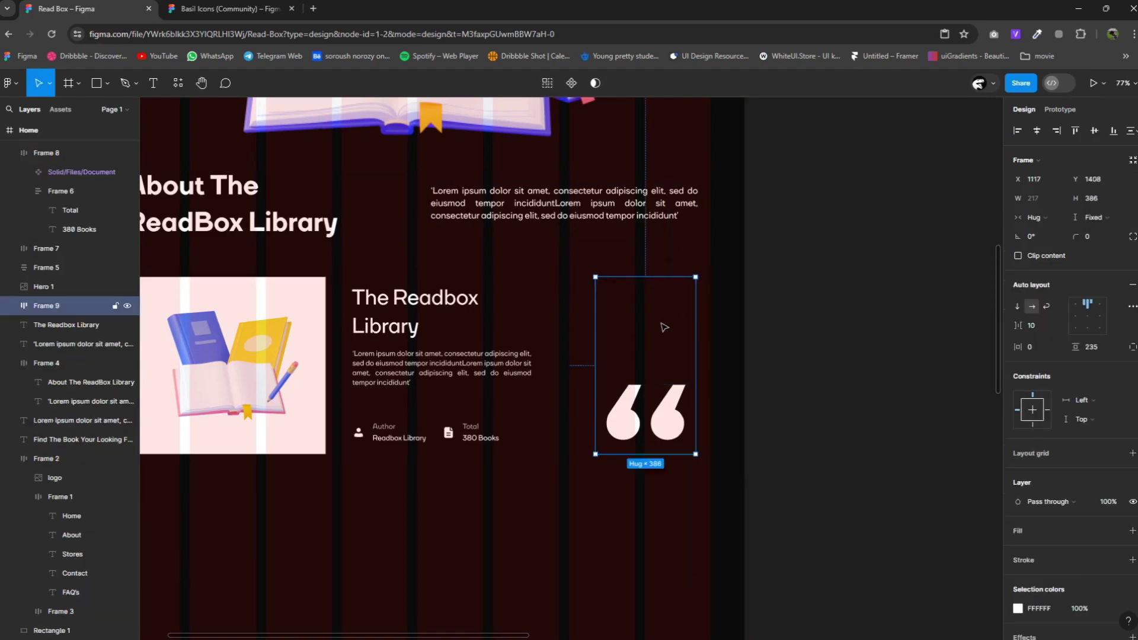
drag(663, 325, 663, 398)
drag(667, 263, 682, 290)
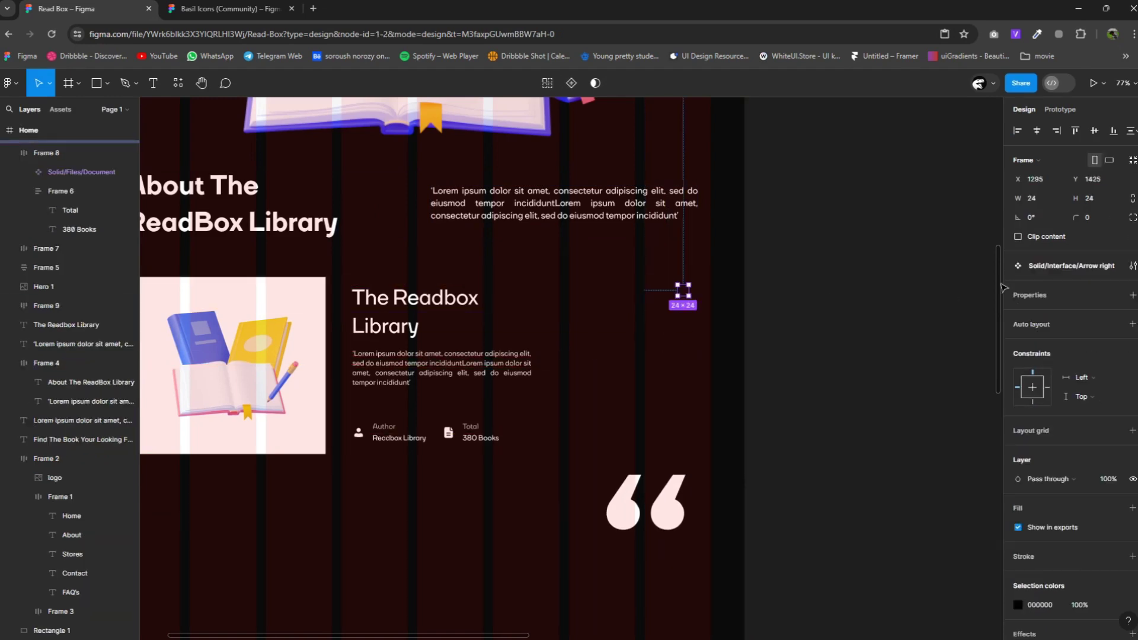
Make the arrow 35×35 with a white FFFFFF fill.
click(1034, 200)
key(Up)
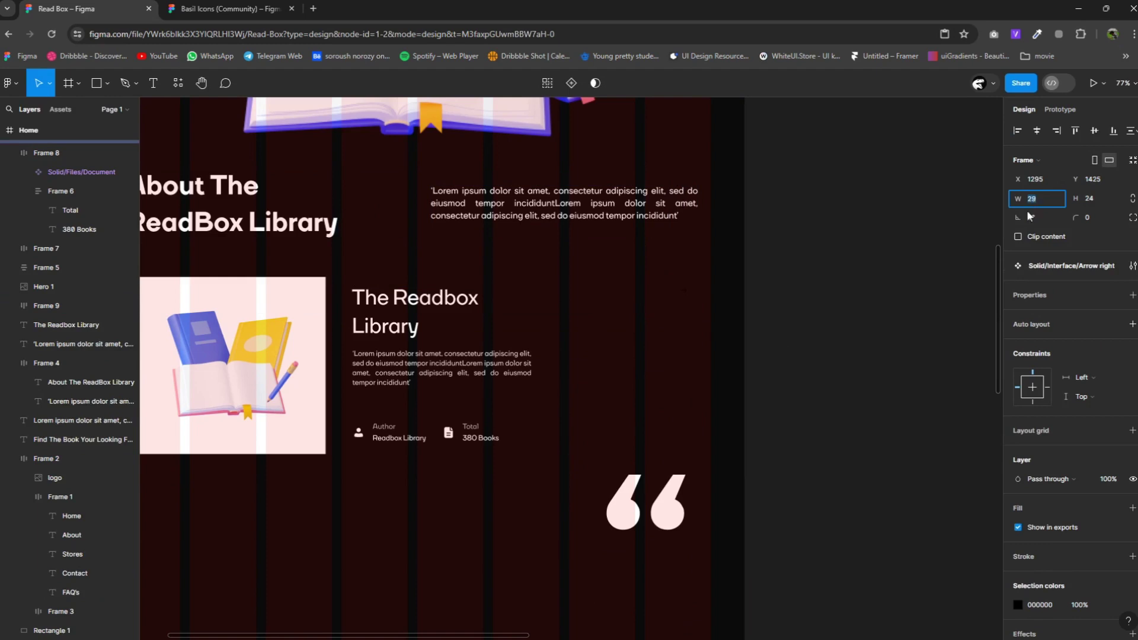
key(Up)
key(Up)
key(Up)
click(1017, 604)
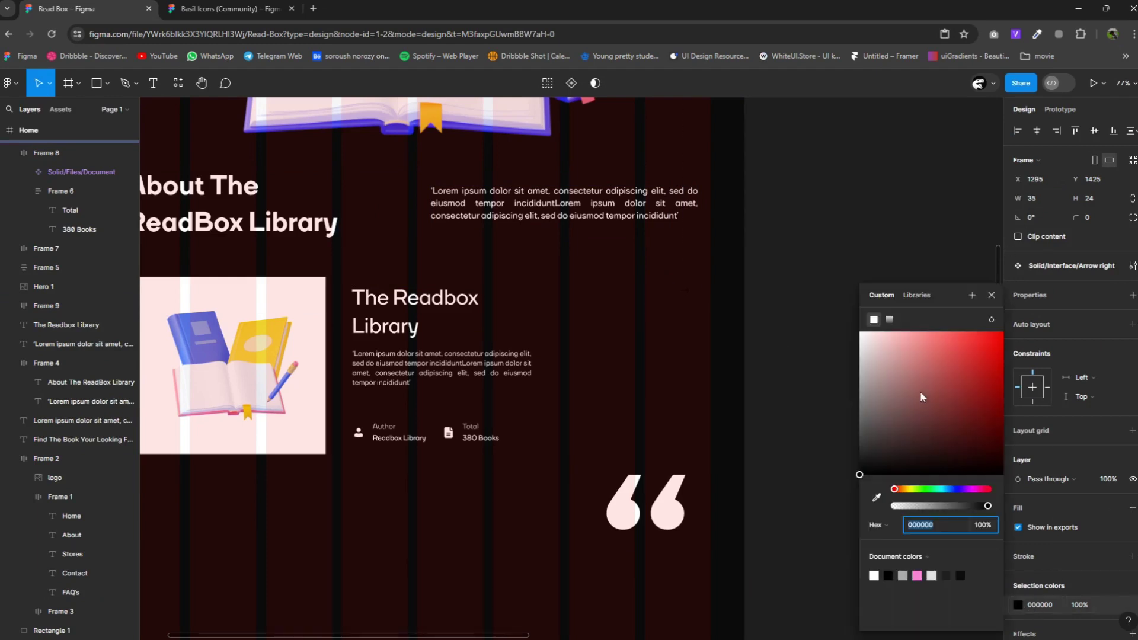
drag(922, 397, 720, 244)
scroll(688, 291, up, 5)
drag(687, 283, 636, 301)
click(725, 297)
Duplicate the arrow to its left, rotated 180°, with a grey 5B5B5B fill.
click(682, 289)
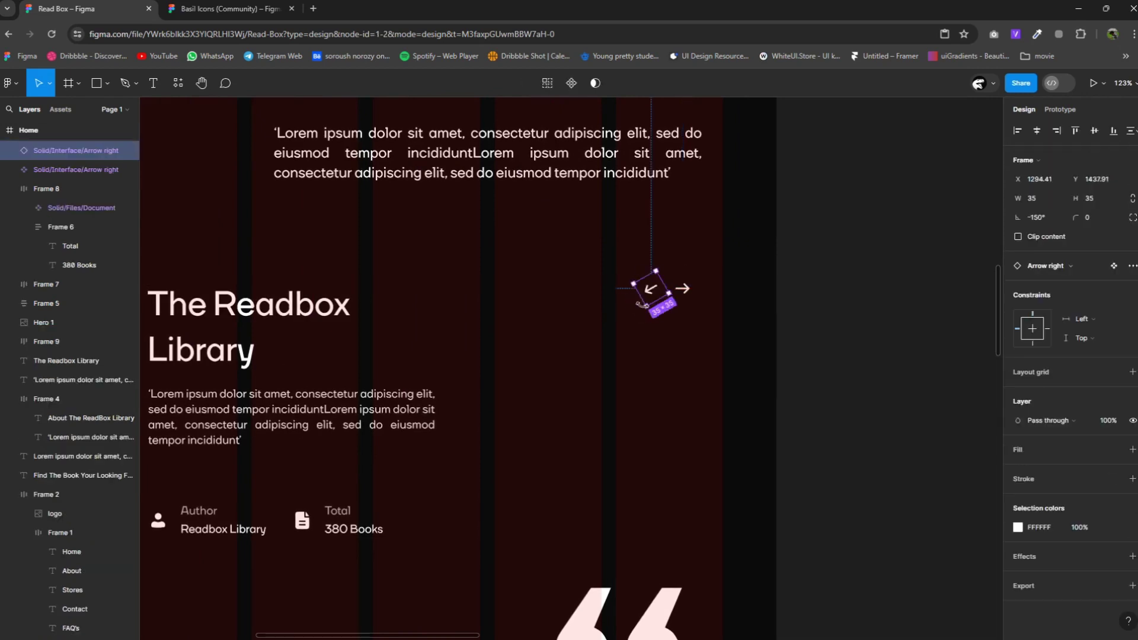
click(1019, 528)
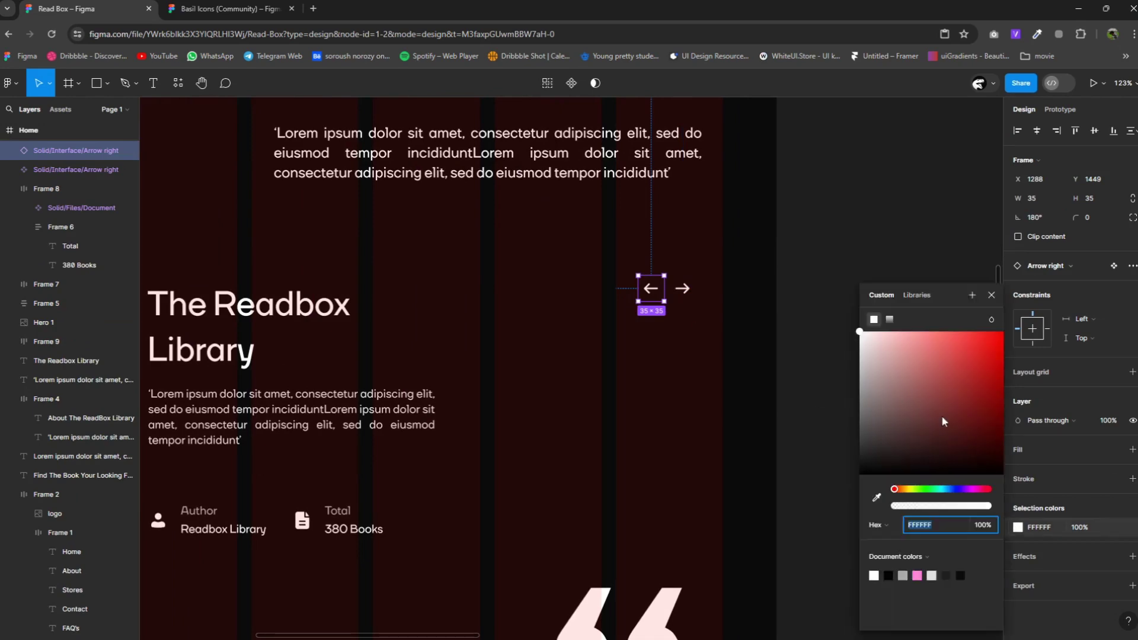
drag(945, 422, 830, 422)
Wrap the two arrows in an auto-layout frame and set their spacing.
click(786, 352)
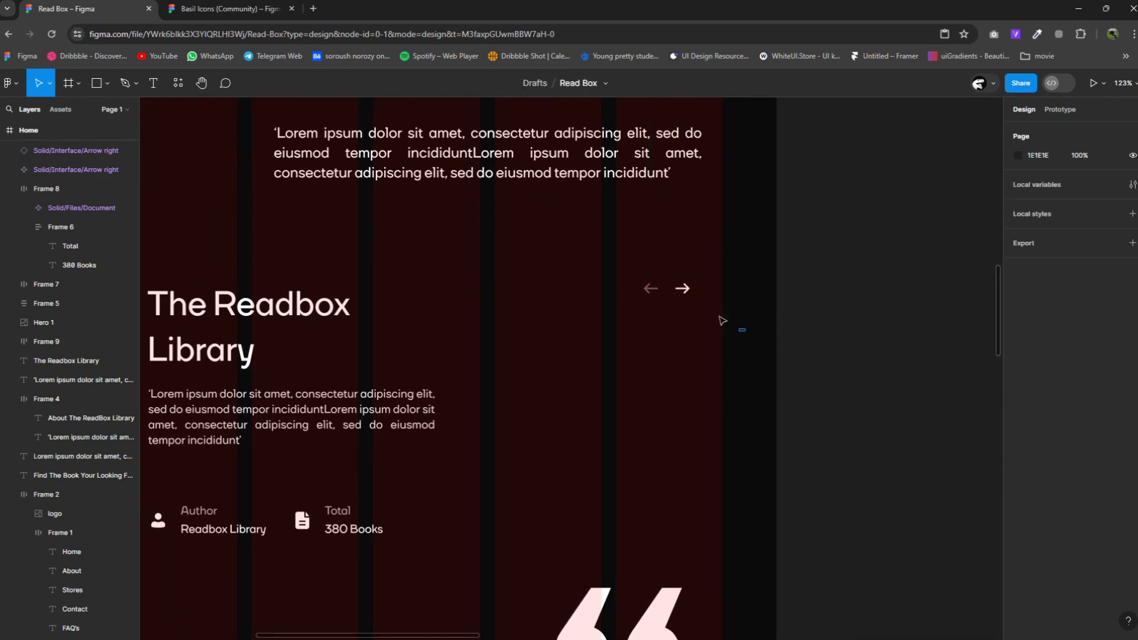
drag(720, 323, 631, 276)
right_click(657, 290)
click(690, 395)
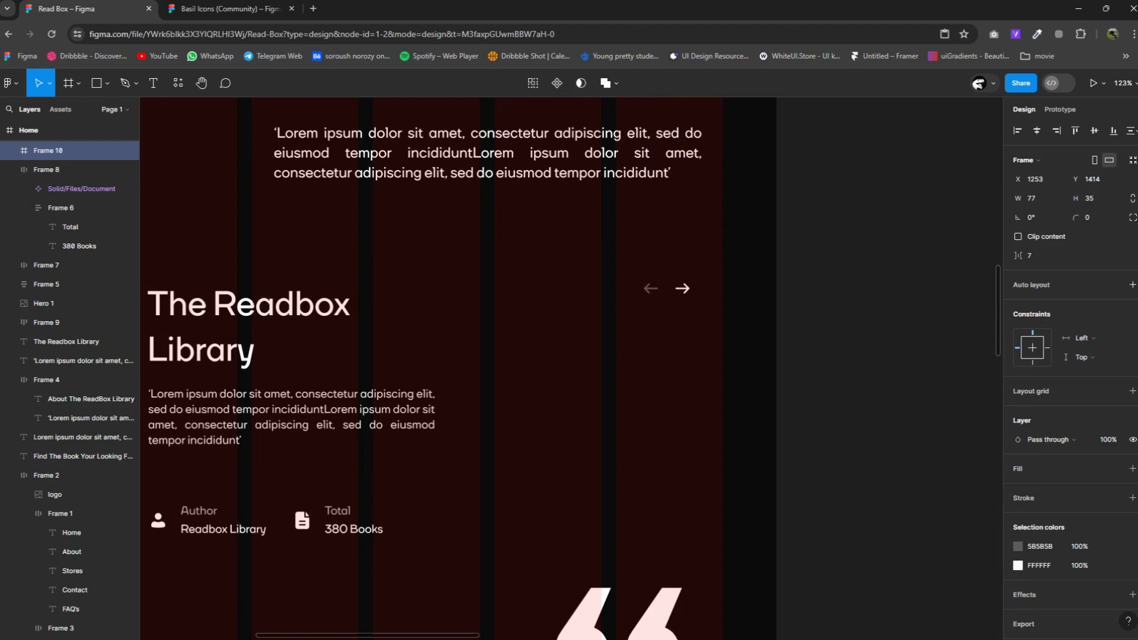
click(1131, 286)
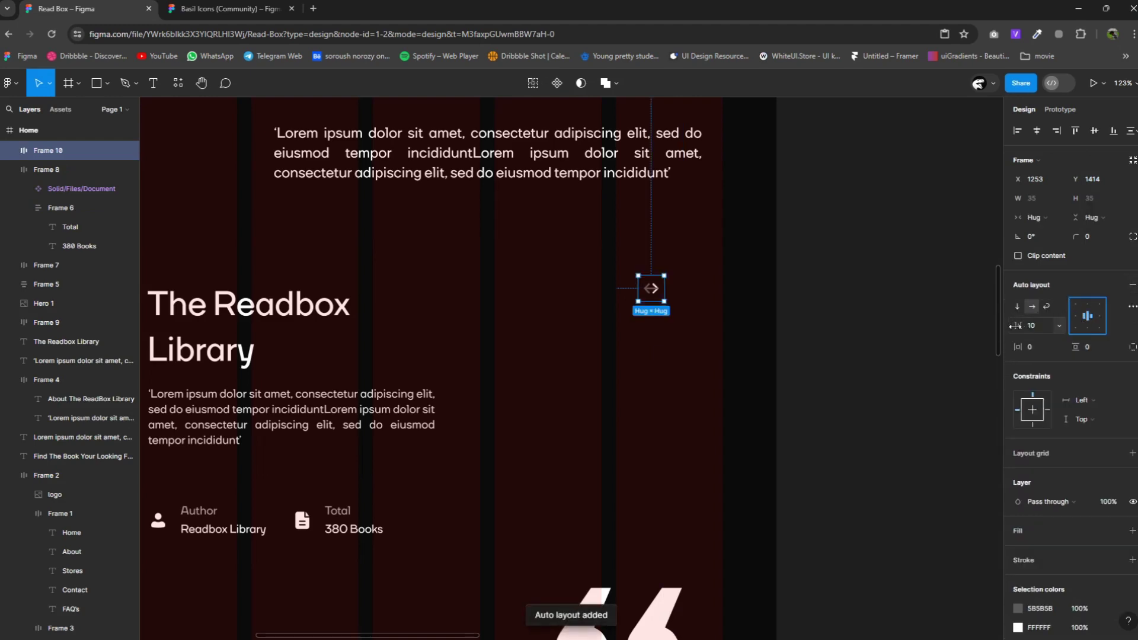
mouse_move(664, 290)
mouse_down()
mouse_move(701, 294)
mouse_move(683, 293)
mouse_up()
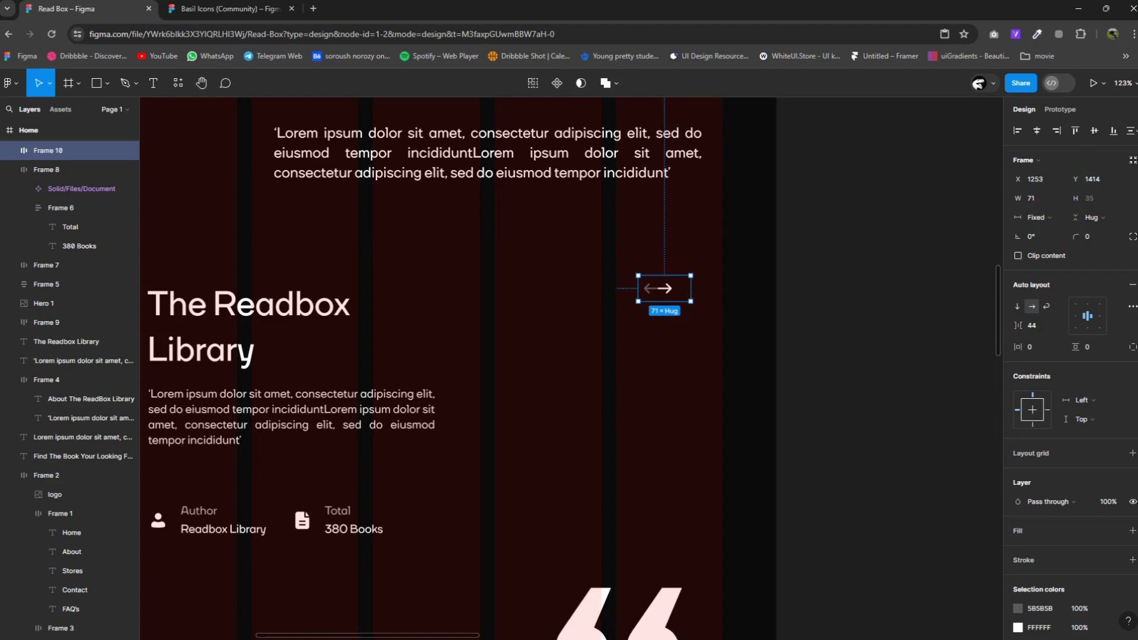
click(1058, 325)
key(Escape)
Swap the two arrows' order and move the pair to the card's top right.
click(658, 289)
double_click(658, 288)
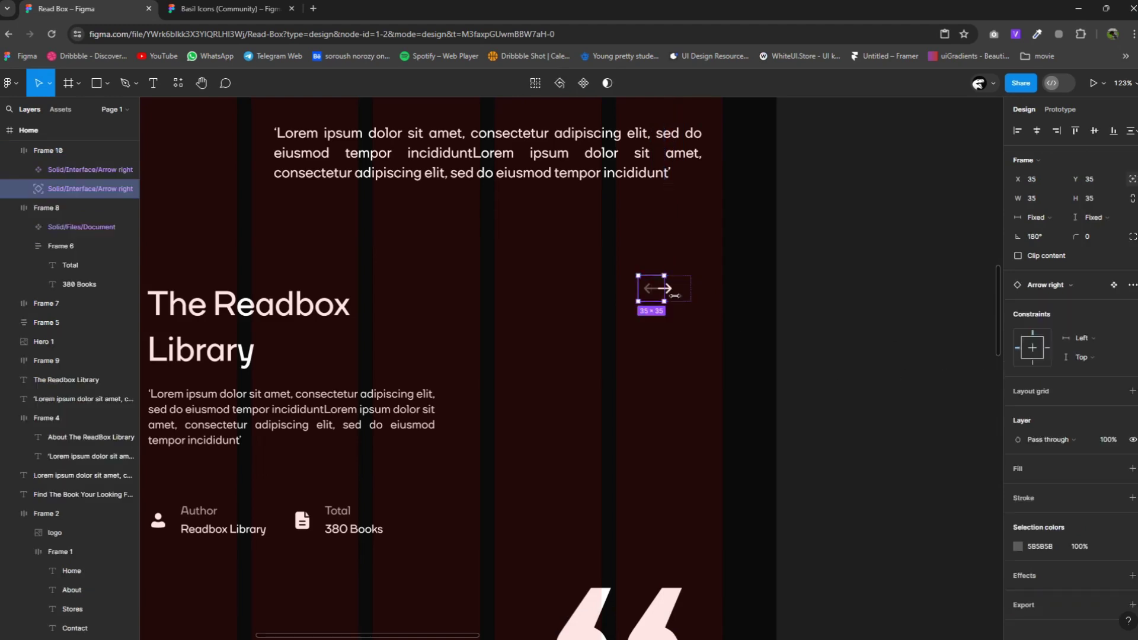
click(665, 289)
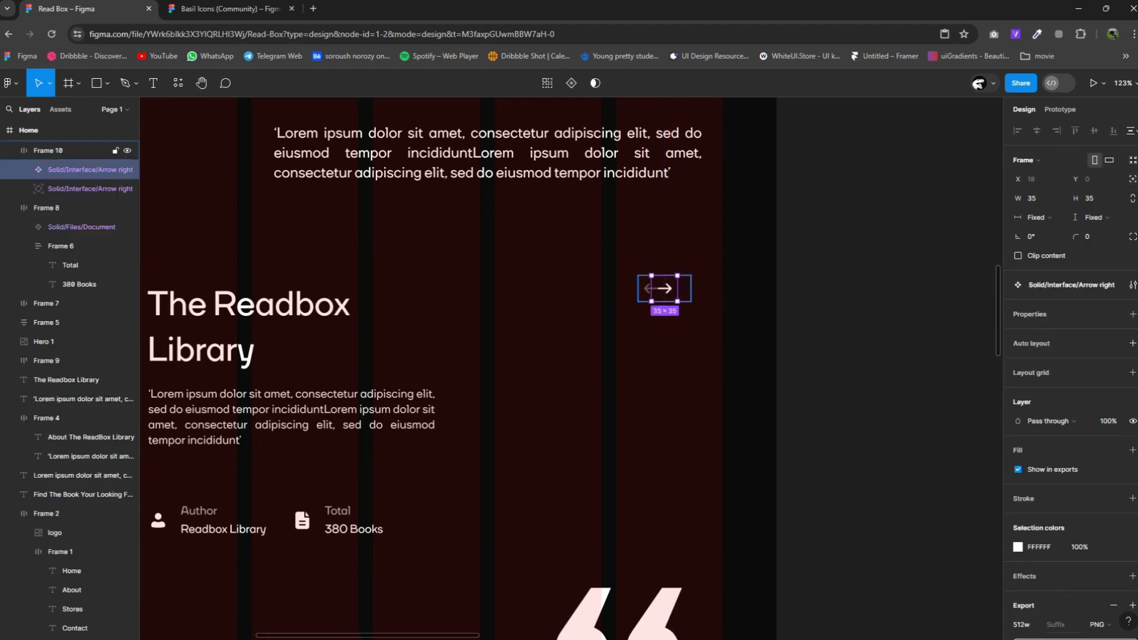
click(645, 289)
drag(652, 289, 682, 296)
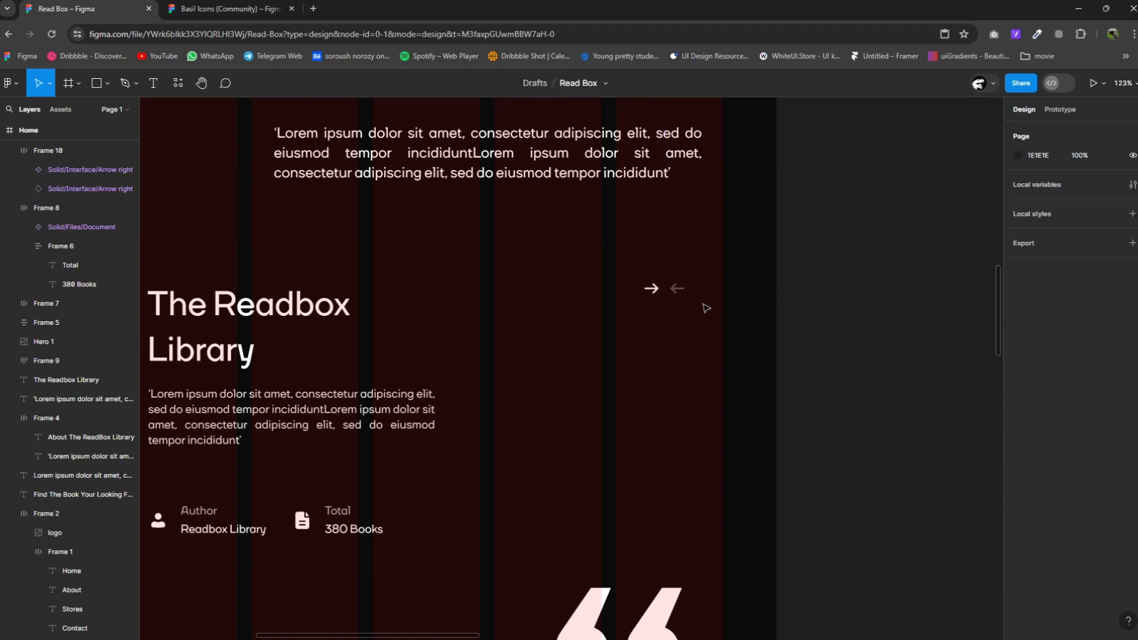
click(726, 336)
click(682, 296)
ctrl+scroll(683, 296, down, 5)
drag(683, 296, 690, 314)
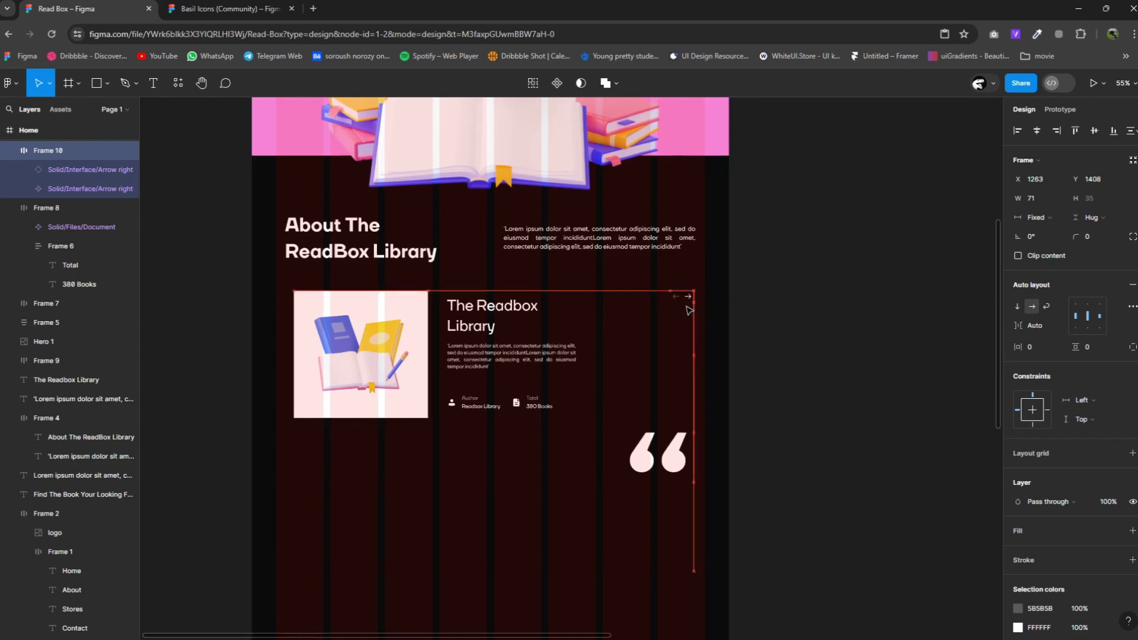
Frame the Readbox Library title together with the arrow pair in auto layout.
click(505, 313)
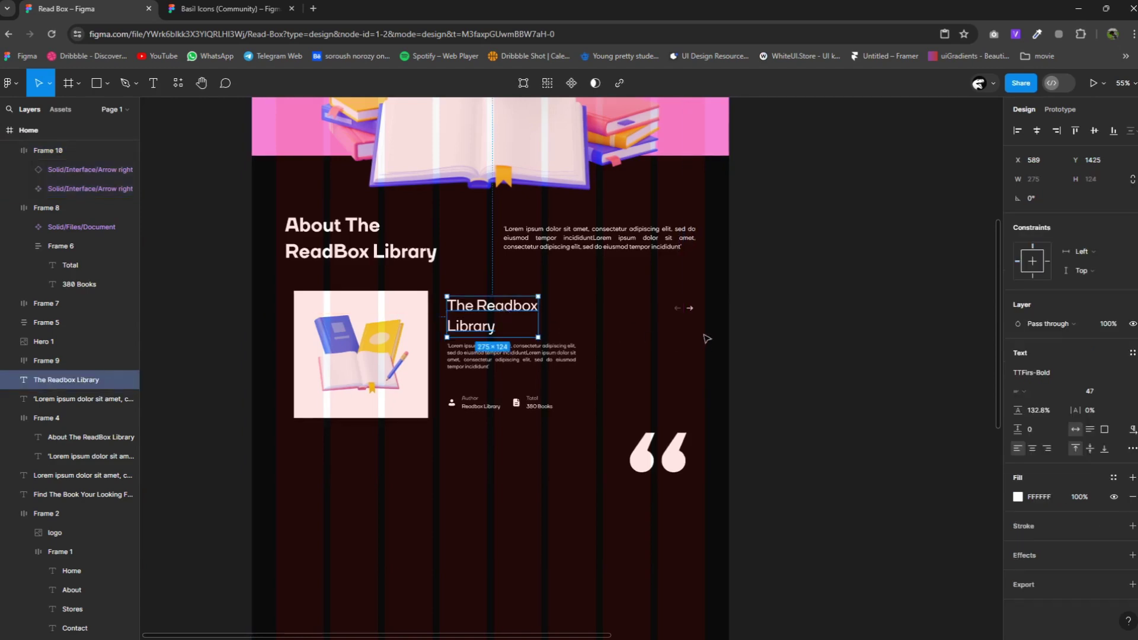
shift+click(688, 308)
right_click(478, 314)
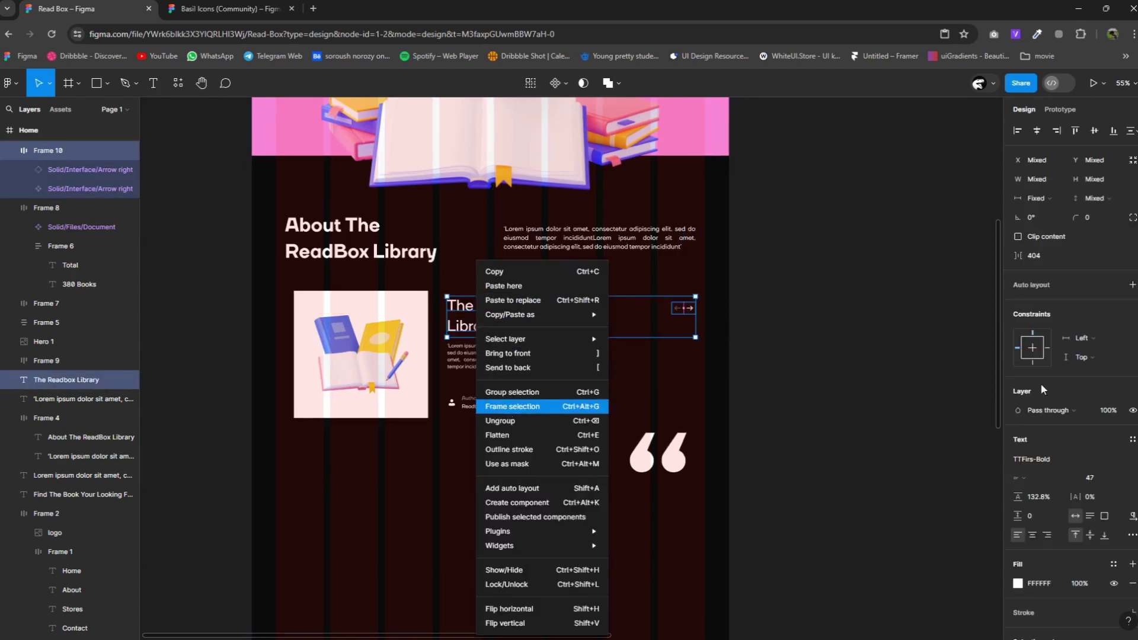
click(1132, 285)
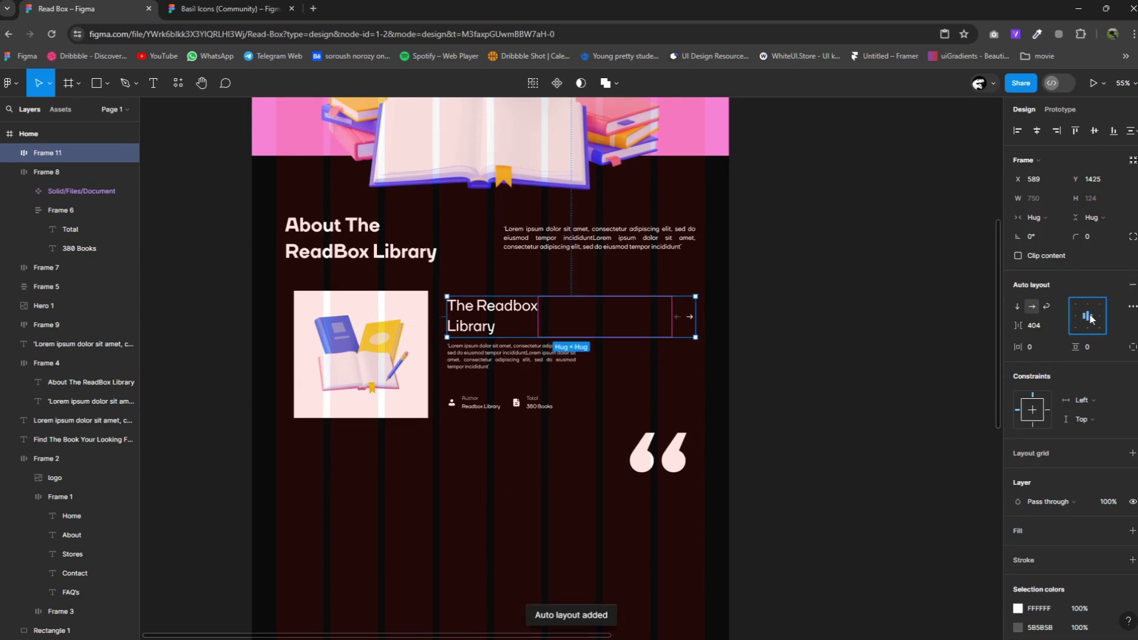
Wrap the Author and Total items in an auto-layout row.
click(509, 355)
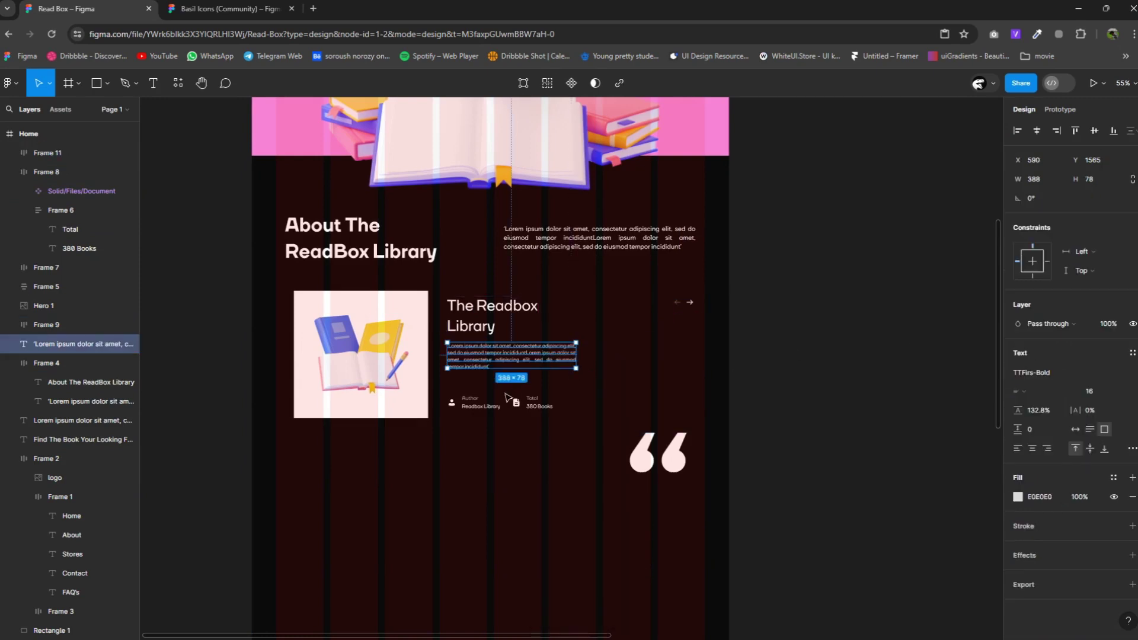
key(Escape)
click(455, 405)
shift+click(522, 403)
right_click(492, 403)
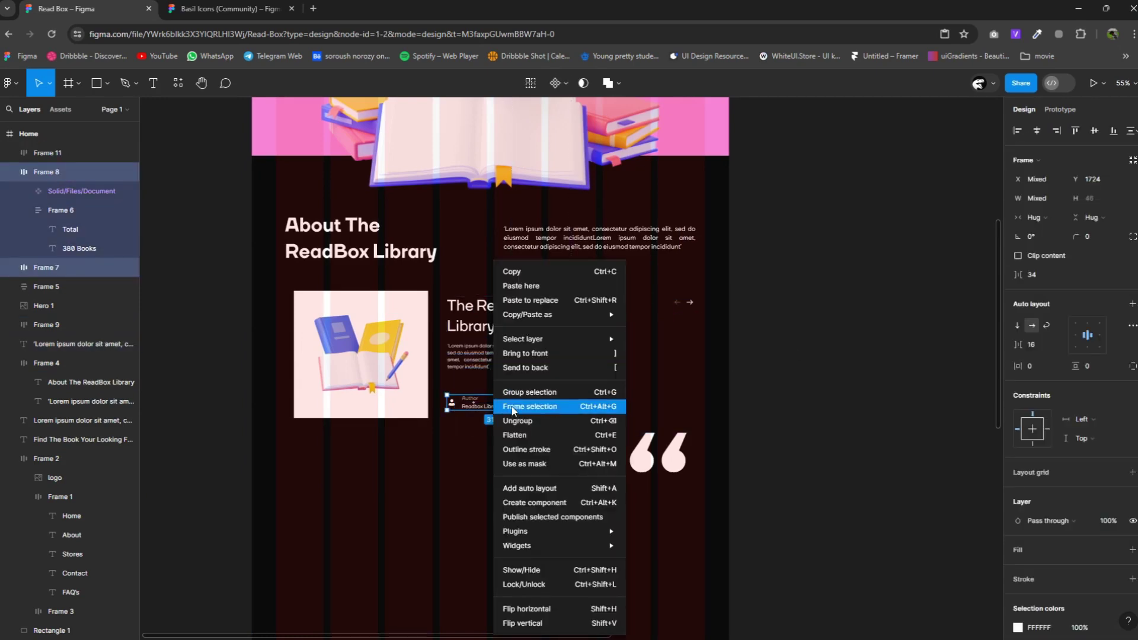
click(522, 402)
click(1132, 285)
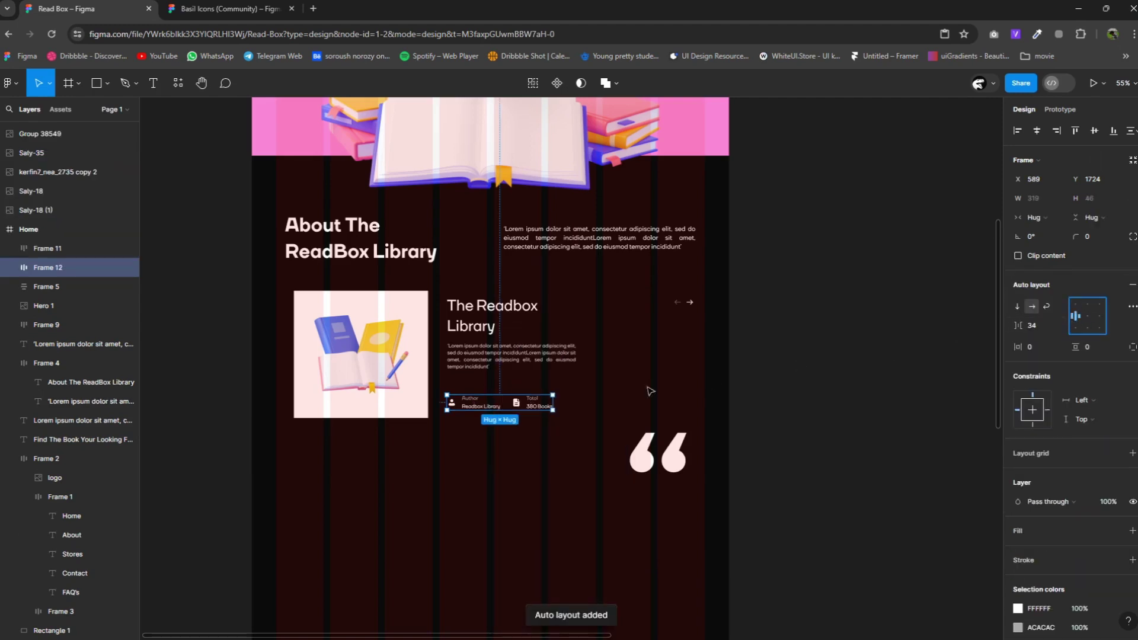
Stack the title row, paragraph and Author/Total row in a left-aligned auto-layout column.
drag(487, 340, 474, 326)
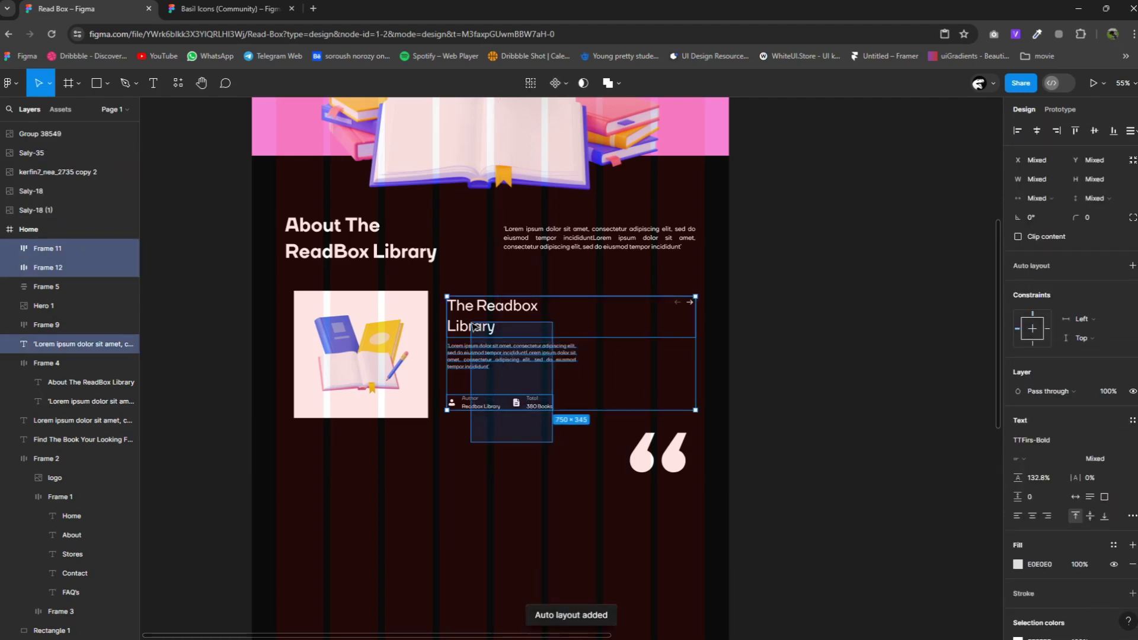
right_click(503, 386)
click(514, 409)
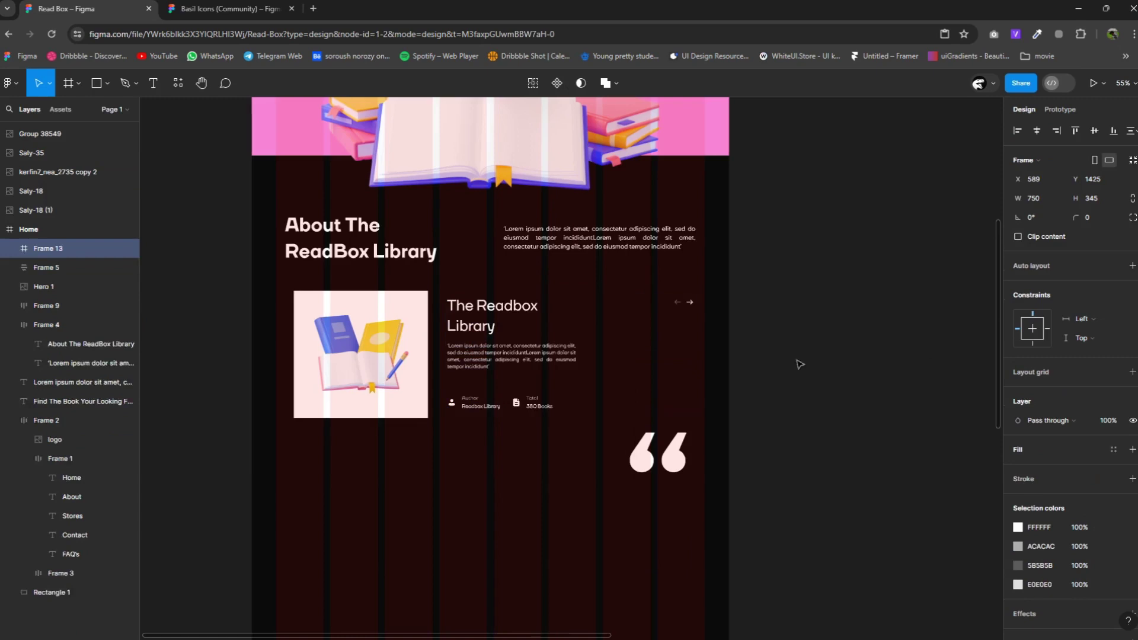
click(1131, 266)
click(1075, 320)
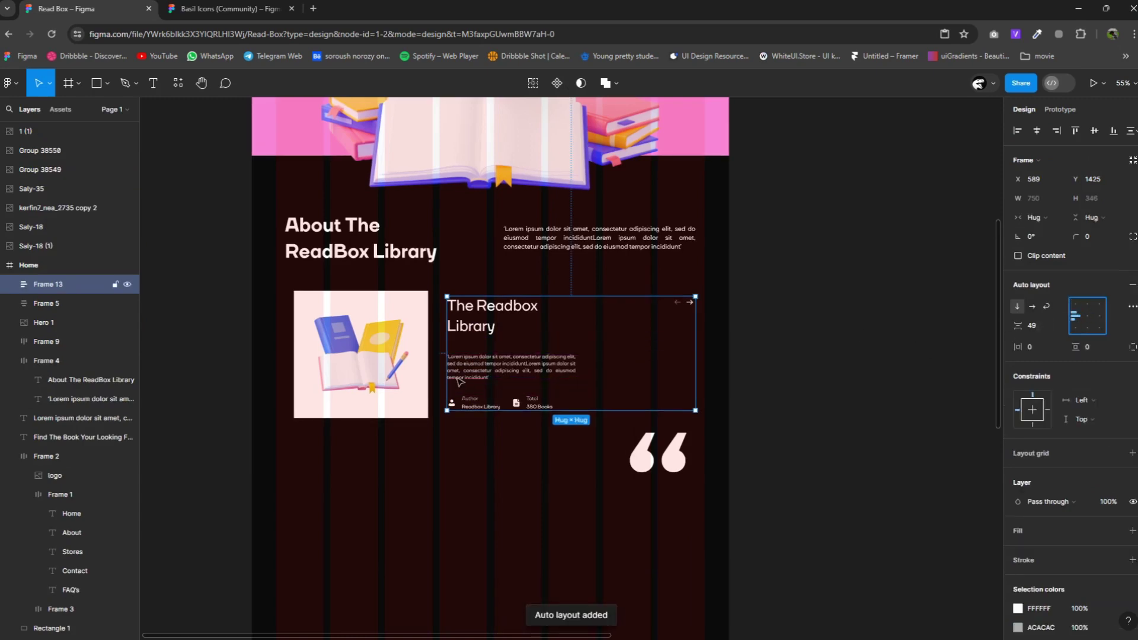
Wrap the book image and text column in horizontal auto-layout Frame 14, with the quote below.
click(516, 456)
drag(510, 448, 352, 314)
right_click(446, 367)
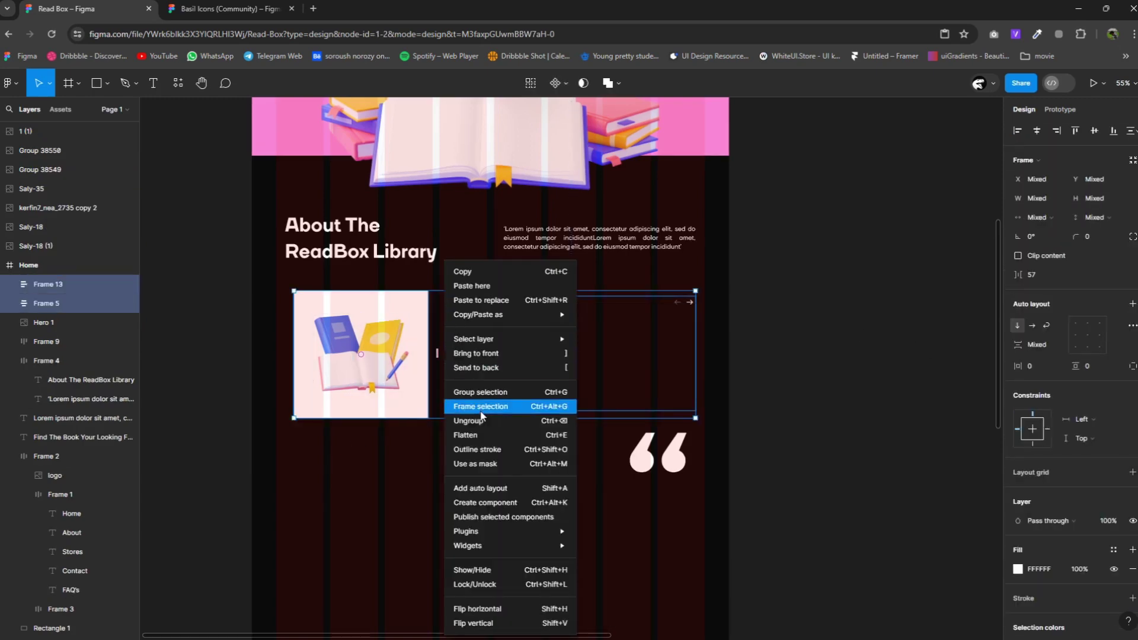
click(481, 406)
click(1132, 286)
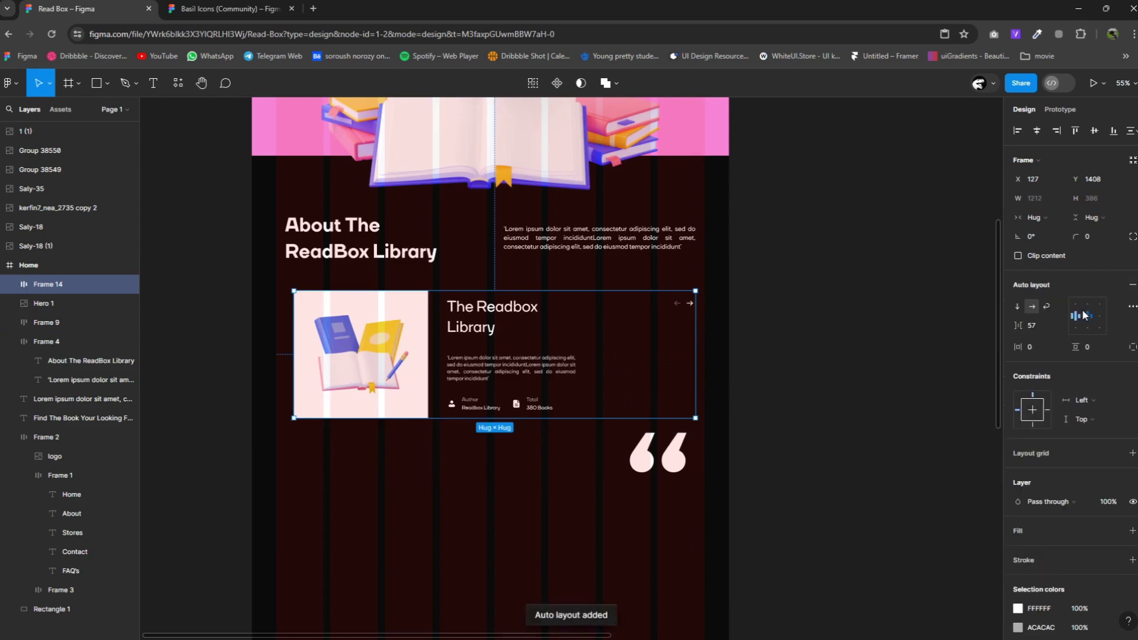
drag(294, 419, 276, 438)
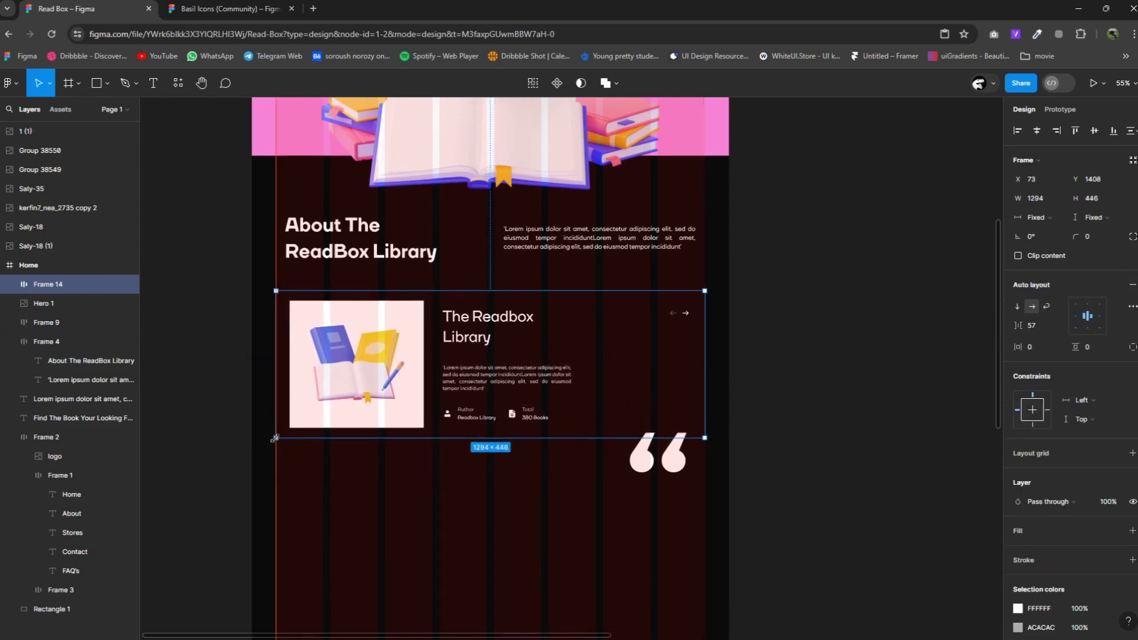
drag(655, 477, 629, 584)
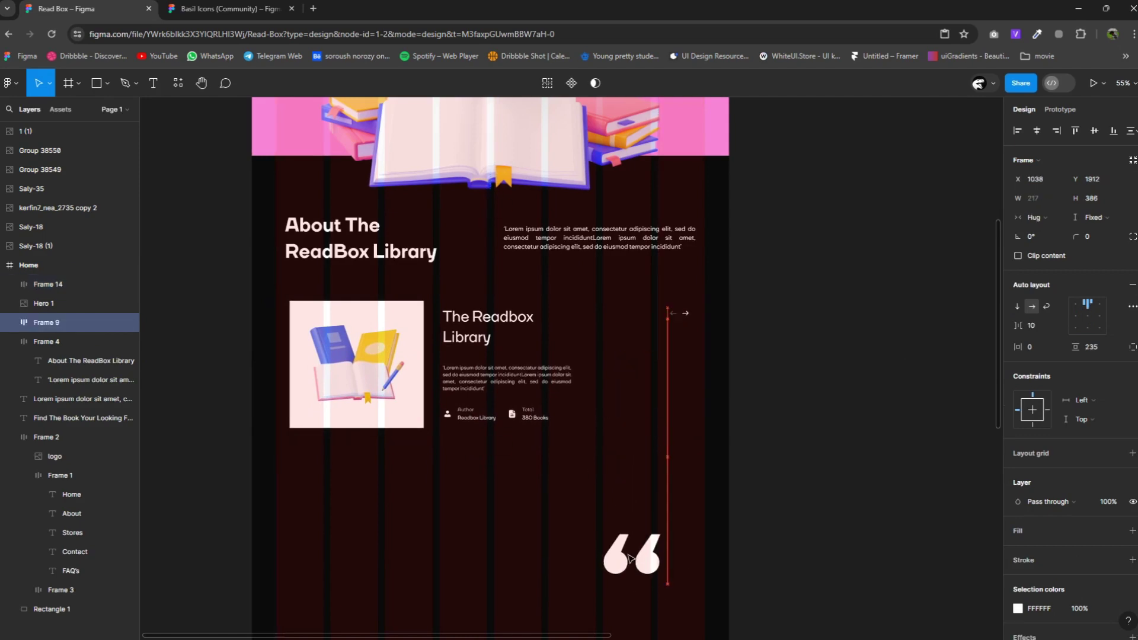
Give the book image panel a lavender background, discarding a trial white card fill.
scroll(1044, 522, down, 2)
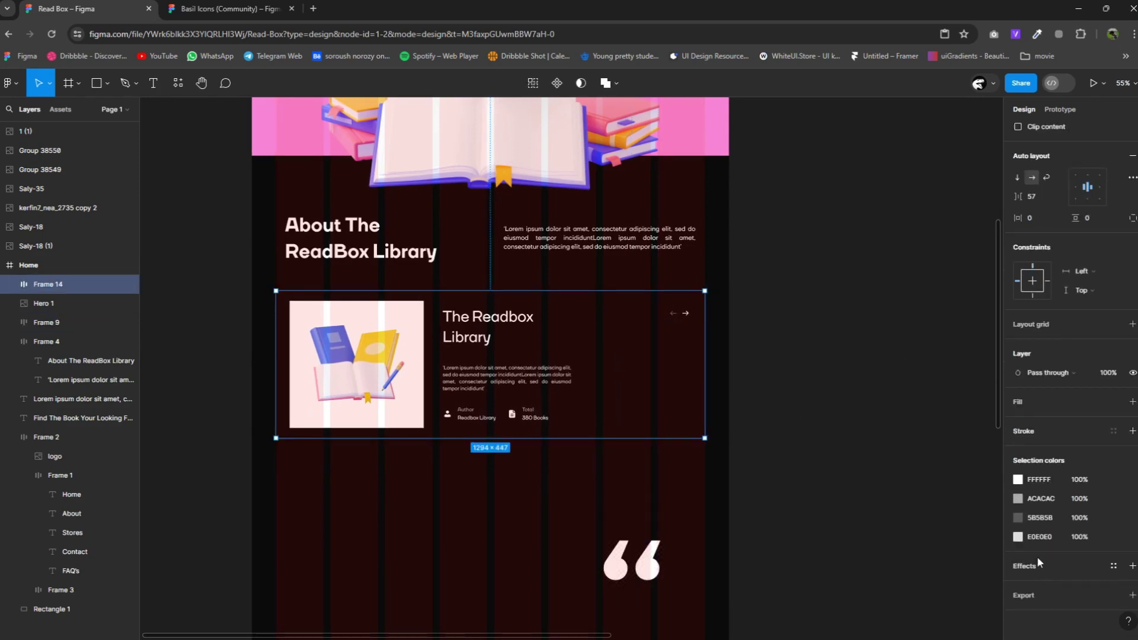
click(1131, 402)
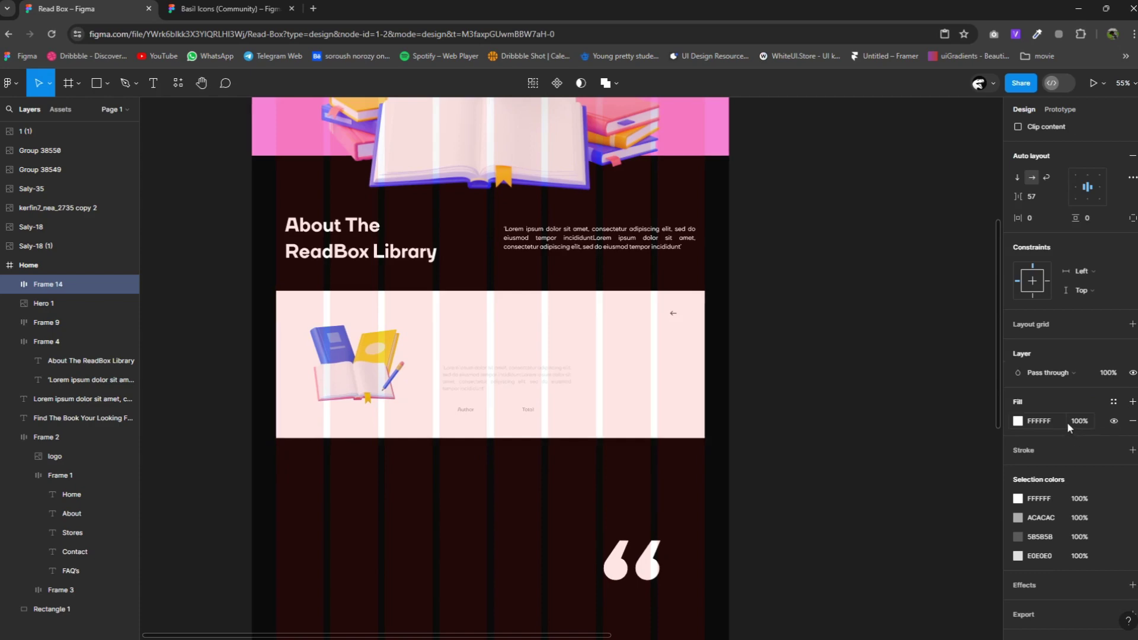
key(ctrl+z)
click(810, 419)
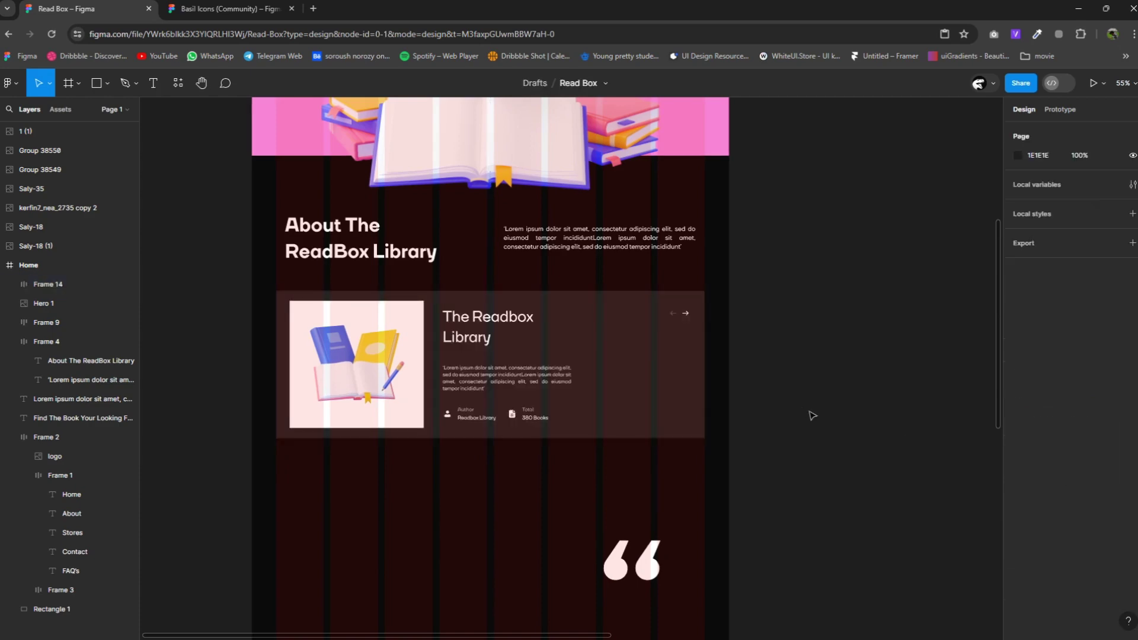
drag(807, 415, 829, 417)
click(658, 444)
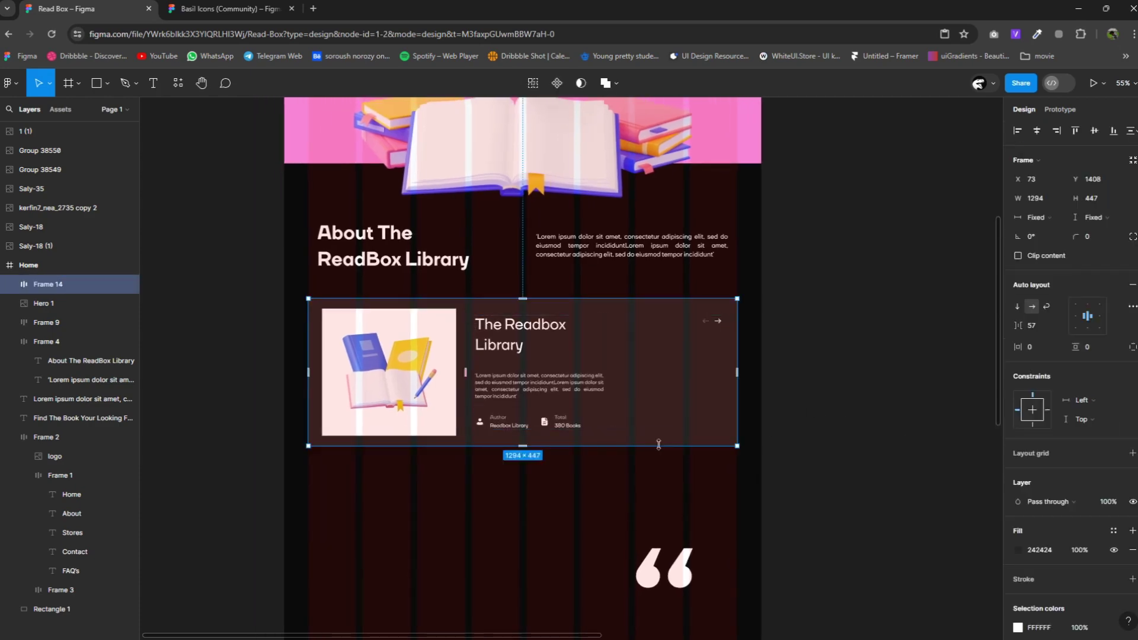
double_click(423, 403)
click(1051, 477)
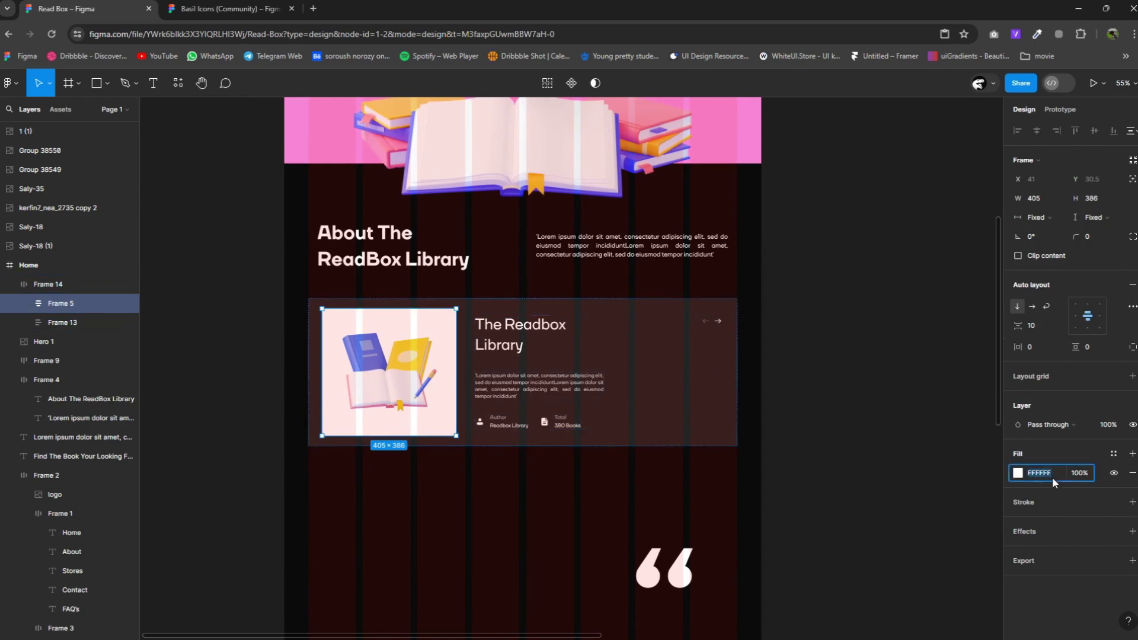
key(ctrl+v)
key(Return)
Round the card's corners to 23 and adjust the book image's corner radius.
click(859, 450)
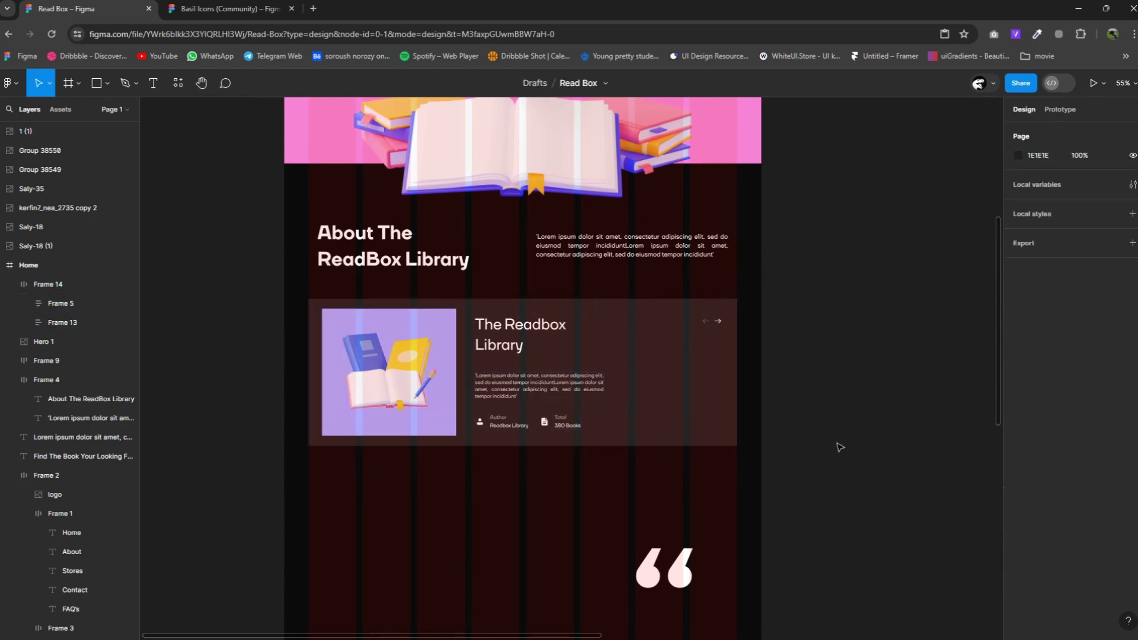
click(708, 425)
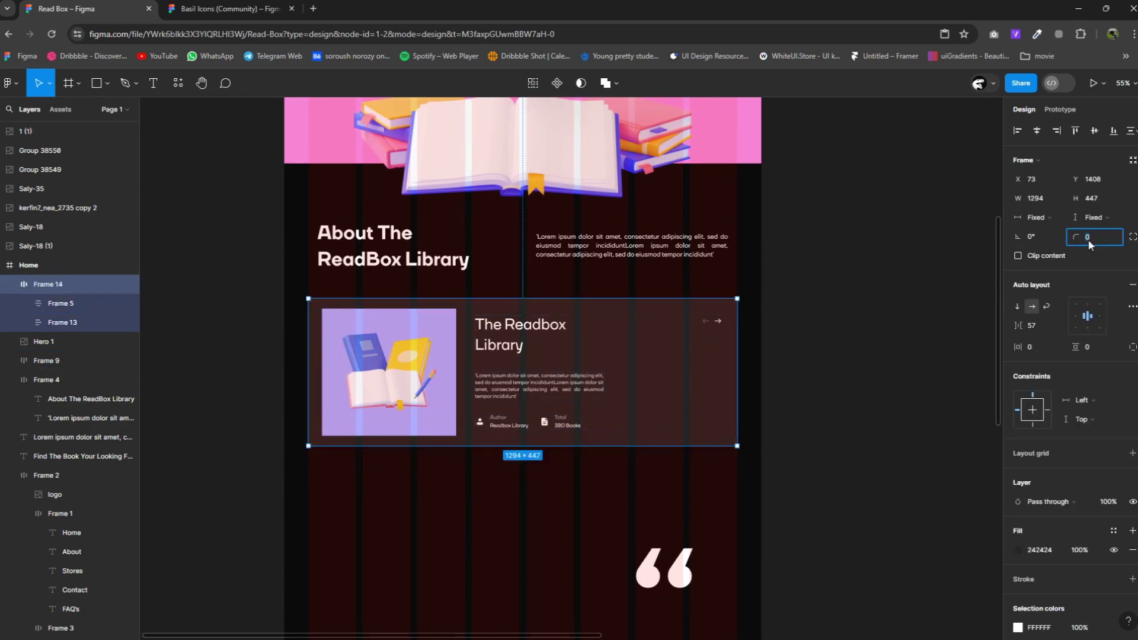
text(2)
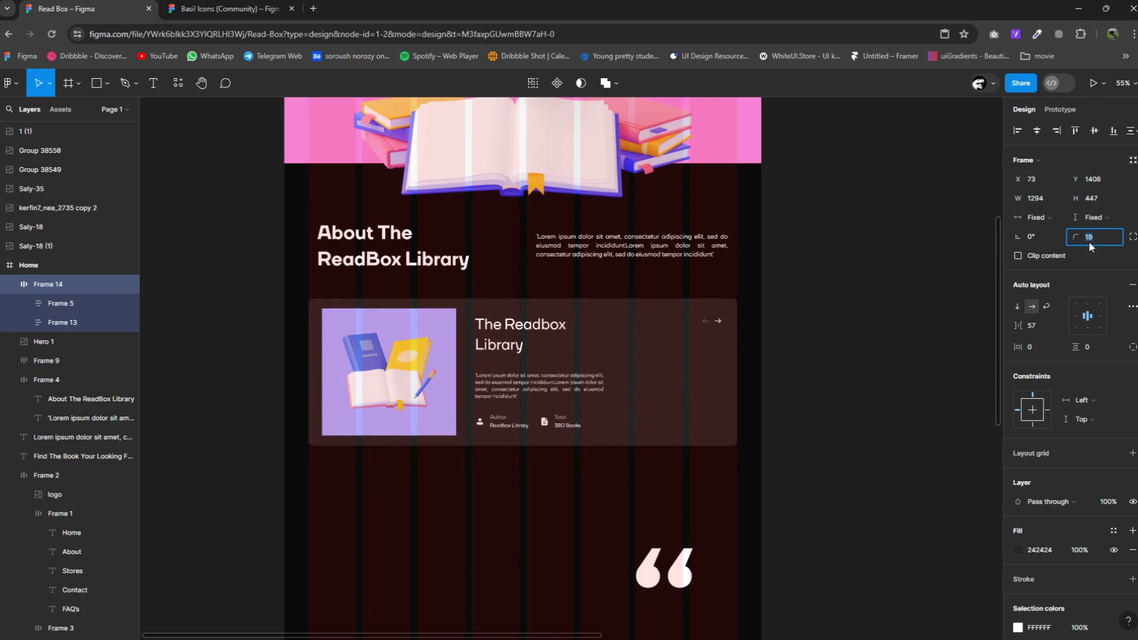
key(Up)
key(Up)
key(Up)
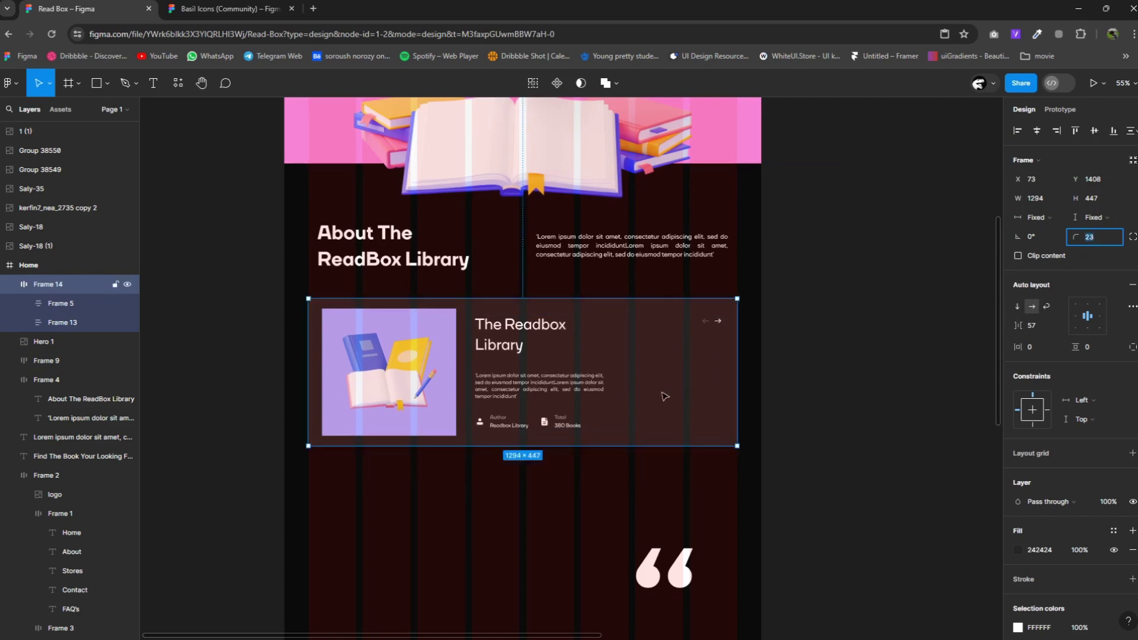
click(448, 404)
click(1096, 237)
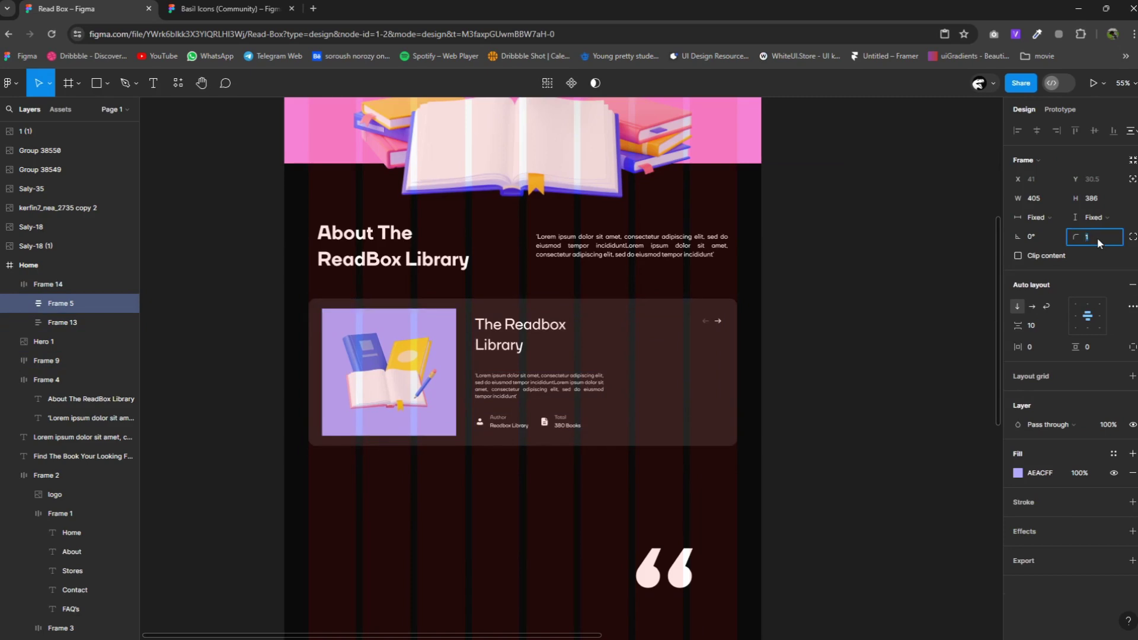
key(Down)
Narrow the card to 1239 wide and nudge it right and up.
click(482, 392)
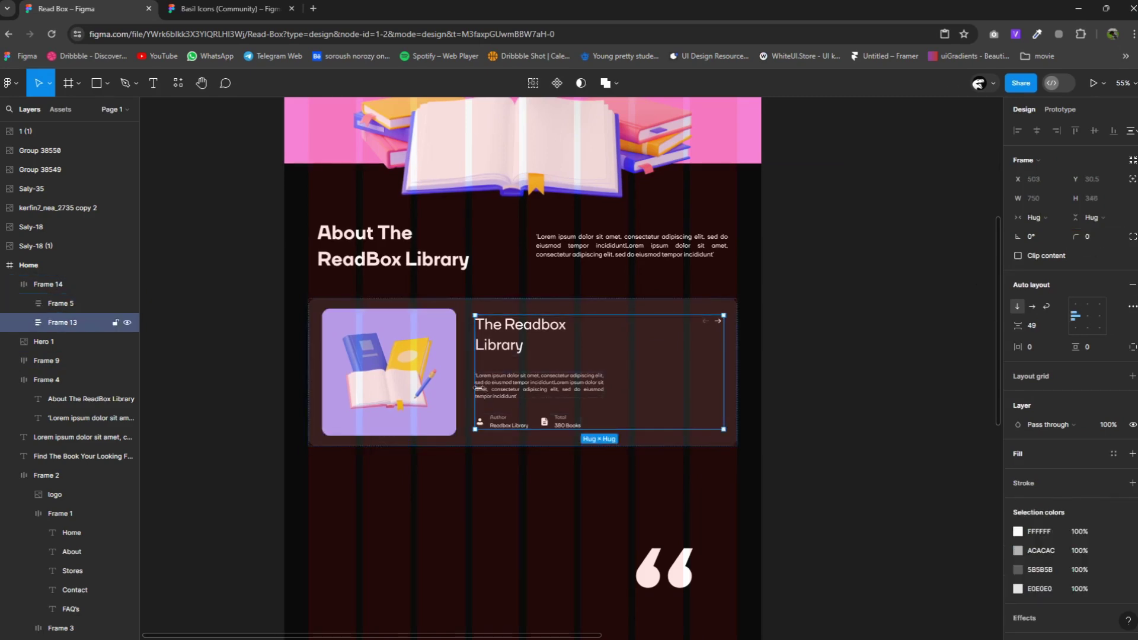
drag(737, 405, 720, 405)
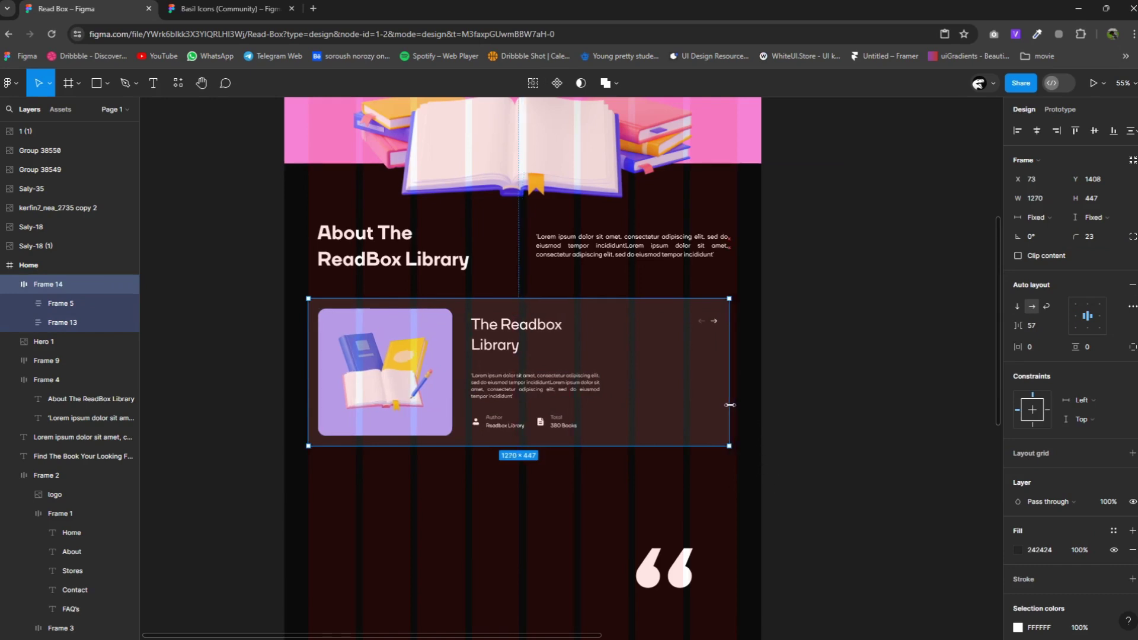
drag(458, 383, 470, 374)
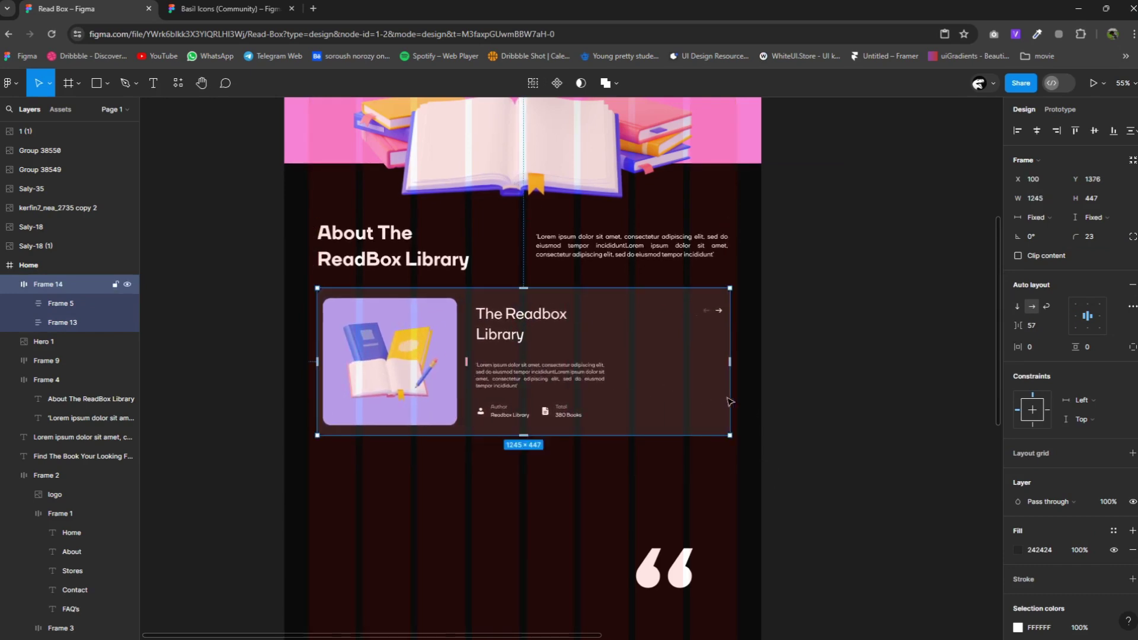
drag(729, 402, 726, 393)
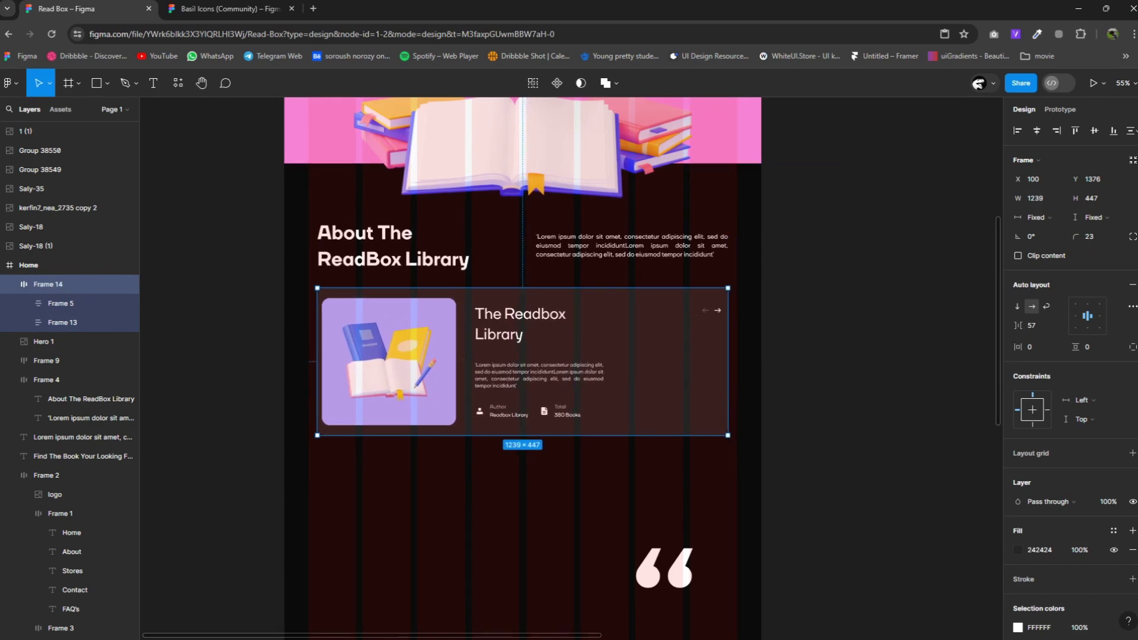
Move the quote marks into the card with absolute position, rotated 180°, at its bottom-right.
drag(664, 569, 676, 385)
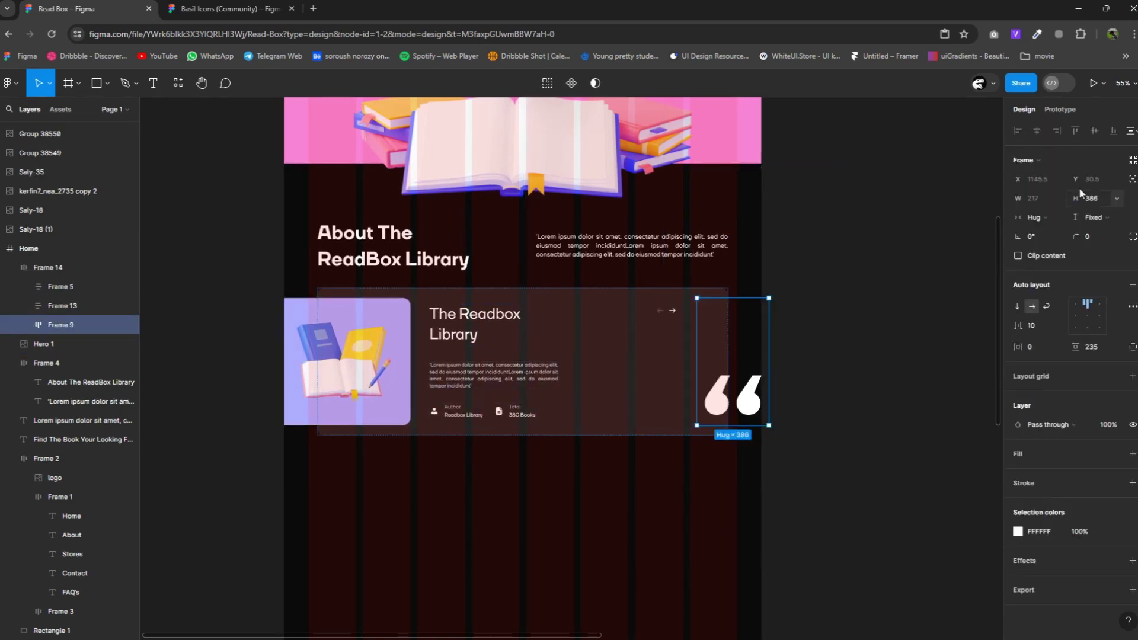
click(1132, 179)
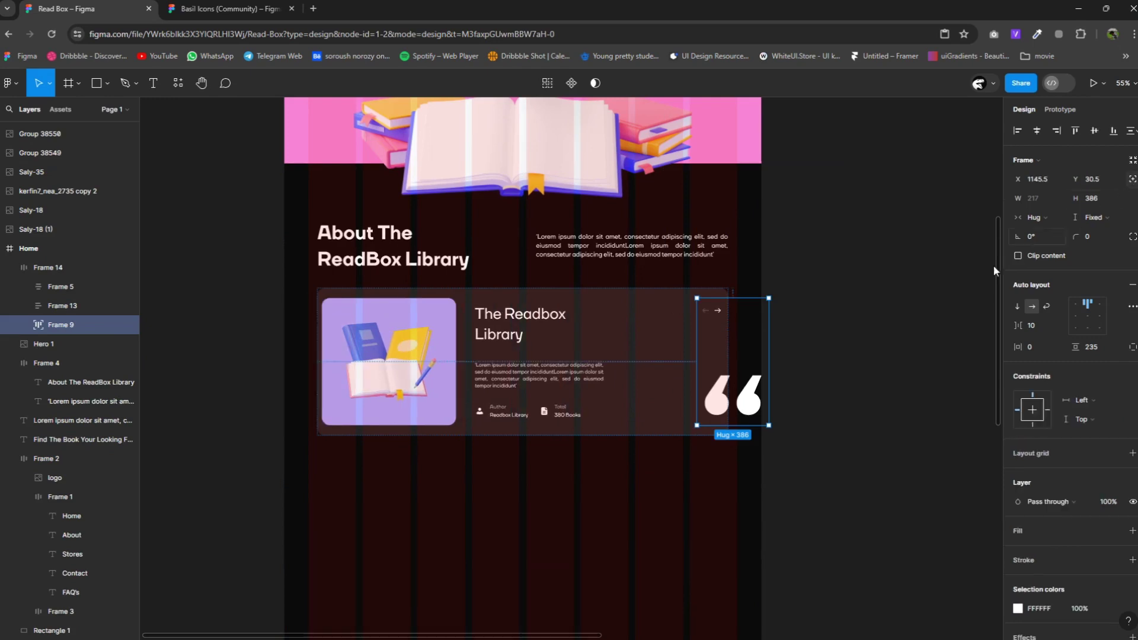
drag(731, 383, 693, 385)
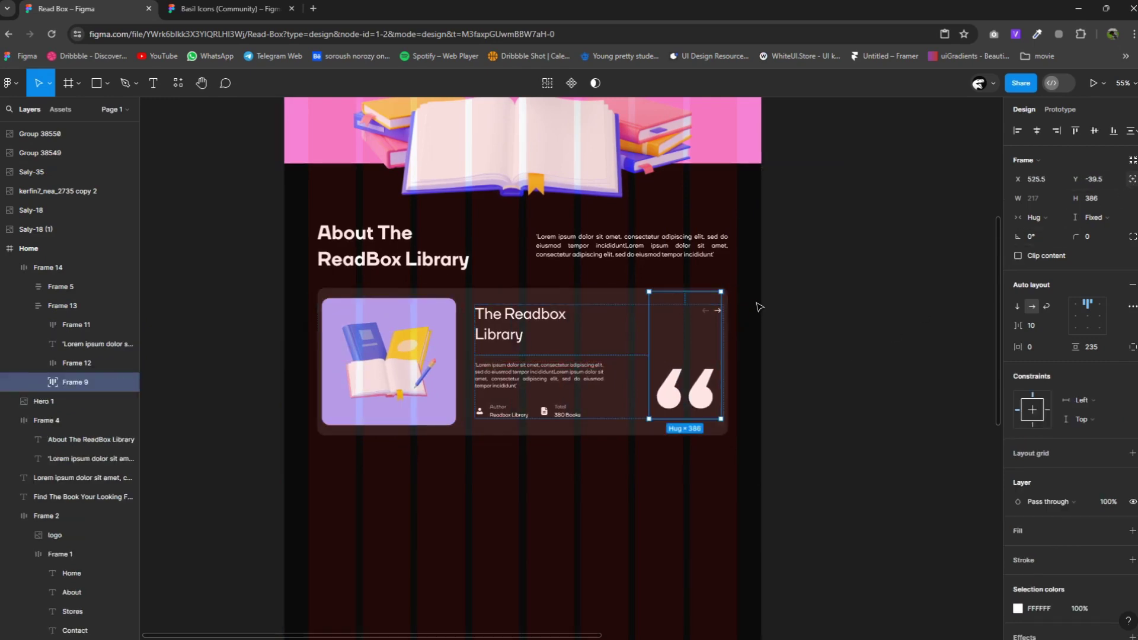
drag(724, 289, 641, 411)
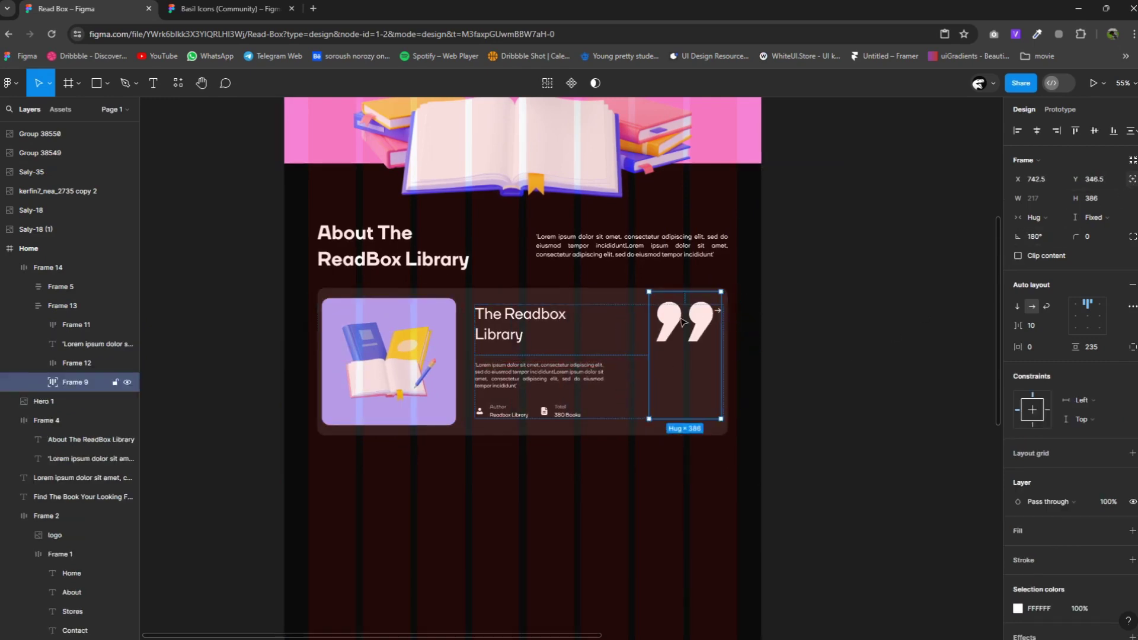
drag(682, 322, 687, 388)
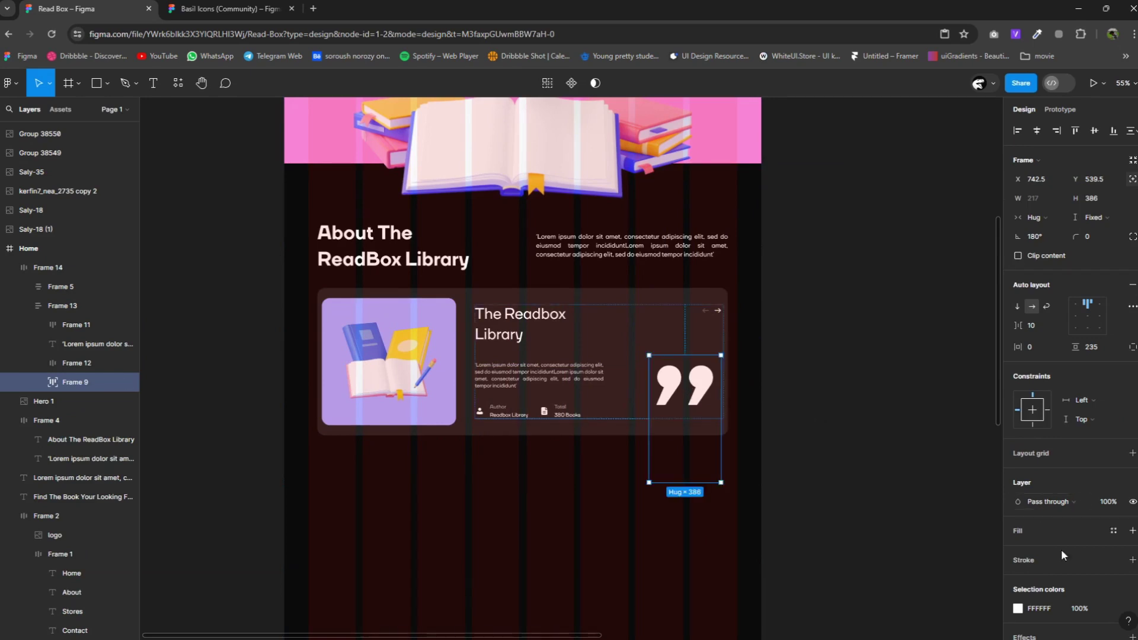
Recolour the quote marks a faint dark grey.
click(1017, 609)
drag(912, 457, 843, 463)
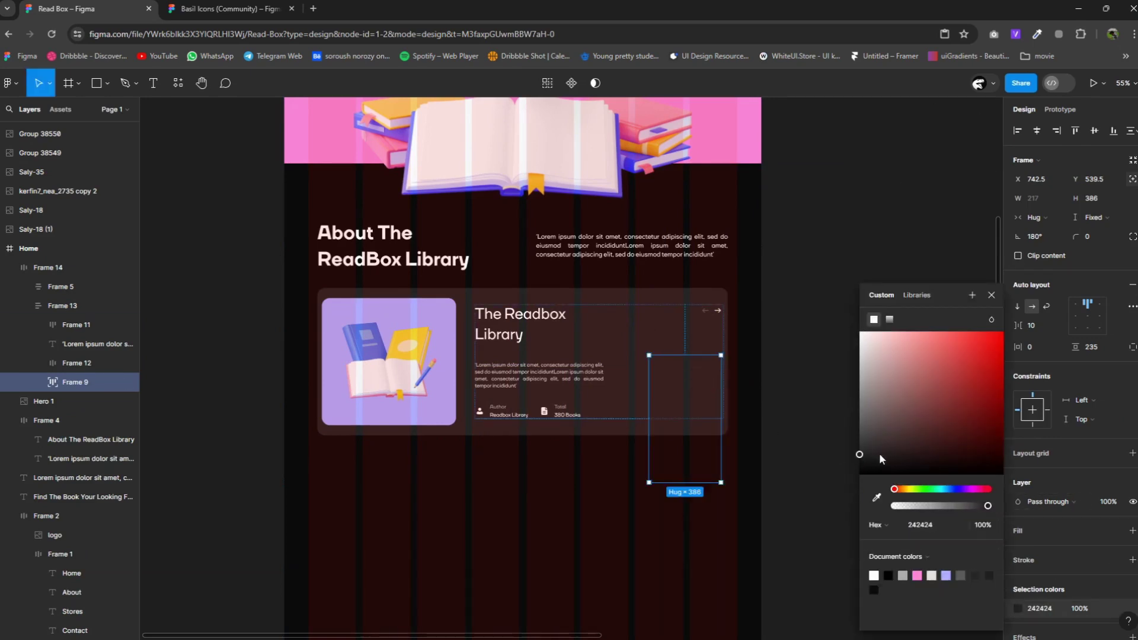
drag(844, 477, 850, 443)
click(807, 390)
click(714, 382)
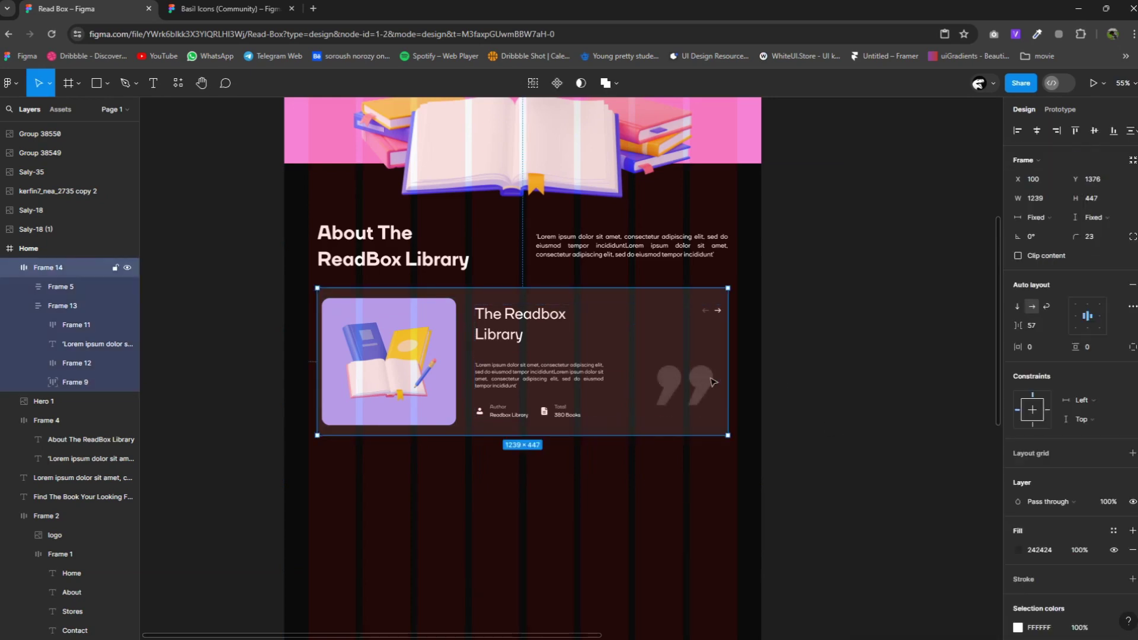
double_click(714, 383)
click(697, 384)
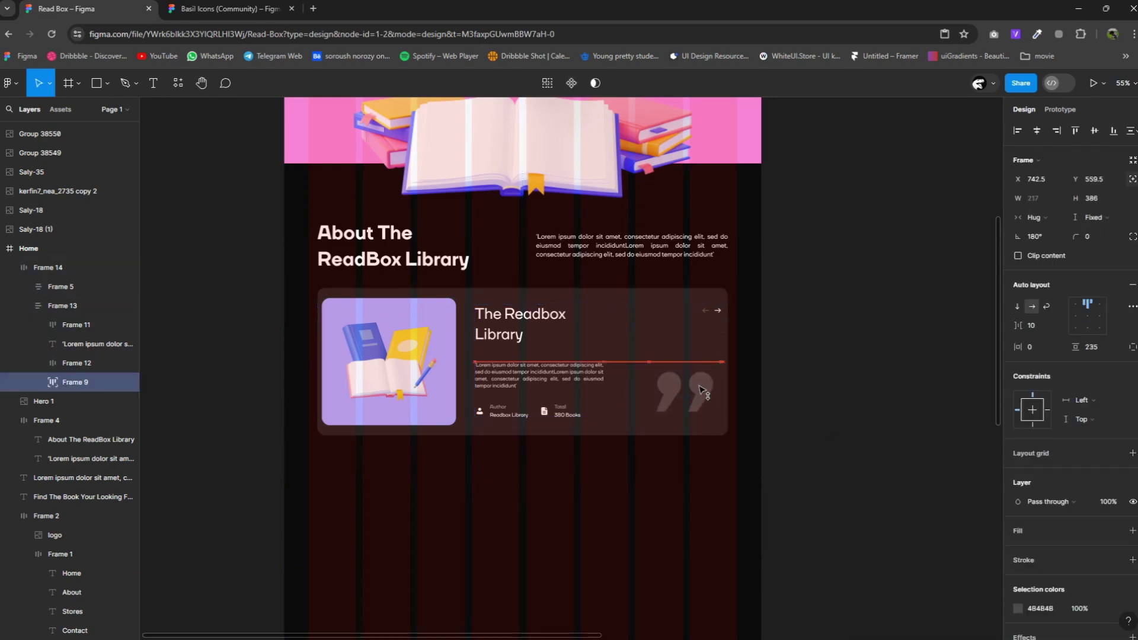
click(798, 399)
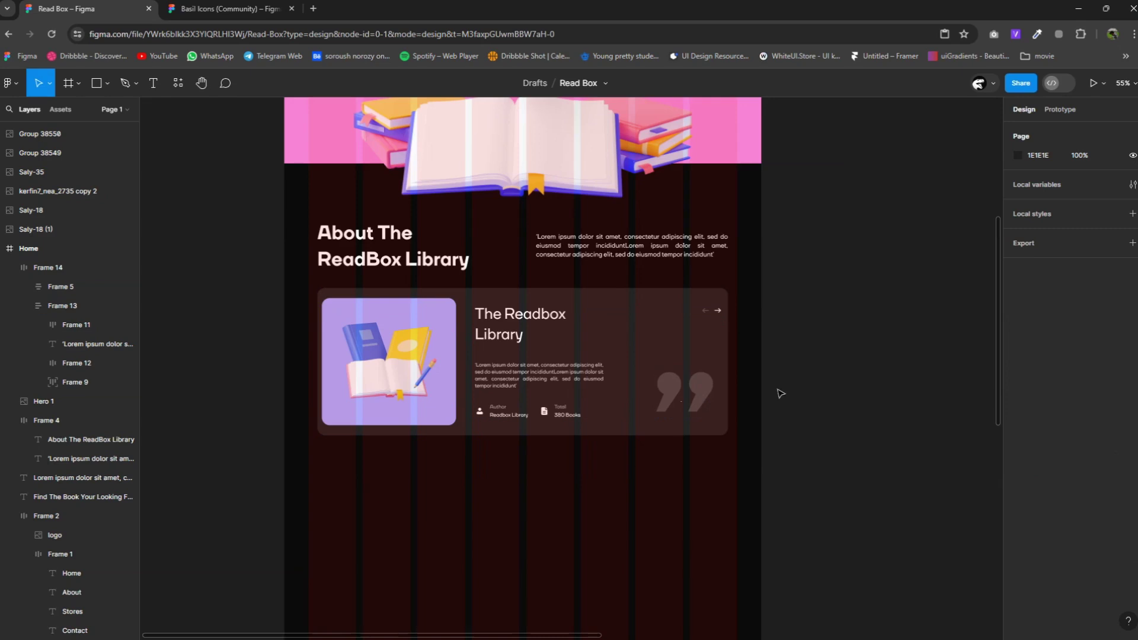
Copy the About heading below the card, retype it as 'New Arrivals' and centre it.
scroll(651, 385, down, 2)
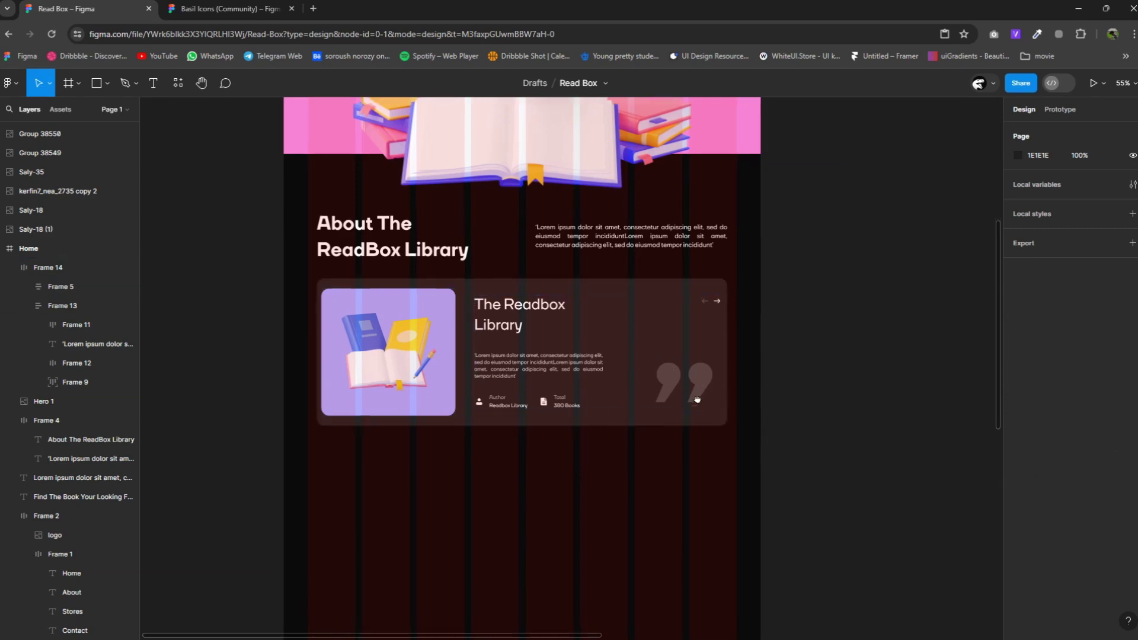
click(341, 236)
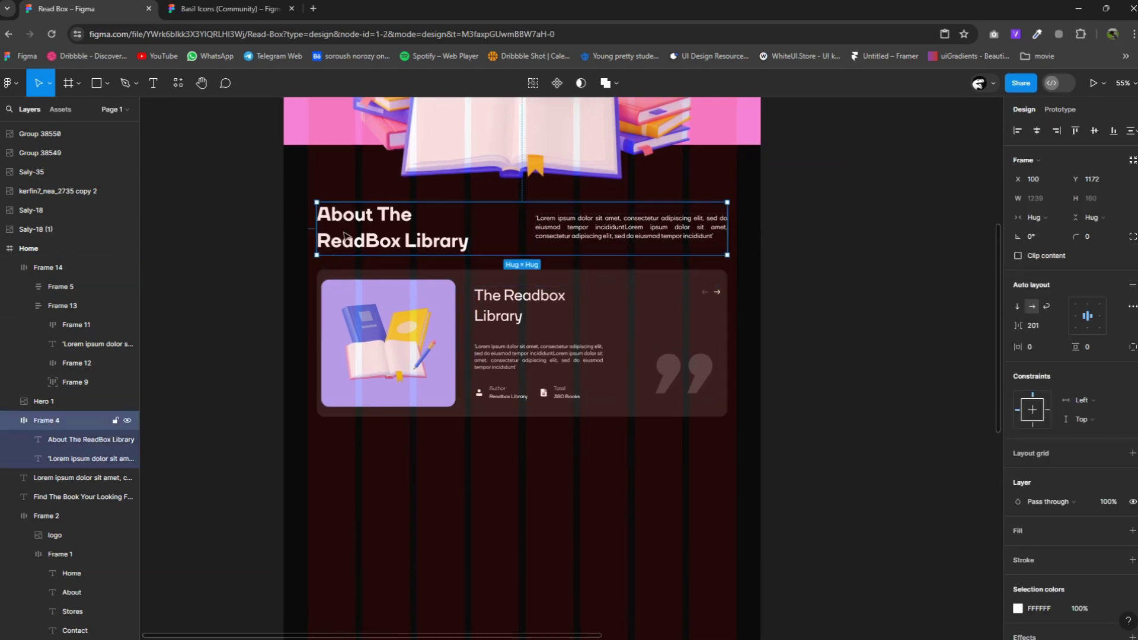
click(418, 241)
drag(418, 240, 550, 477)
double_click(535, 467)
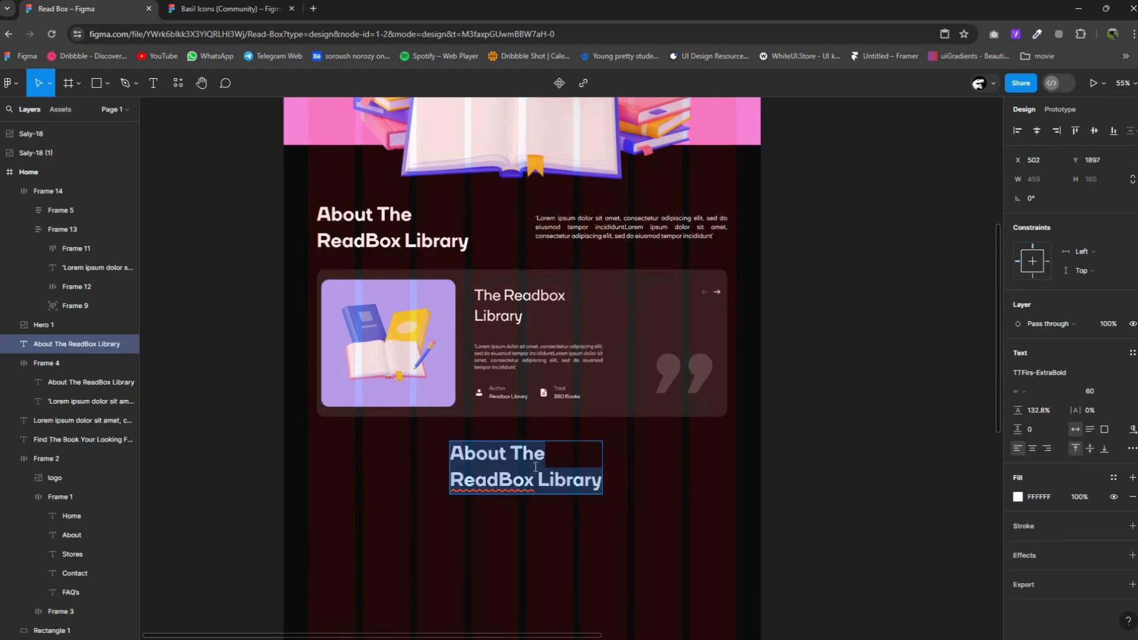
text(New Arrivals)
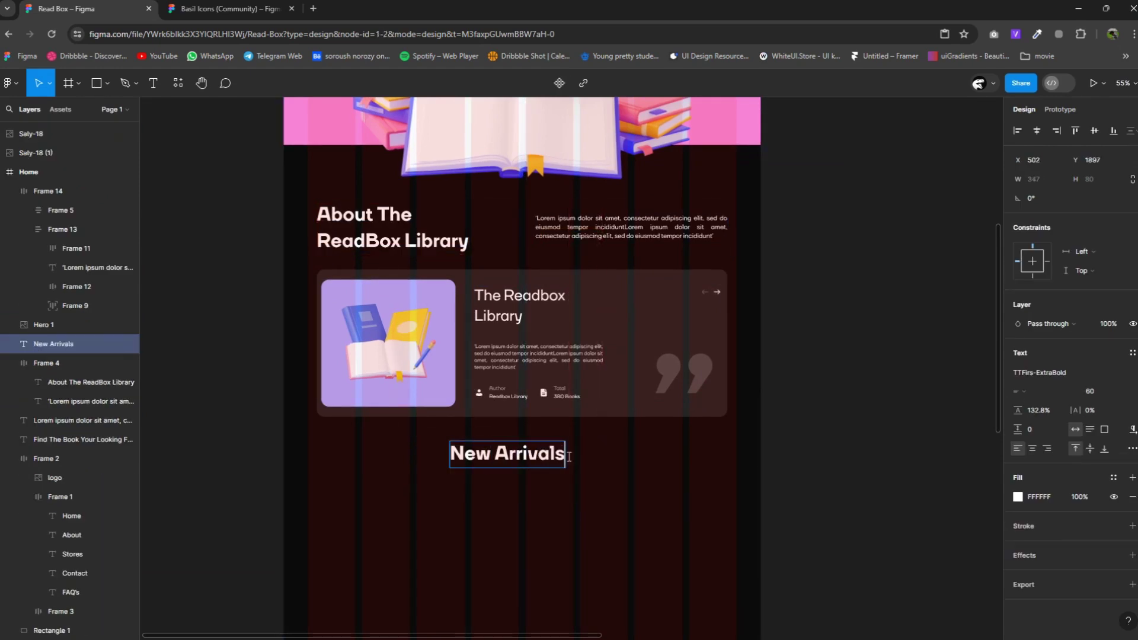
key(Escape)
drag(528, 458, 558, 462)
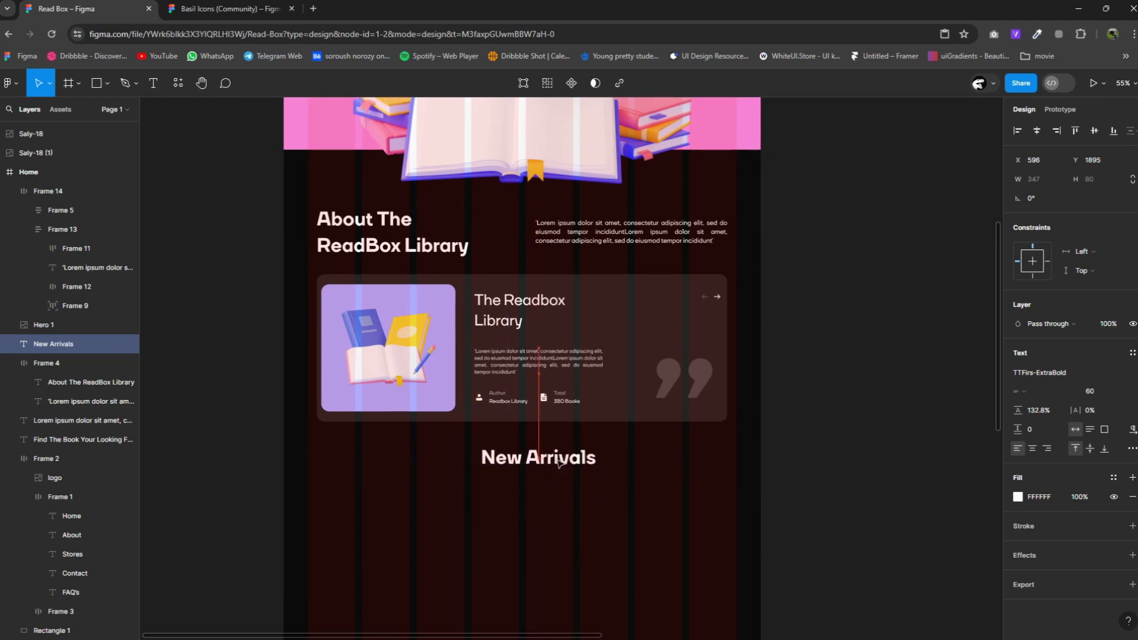
Add a copy of the lorem paragraph under New Arrivals, shortened to one 552×24 line.
scroll(569, 249, down, 1)
click(571, 198)
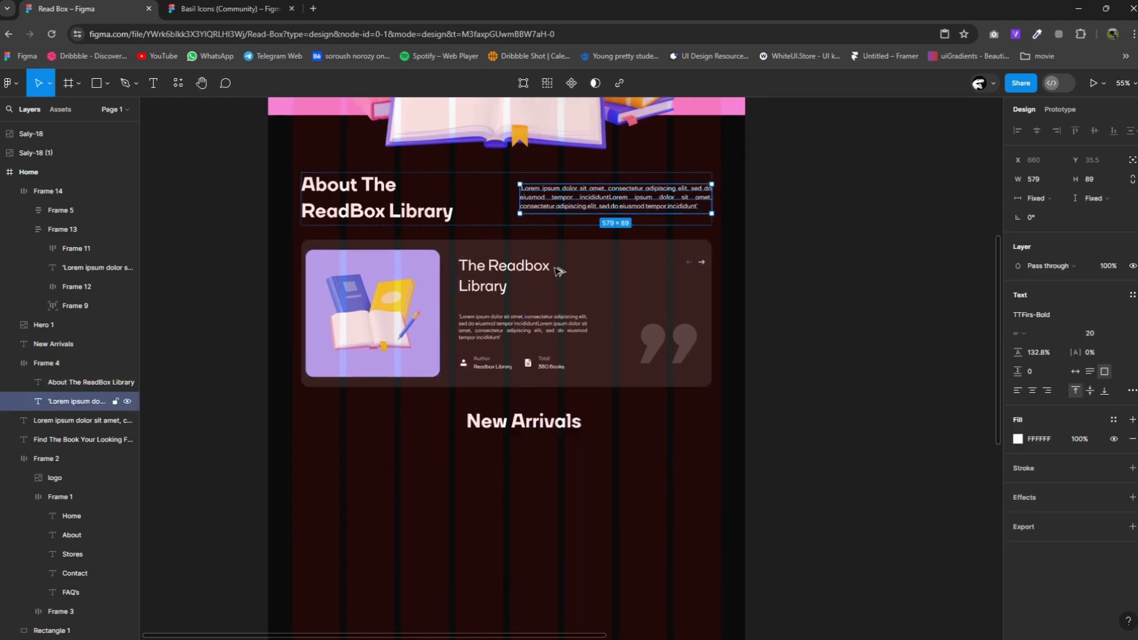
drag(609, 195, 544, 455)
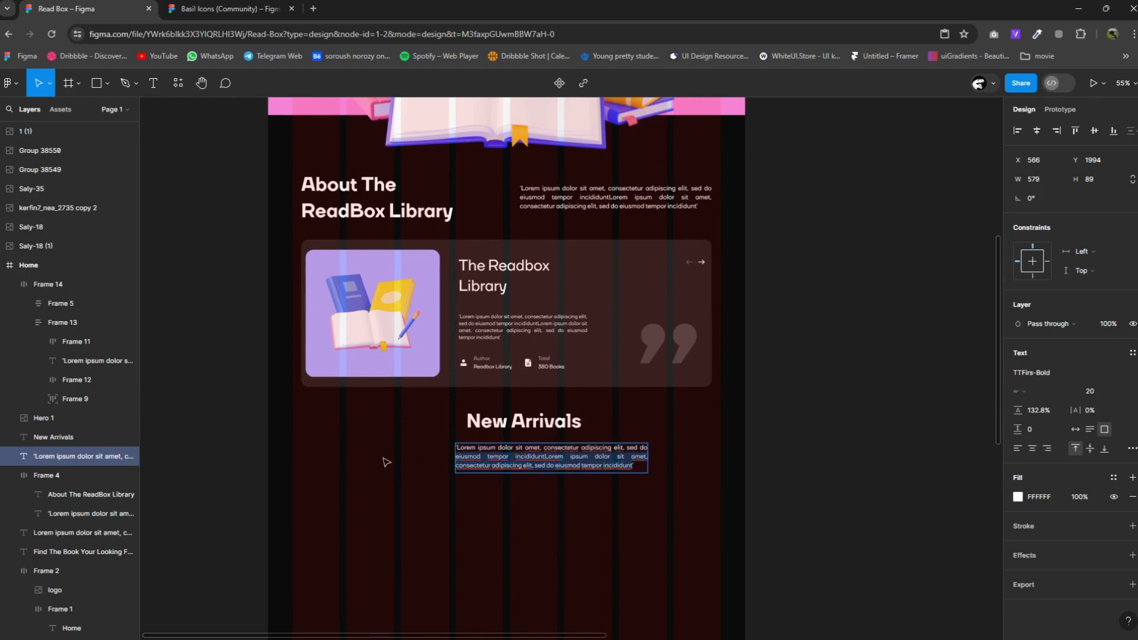
key(ctrl+v)
key(Escape)
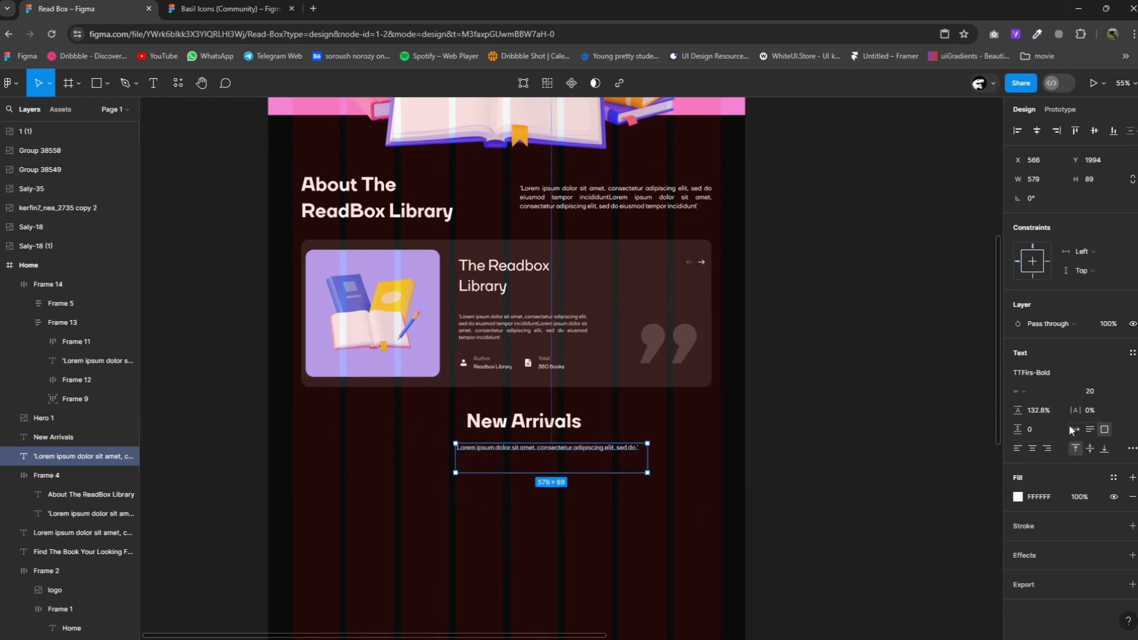
mouse_move(647, 472)
mouse_down()
mouse_move(635, 452)
mouse_move(592, 452)
mouse_up()
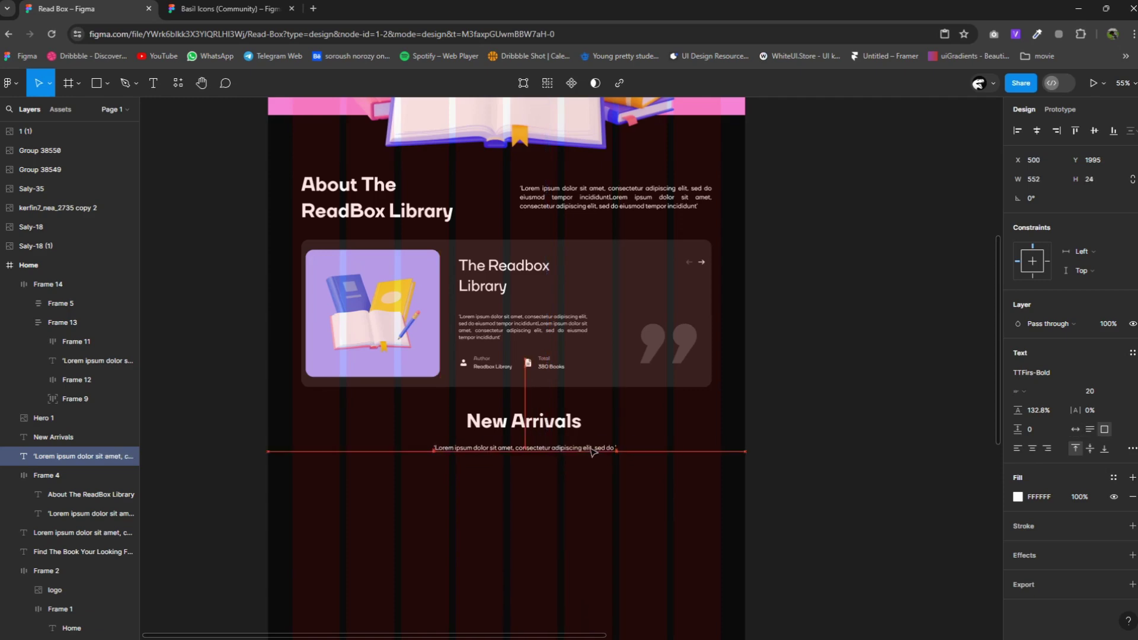
click(598, 501)
scroll(599, 500, down, 5)
Place the purple book icon under New Arrivals with a copied heading retyped as its title.
drag(928, 332, 508, 513)
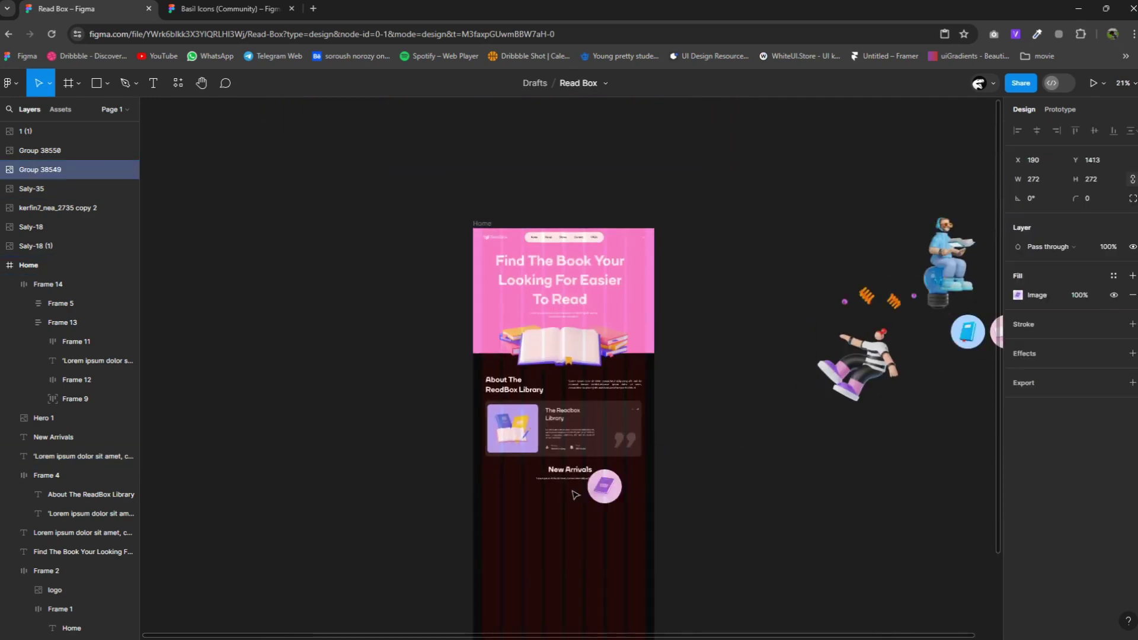
scroll(508, 514, down, 2)
scroll(512, 398, up, 5)
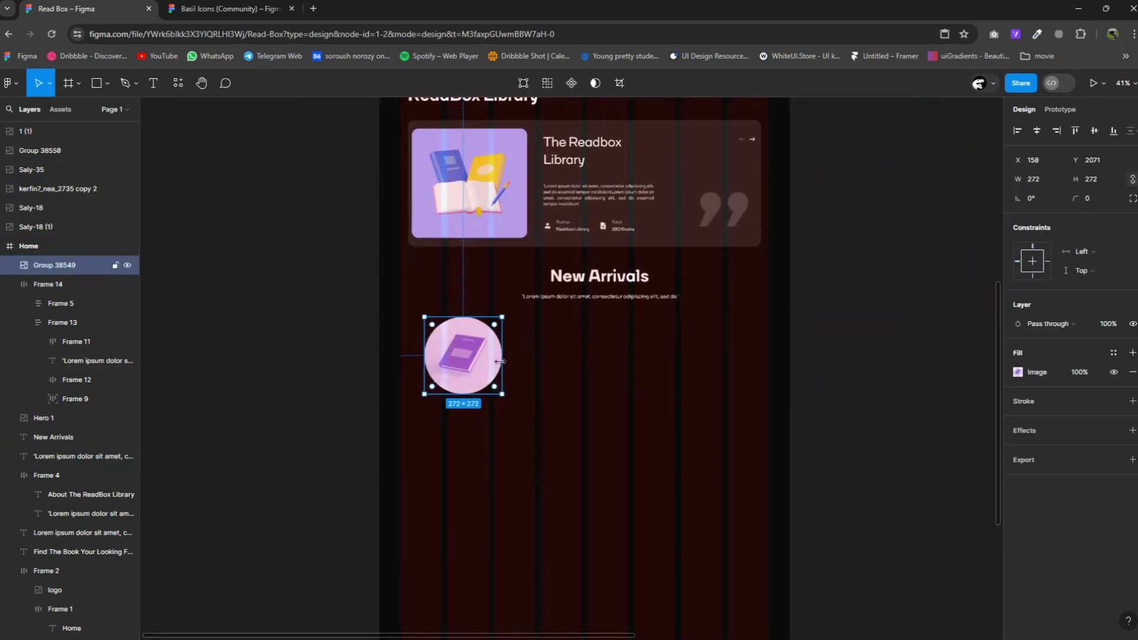
drag(562, 286, 470, 413)
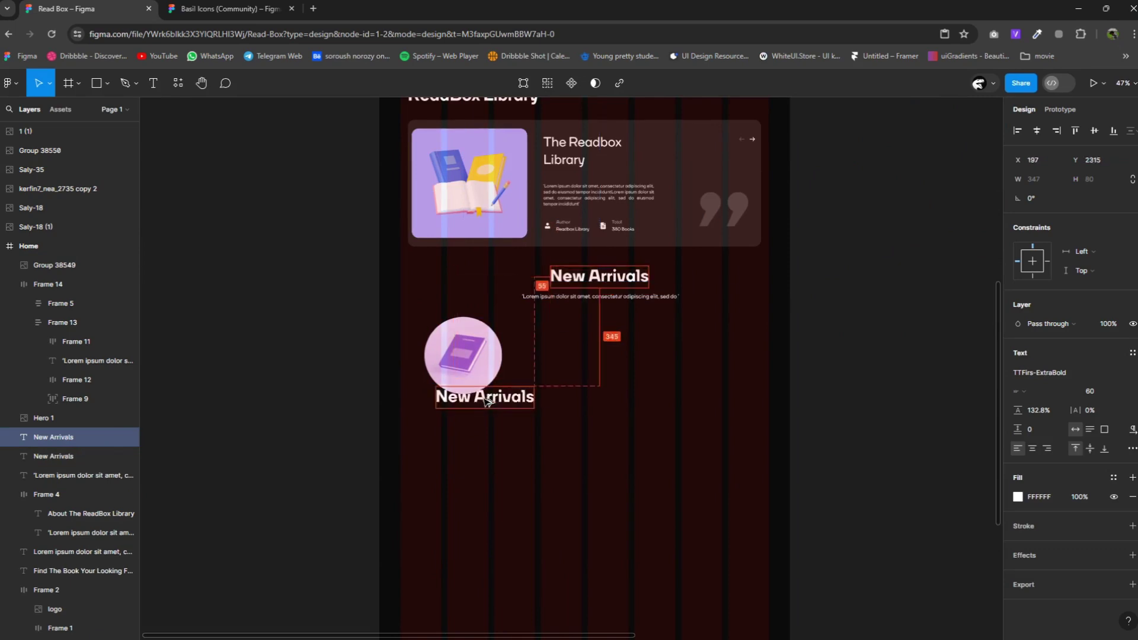
text(The Vogue Eoin Mc)
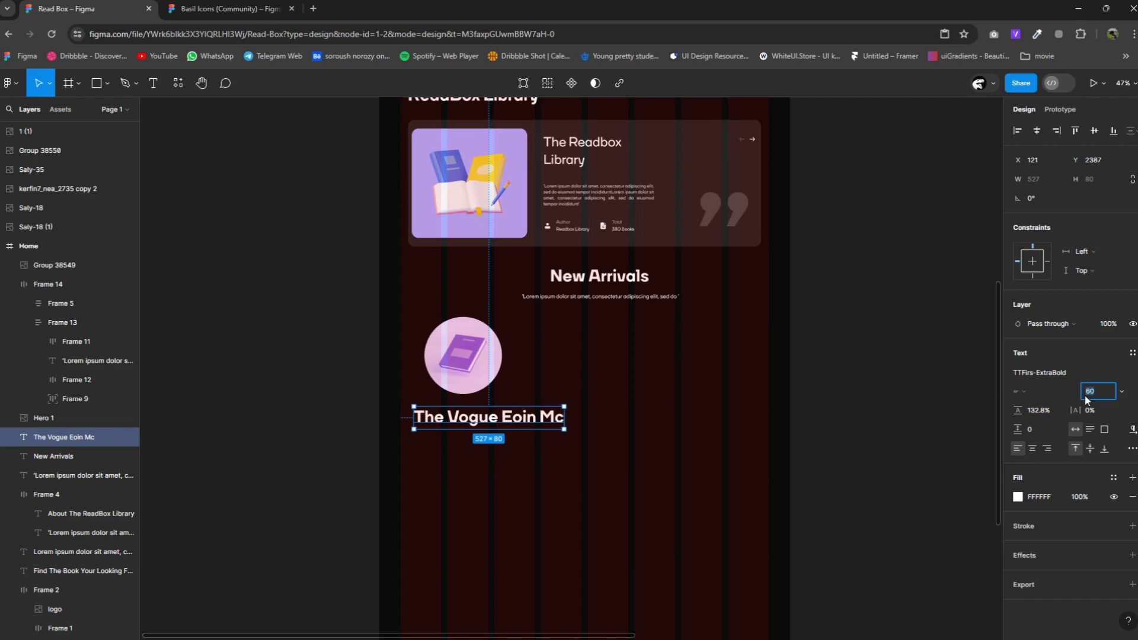
key(Return)
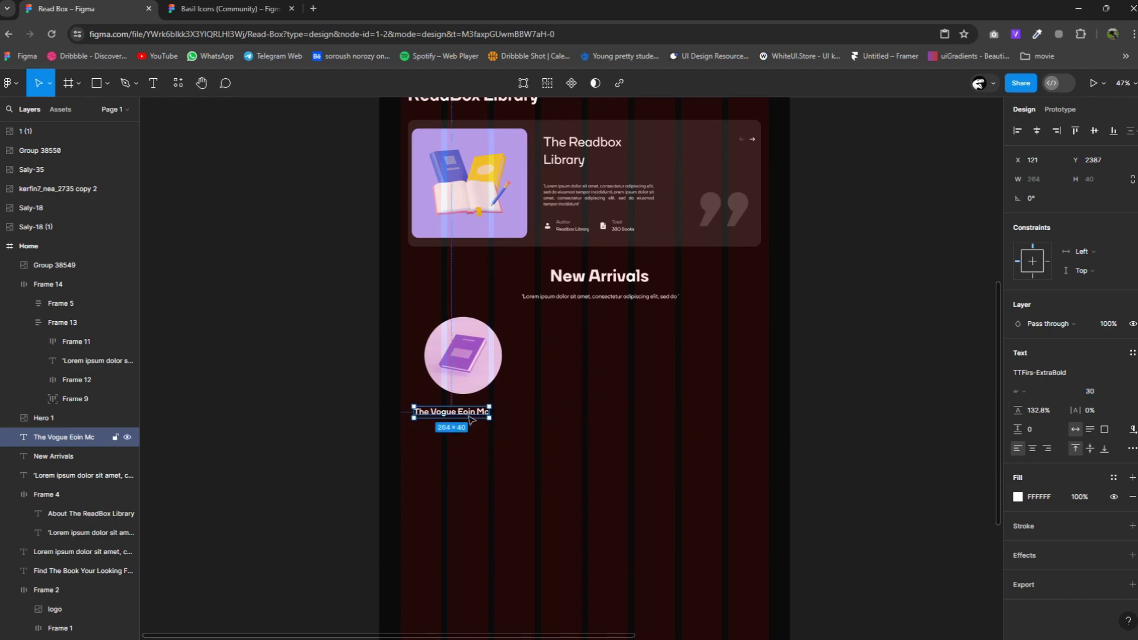
drag(470, 419, 483, 419)
Style the book title in TTFirs-Bold at 34 px, centred under the icon.
click(1043, 372)
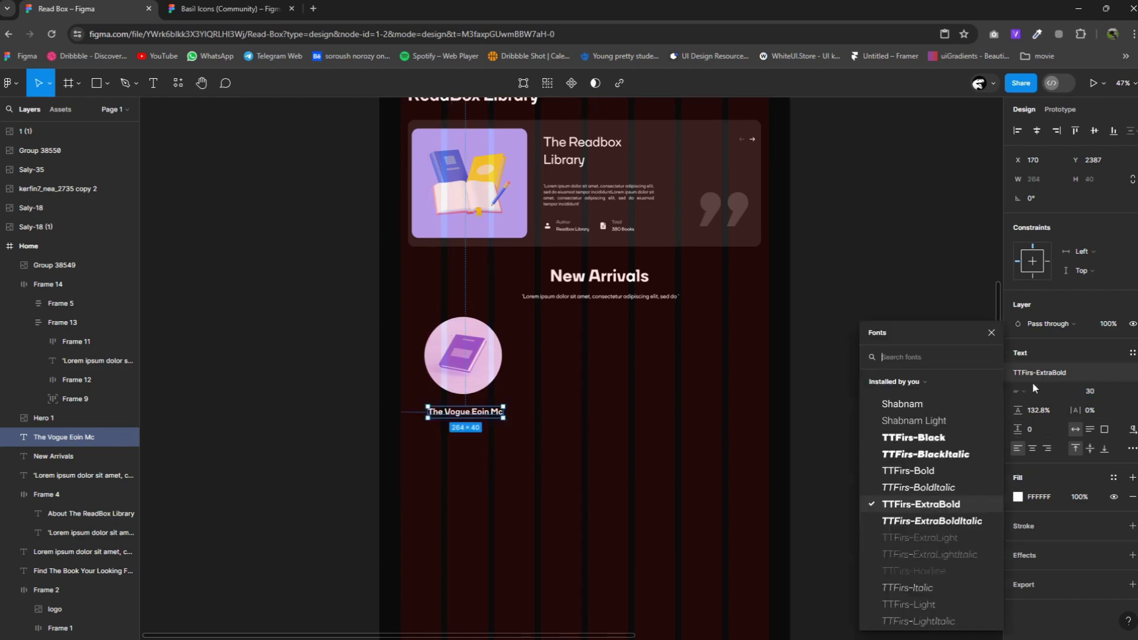
click(746, 473)
click(557, 441)
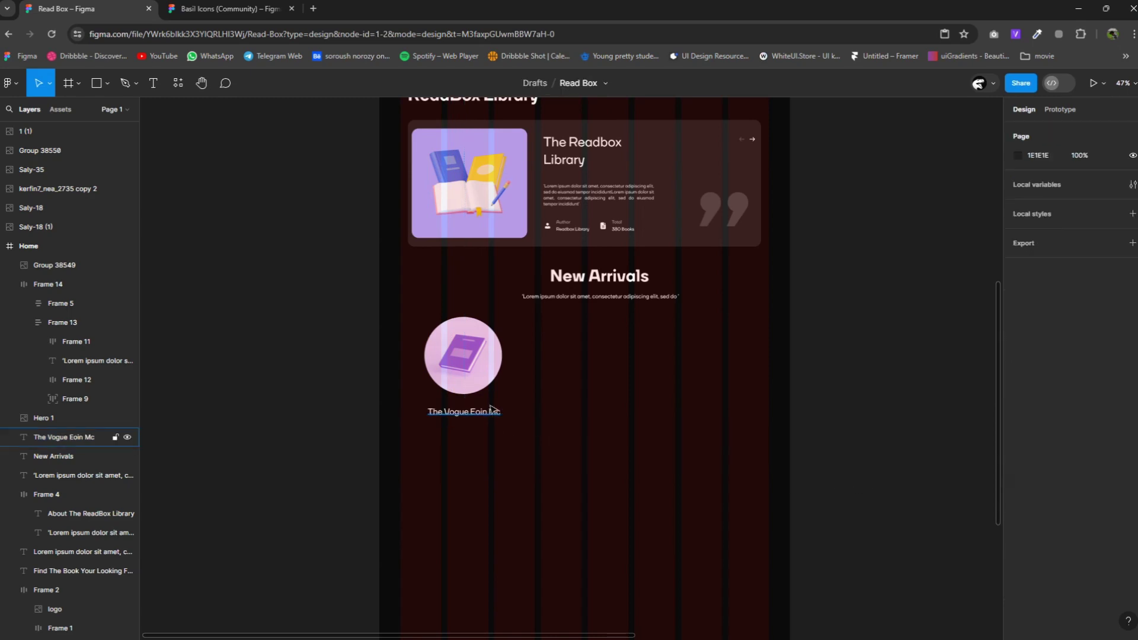
click(465, 411)
text(34)
key(Return)
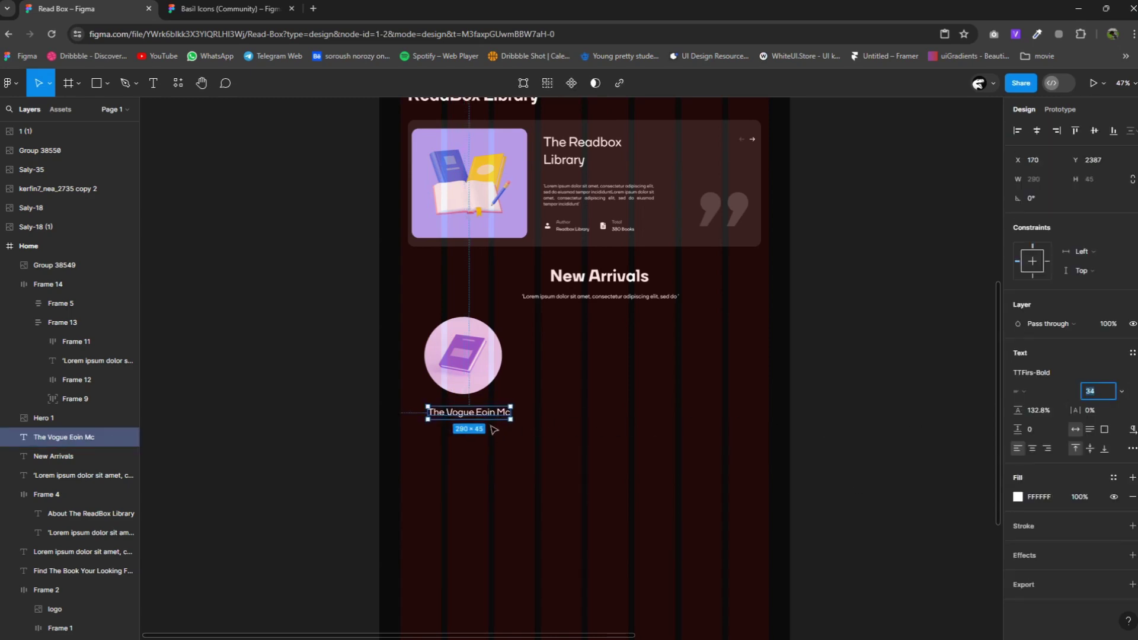
drag(486, 419, 480, 418)
click(592, 296)
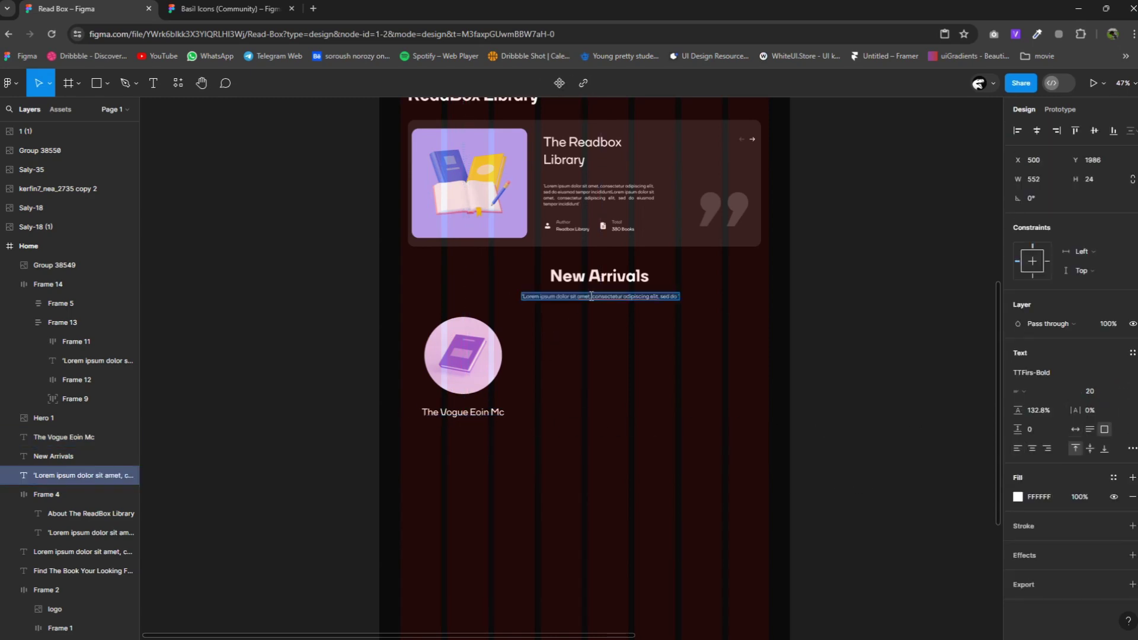
Copy the lorem line below the book title, narrowed to wrap and centre-aligned.
drag(604, 299, 486, 439)
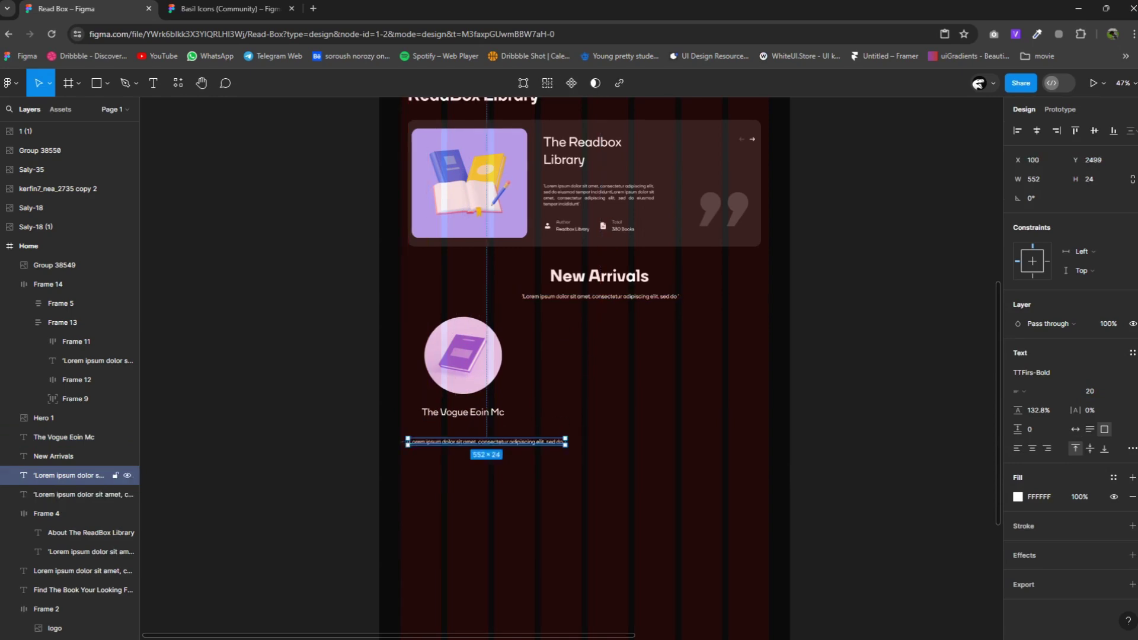
scroll(486, 438, down, 5)
key(Escape)
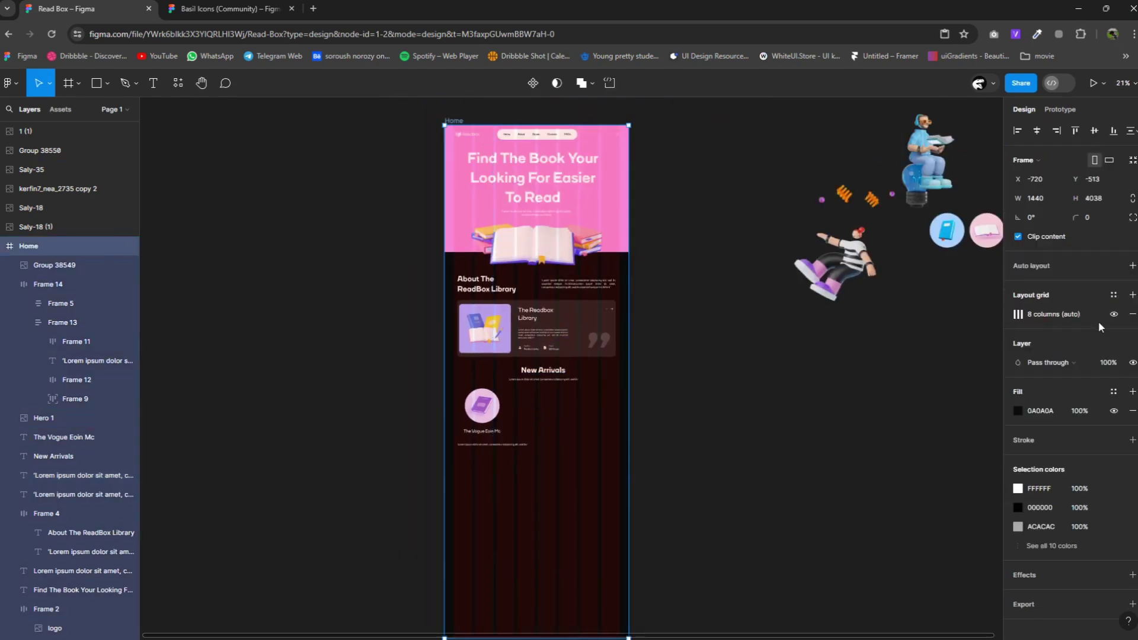
scroll(479, 444, up, 5)
click(505, 446)
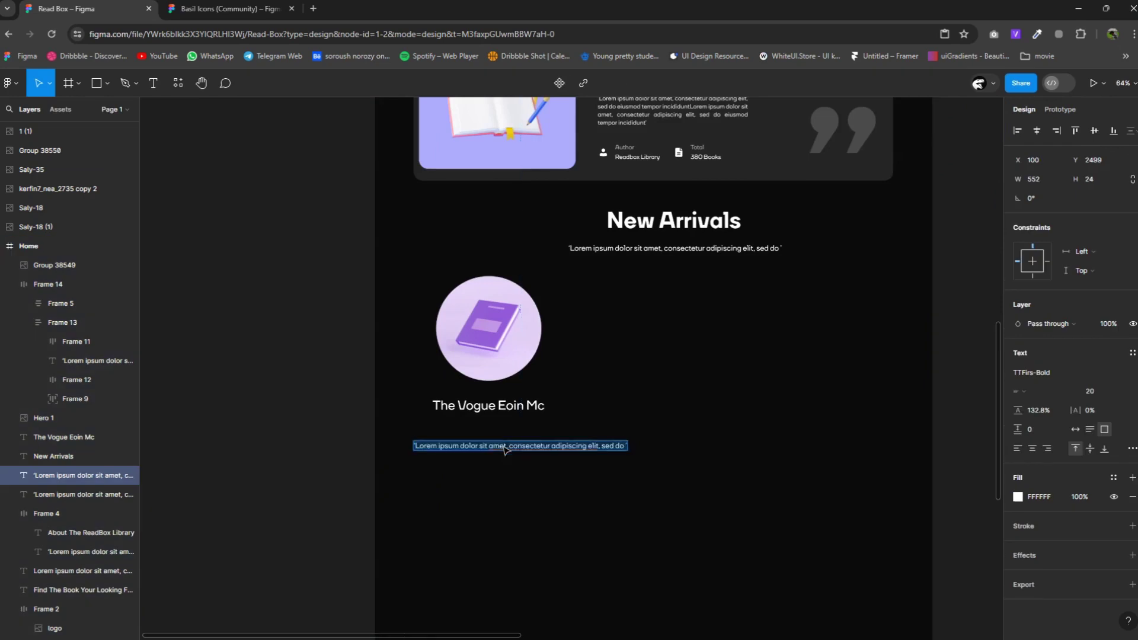
drag(600, 445, 524, 439)
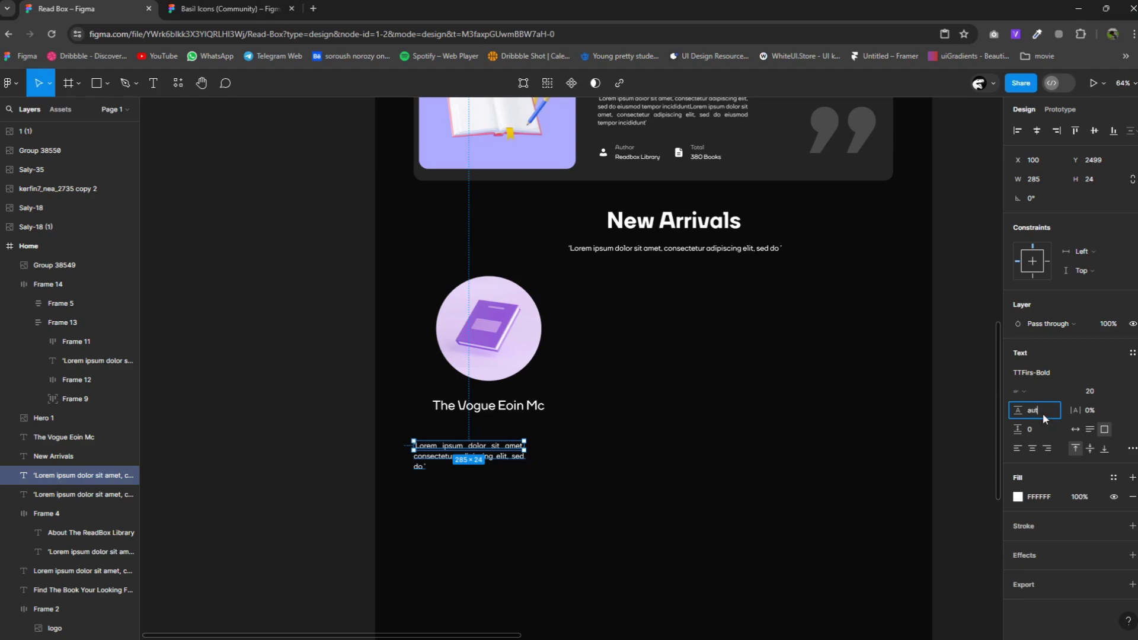
click(731, 490)
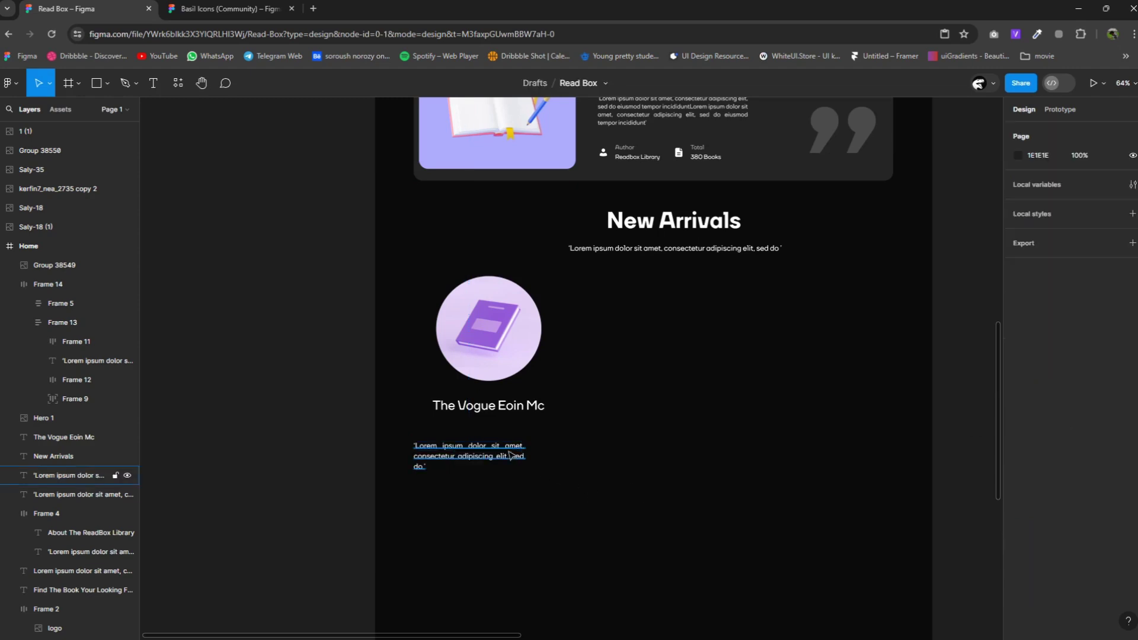
click(510, 453)
mouse_move(510, 451)
mouse_down()
mouse_move(510, 470)
mouse_move(535, 451)
mouse_move(560, 458)
mouse_move(515, 440)
mouse_move(510, 466)
mouse_up()
click(1034, 449)
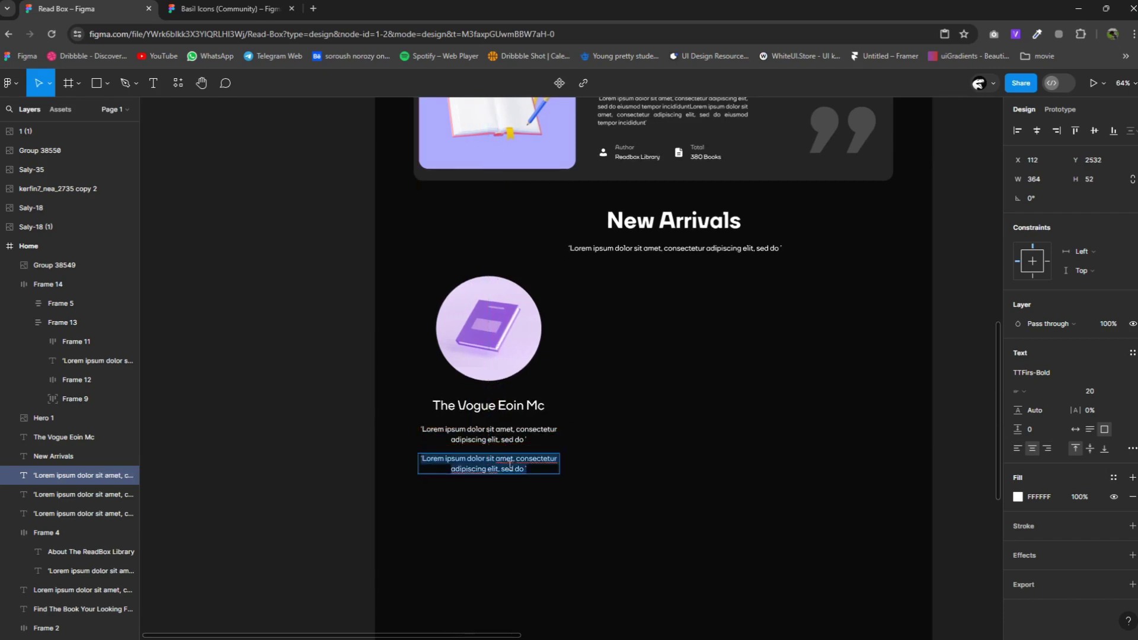
Duplicate the description as 'Read More' text wrapped in an auto-layout frame.
text(Read Mor)
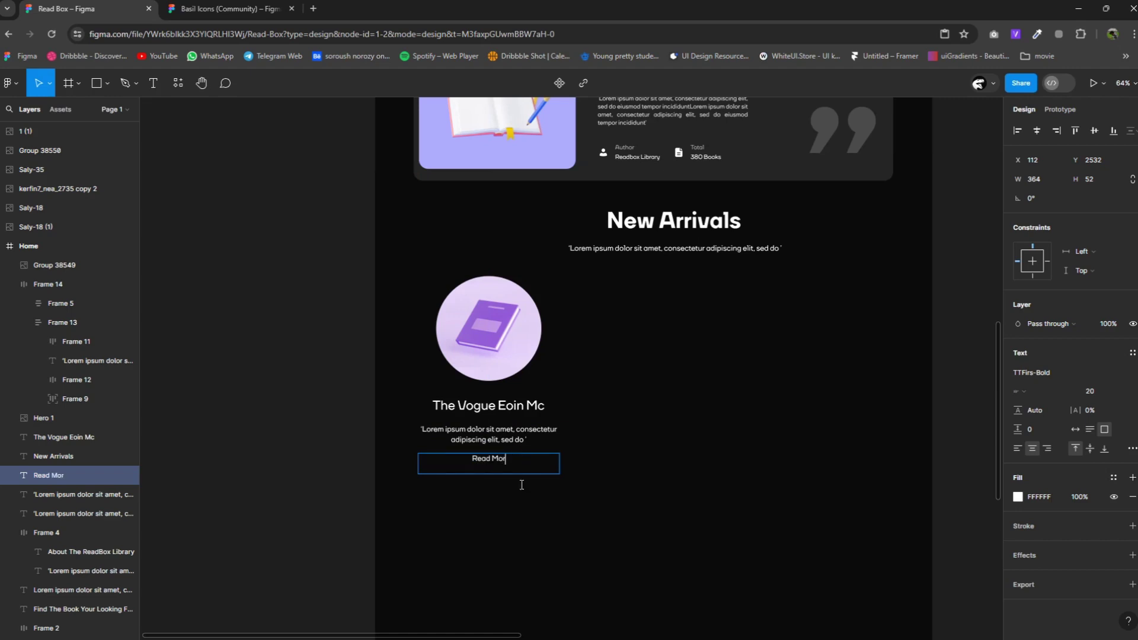
text(e)
key(Escape)
click(1075, 429)
click(530, 498)
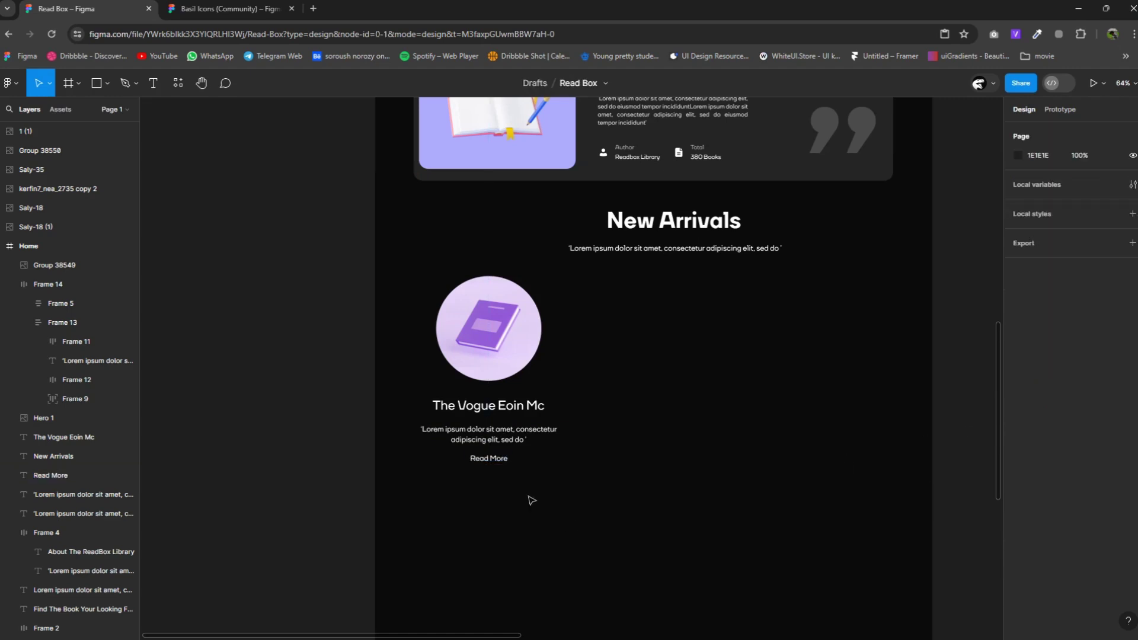
click(484, 460)
right_click(499, 460)
click(523, 437)
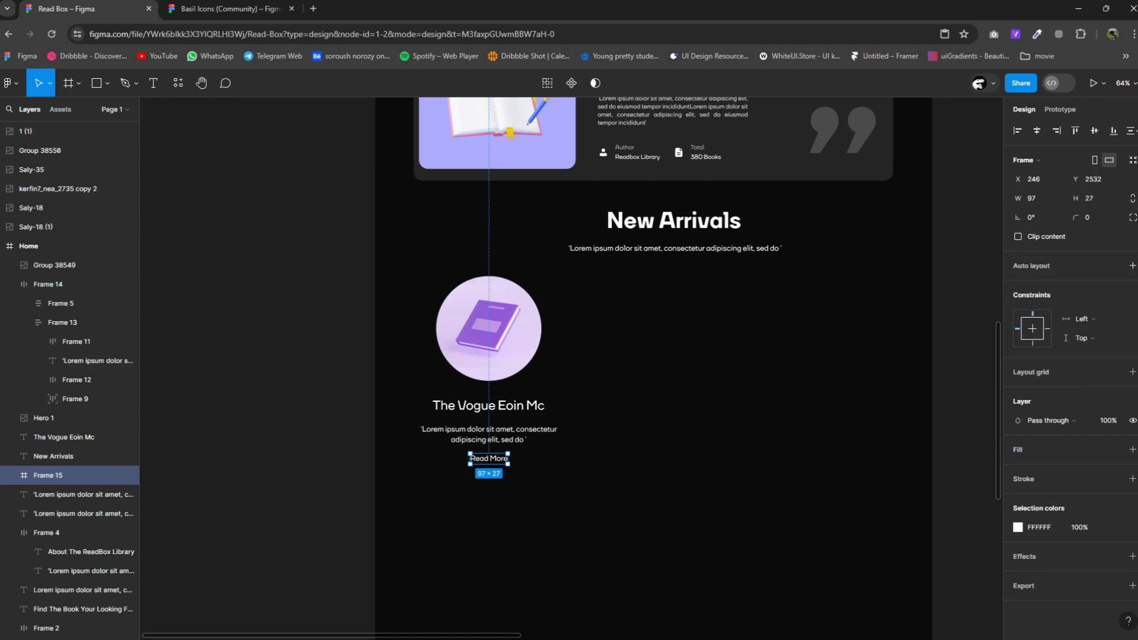
click(1132, 267)
Size the Read More frame to 193×63 with a grey 7A7A7A outline and rounded corners.
mouse_move(511, 466)
mouse_down()
mouse_move(544, 478)
mouse_move(506, 478)
mouse_up()
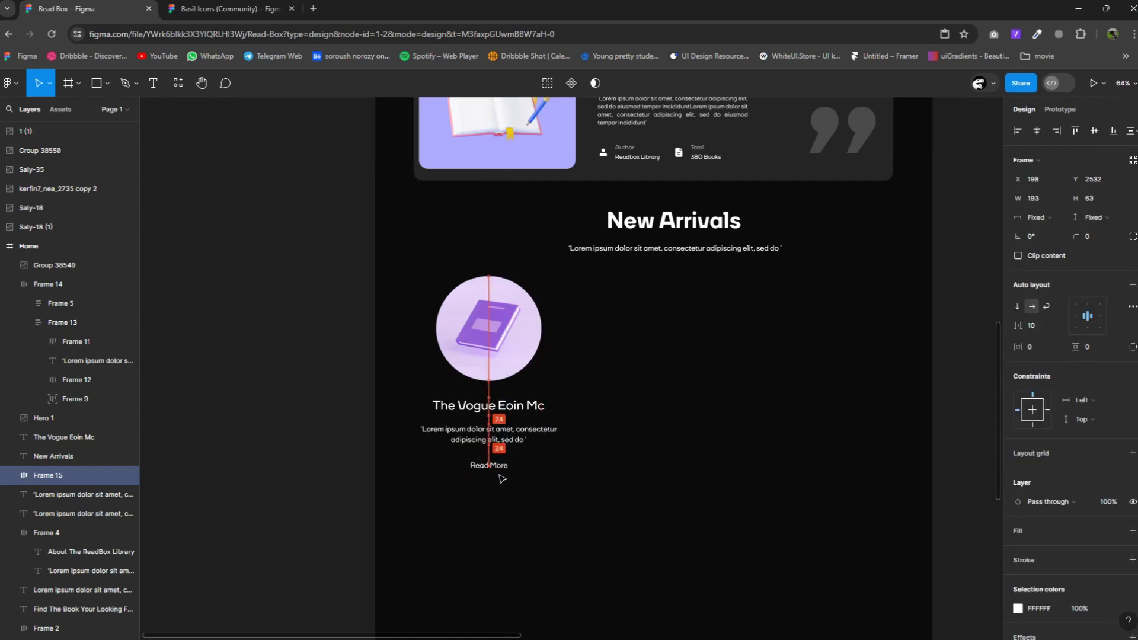
click(1133, 559)
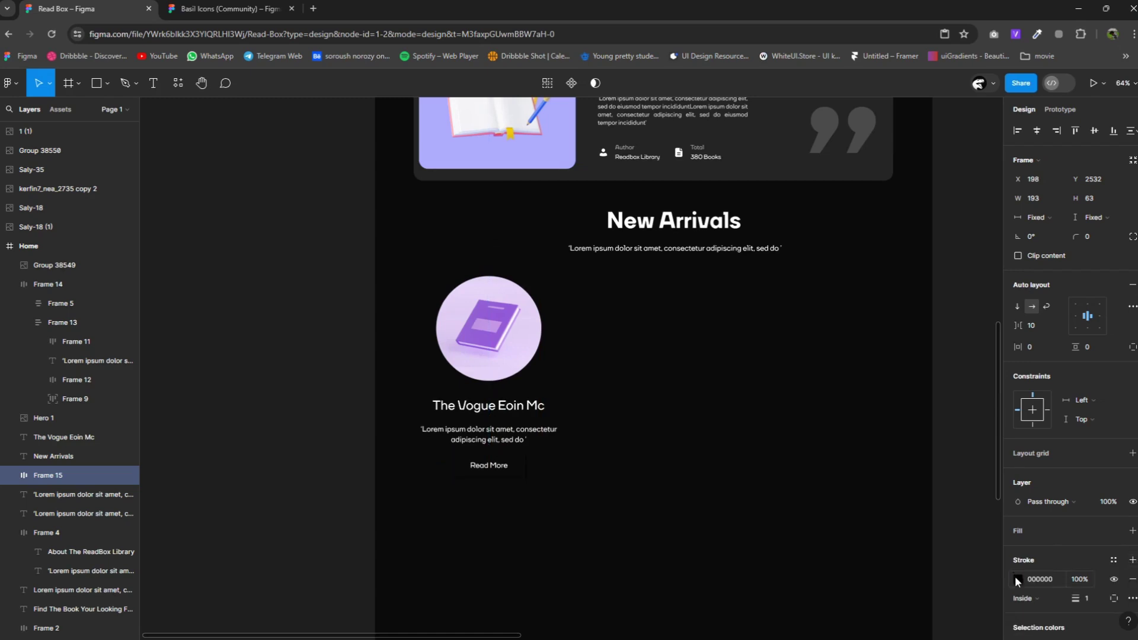
click(1017, 579)
click(855, 410)
key(Escape)
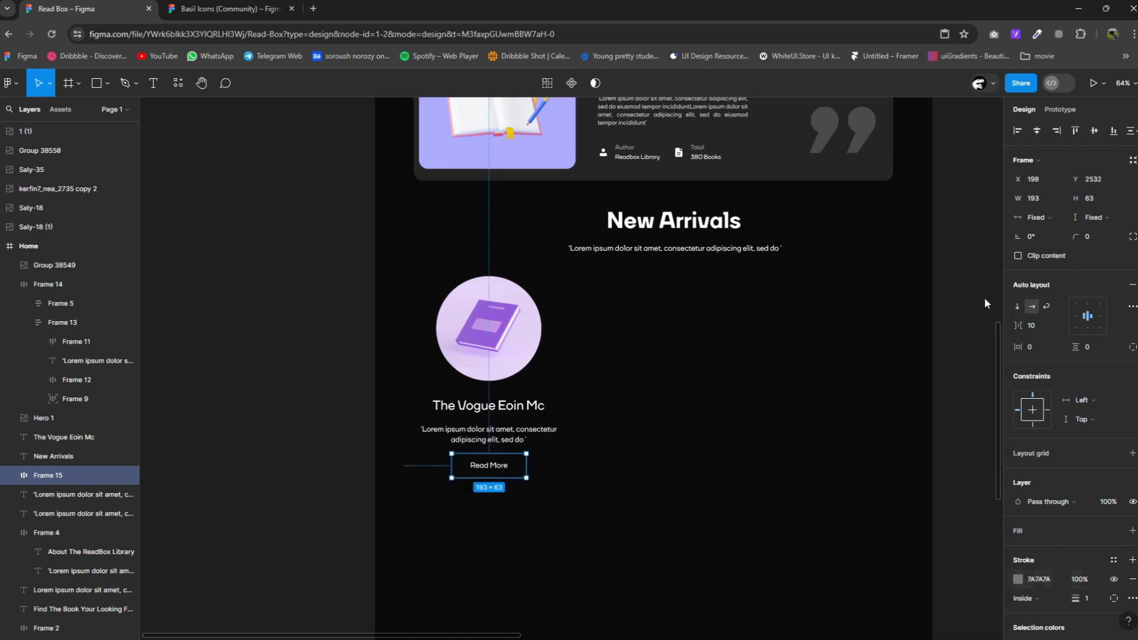
text(2)
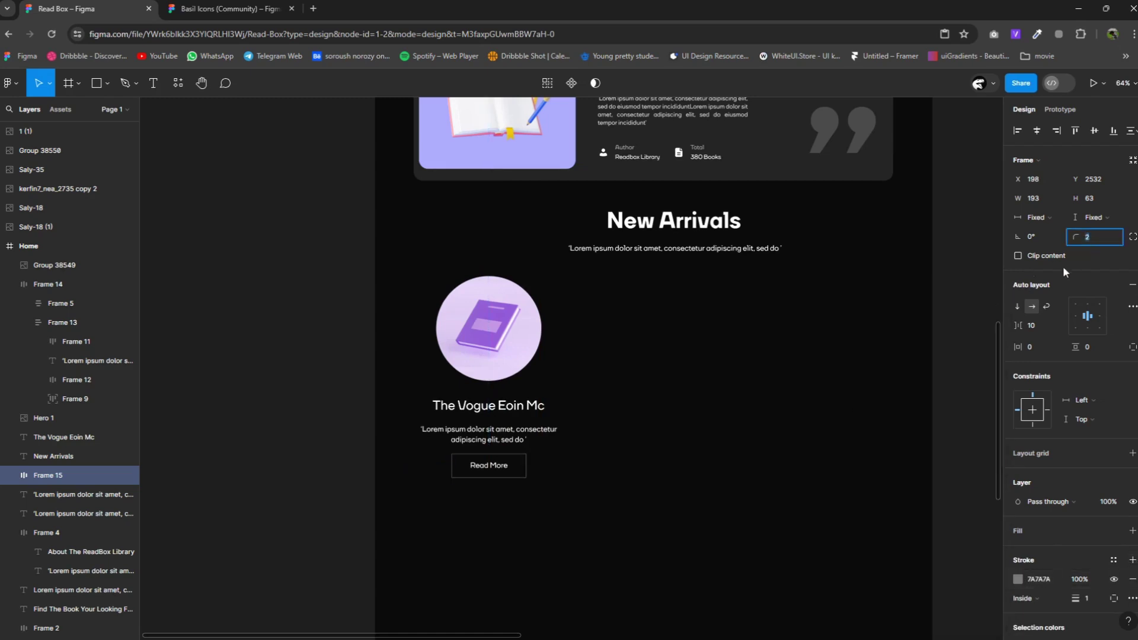
text(25)
key(Return)
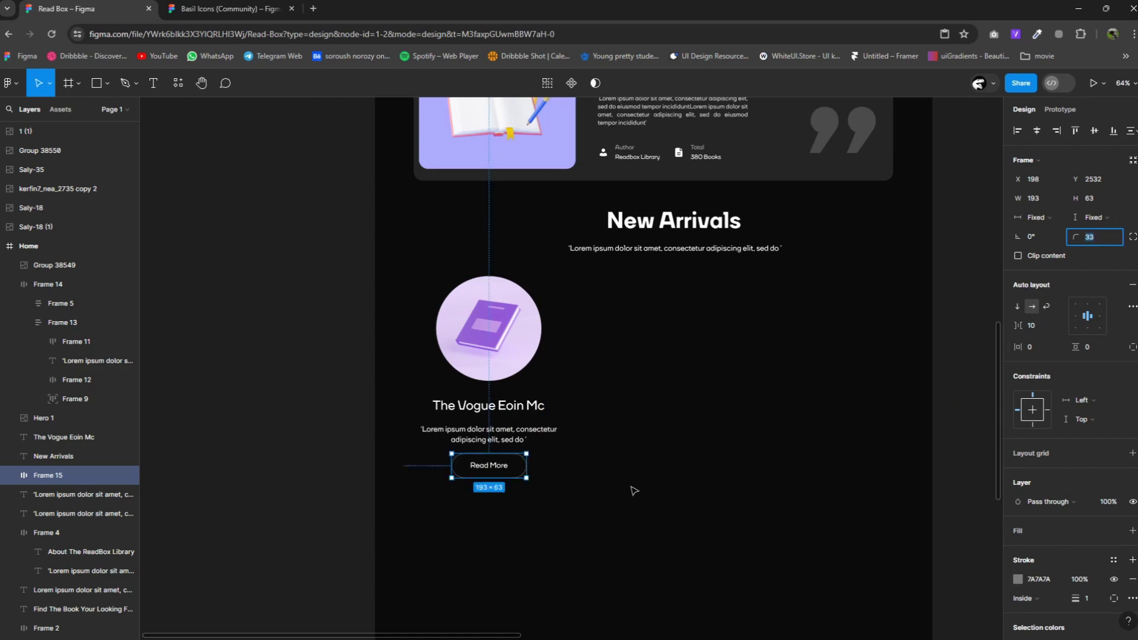
Finish the fully rounded button and frame title, description and button with auto layout.
text(42)
click(597, 491)
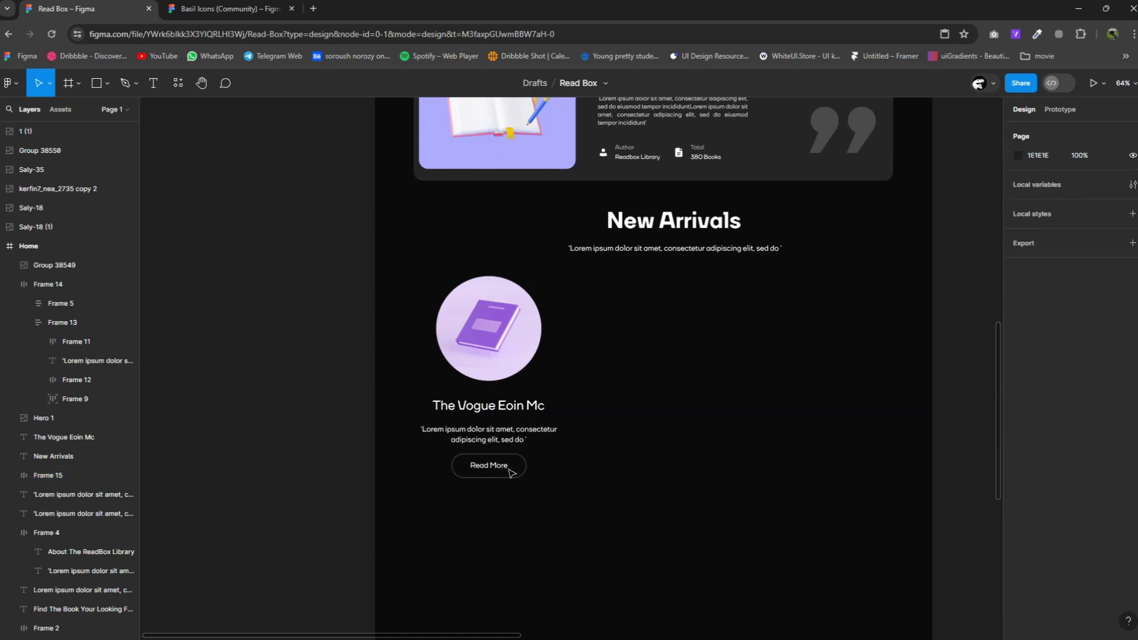
mouse_move(509, 470)
mouse_down()
mouse_move(507, 481)
mouse_move(480, 339)
mouse_up()
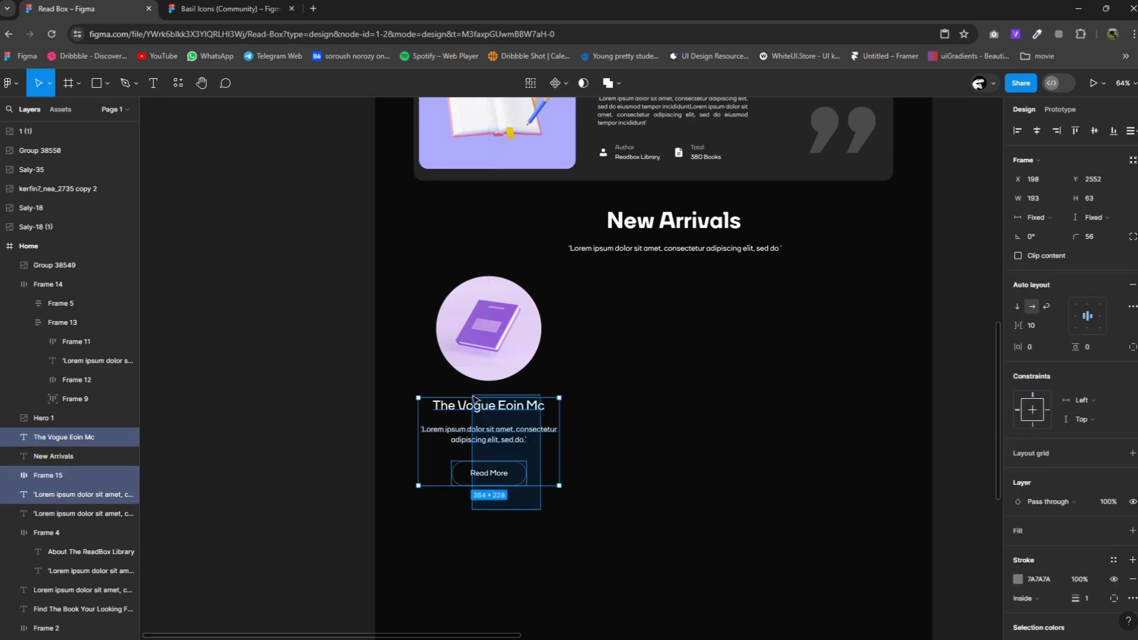
shift+click(480, 339)
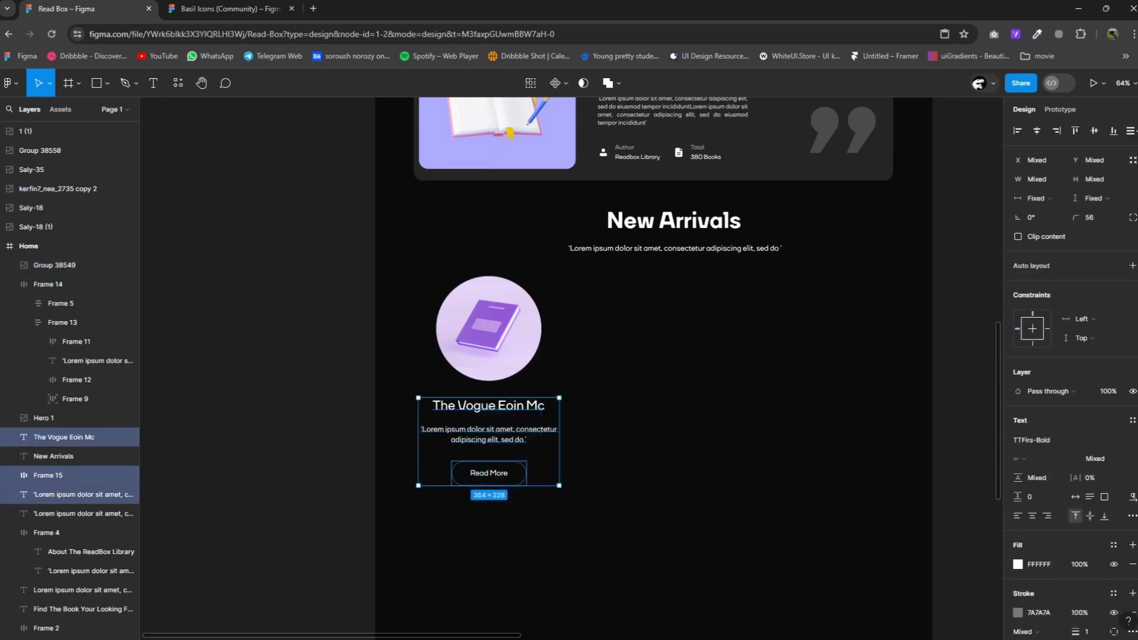
right_click(475, 426)
click(507, 421)
click(1132, 266)
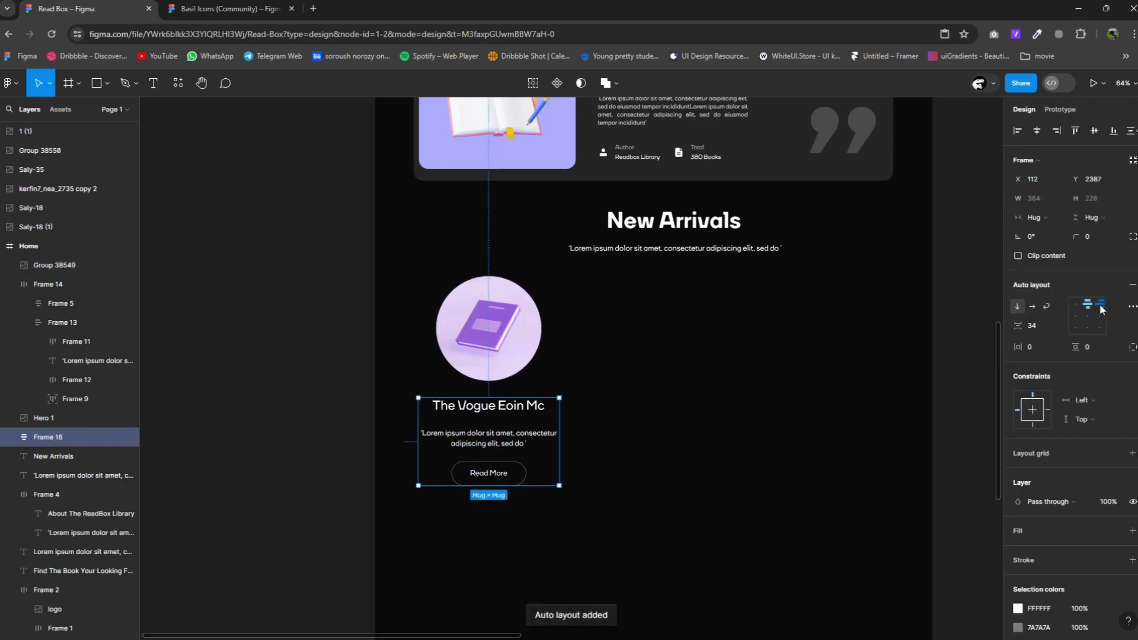
Wrap the book circle and texts into one auto-layout card and duplicate it to the right.
drag(560, 472, 466, 276)
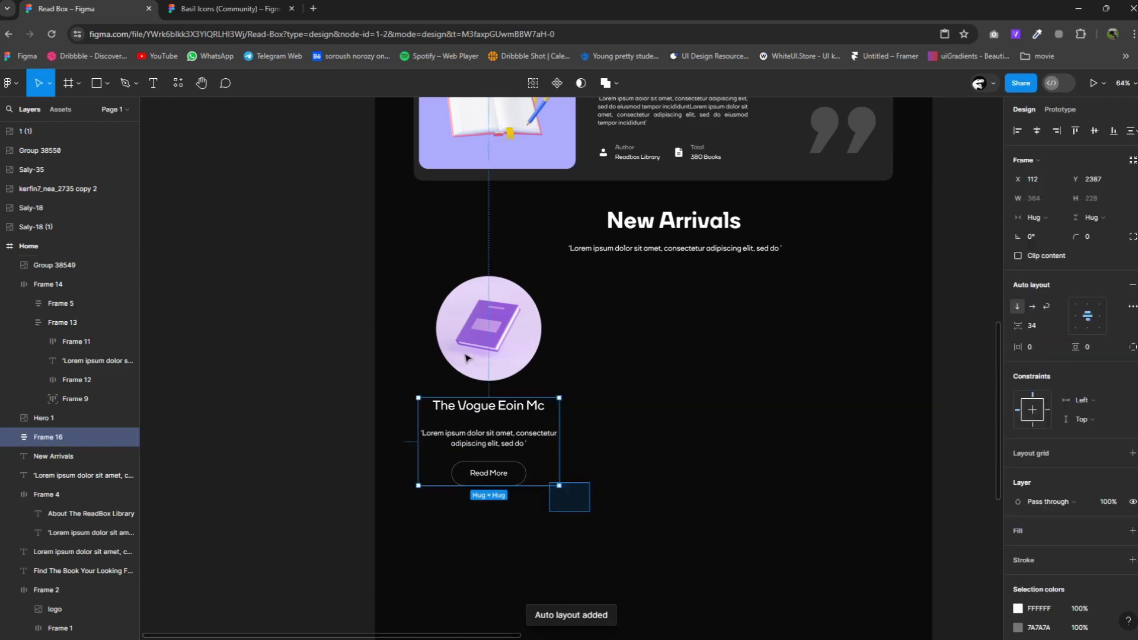
right_click(464, 276)
click(483, 421)
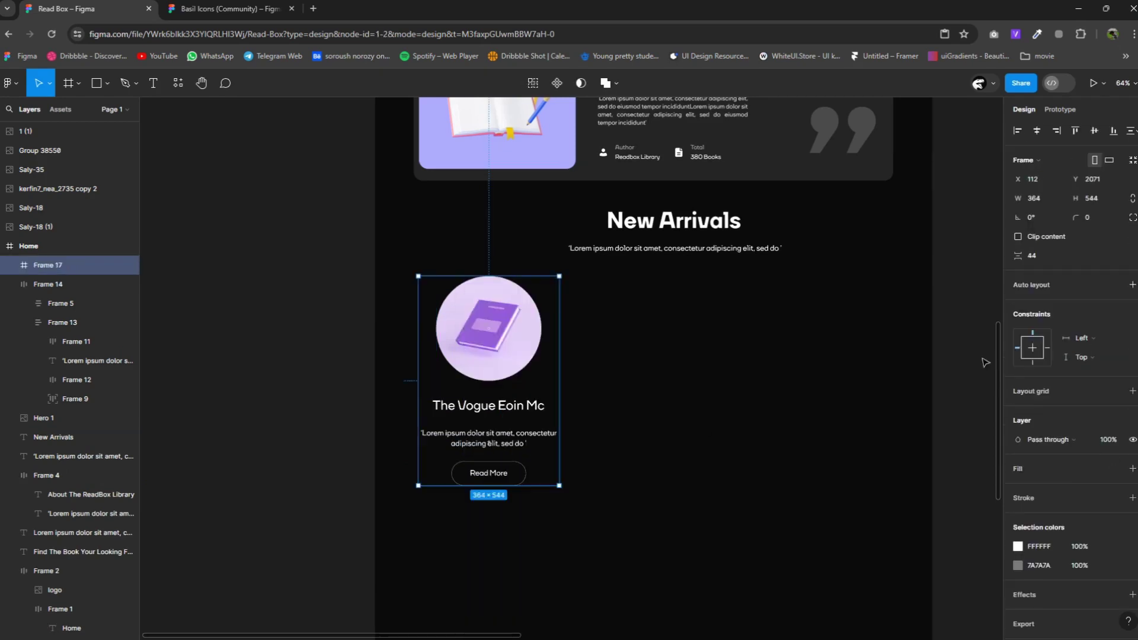
click(1132, 285)
click(717, 414)
click(461, 433)
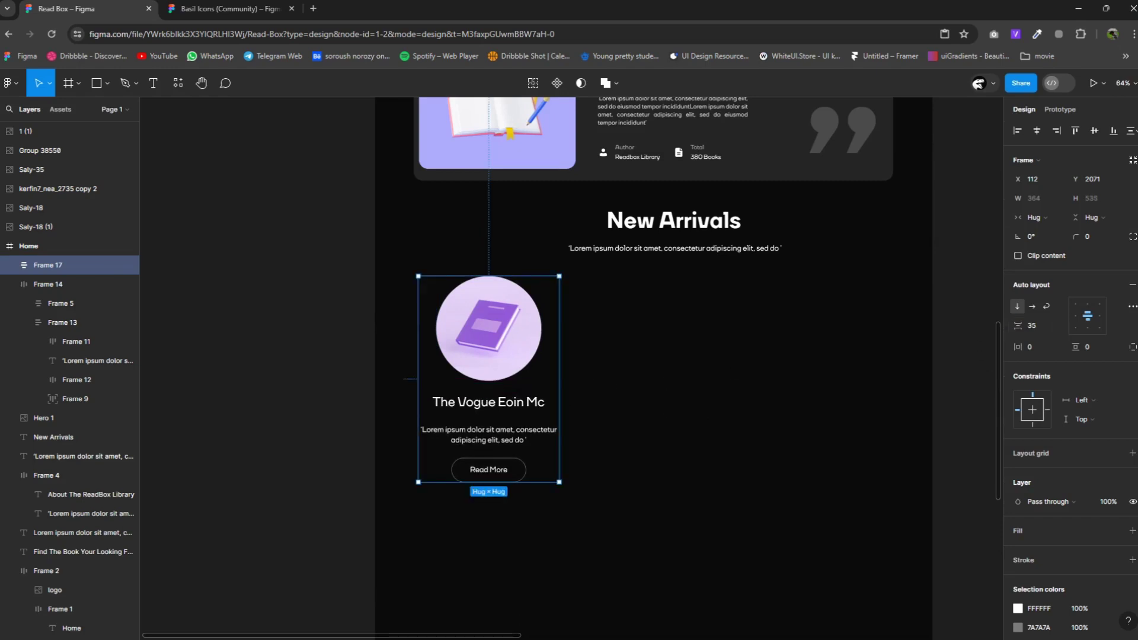
mouse_move(515, 386)
mouse_down()
mouse_move(672, 366)
mouse_move(663, 388)
mouse_up()
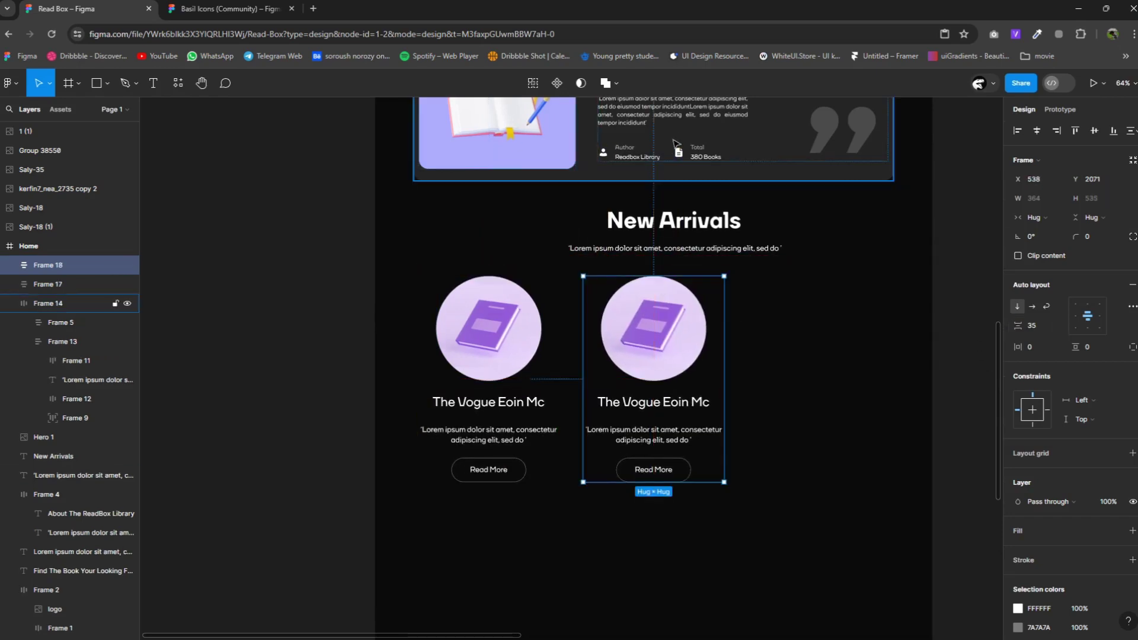
Create a third card and give it the pink book circle image.
scroll(511, 381, down, 5)
click(950, 229)
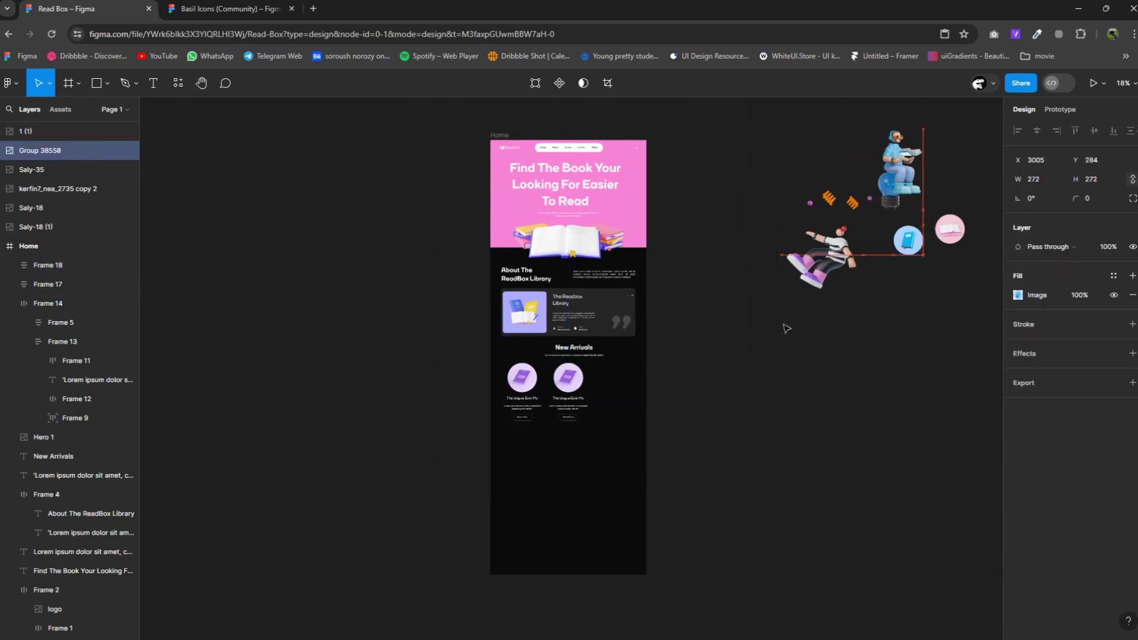
drag(566, 396, 566, 396)
scroll(565, 396, up, 2)
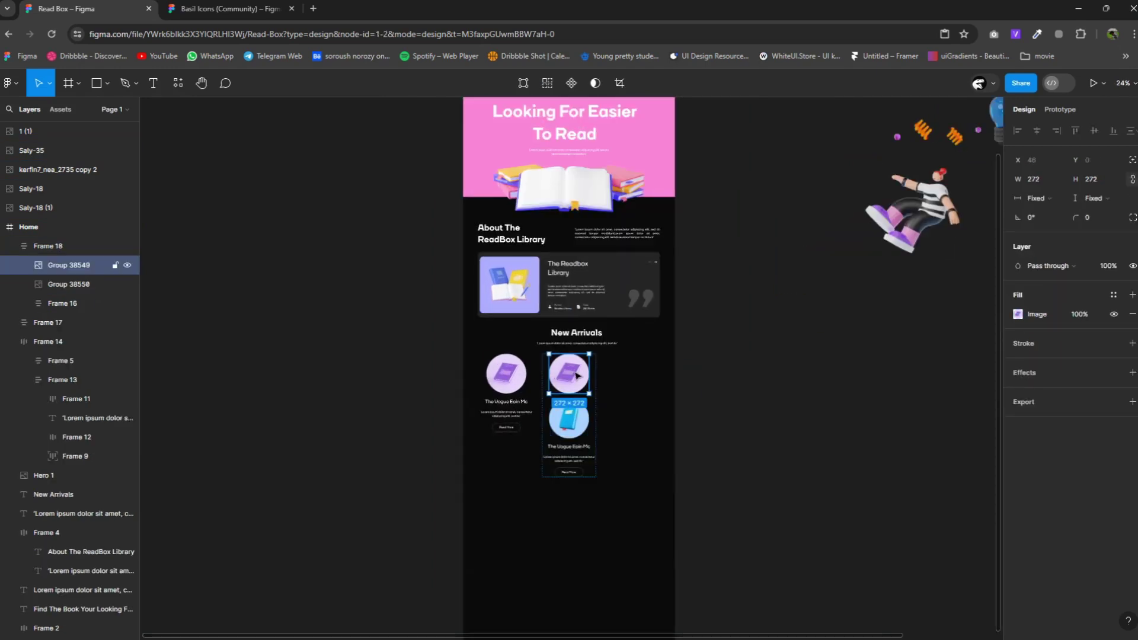
click(578, 379)
key(ctrl+z)
key(ctrl+z)
key(ctrl+z)
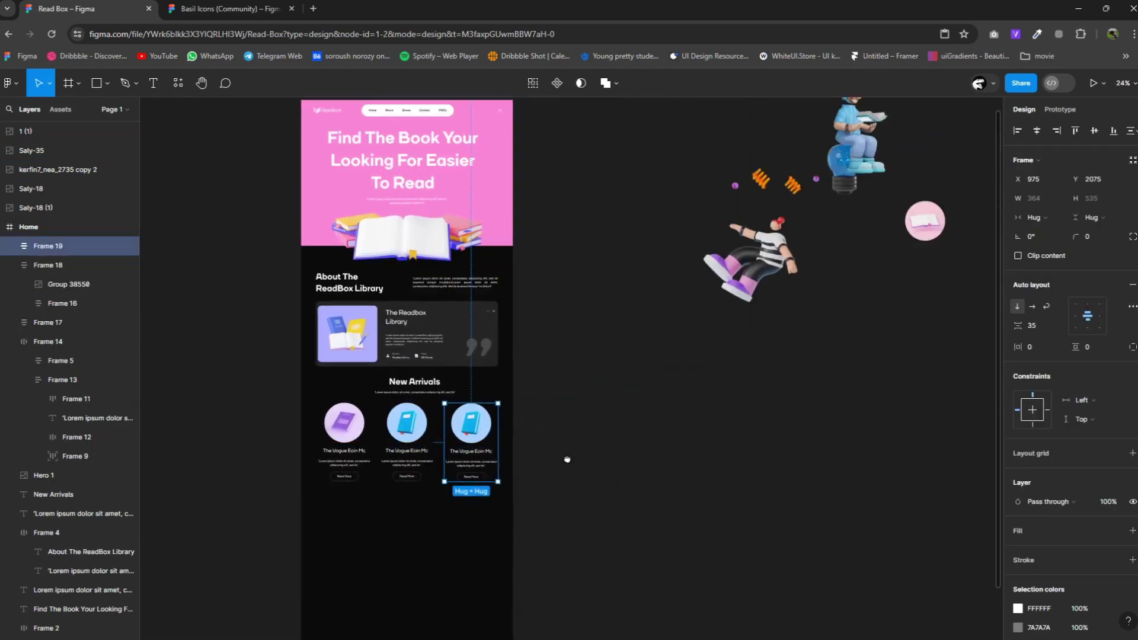
drag(634, 361, 456, 481)
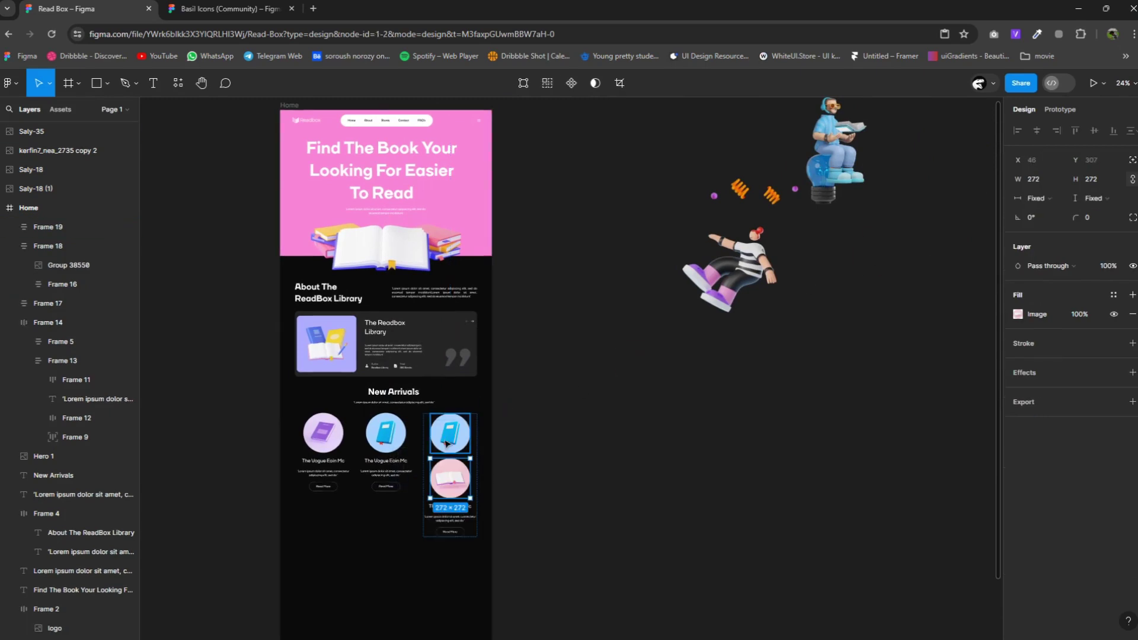
scroll(456, 481, down, 2)
scroll(456, 481, up, 3)
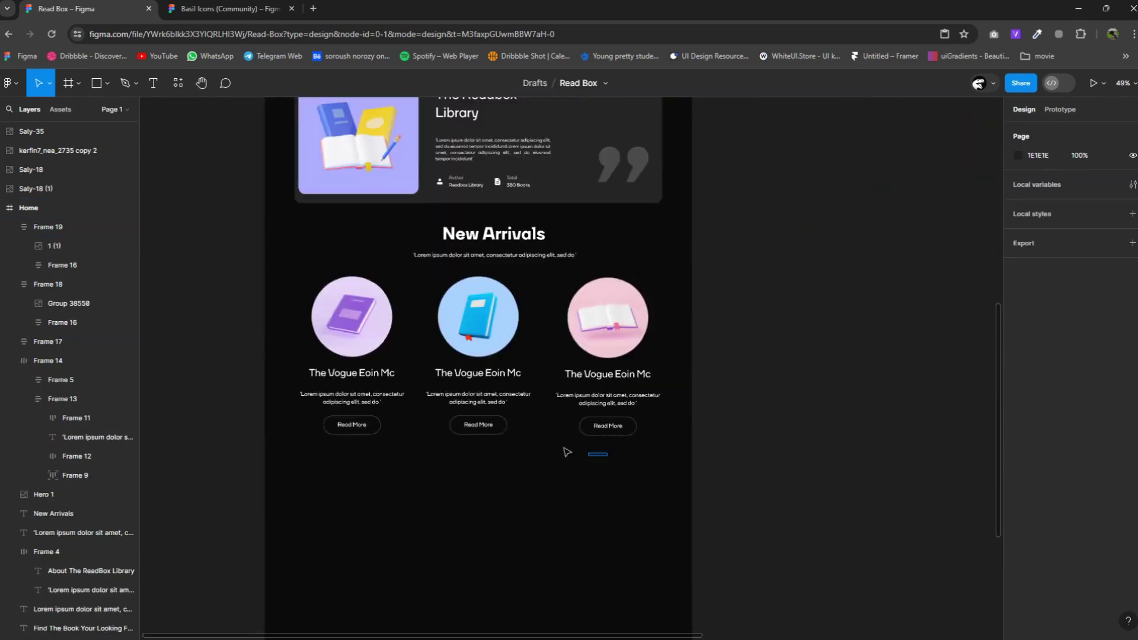
Wrap the three book cards into a horizontal auto-layout row.
drag(604, 457, 332, 439)
right_click(418, 412)
click(423, 420)
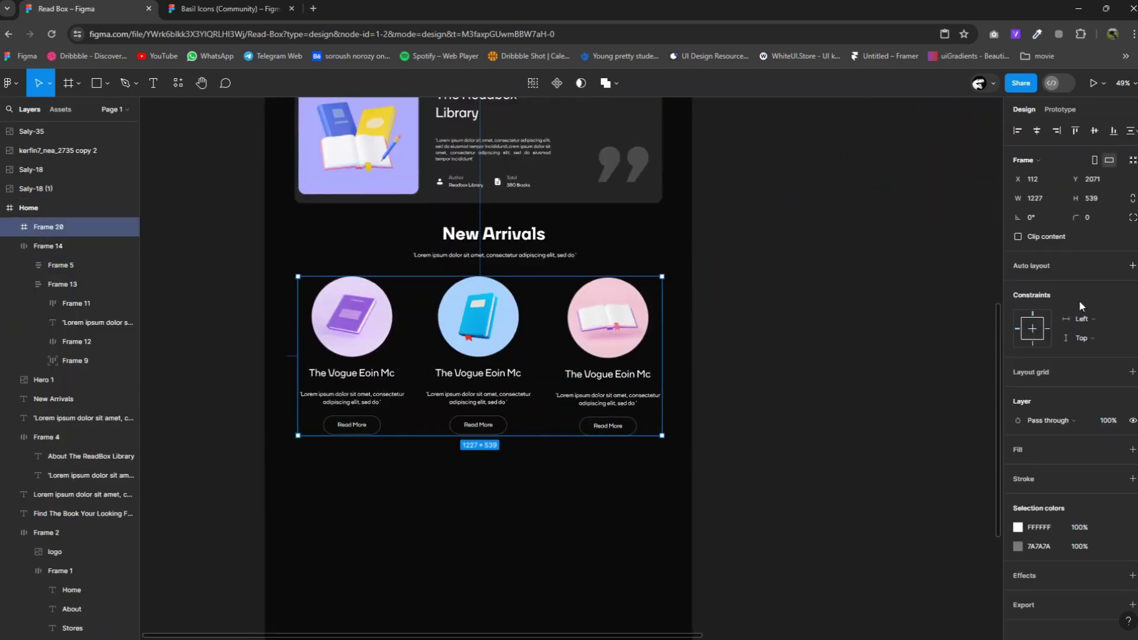
click(1131, 267)
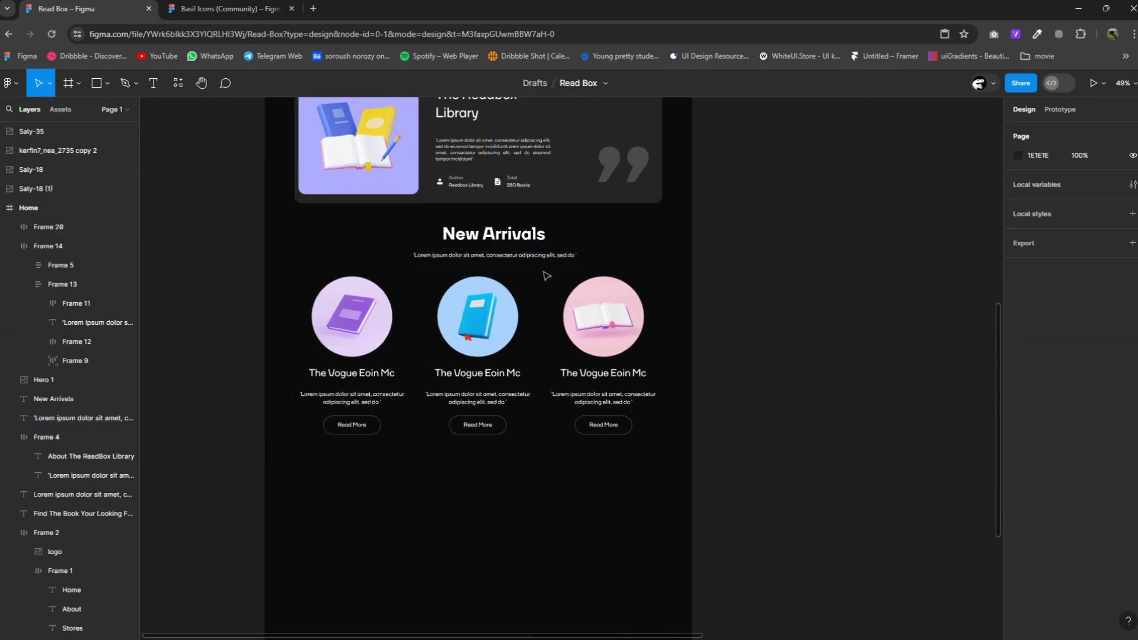
Frame the New Arrivals heading and subtitle with auto layout, aligning the card row.
drag(542, 270, 518, 236)
right_click(518, 236)
click(551, 370)
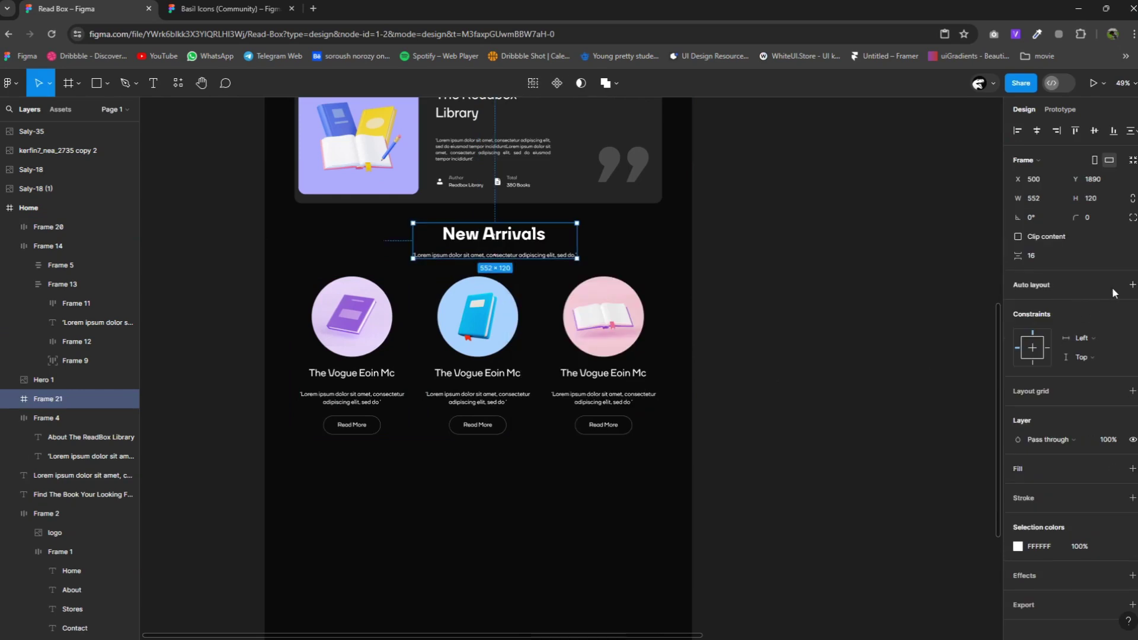
click(1131, 285)
drag(467, 345, 484, 346)
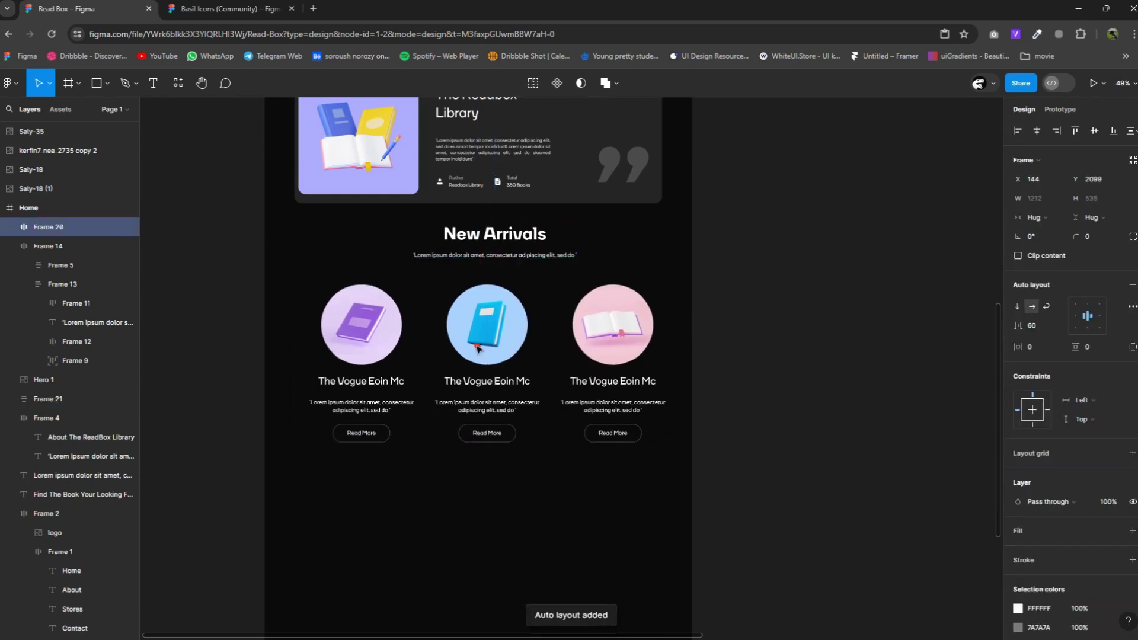
Wrap the heading block and card row into one auto-layout New Arrivals section.
drag(616, 468, 477, 240)
right_click(477, 240)
click(430, 499)
click(415, 355)
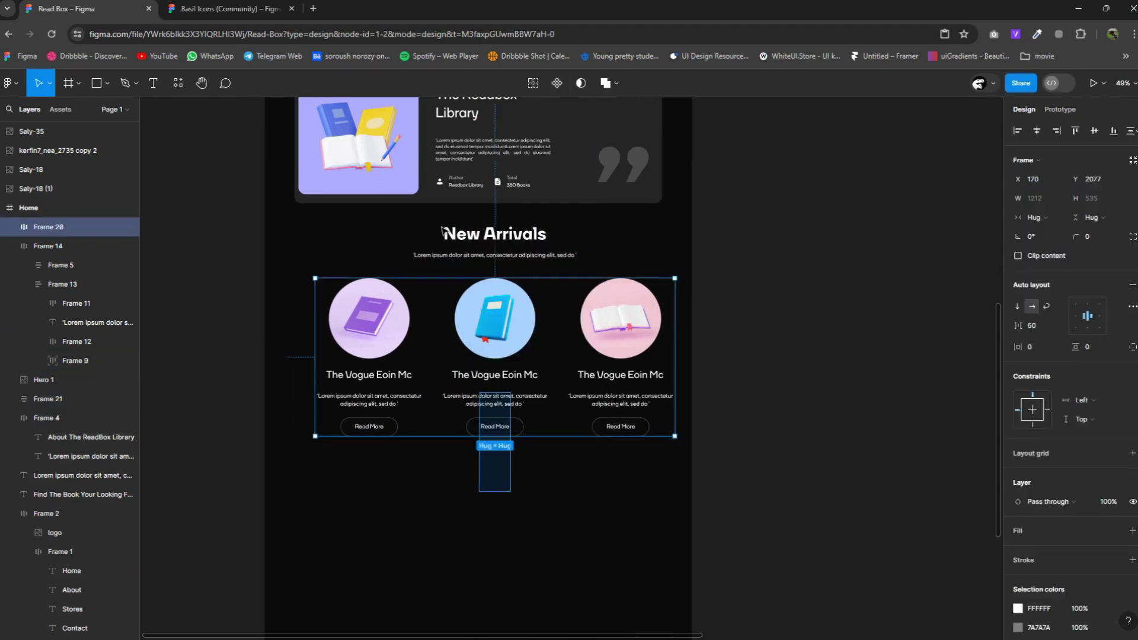
shift+click(495, 234)
right_click(475, 256)
click(498, 397)
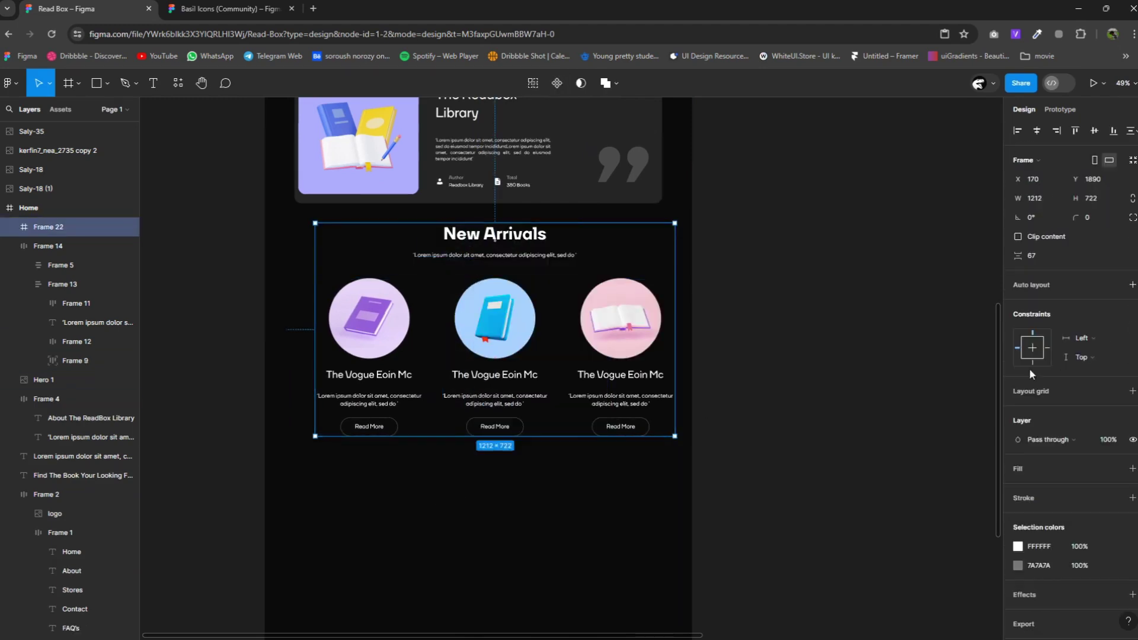
click(1131, 285)
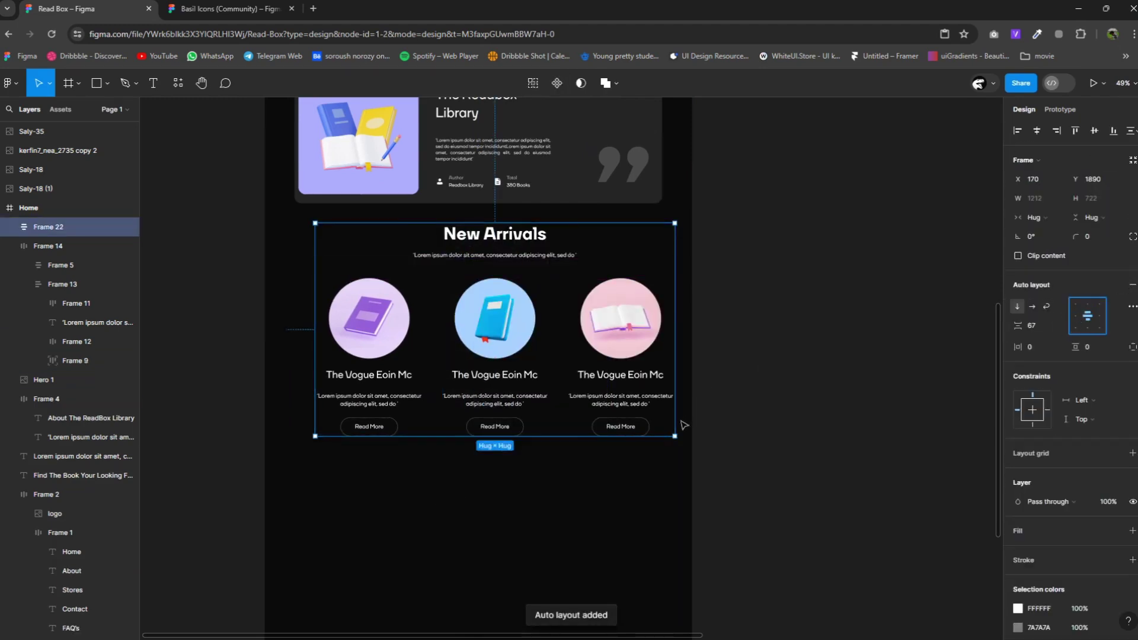
Stretch the New Arrivals section to the full 1440 page width at X 0.
drag(674, 435, 691, 445)
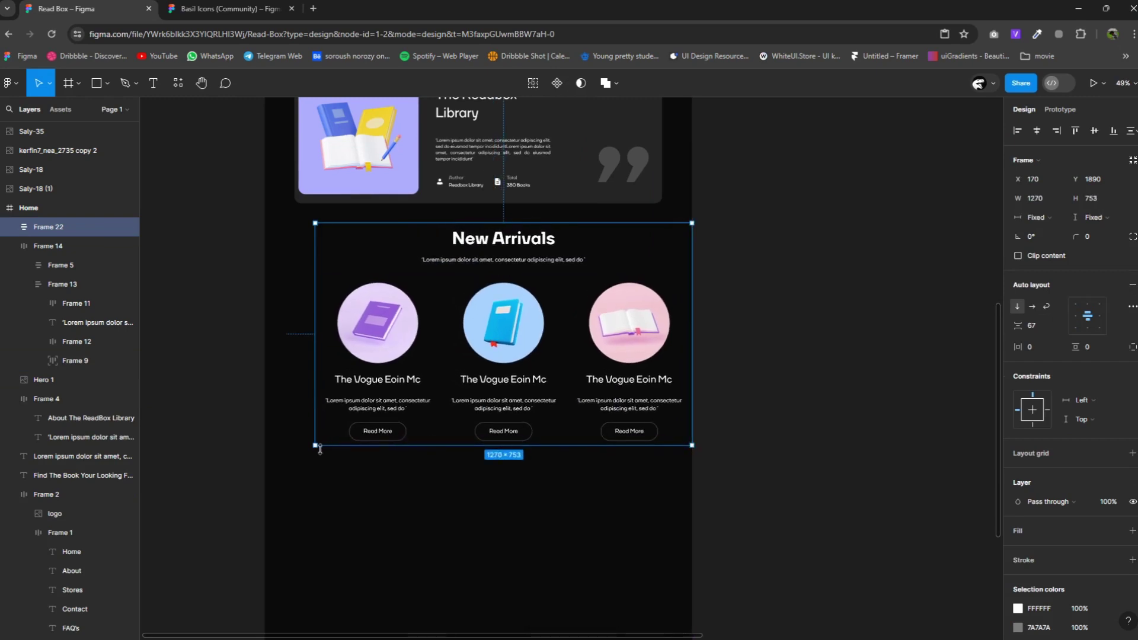
drag(320, 448, 265, 456)
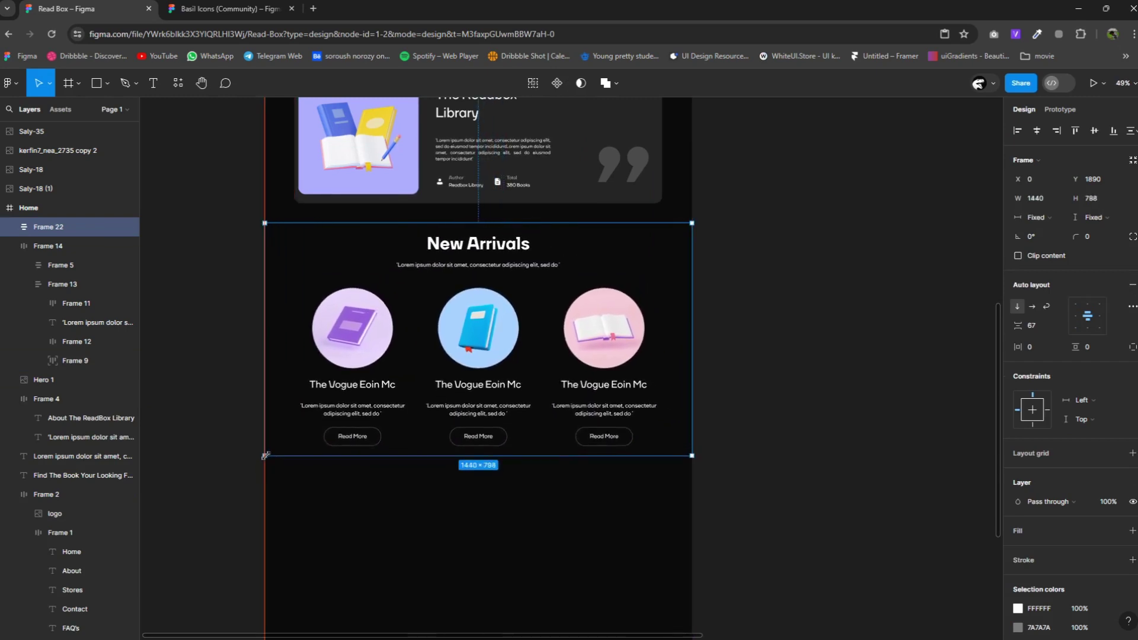
click(530, 503)
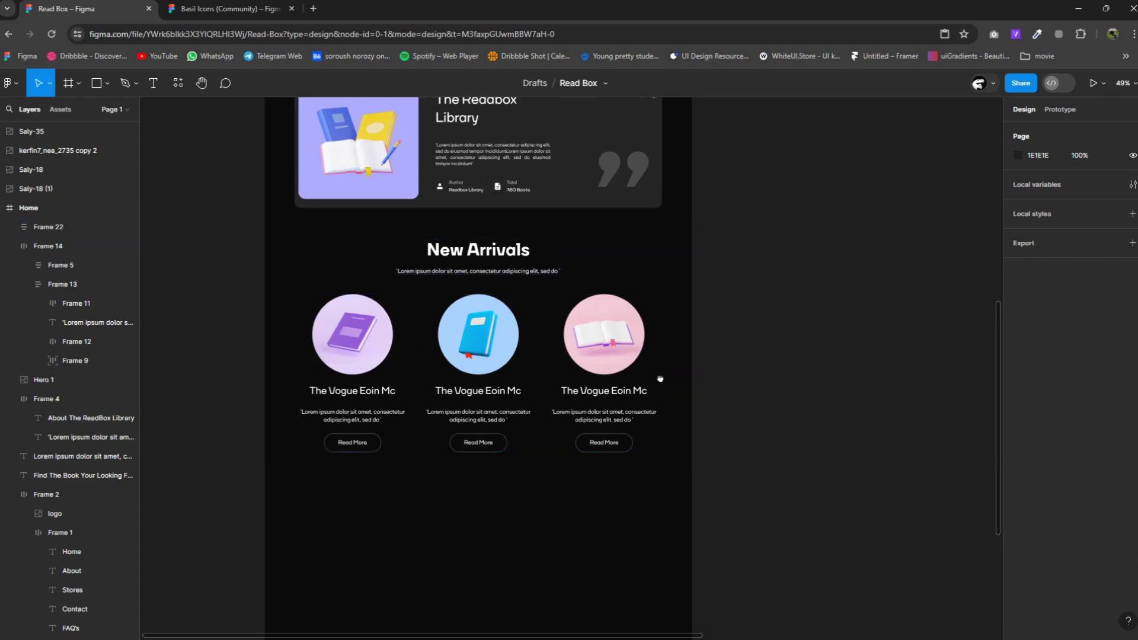
scroll(598, 326, down, 2)
click(543, 278)
Copy the New Arrivals heading below the section as three-line 'What People Say About The Readbox'.
click(481, 181)
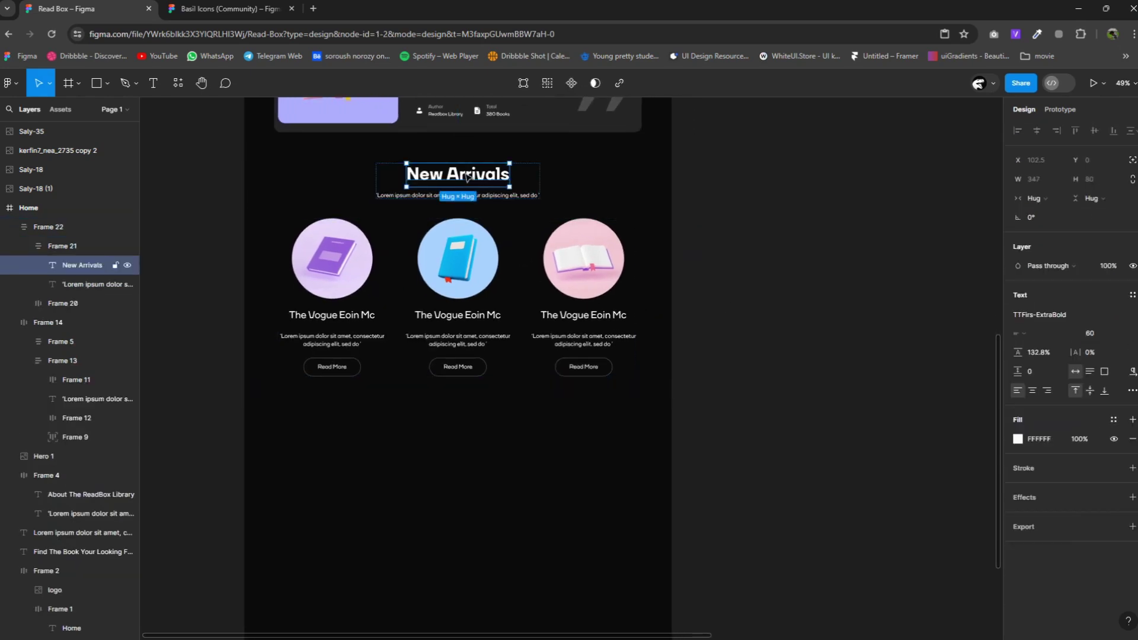
drag(468, 175, 384, 438)
double_click(384, 438)
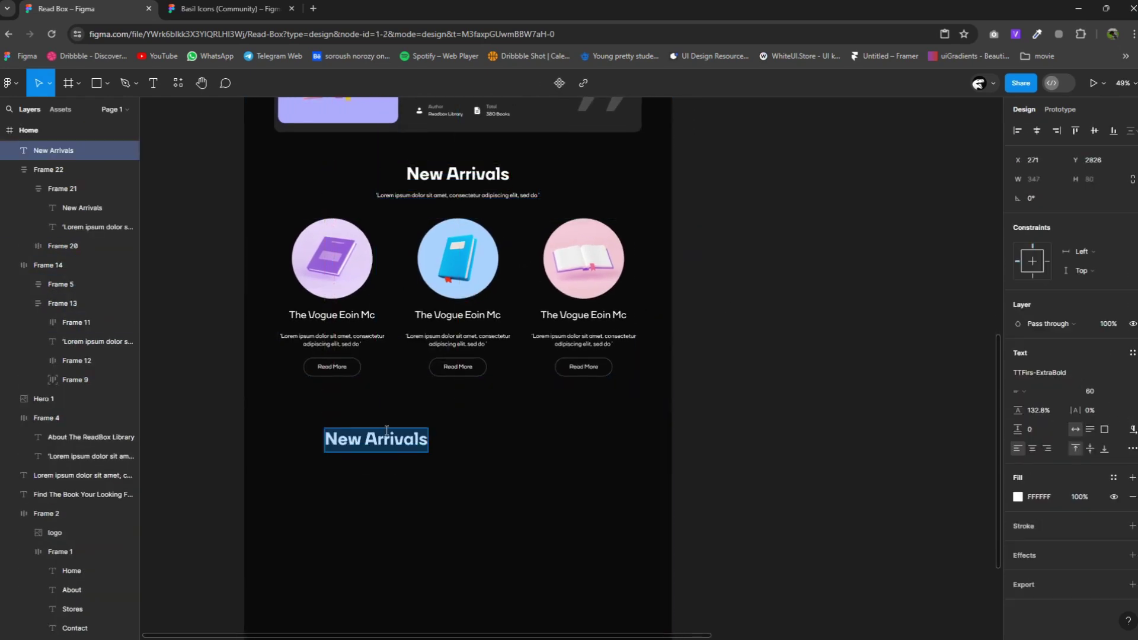
text(What)
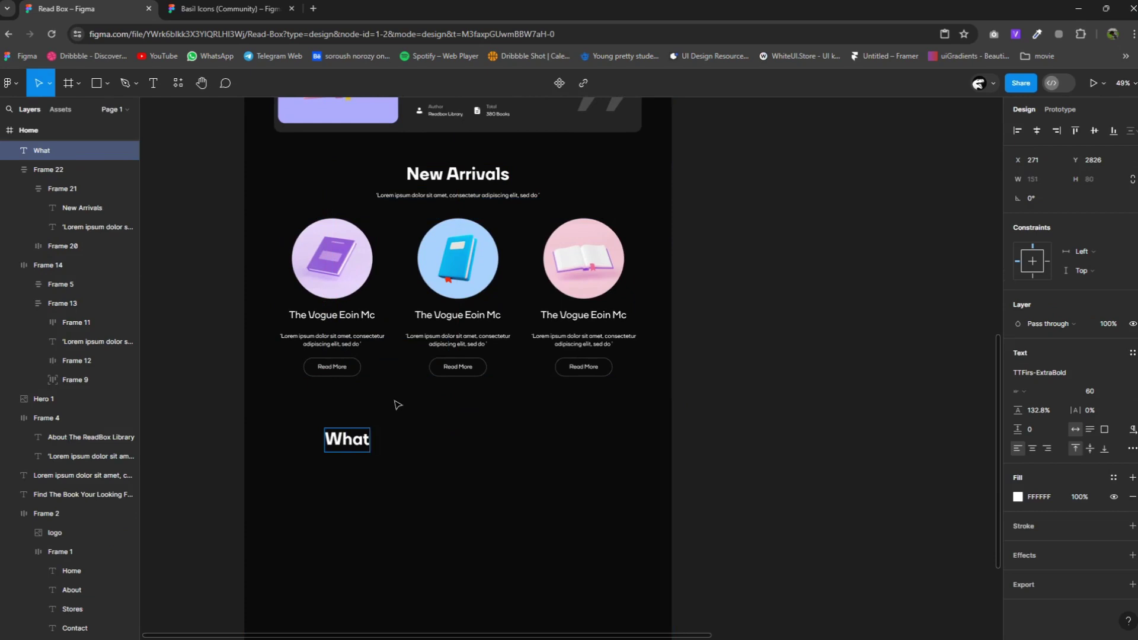
text( Peo)
text(ple)
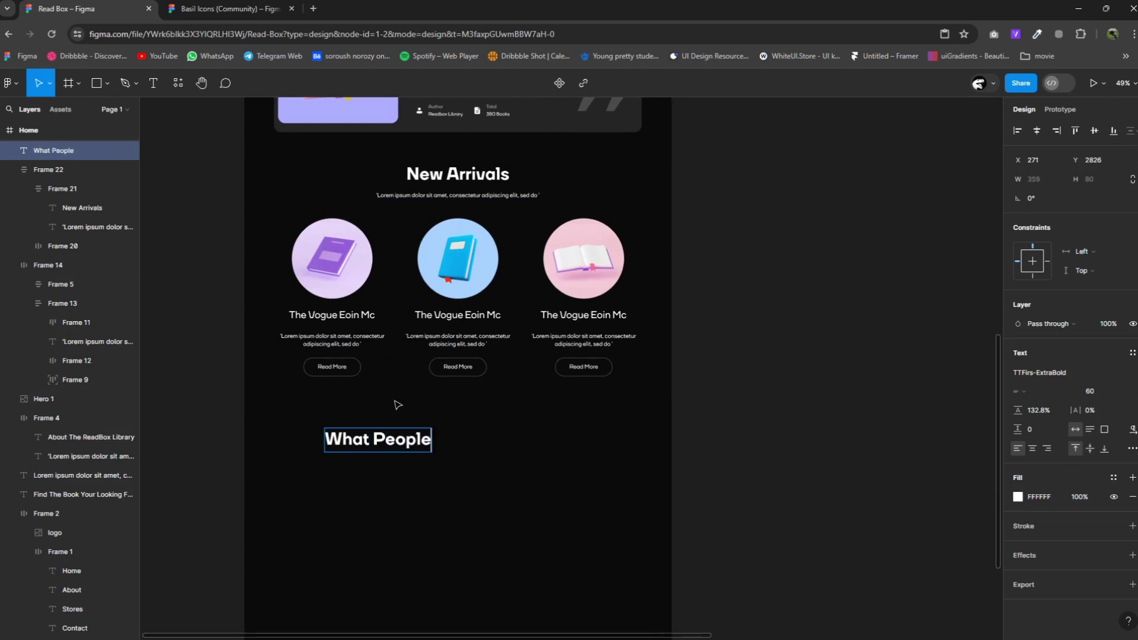
key(Return)
text(Say About The)
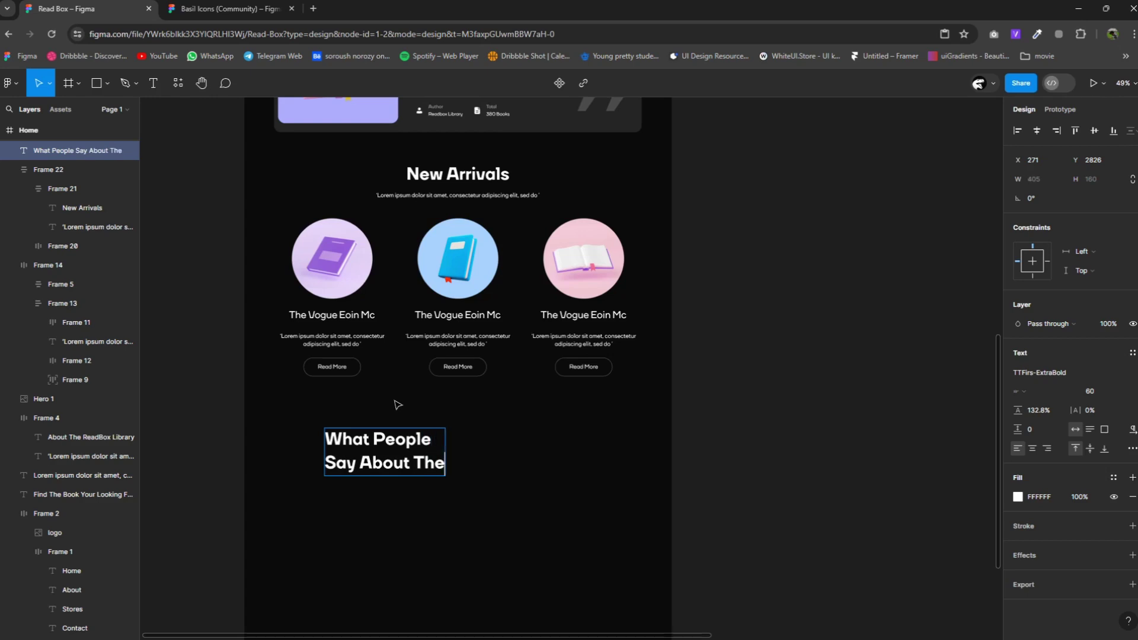
key(Return)
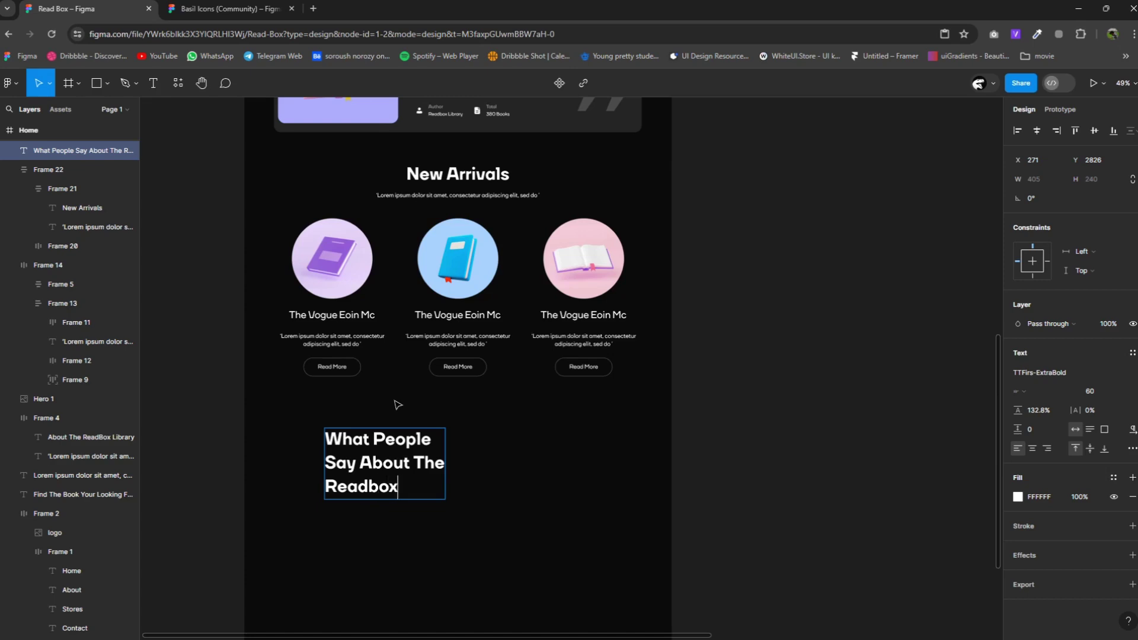
key(Escape)
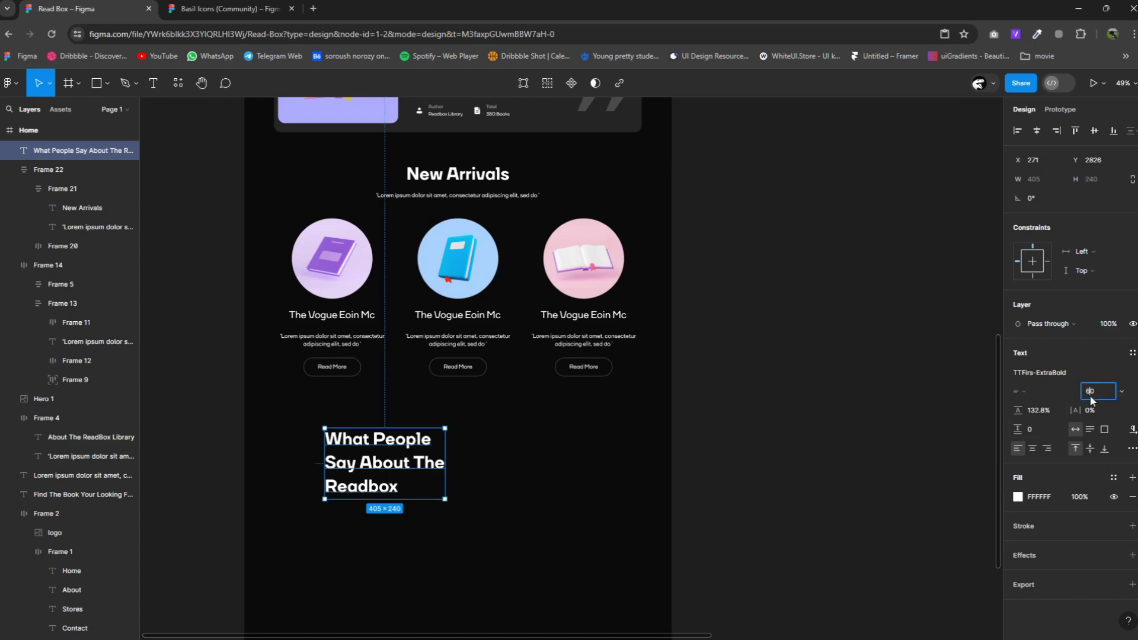
Set the heading to font size 56 and align it left with the first card.
text(50)
key(Return)
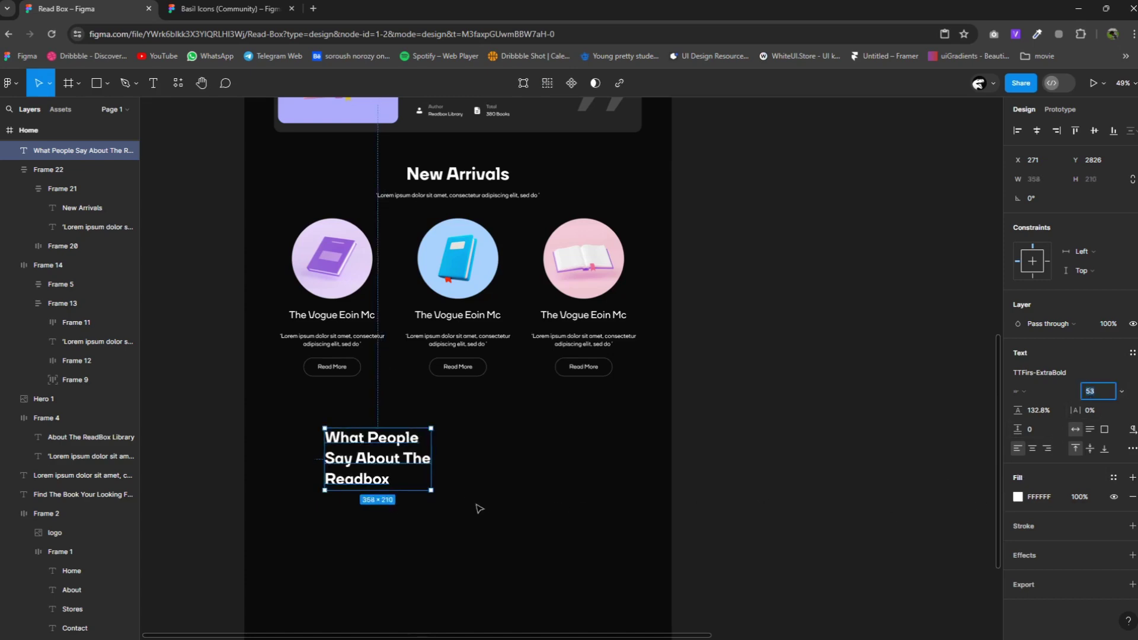
key(Up)
key(Up)
key(Up)
scroll(498, 442, down, 2)
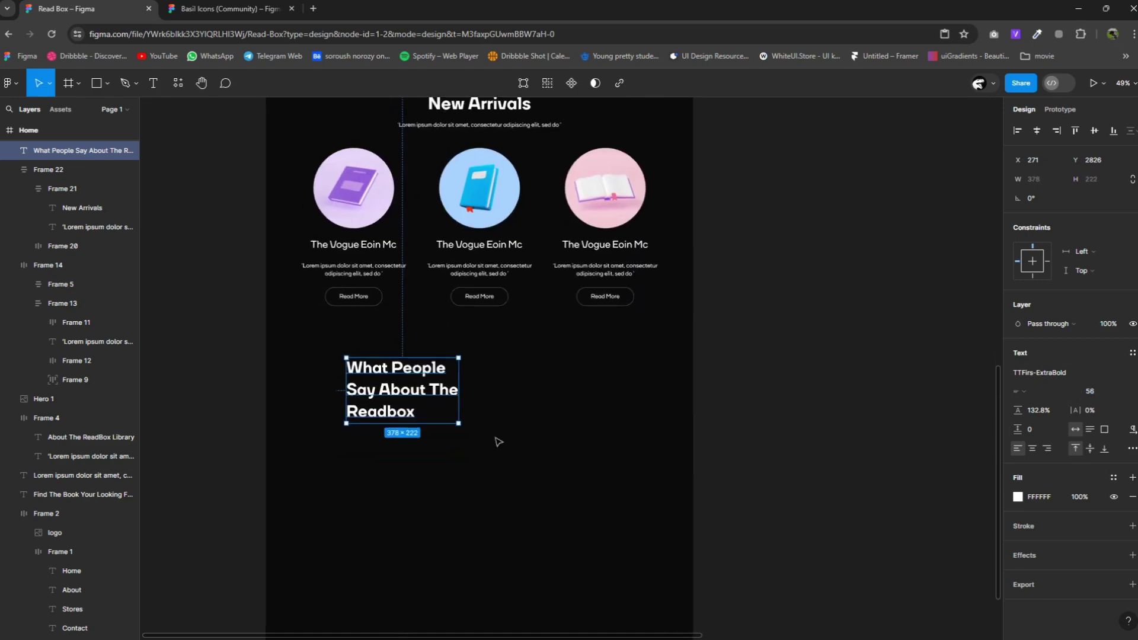
drag(399, 401, 367, 397)
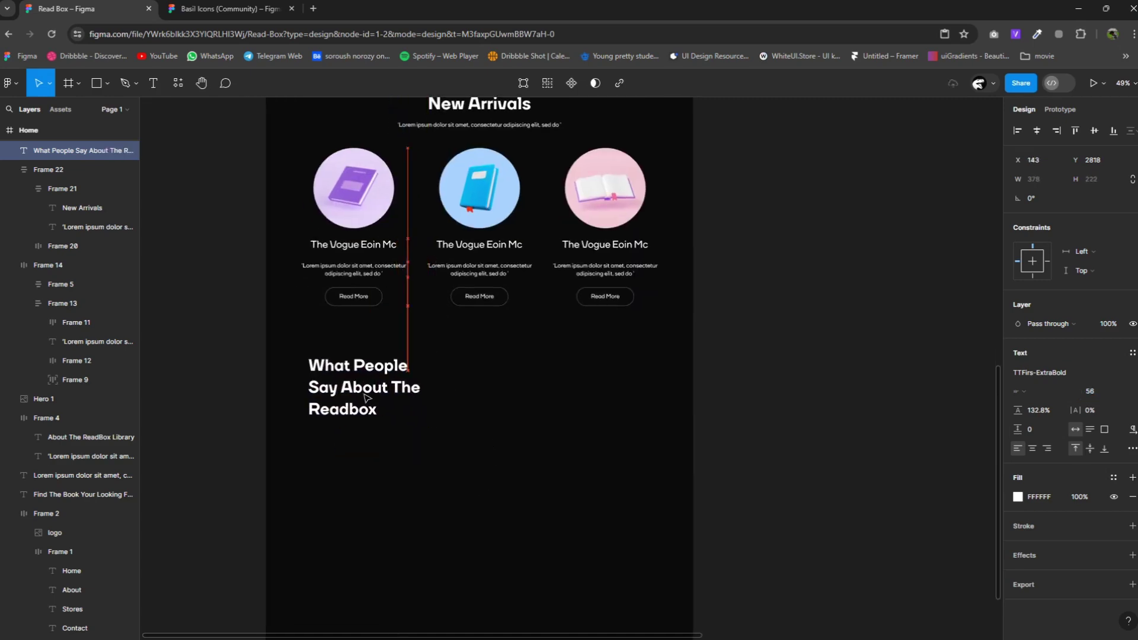
scroll(396, 414, down, 3)
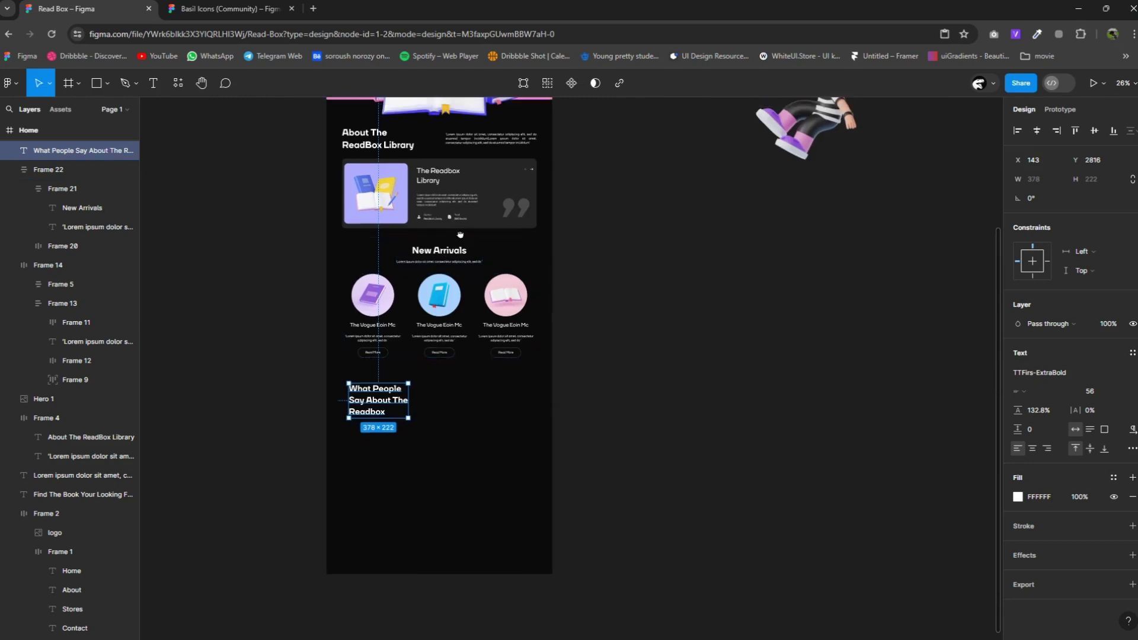
Copy the About paragraph under the testimonial heading, narrowed to 498 wide.
click(494, 146)
mouse_move(493, 146)
mouse_down()
mouse_move(397, 438)
mouse_move(409, 439)
mouse_up()
scroll(397, 439, up, 3)
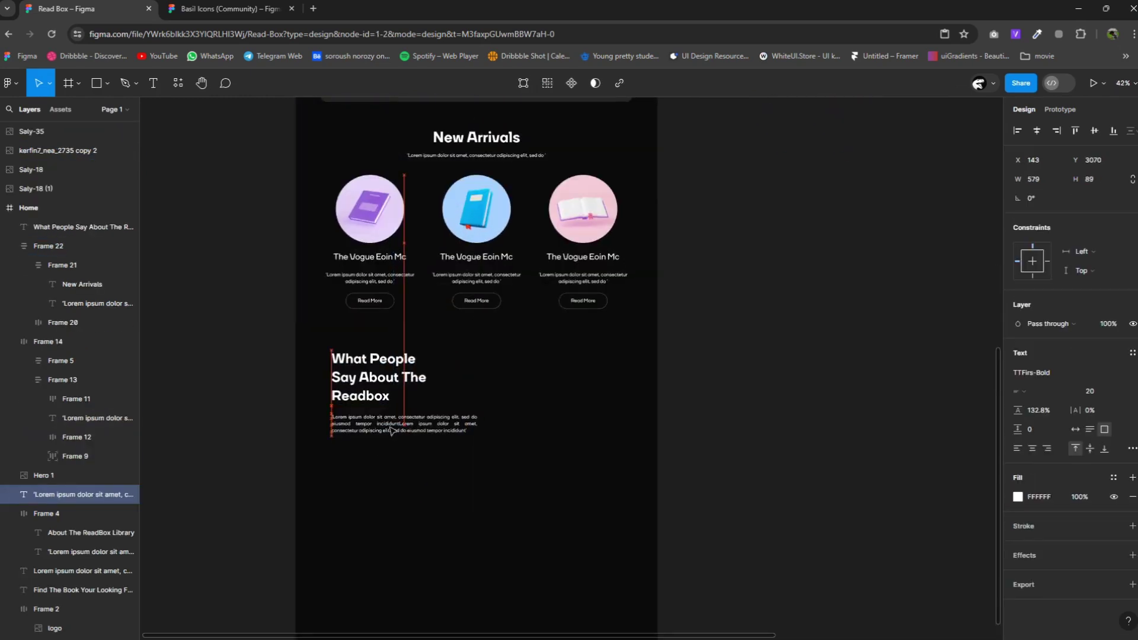
drag(480, 434, 457, 436)
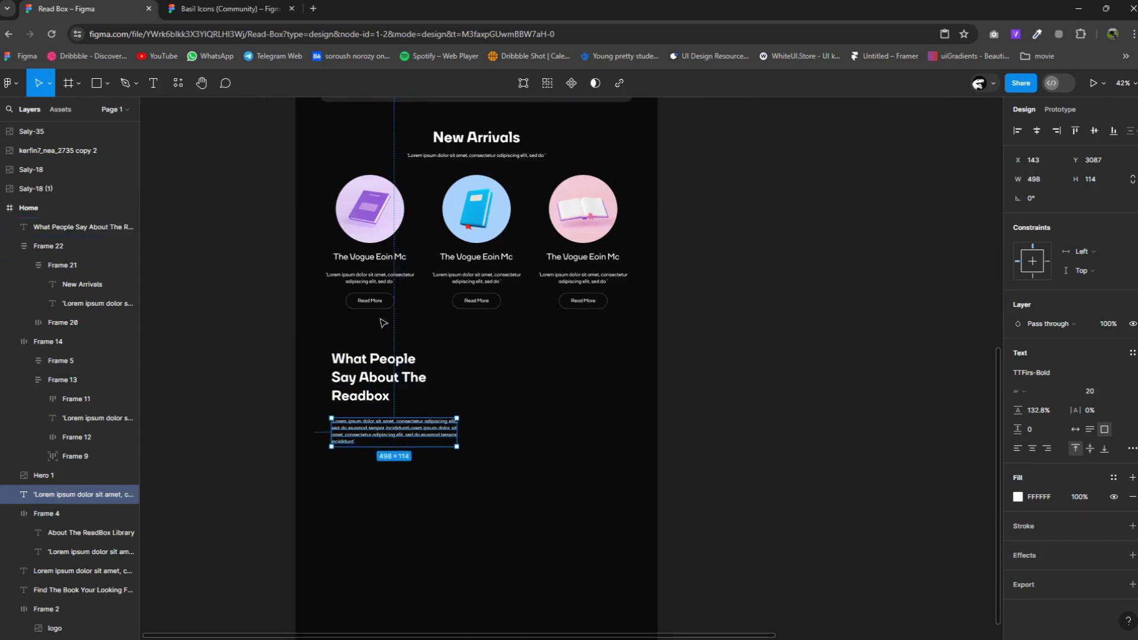
Add a copied Read More button relabelled 'Reviews', 49 below the paragraph.
click(376, 301)
double_click(375, 300)
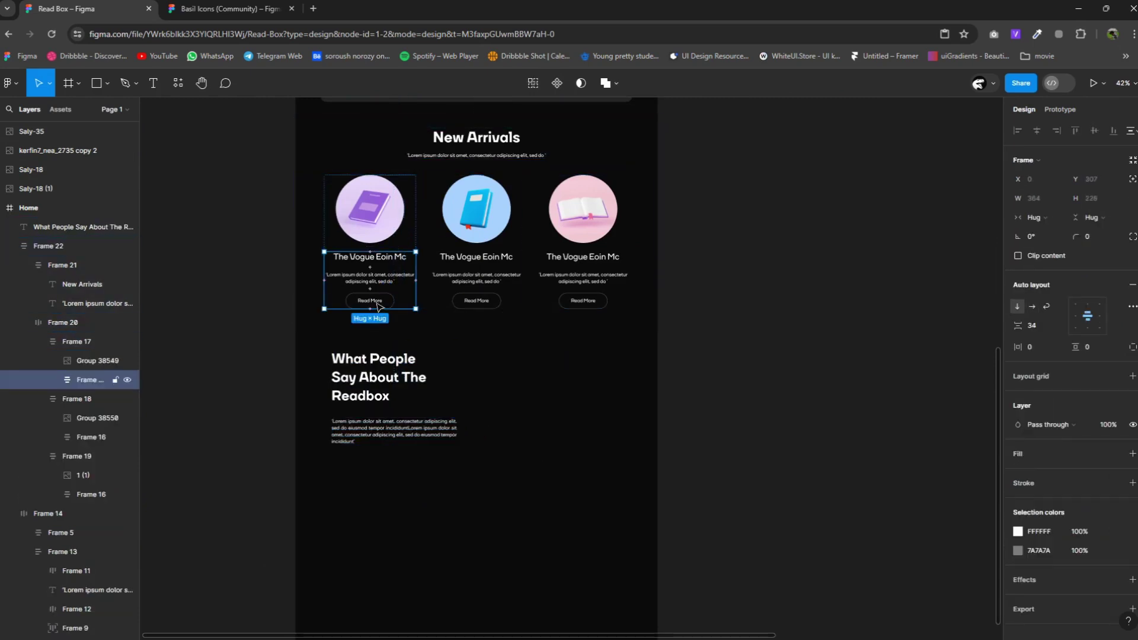
drag(377, 305, 358, 467)
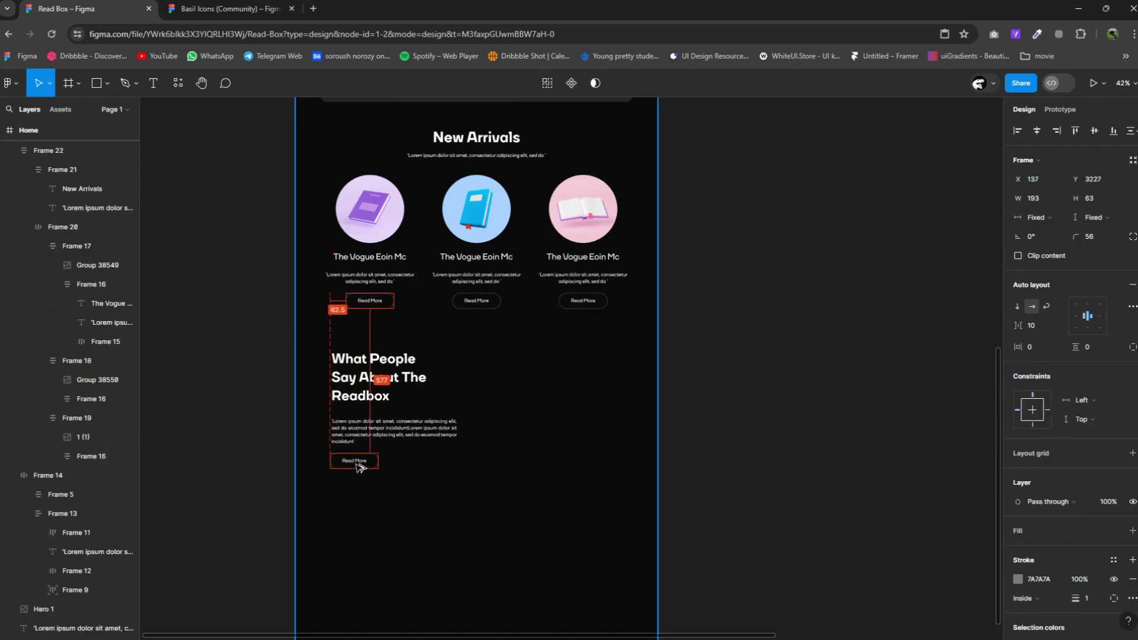
double_click(356, 462)
text(Reviews)
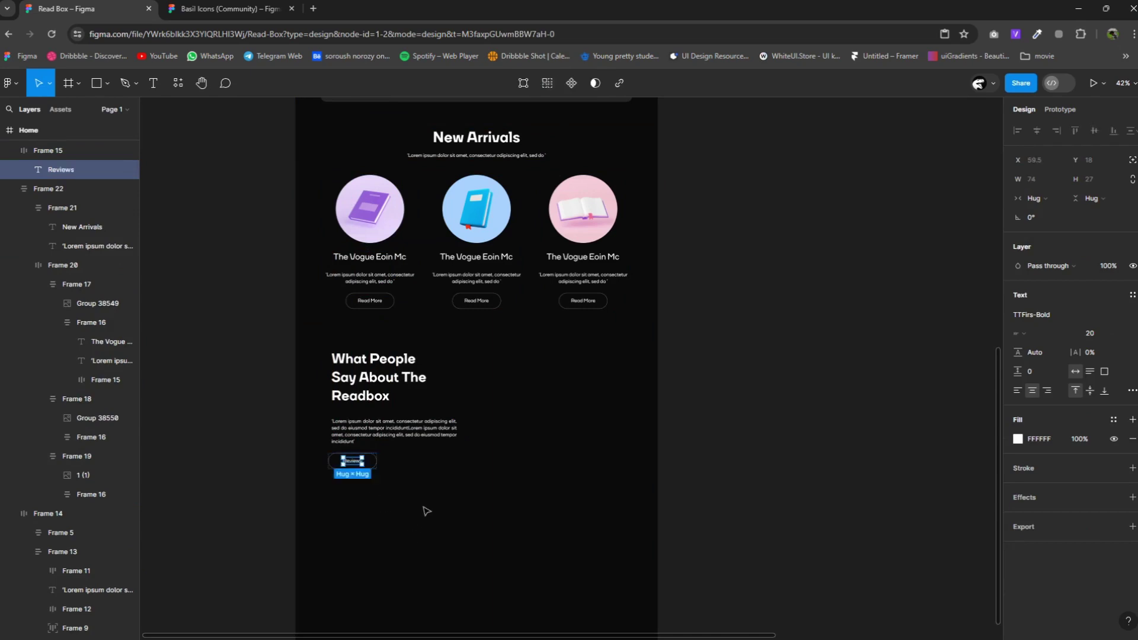
drag(351, 469, 352, 474)
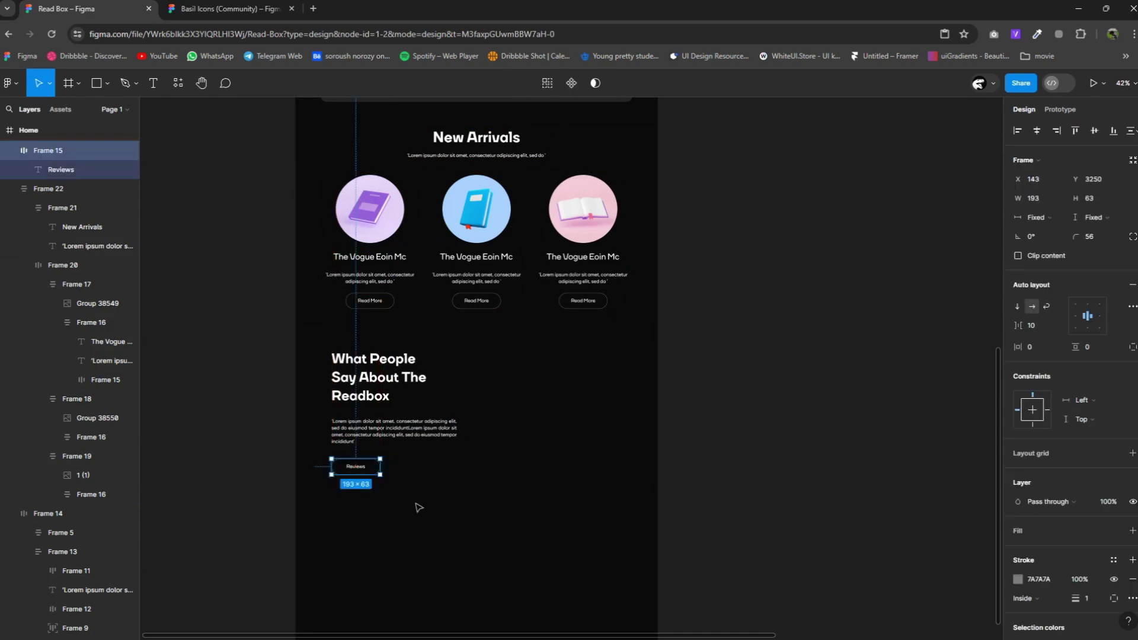
Frame heading, paragraph and Reviews button with auto layout aligned middle-left.
shift+click(380, 430)
shift+click(363, 372)
right_click(365, 371)
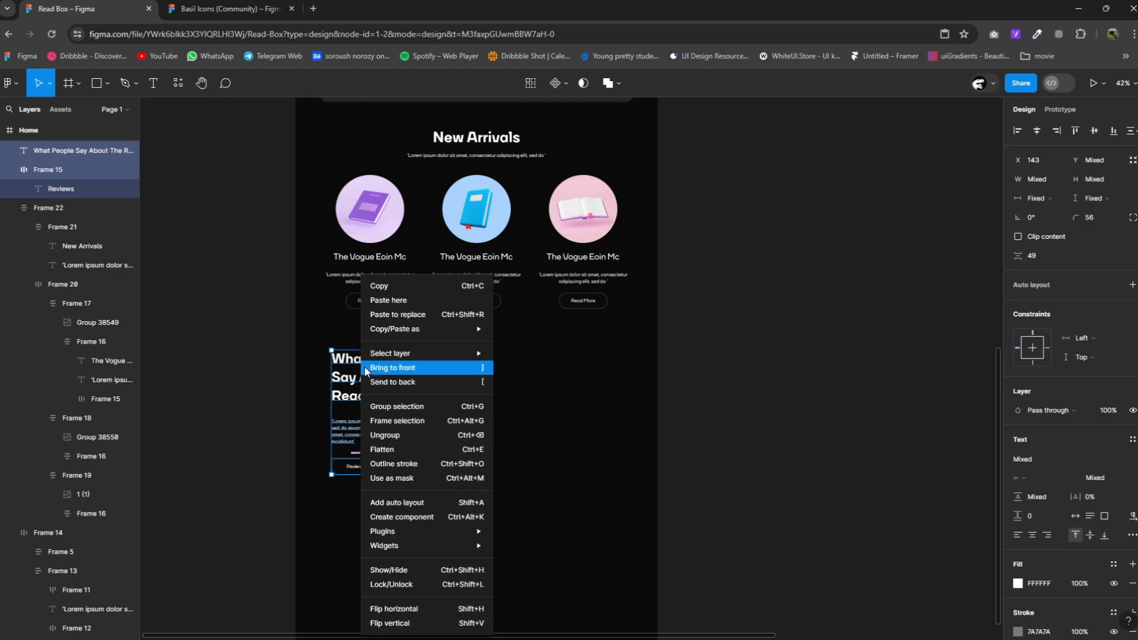
click(394, 421)
click(1129, 284)
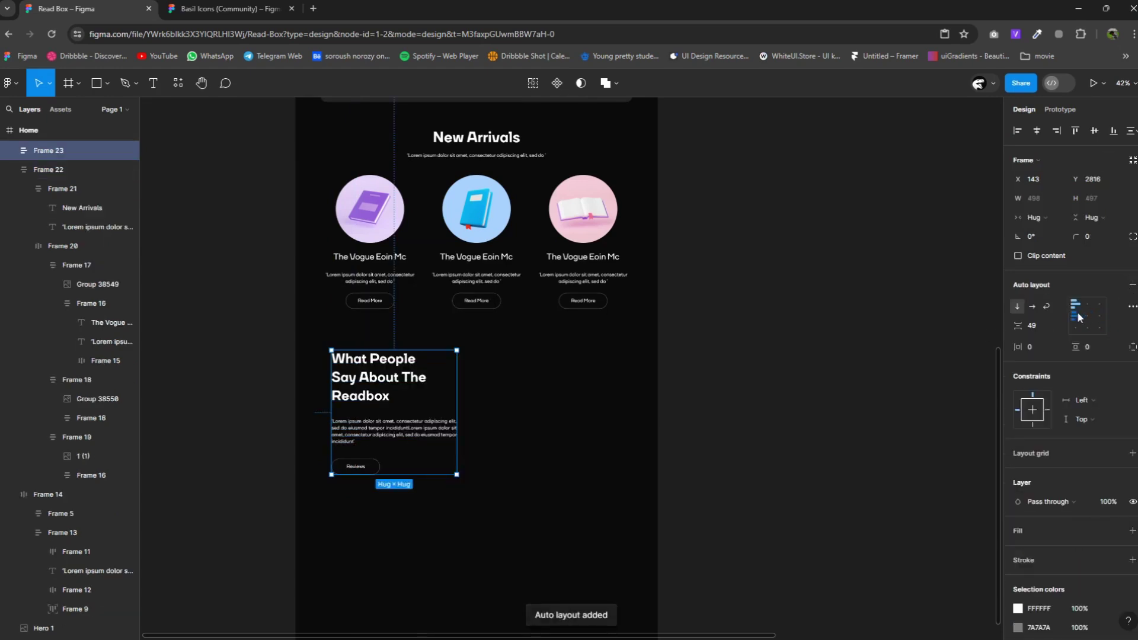
click(1077, 317)
Resize the testimonial heading to 72, then step it down to 69 px.
double_click(416, 375)
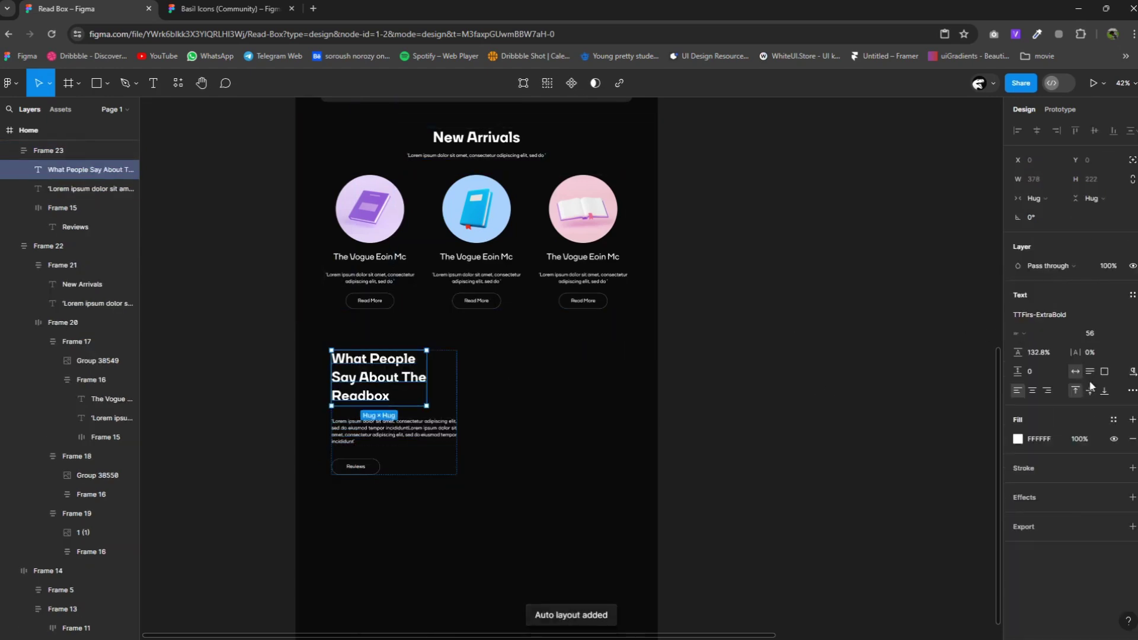
text(72)
key(Return)
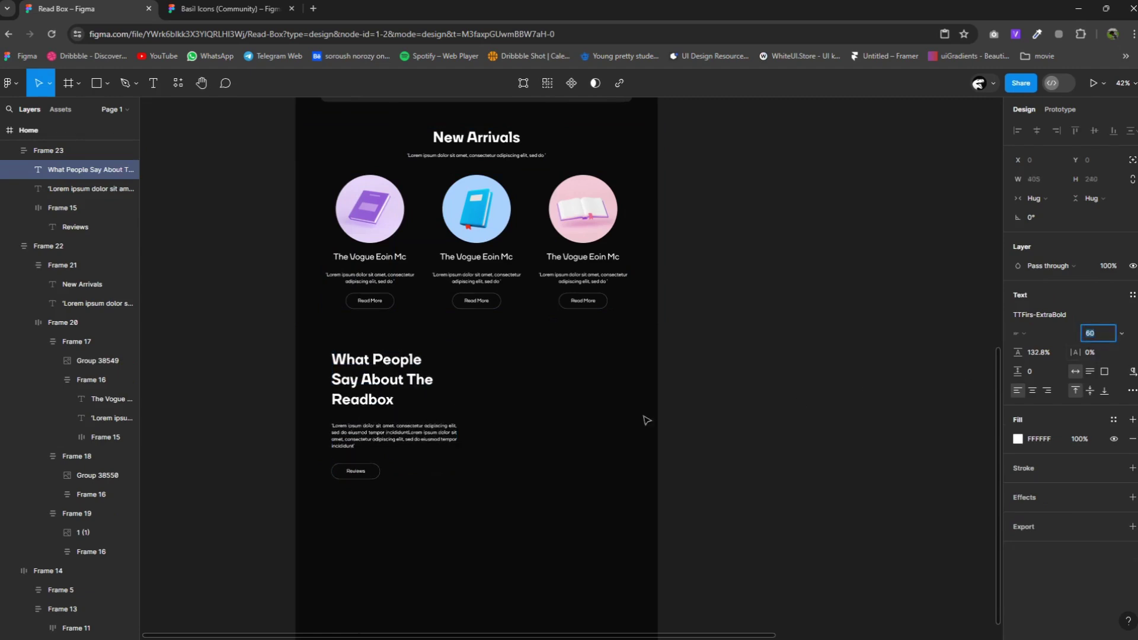
key(Down)
key(Down)
key(Down)
key(Down)
key(Down)
key(Down)
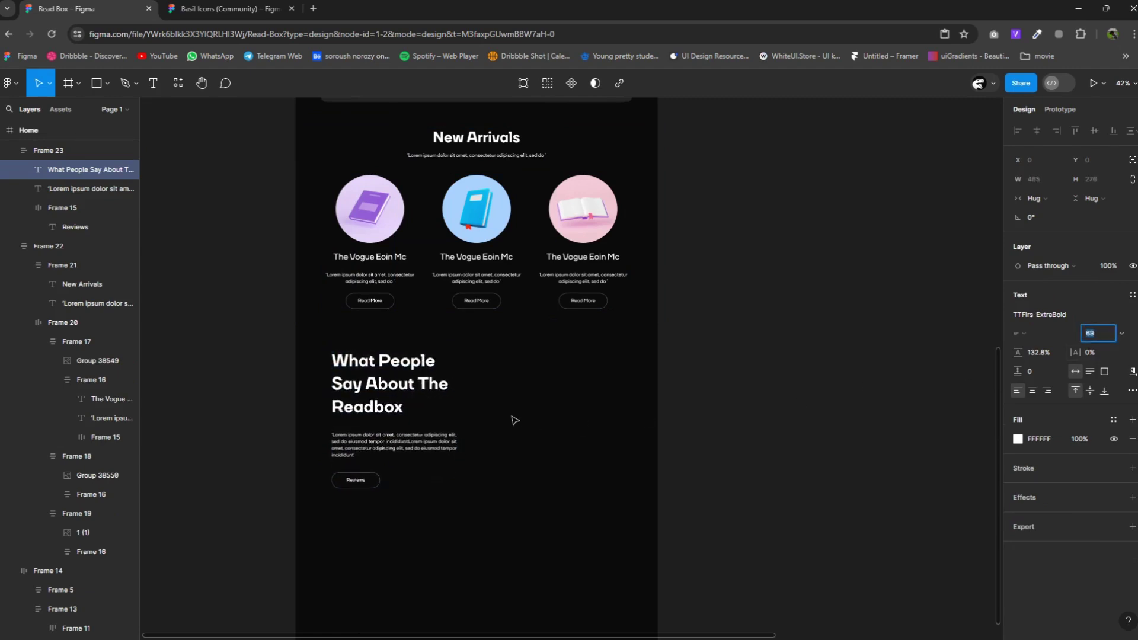
key(Down)
key(Down)
key(Down)
click(532, 416)
scroll(531, 416, down, 5)
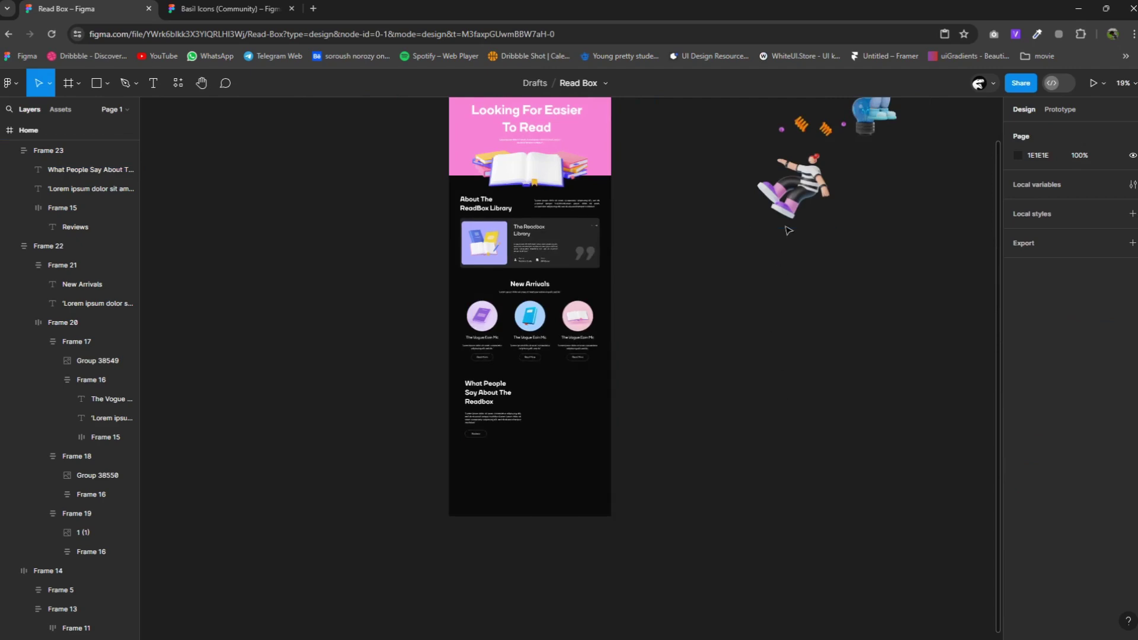
Move the character illustration onto the page and scale it down proportionally.
mouse_move(794, 190)
mouse_down()
mouse_move(566, 441)
mouse_move(575, 413)
mouse_move(597, 431)
mouse_move(525, 441)
mouse_move(357, 428)
mouse_up()
key(k)
ctrl+scroll(576, 419, up, 5)
right_click(594, 430)
key(Escape)
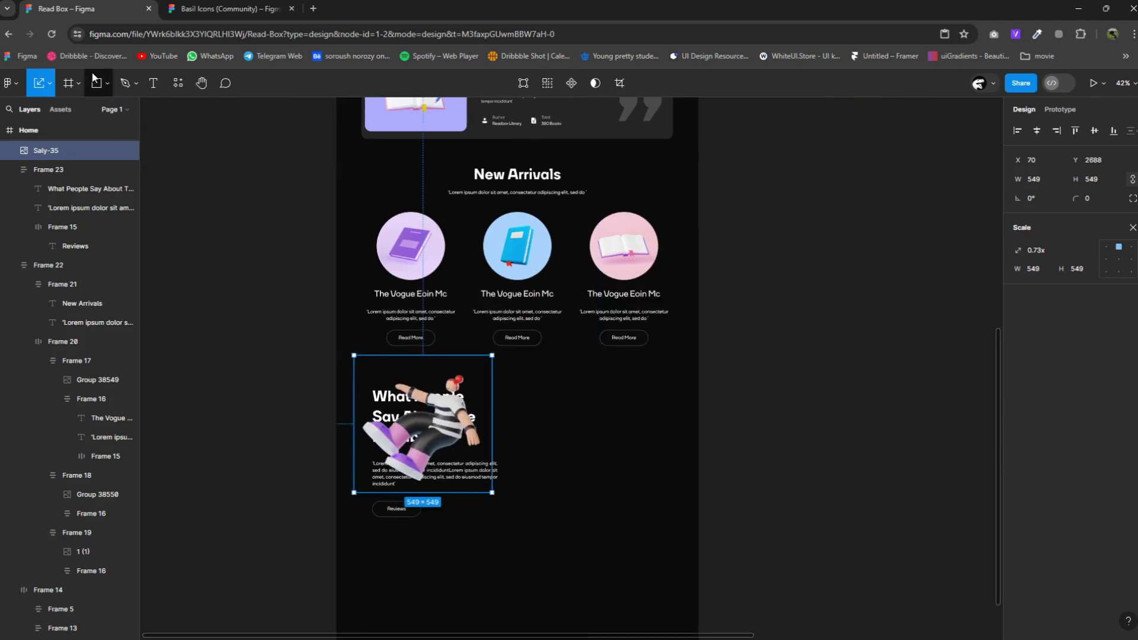
click(107, 83)
Draw a tall rectangle right of the testimonial text with 242424 fill and pill-shaped corners.
click(36, 111)
drag(556, 382, 673, 546)
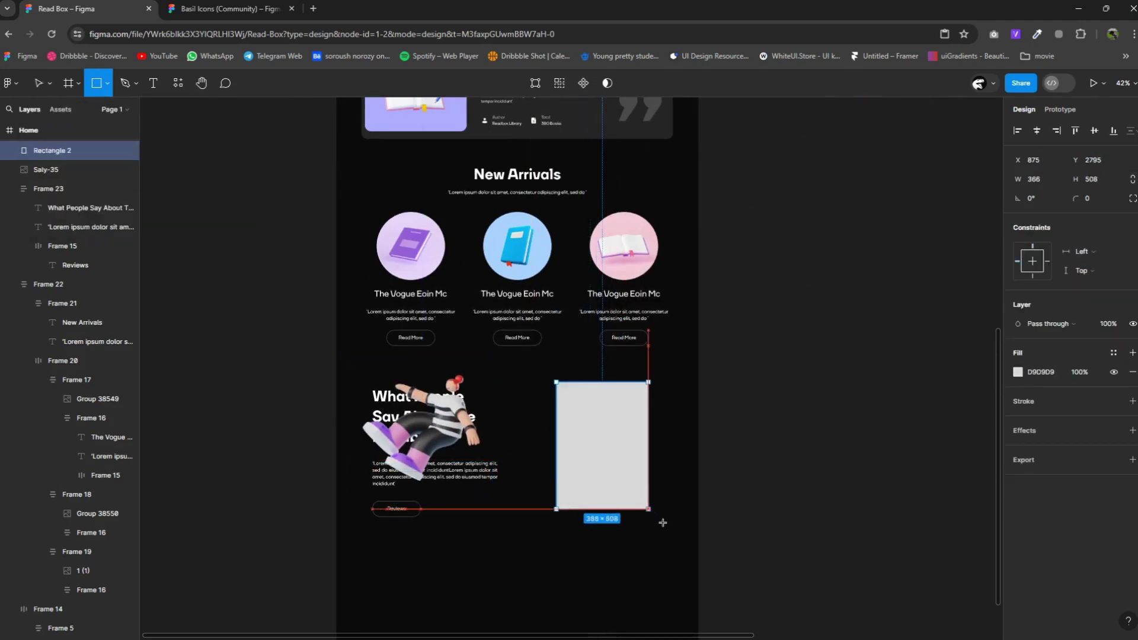
click(1017, 372)
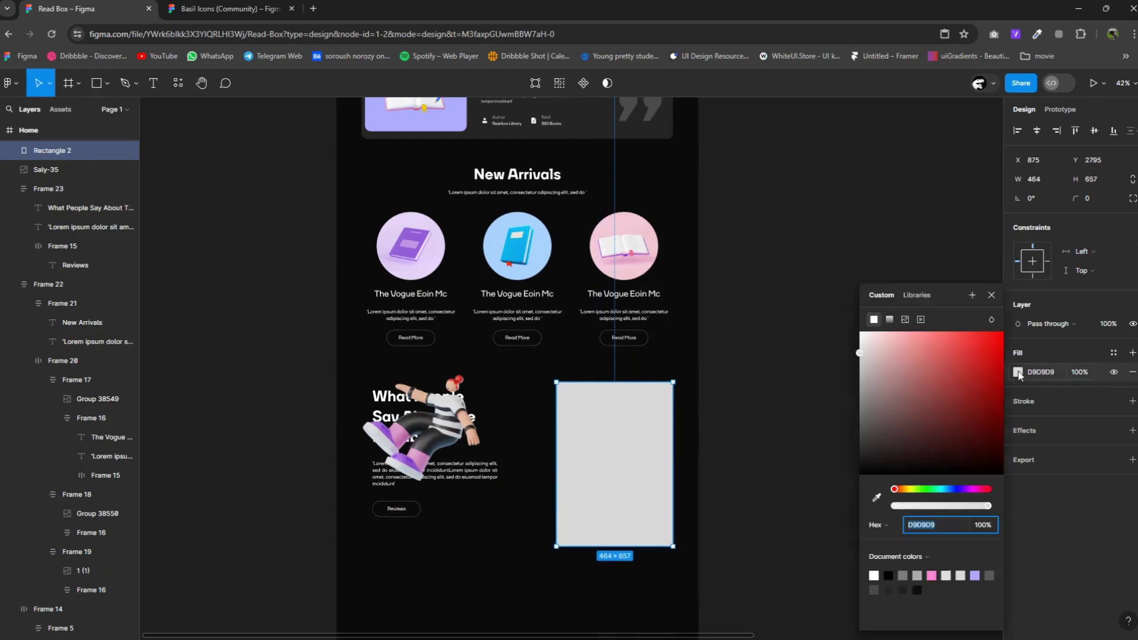
text(242424)
key(Return)
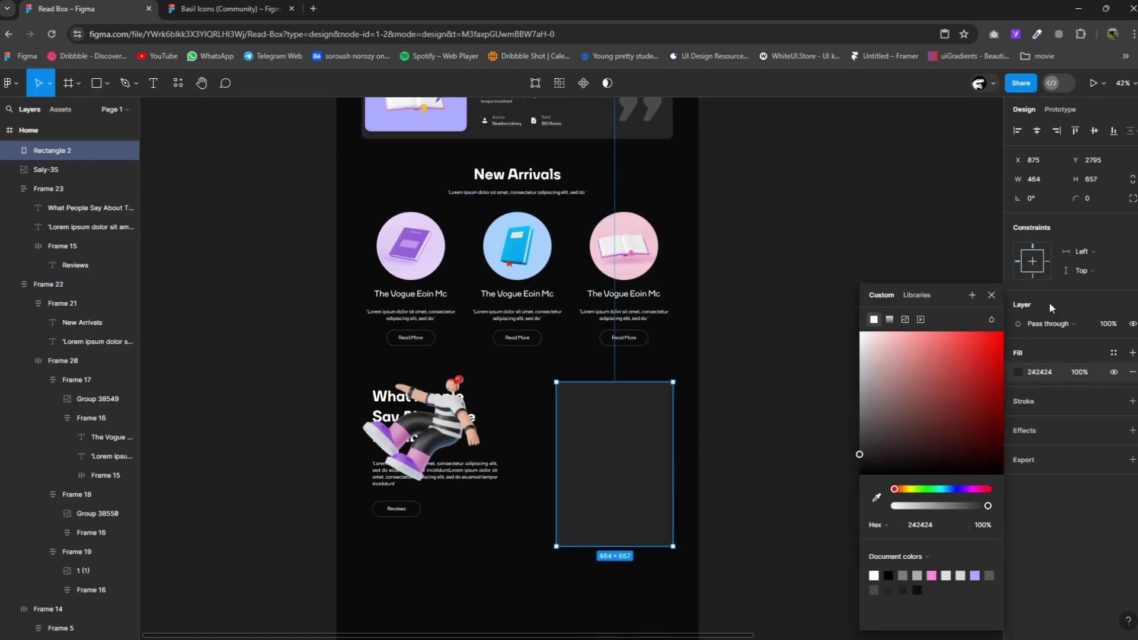
click(992, 296)
text(1)
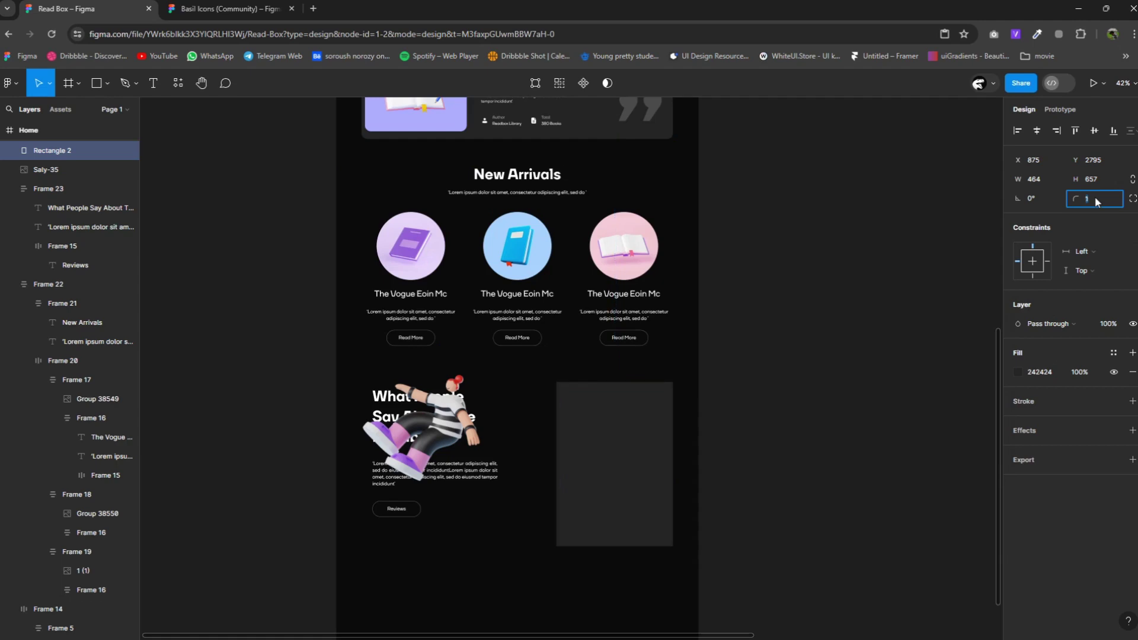
text(27)
key(Return)
text(00)
key(Return)
key(Tab)
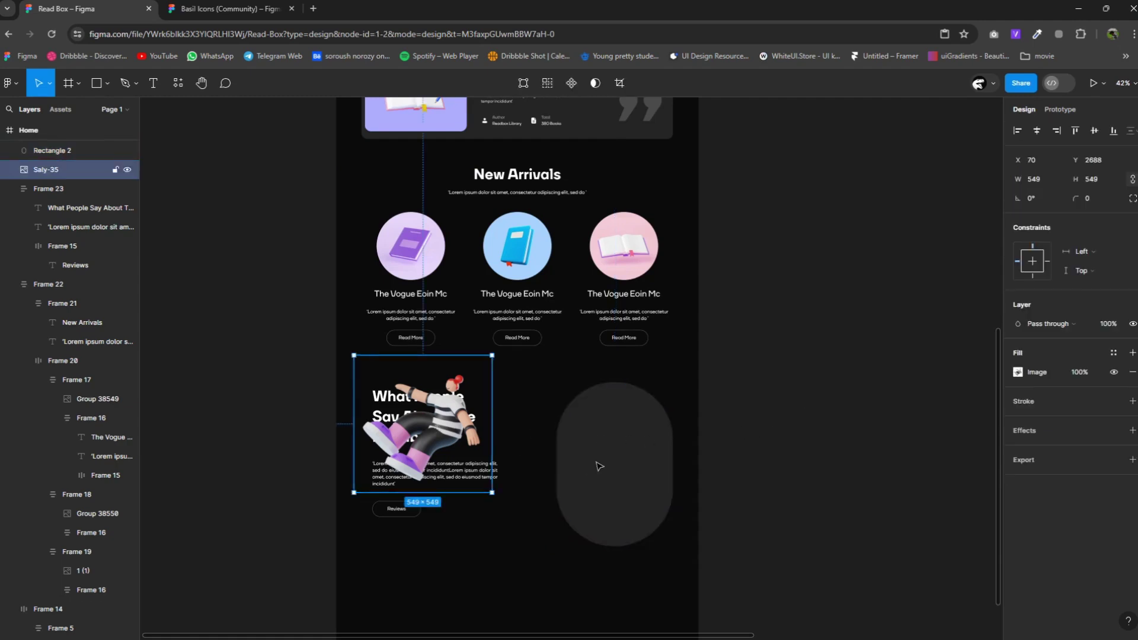
Frame the character image, bring it in front of the pill and centre it there.
drag(437, 427, 622, 472)
right_click(616, 450)
click(652, 437)
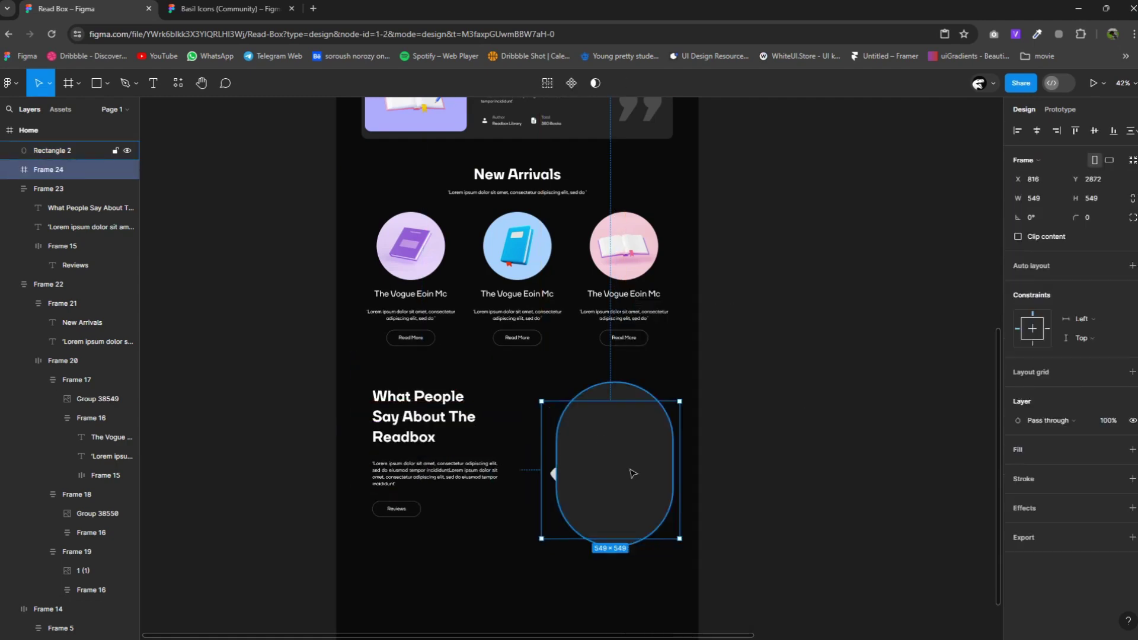
click(634, 468)
right_click(626, 465)
click(552, 474)
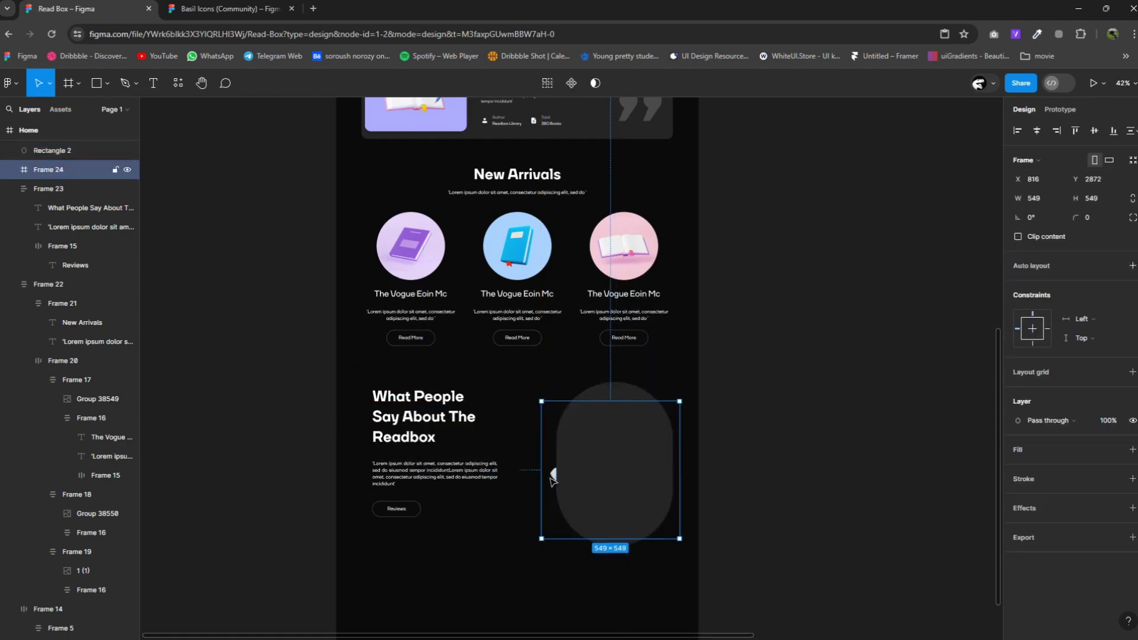
right_click(551, 474)
click(592, 351)
drag(619, 461, 623, 455)
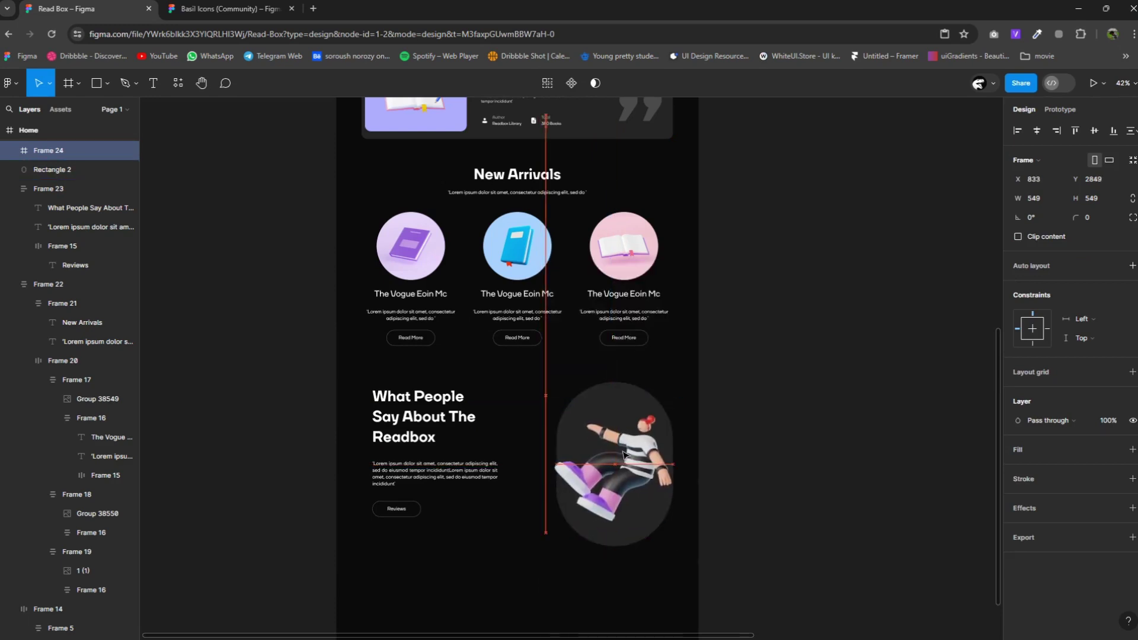
click(704, 517)
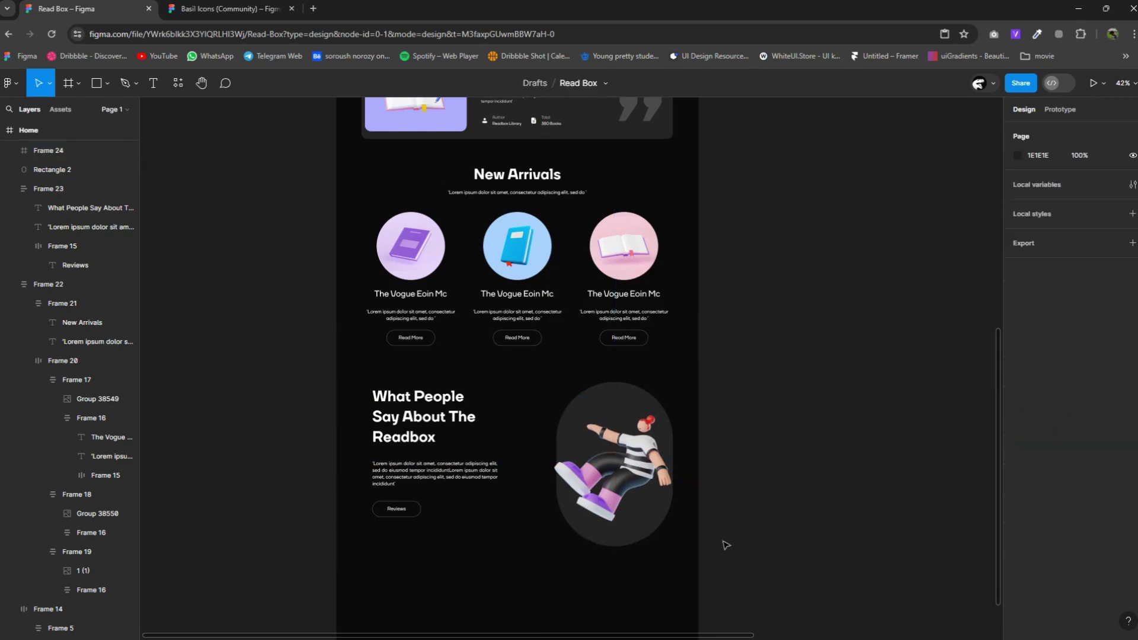
Frame the pill with its image, then wrap it and the testimonial text in an auto-layout row.
drag(721, 541, 593, 421)
right_click(594, 422)
click(619, 421)
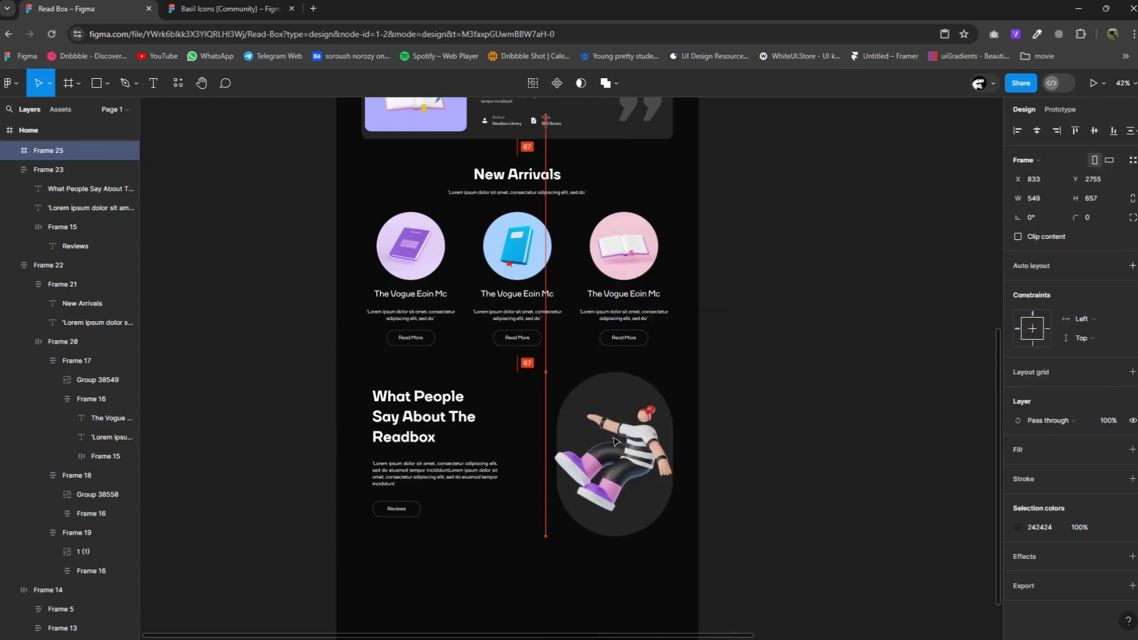
drag(451, 483, 450, 487)
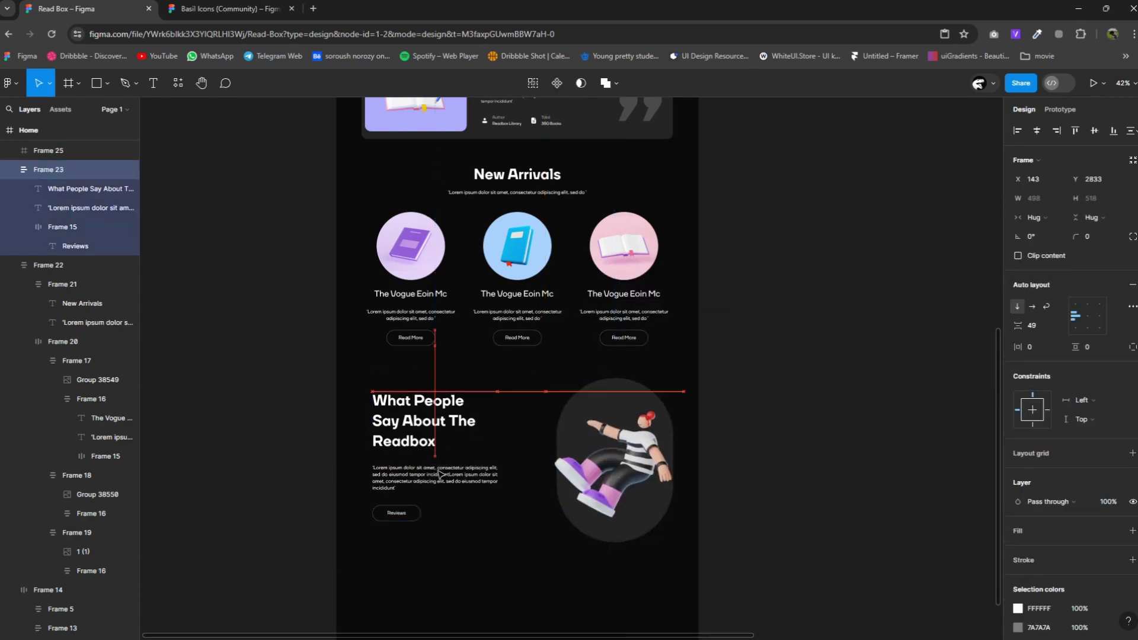
click(616, 533)
shift+click(469, 450)
right_click(495, 431)
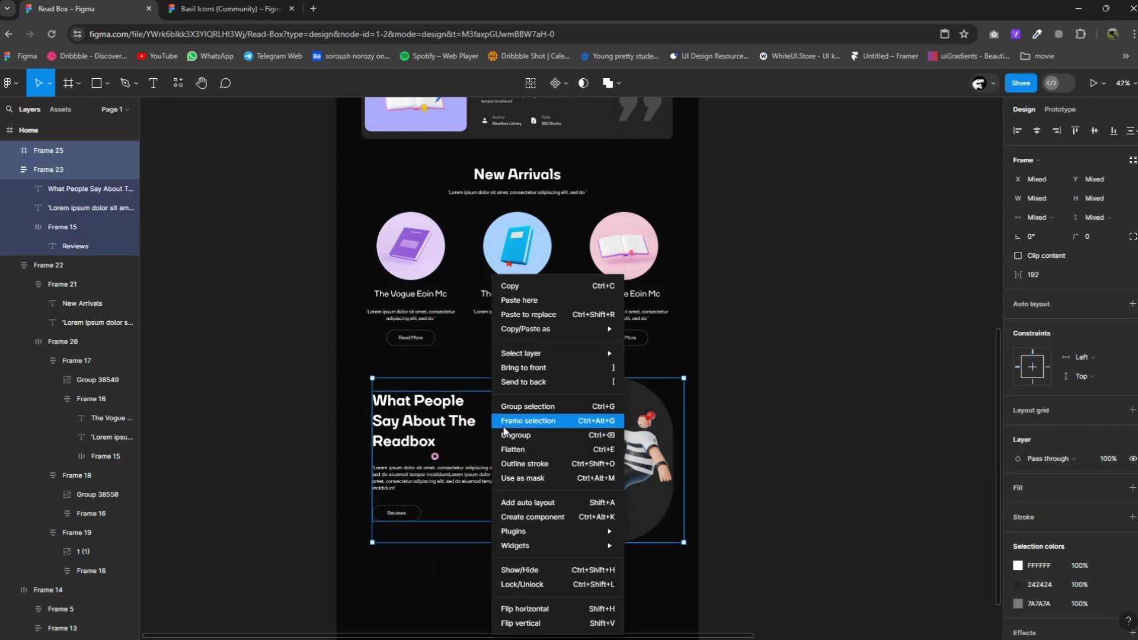
click(506, 422)
click(1131, 285)
Vertically centre the row's items and narrow the character frame inside the pill.
click(1098, 329)
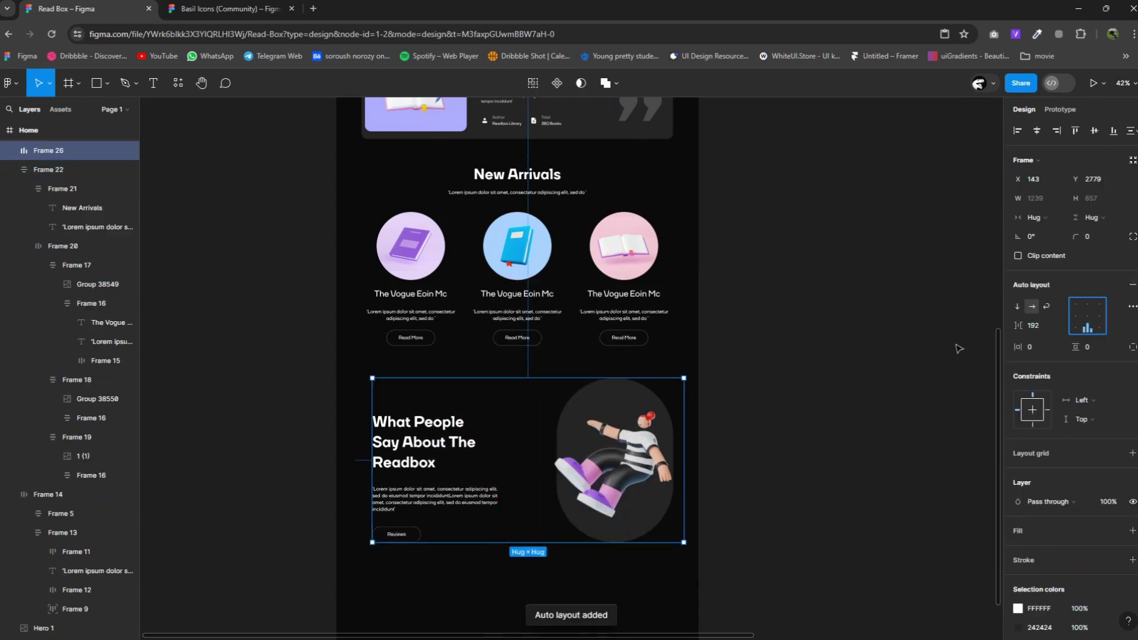
click(1088, 318)
drag(508, 465, 508, 465)
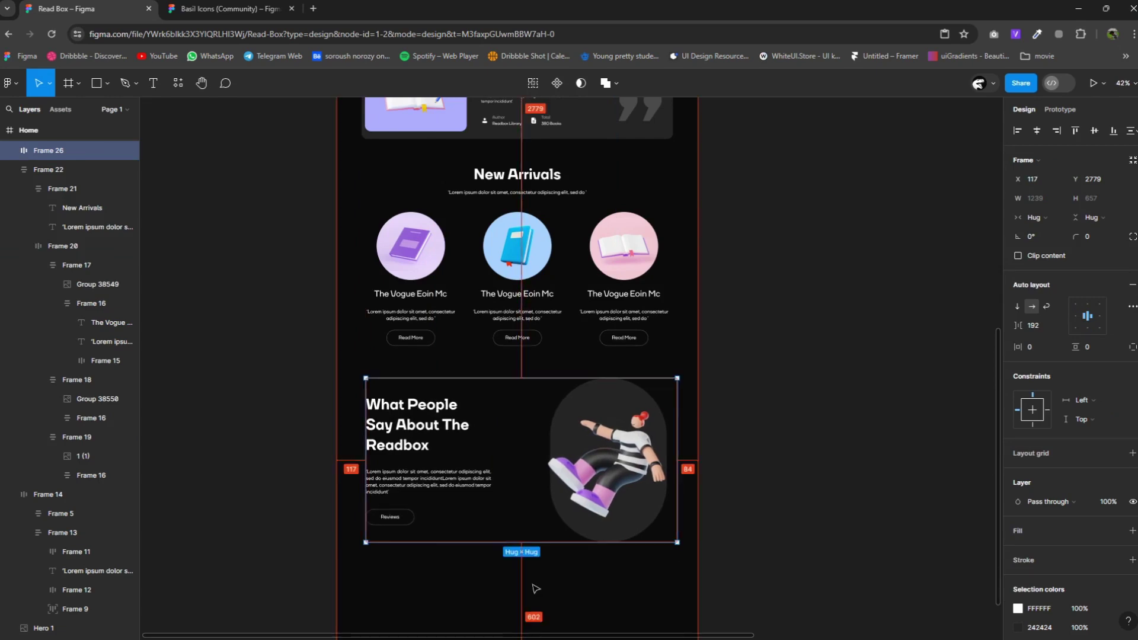
click(598, 504)
ctrl+scroll(634, 482, up, 5)
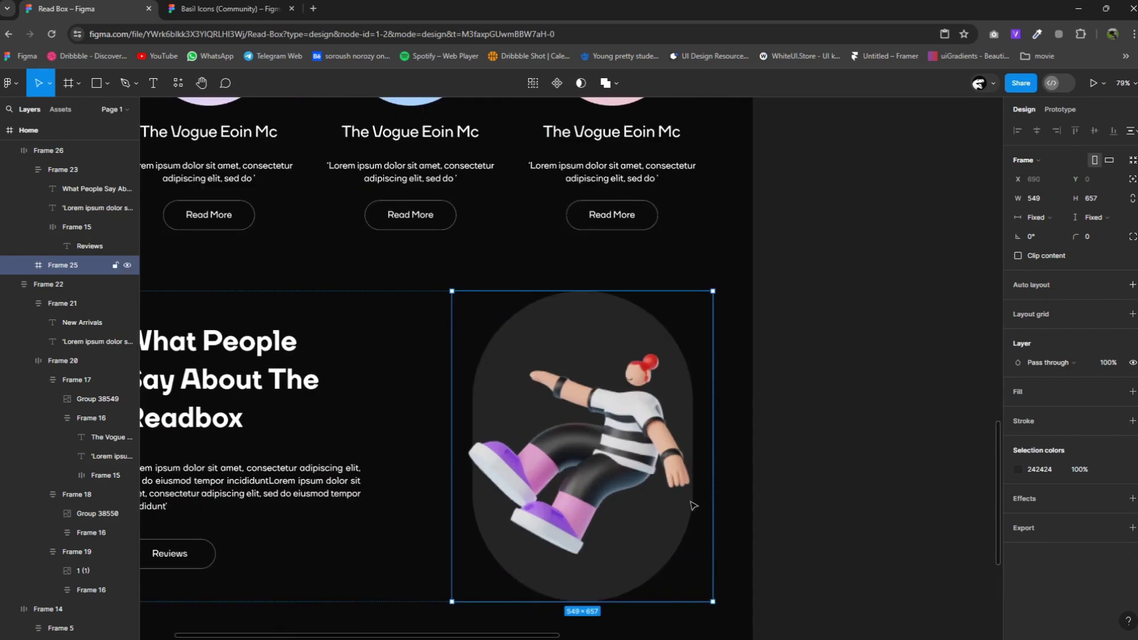
double_click(692, 504)
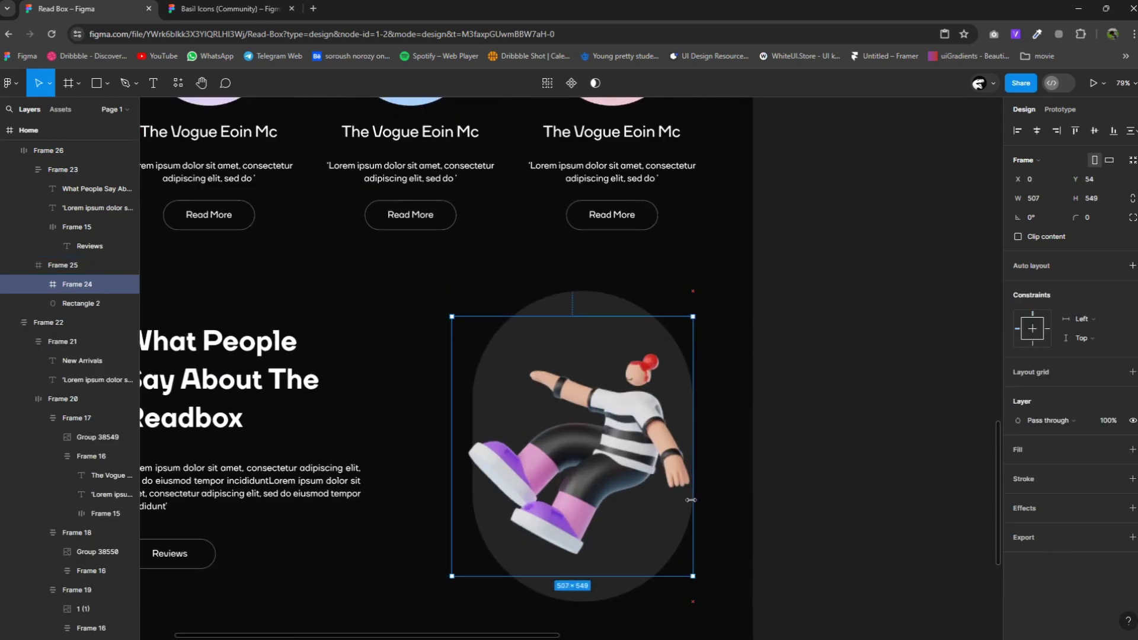
drag(452, 482, 472, 480)
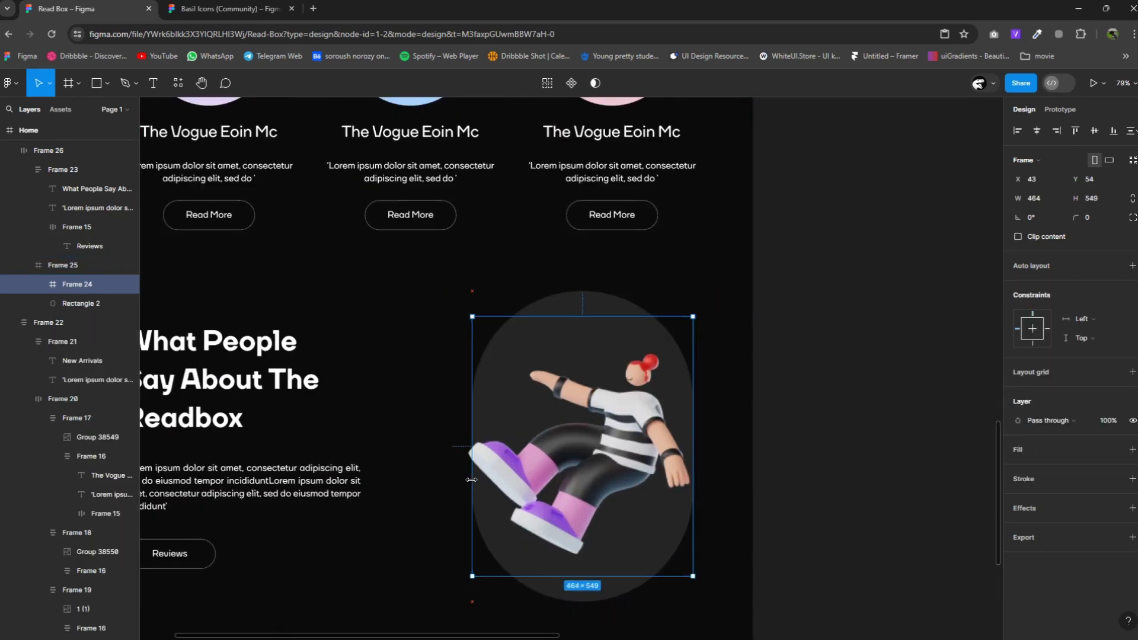
Narrow the pill frame to 464 wide and nudge the section up.
key(Escape)
ctrl+scroll(734, 525, down, 5)
key(Escape)
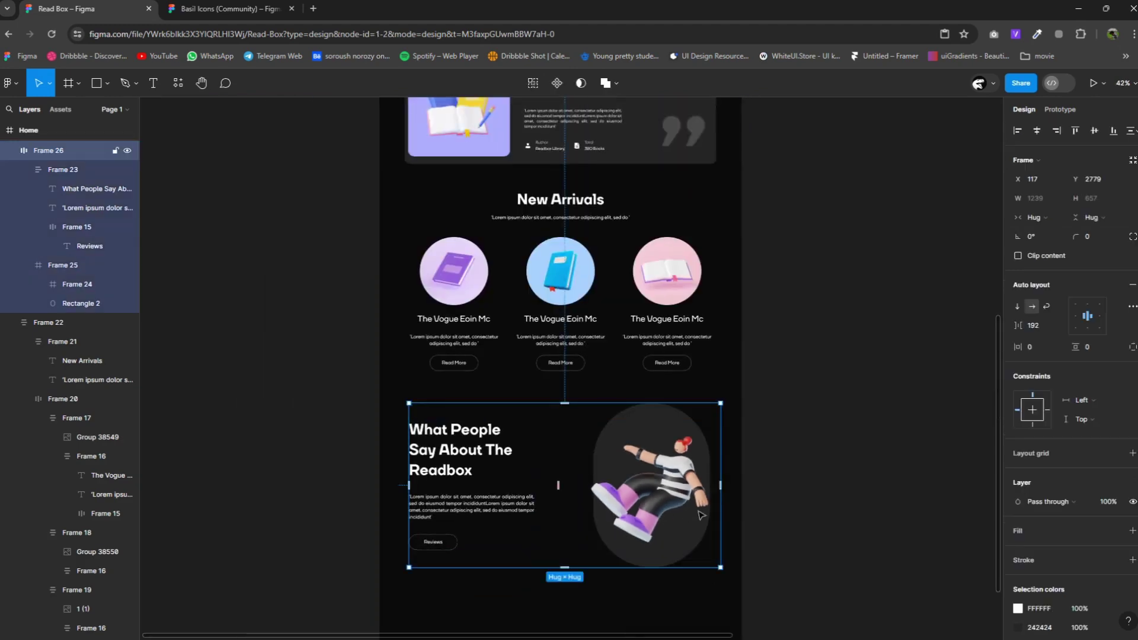
click(700, 514)
drag(724, 522, 699, 520)
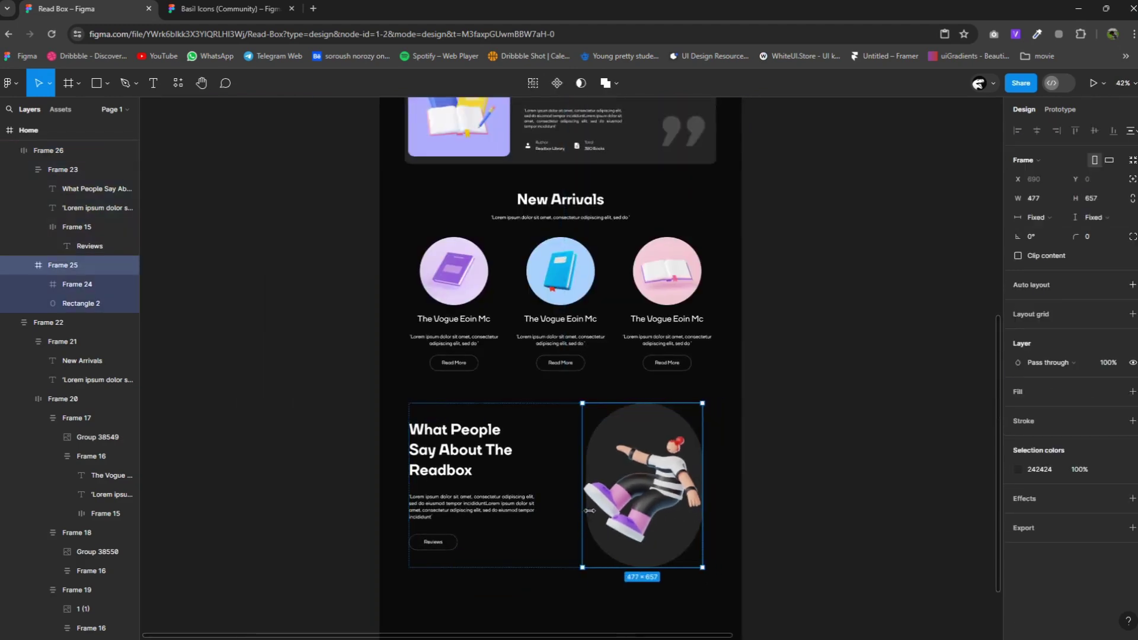
click(531, 513)
click(563, 467)
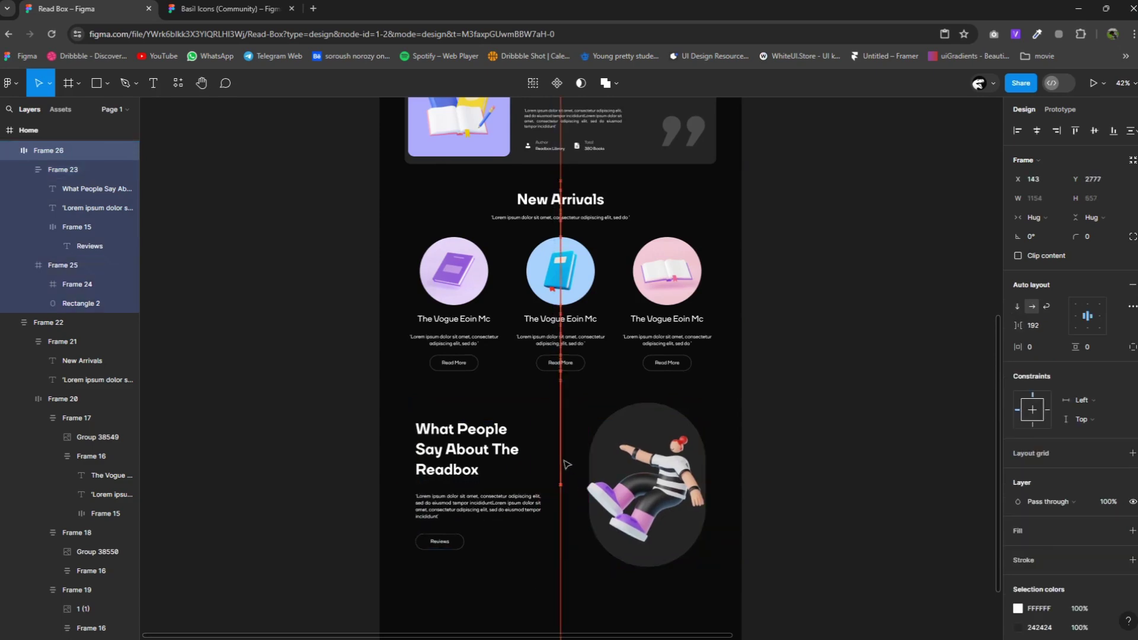
drag(566, 466, 564, 460)
Duplicate the whole testimonial row directly below as Frame 27.
scroll(225, 456, down, 3)
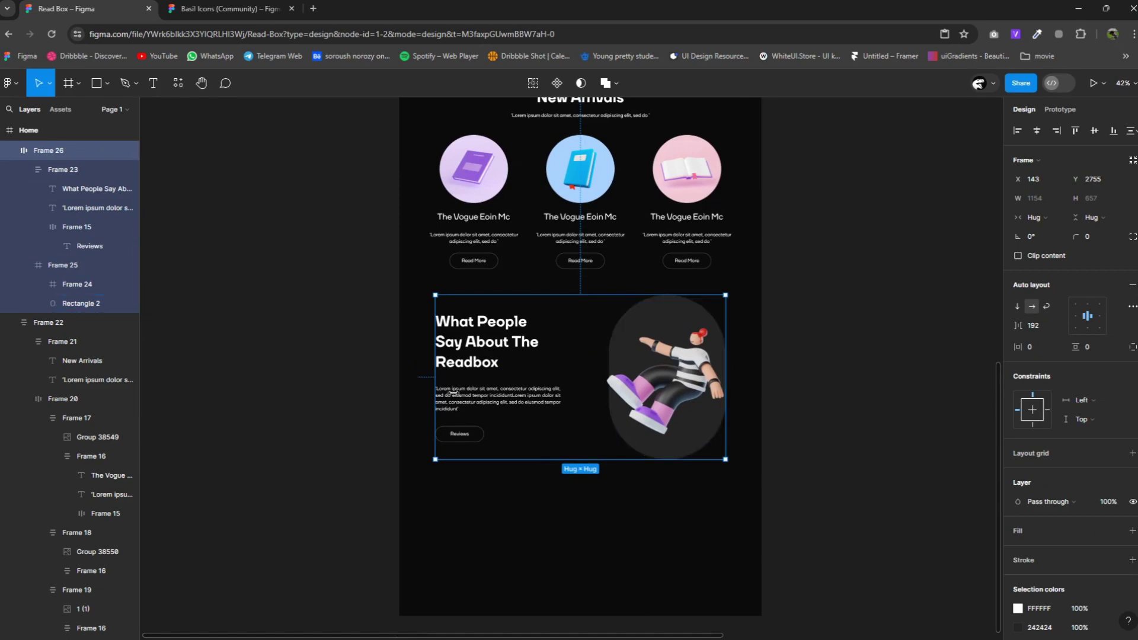
scroll(628, 543, up, 1)
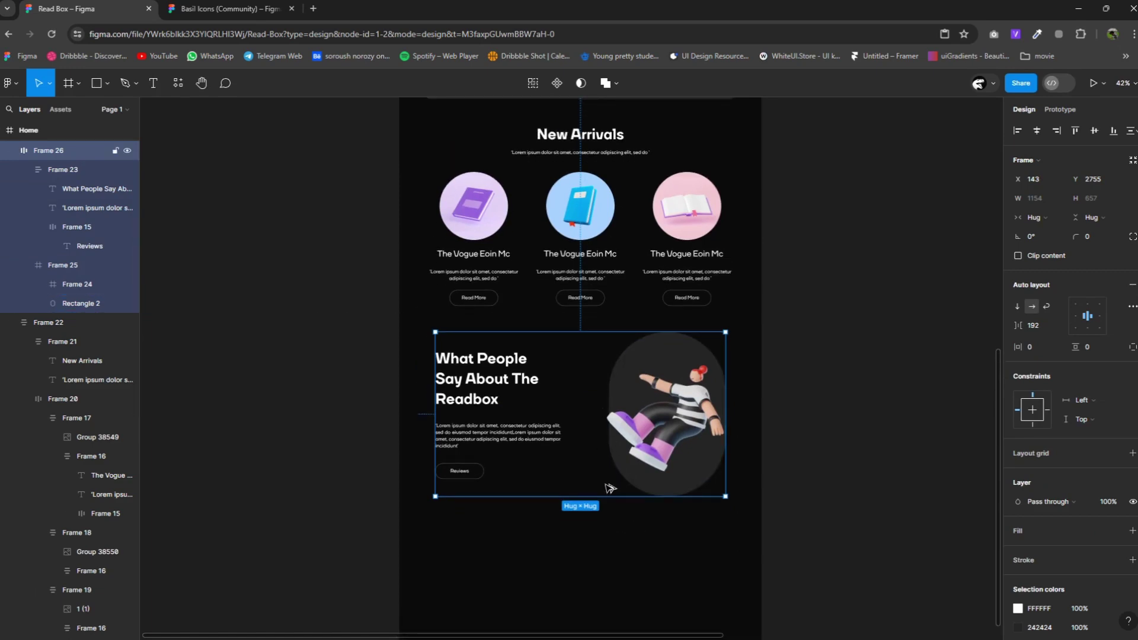
key(ctrl+d)
drag(611, 488, 604, 579)
Move the pill to the left of the text in the copied row.
scroll(596, 469, down, 3)
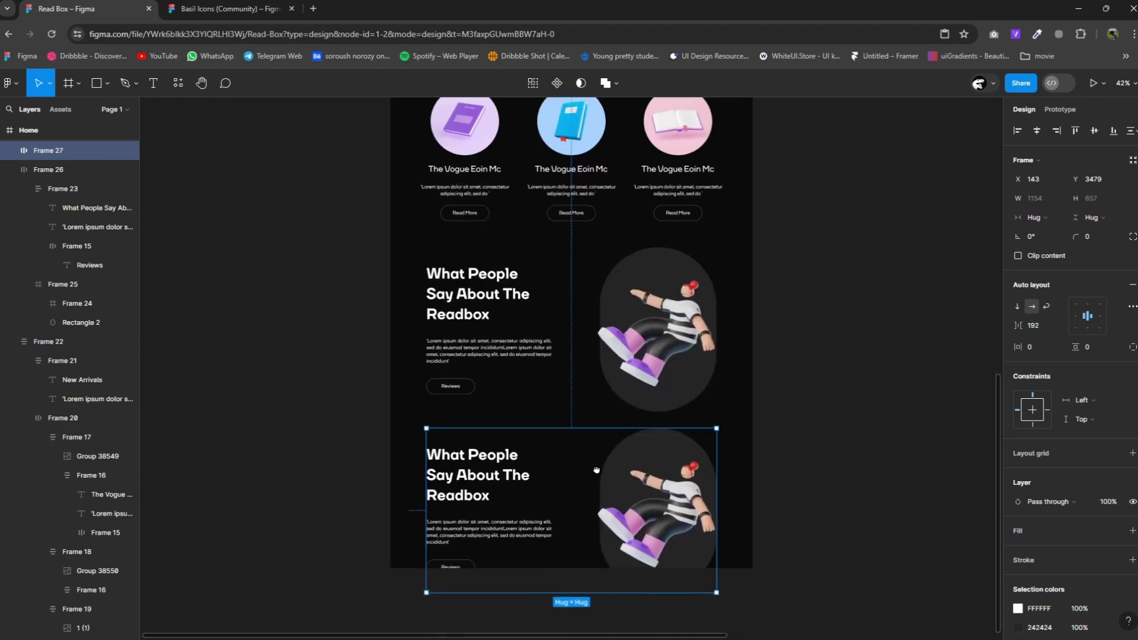
scroll(641, 491, down, 5)
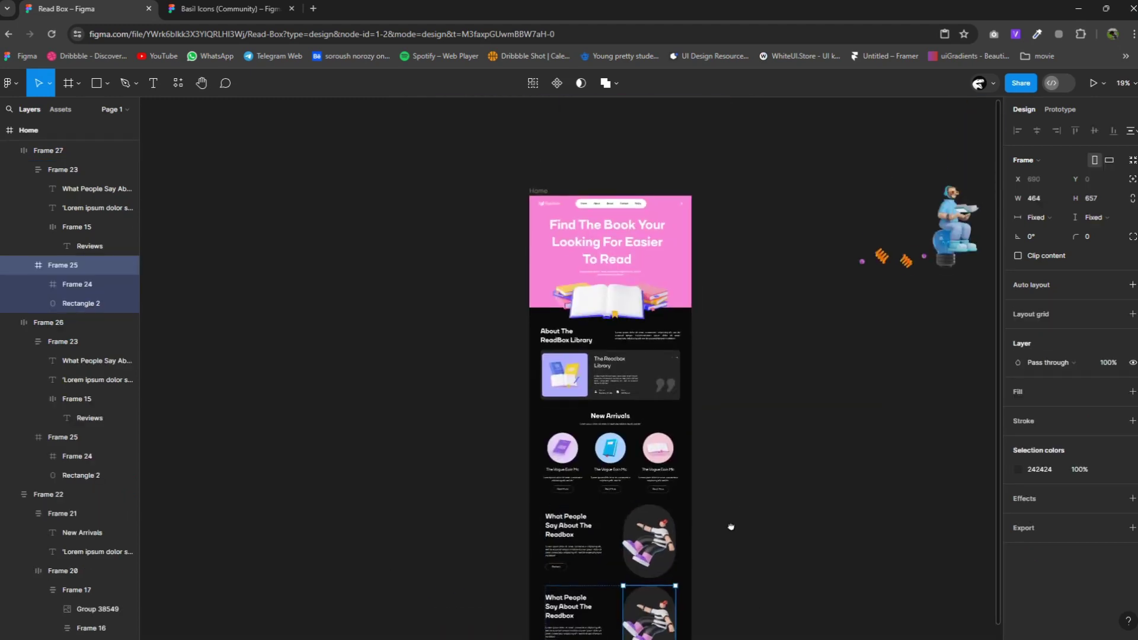
click(534, 197)
scroll(607, 439, down, 5)
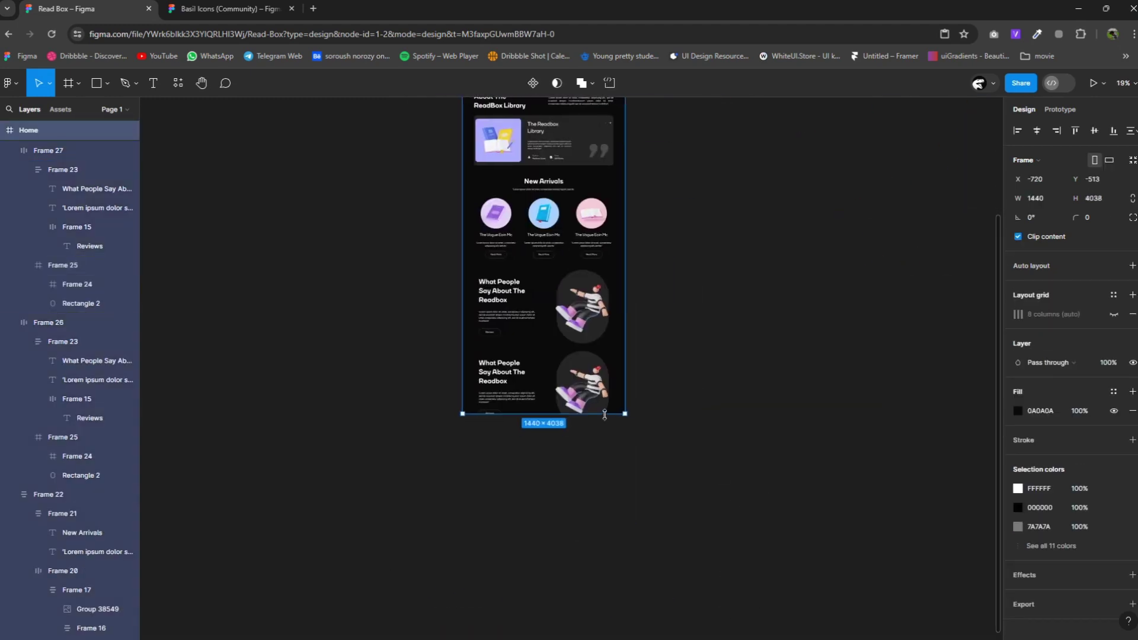
scroll(601, 403, up, 3)
click(599, 357)
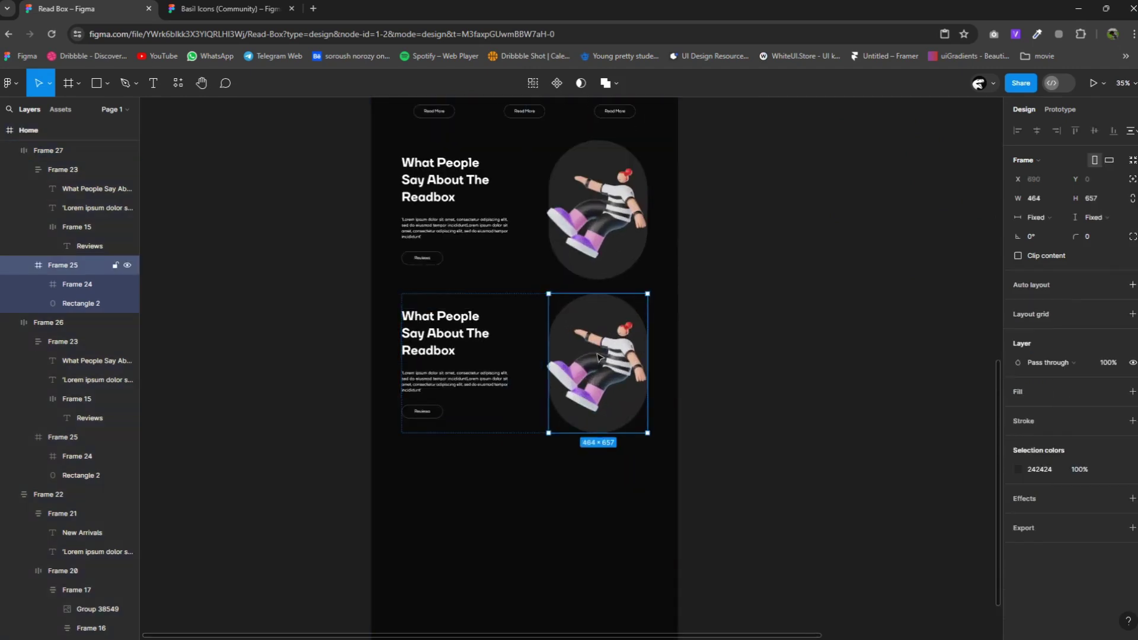
key(Left)
Retype the copied heading as 'What's Inside The Books' over two lines.
double_click(560, 335)
key(Return)
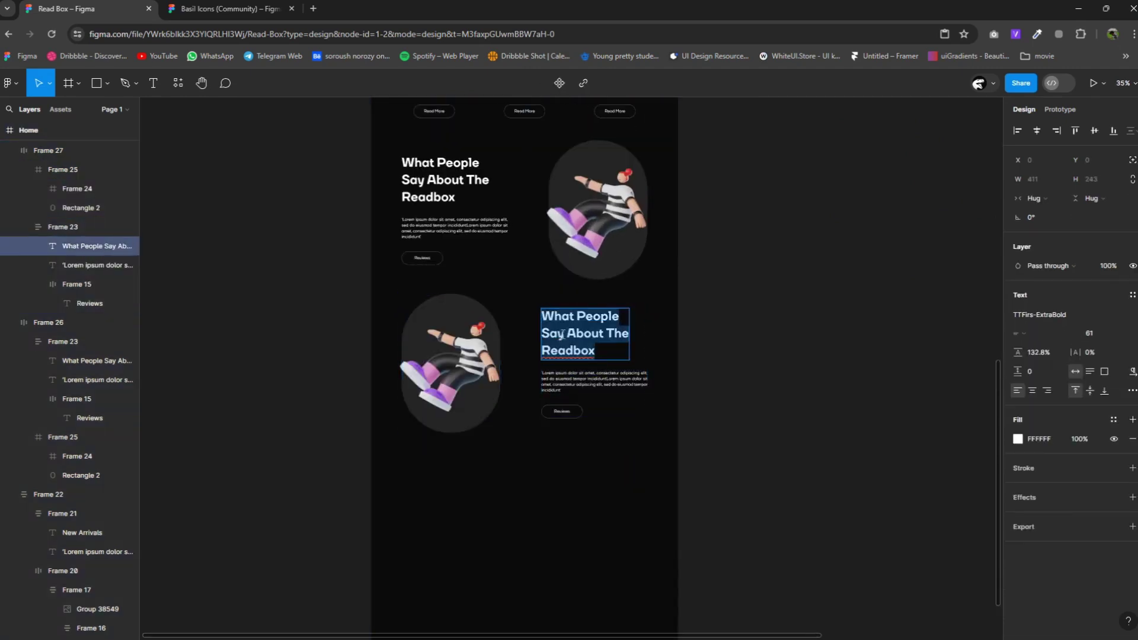
text(What's Inside)
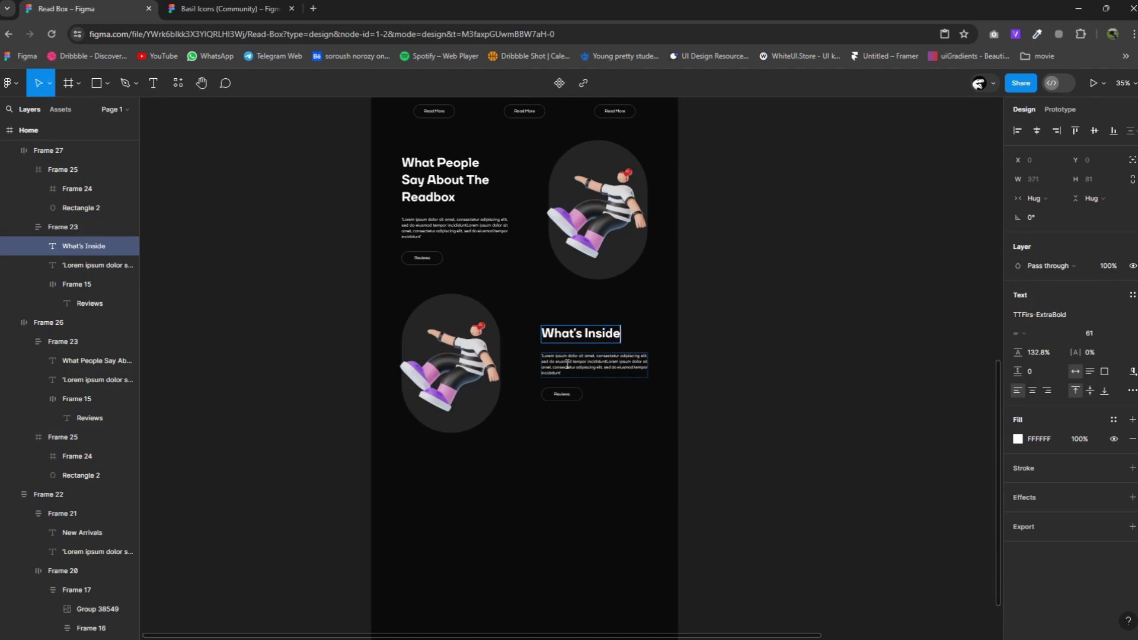
key(Return)
text(The Books)
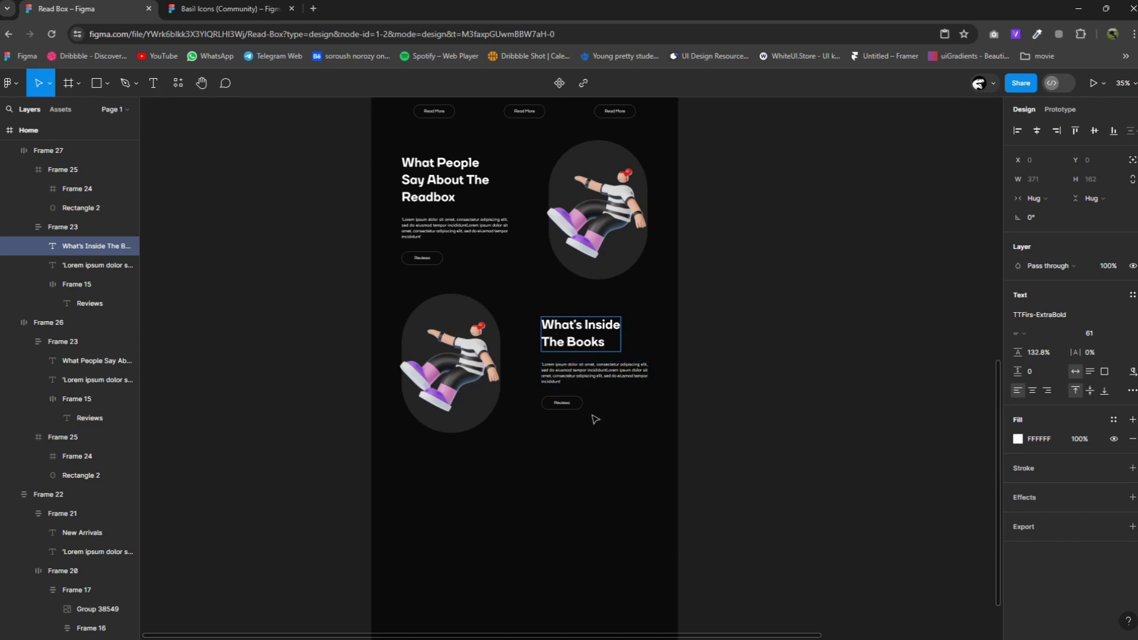
key(Escape)
scroll(727, 436, down, 5)
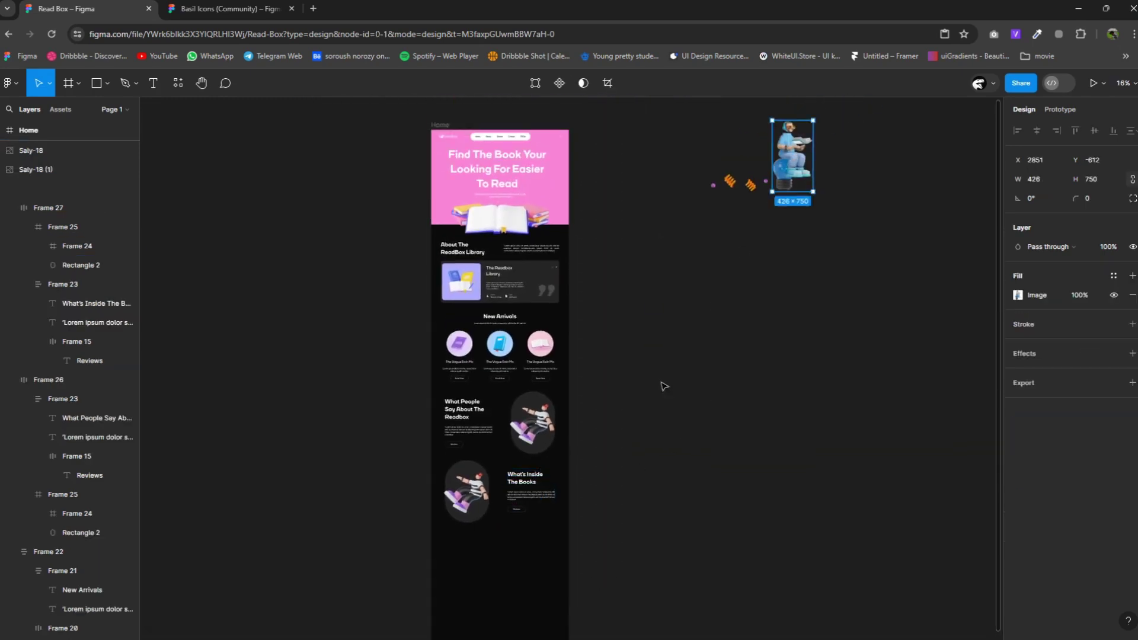
Move the blue reader-on-a-lightbulb figure into the lower What's Inside The Books pill.
mouse_move(791, 154)
mouse_down()
mouse_move(467, 500)
mouse_move(394, 501)
mouse_up()
scroll(467, 499, up, 2)
scroll(466, 499, down, 2)
scroll(394, 501, up, 2)
click(511, 487)
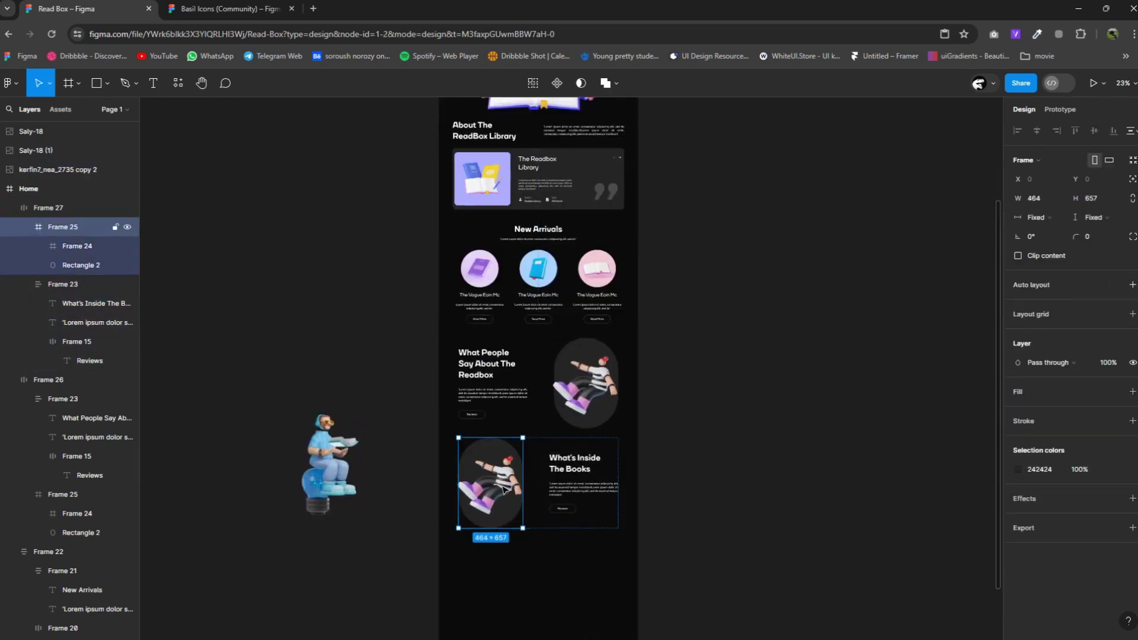
drag(328, 469, 495, 498)
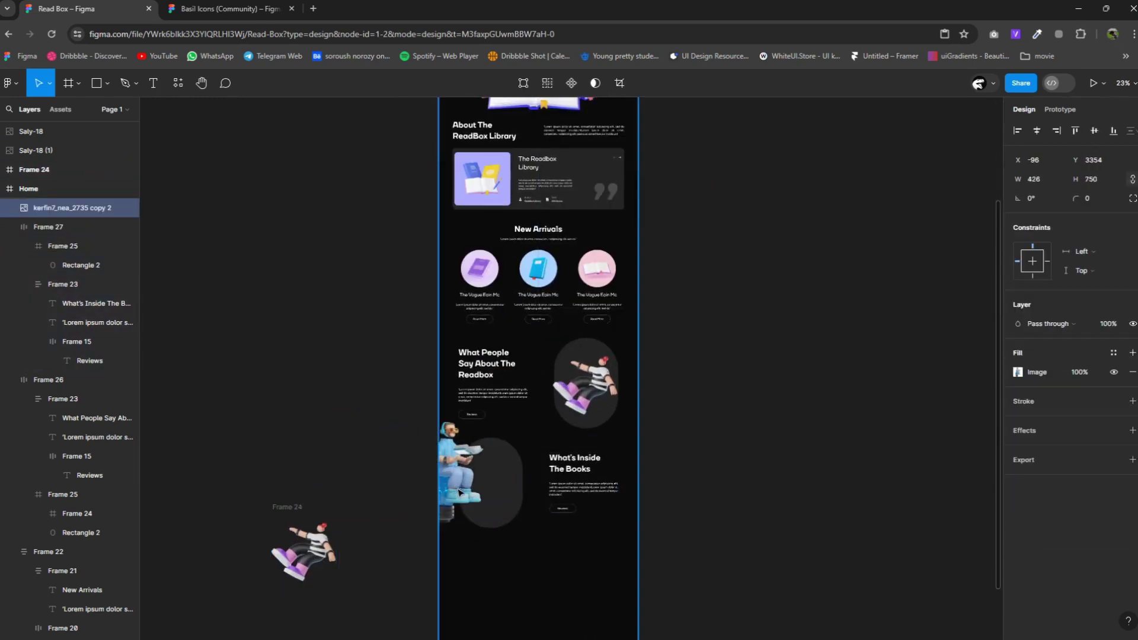
Scale the figure to 309×544 within the pill and delete the stray floating figure.
scroll(495, 498, up, 3)
key(k)
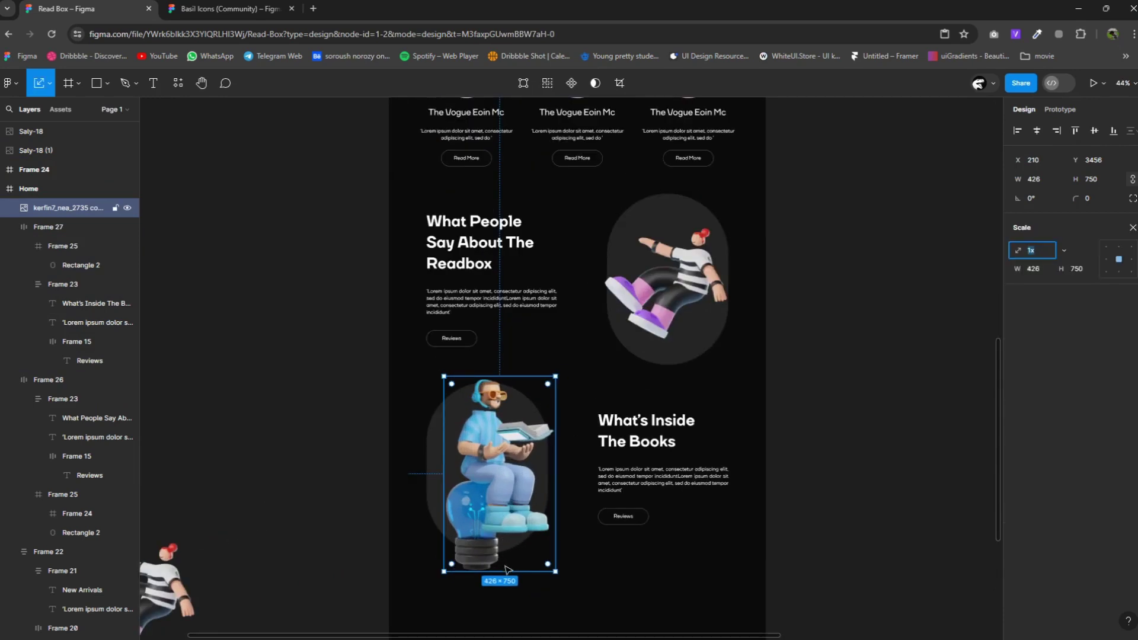
drag(499, 571, 507, 517)
drag(501, 468, 496, 487)
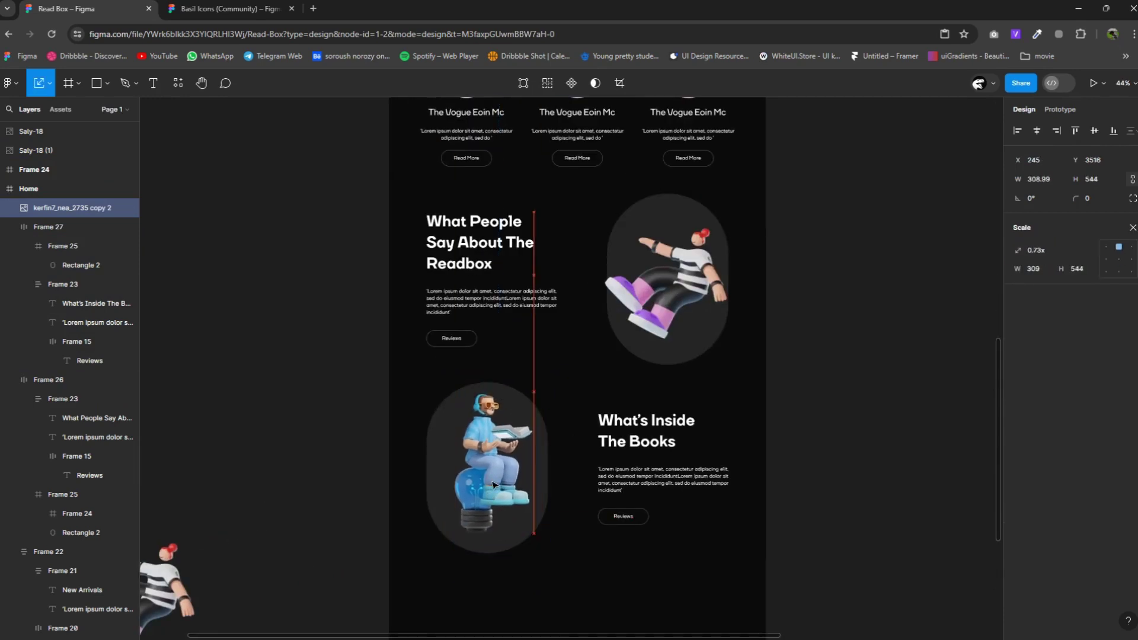
scroll(495, 487, down, 3)
click(305, 539)
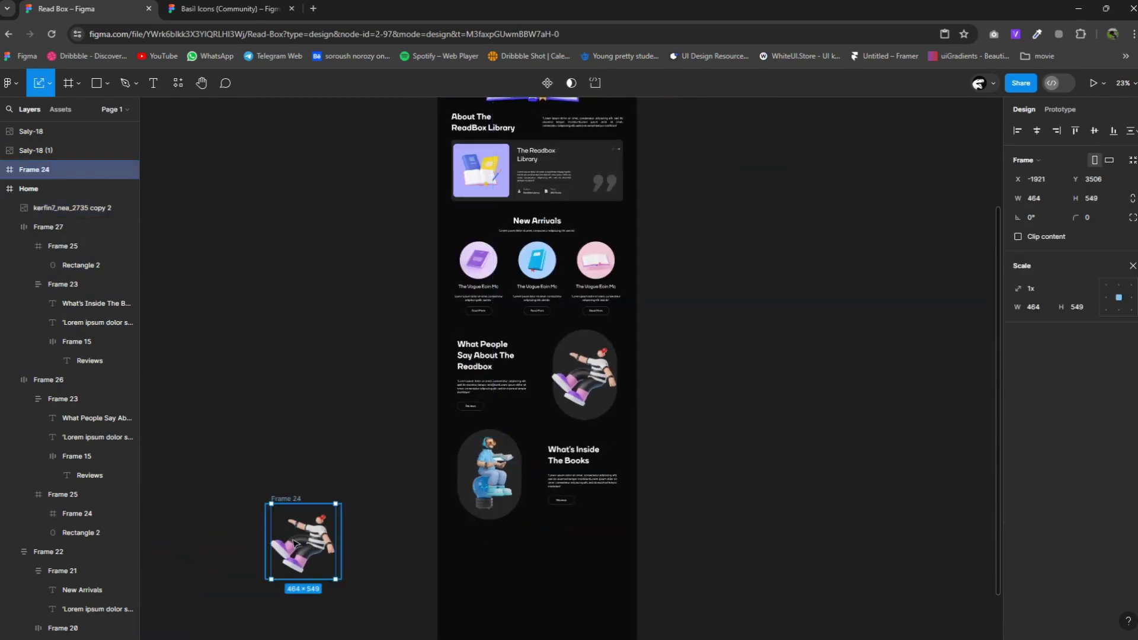
key(Delete)
Wrap the About heading and Readbox Library card in an auto-layout frame.
click(569, 462)
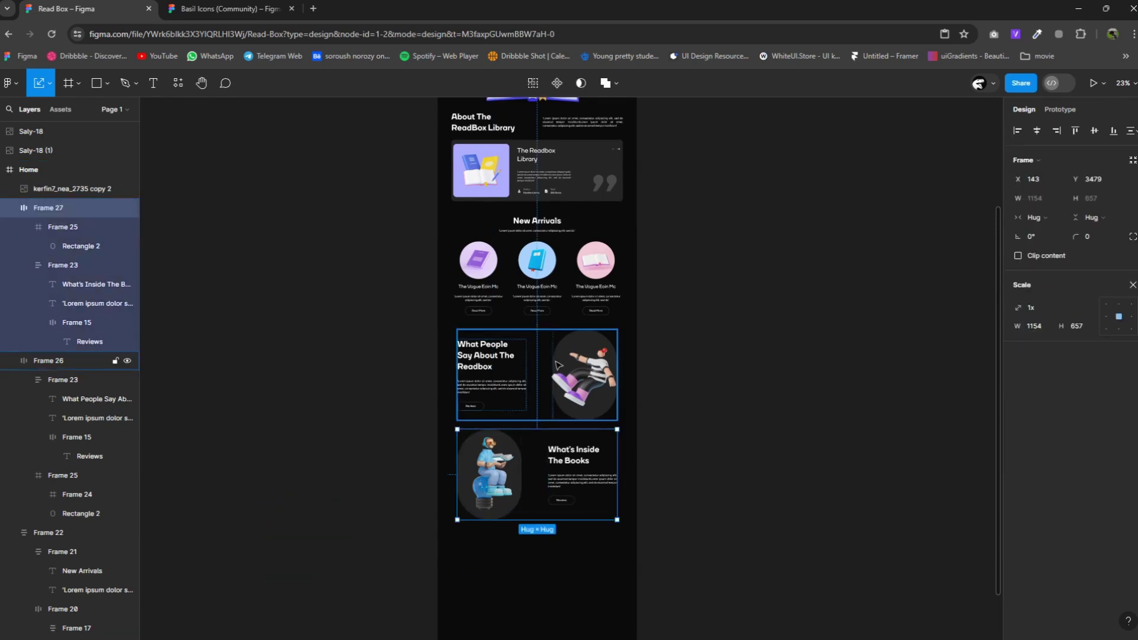
click(576, 361)
click(571, 278)
scroll(565, 153, up, 3)
scroll(564, 152, up, 2)
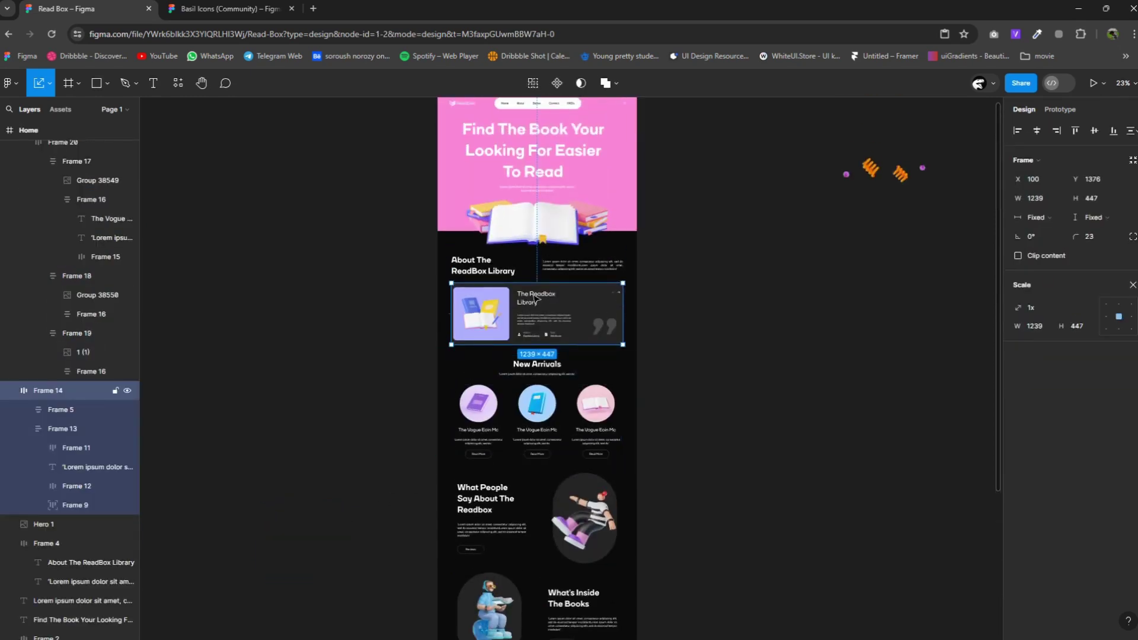
click(568, 265)
scroll(592, 403, down, 1)
shift+click(568, 285)
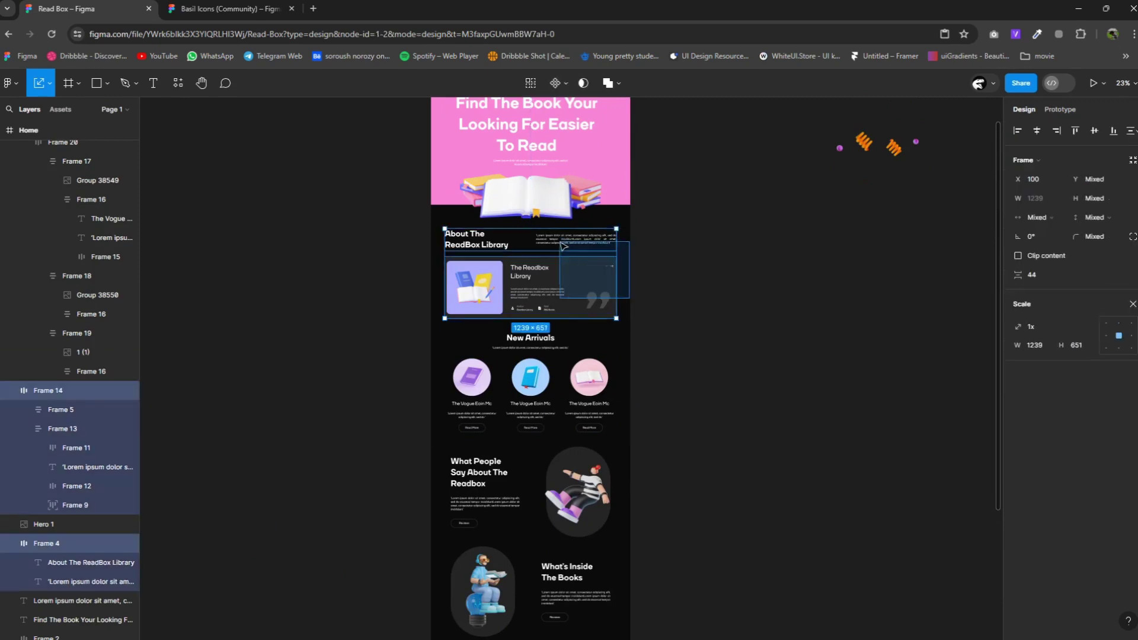
right_click(557, 243)
click(590, 385)
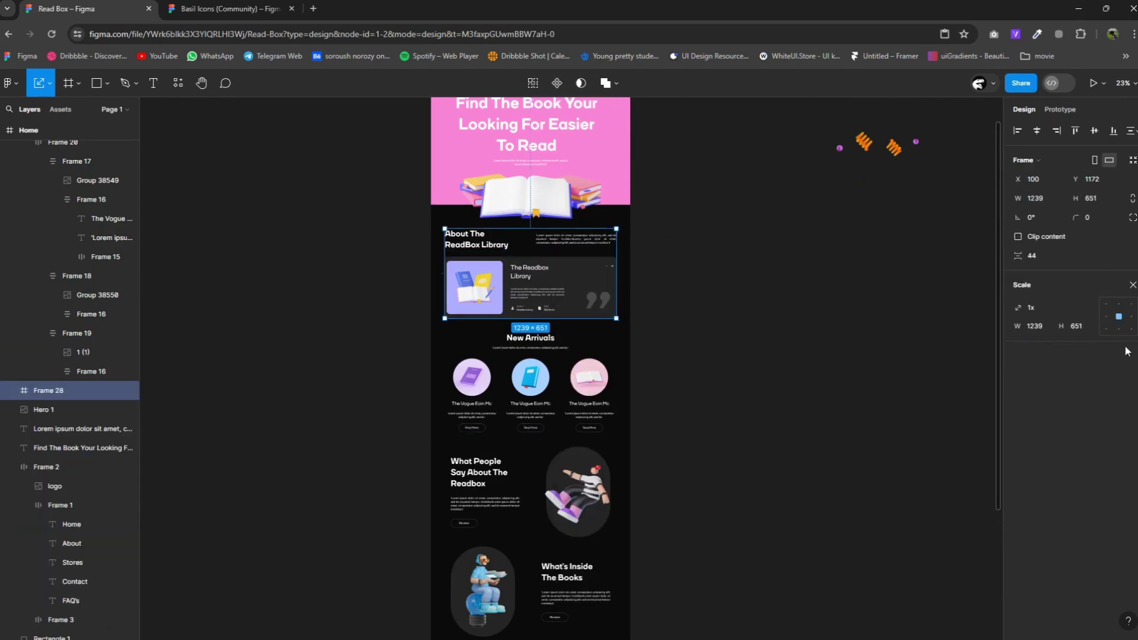
click(1132, 285)
key(shift+a)
Stack all sections below the hero in one vertical auto-layout Frame 29, spaced 67.
scroll(644, 474, down, 2)
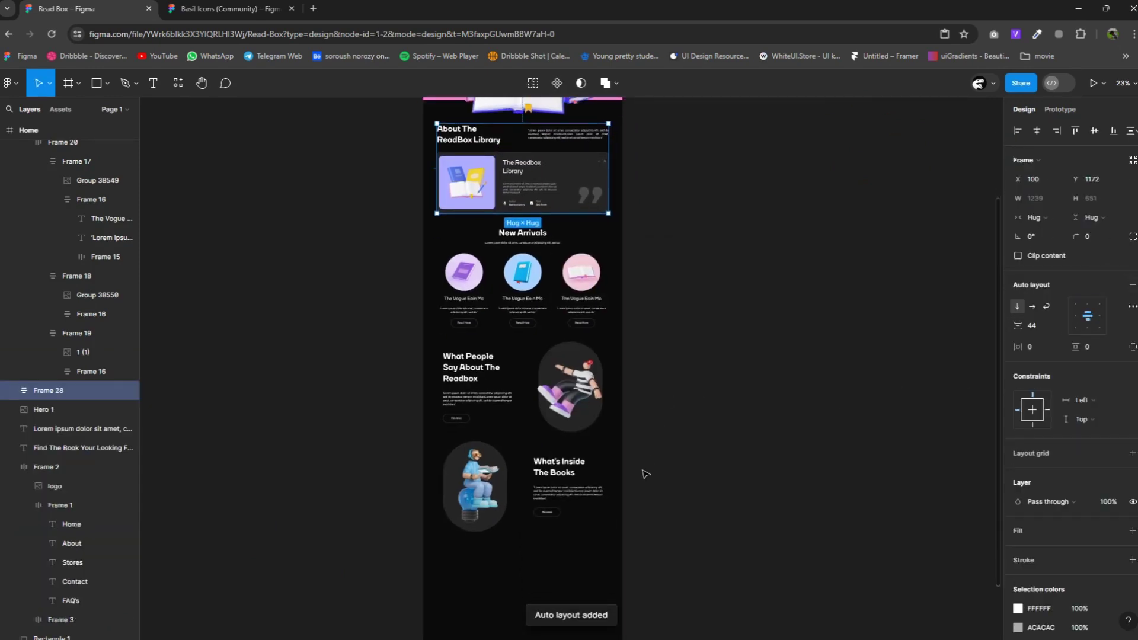
scroll(645, 474, down, 2)
double_click(557, 450)
key(ctrl+a)
right_click(524, 256)
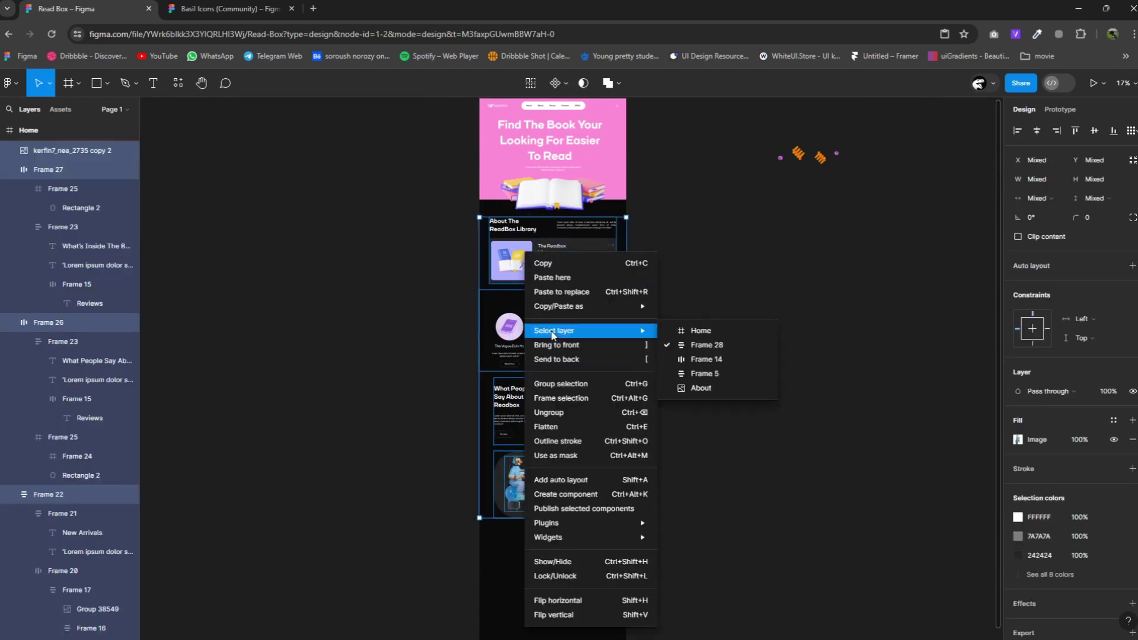
click(561, 399)
click(1132, 268)
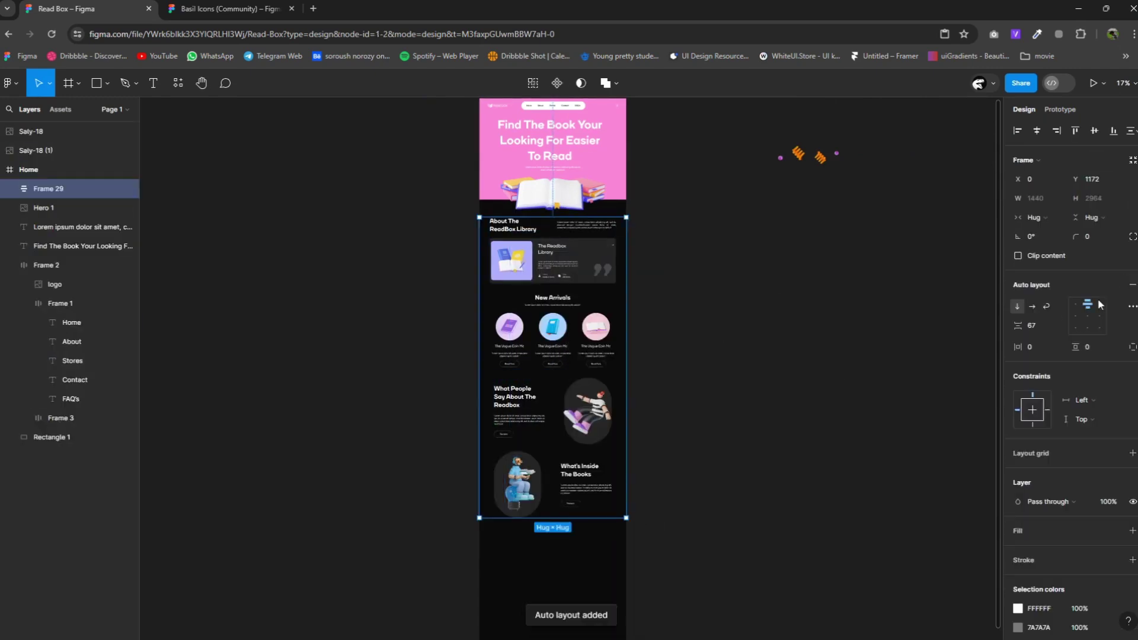
scroll(662, 375, up, 2)
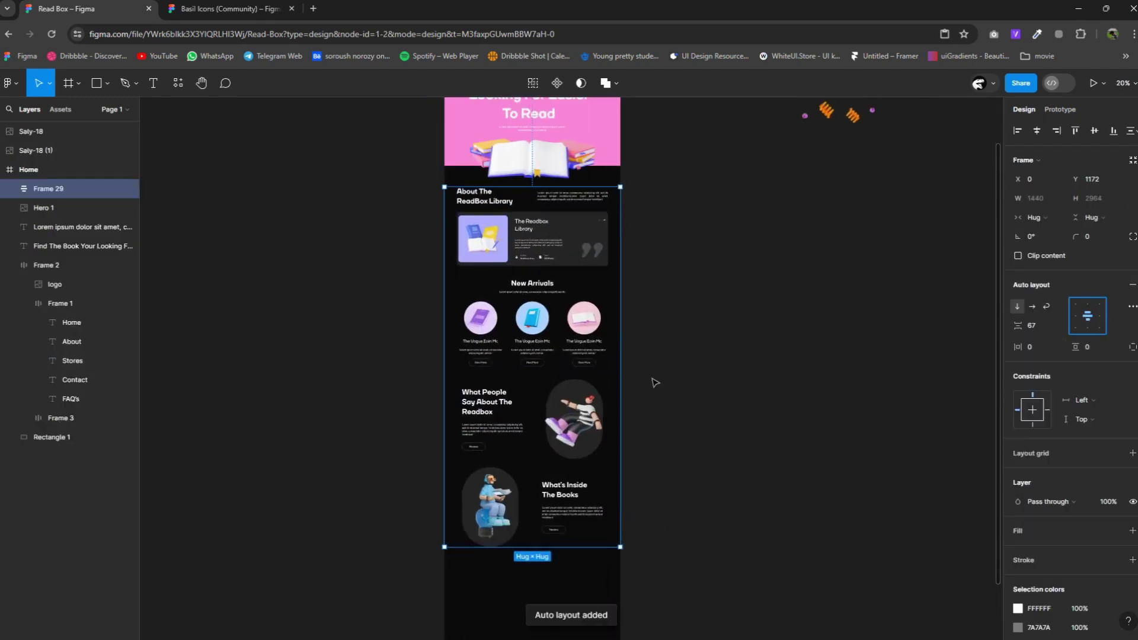
click(654, 382)
scroll(592, 391, down, 3)
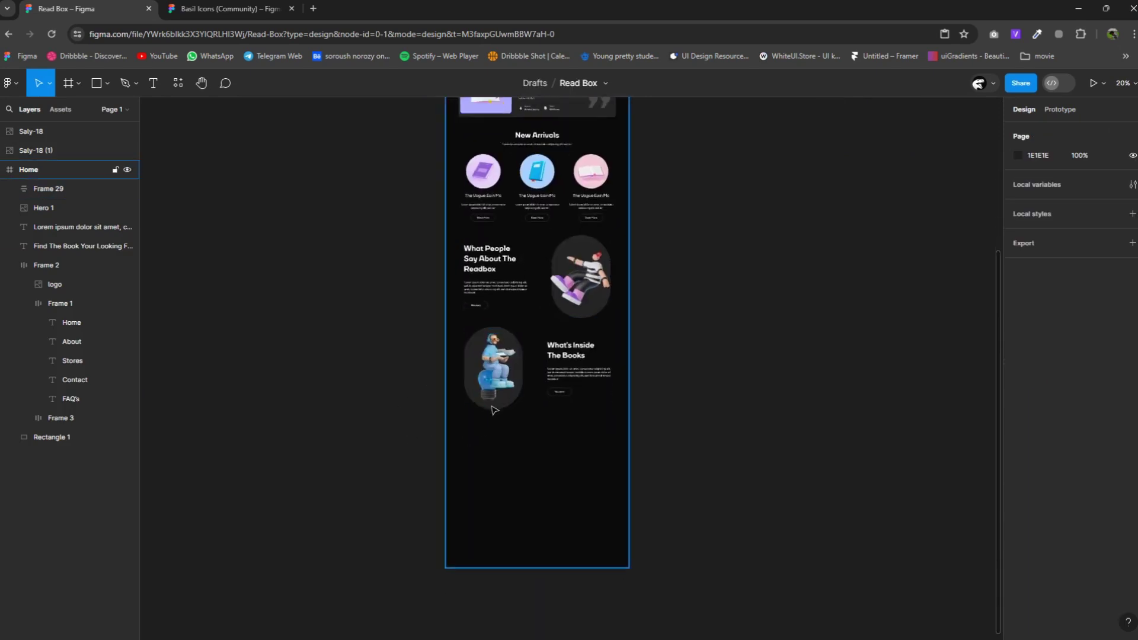
scroll(492, 409, up, 5)
Copy a heading below the sections as centred 'Let's Work On Something Cool Great Together'.
click(650, 308)
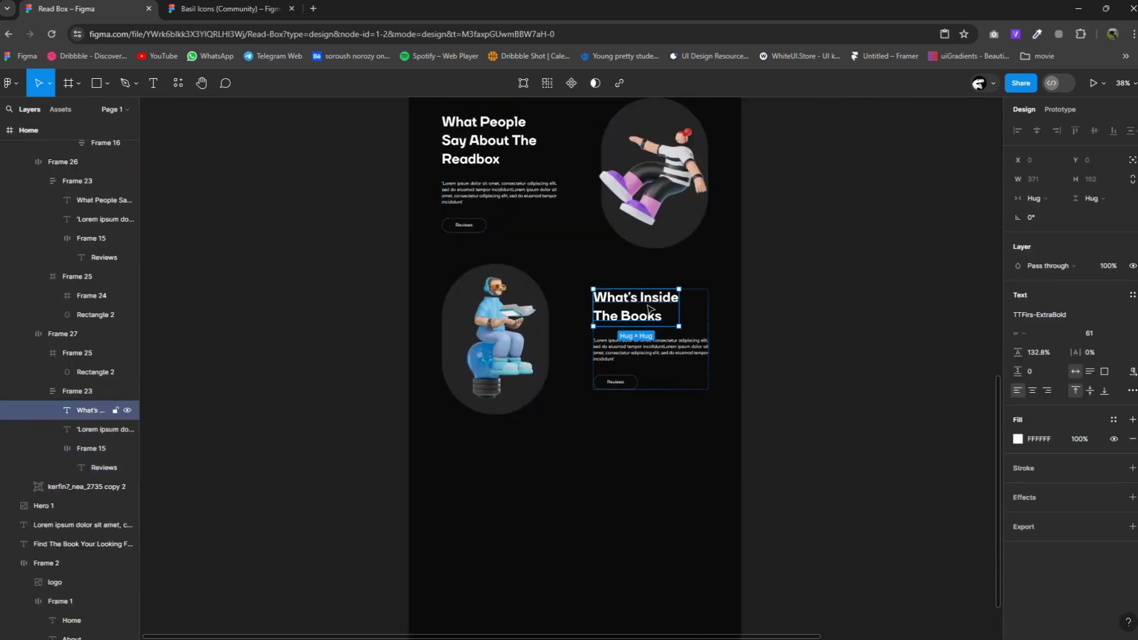
drag(650, 308, 521, 467)
double_click(534, 465)
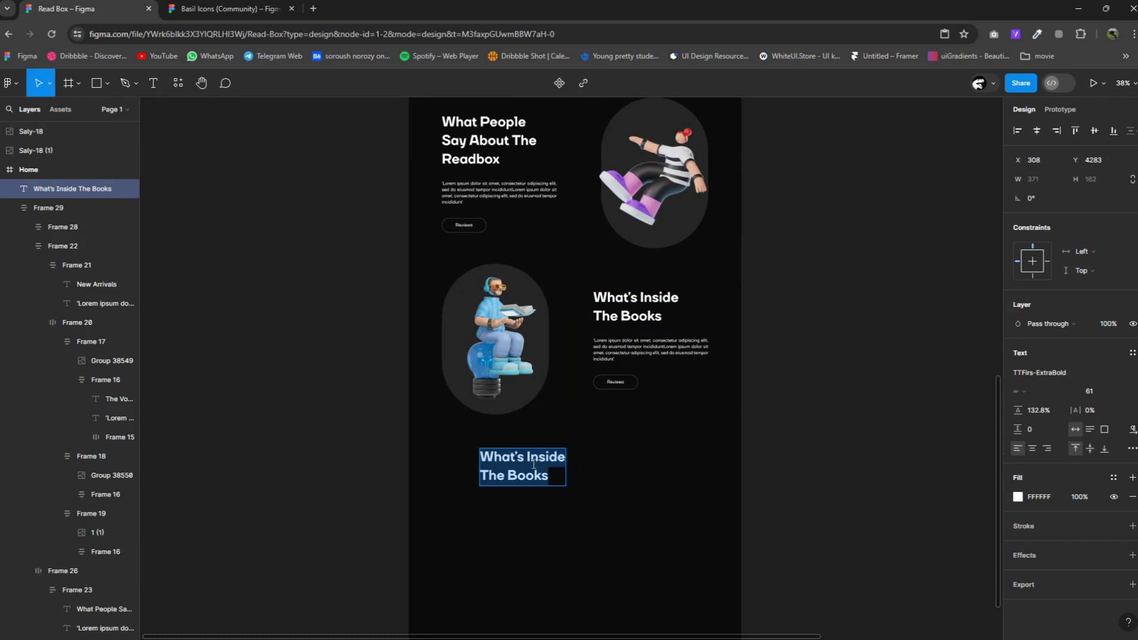
text(Let's)
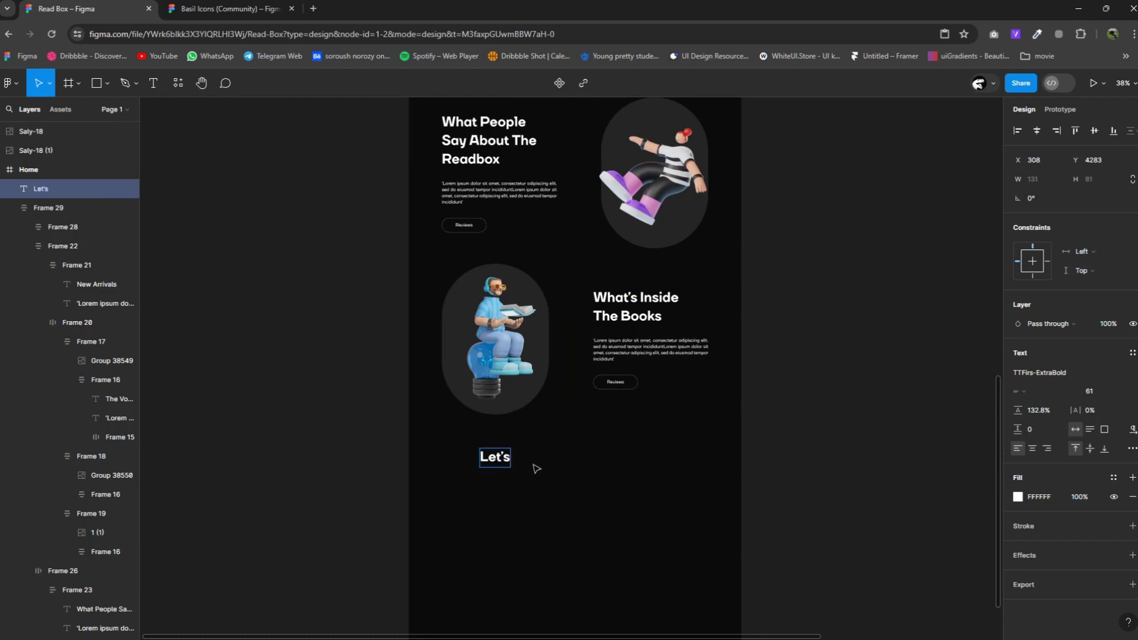
text( Work On Something)
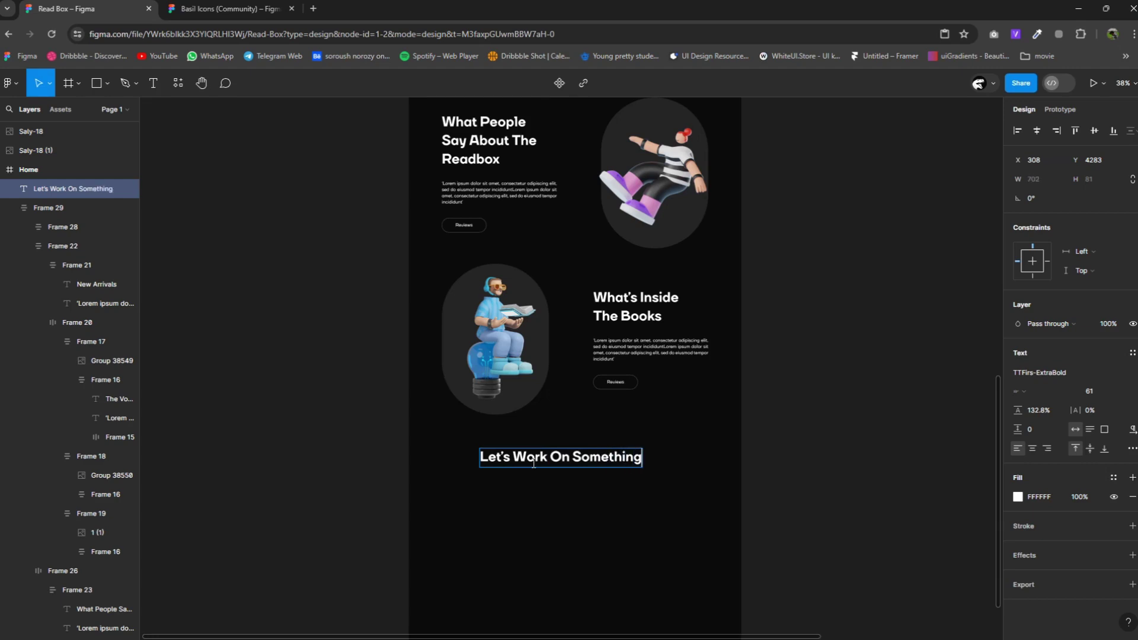
key(Return)
text(Cool Great Together)
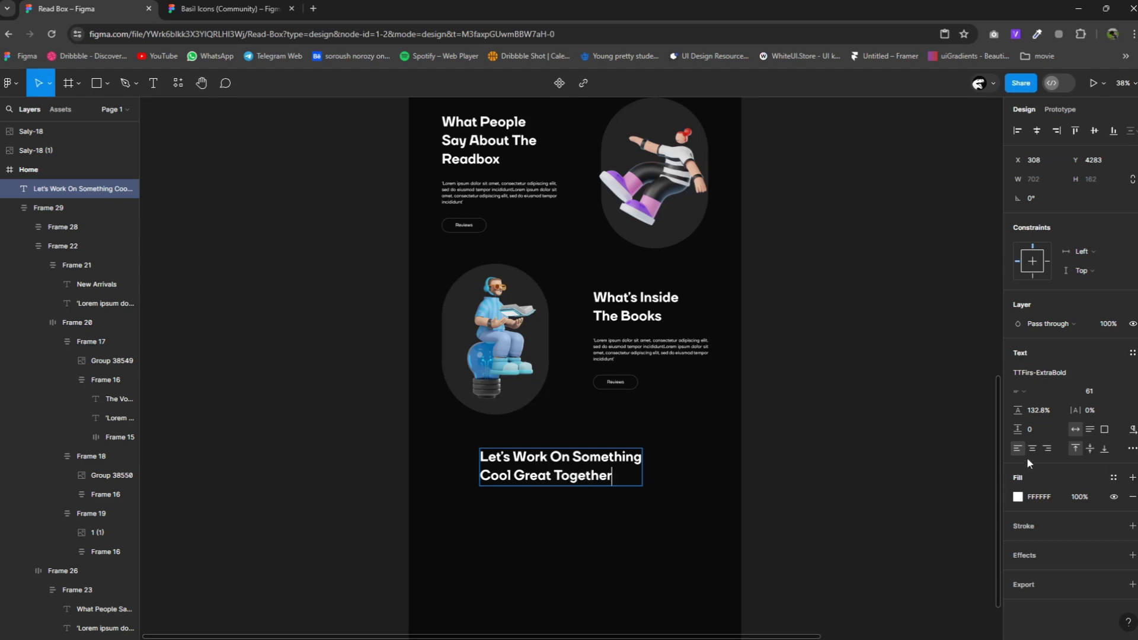
click(1032, 449)
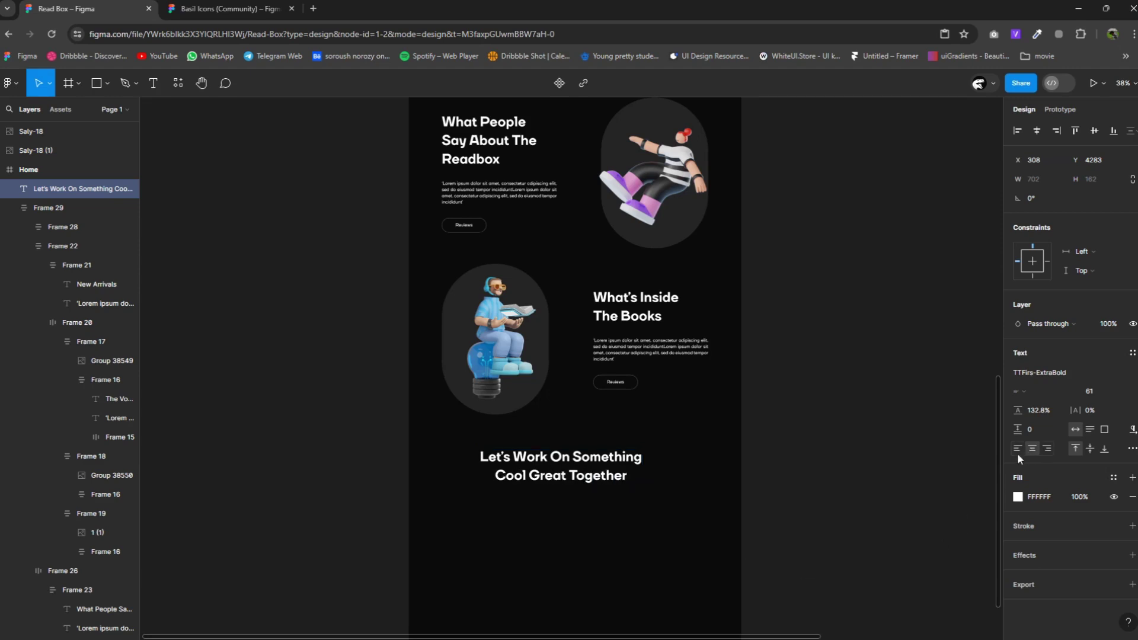
key(Escape)
drag(616, 472, 637, 466)
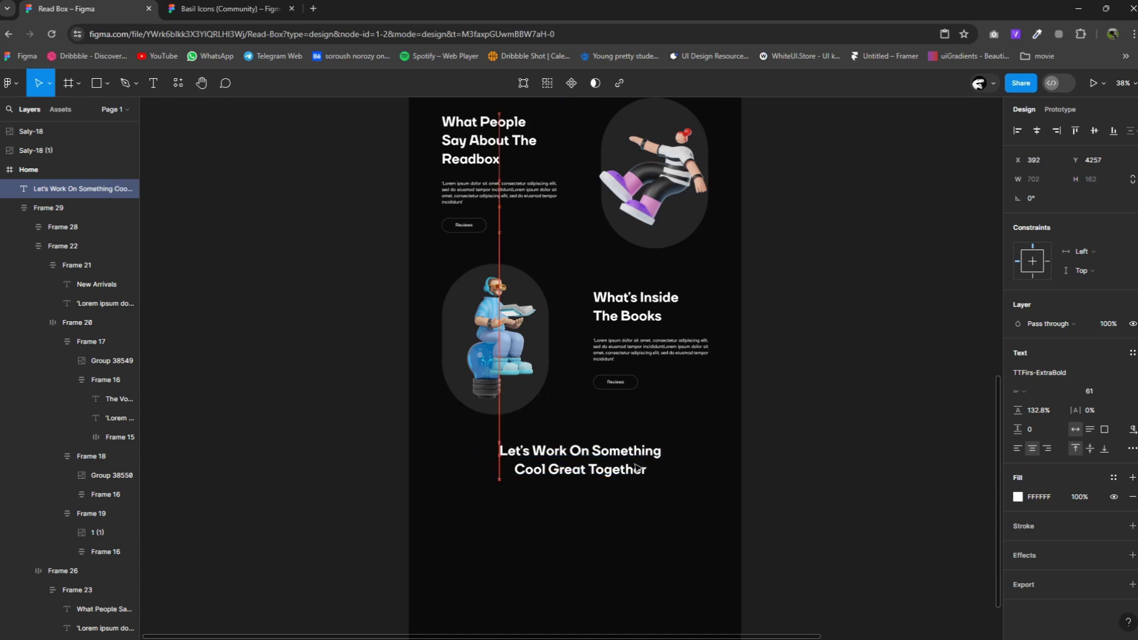
Copy the Reviews button beneath it as a white Get Started button with black label.
click(614, 388)
double_click(613, 385)
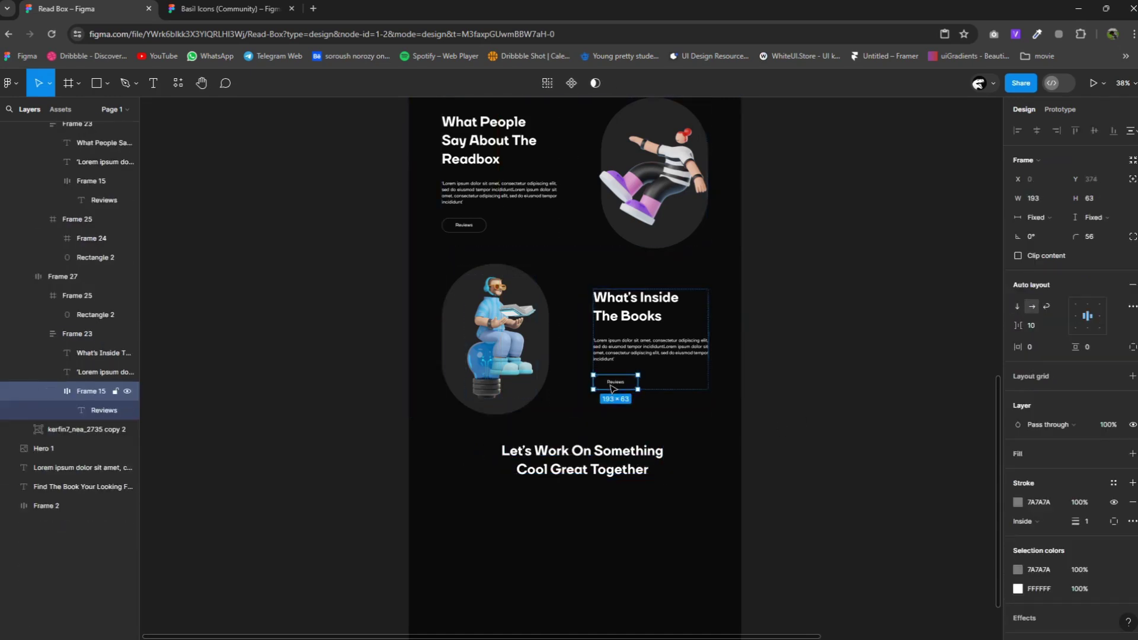
drag(614, 384, 583, 497)
scroll(584, 496, up, 3)
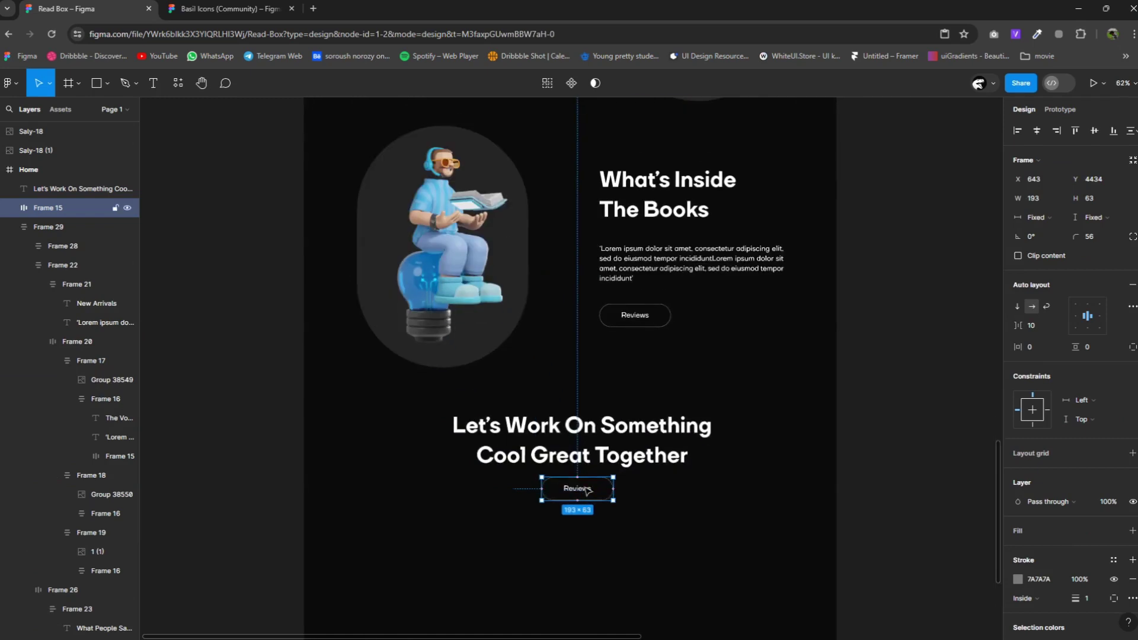
double_click(585, 488)
text(Get Starte)
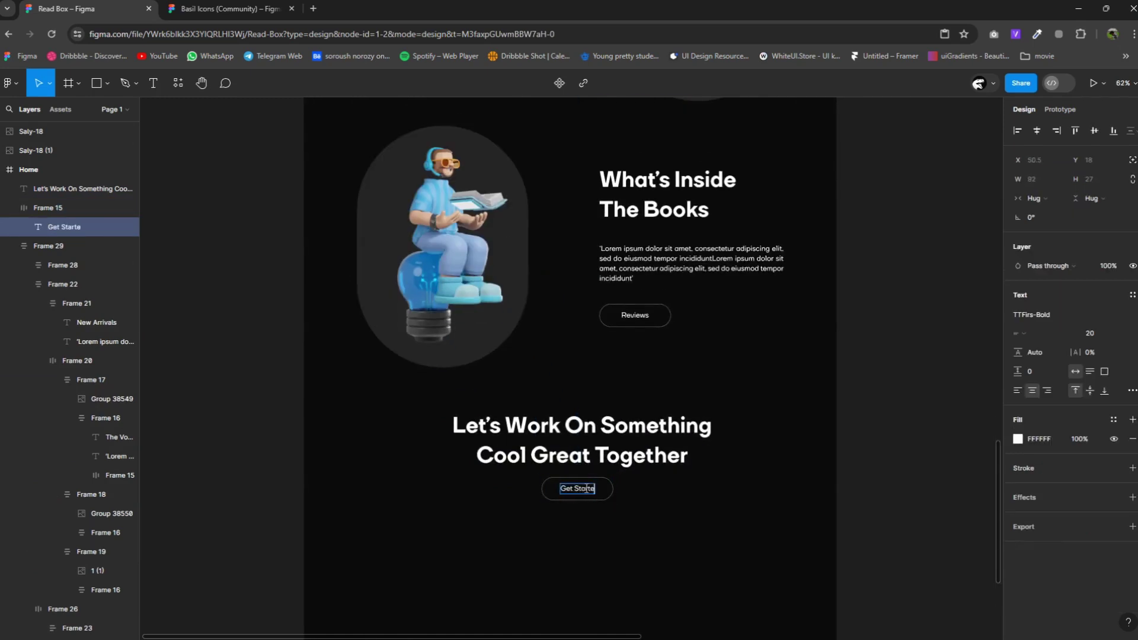
text(d)
key(Escape)
key(Escape)
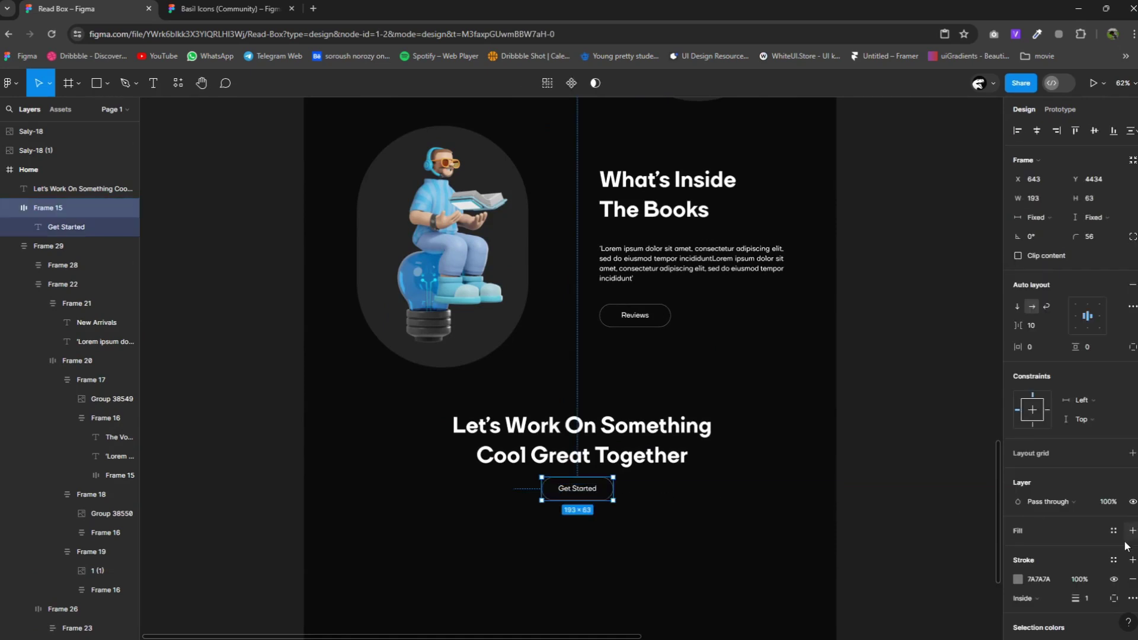
click(1131, 530)
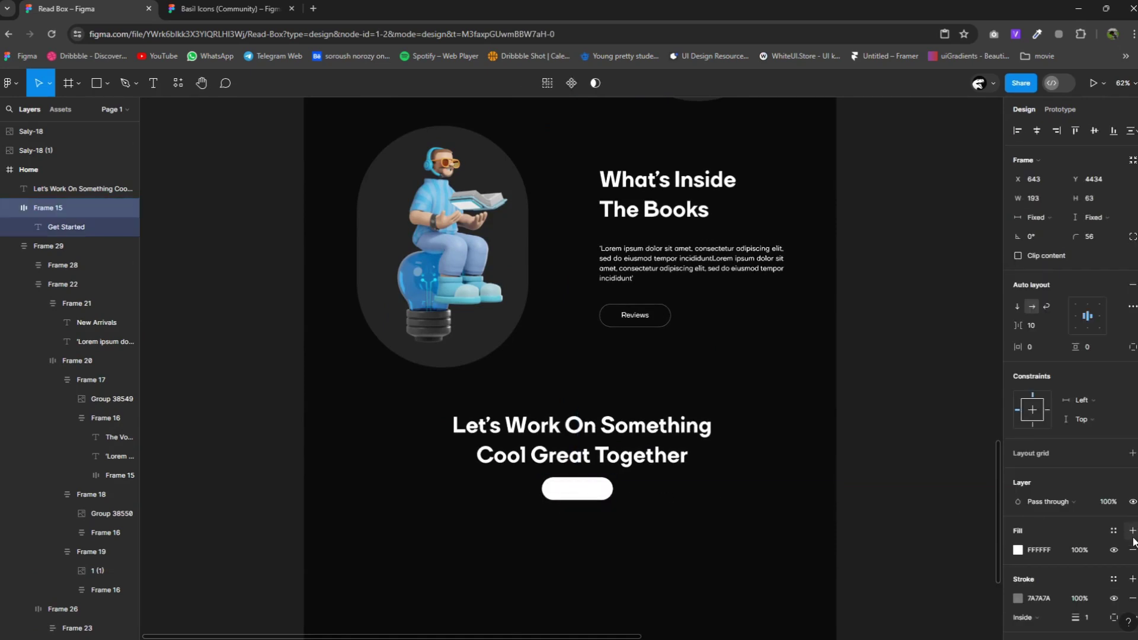
double_click(575, 493)
click(1017, 439)
mouse_move(996, 432)
mouse_down()
mouse_move(740, 516)
mouse_move(590, 462)
mouse_up()
Frame heading and button in a centred auto-layout Frame 30, 1314 wide.
right_click(590, 462)
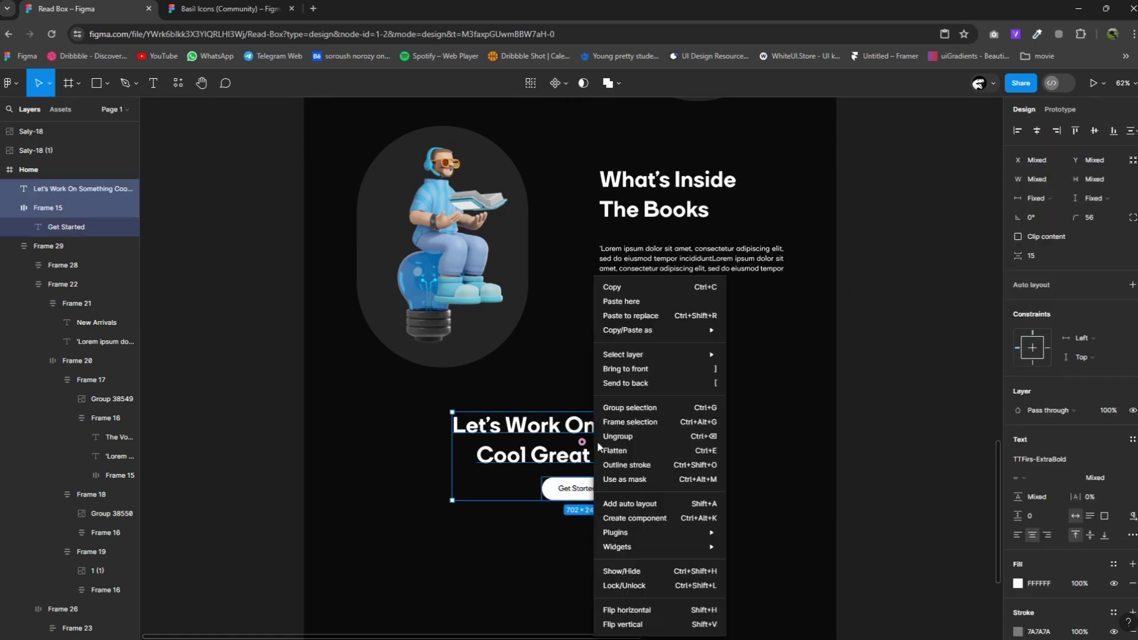
click(628, 425)
click(1132, 285)
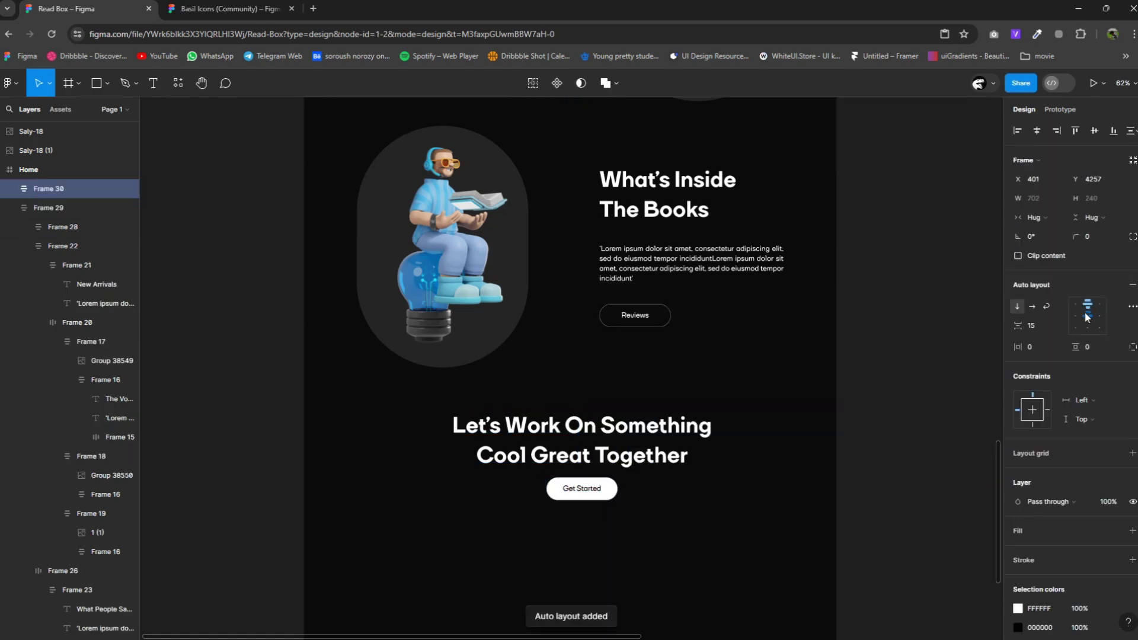
click(755, 420)
scroll(747, 409, down, 3)
click(691, 422)
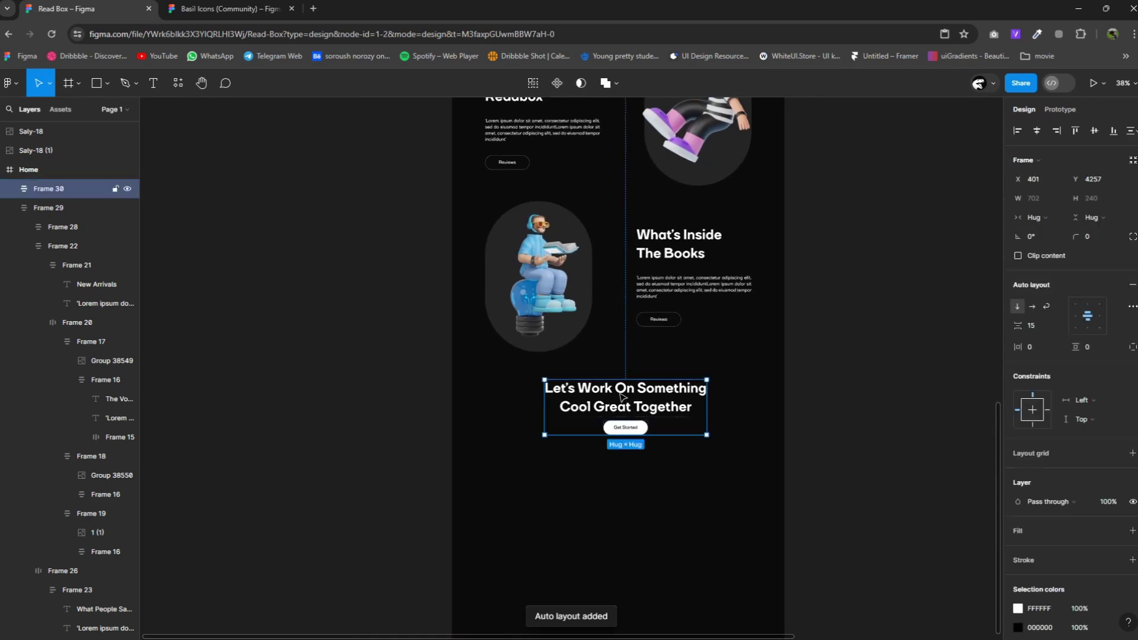
scroll(689, 426, down, 2)
drag(697, 435, 739, 445)
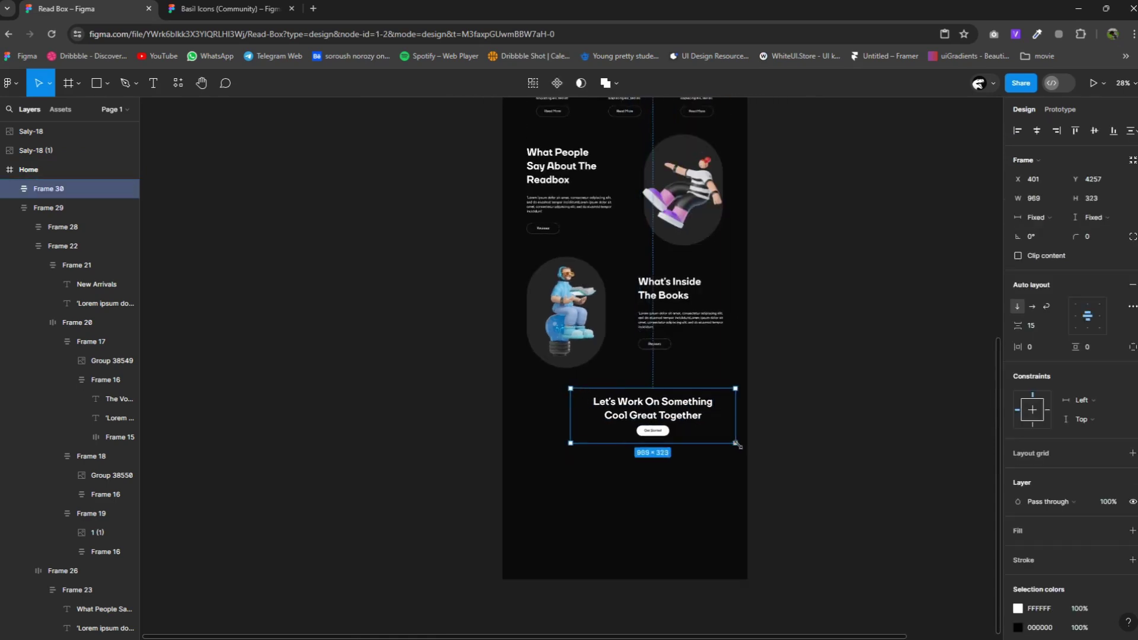
drag(570, 446, 516, 444)
Fill the banner frame with the hero section's pink, sampled with the colour picker.
click(1131, 532)
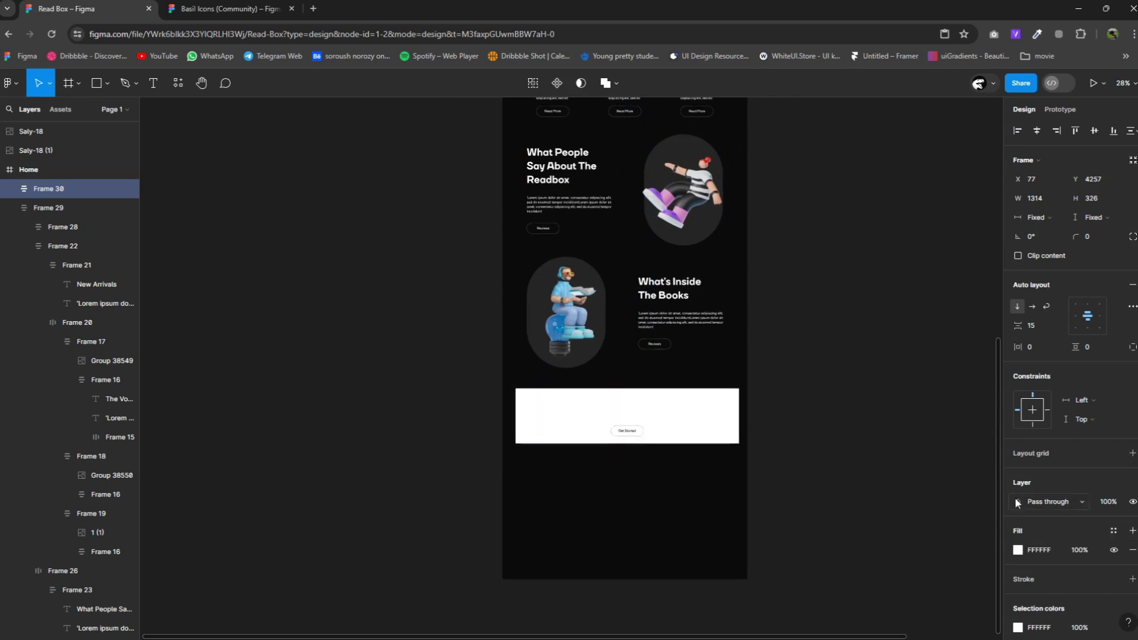
click(1017, 550)
click(876, 498)
scroll(727, 343, up, 5)
scroll(727, 344, up, 5)
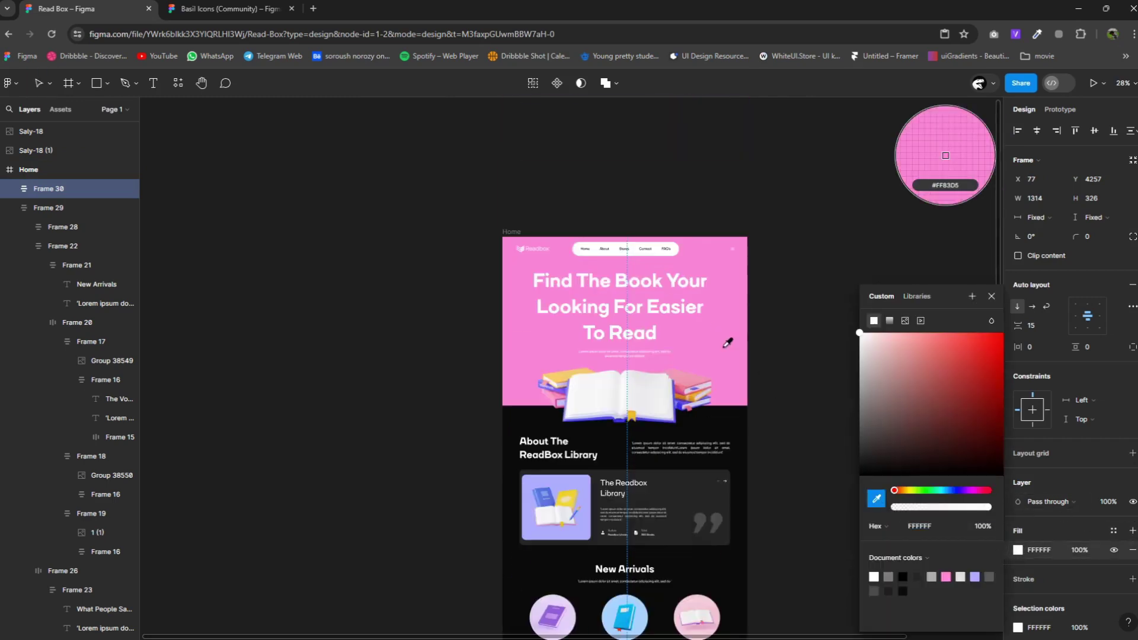
click(727, 344)
scroll(735, 367, down, 4)
scroll(735, 367, down, 3)
scroll(737, 385, down, 3)
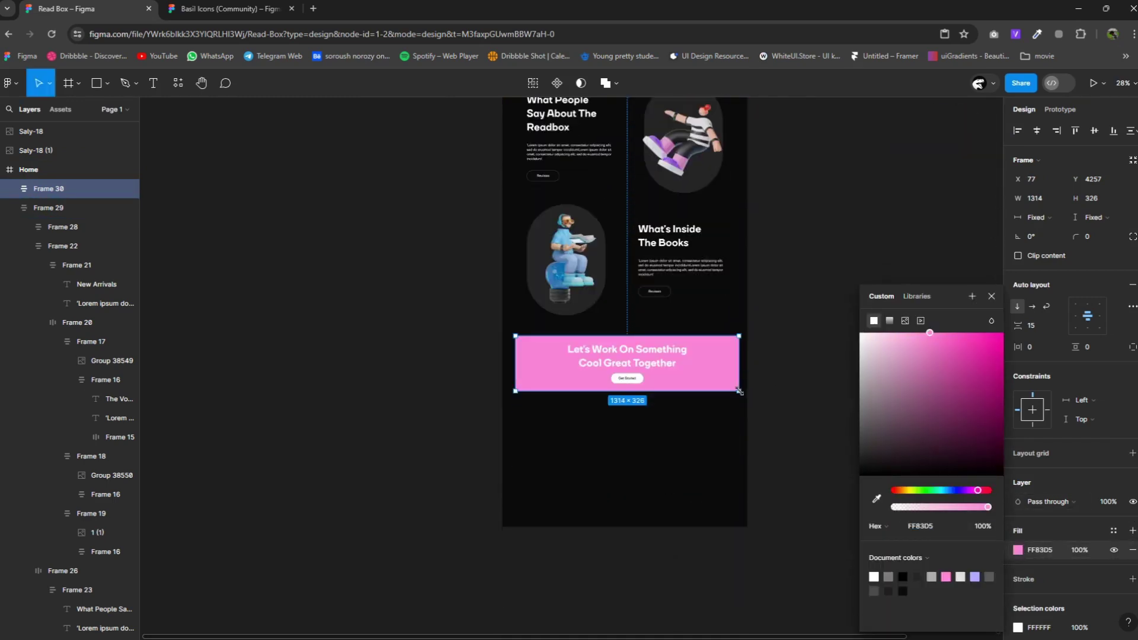
scroll(646, 378, up, 5)
scroll(717, 442, down, 5)
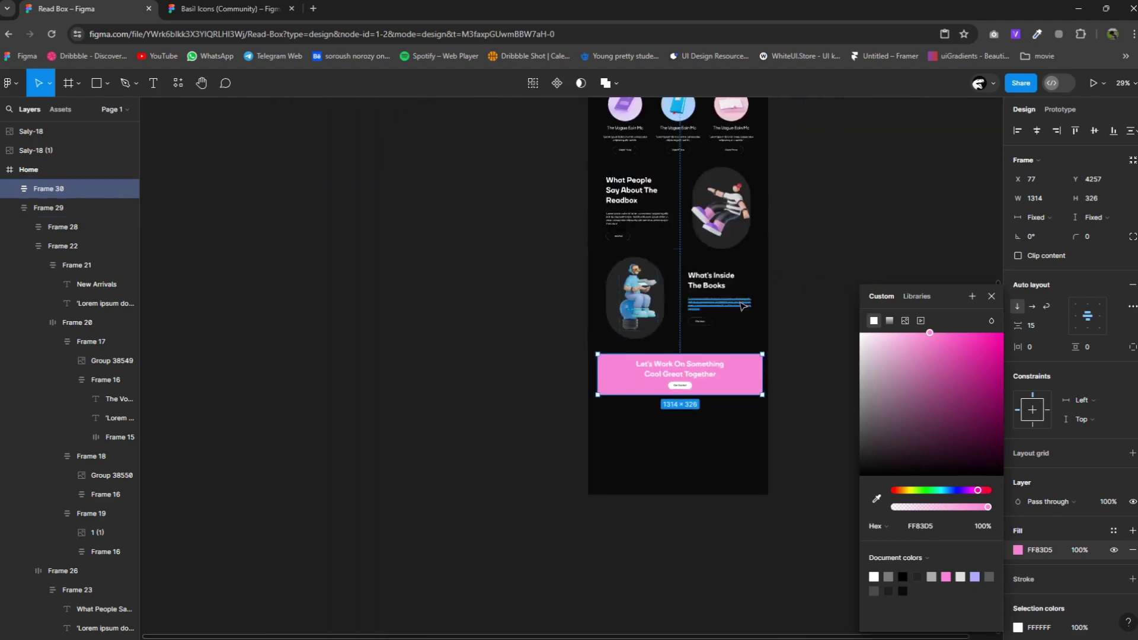
scroll(717, 267, up, 5)
scroll(699, 231, up, 5)
Move the spiral Saly image into the banner's right side and set corner radius 30.
click(876, 148)
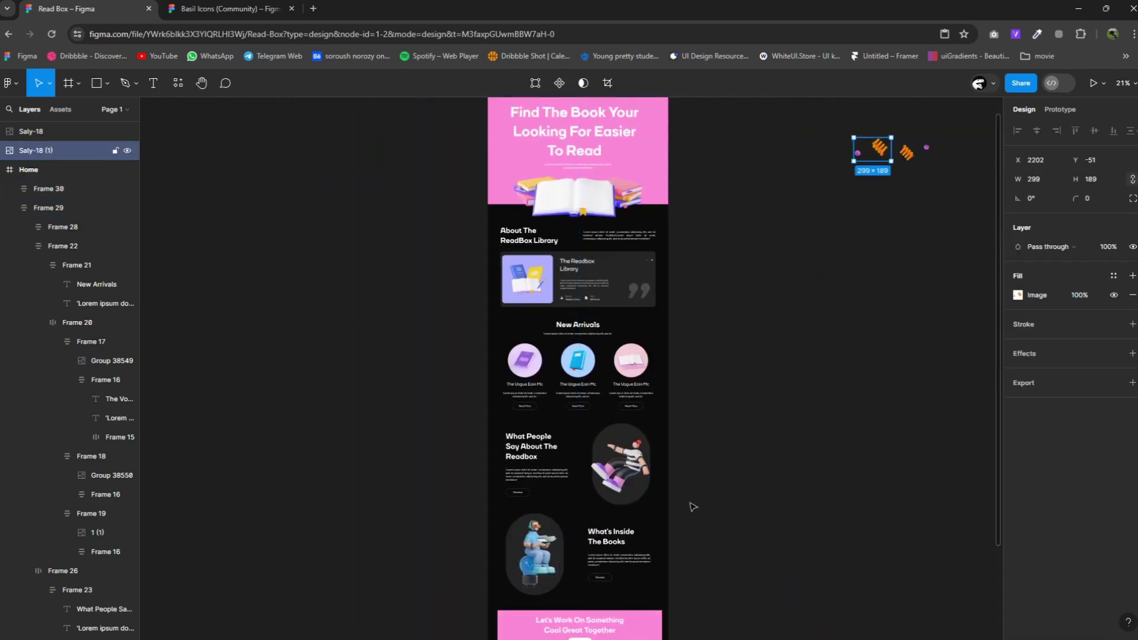
key(ctrl+x)
scroll(692, 507, down, 2)
click(649, 572)
key(ctrl+v)
scroll(646, 549, up, 5)
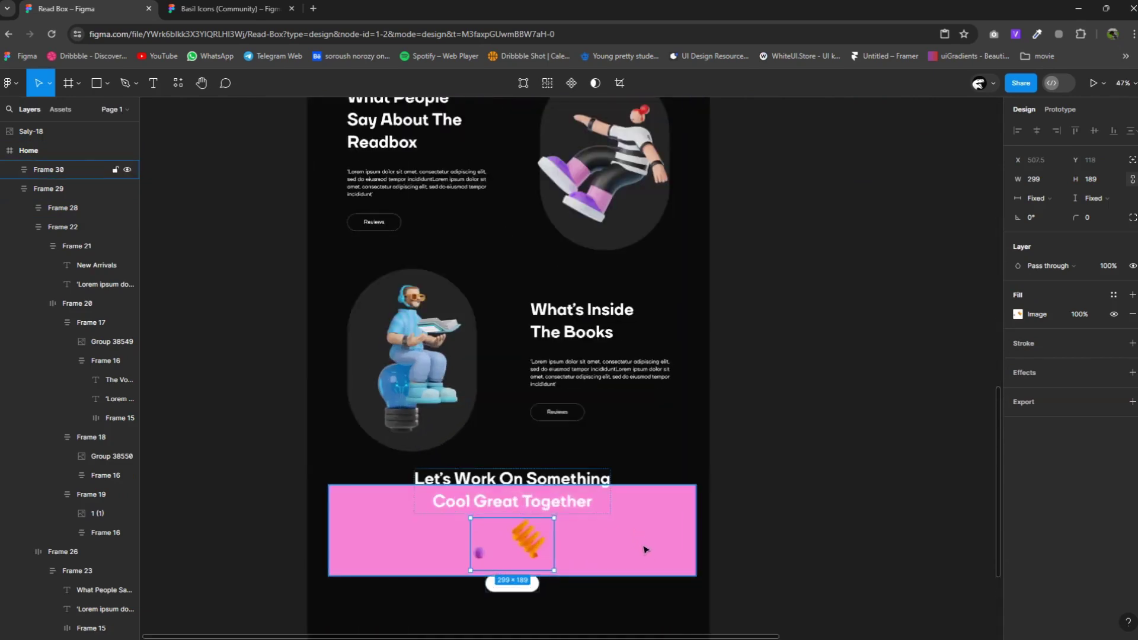
click(645, 549)
scroll(637, 447, down, 3)
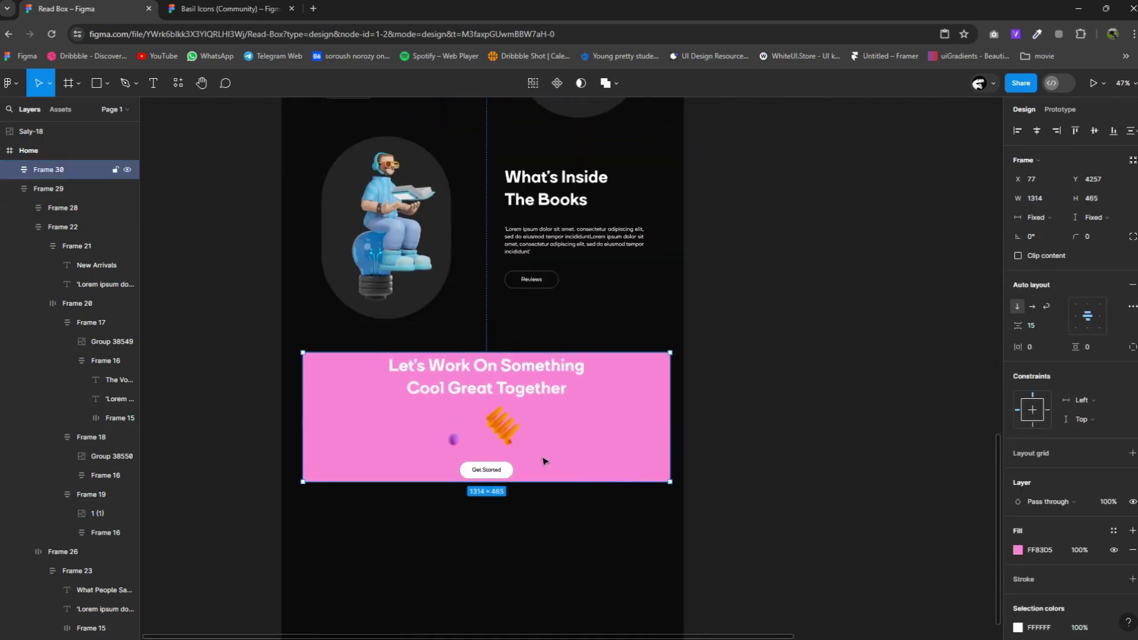
mouse_move(502, 424)
mouse_down()
mouse_move(643, 506)
mouse_move(643, 465)
mouse_up()
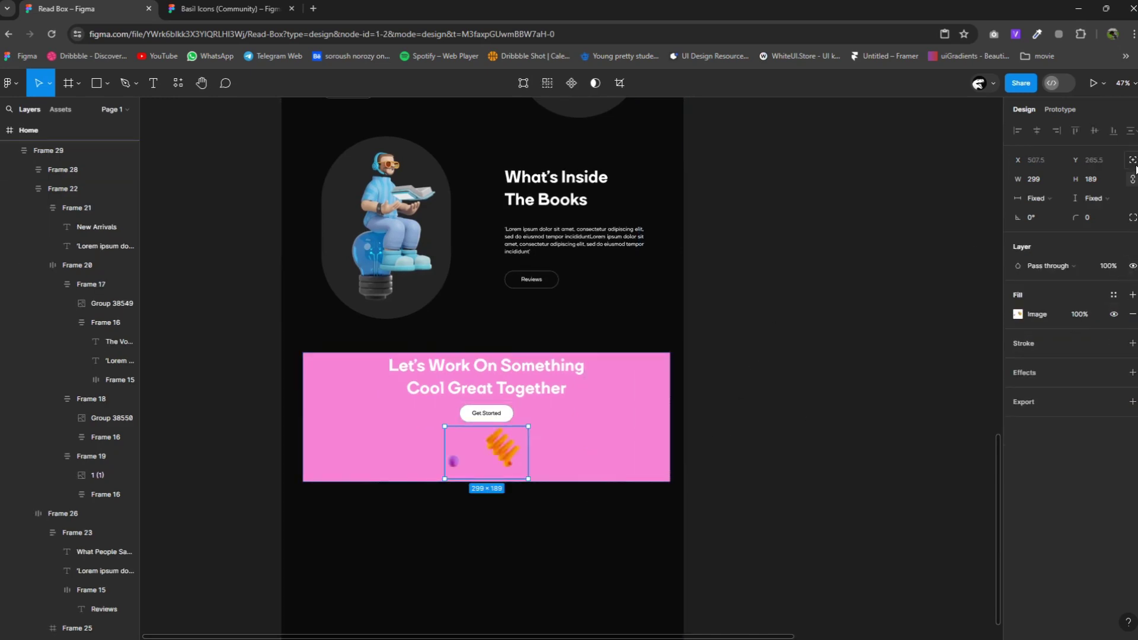
drag(486, 452, 620, 443)
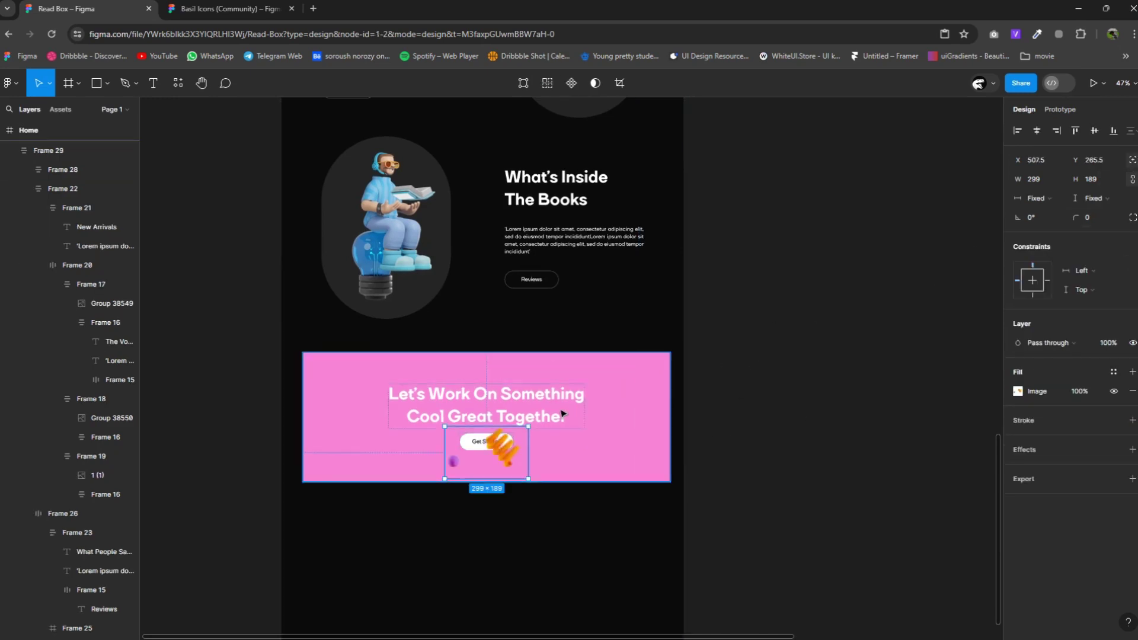
click(647, 389)
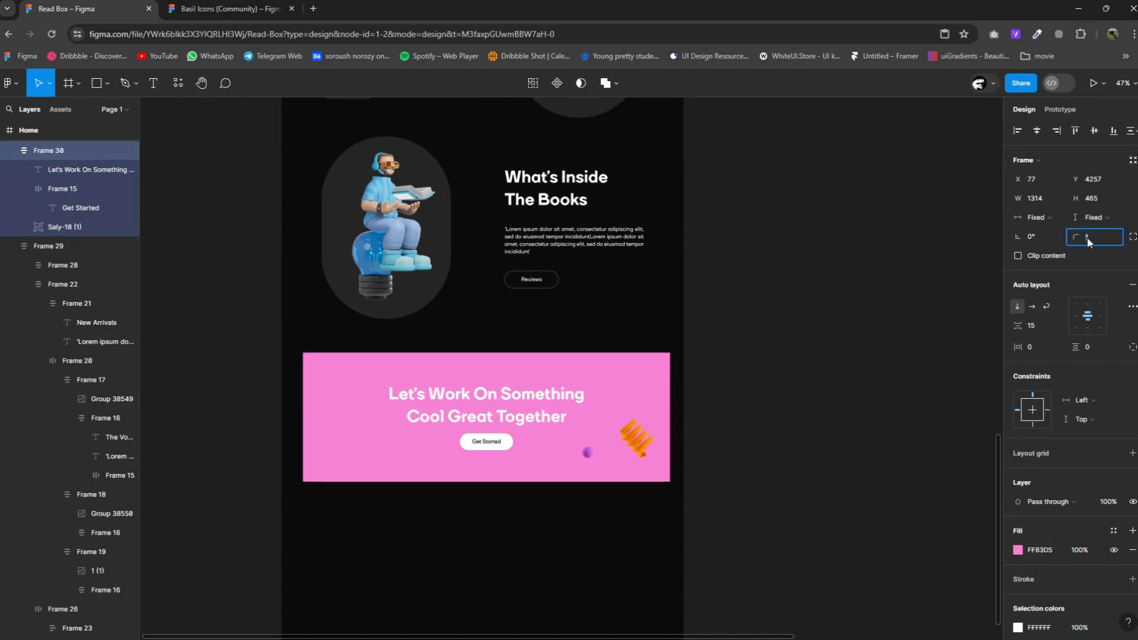
drag(1078, 239, 1084, 241)
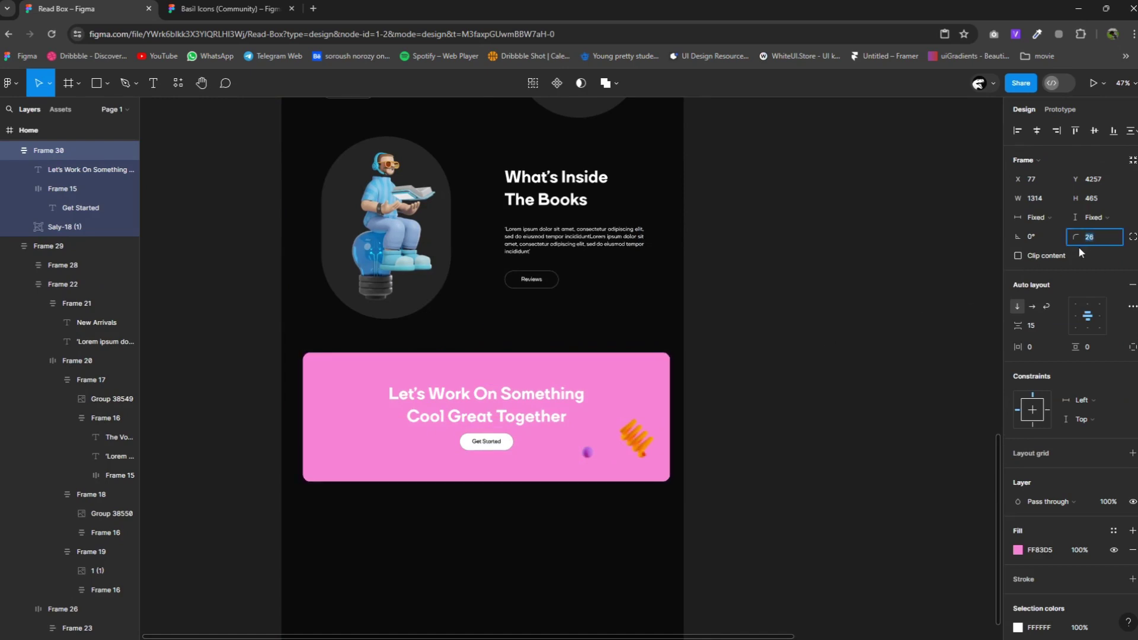
Duplicate the spiral decoration to the banner's top-left and scale it down proportionally.
click(640, 454)
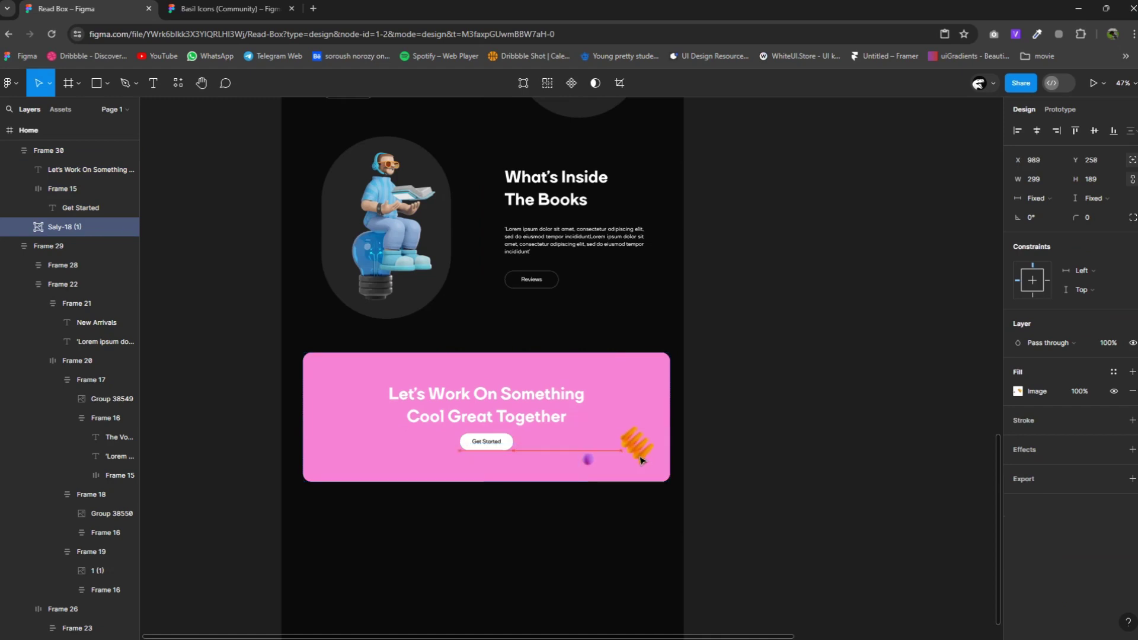
mouse_move(644, 455)
alt+mouse_down()
mouse_move(369, 396)
mouse_move(373, 411)
mouse_move(359, 405)
alt+mouse_up()
key(k)
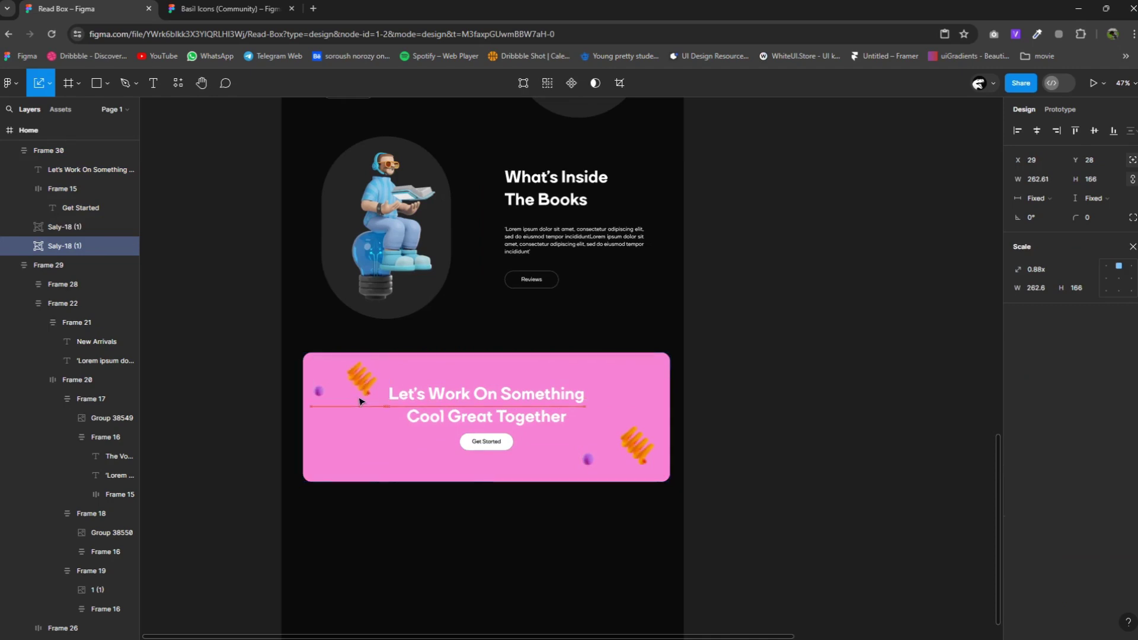
click(627, 502)
mouse_move(651, 536)
mouse_down()
mouse_move(521, 444)
mouse_move(513, 454)
mouse_up()
click(517, 465)
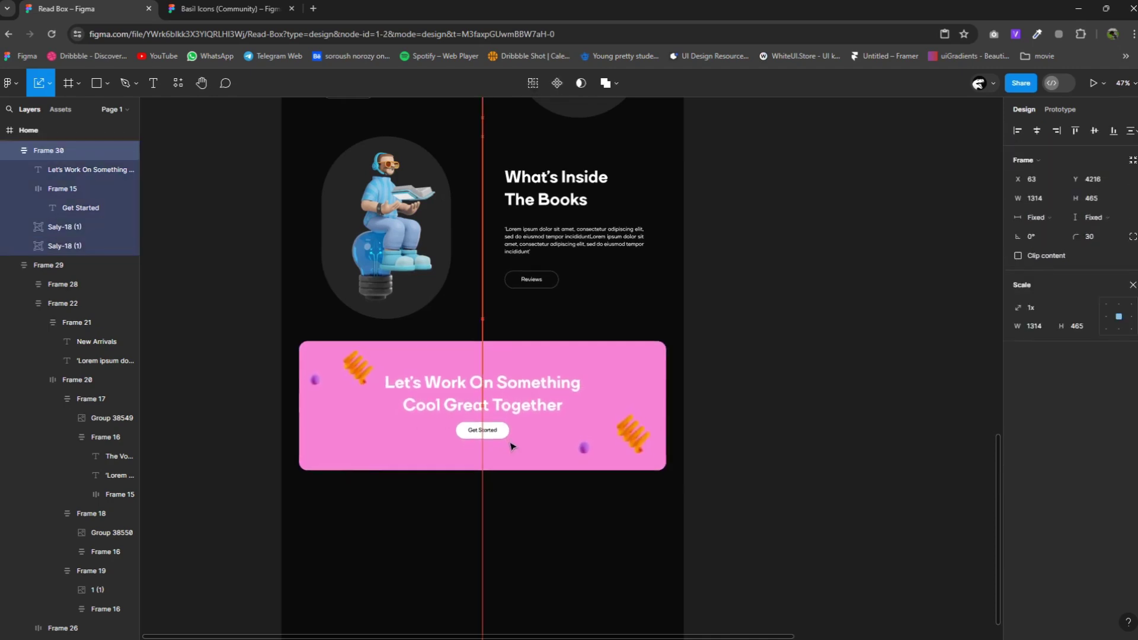
ctrl+scroll(538, 513, down, 3)
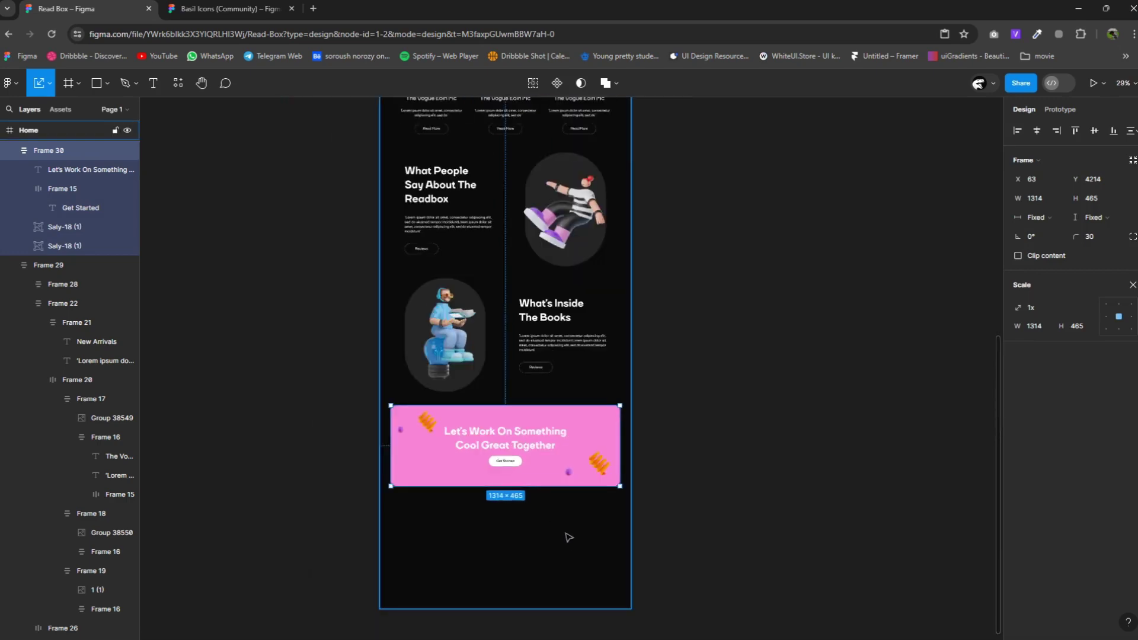
ctrl+scroll(571, 460, down, 3)
scroll(623, 296, up, 5)
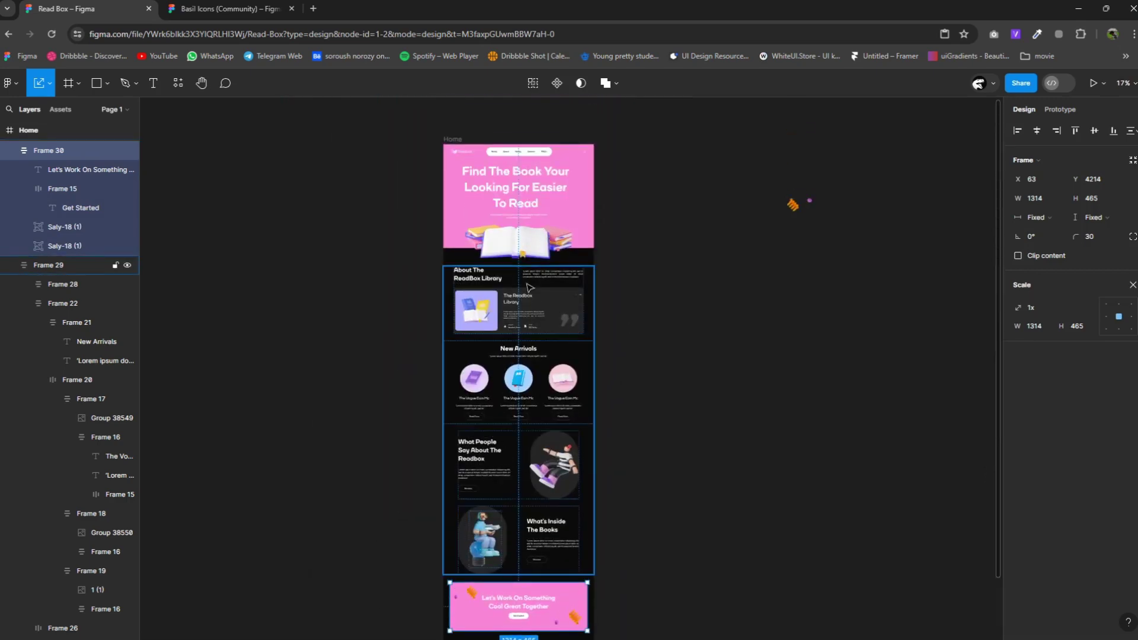
Move the Readbox logo and About paragraph below the pink banner as the footer.
click(467, 154)
mouse_move(465, 155)
mouse_down()
mouse_move(479, 482)
mouse_move(469, 473)
mouse_up()
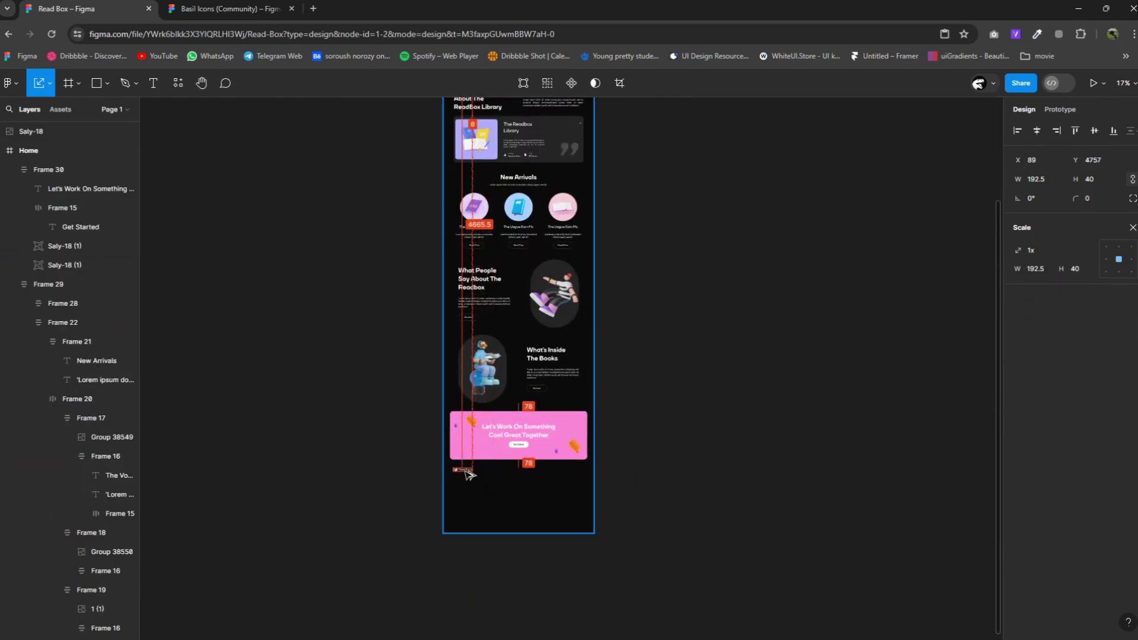
scroll(534, 244, up, 3)
double_click(544, 193)
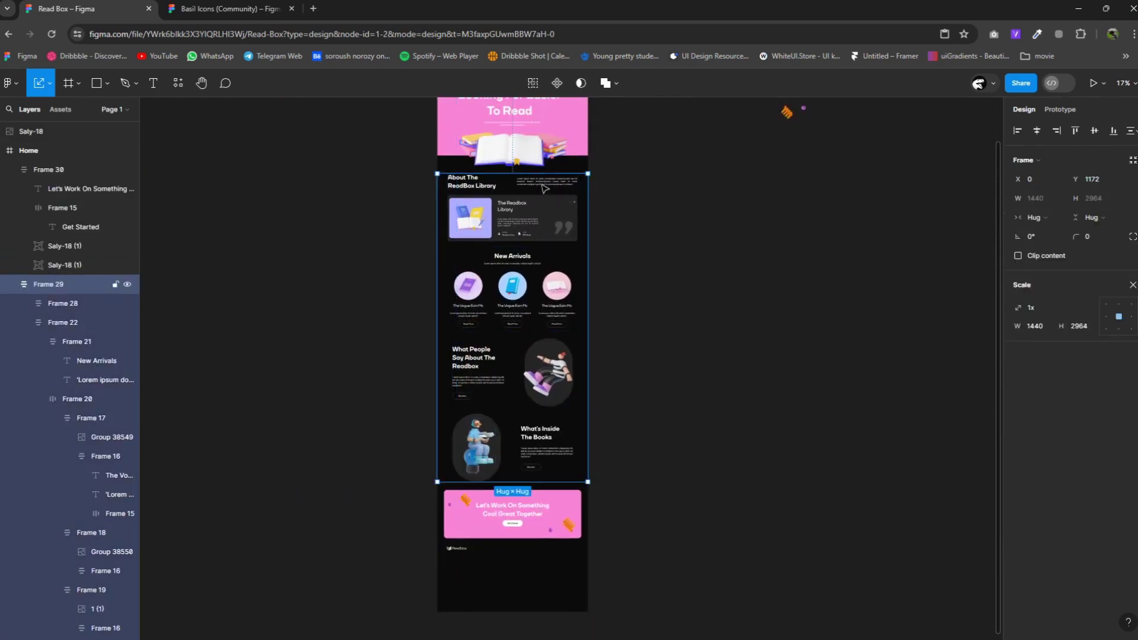
click(551, 184)
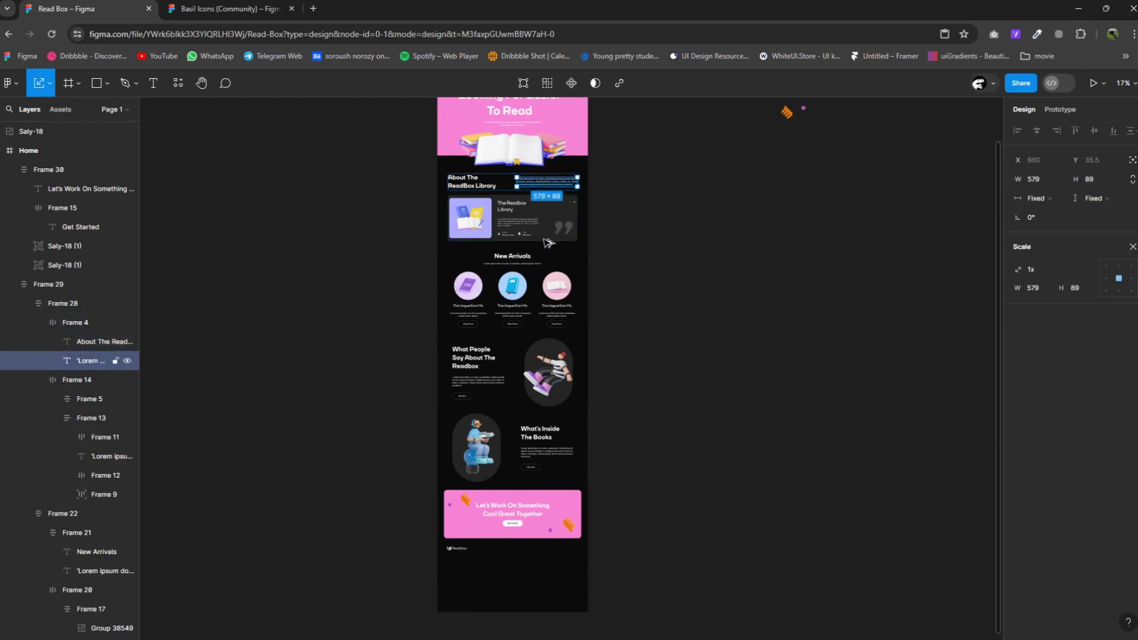
mouse_move(540, 185)
mouse_down()
mouse_move(484, 567)
mouse_move(472, 569)
mouse_up()
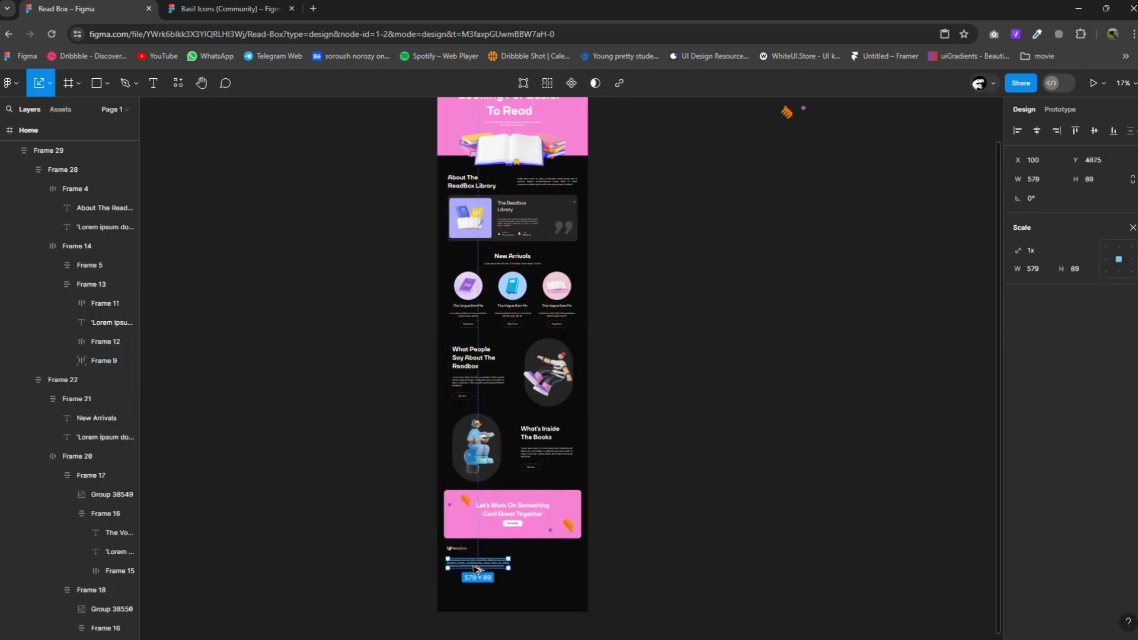
Move the five header nav links down into the footer.
scroll(501, 250, up, 7)
double_click(508, 240)
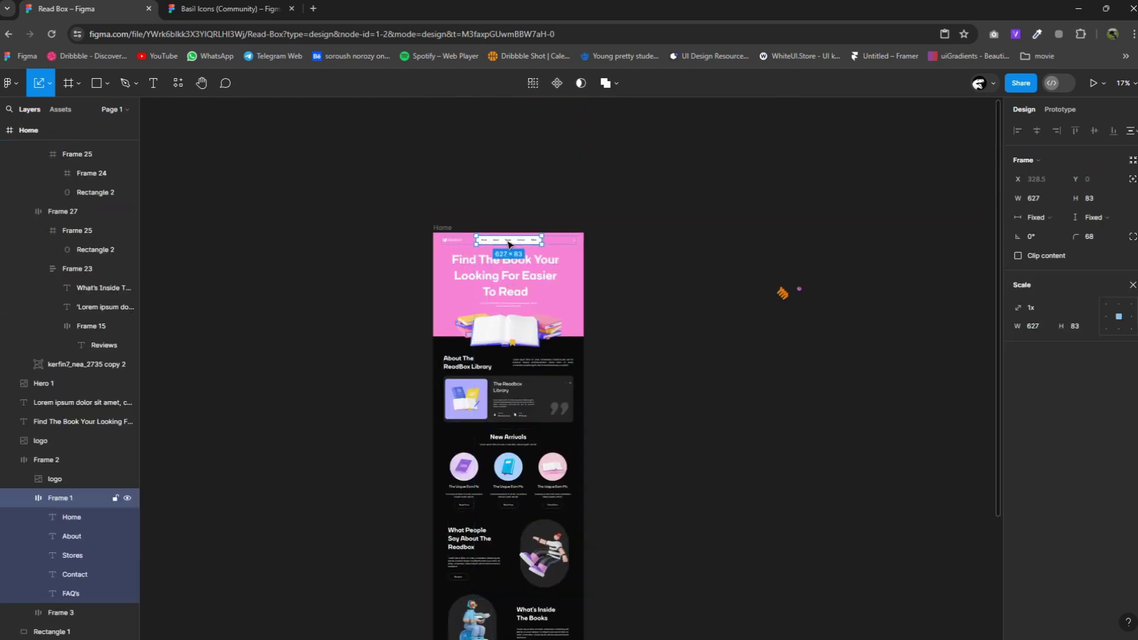
click(508, 240)
shift+click(71, 517)
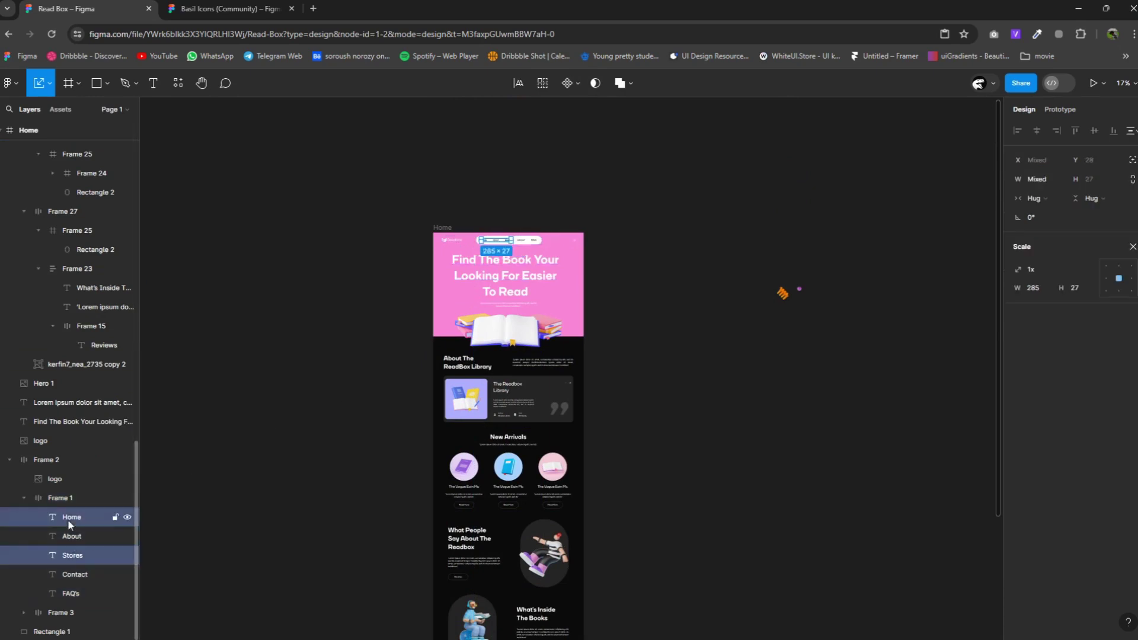
key(ctrl+a)
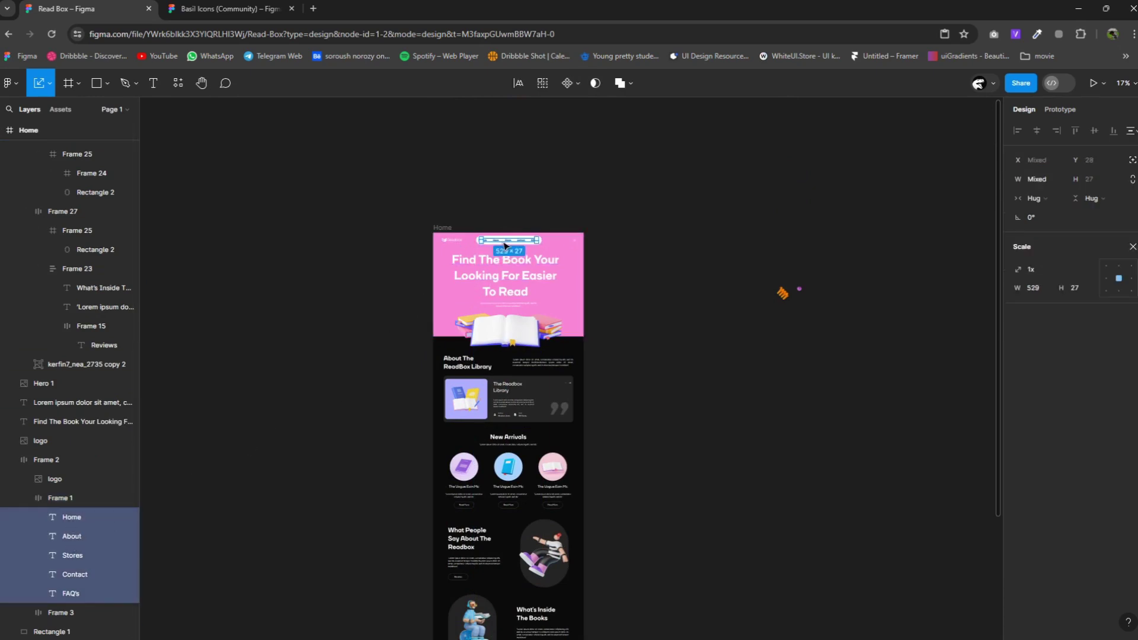
drag(504, 245, 532, 507)
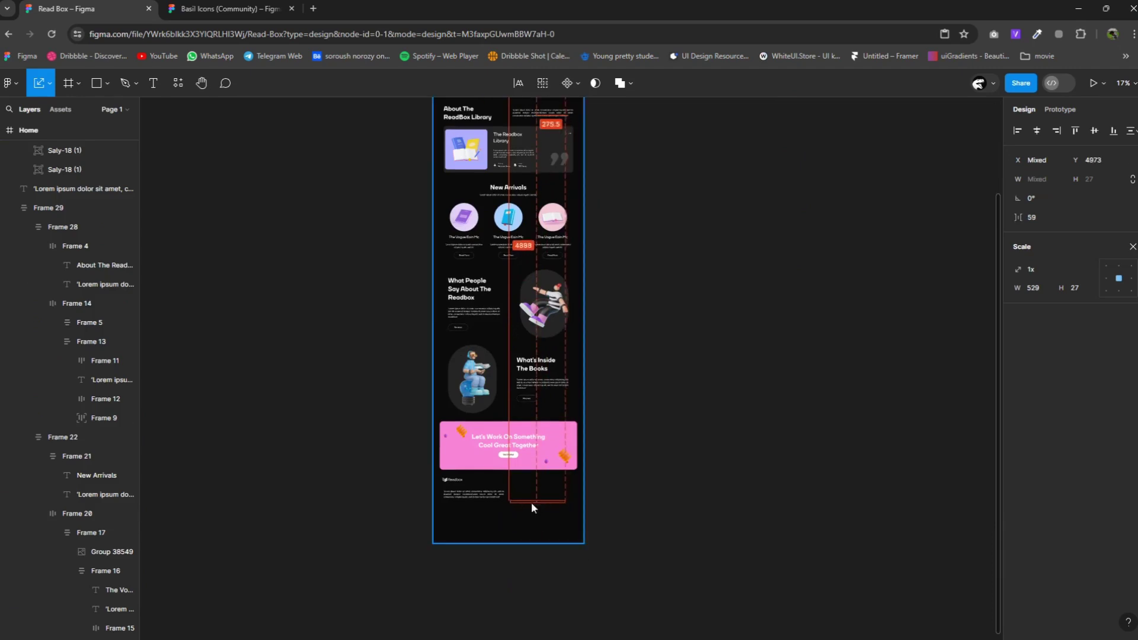
Frame the nav links in a vertical auto-layout column beside the logo with a smaller gap.
ctrl+scroll(532, 508, up, 3)
ctrl+scroll(539, 504, up, 3)
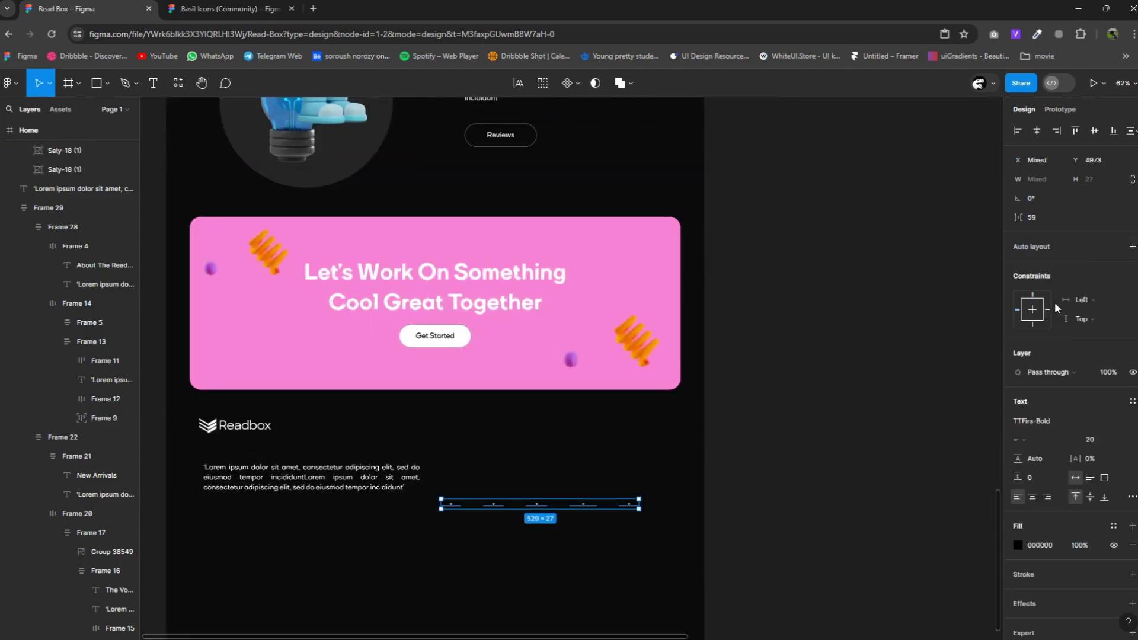
right_click(582, 496)
click(578, 439)
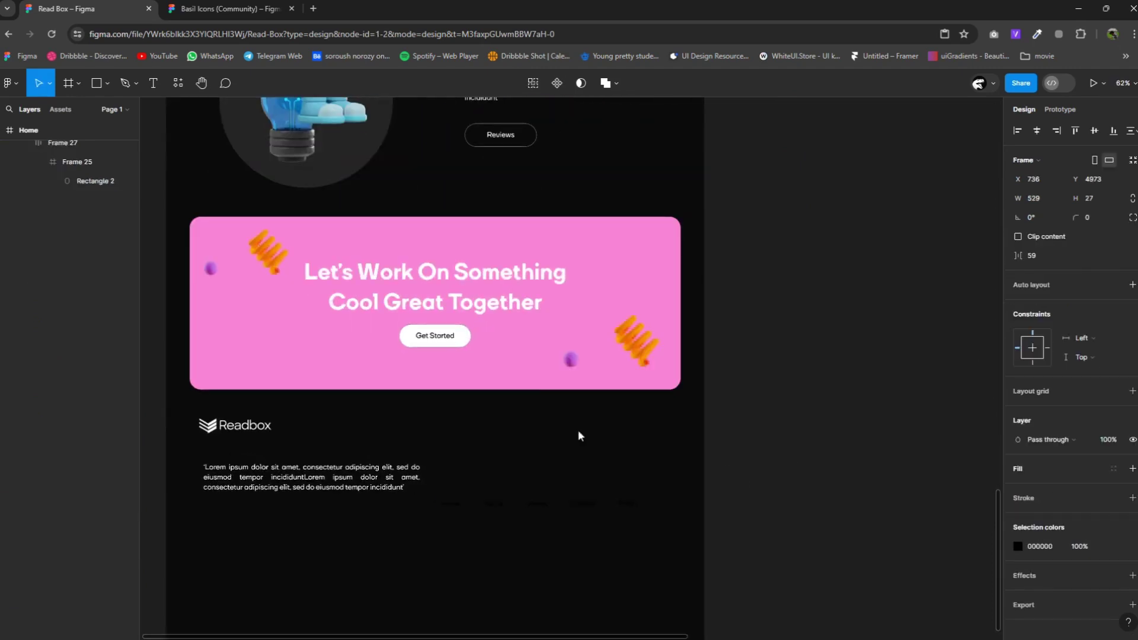
click(1132, 284)
click(1017, 308)
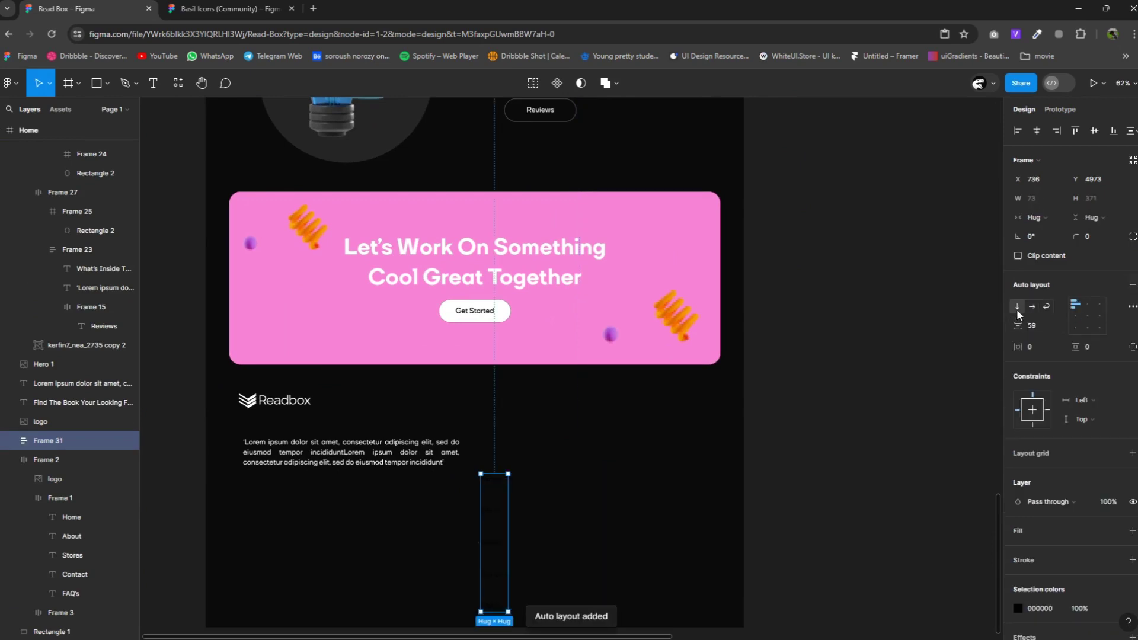
drag(502, 513, 562, 440)
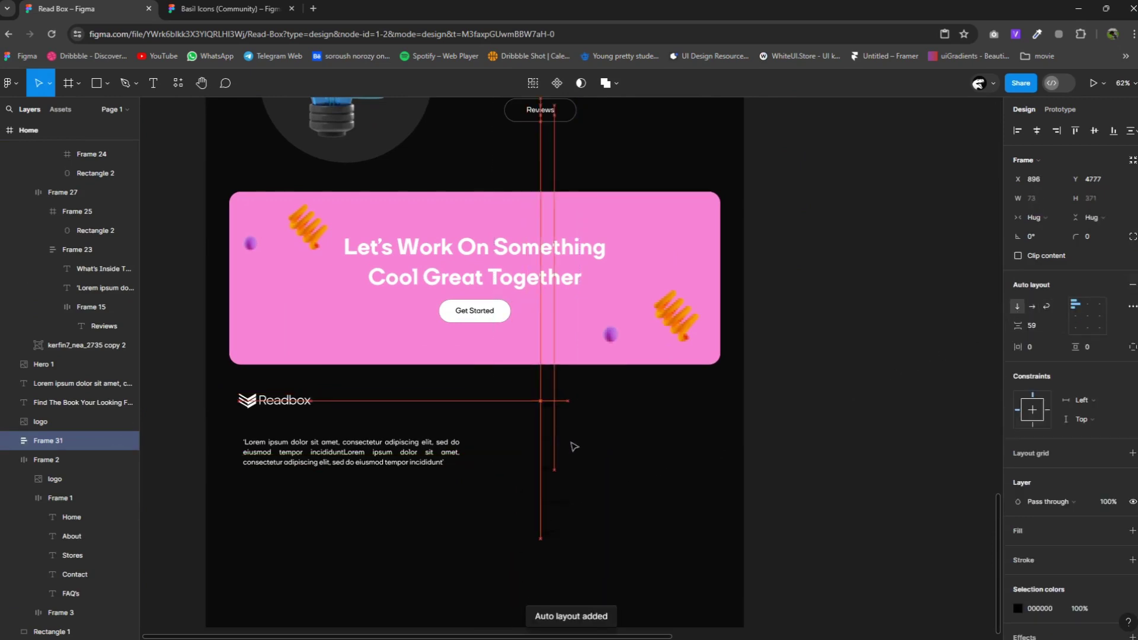
drag(1017, 326, 1000, 329)
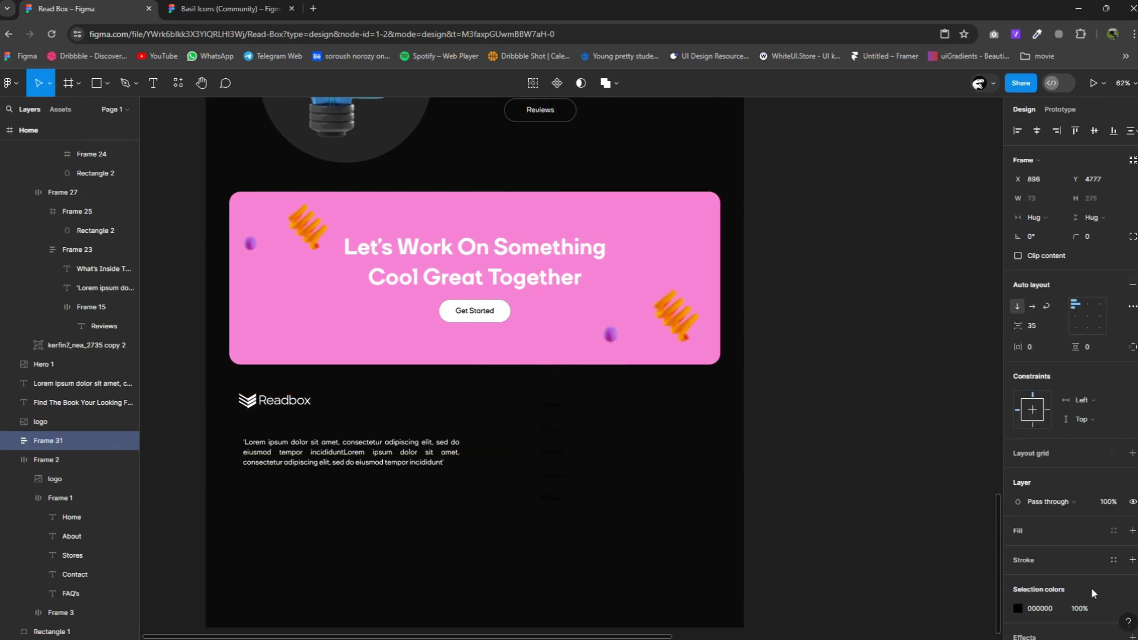
Make the nav link text near-white and tighten the link spacing further.
click(1013, 610)
drag(936, 460, 808, 340)
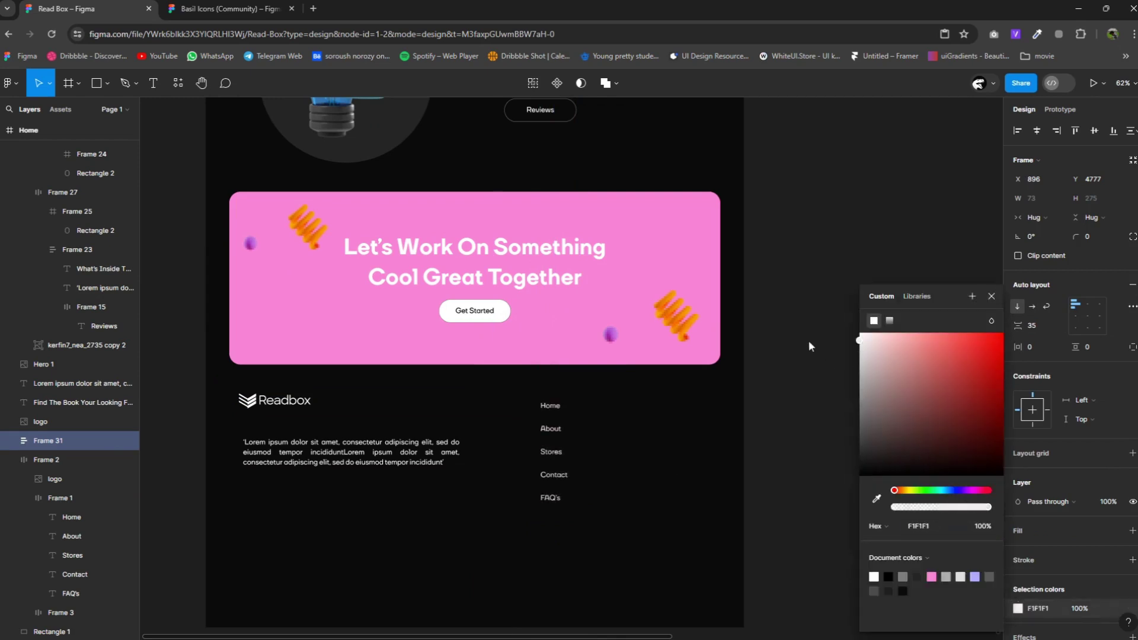
drag(1017, 325, 1007, 325)
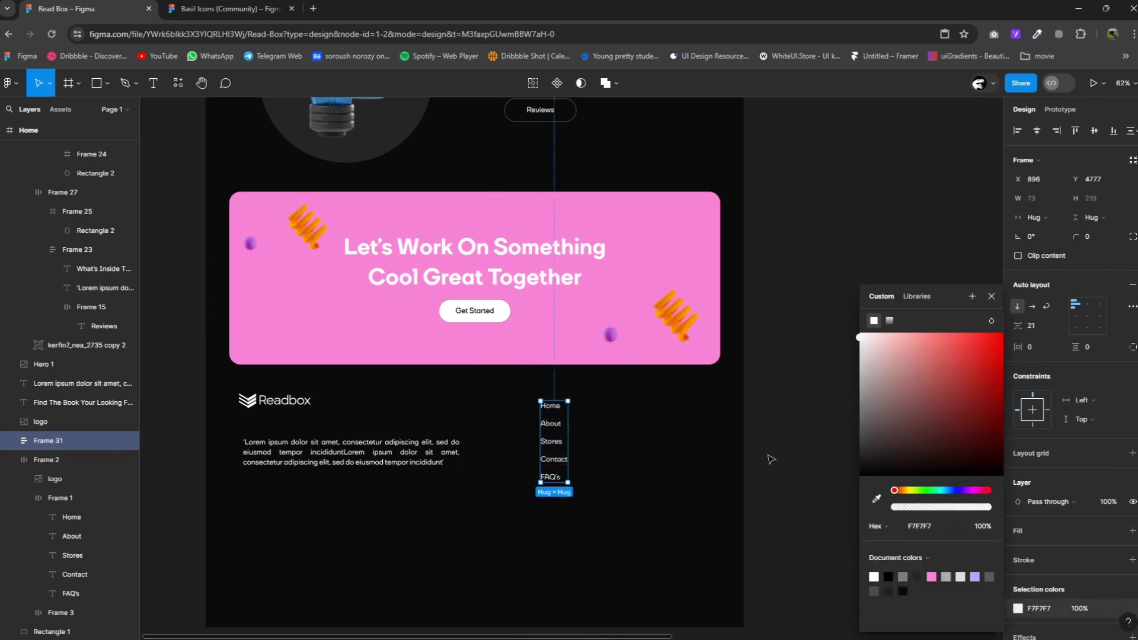
click(741, 479)
key(shift+0)
click(539, 435)
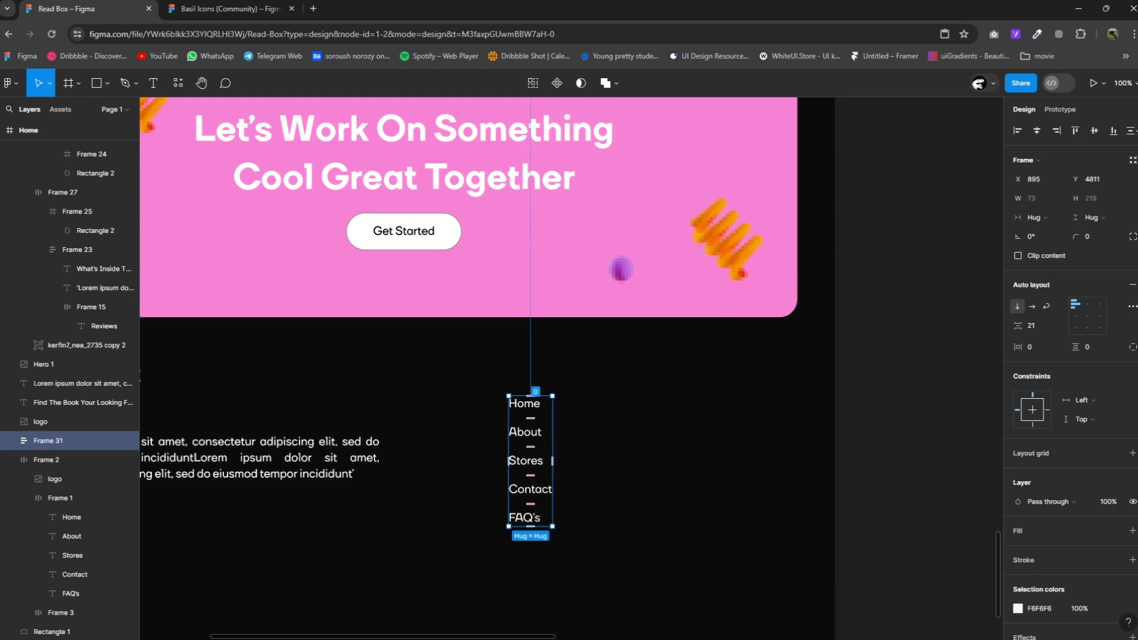
Copy the Home link above the list and retype it as a Pages heading.
click(525, 405)
drag(525, 406, 524, 381)
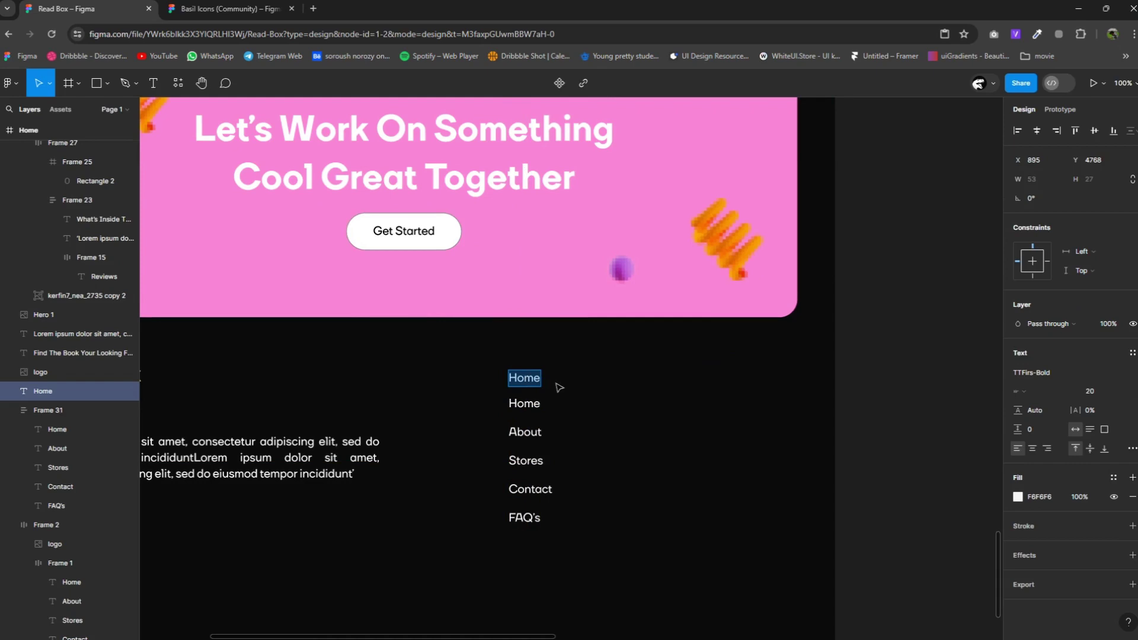
text(Pages)
key(Escape)
key(Tab)
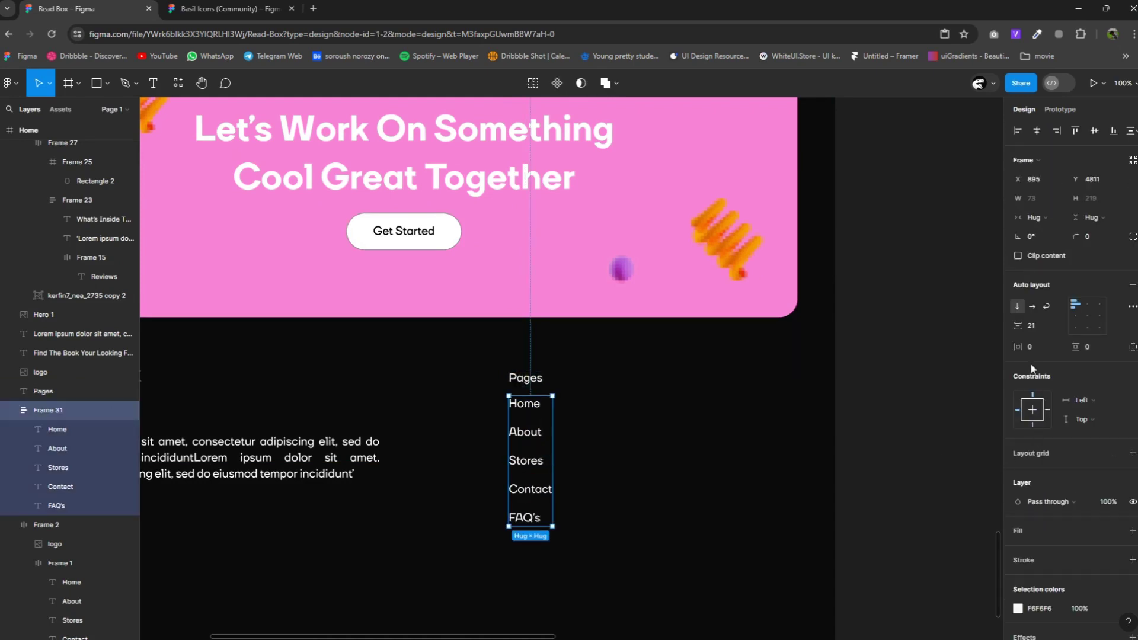
Set the nav links' fill opacity to 60% and tighten their spacing.
click(119, 432)
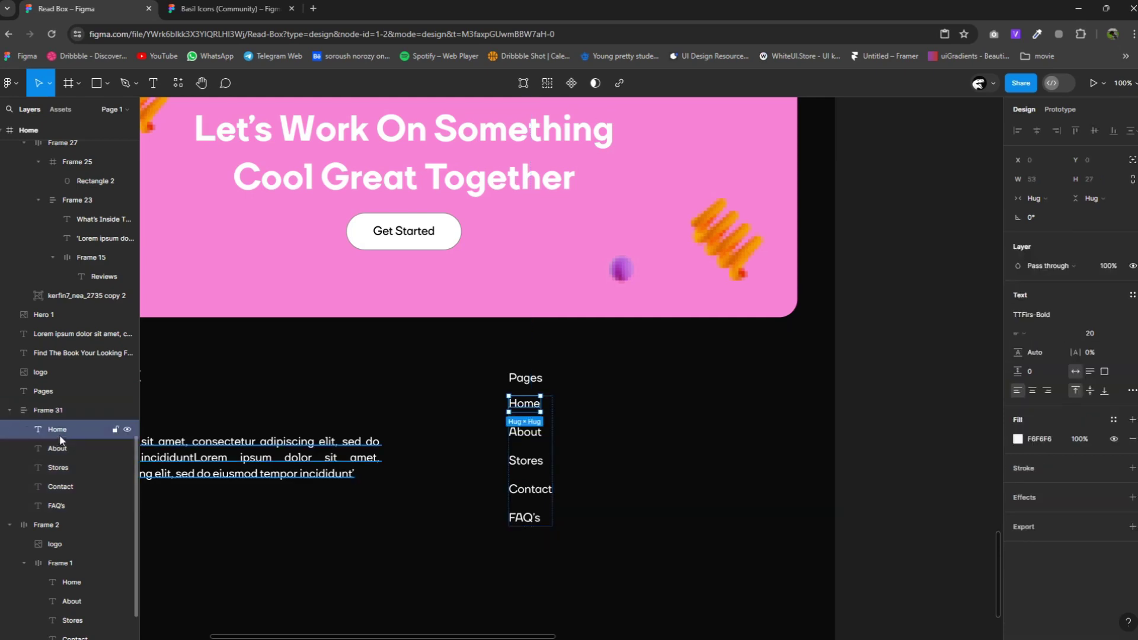
shift+click(119, 505)
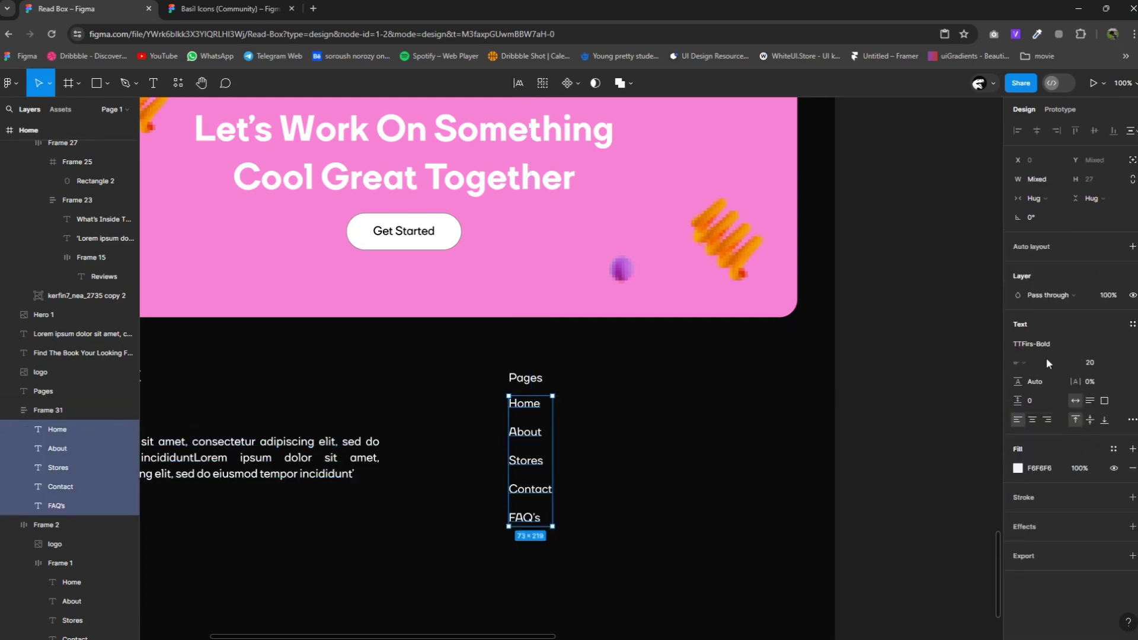
click(1090, 463)
text(60)
key(Return)
click(720, 468)
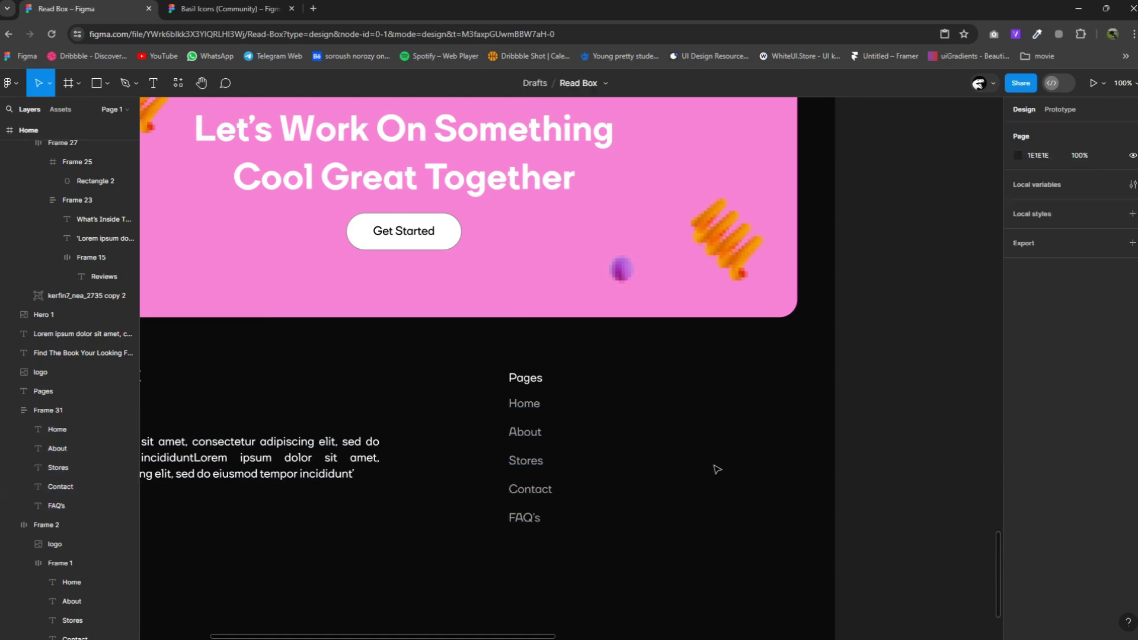
click(538, 452)
drag(1017, 325, 1010, 325)
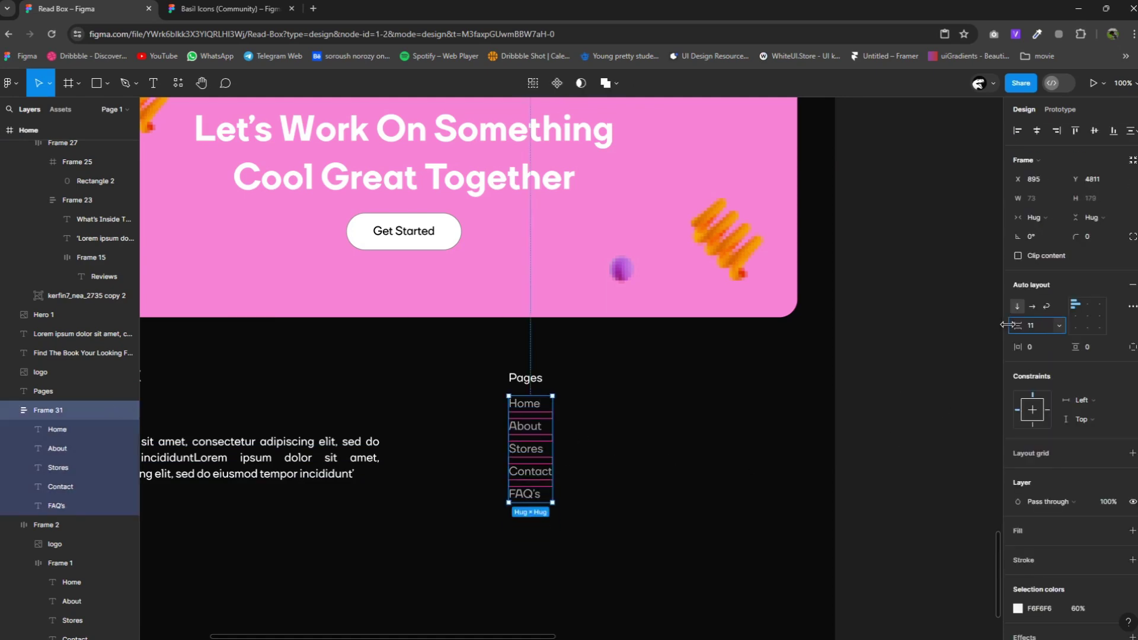
click(652, 538)
Wrap the Pages heading and link list in one auto-layout frame.
click(536, 459)
shift+click(525, 377)
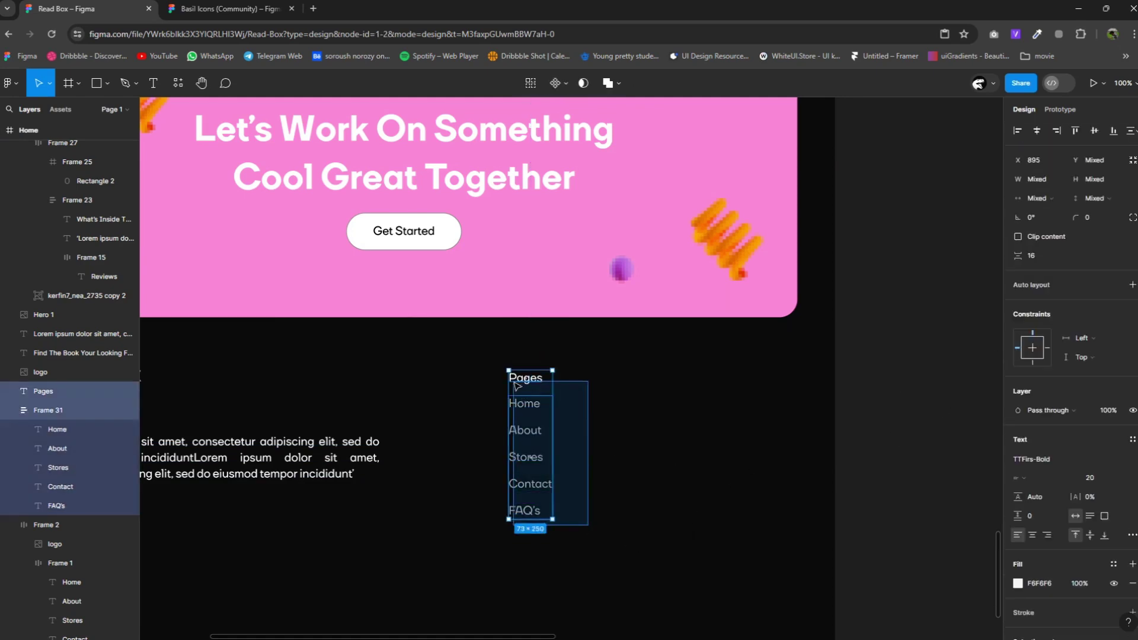
right_click(513, 382)
click(538, 422)
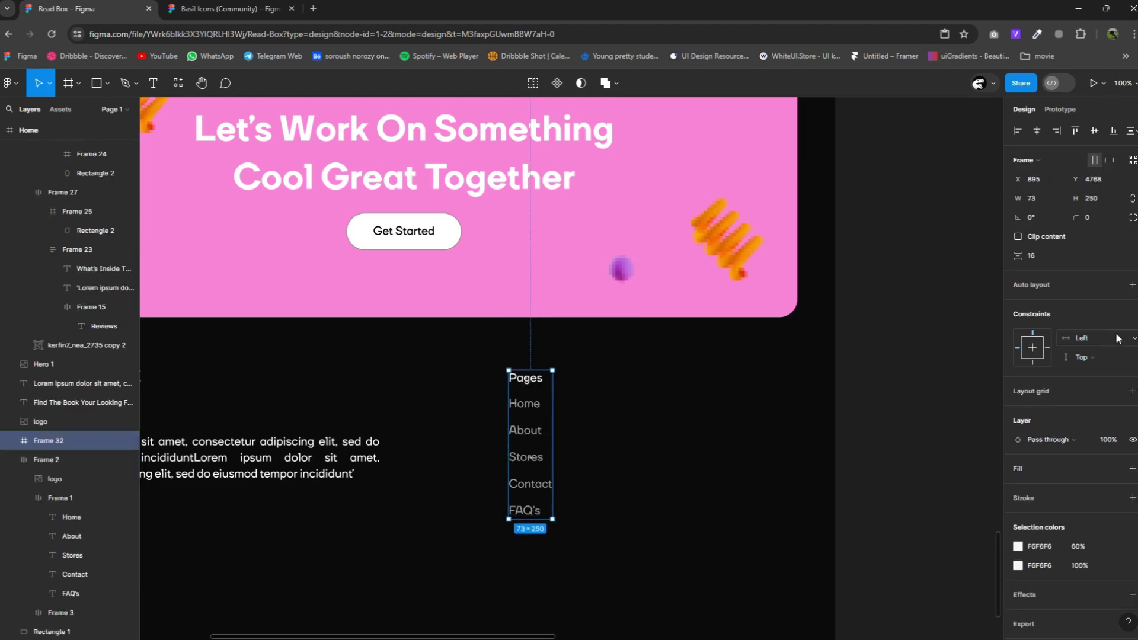
click(1131, 285)
Duplicate the Pages column to the right and retitle it Social.
drag(525, 431, 586, 431)
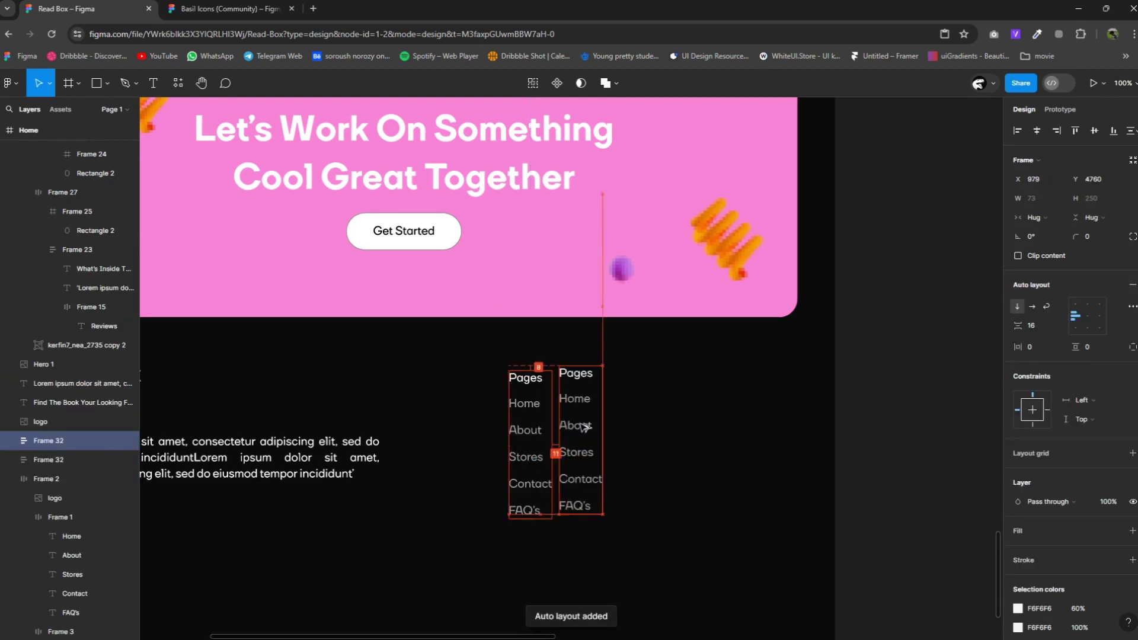
double_click(595, 378)
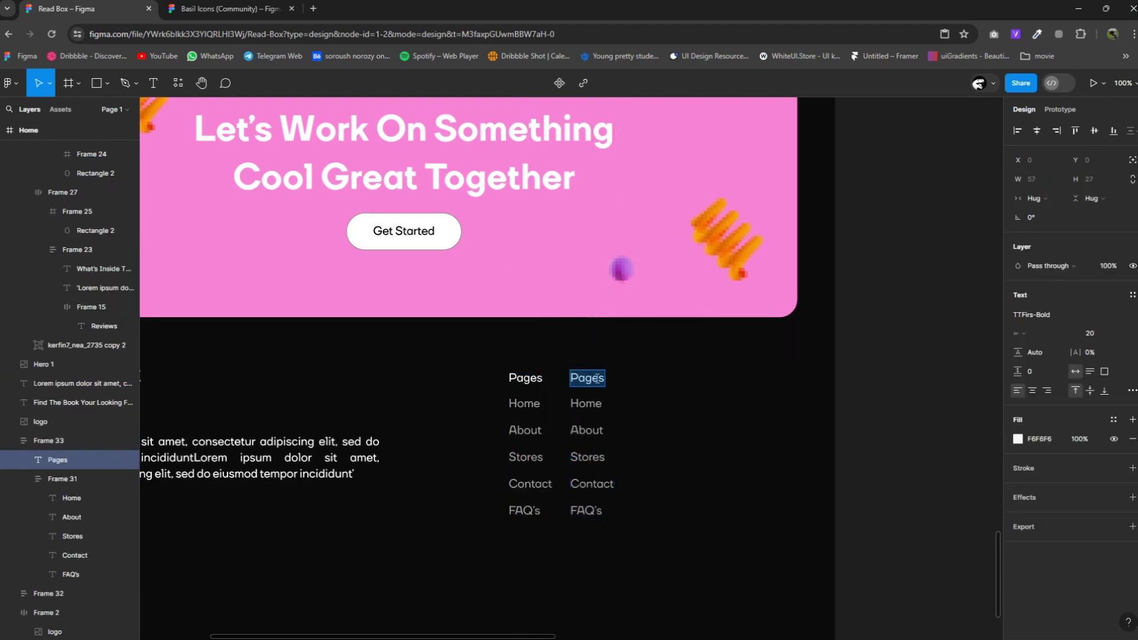
text(Social)
scroll(591, 410, up, 5)
Rename the copied links Facebook, Instagram, Twitter and Linkedin.
double_click(585, 409)
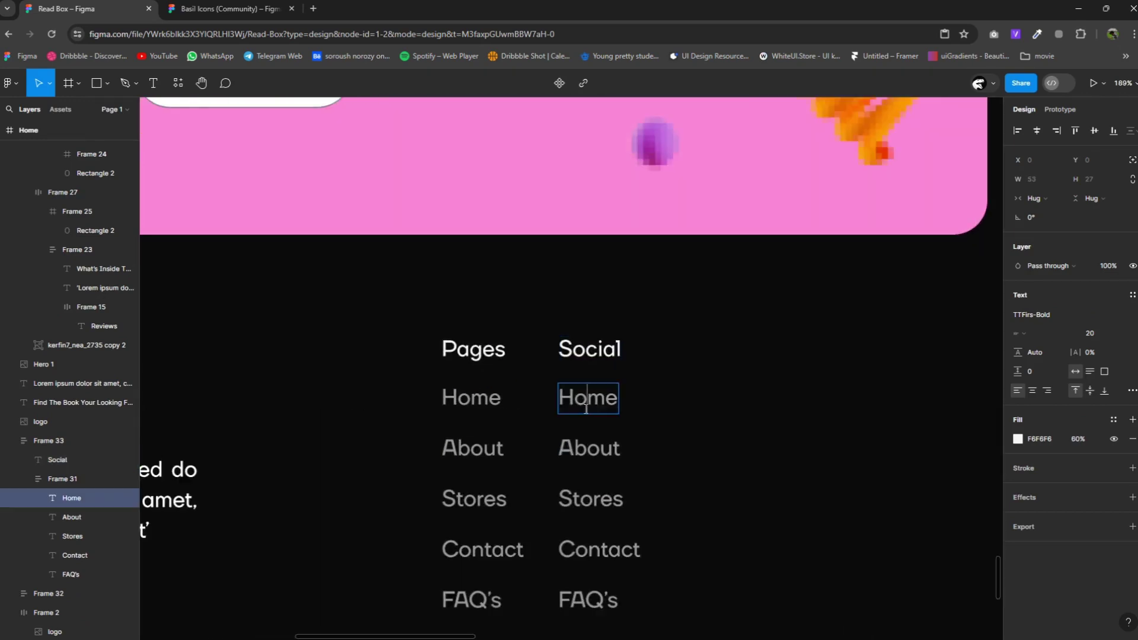
text(Face)
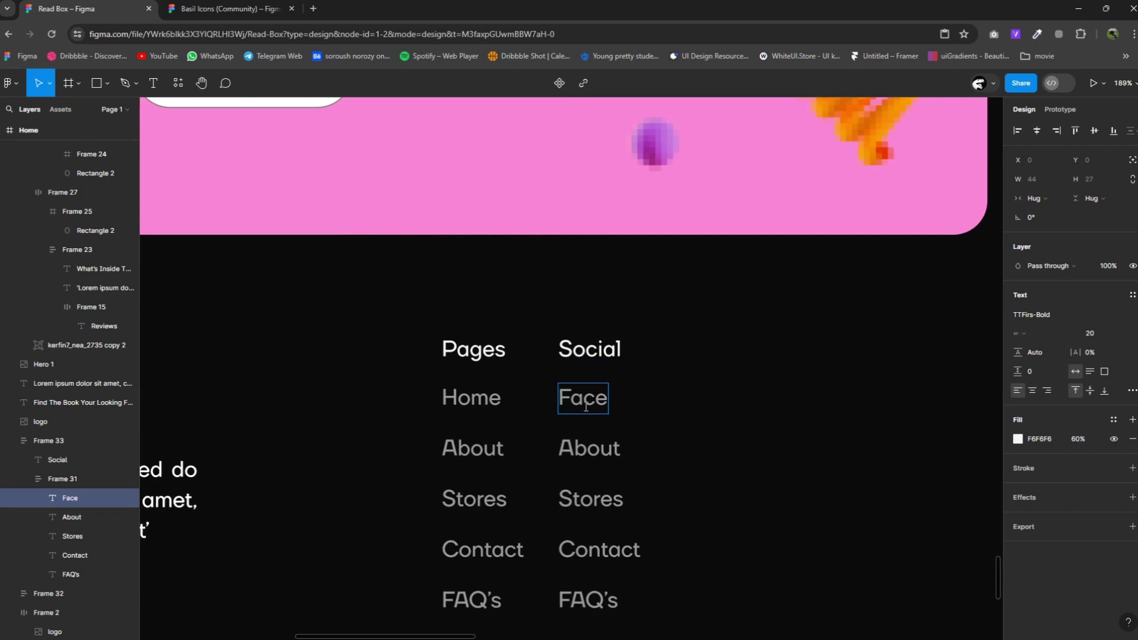
text(book)
double_click(600, 438)
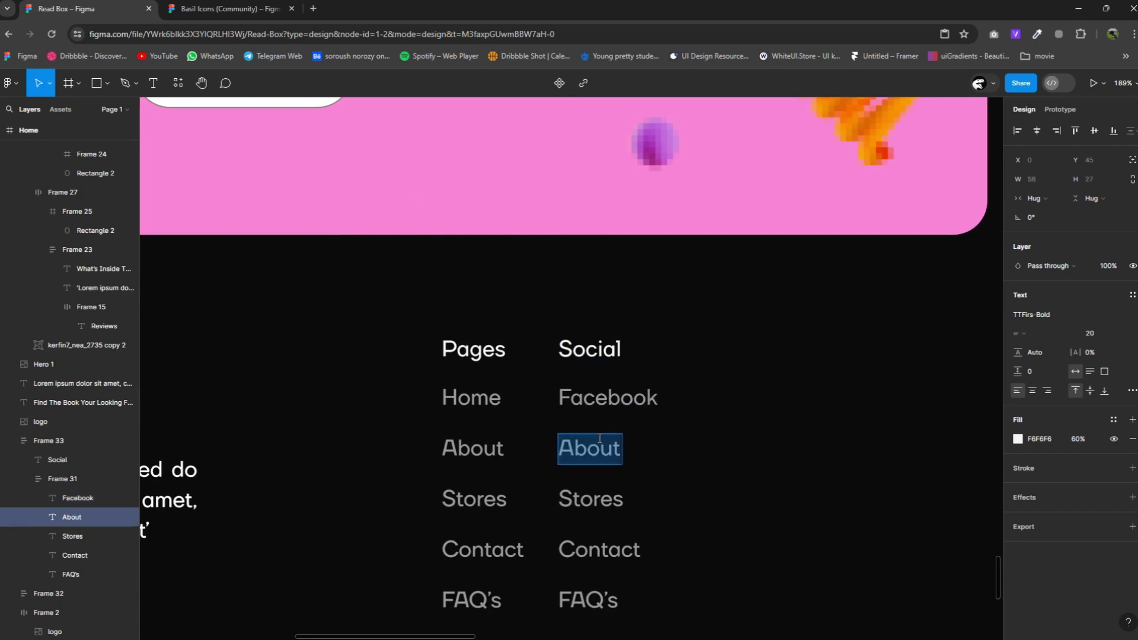
text(I)
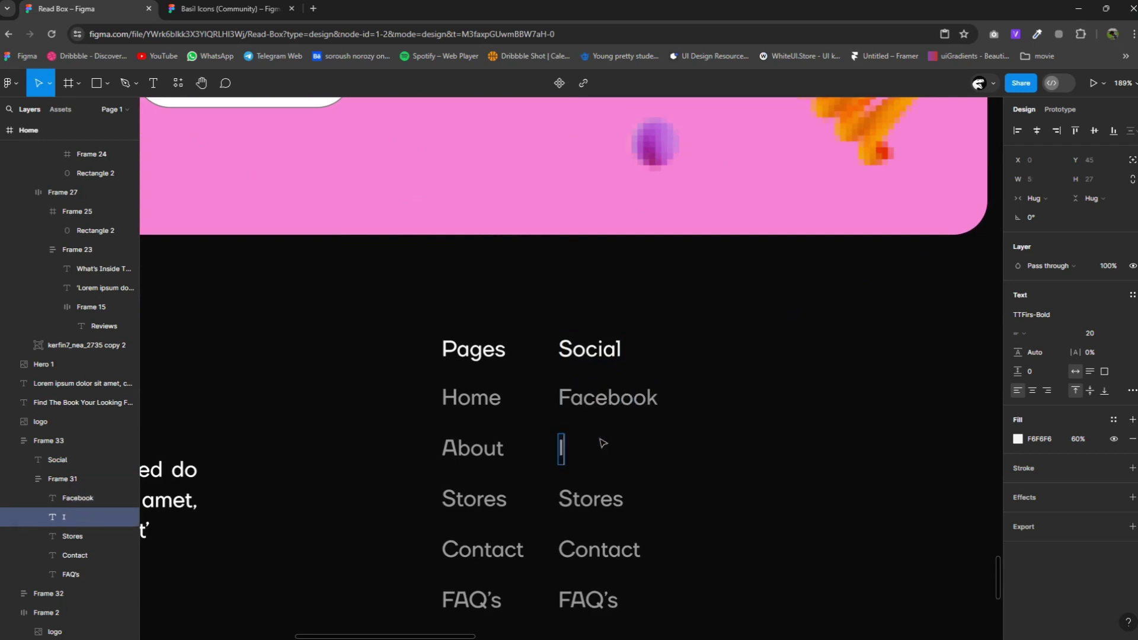
text(nstagr)
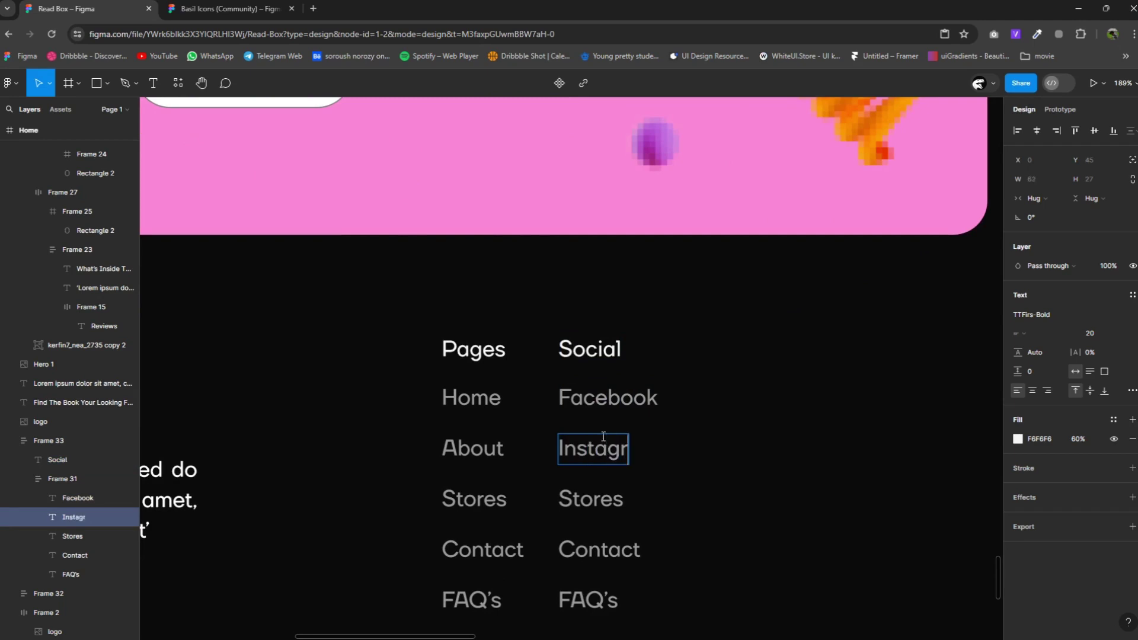
text(am)
double_click(605, 491)
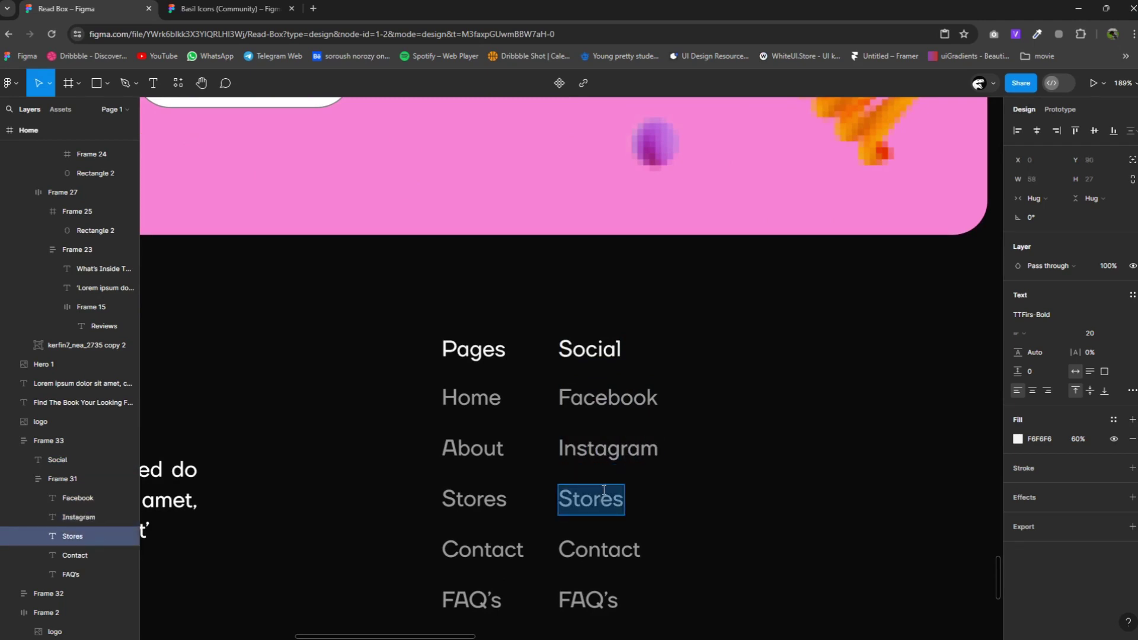
text(Twi)
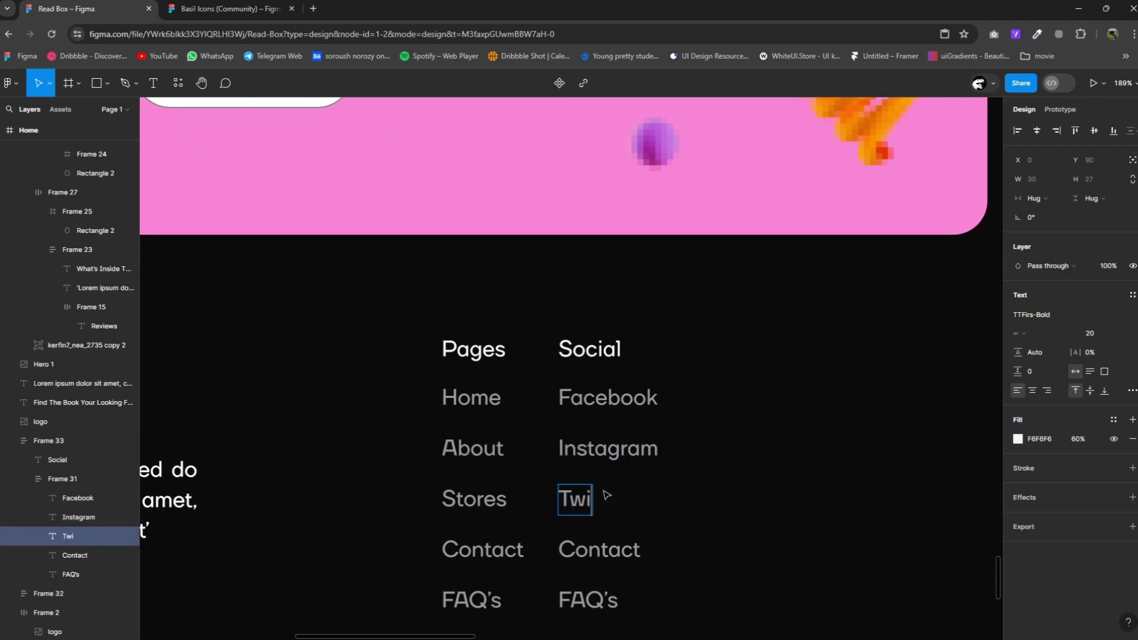
text(tter)
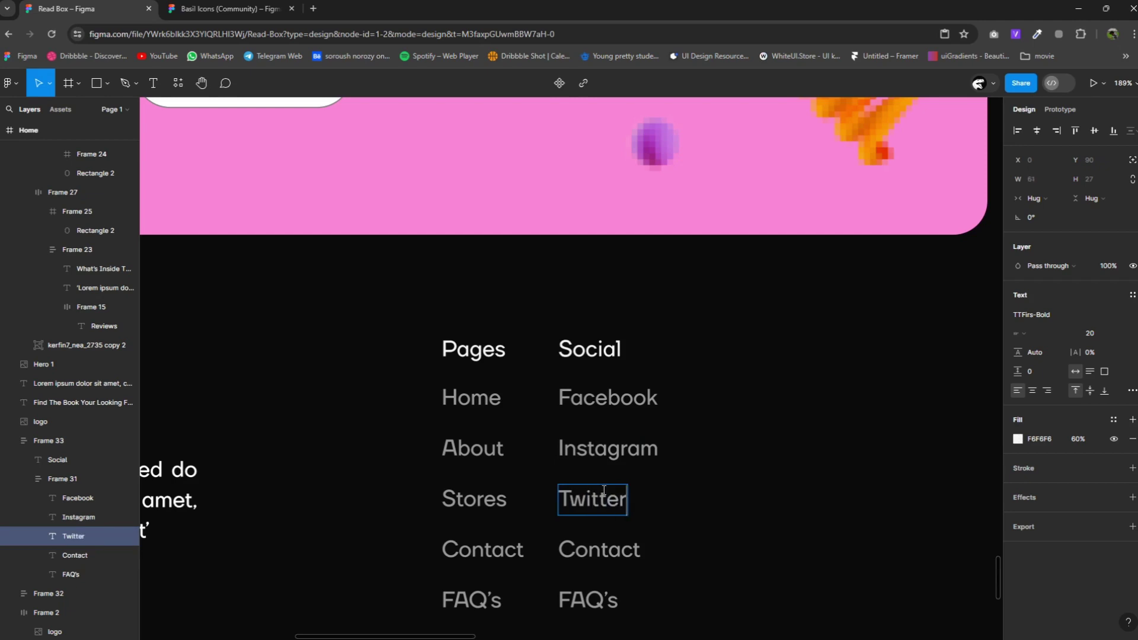
double_click(601, 555)
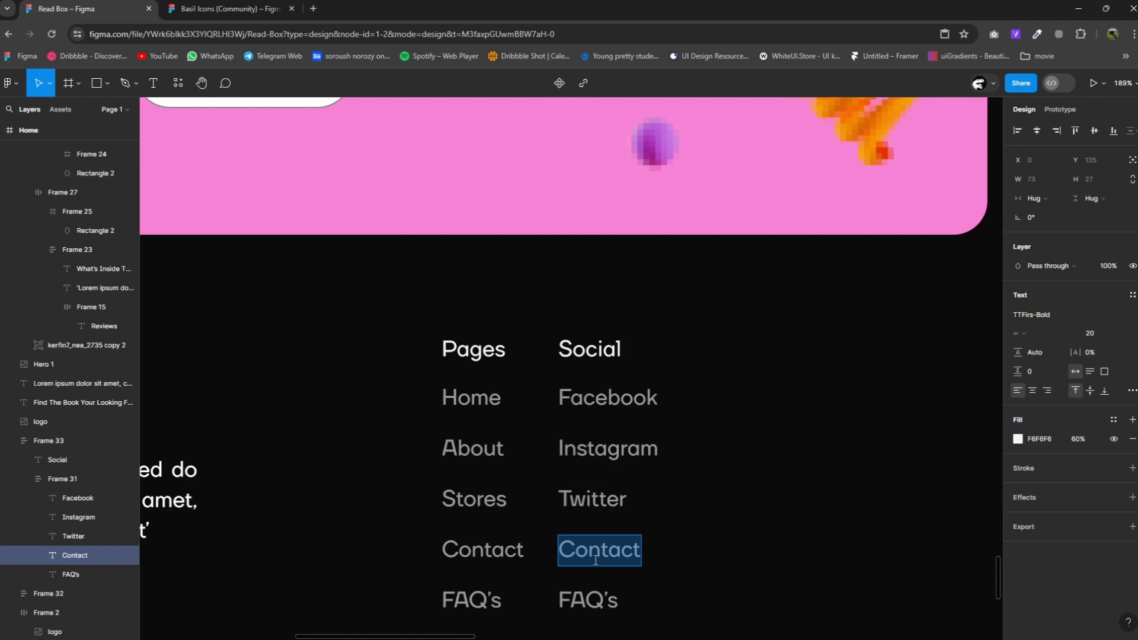
text(Linked)
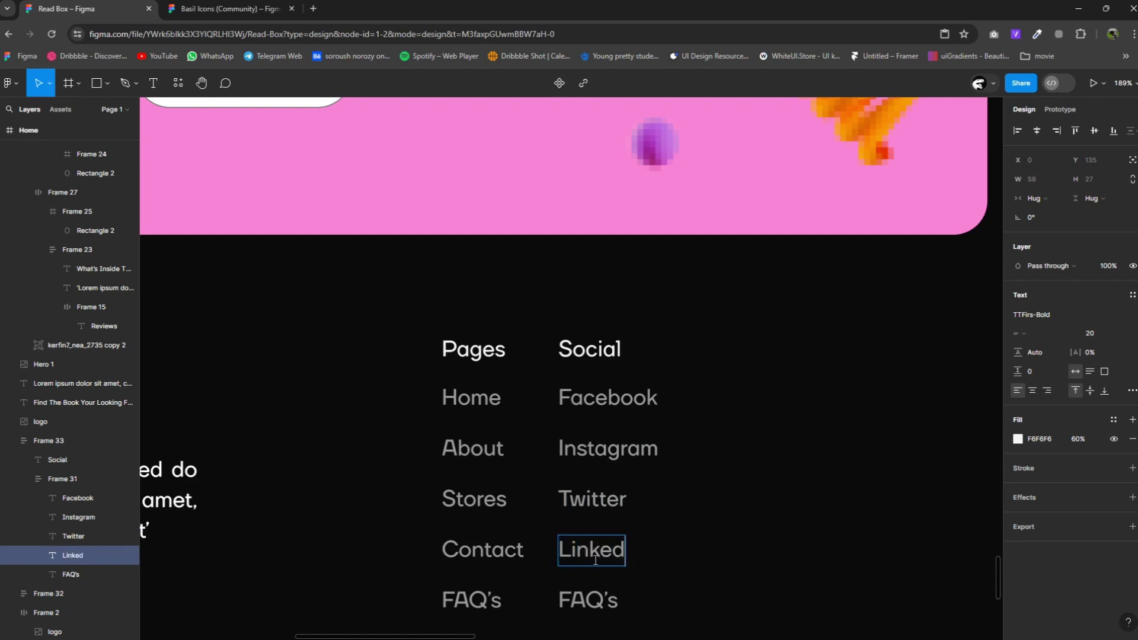
text(in)
key(Escape)
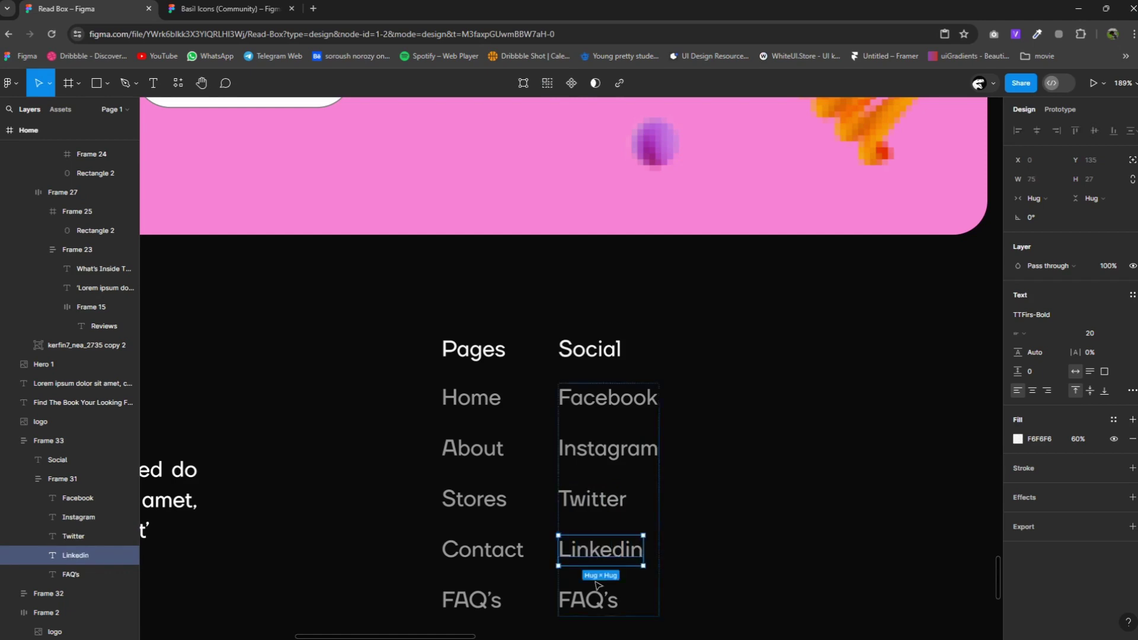
Delete the leftover FAQ's link and duplicate the Social column further right.
click(600, 601)
key(Delete)
click(611, 463)
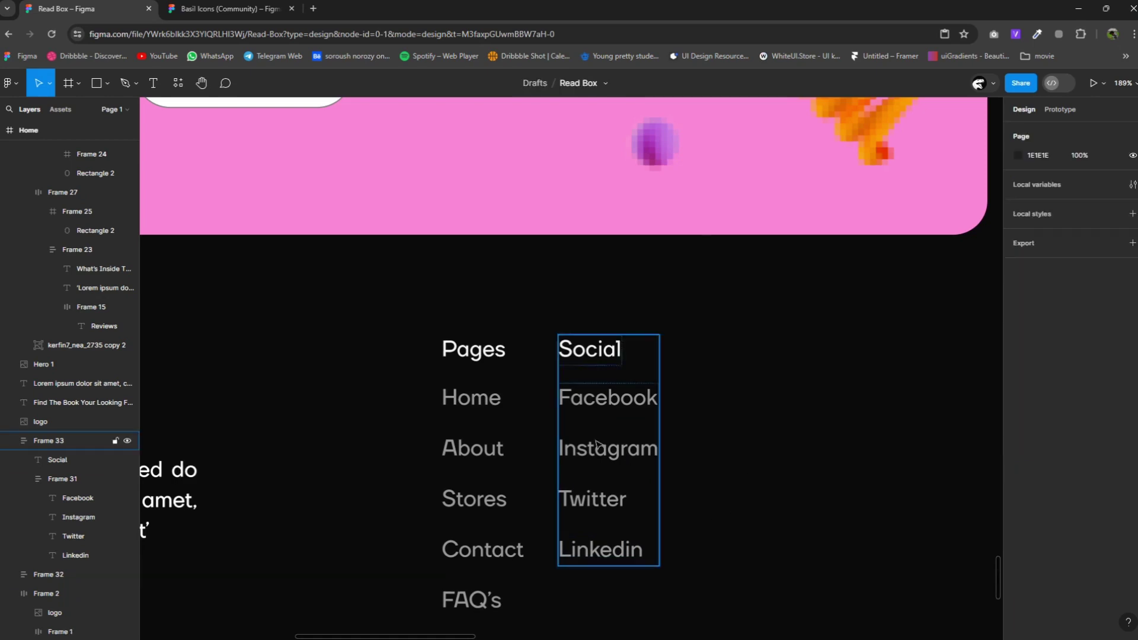
drag(588, 435, 746, 434)
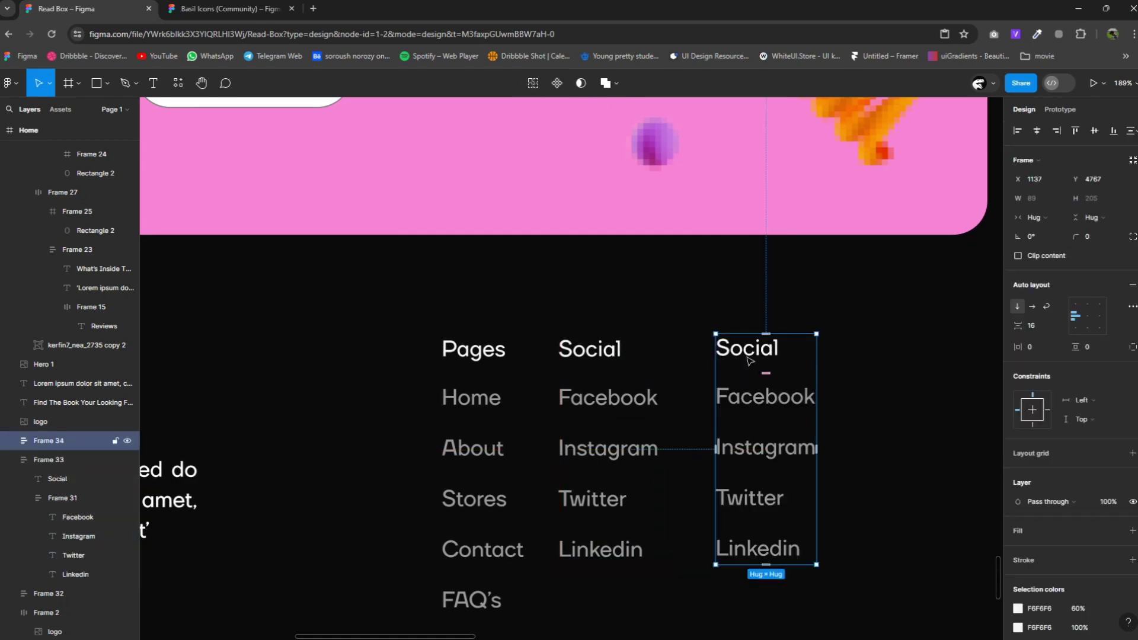
Retitle the third column Help and change its first link to Contact.
double_click(746, 356)
click(746, 355)
double_click(748, 356)
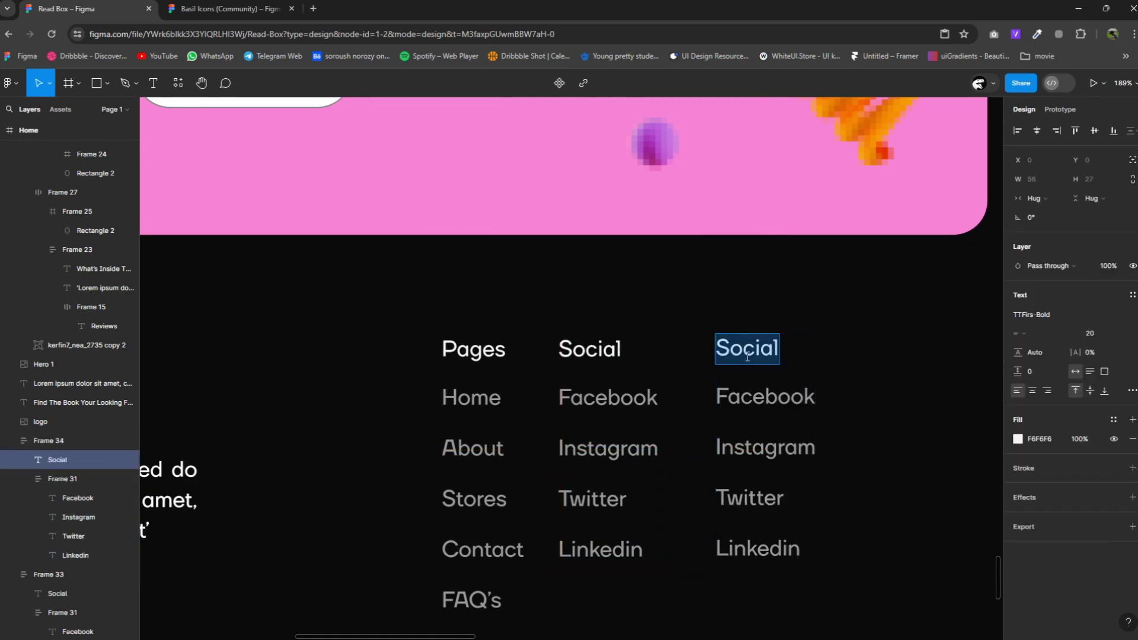
text(Help)
double_click(750, 391)
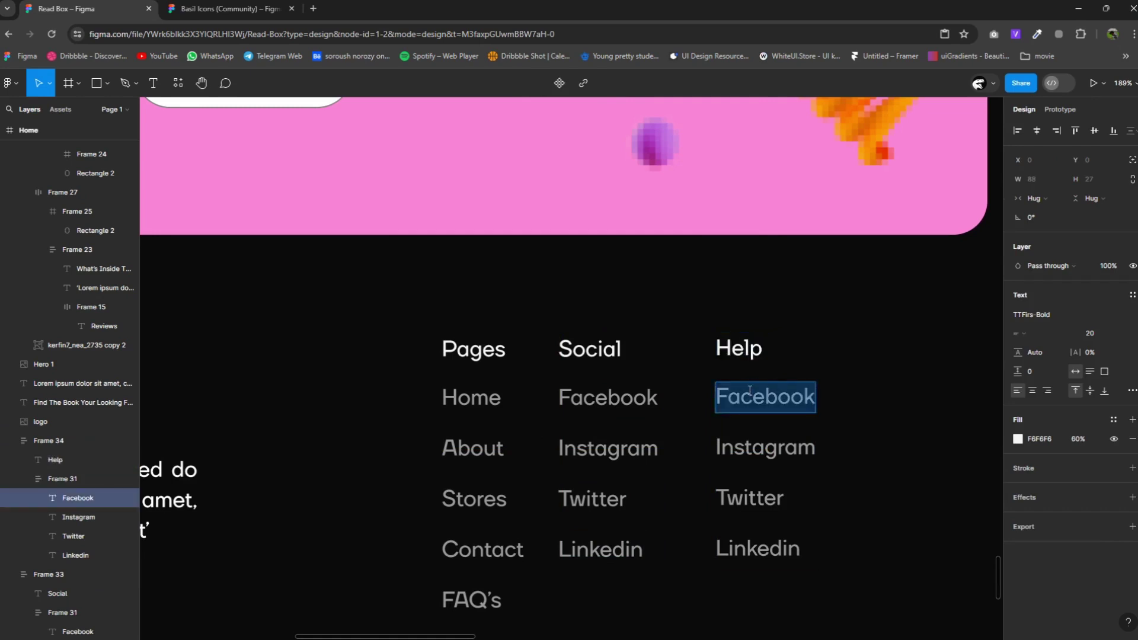
text(Cont)
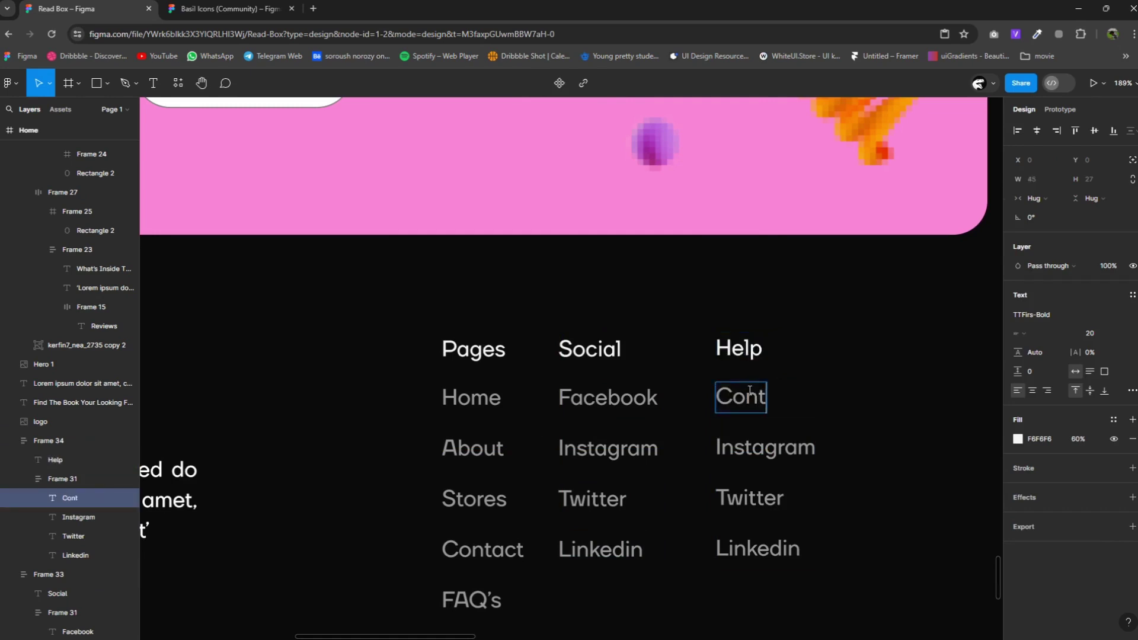
text(act)
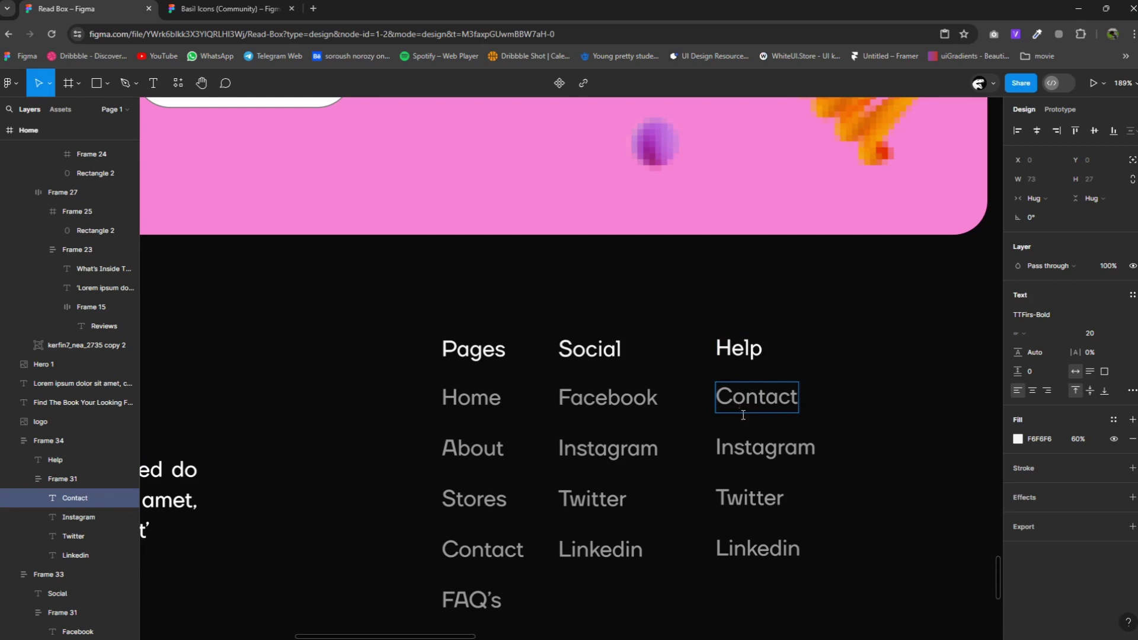
Rename the remaining links Help center, Term & Condition and Privacy Policies.
double_click(740, 444)
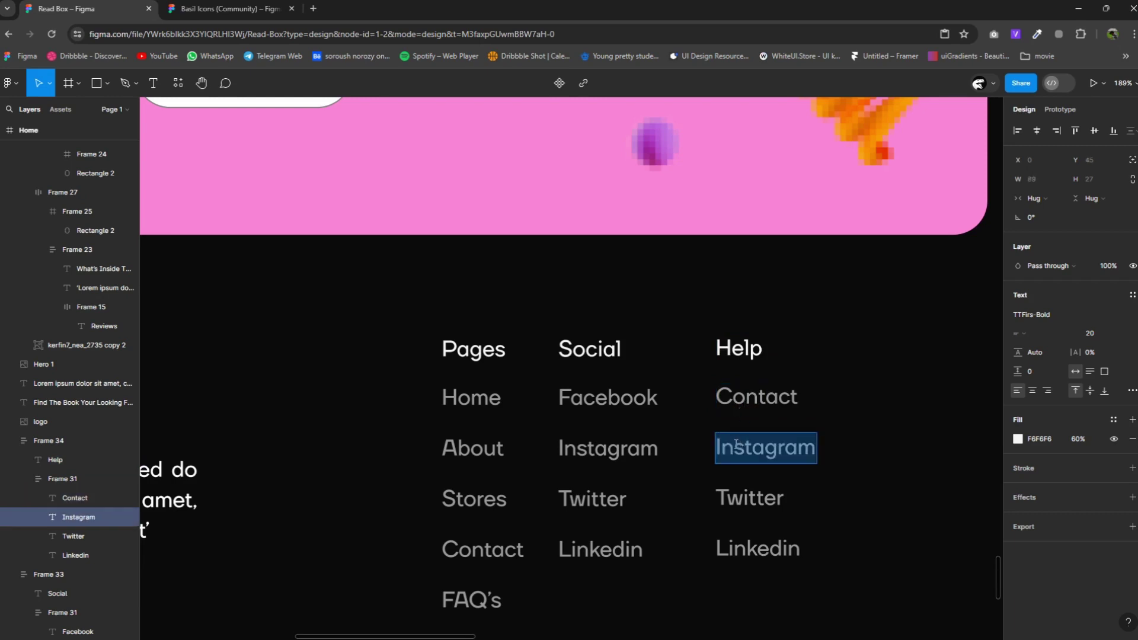
text(Help c)
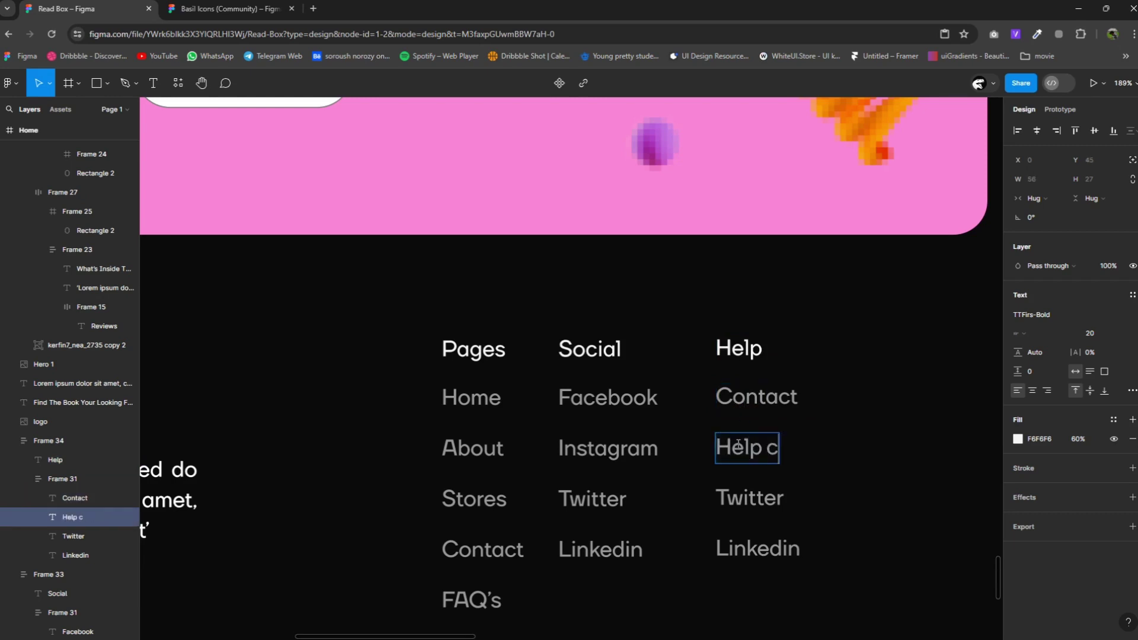
text(enter)
click(754, 501)
double_click(754, 500)
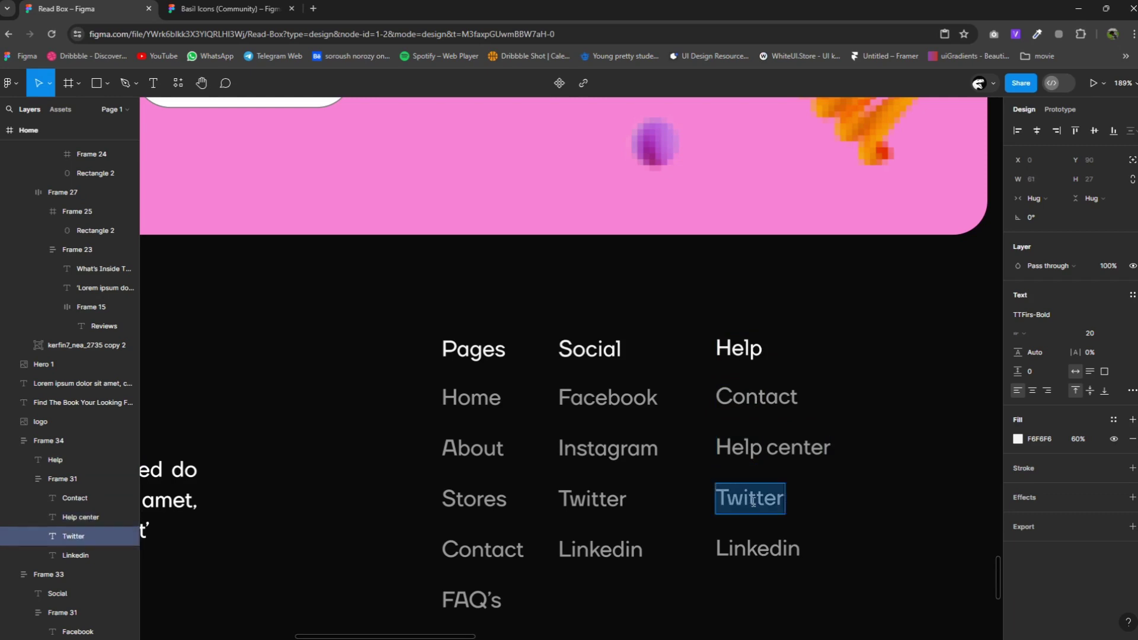
text(Ter)
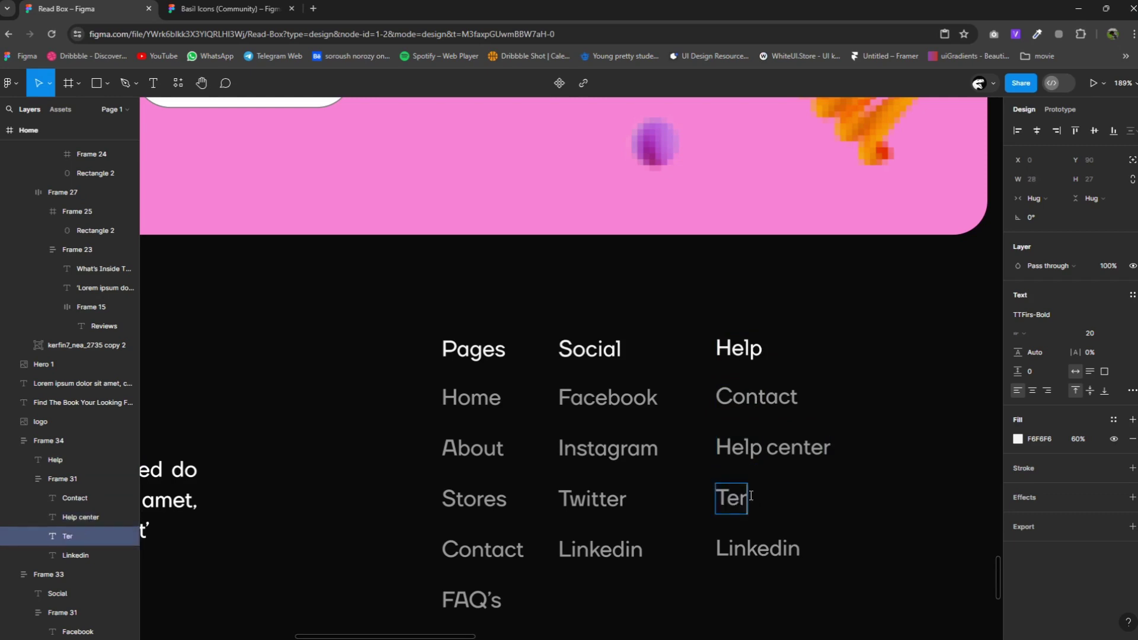
text(m)
text( $)
key(BackSpace)
key(BackSpace)
text(&)
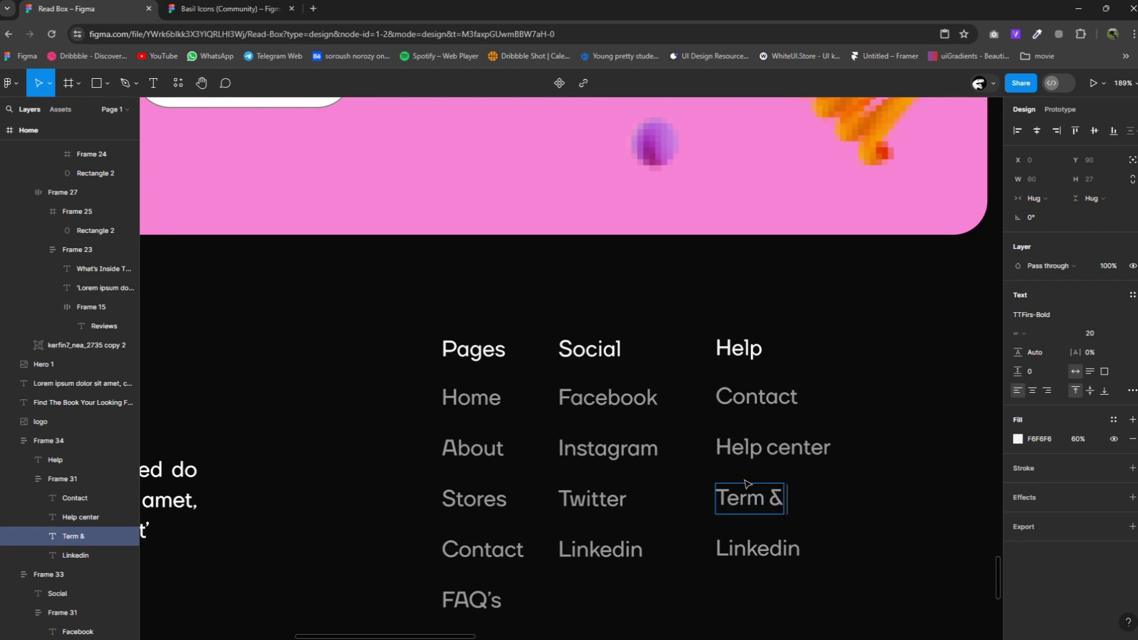
text( Con)
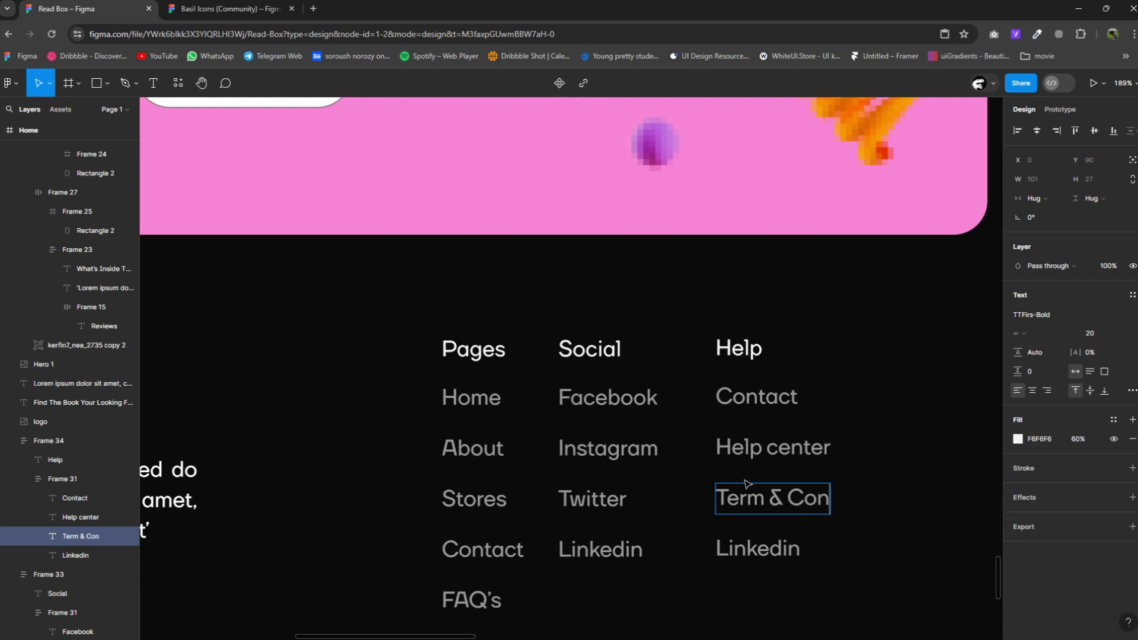
text(di)
text(tion)
double_click(742, 548)
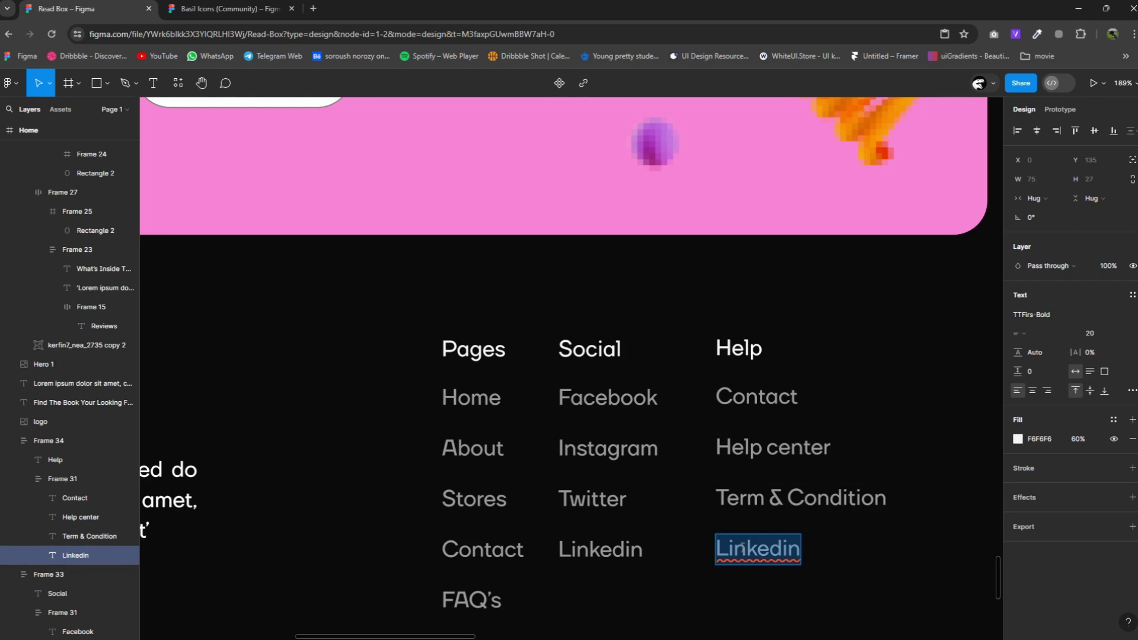
text(Privac)
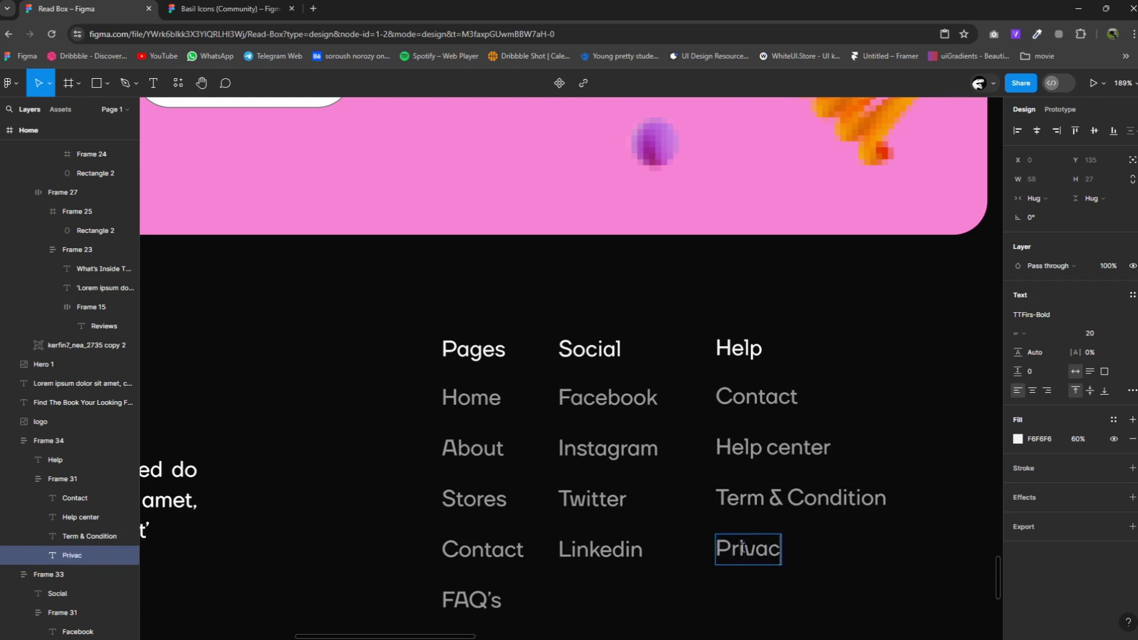
text(y P)
text(oli)
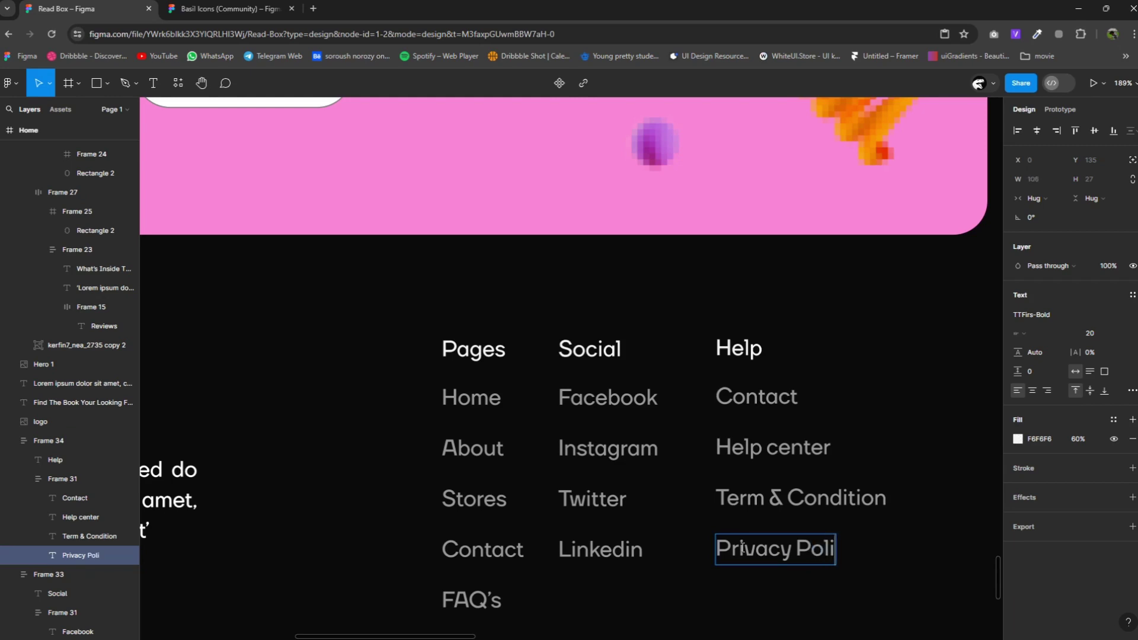
text(cies)
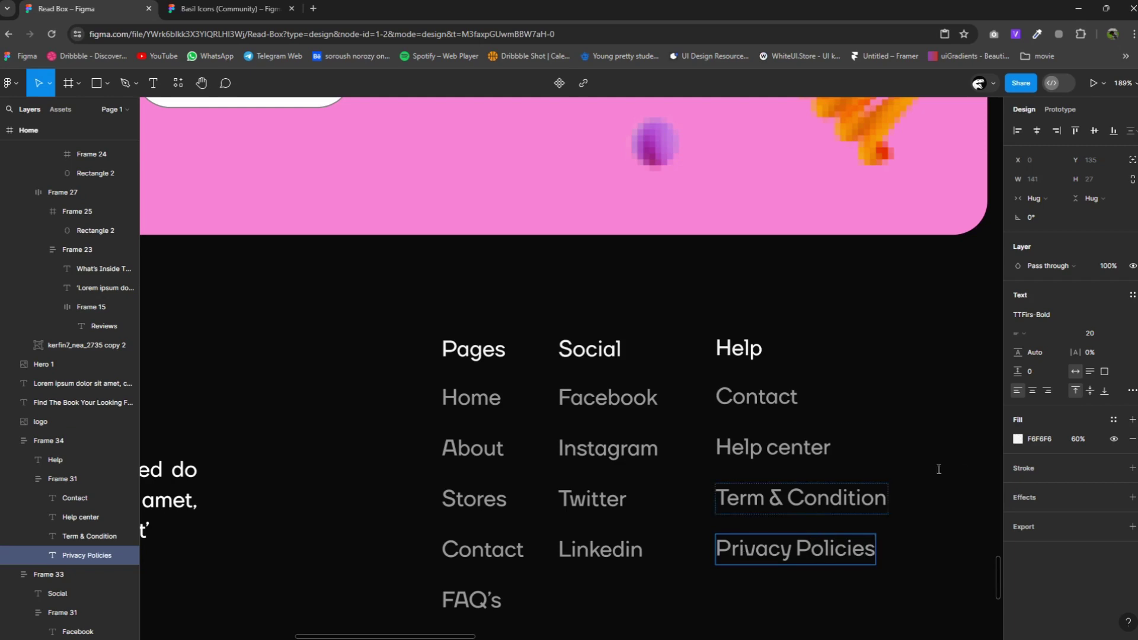
click(919, 562)
scroll(914, 547, down, 2)
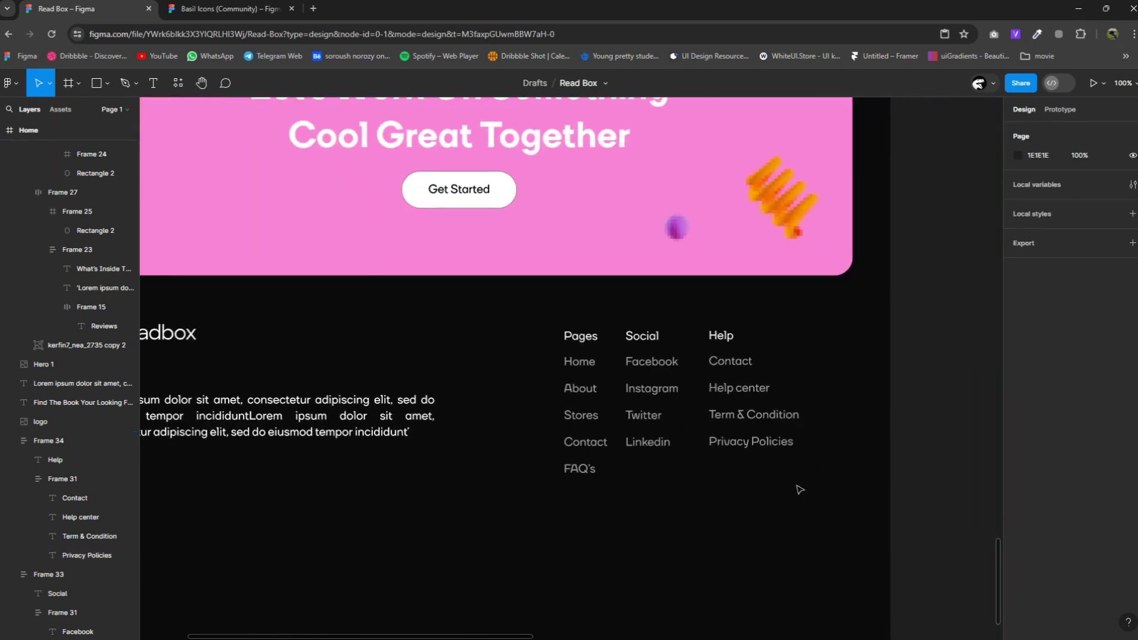
Frame the Pages, Social and Help columns in a vertically centred horizontal auto layout.
drag(812, 493, 521, 326)
right_click(651, 379)
click(681, 422)
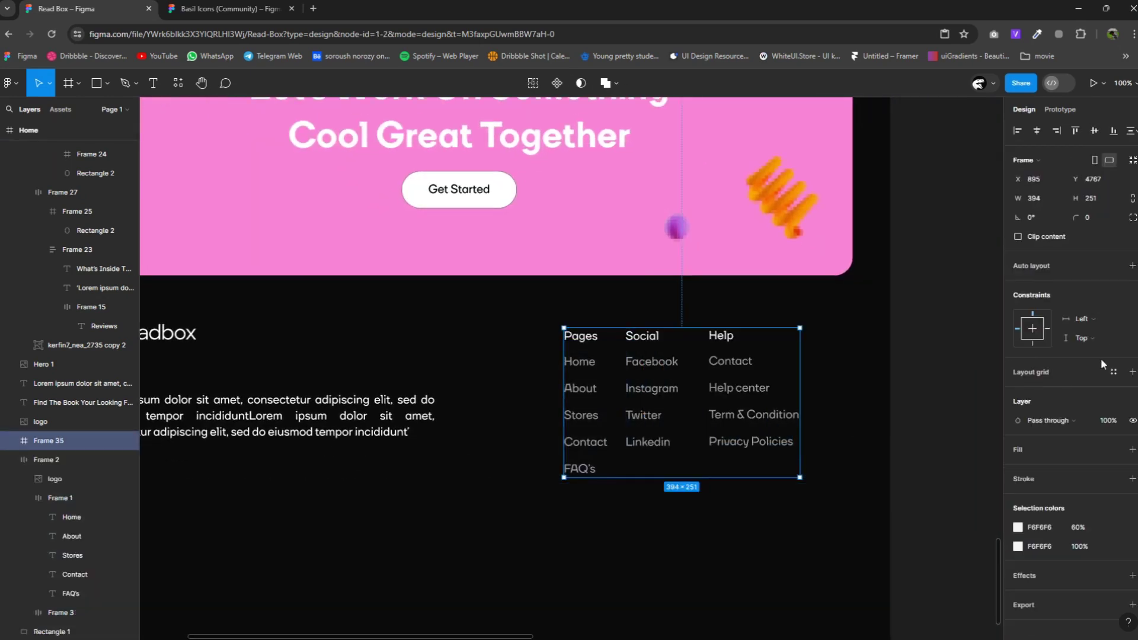
click(1130, 271)
click(1075, 318)
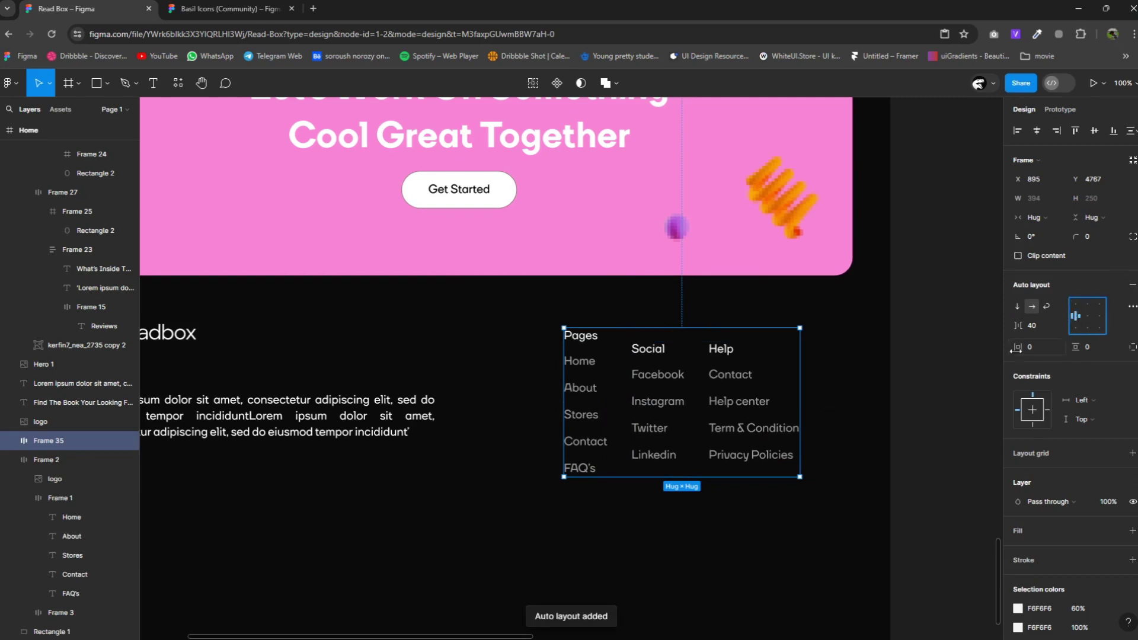
Scroll down to the Readbox description and select the footer paragraph.
scroll(687, 427, down, 2)
scroll(687, 427, down, 3)
drag(327, 400, 339, 396)
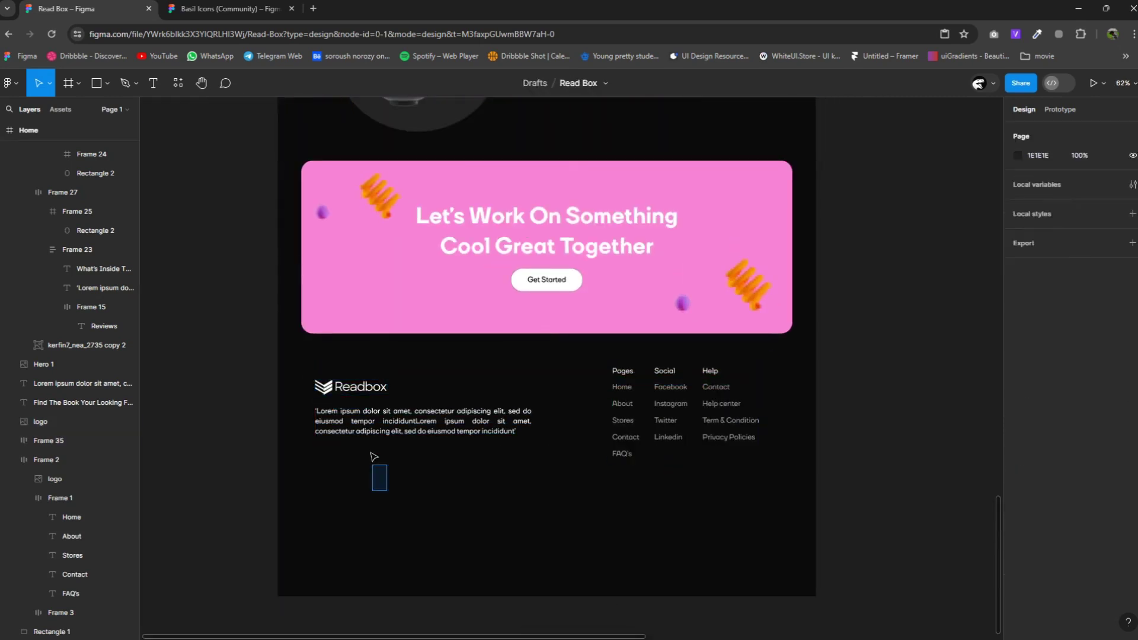
click(367, 430)
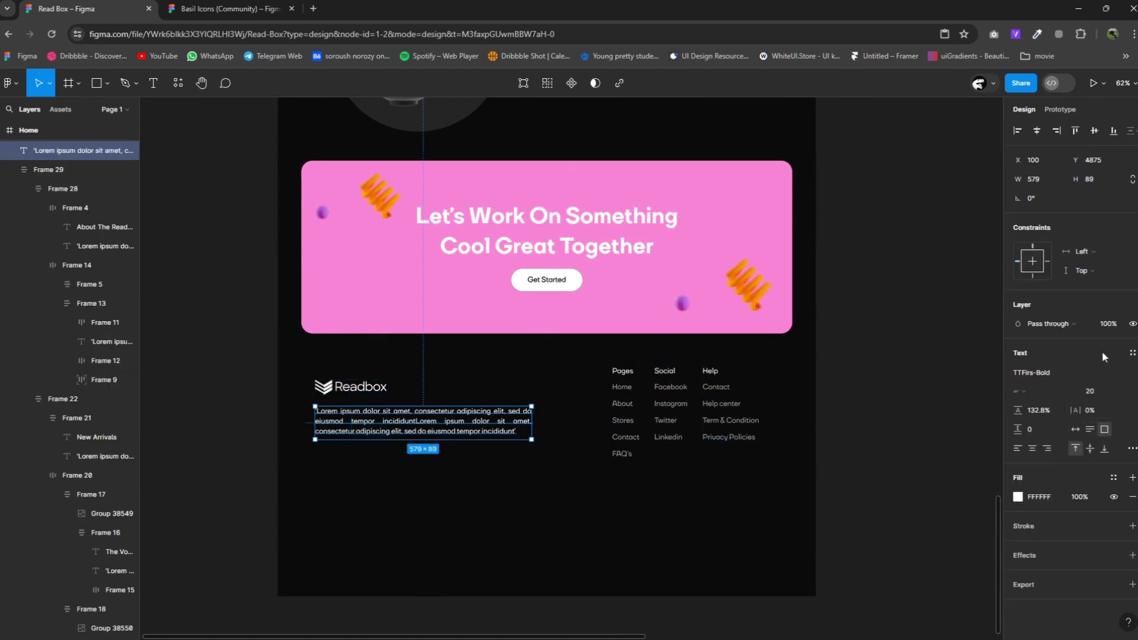
Set the footer paragraph to 60% opacity and frame it with the logo in a left-aligned auto layout.
click(1109, 326)
text(60)
key(Return)
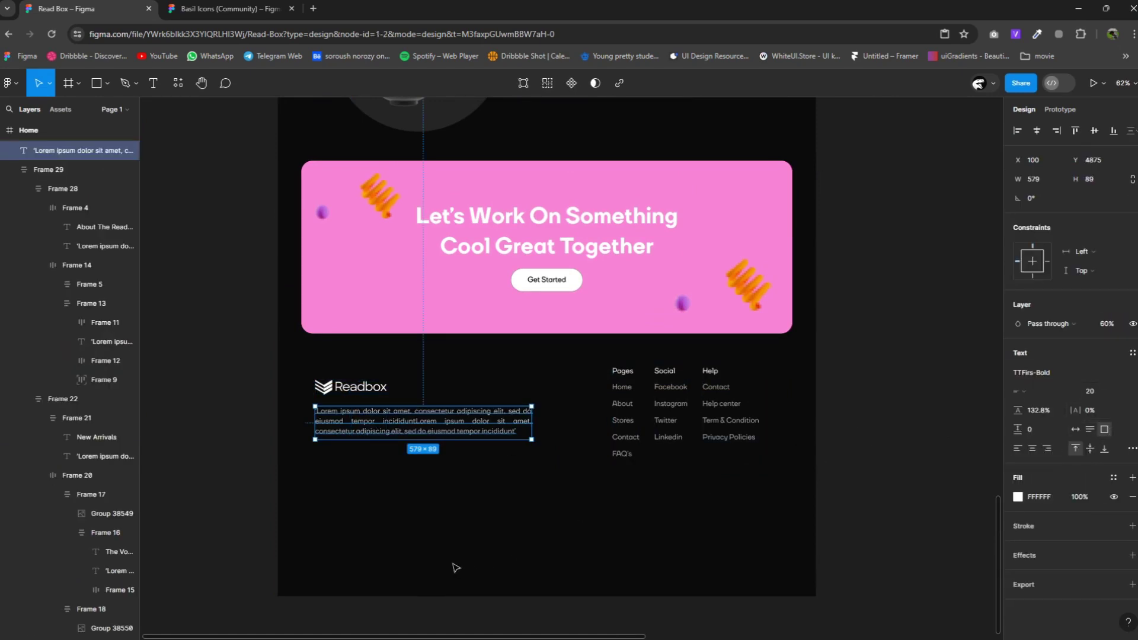
click(444, 502)
drag(426, 474, 346, 382)
right_click(356, 391)
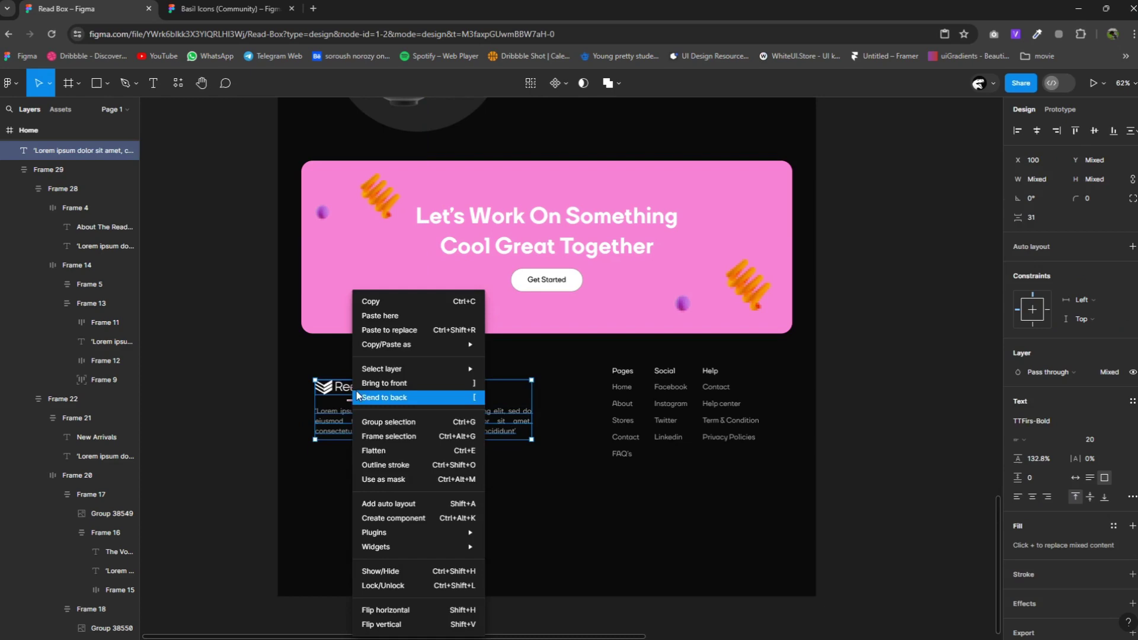
click(389, 436)
click(1132, 285)
click(1089, 317)
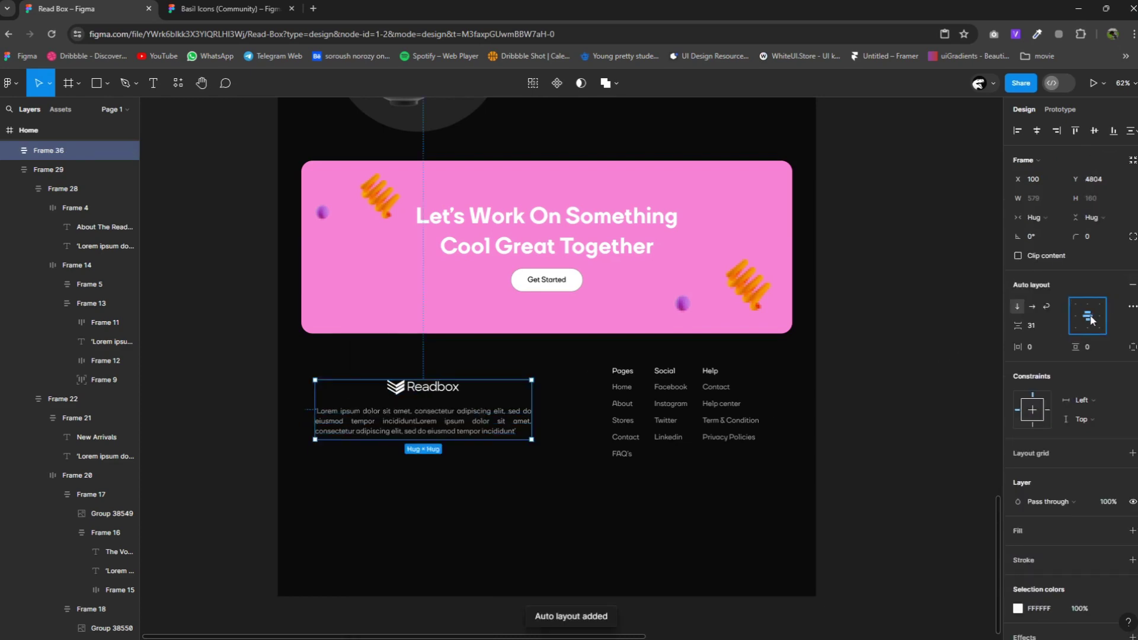
click(1076, 321)
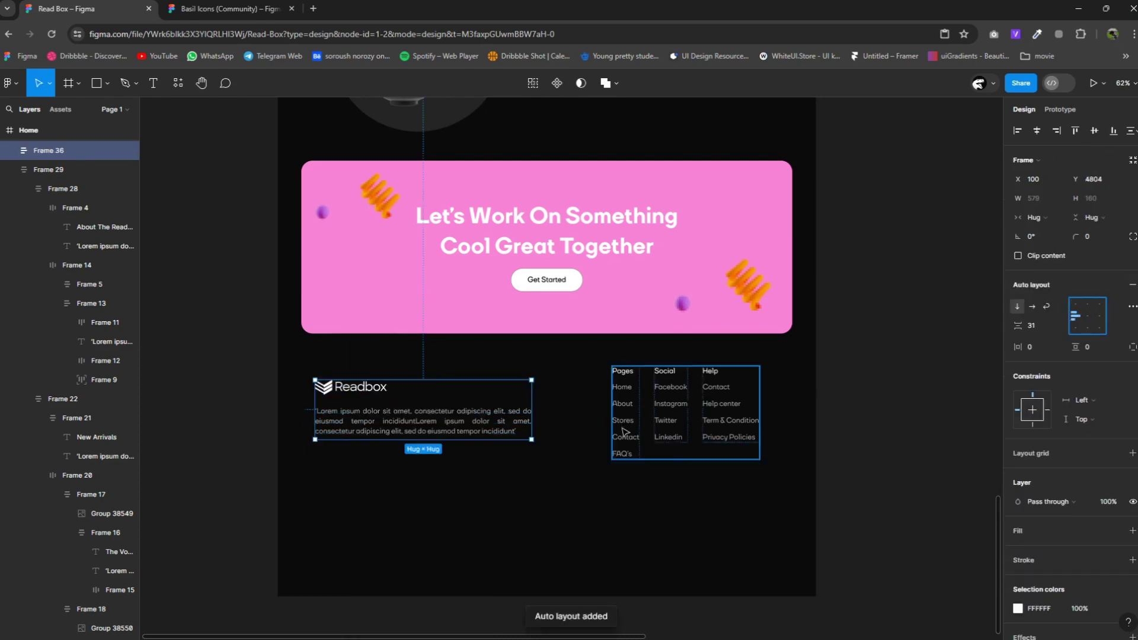
Frame the text block and link columns in a top-aligned horizontal auto-layout row with gap 119.
drag(763, 488, 423, 410)
right_click(481, 414)
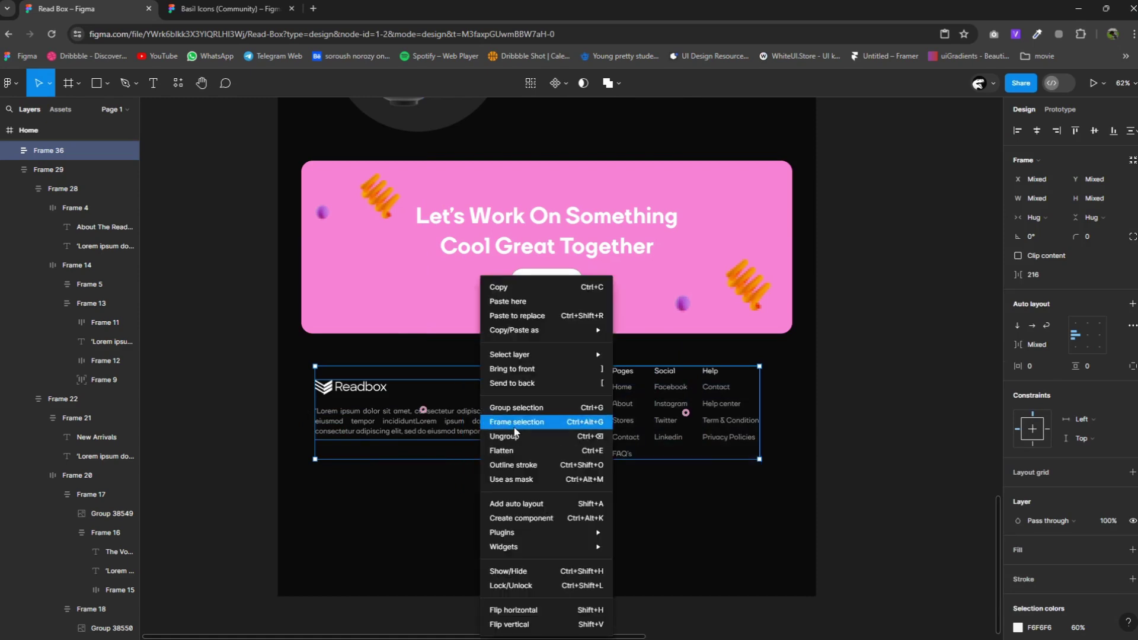
click(516, 422)
click(1132, 285)
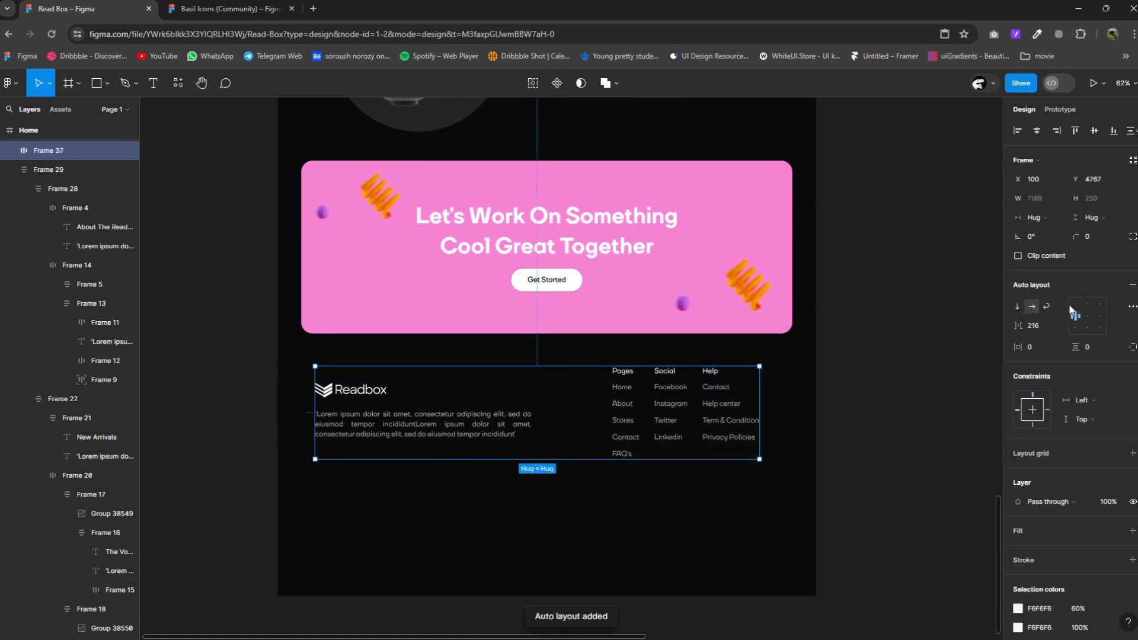
click(1072, 305)
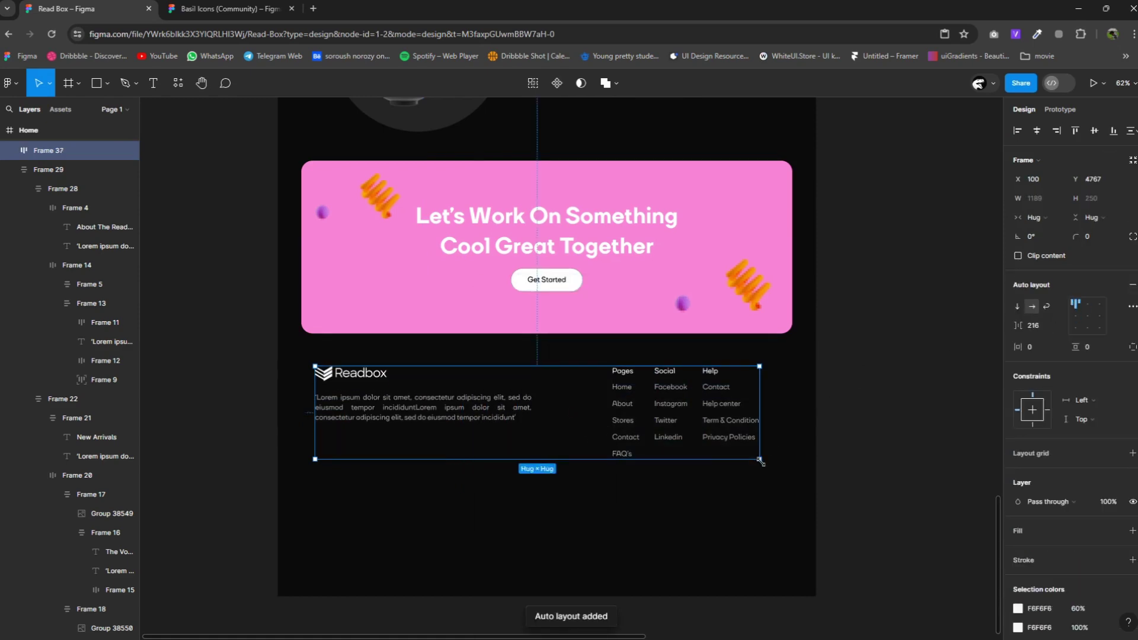
mouse_move(1018, 325)
mouse_down()
mouse_move(1089, 321)
mouse_move(948, 323)
mouse_up()
double_click(692, 415)
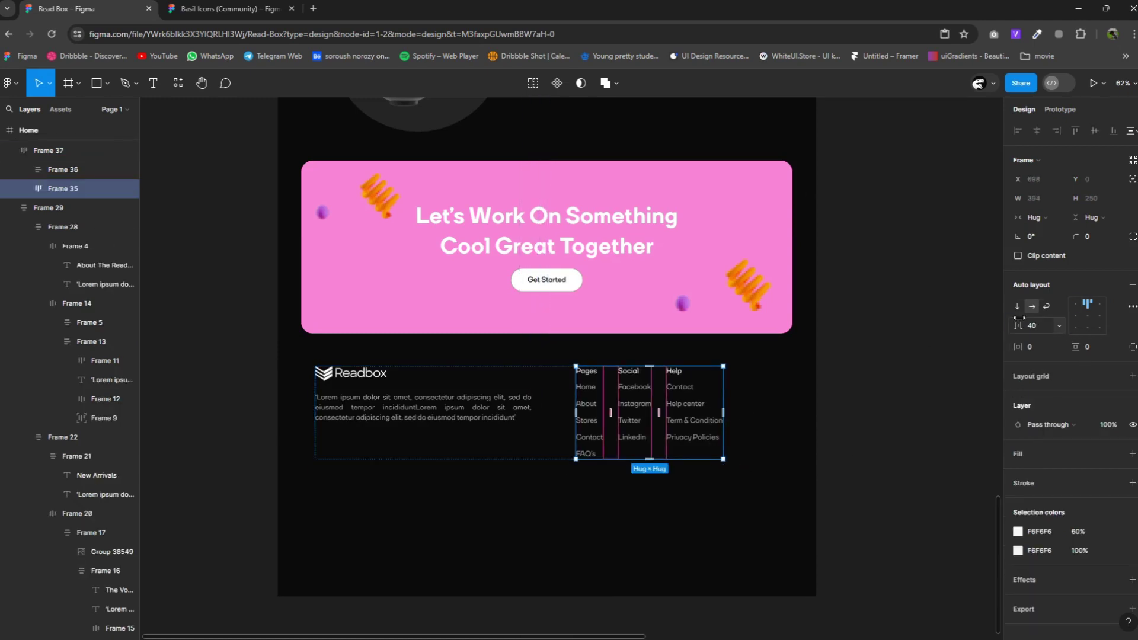
drag(1018, 318, 1066, 318)
Try resizing the footer row to 1340×295 and centring it, then undo both.
click(732, 459)
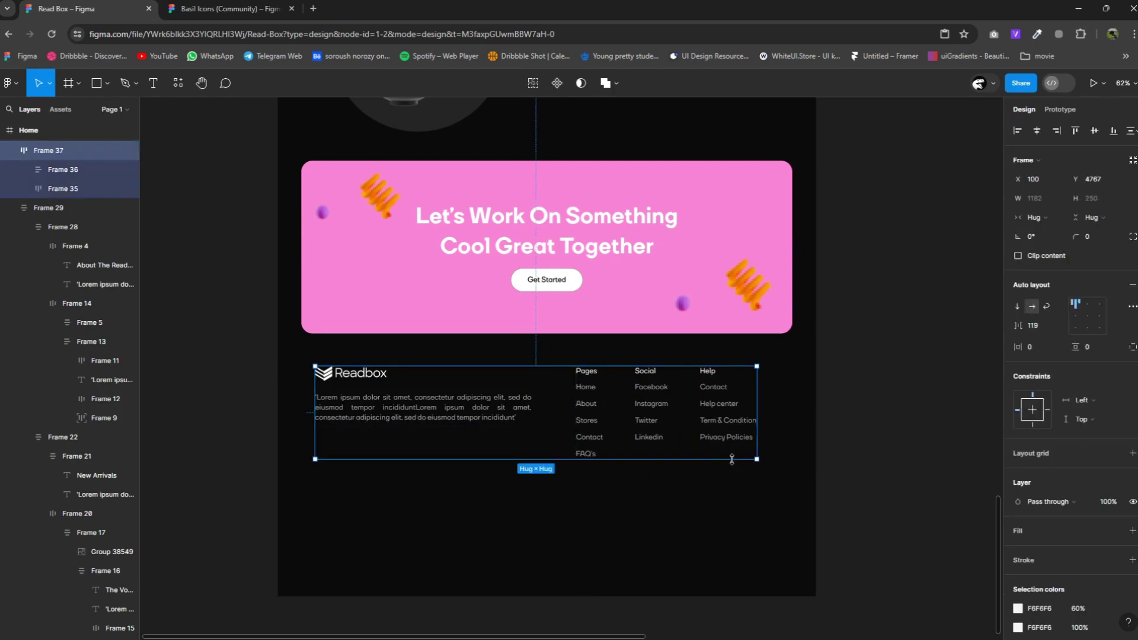
drag(757, 460, 816, 476)
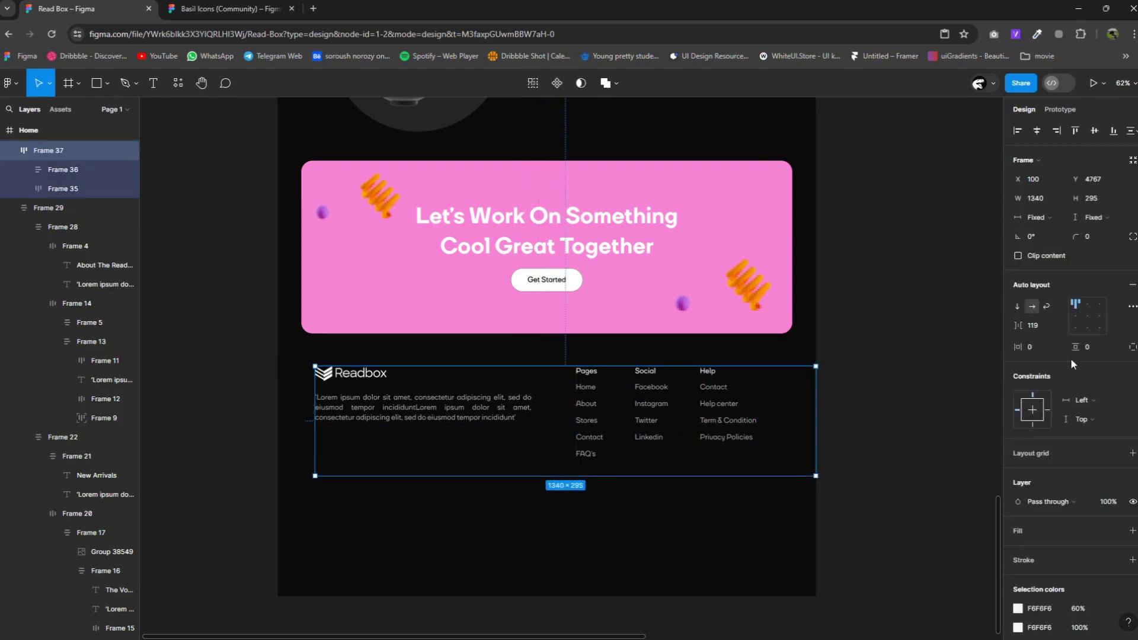
click(1089, 319)
key(ctrl+z)
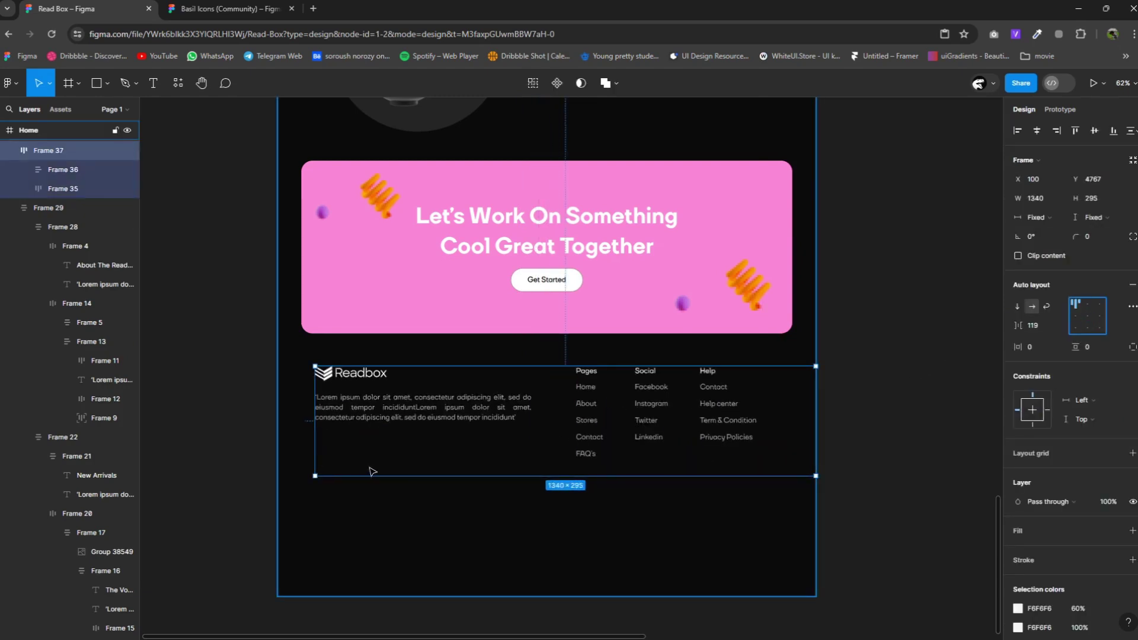
key(ctrl+z)
Wrap the footer row in an outer auto-layout frame enlarged to 1440 wide.
right_click(629, 419)
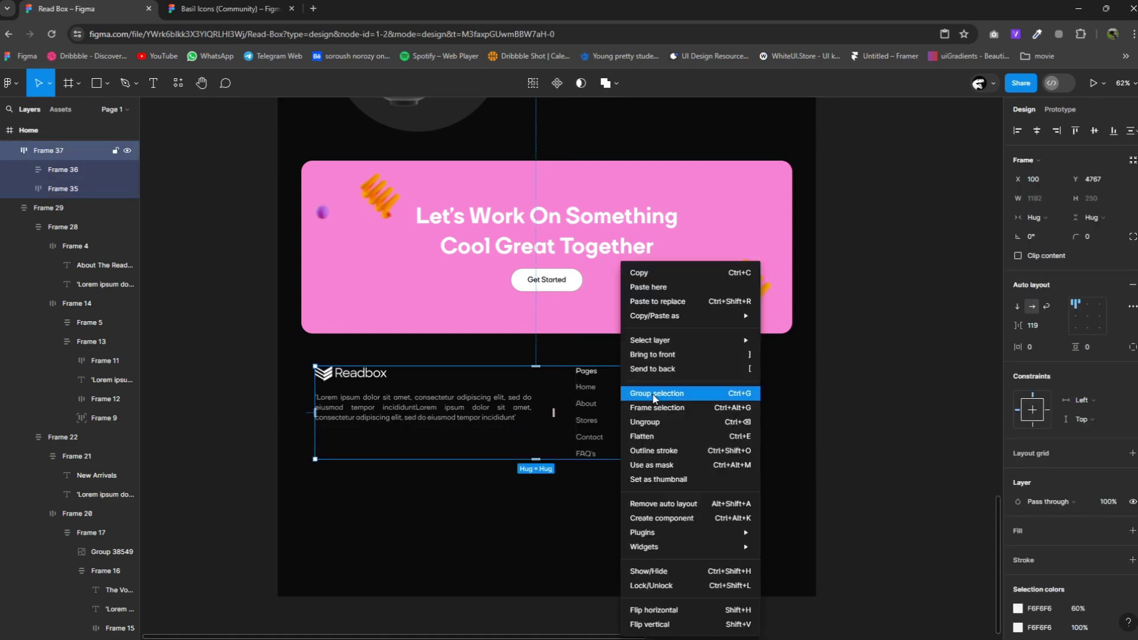
click(652, 409)
click(1131, 265)
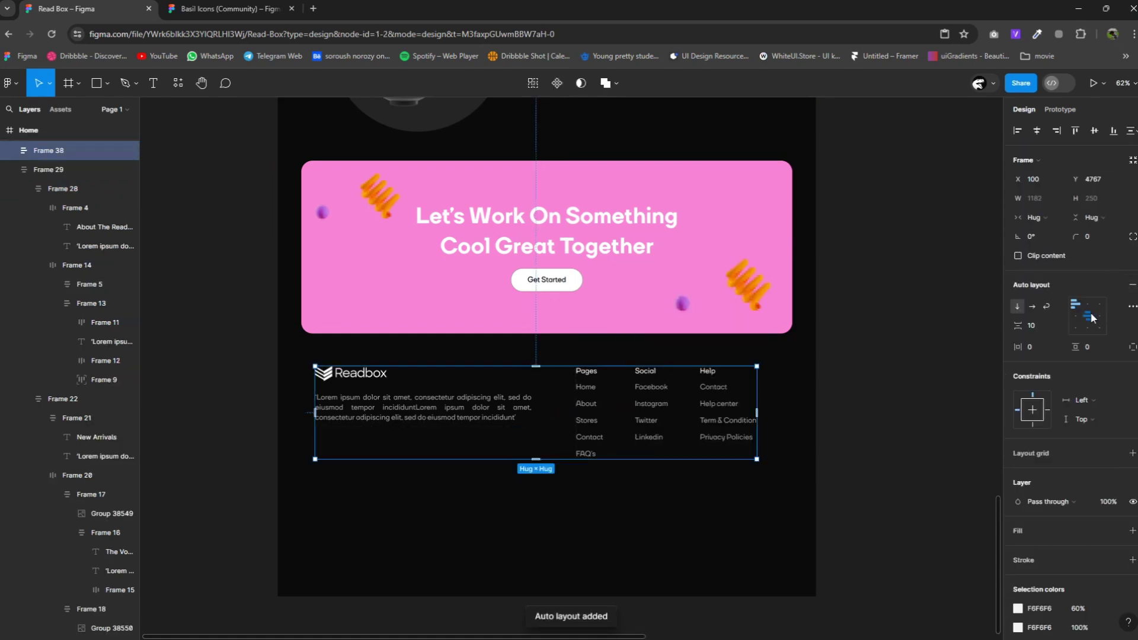
drag(756, 459, 816, 478)
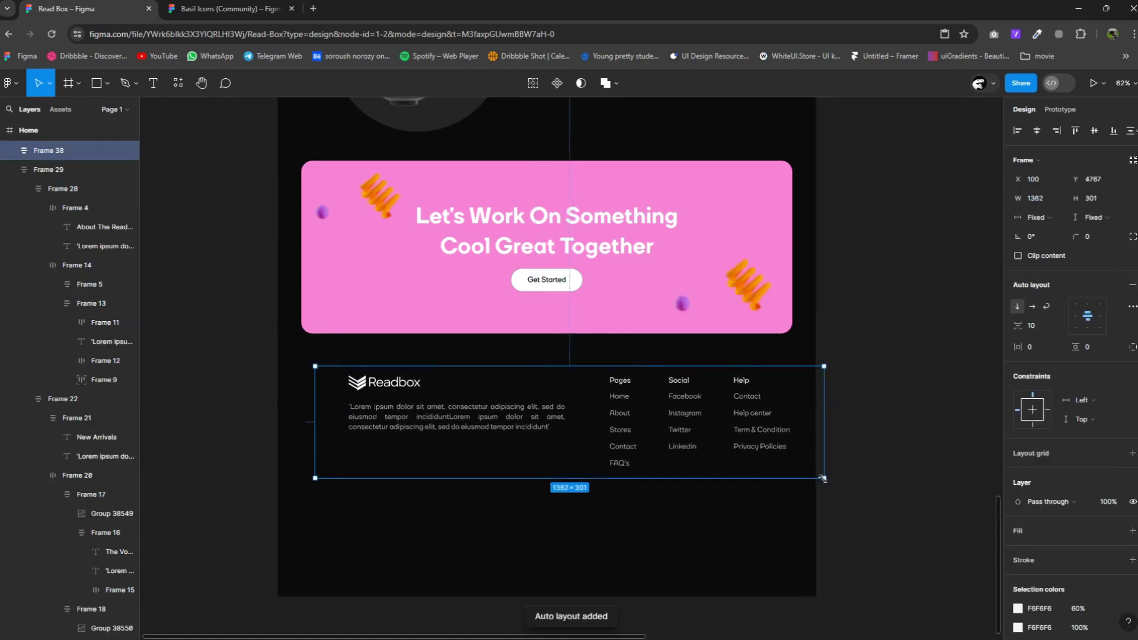
drag(323, 477, 278, 486)
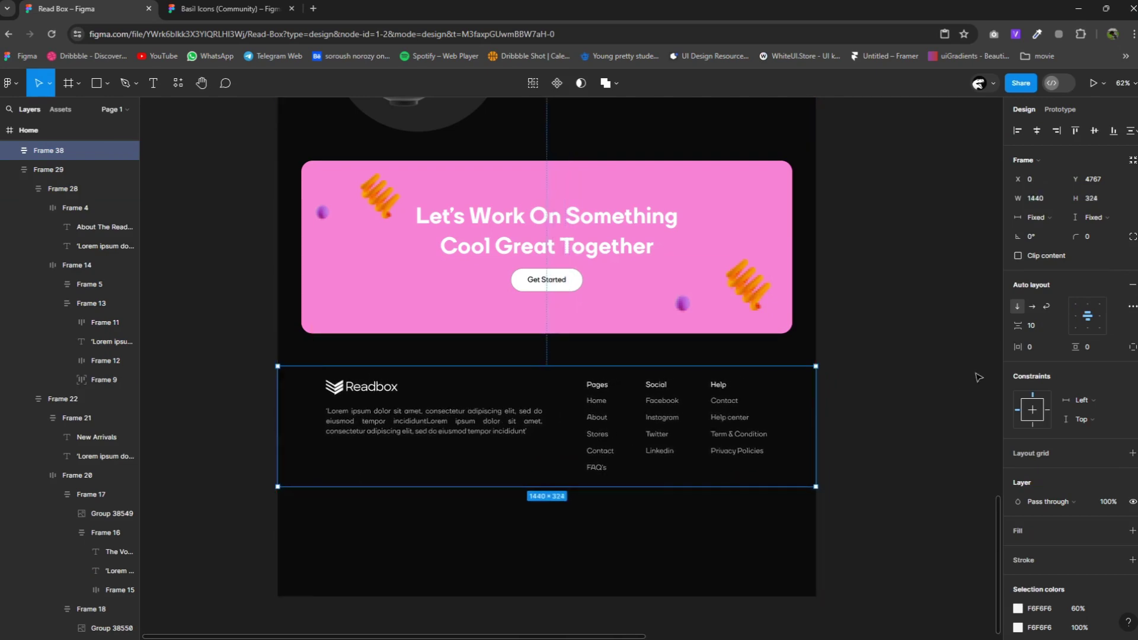
Widen the inner footer row to 1275 with Auto spacing between items.
double_click(551, 435)
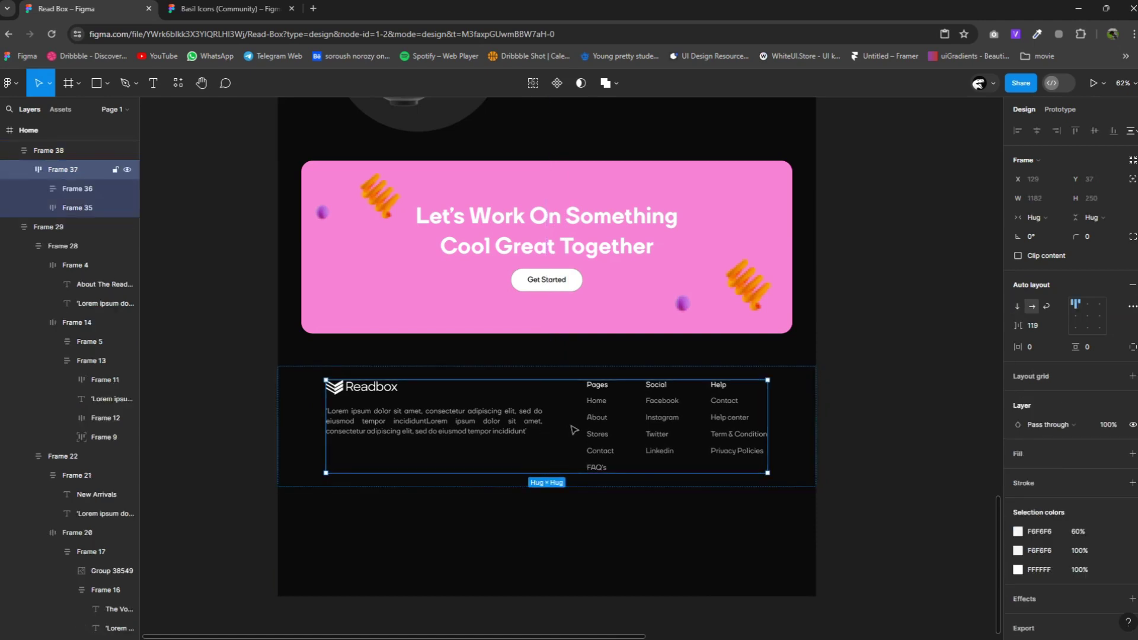
drag(769, 443, 791, 443)
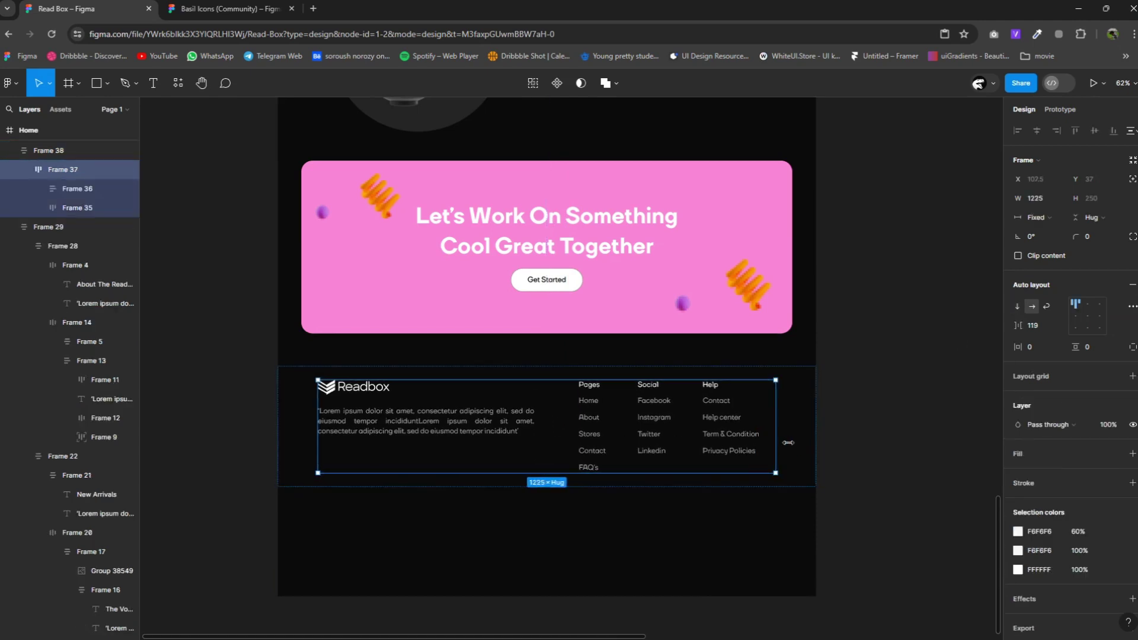
click(1059, 324)
click(1043, 362)
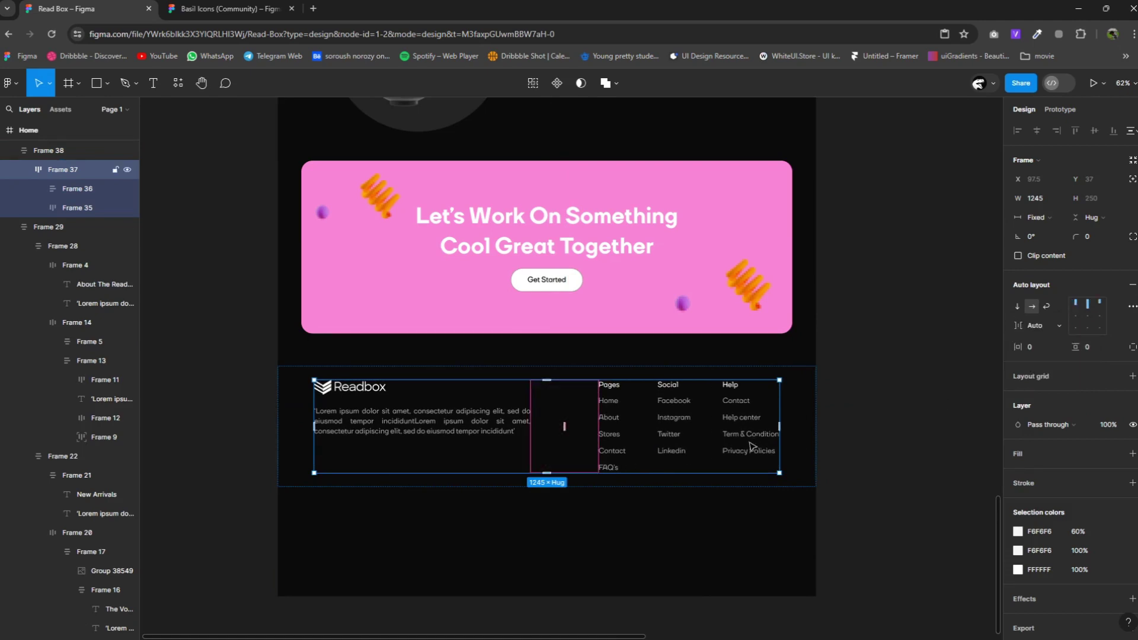
drag(780, 441, 788, 442)
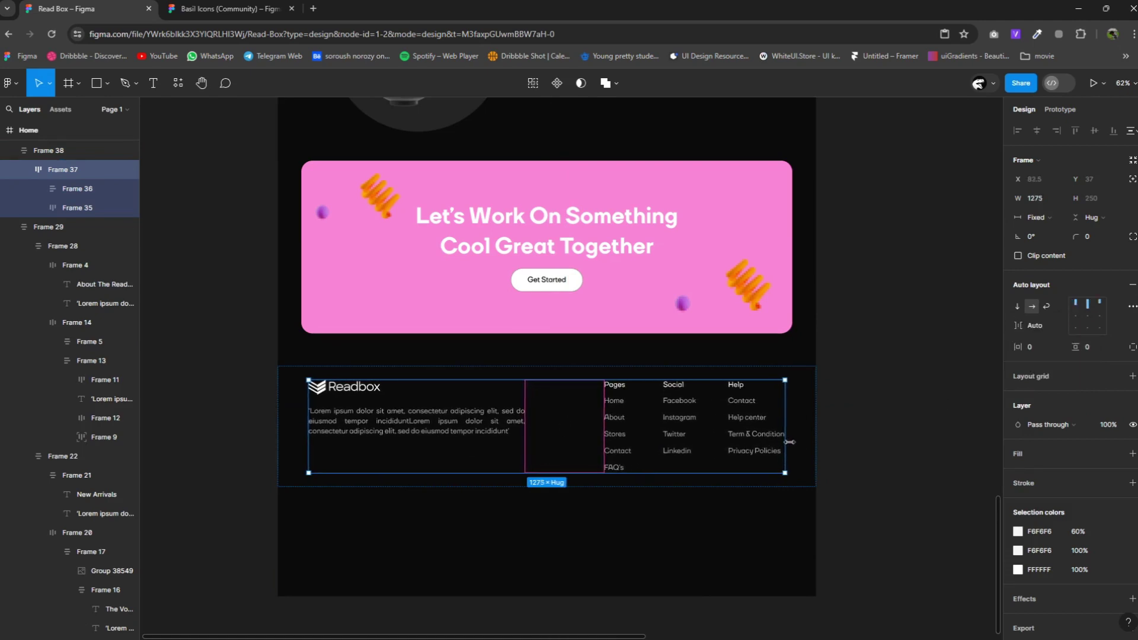
Give the footer frame a grey single-edge stroke as a divider along its top.
click(775, 495)
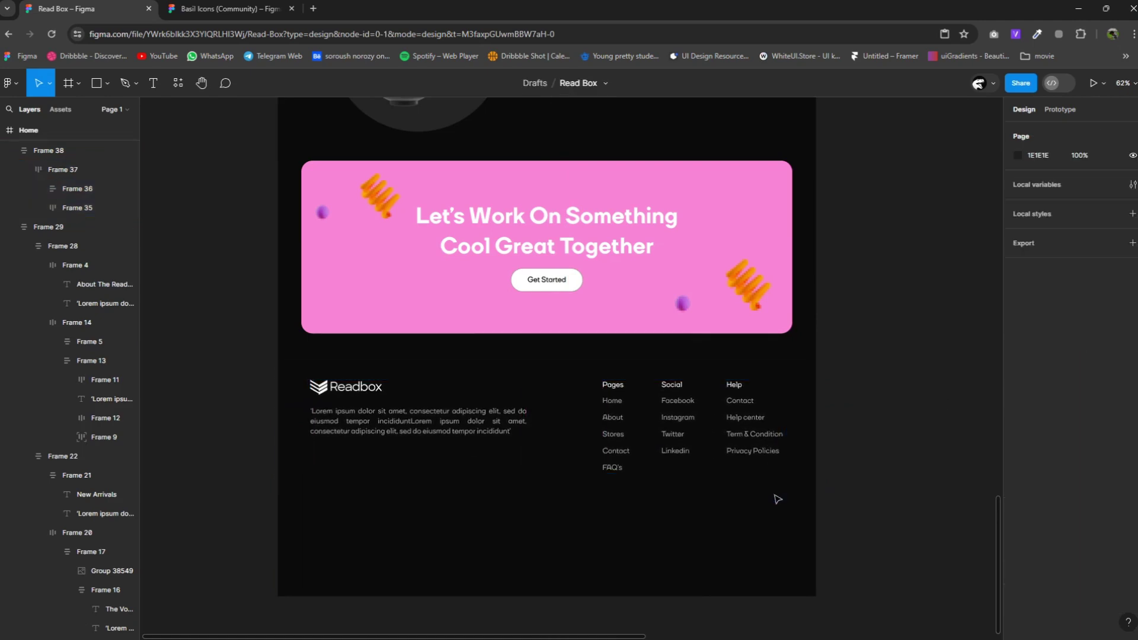
click(49, 150)
click(1131, 560)
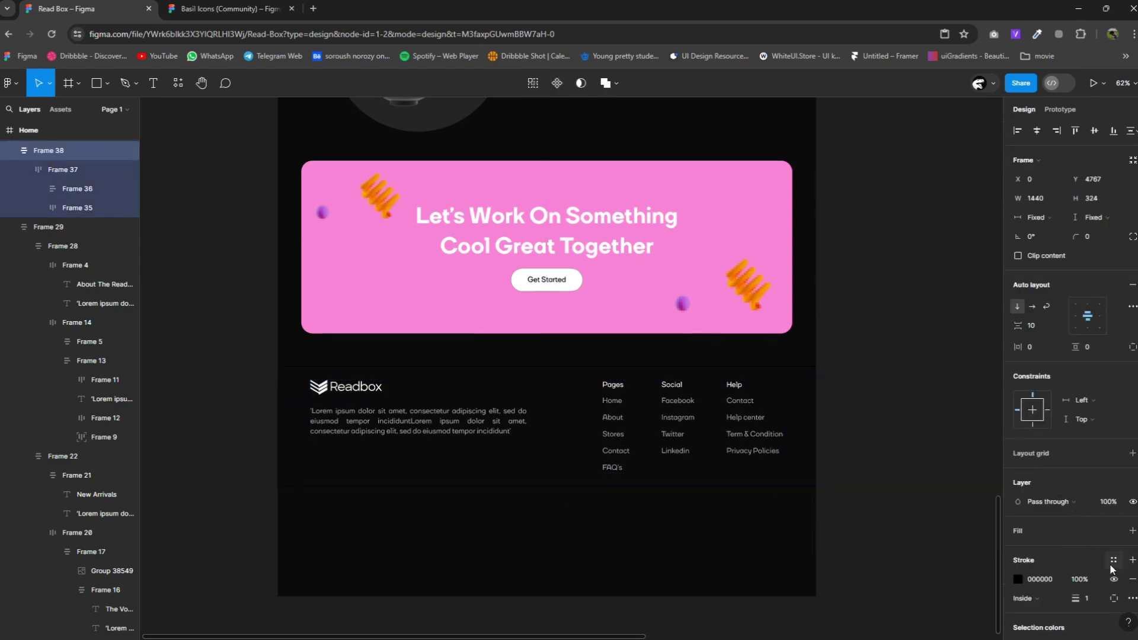
click(1105, 599)
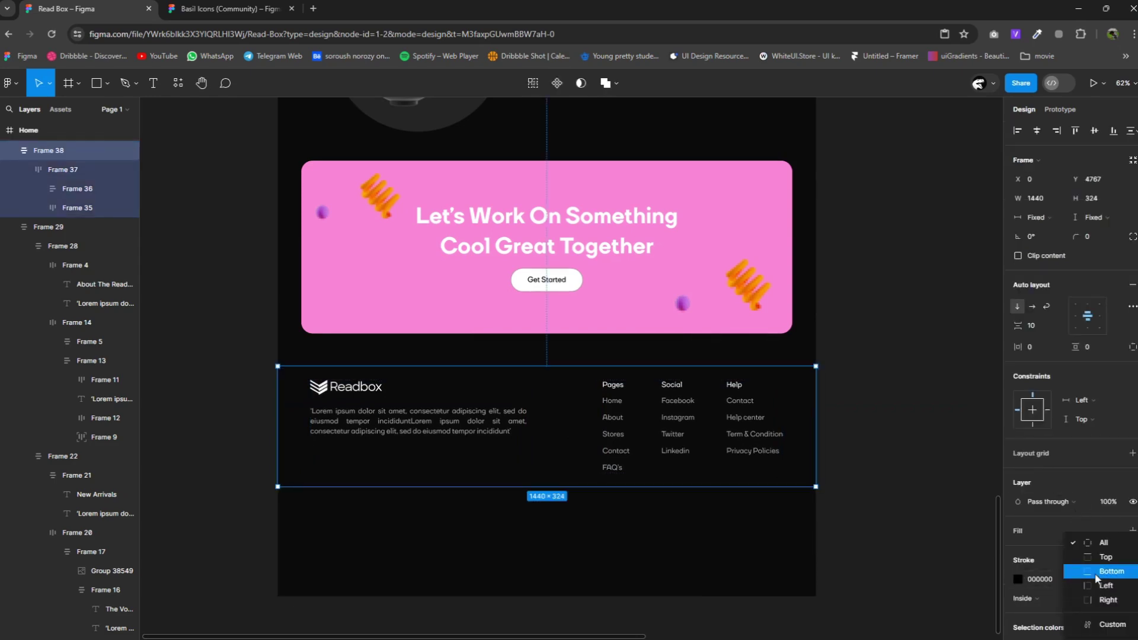
click(1105, 557)
click(1017, 579)
drag(860, 474, 825, 467)
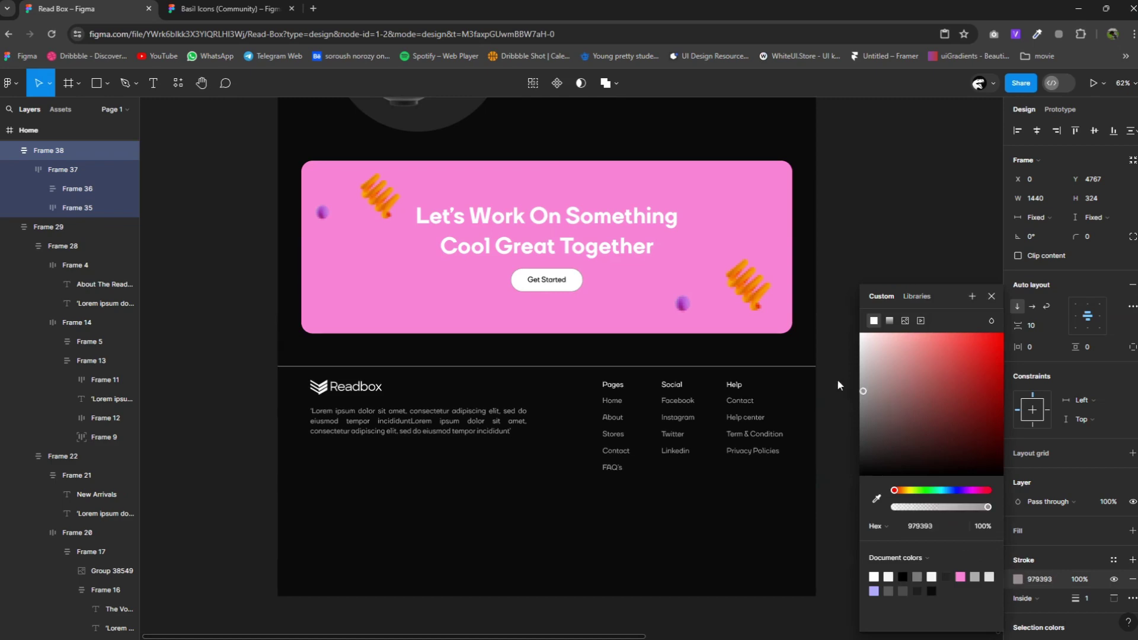
Try moving the pink banner above What's Inside, then return it below.
click(828, 462)
ctrl+scroll(883, 459, down, 1)
ctrl+scroll(888, 453, down, 5)
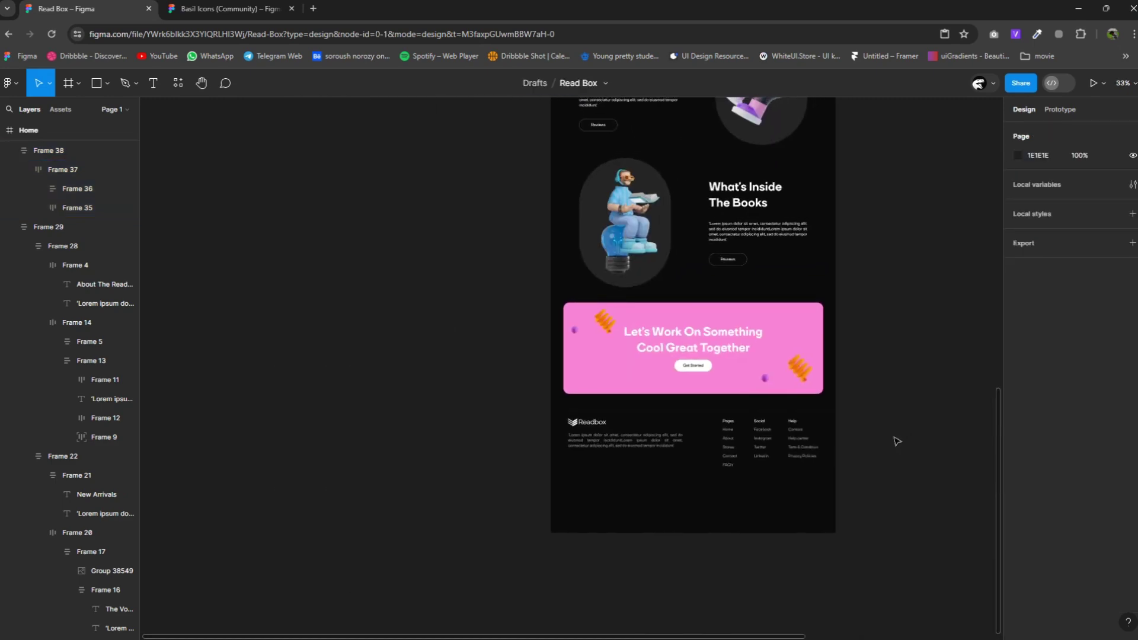
click(720, 439)
ctrl+scroll(714, 445, down, 2)
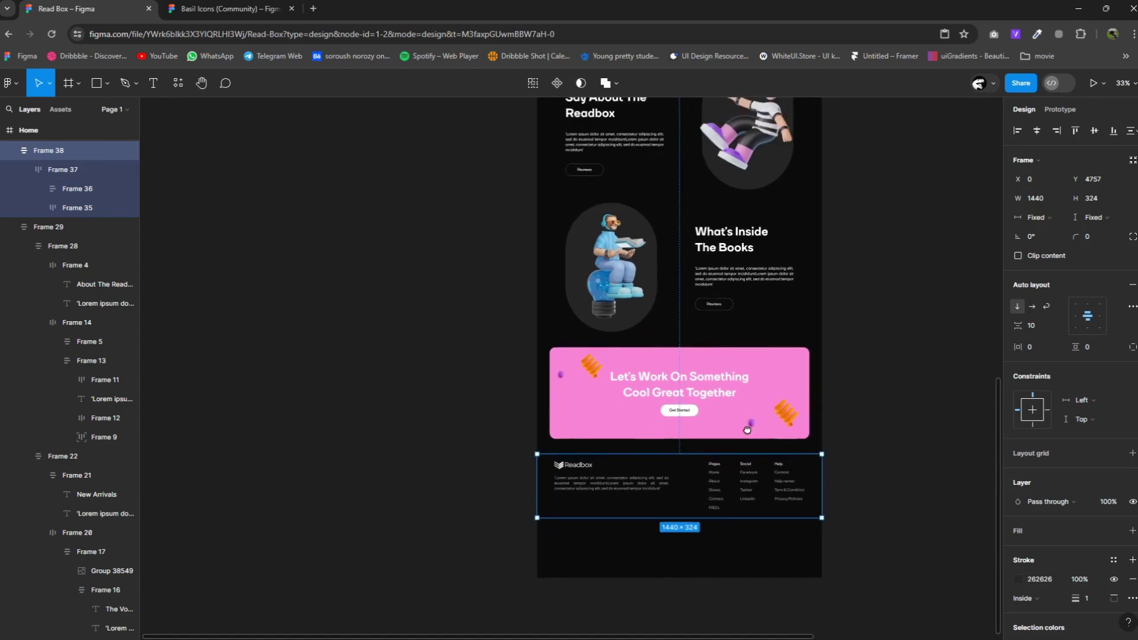
ctrl+scroll(714, 444, down, 1)
click(77, 227)
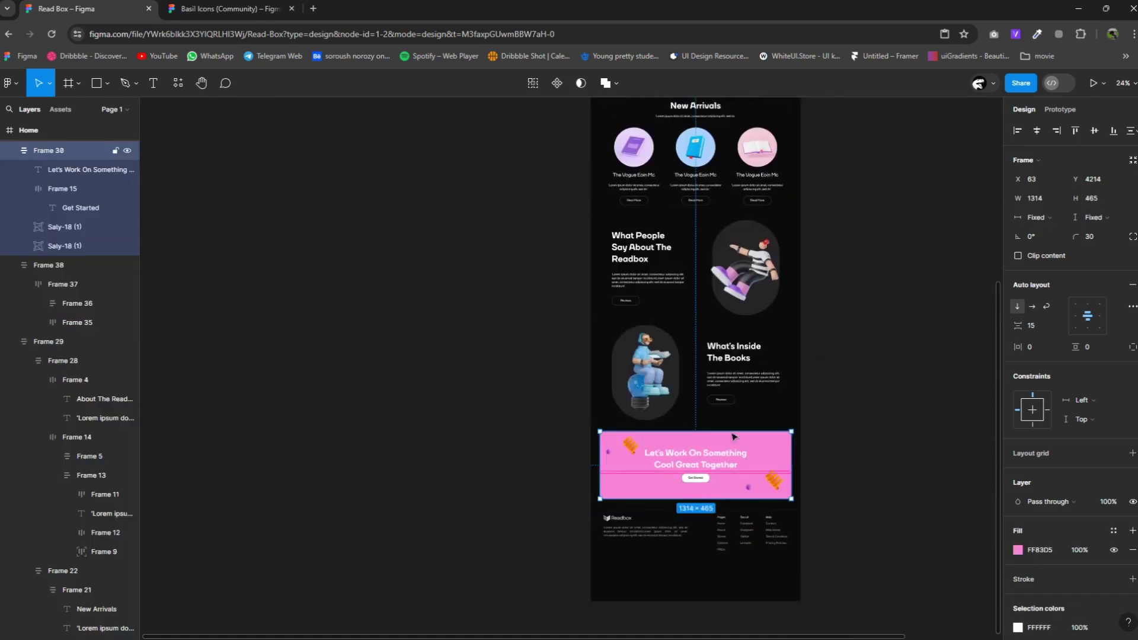
drag(740, 478, 740, 372)
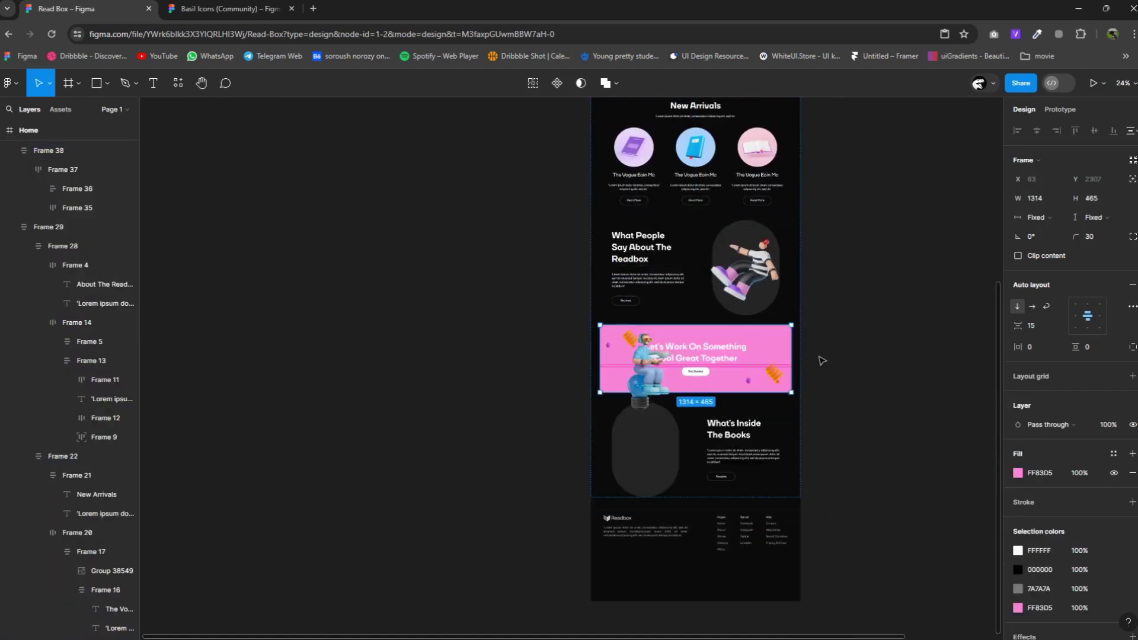
drag(823, 360, 869, 388)
click(869, 388)
Trim the Home frame's empty bottom so its height becomes 5081.
scroll(770, 516, up, 3)
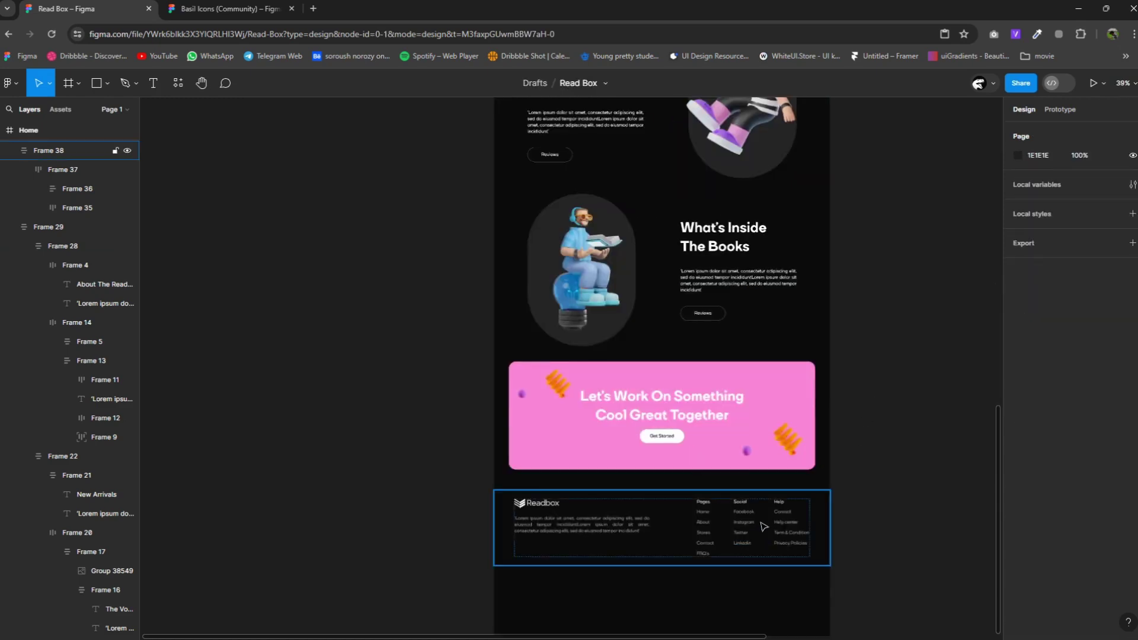
click(823, 522)
scroll(856, 485, down, 3)
scroll(874, 432, down, 3)
key(Tab)
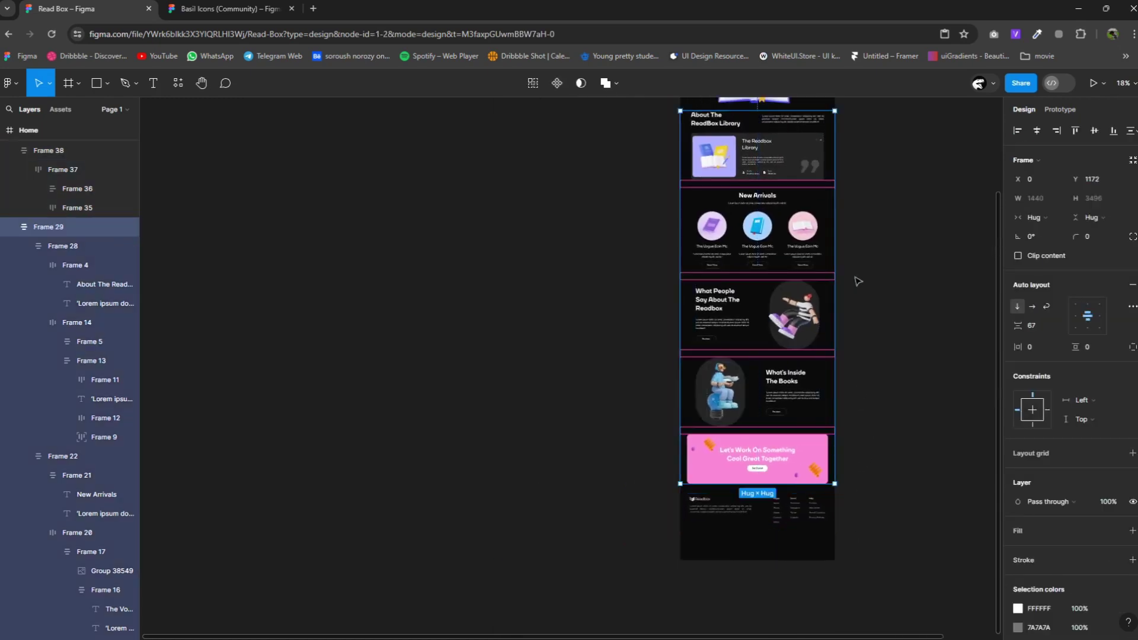
key(Escape)
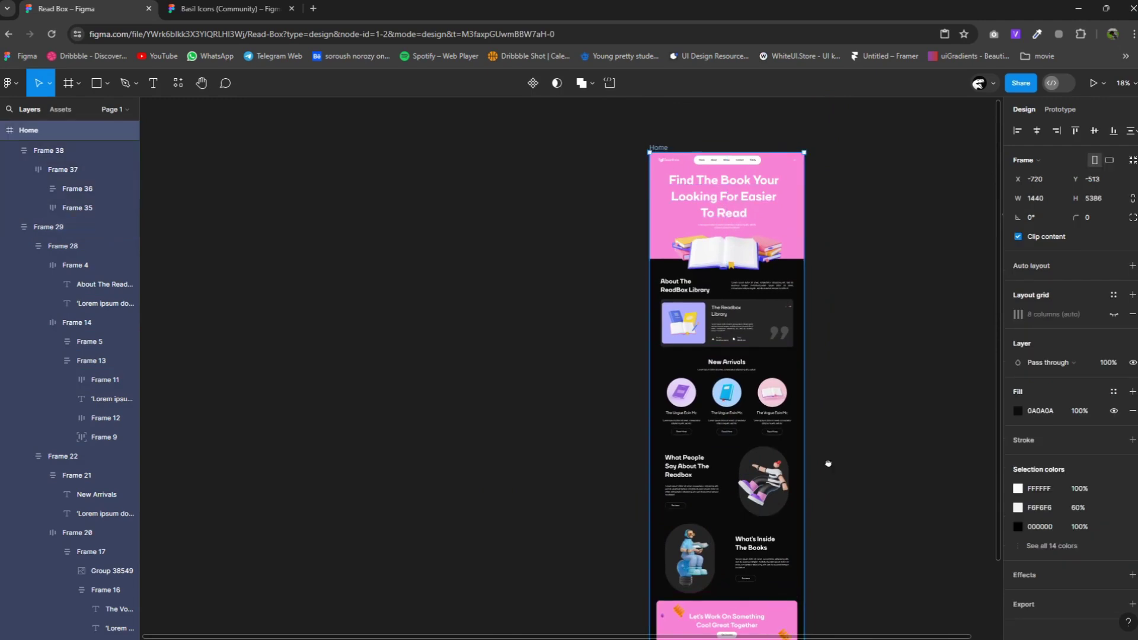
scroll(702, 591, down, 2)
drag(714, 561, 725, 529)
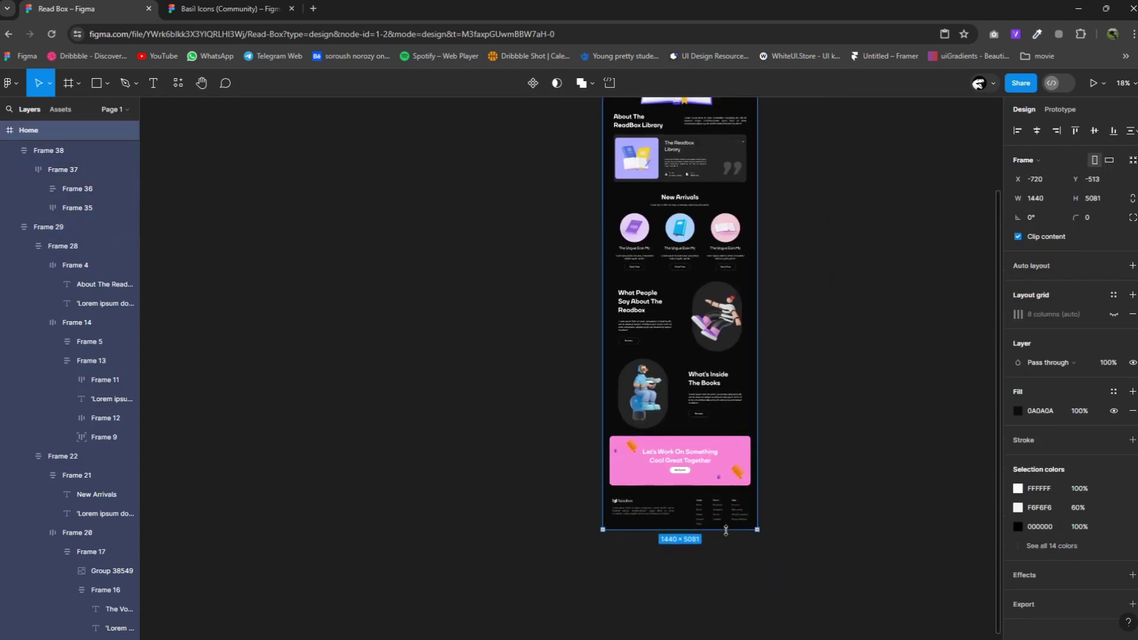
click(772, 520)
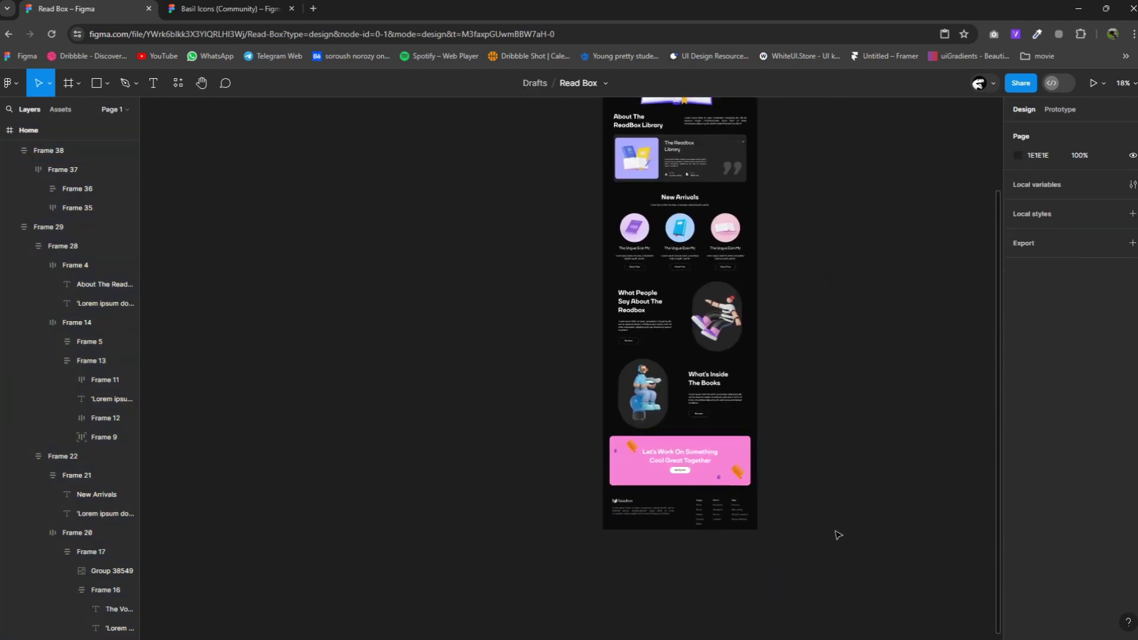
Move the Saly-18 image onto the canvas left of the Home page.
scroll(762, 535, up, 1)
scroll(760, 535, up, 3)
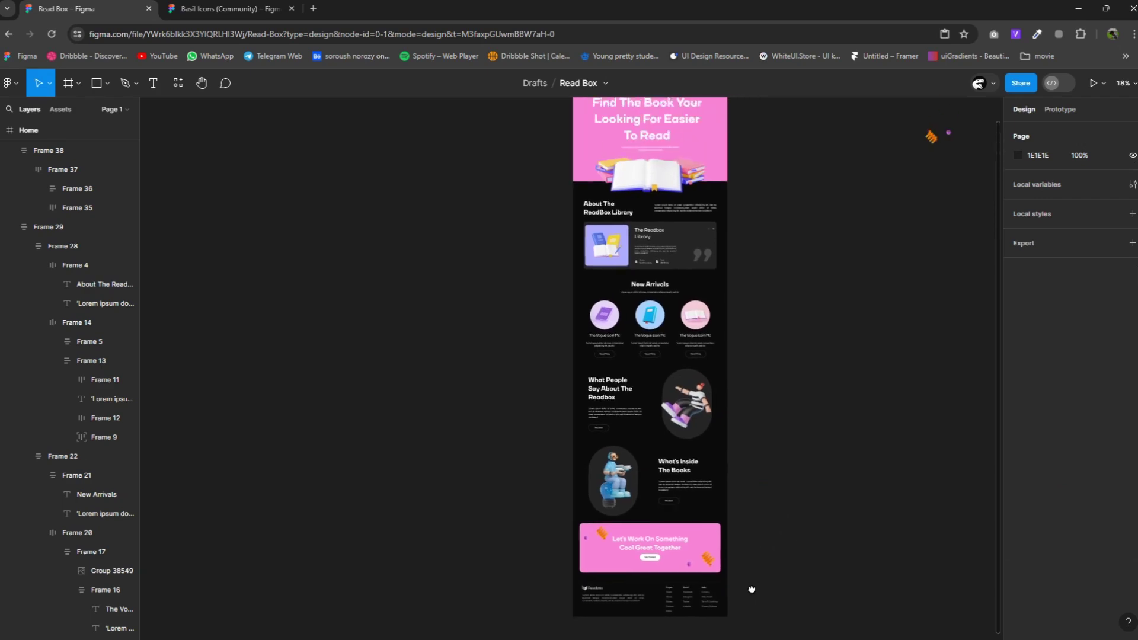
scroll(751, 589, up, 3)
click(563, 148)
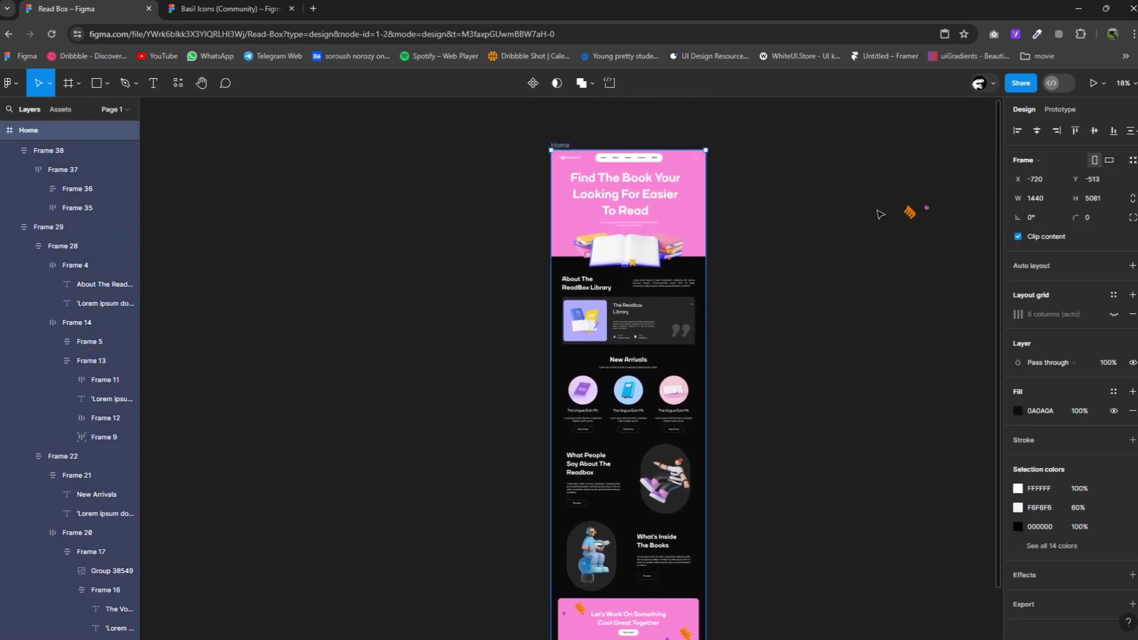
drag(927, 218, 376, 276)
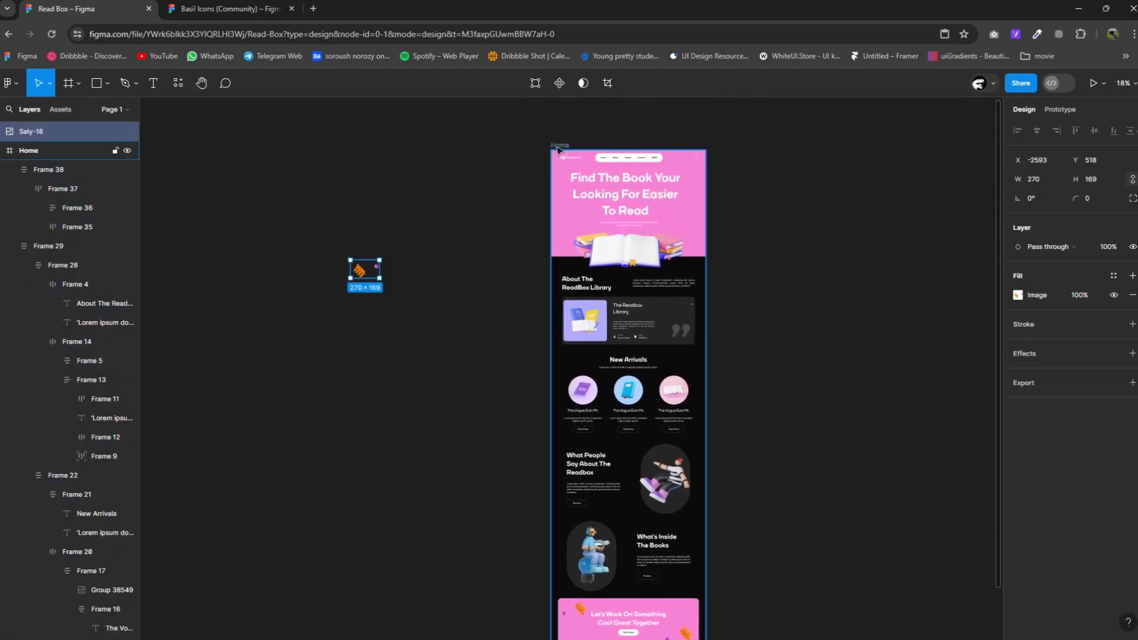
Create a new frame from the Phone preset iPhone 13 mini.
click(79, 83)
click(83, 110)
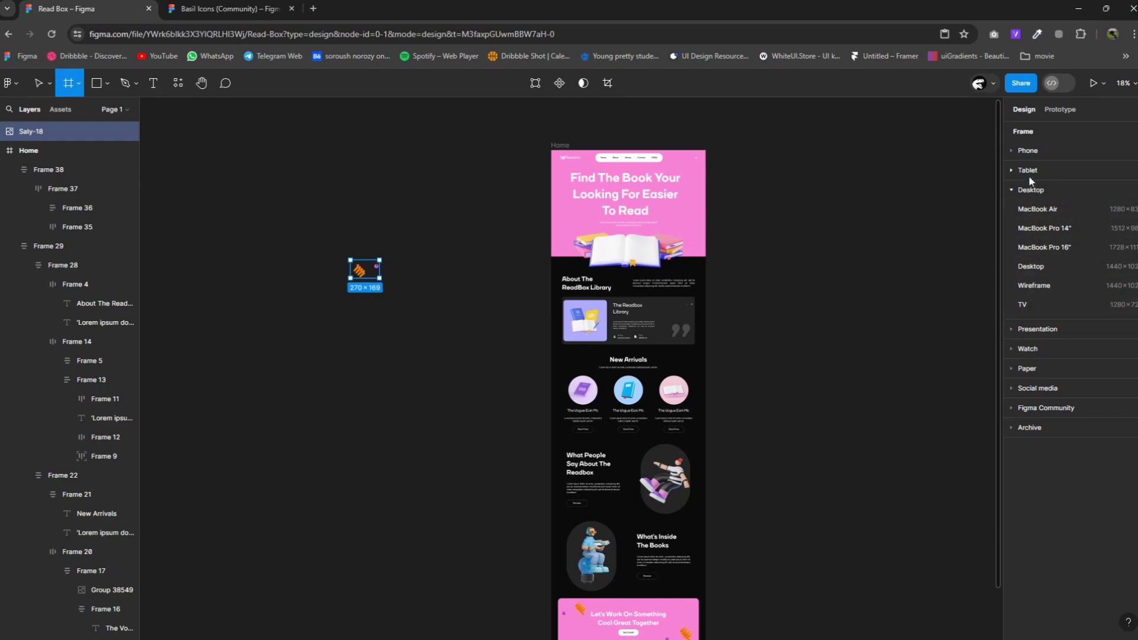
click(1029, 152)
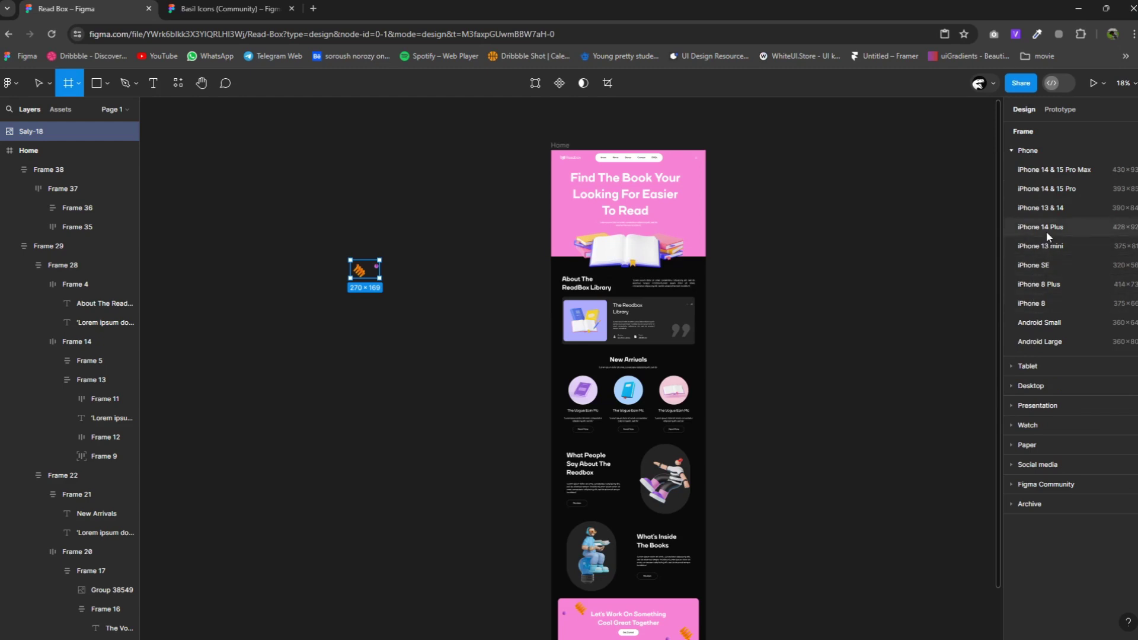
click(1044, 246)
Place the phone frame beside the Home page and stretch it to 4356 tall.
drag(722, 375, 738, 196)
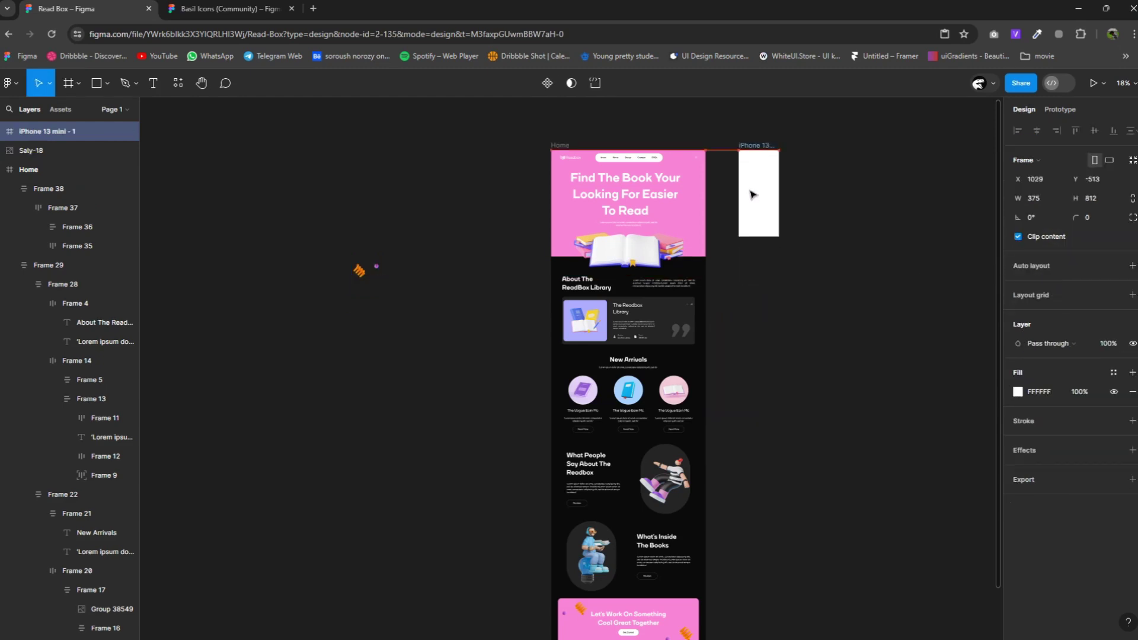
scroll(738, 199, up, 5)
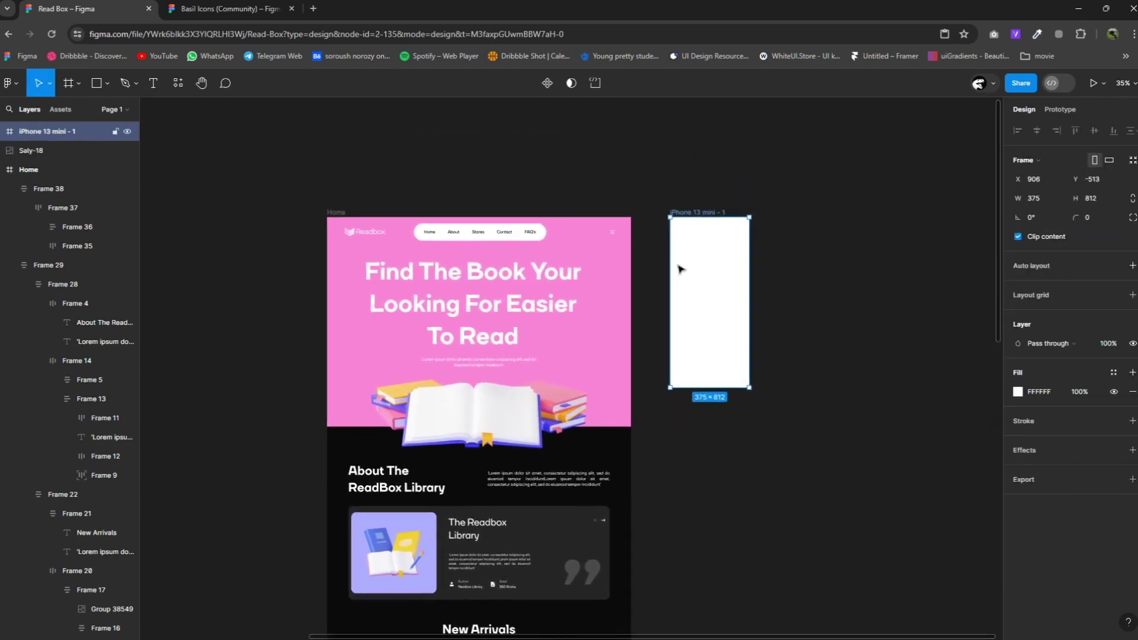
drag(706, 388, 716, 558)
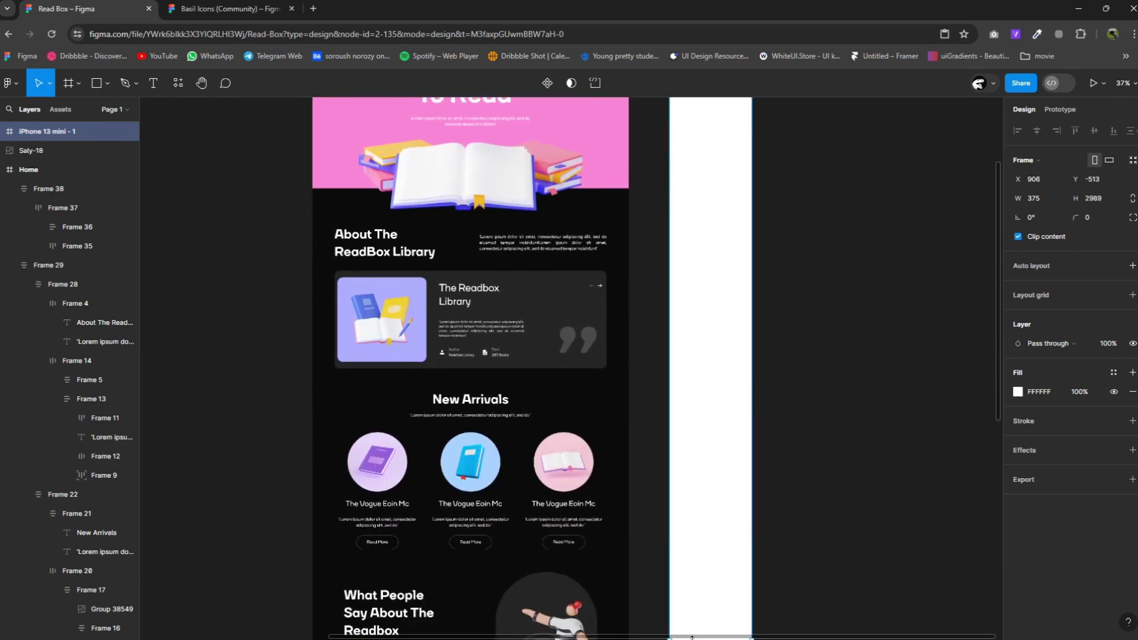
scroll(731, 361, up, 6)
scroll(709, 340, up, 4)
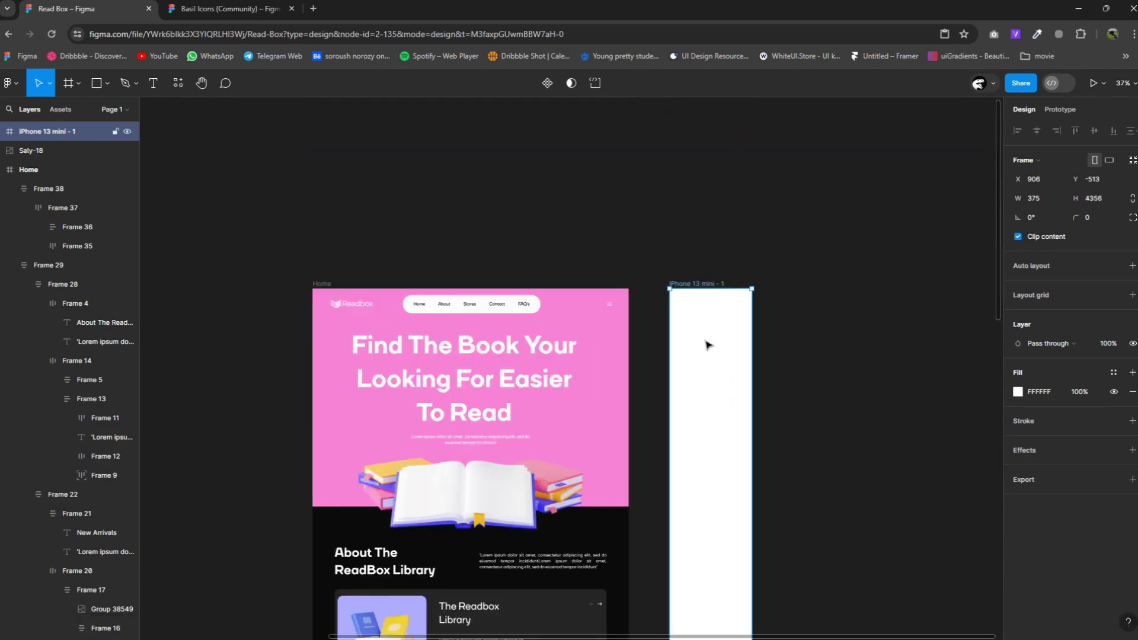
scroll(730, 321, up, 1)
Fill the phone frame with the page's dark 0A0A0A background colour using the eyedropper.
click(1018, 392)
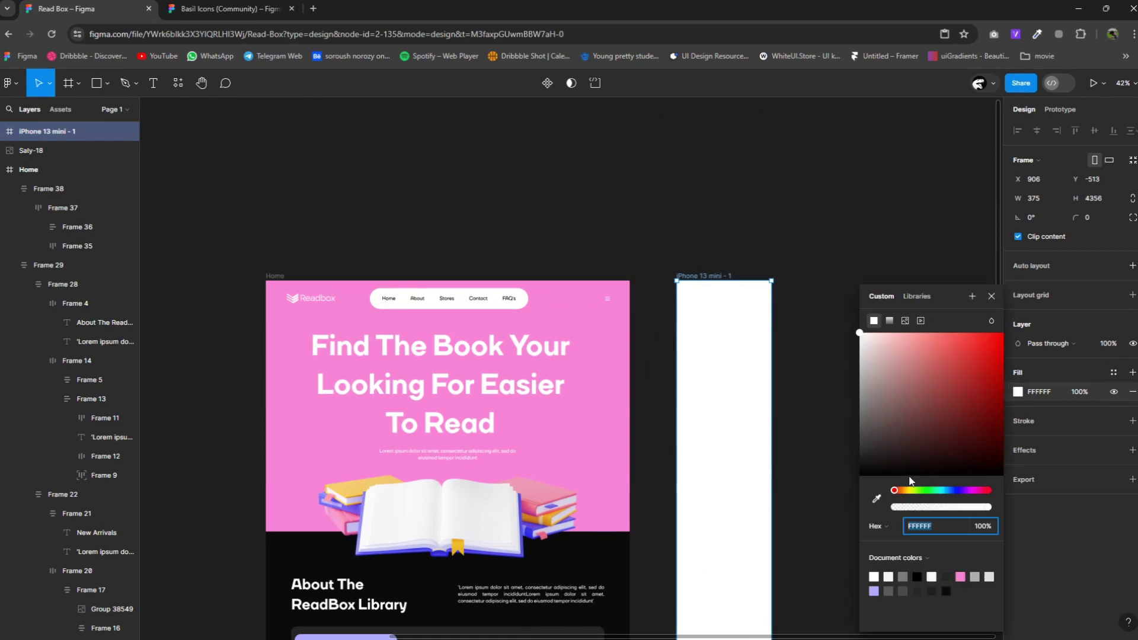
click(879, 499)
click(636, 538)
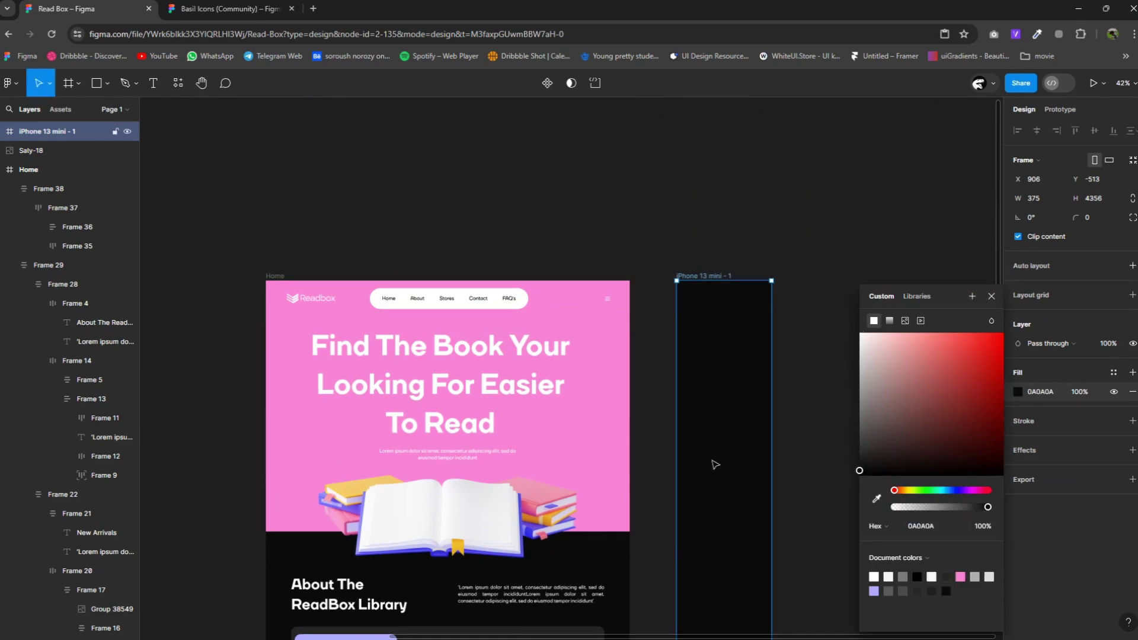
click(705, 237)
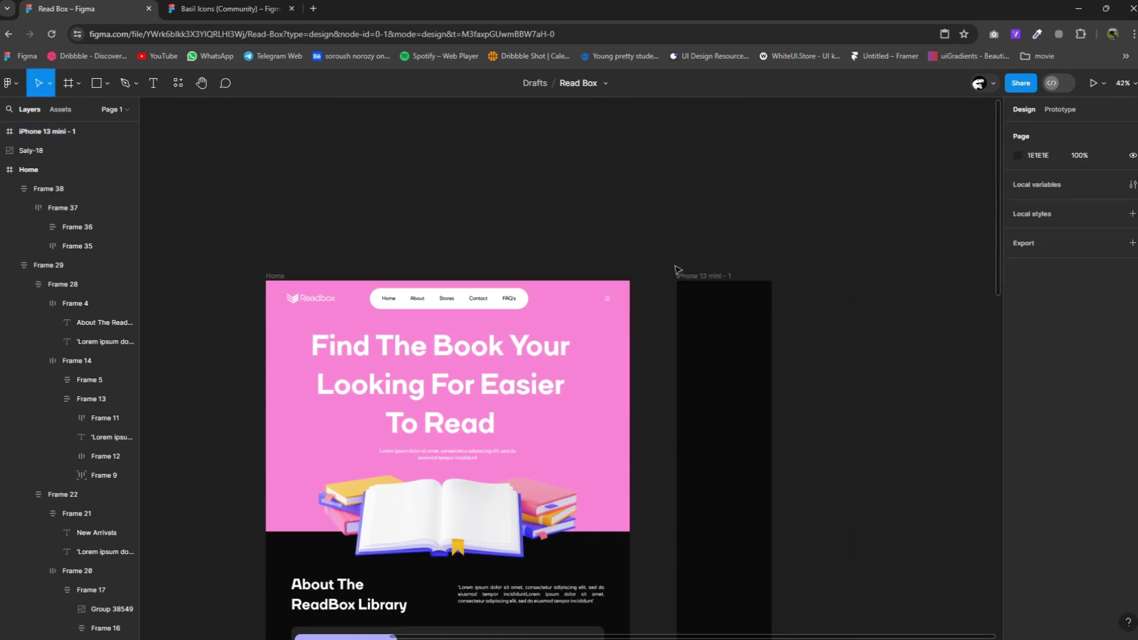
Copy the Readbox logo from the navbar to the phone frame's top left and scale it.
scroll(657, 301, up, 3)
click(164, 305)
double_click(164, 305)
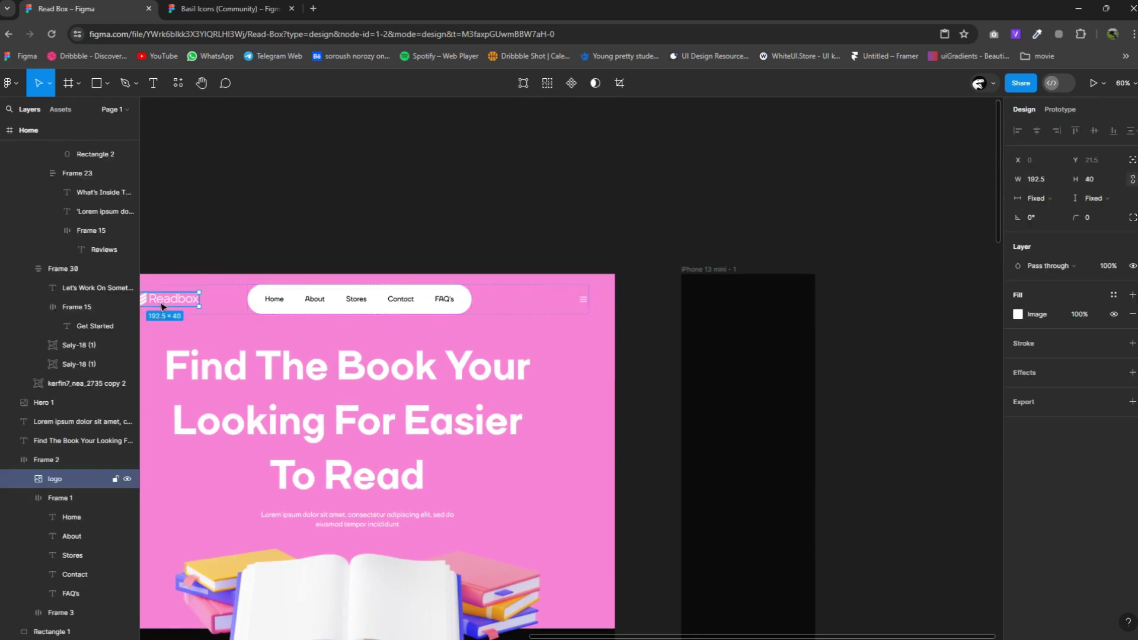
mouse_move(164, 305)
mouse_down()
mouse_move(730, 305)
mouse_move(755, 303)
mouse_move(752, 291)
mouse_up()
key(k)
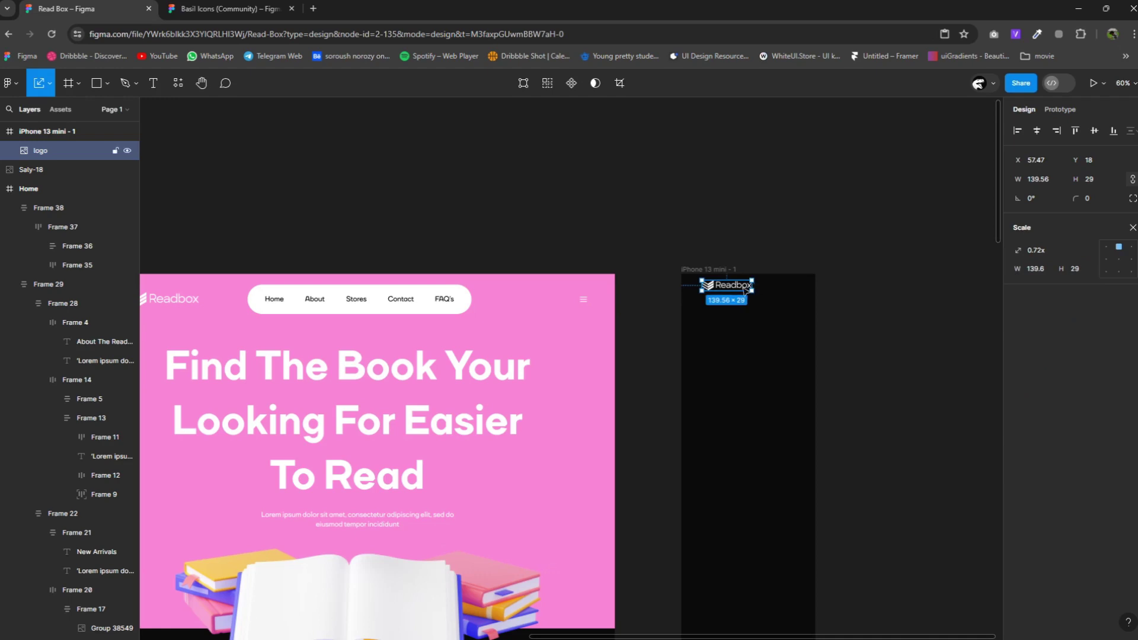
Copy the menu icon to the phone's top right and add a layout grid.
click(583, 302)
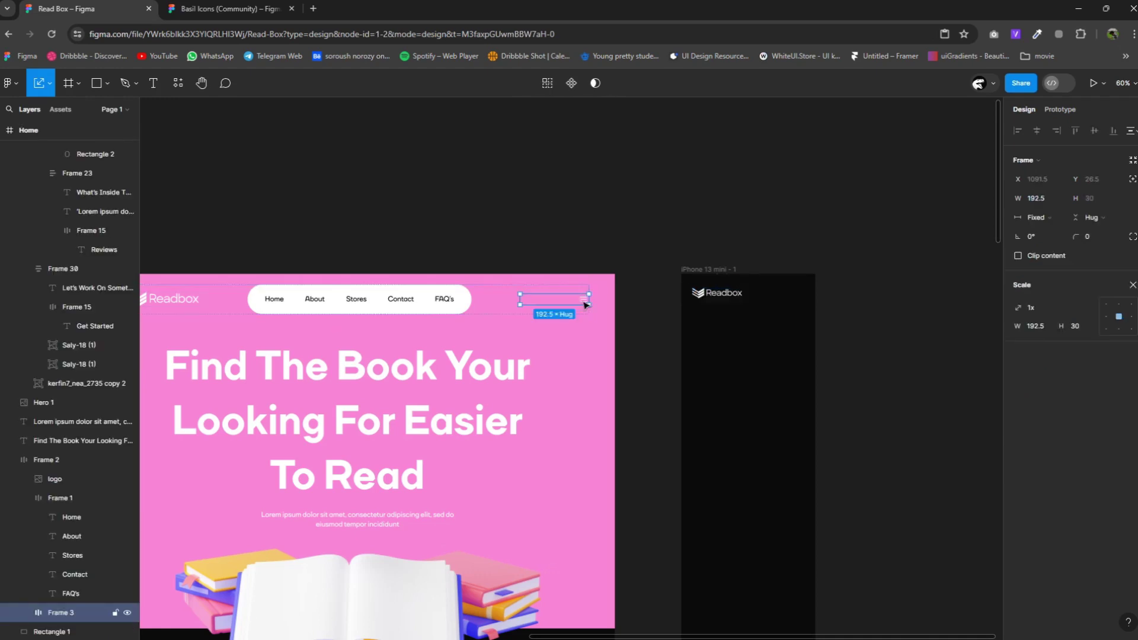
drag(585, 305, 798, 298)
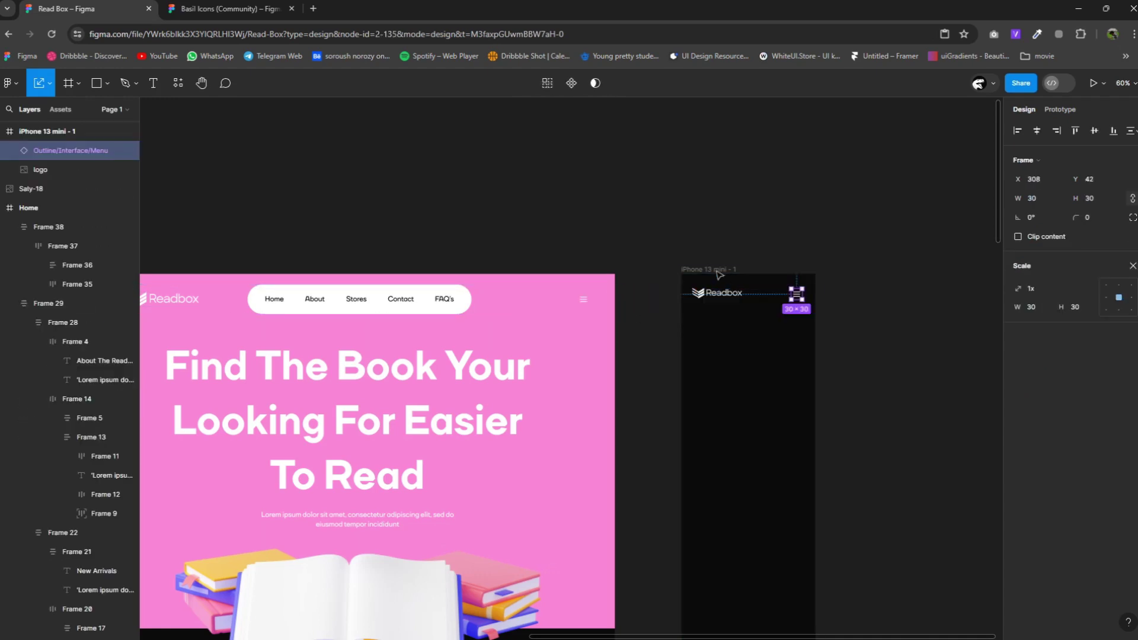
key(Escape)
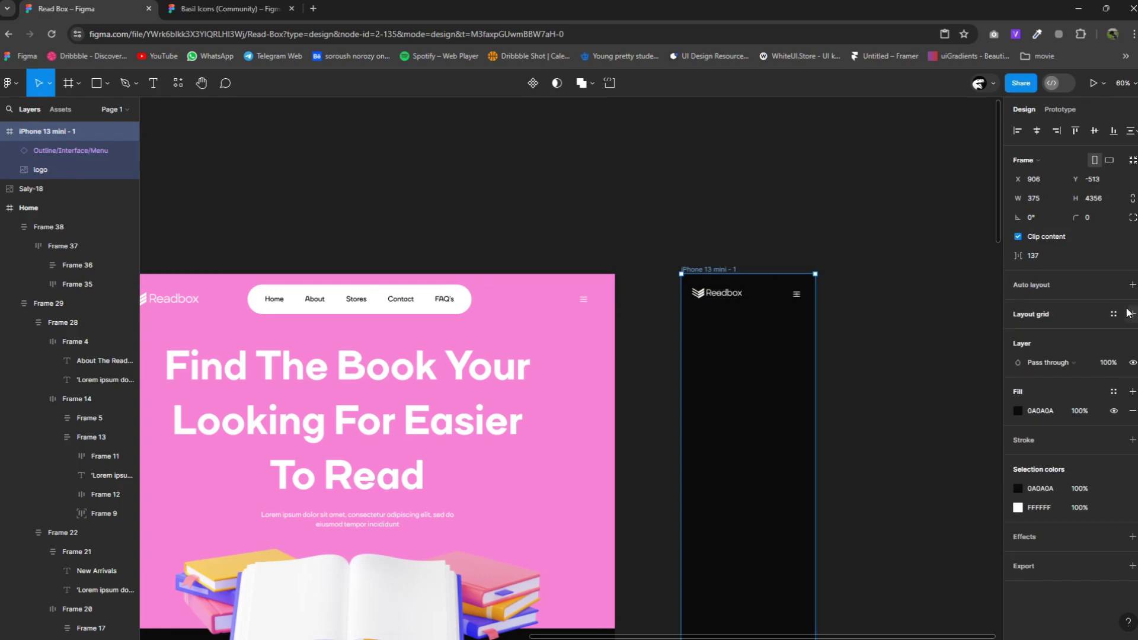
click(1131, 314)
Change the phone frame's layout grid to a column grid.
click(1018, 334)
click(887, 339)
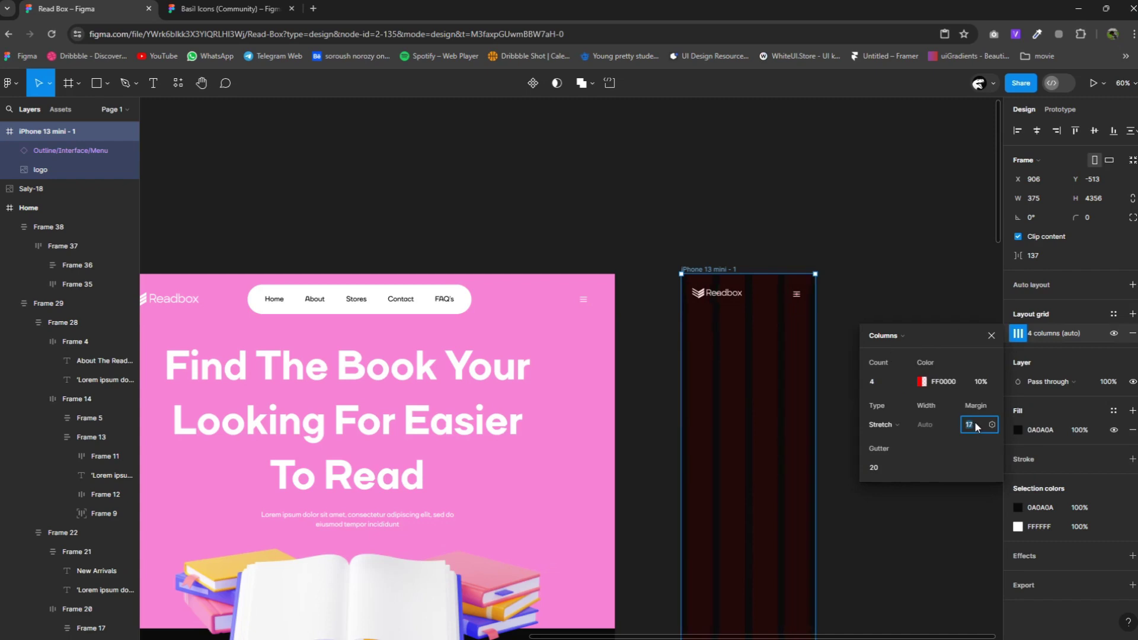
click(991, 335)
scroll(719, 294, up, 2)
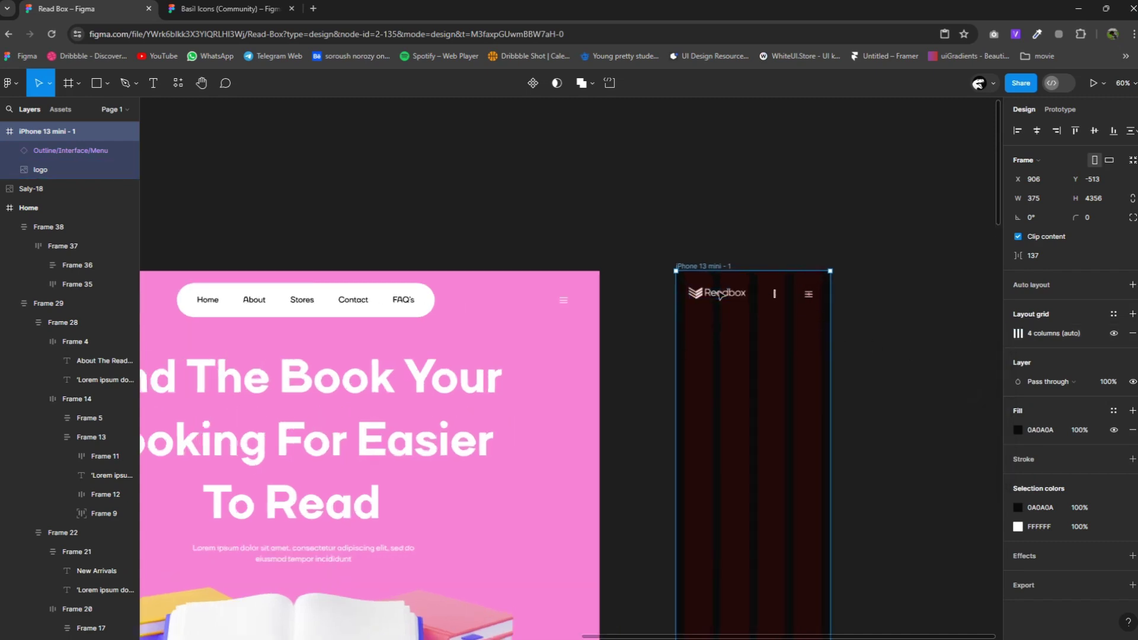
scroll(719, 295, up, 5)
Try wrapping the menu icon alone in an auto-layout frame, then undo it.
click(678, 295)
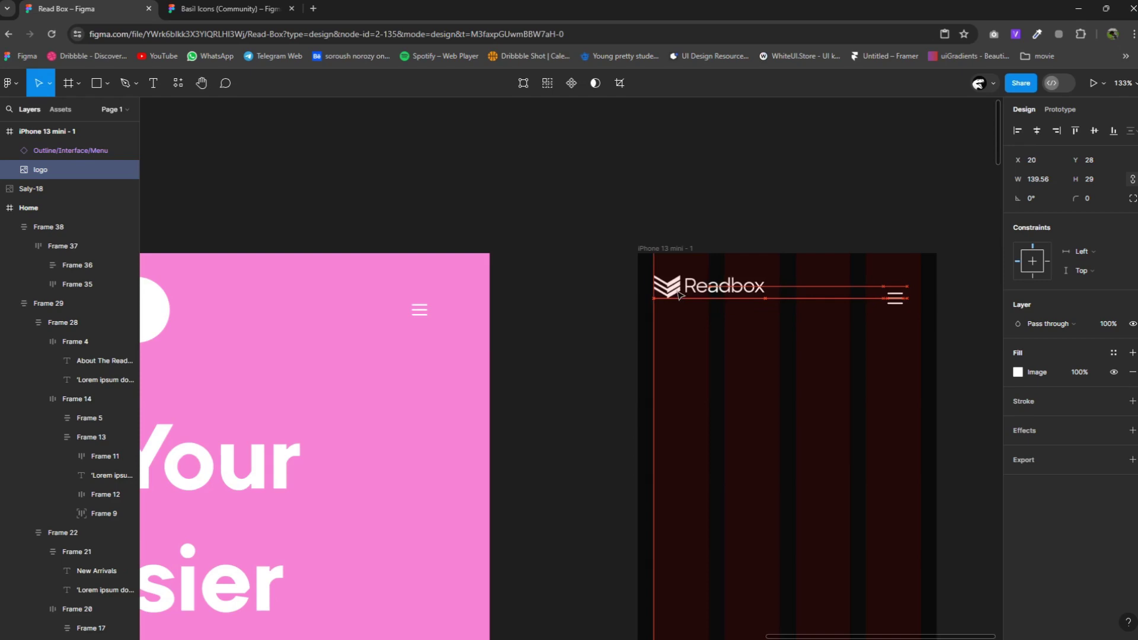
click(894, 296)
right_click(895, 292)
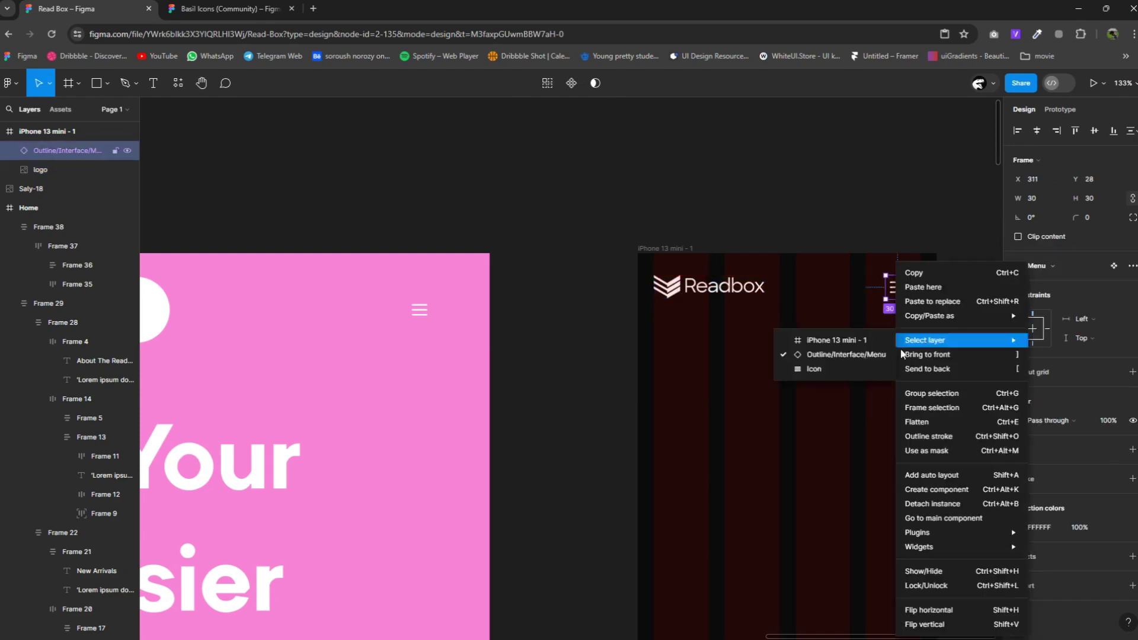
click(931, 408)
click(1130, 268)
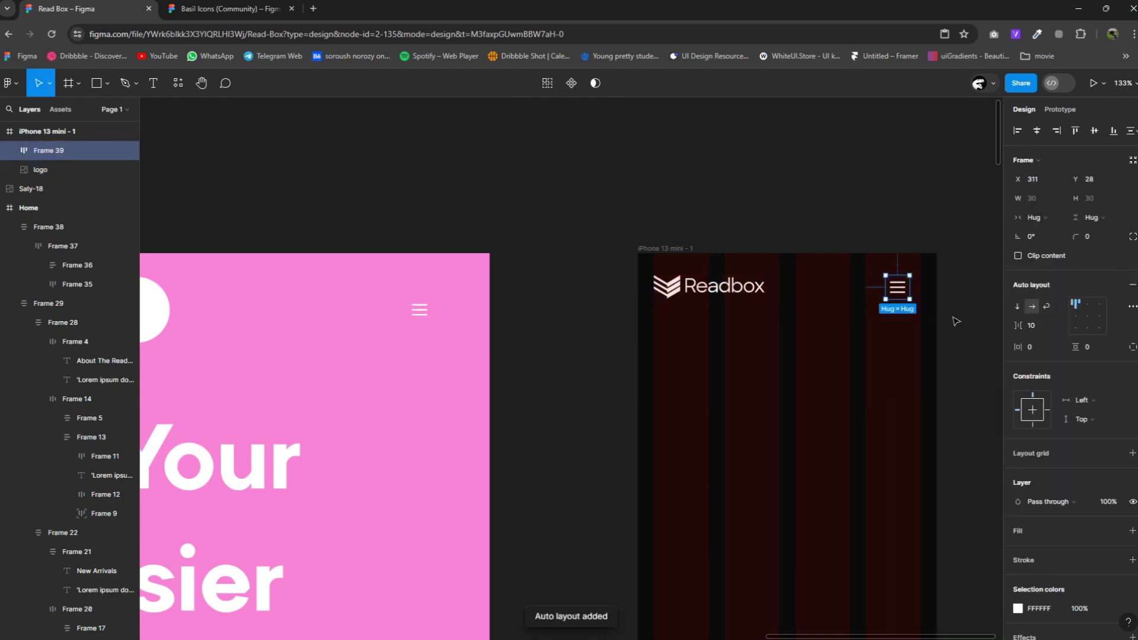
key(ctrl+z)
key(ctrl+z)
Frame logo and menu icon in a centred, space-between auto-layout row 334 wide.
drag(960, 318, 730, 298)
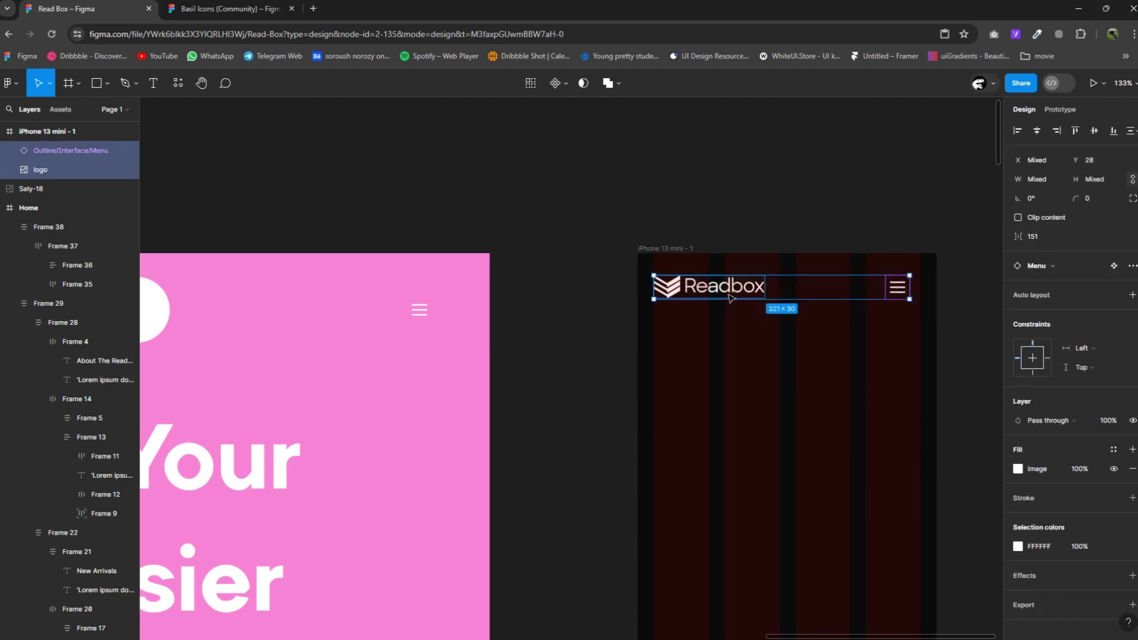
right_click(721, 276)
click(764, 423)
click(1129, 286)
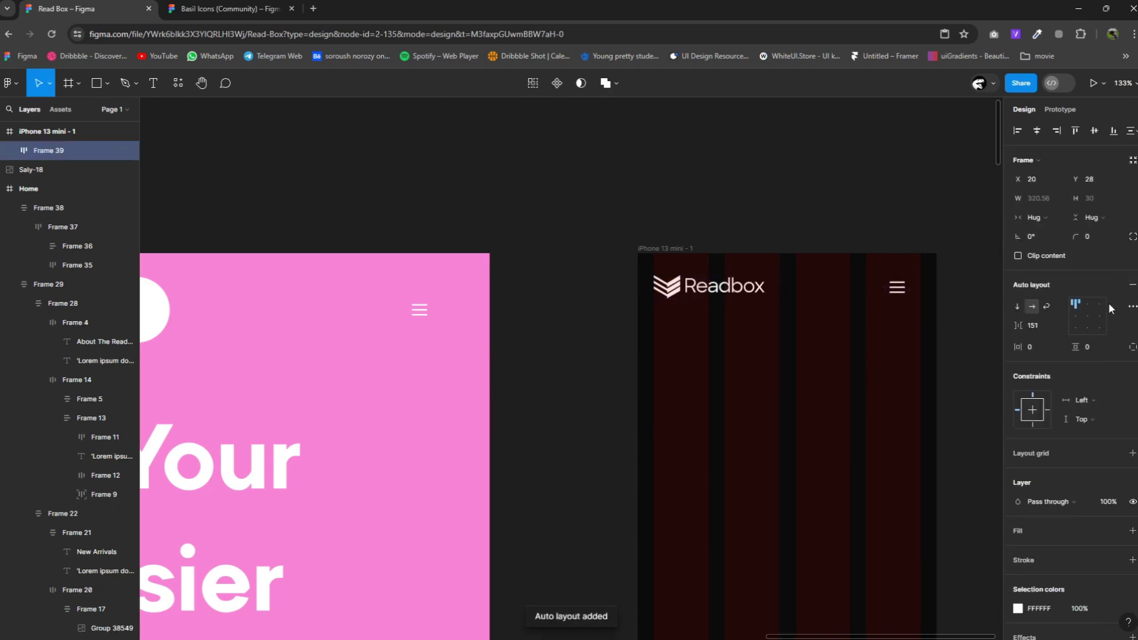
click(1088, 316)
click(1058, 325)
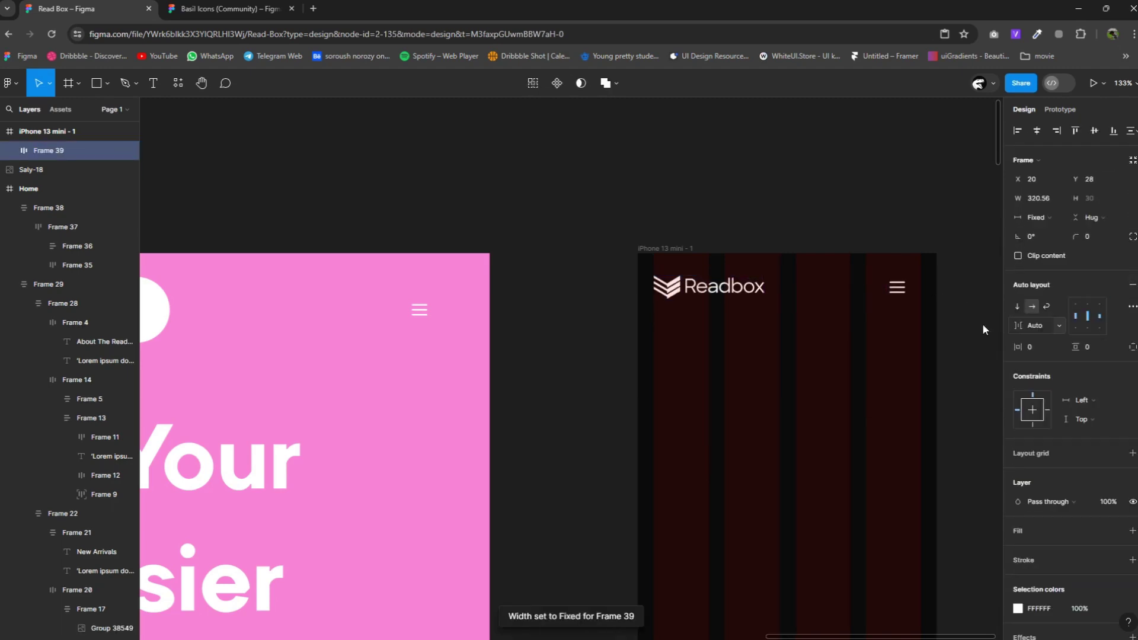
drag(907, 296, 923, 293)
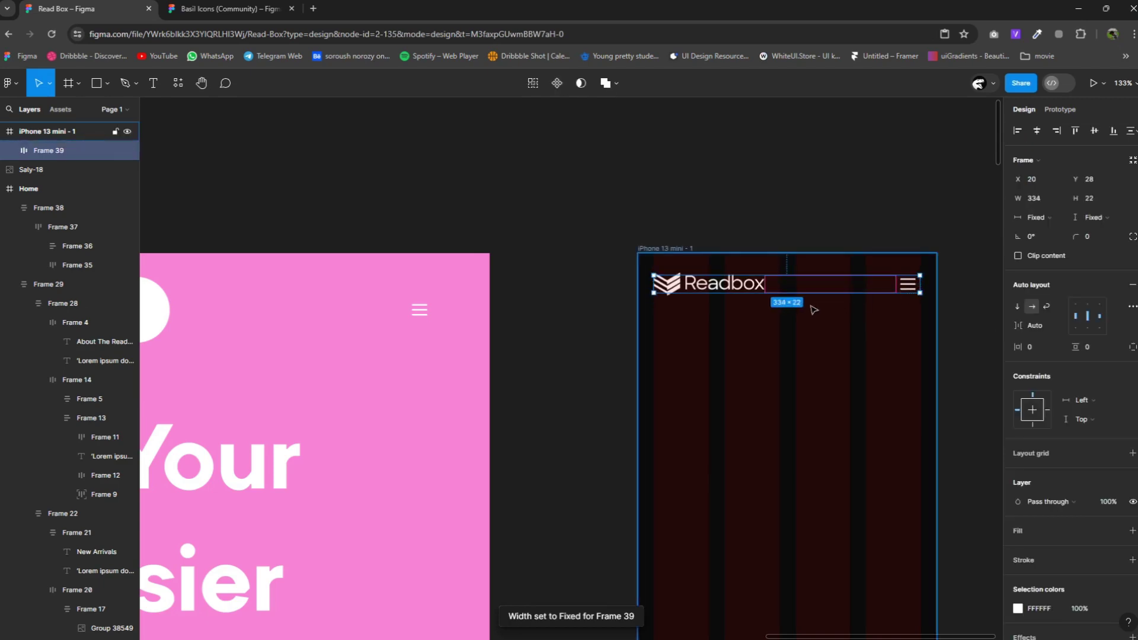
Select the pink hero background on the desktop page.
ctrl+scroll(787, 279, down, 2)
ctrl+scroll(789, 260, down, 10)
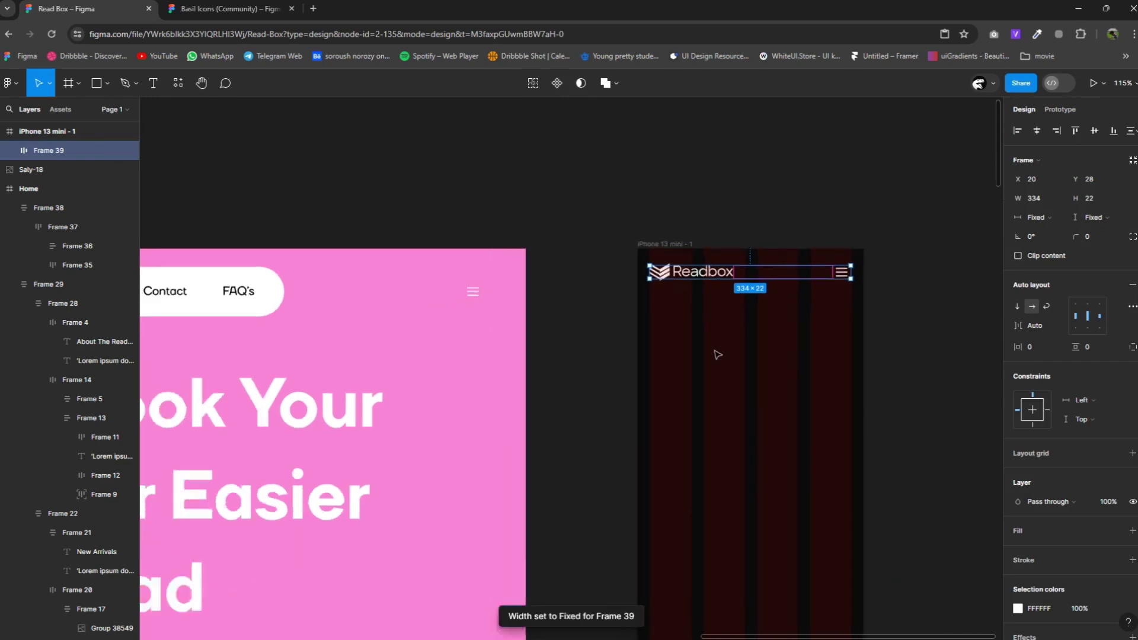
click(596, 419)
Copy the pink hero background into the phone, narrow it, and send it behind the header.
drag(584, 428, 680, 437)
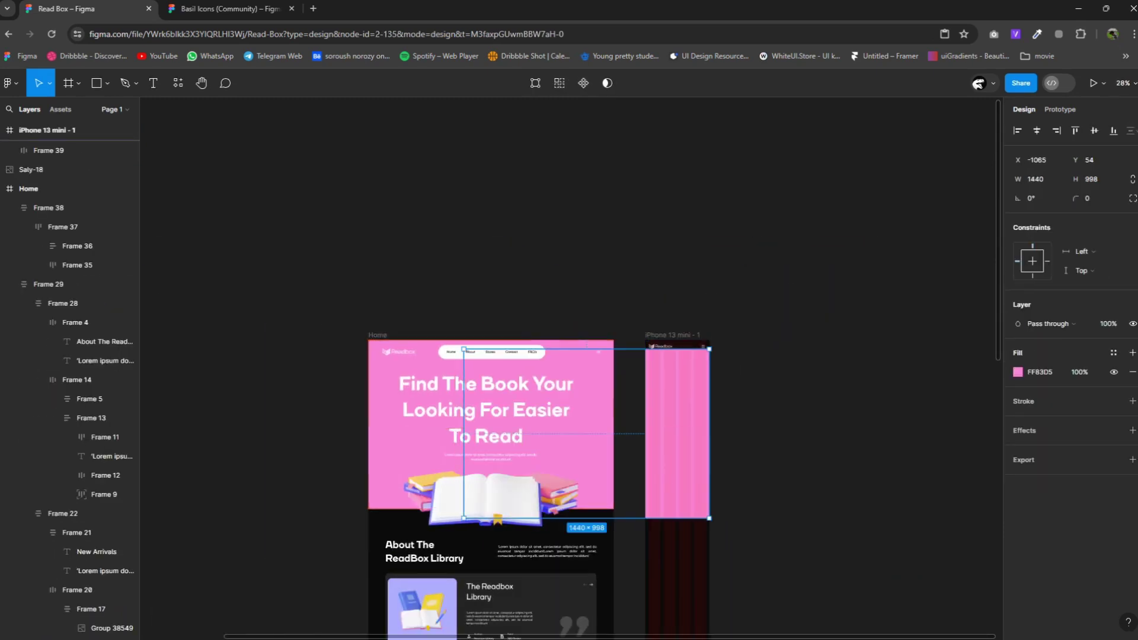
drag(463, 433, 644, 434)
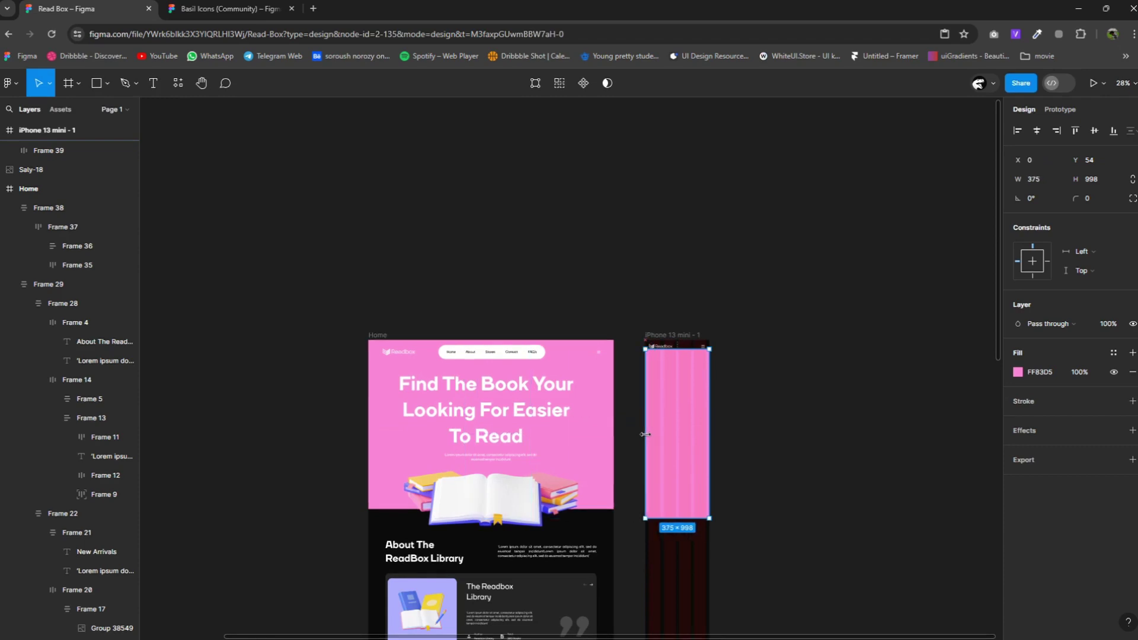
ctrl+scroll(668, 422, up, 3)
ctrl+scroll(680, 401, up, 2)
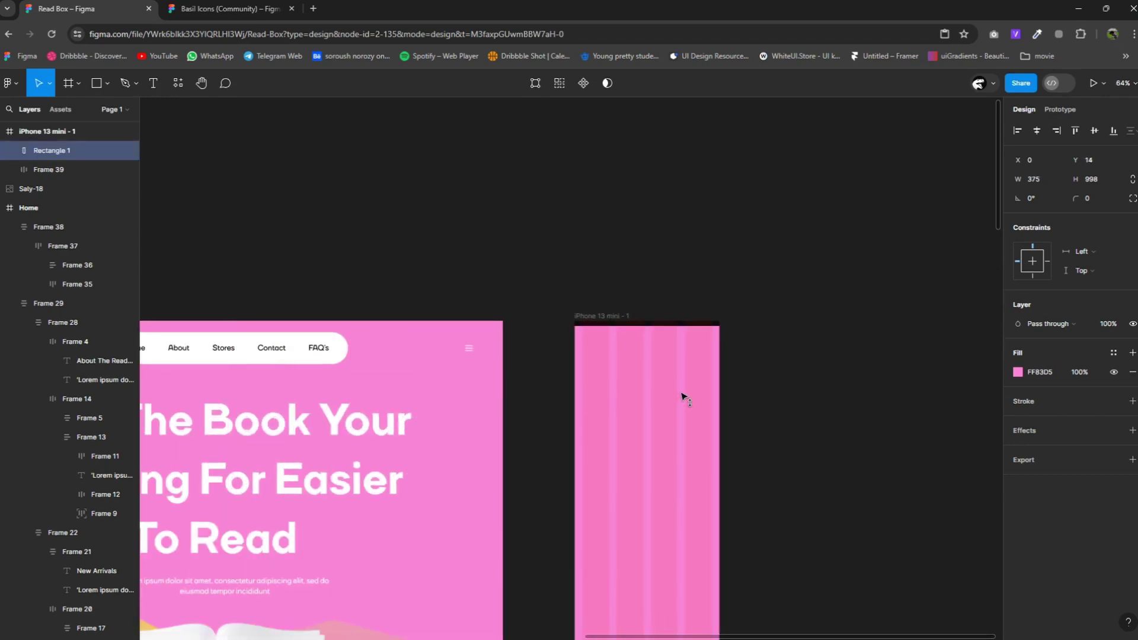
right_click(681, 394)
click(699, 398)
ctrl+scroll(706, 432, down, 2)
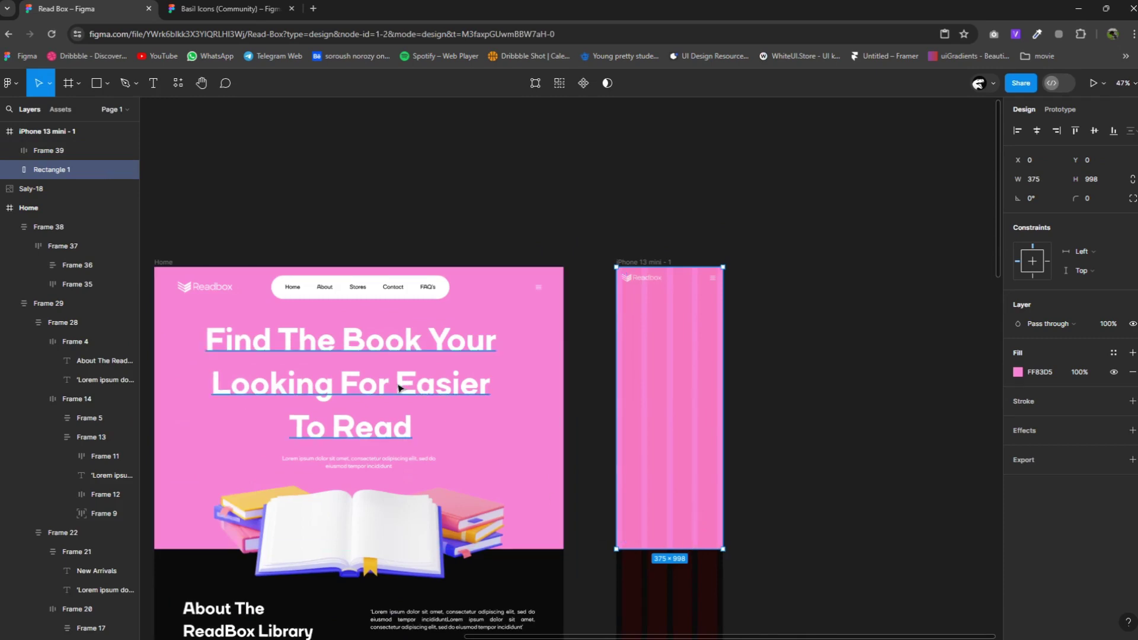
Copy the hero heading into the phone at font size 38, centred below the header.
mouse_move(352, 371)
mouse_down()
mouse_move(711, 357)
mouse_move(648, 360)
mouse_up()
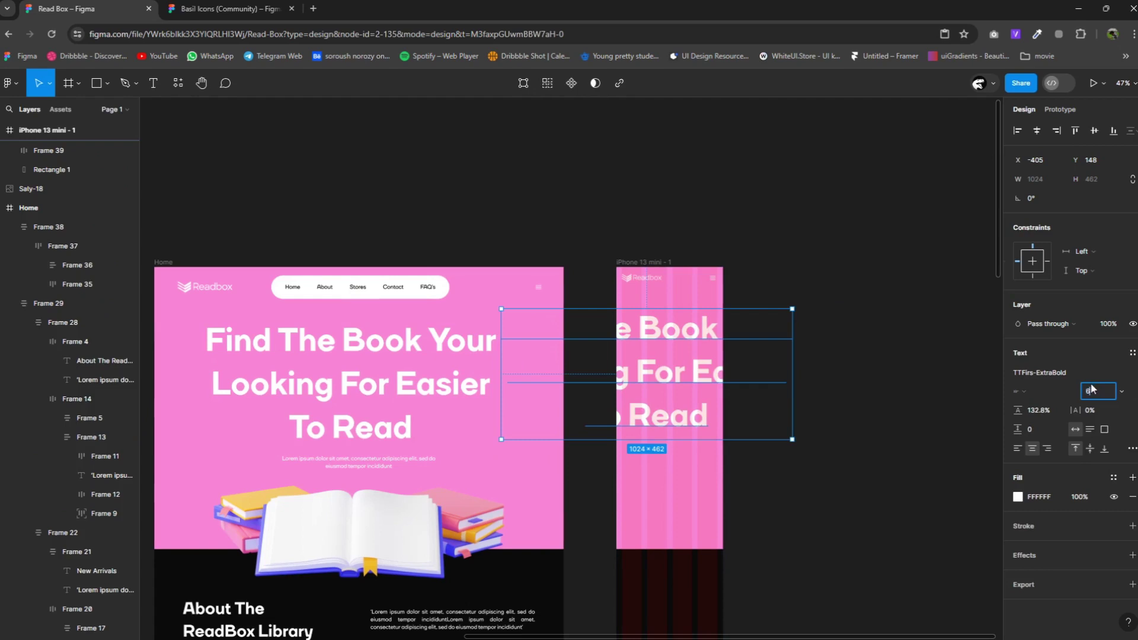
key(Return)
ctrl+scroll(718, 348, up, 4)
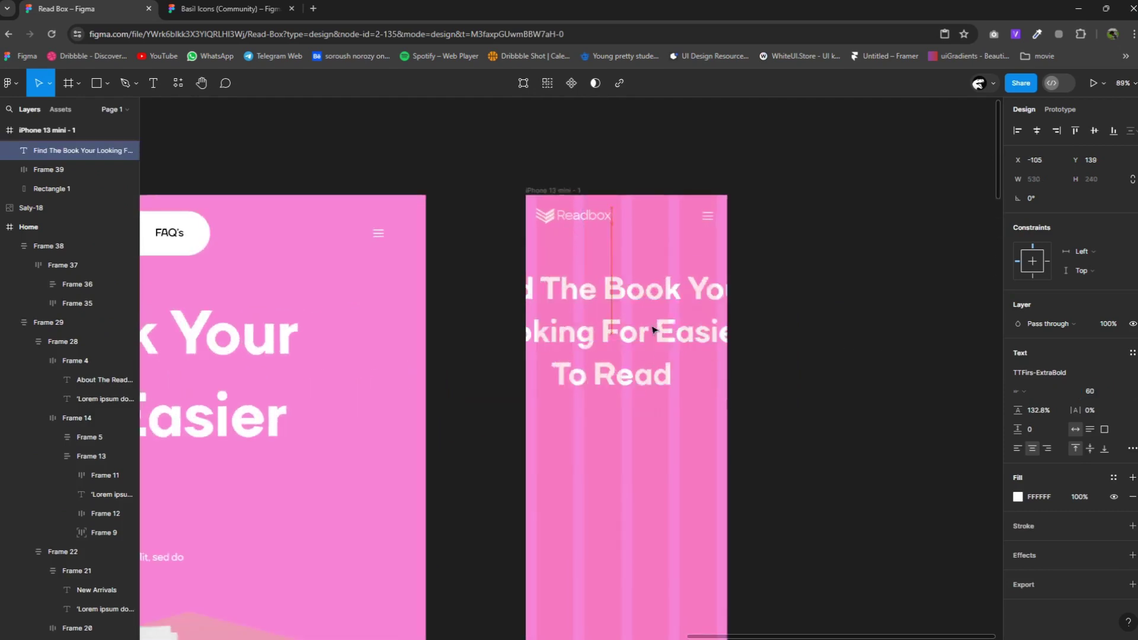
drag(652, 329, 651, 330)
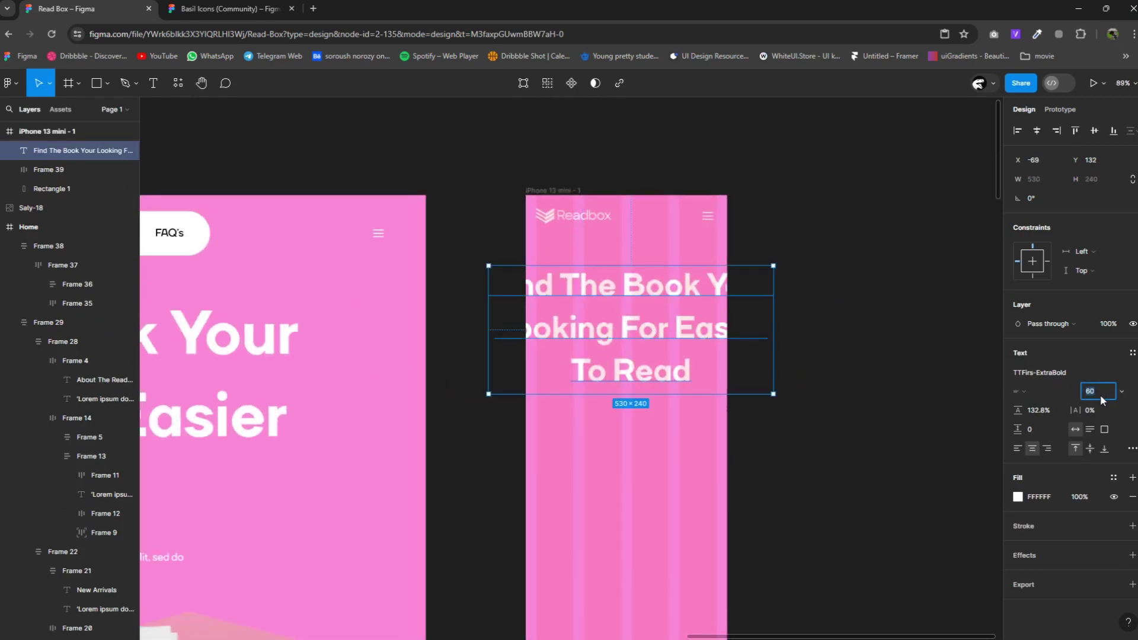
text(30)
key(Return)
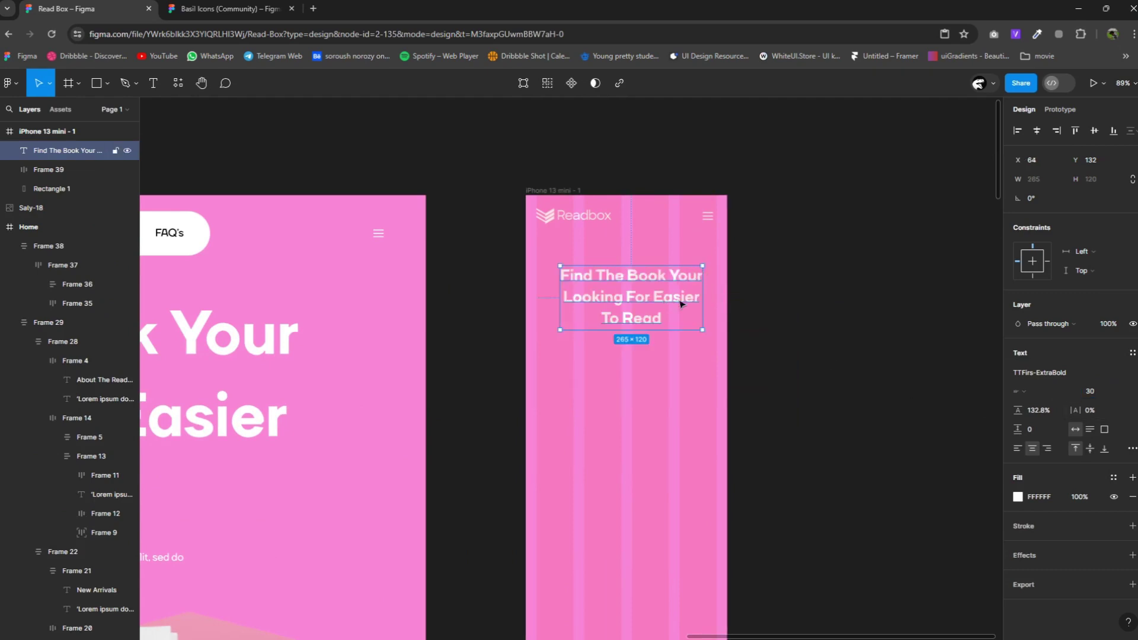
text(38)
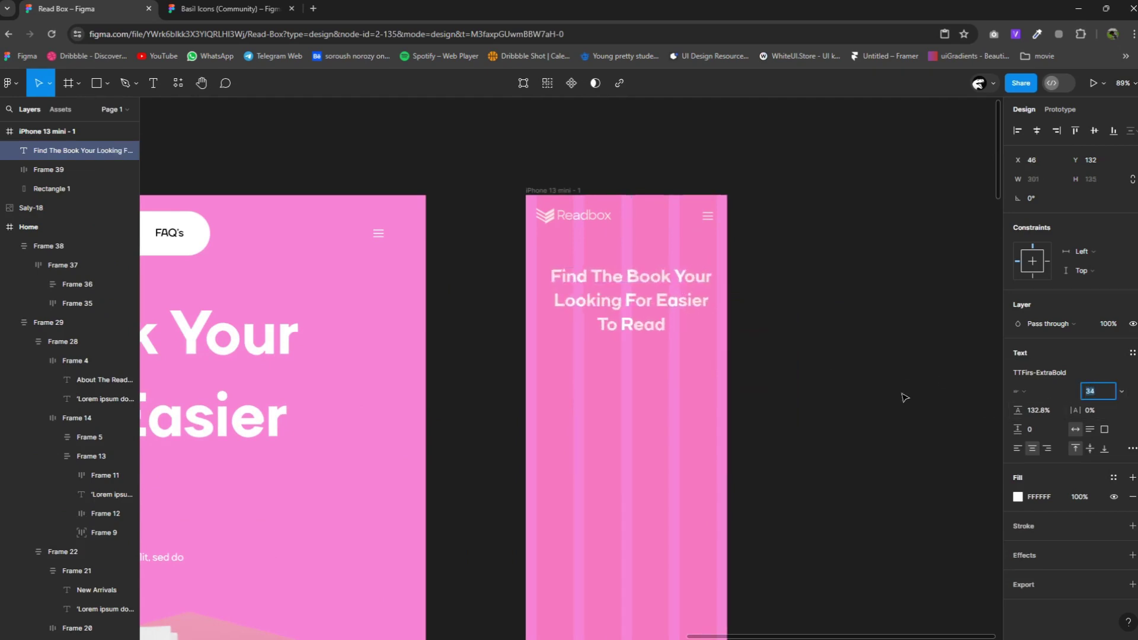
key(Return)
drag(637, 292, 698, 285)
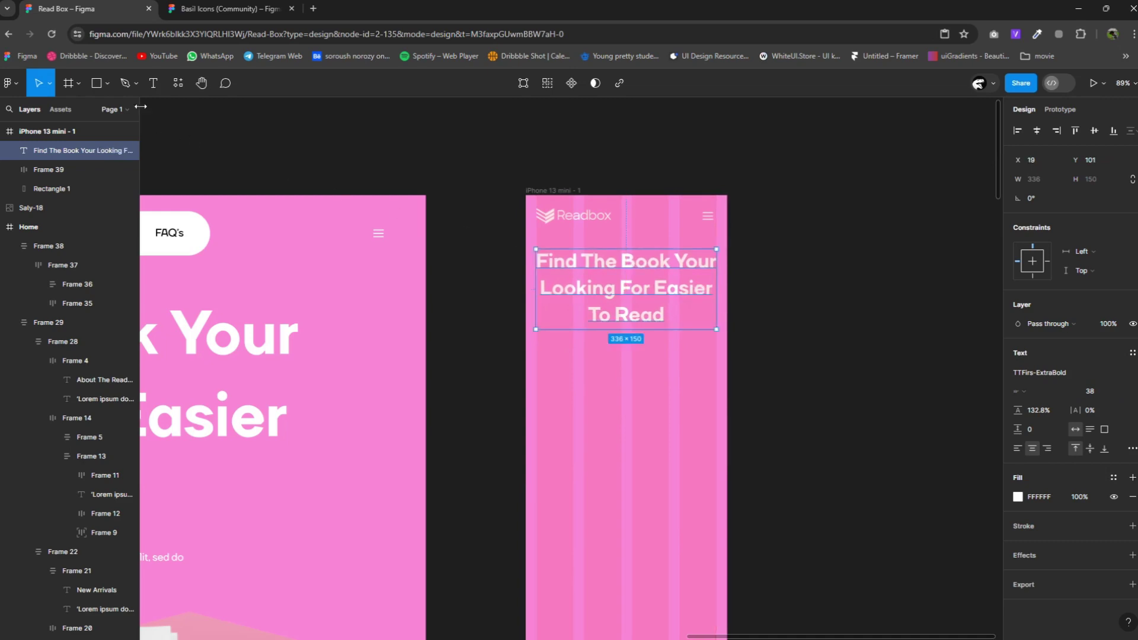
Draw a 334-wide light grey D1D1D1 divider line under the phone header.
click(102, 87)
click(107, 84)
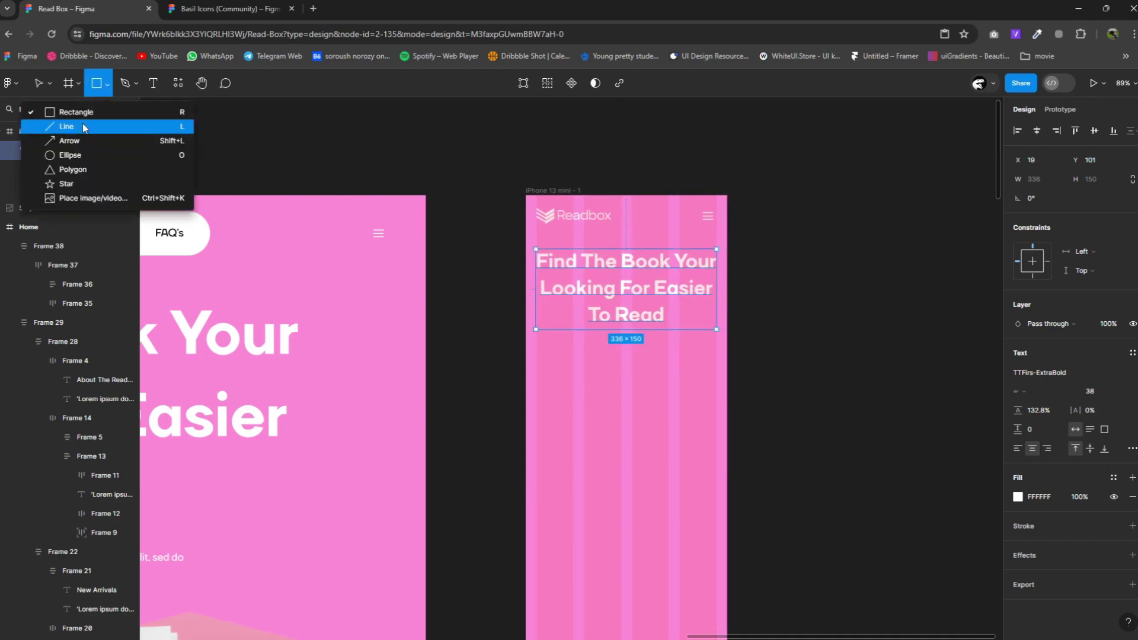
click(89, 126)
drag(537, 234, 546, 234)
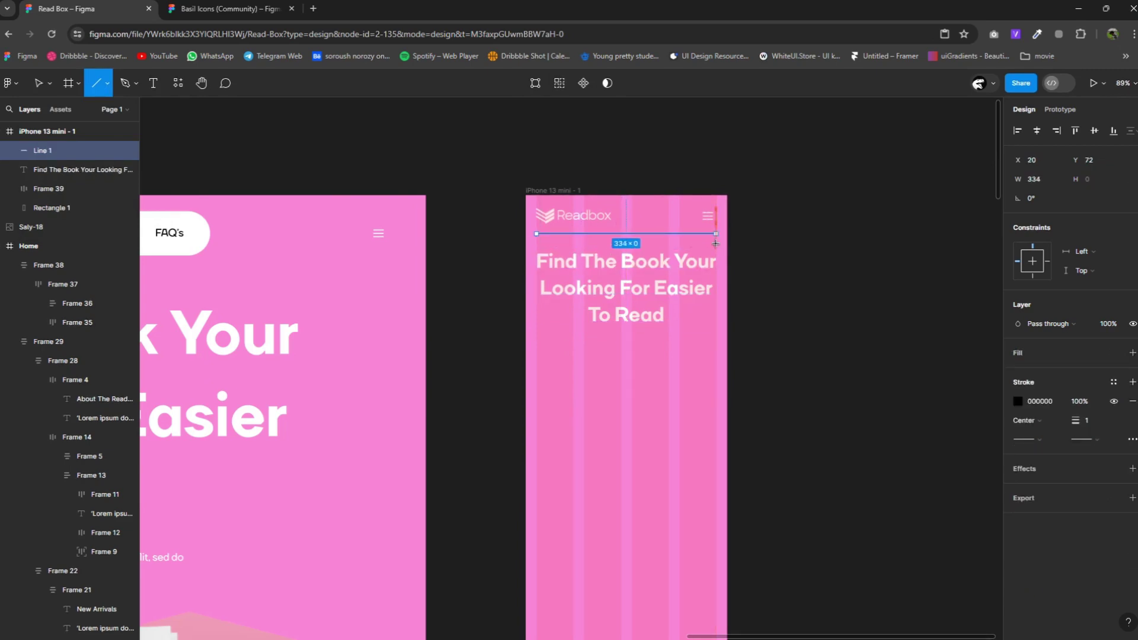
drag(715, 243, 715, 243)
click(1018, 403)
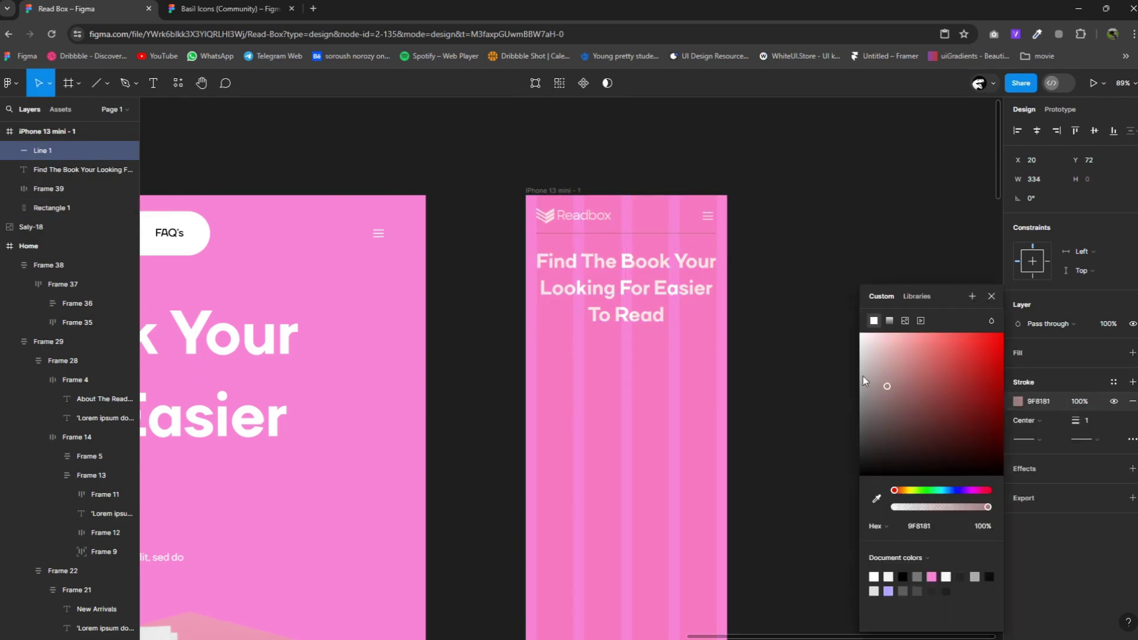
click(835, 355)
click(621, 288)
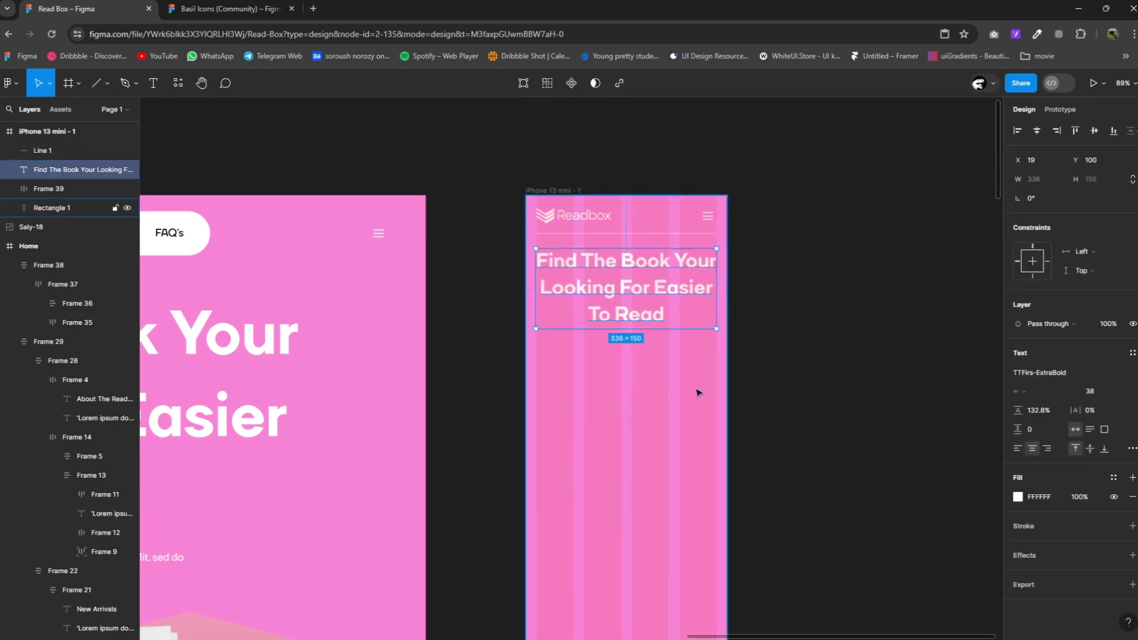
ctrl+scroll(734, 391, down, 3)
Copy the Lorem ipsum subtitle into the phone and append a second copy of its sentence.
click(357, 506)
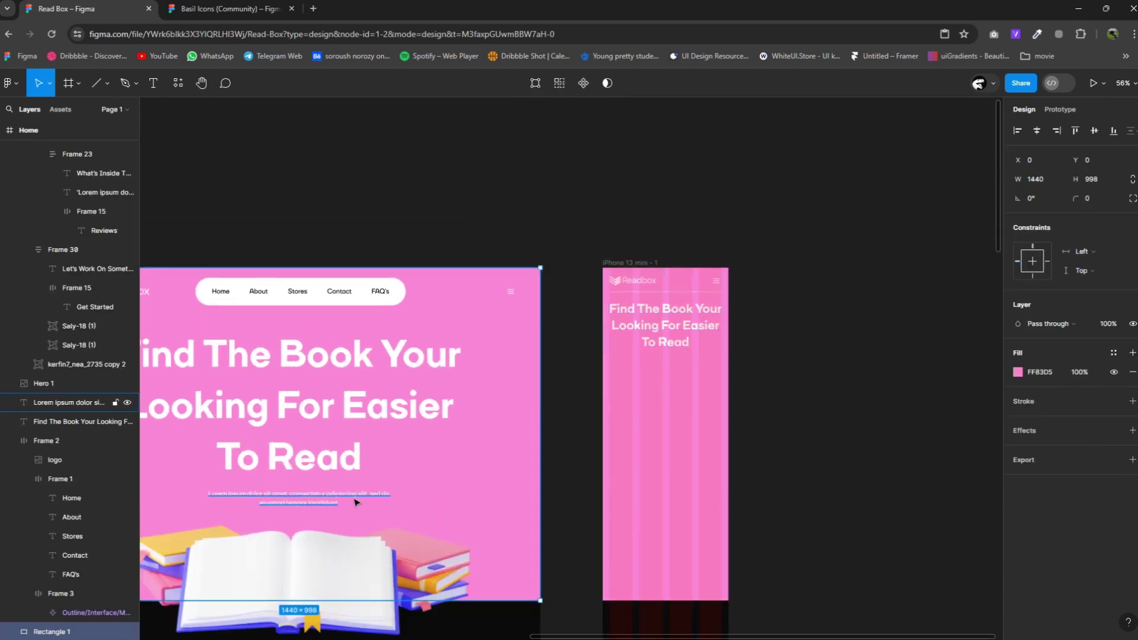
click(355, 502)
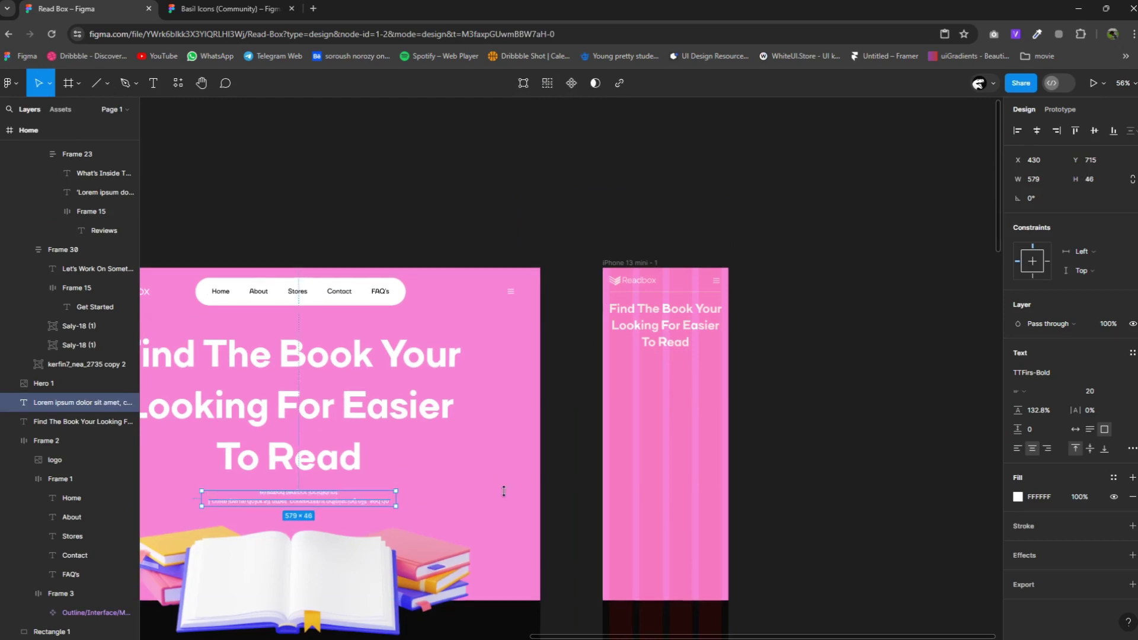
alt+drag(332, 499, 685, 365)
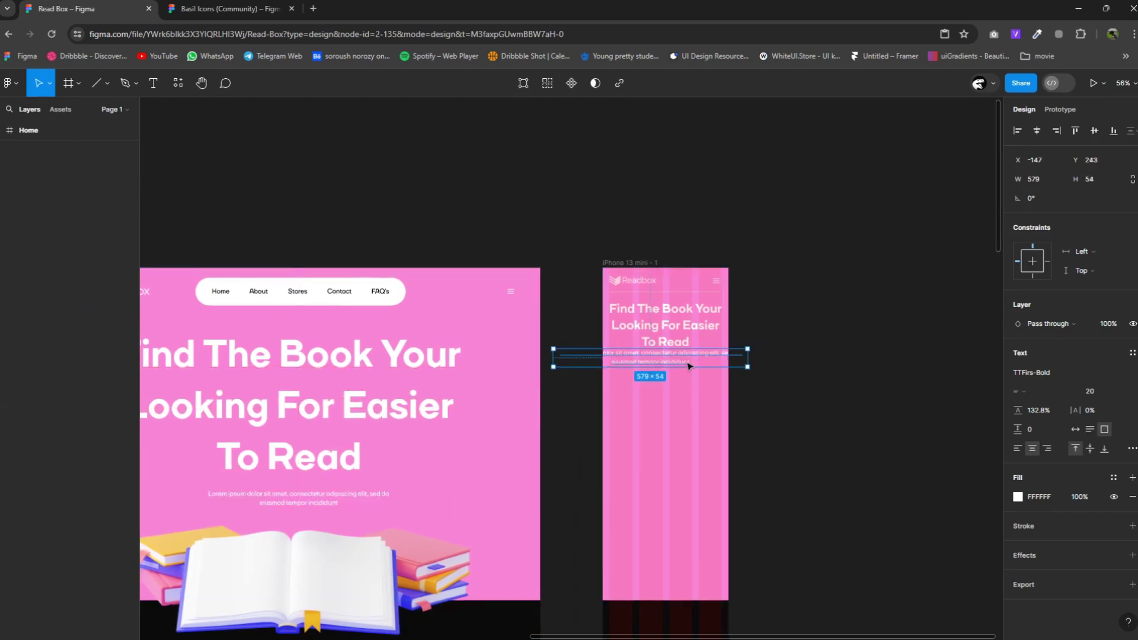
ctrl+scroll(686, 364, up, 5)
double_click(686, 359)
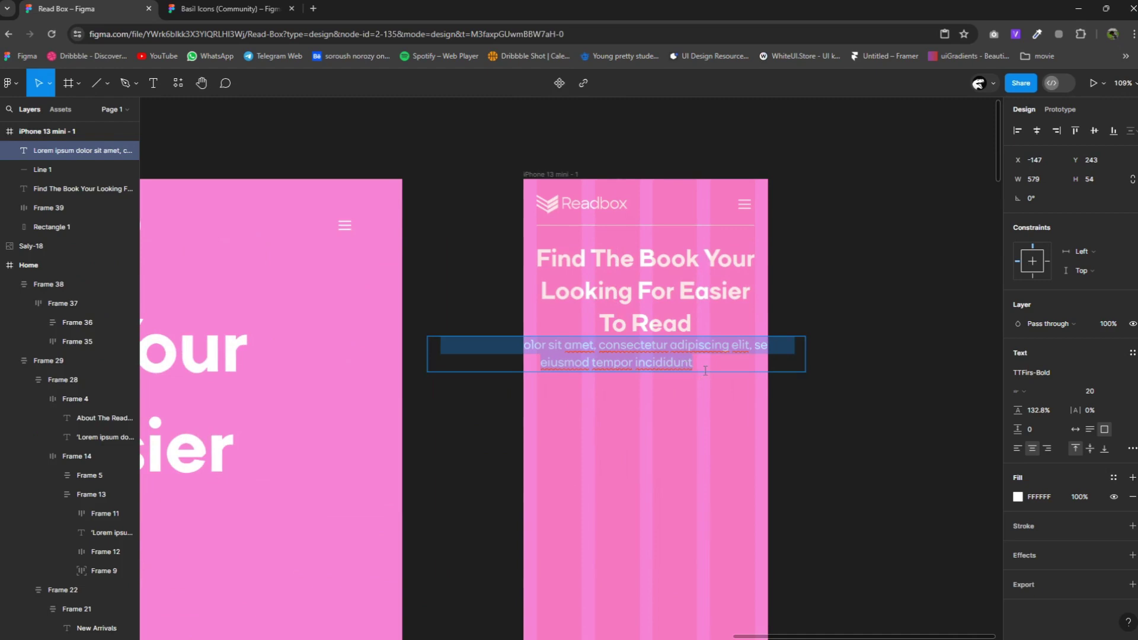
key(ctrl+v)
key(Escape)
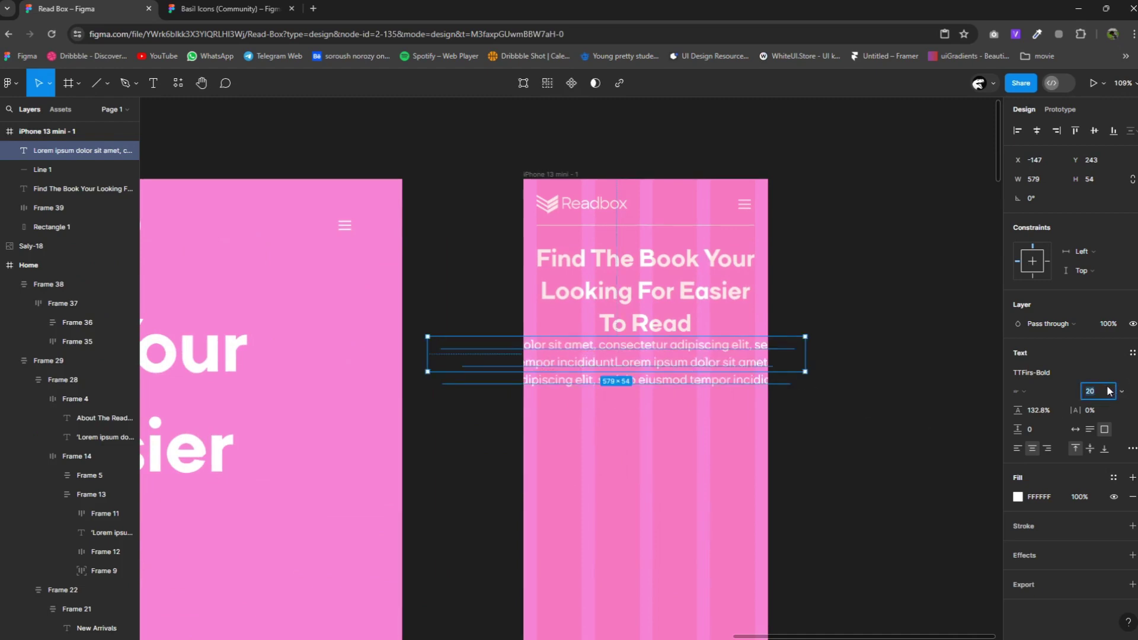
Set the phone subtitle to font size 12 and fit it 336 wide within the frame.
text(12)
key(Return)
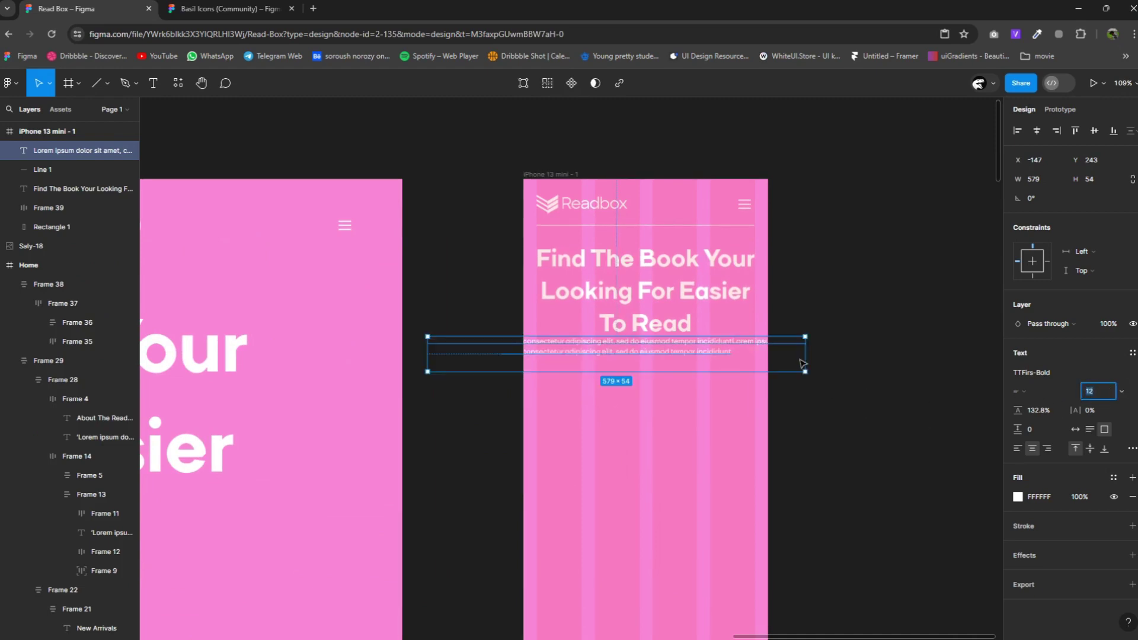
drag(807, 353, 760, 362)
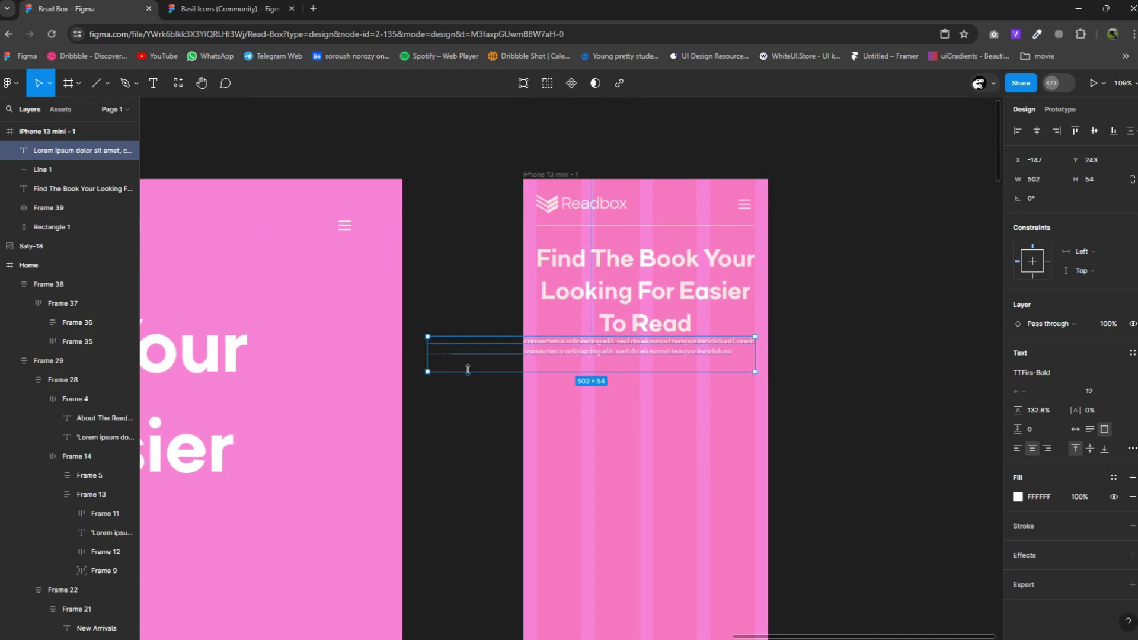
drag(426, 358, 532, 358)
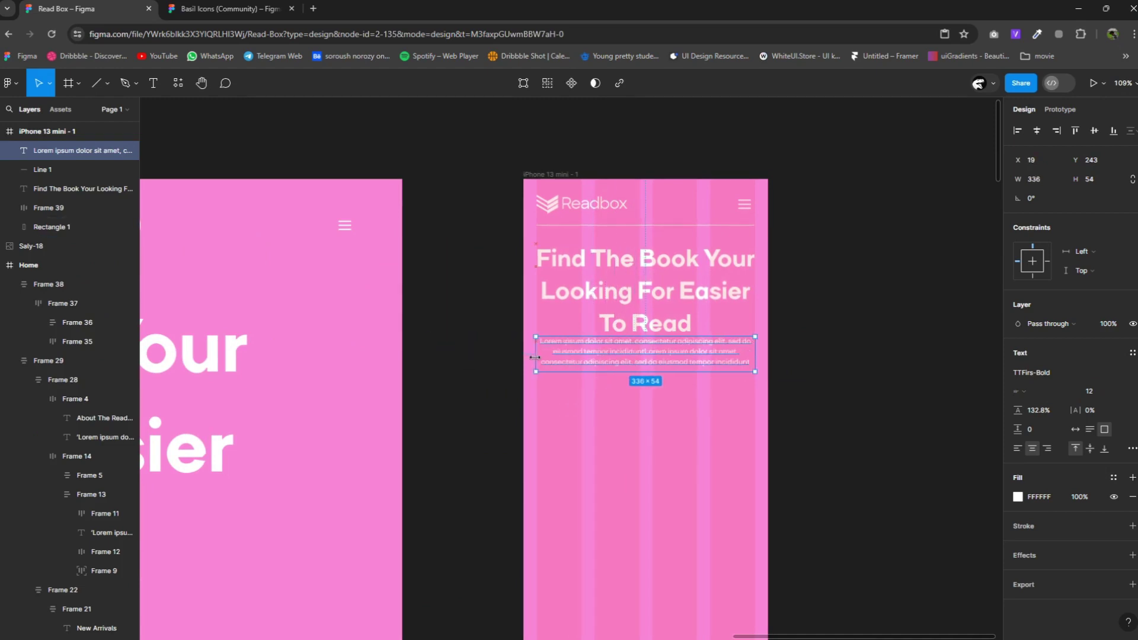
drag(703, 353, 704, 362)
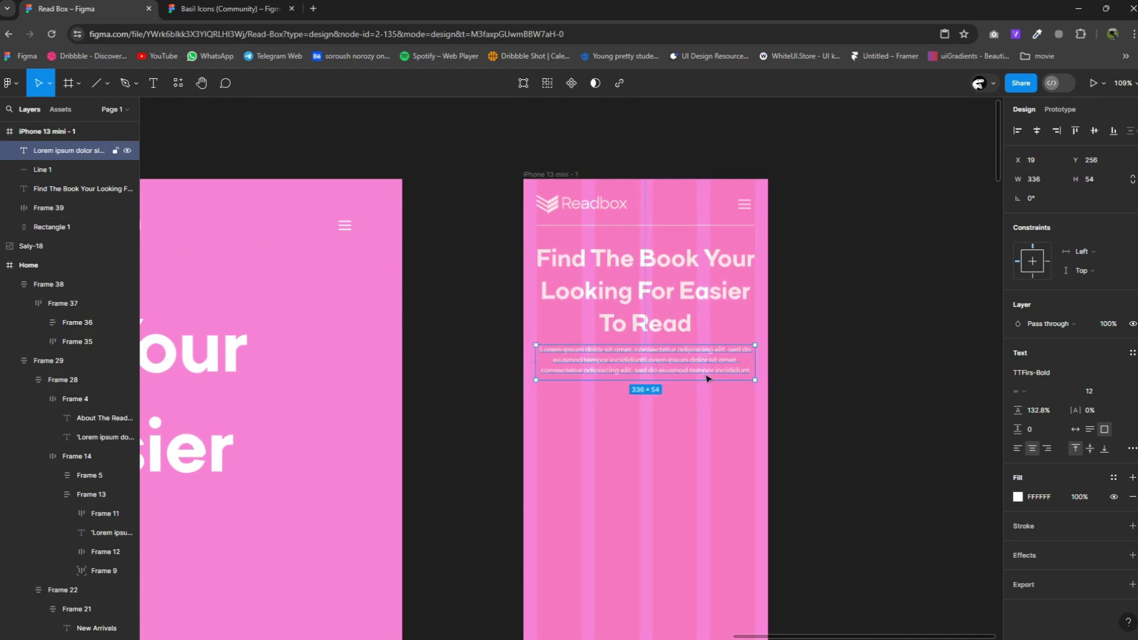
scroll(705, 370, down, 5)
Copy the book image into the phone, scale it to 0.32x, and place it below the paragraph.
mouse_move(463, 524)
mouse_down()
mouse_move(703, 431)
mouse_move(690, 413)
mouse_up()
key(k)
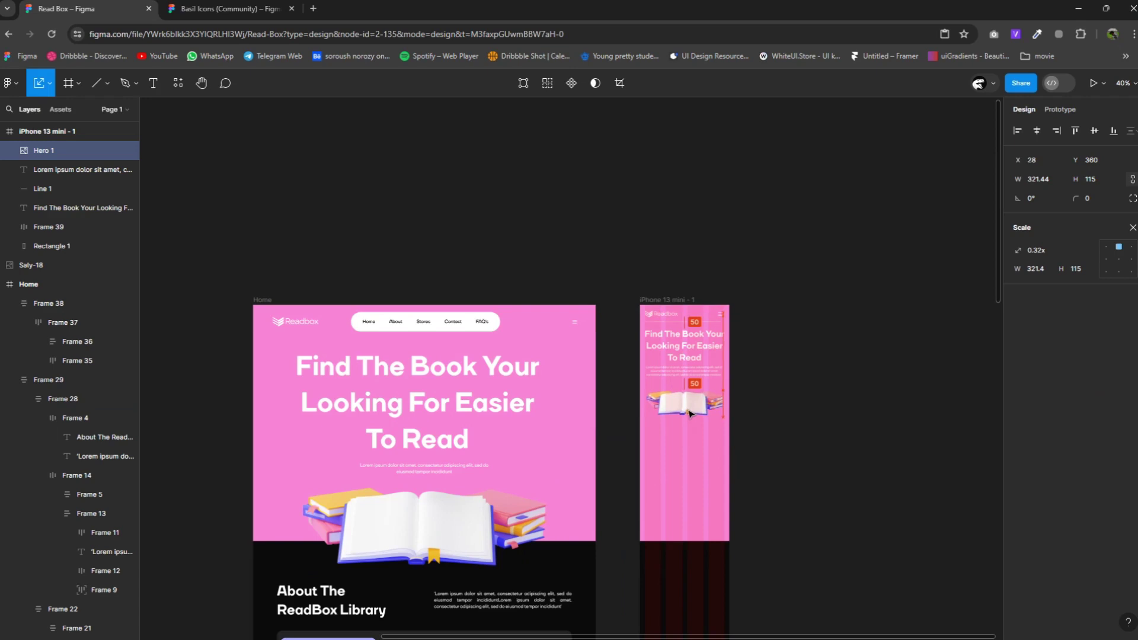
drag(692, 413, 690, 414)
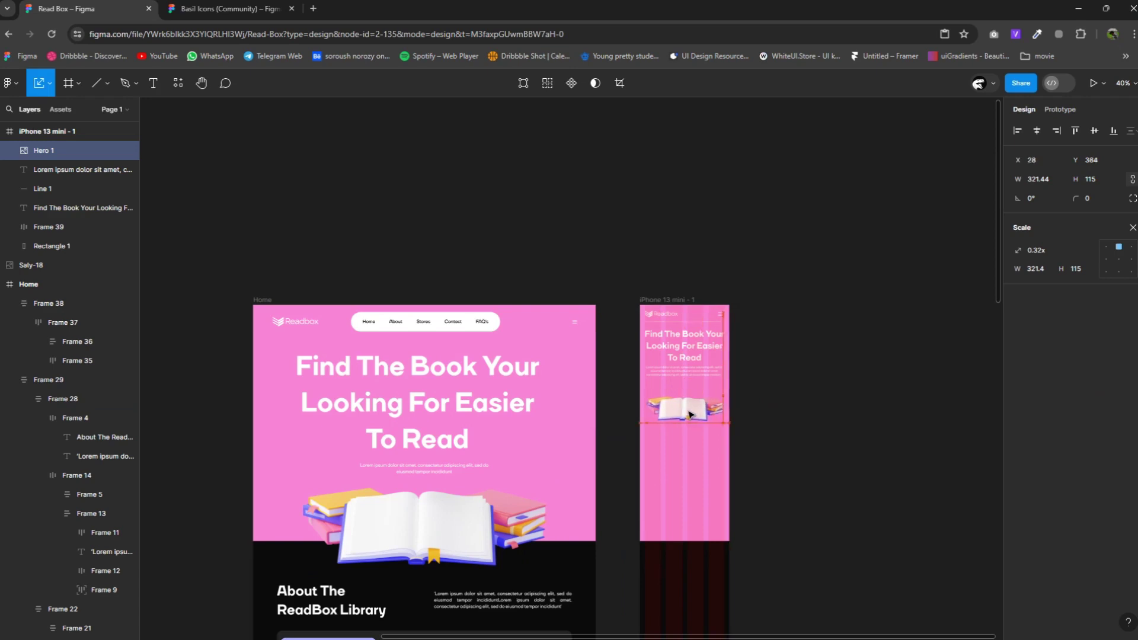
Centre the book image horizontally in the phone frame.
click(695, 524)
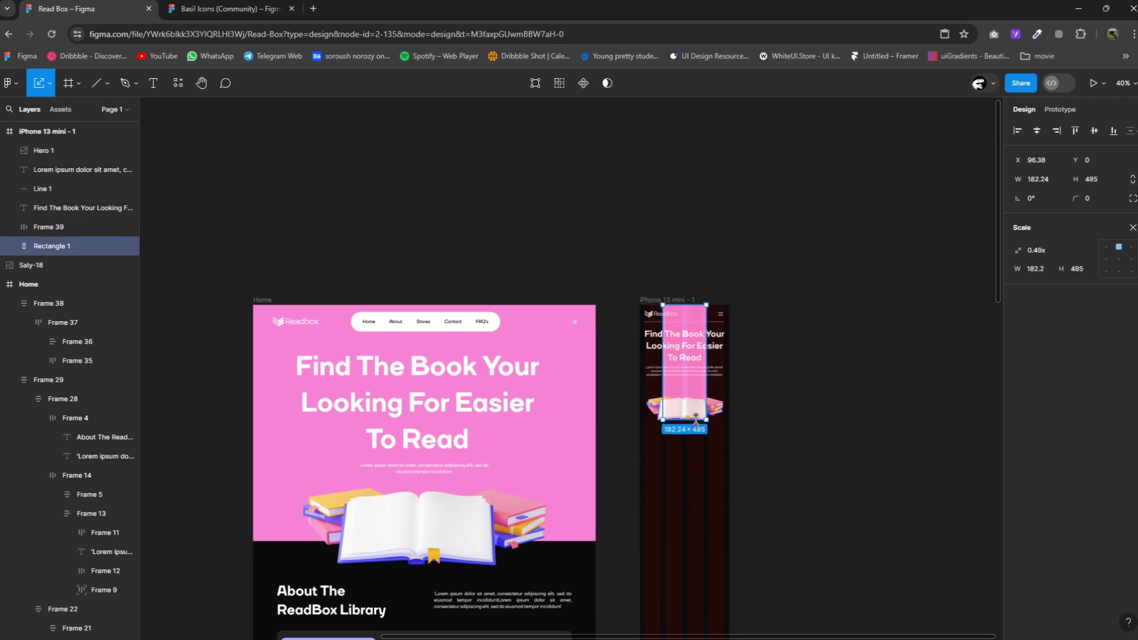
mouse_move(694, 538)
mouse_down()
mouse_move(687, 439)
mouse_move(709, 407)
mouse_move(645, 395)
mouse_up()
click(1130, 231)
scroll(711, 408, up, 5)
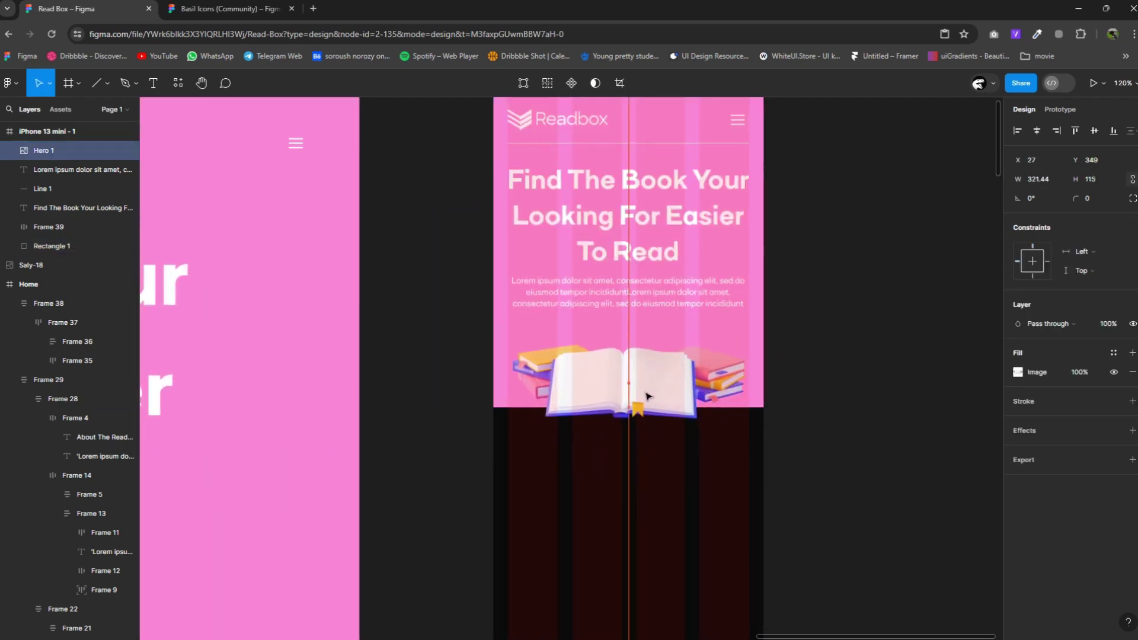
click(891, 385)
ctrl+scroll(892, 385, down, 3)
Frame the hero heading and Lorem paragraph with auto layout, gap 16, and nudge the group lower.
click(749, 291)
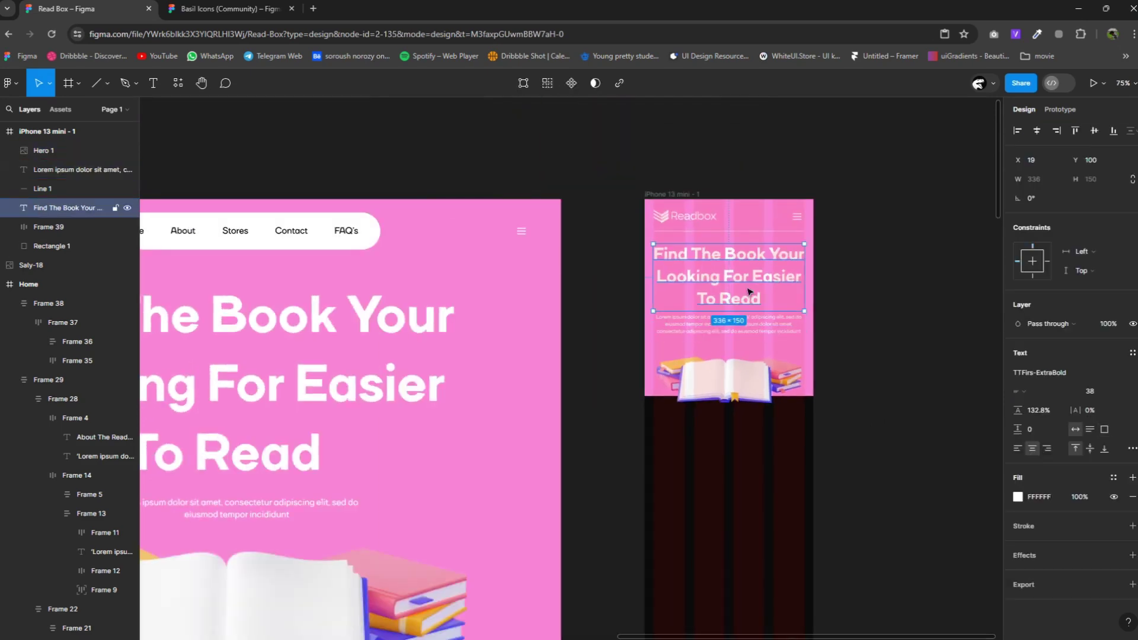
shift+click(52, 225)
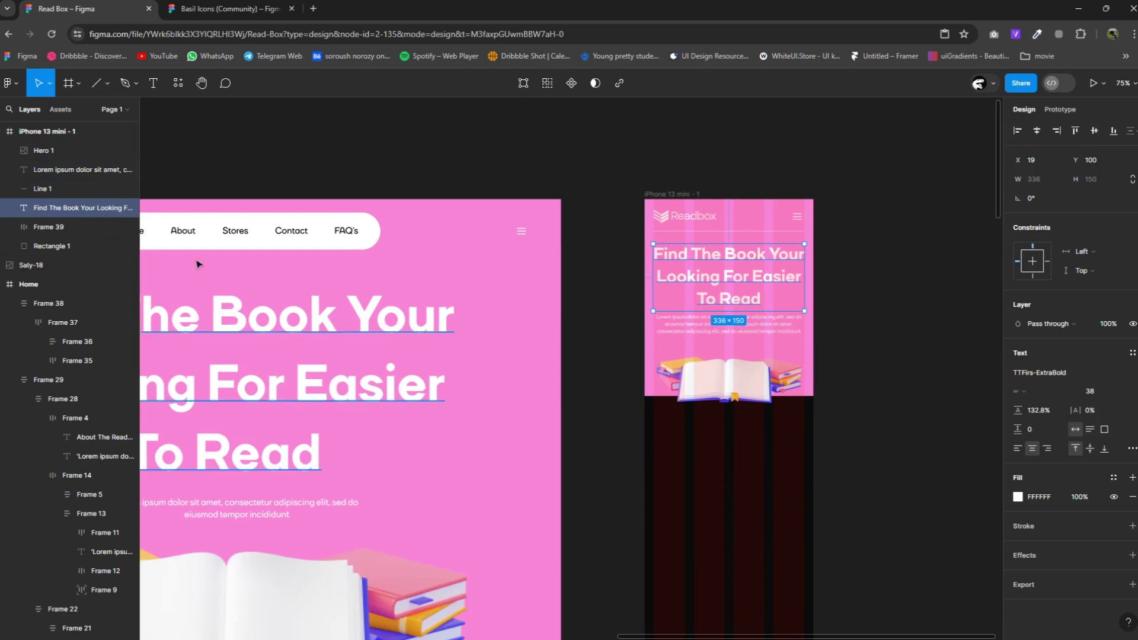
shift+click(83, 169)
right_click(76, 171)
click(119, 288)
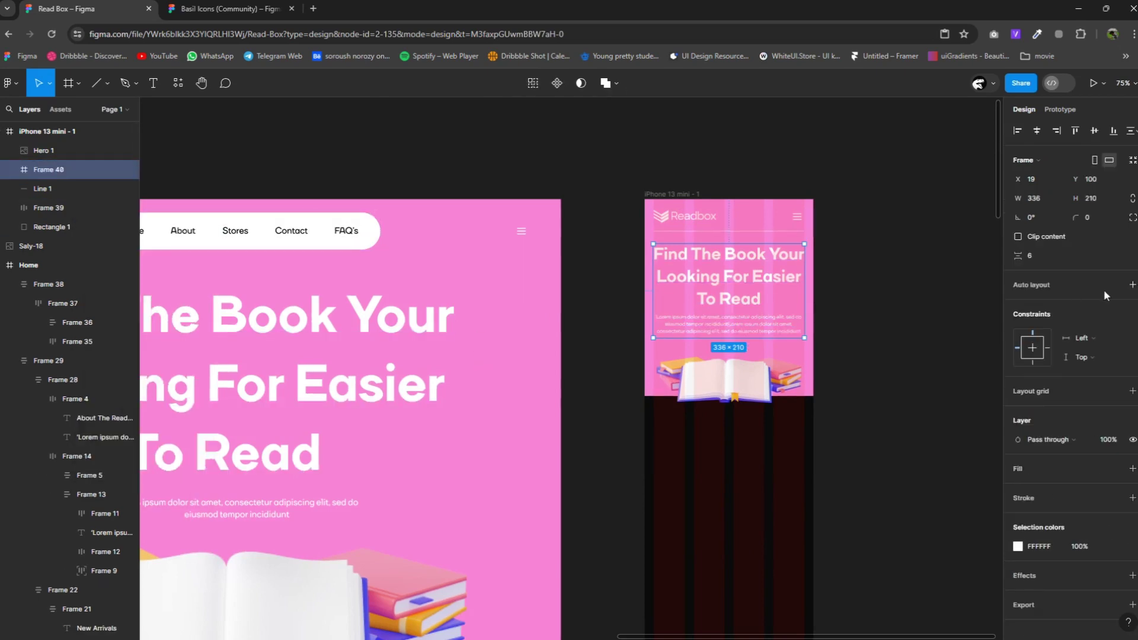
click(1131, 285)
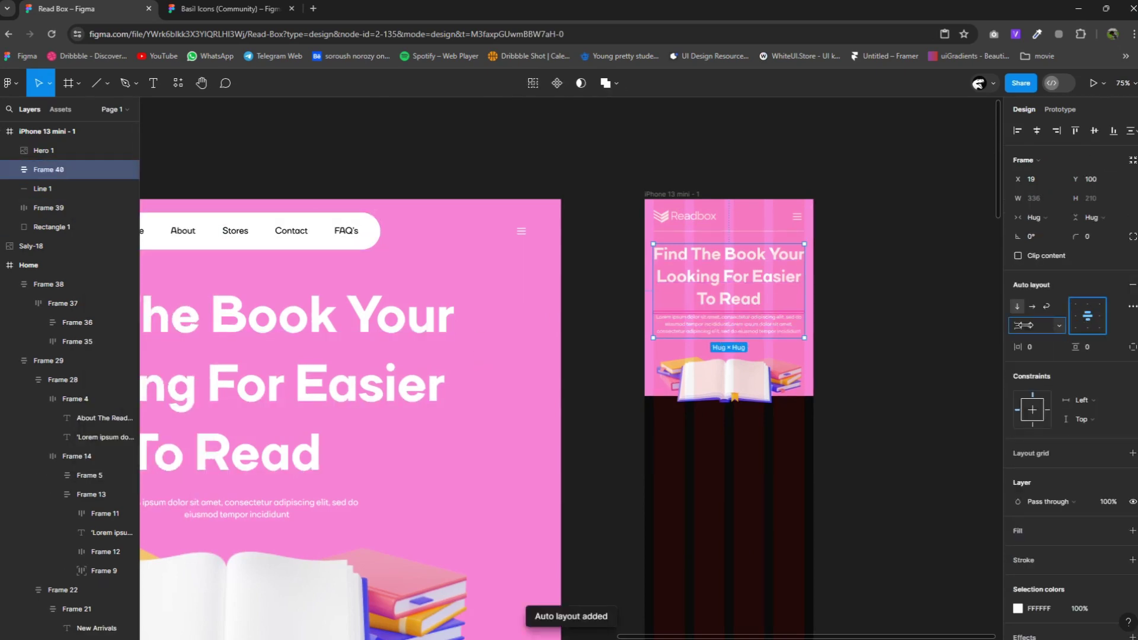
text(16)
key(Return)
drag(720, 311, 722, 315)
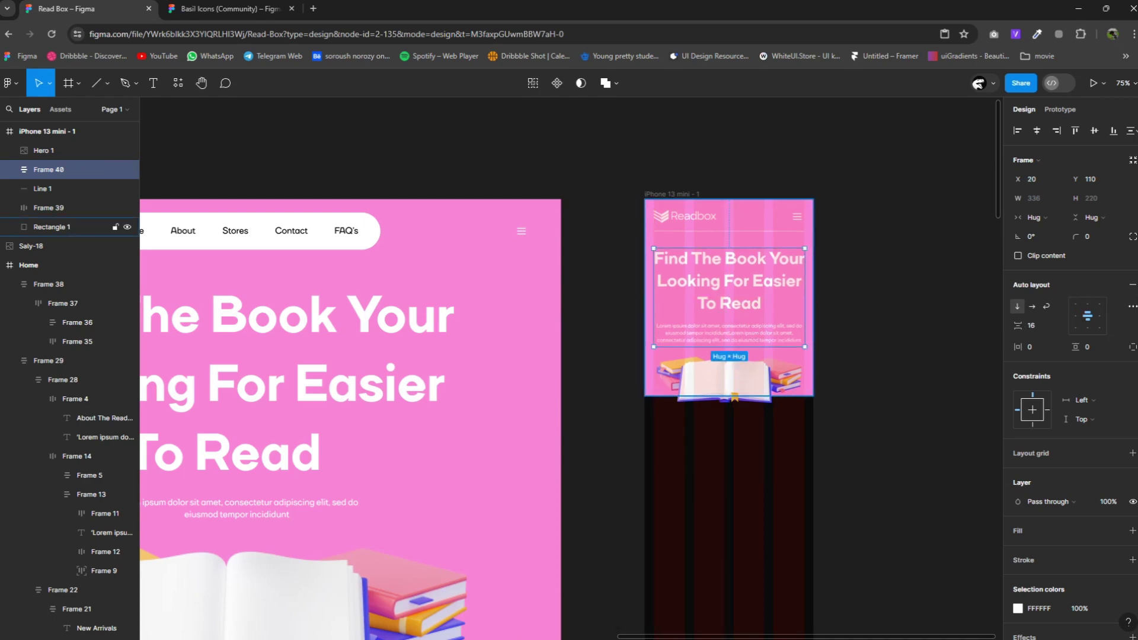
click(821, 320)
ctrl+scroll(714, 394, down, 2)
Copy the About The ReadBox Library heading into the phone at font size 29.
ctrl+scroll(714, 395, down, 4)
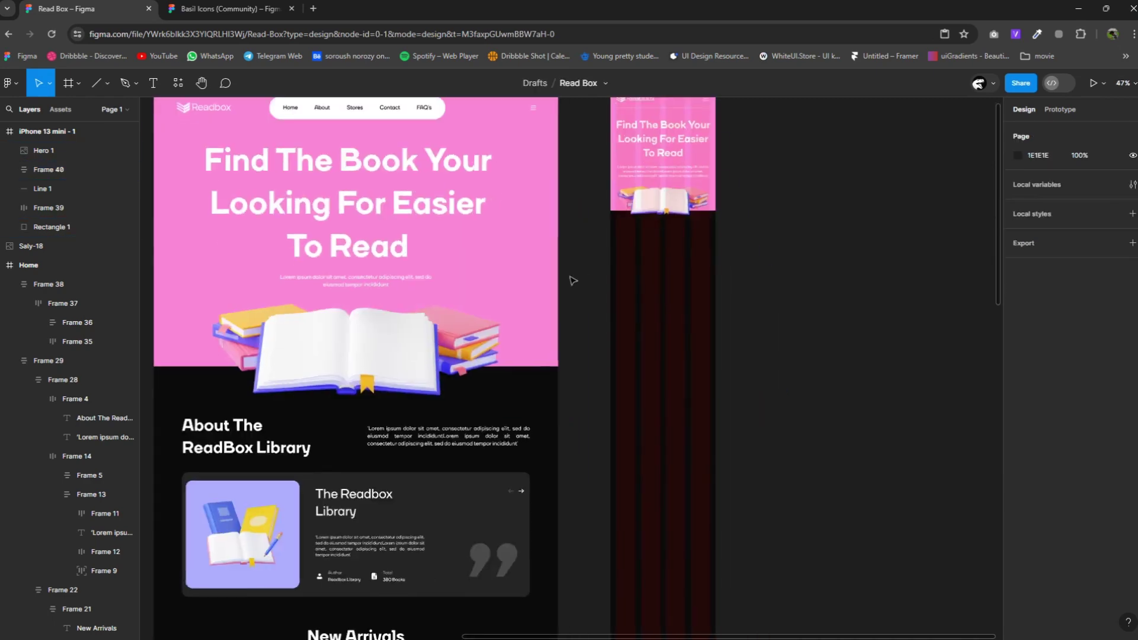
click(346, 401)
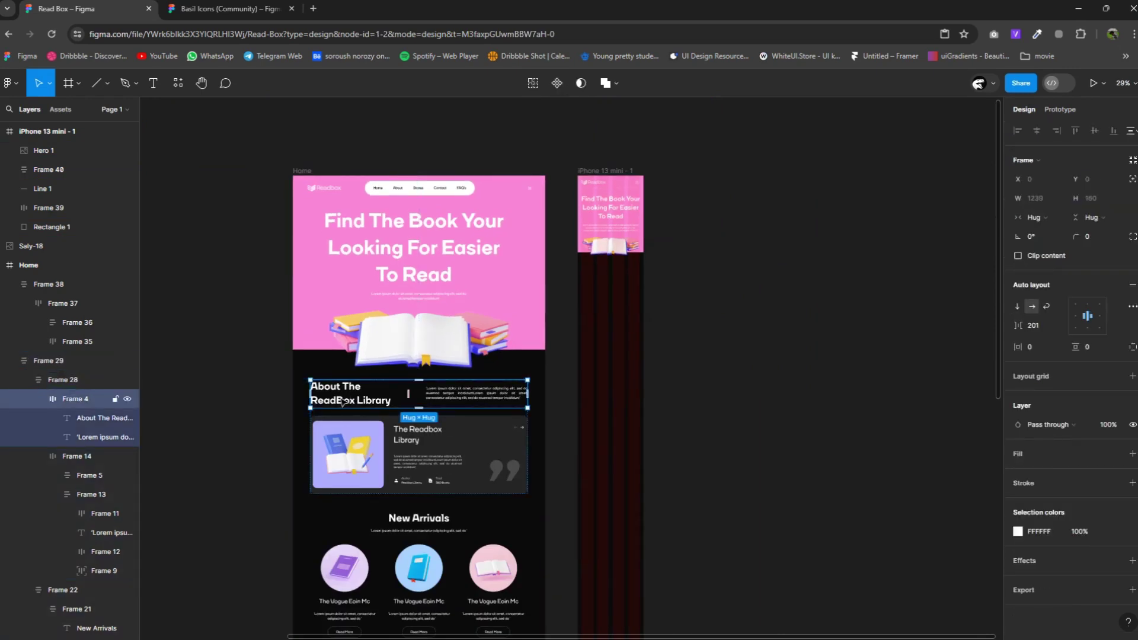
double_click(342, 402)
alt+drag(343, 402, 609, 289)
text(40)
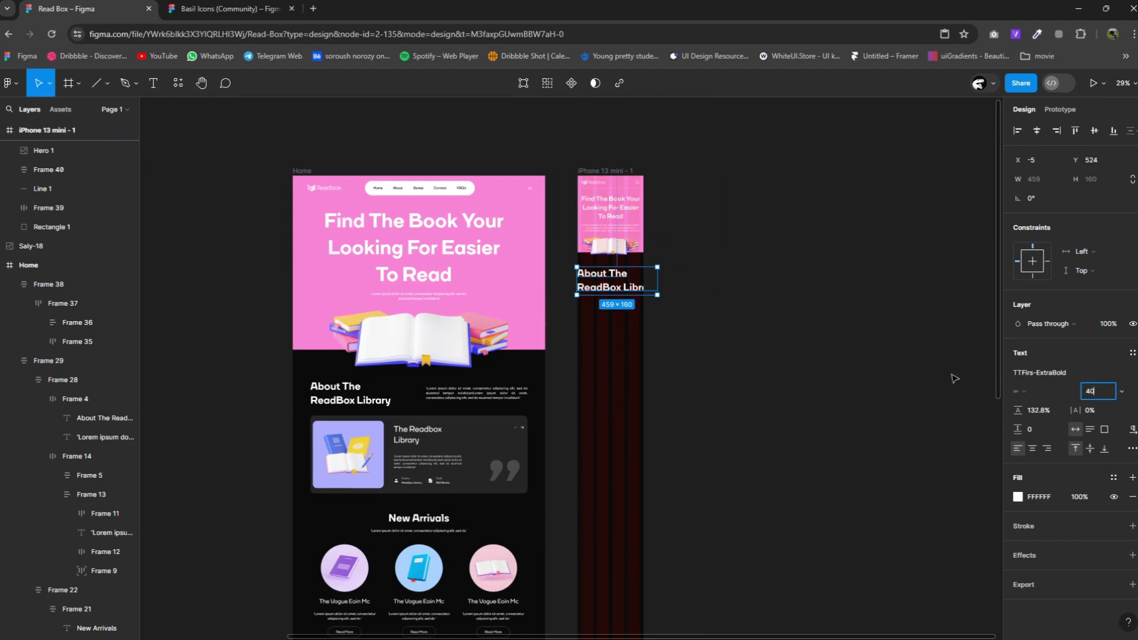
key(Return)
key(shift+2)
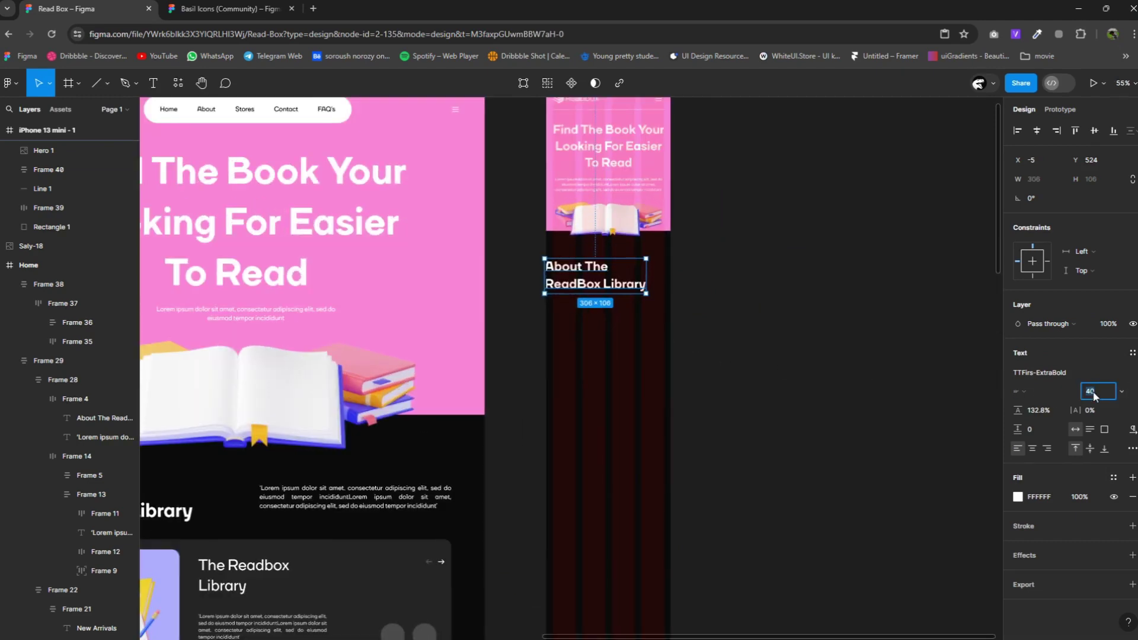
text(28)
key(Return)
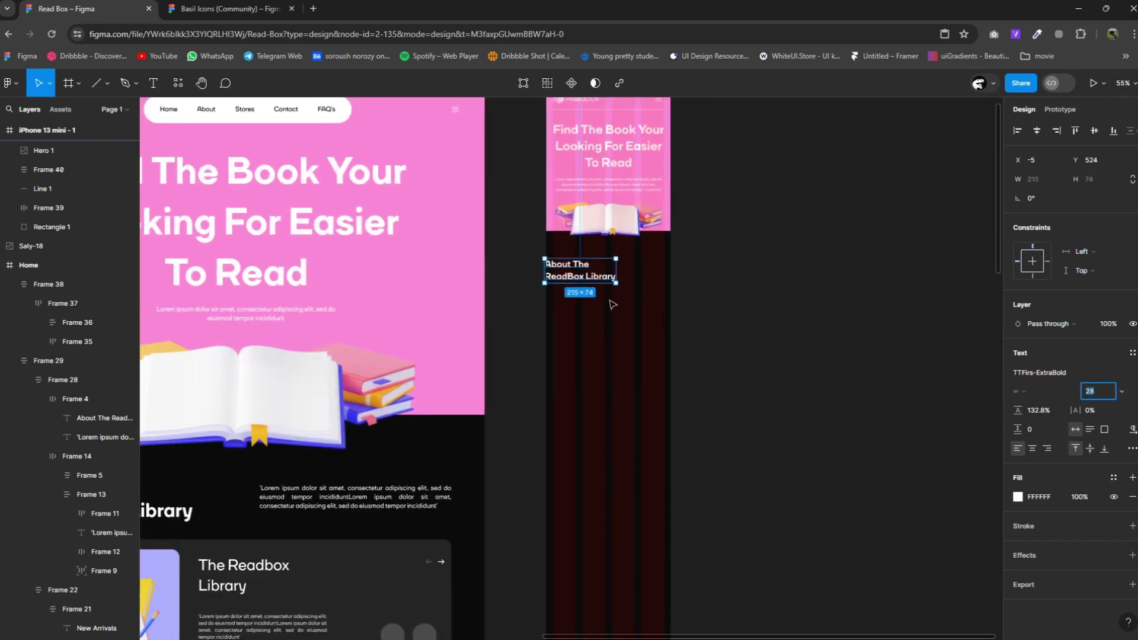
key(Up)
drag(581, 279, 586, 266)
Copy the About paragraph below the heading at font size 15, narrowed to the phone width.
drag(562, 412, 582, 371)
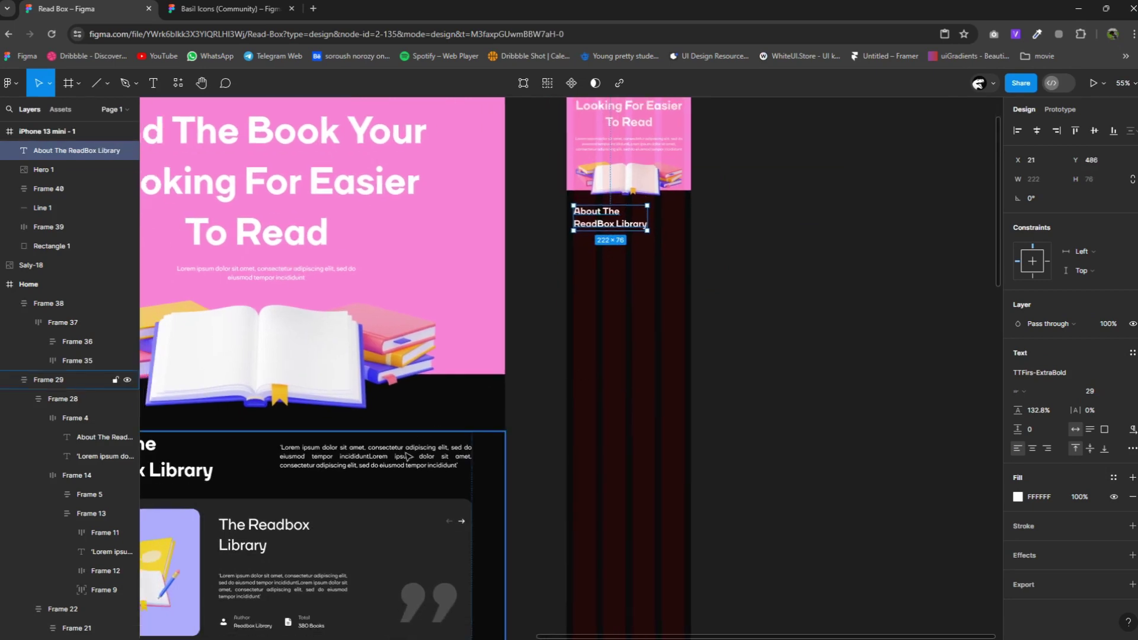
click(407, 457)
drag(377, 461, 631, 281)
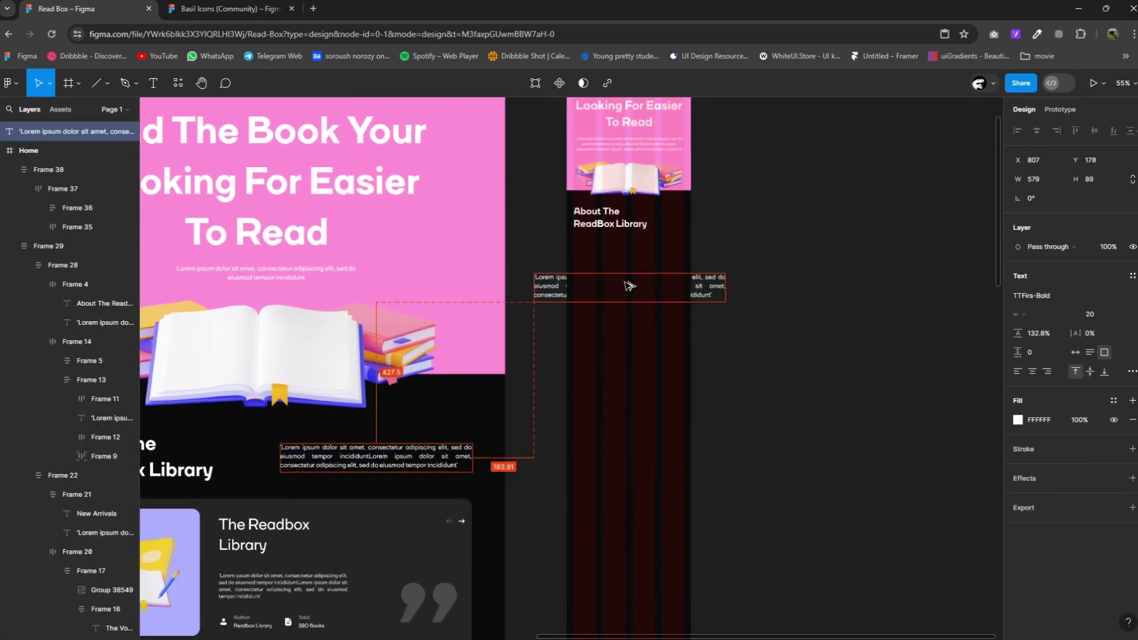
scroll(636, 261, up, 5)
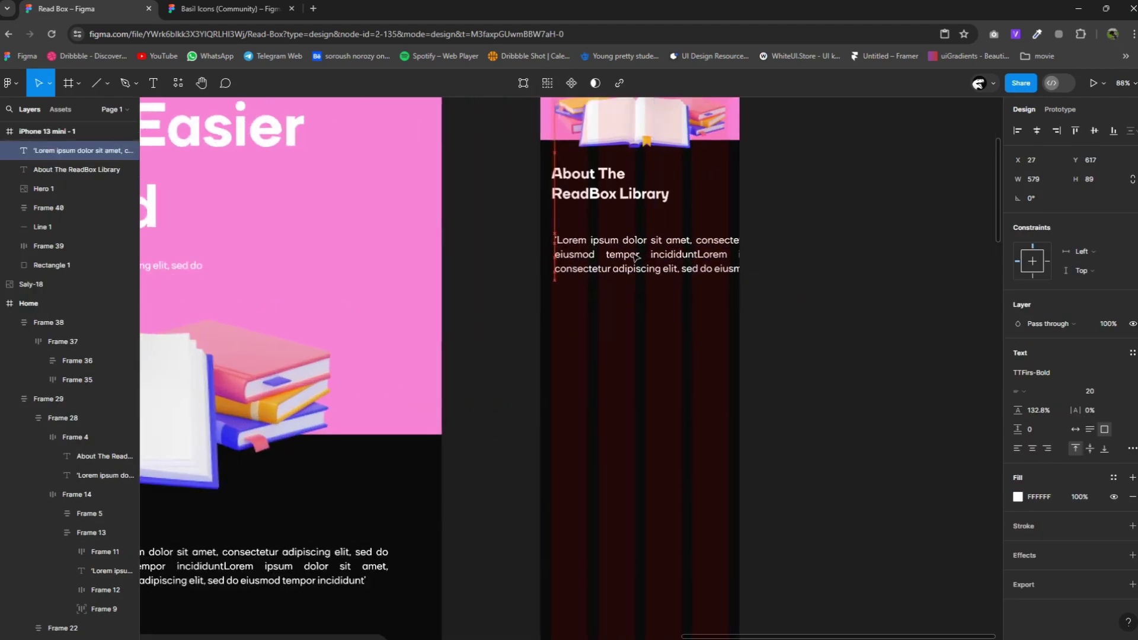
drag(635, 261, 635, 251)
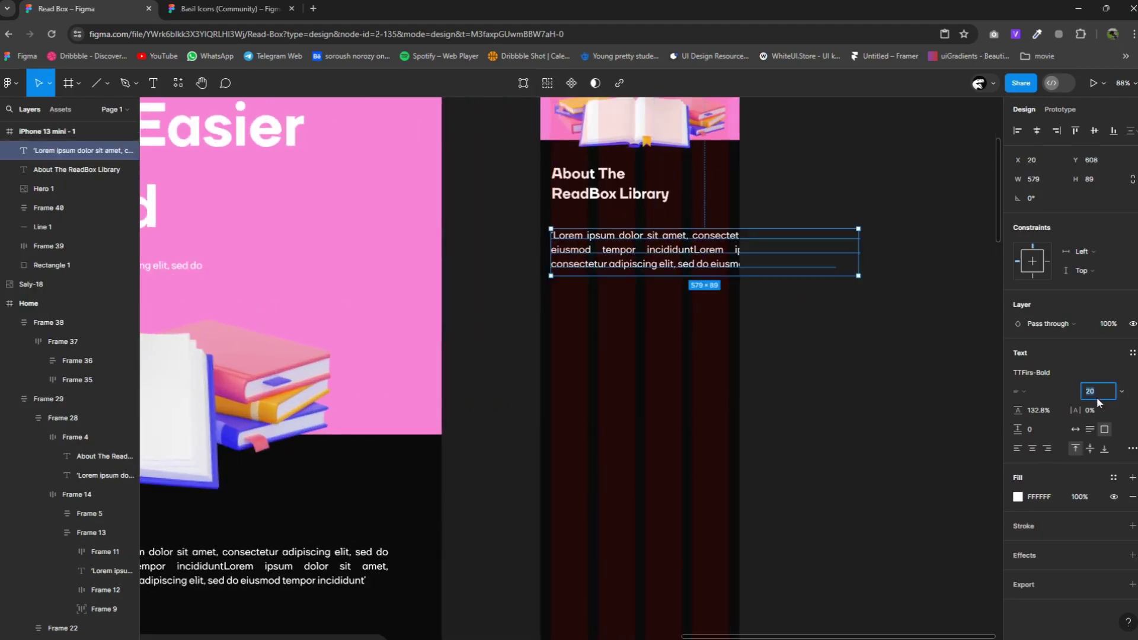
text(15)
key(Return)
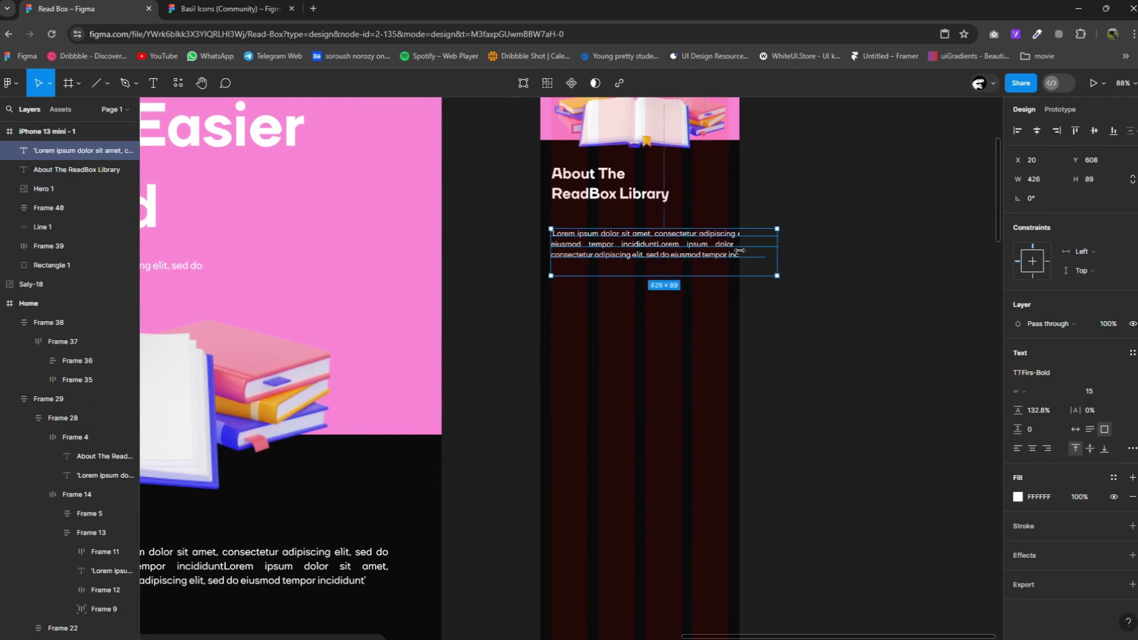
mouse_move(862, 253)
mouse_down()
mouse_move(735, 253)
mouse_move(697, 267)
mouse_up()
click(790, 286)
click(735, 259)
Wrap the About heading and paragraph in a left-aligned auto-layout frame with a 19 gap.
drag(709, 308, 616, 196)
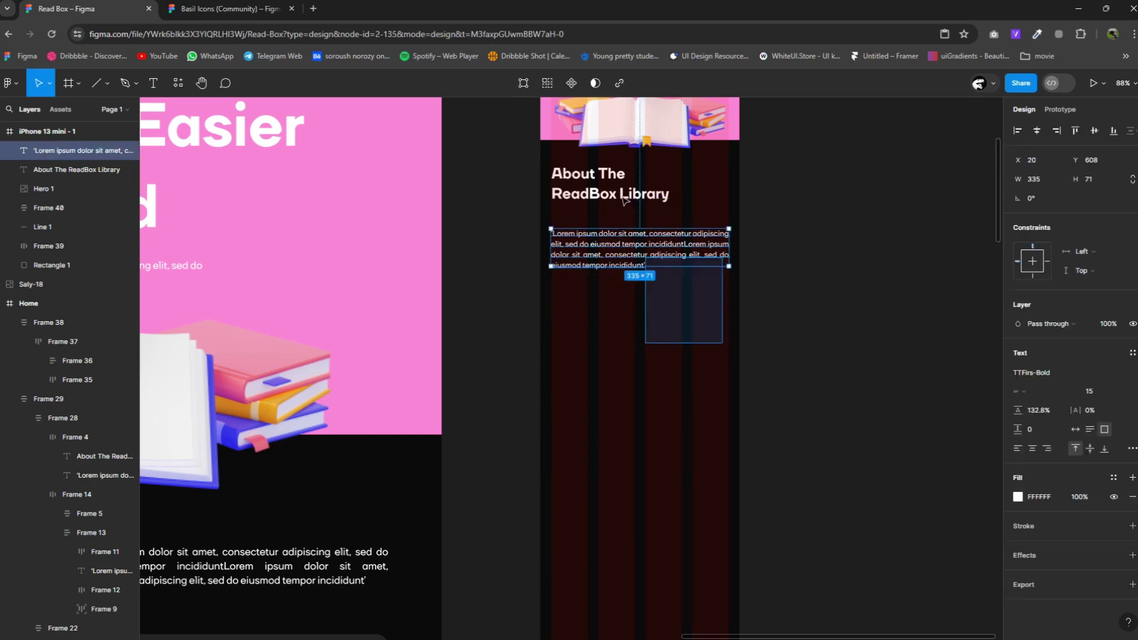
right_click(619, 194)
key(shift+a)
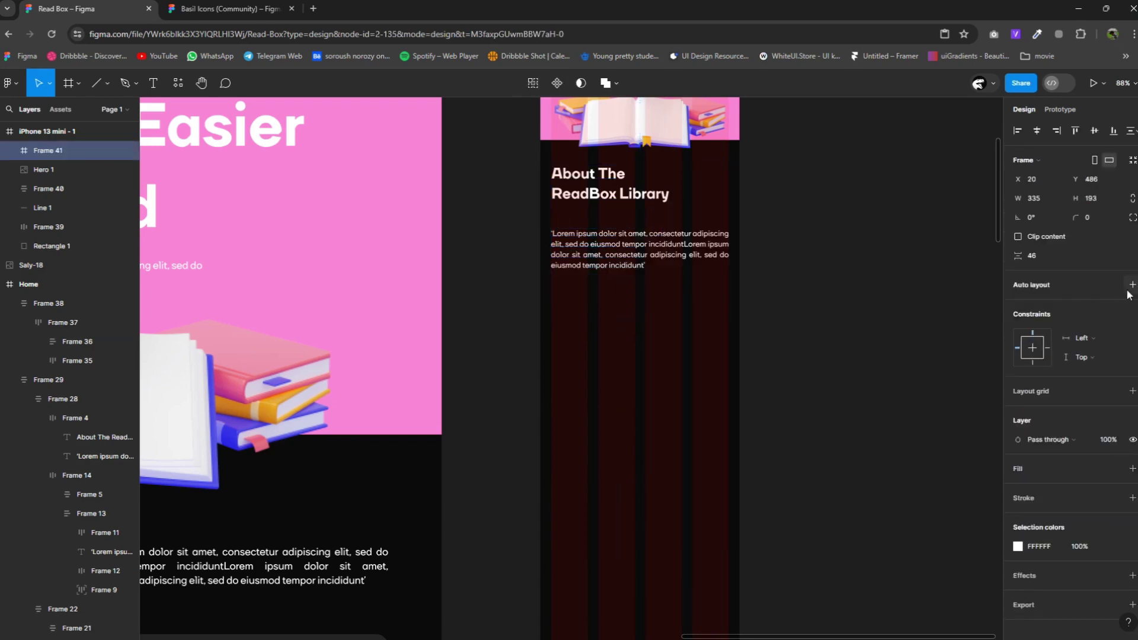
click(1072, 314)
drag(1016, 325, 854, 297)
click(833, 276)
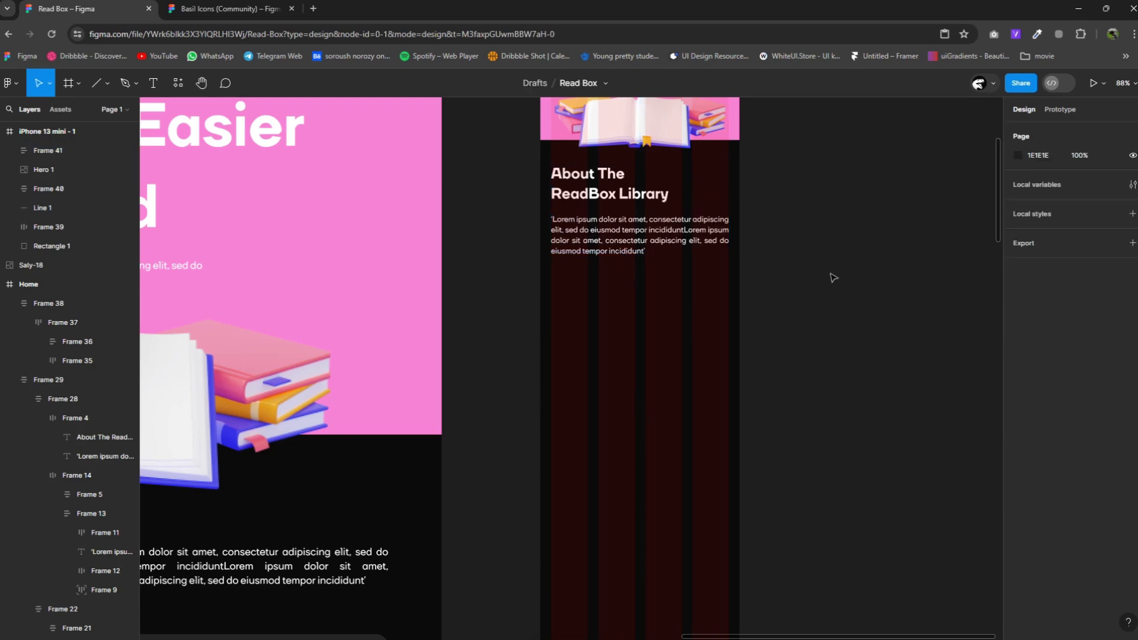
click(631, 196)
drag(629, 197, 630, 201)
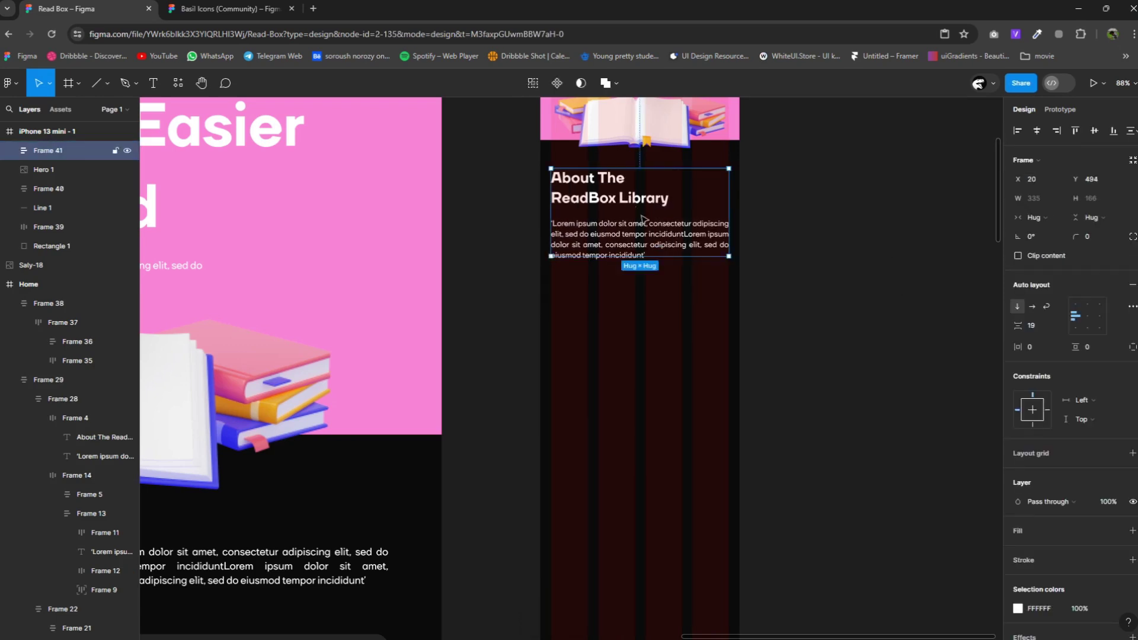
ctrl+scroll(653, 294, down, 5)
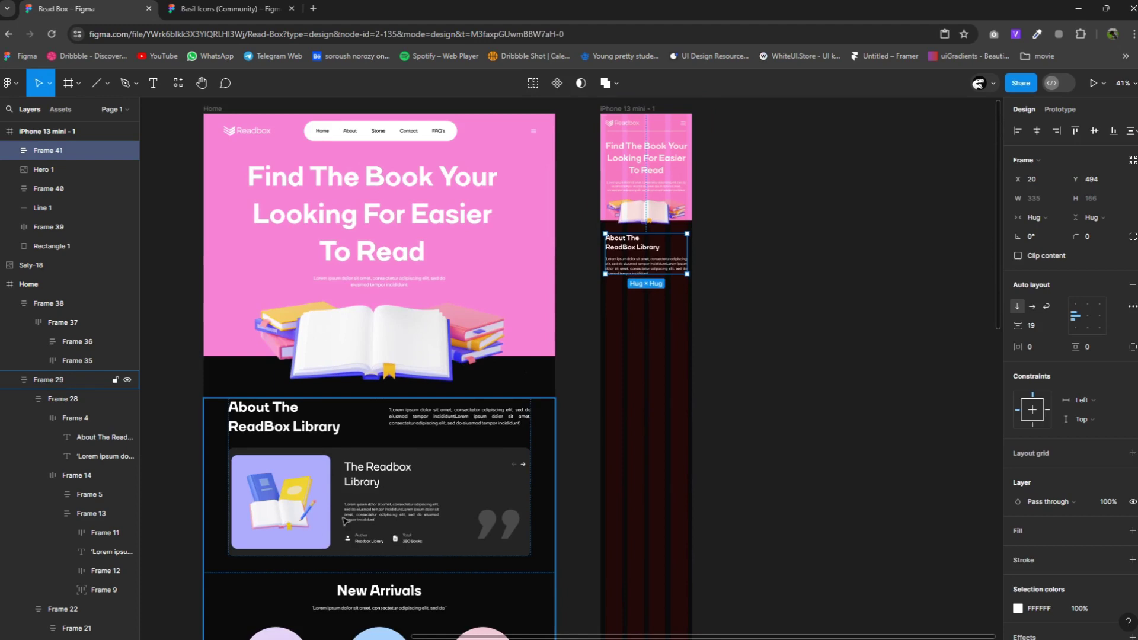
click(716, 297)
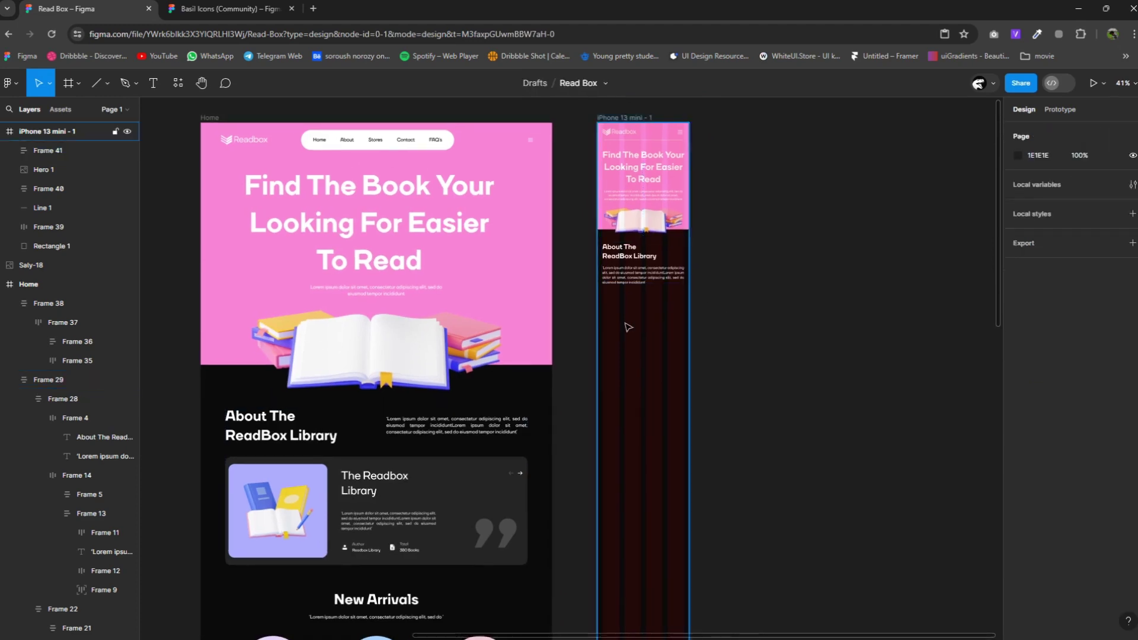
Copy the desktop 'The Readbox Library' book card into the phone frame, stacked vertically and narrowed to phone width.
ctrl+scroll(503, 391, down, 2)
click(379, 486)
click(361, 495)
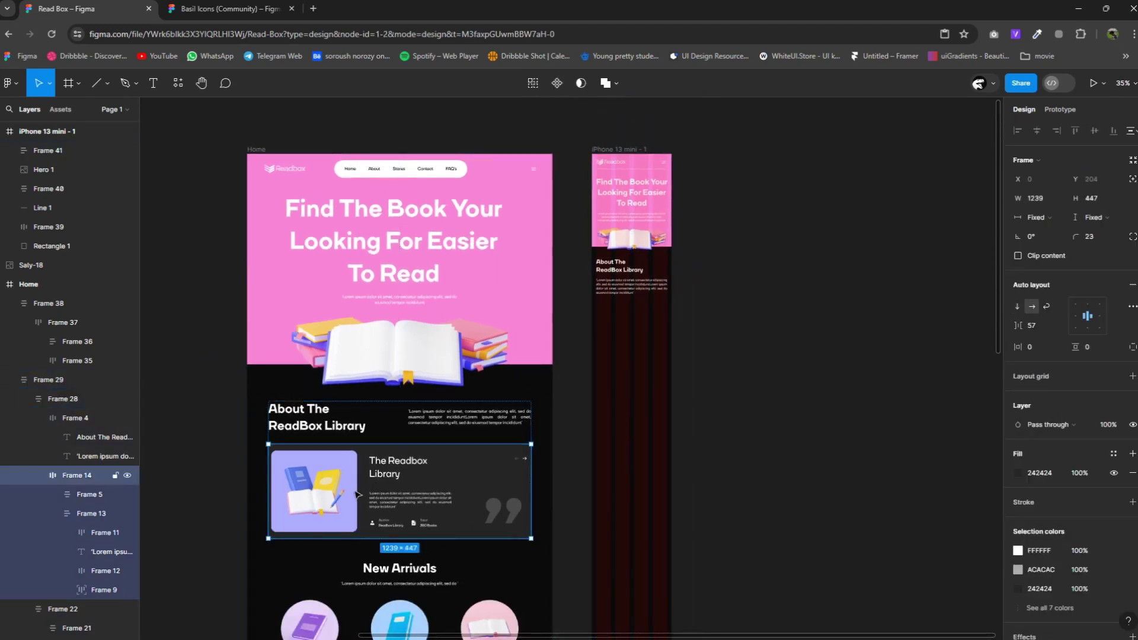
mouse_move(326, 497)
mouse_down()
mouse_move(773, 346)
mouse_move(684, 352)
mouse_up()
click(1017, 309)
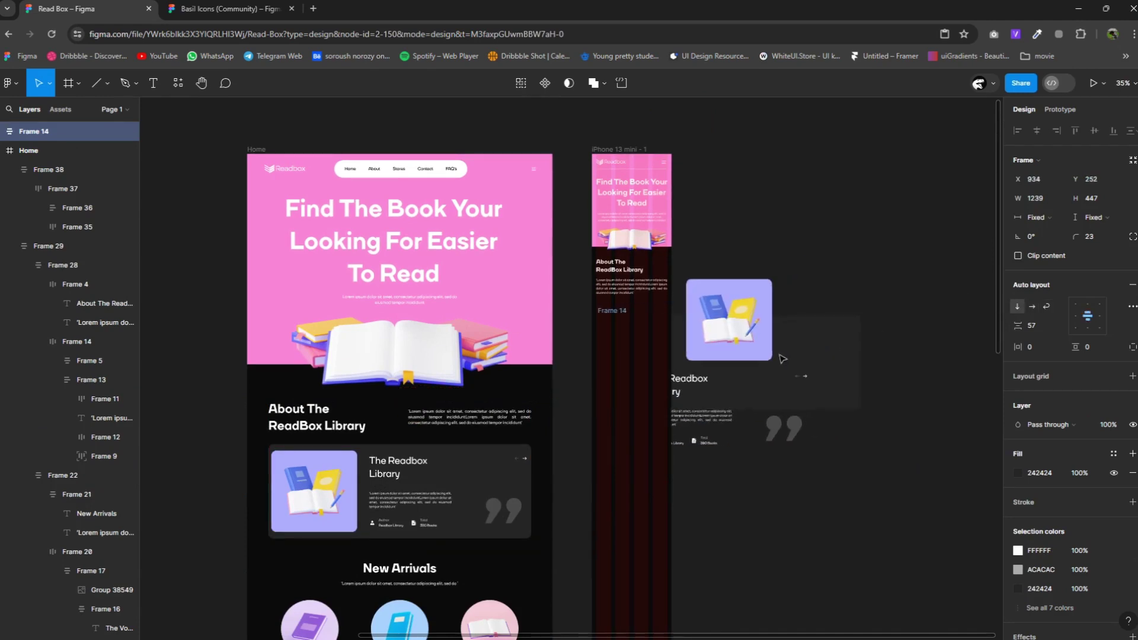
drag(582, 337, 614, 341)
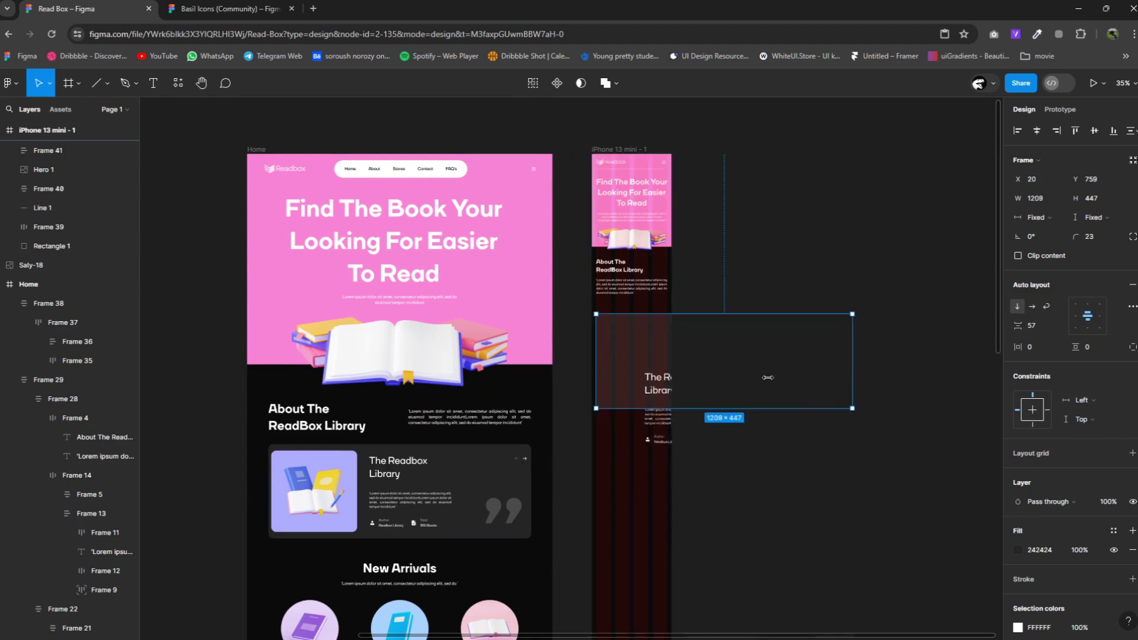
drag(851, 379, 666, 368)
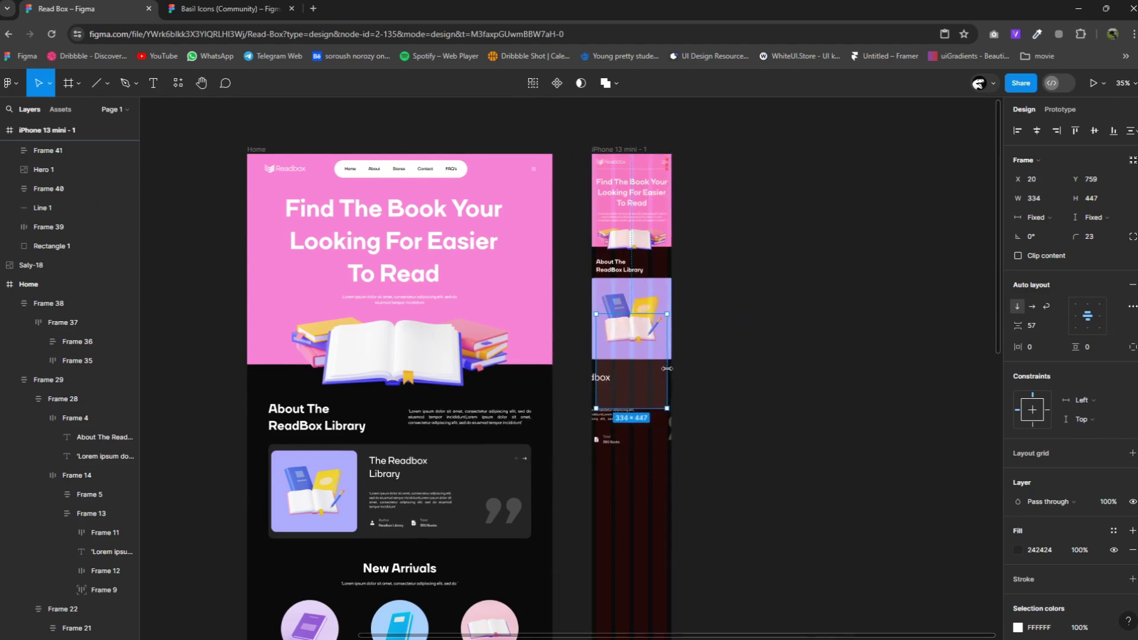
Scale the card's book illustration down to about 222×212 (roughly 0.55x).
click(657, 341)
scroll(651, 352, up, 5)
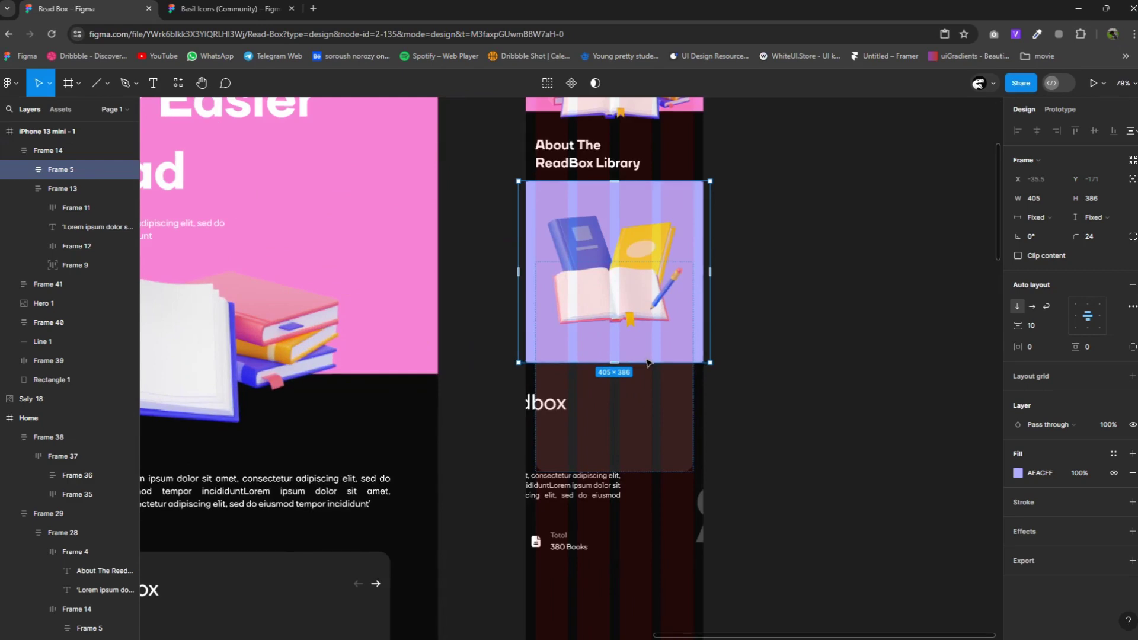
key(k)
drag(709, 362, 630, 281)
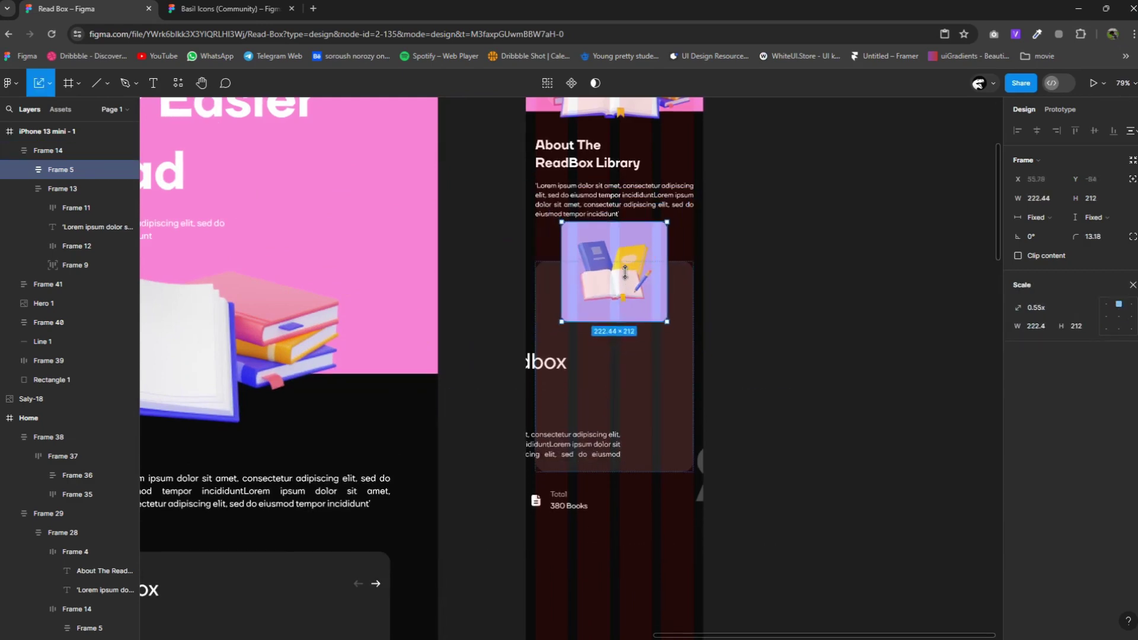
Anchor the card at its top and stretch it taller, then inspect its title row.
click(687, 327)
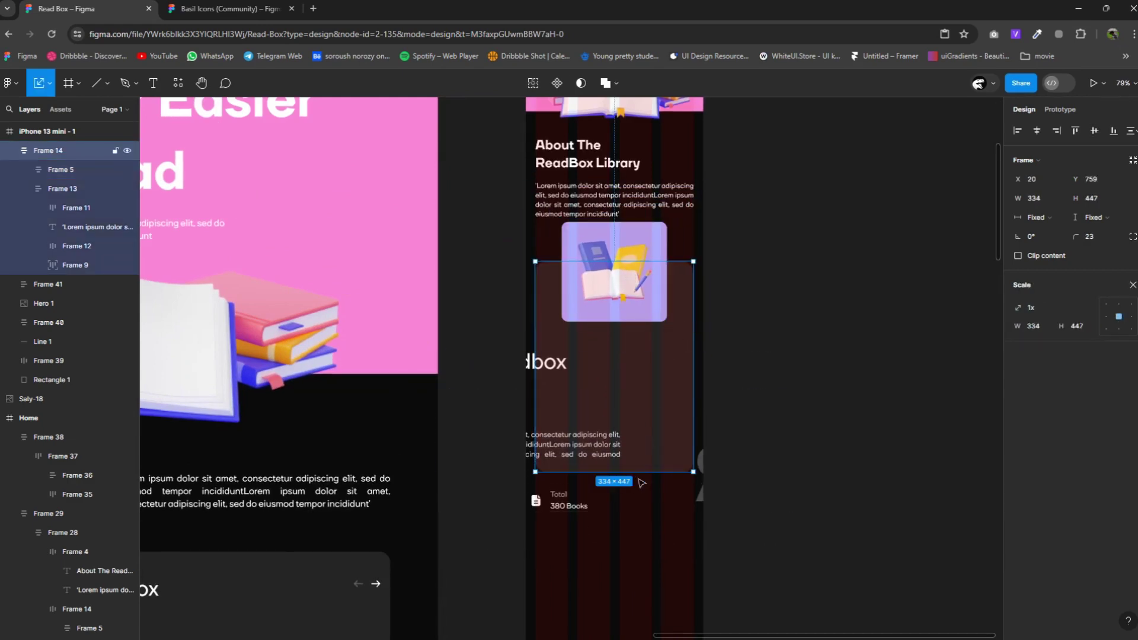
click(1119, 303)
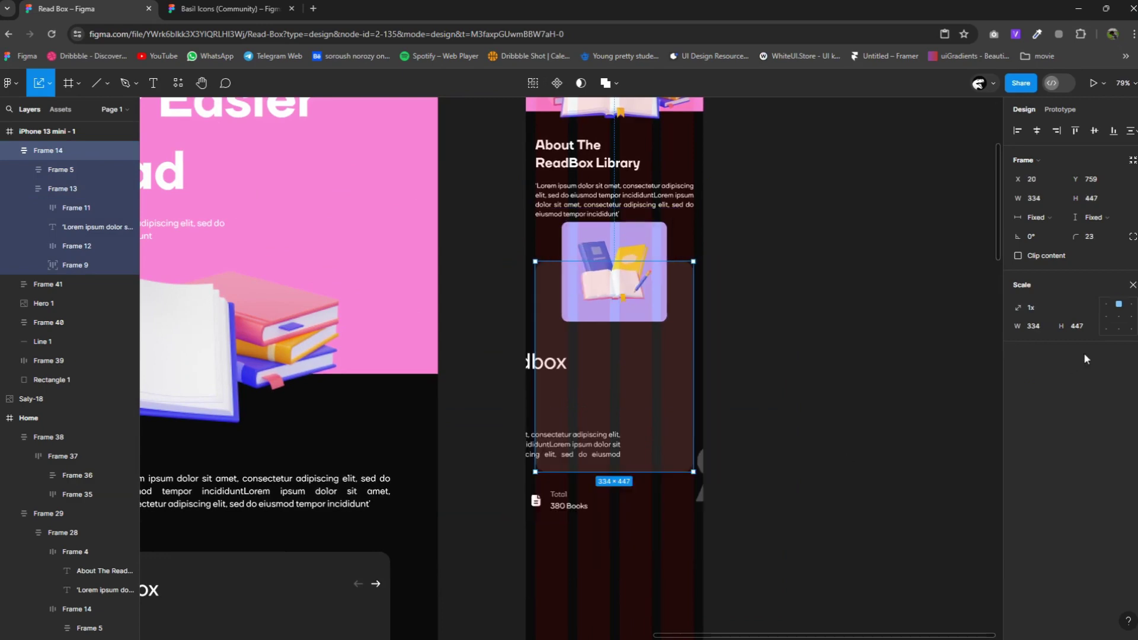
click(1132, 285)
mouse_move(622, 472)
mouse_down()
mouse_move(628, 601)
mouse_move(629, 589)
mouse_up()
click(580, 426)
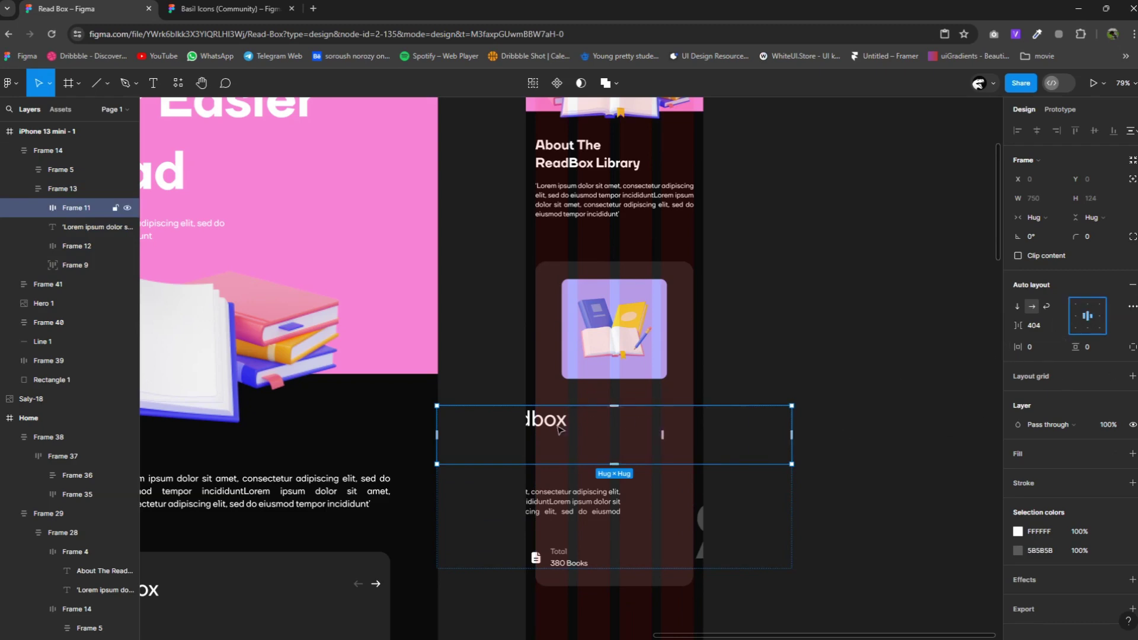
double_click(560, 429)
key(Escape)
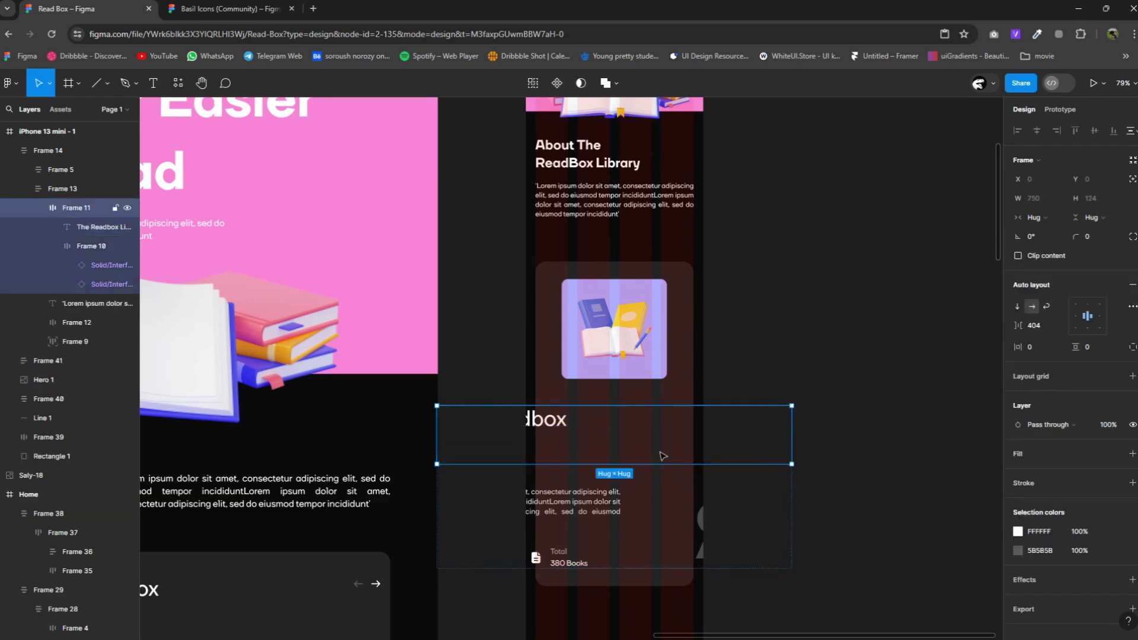
scroll(629, 462, down, 5)
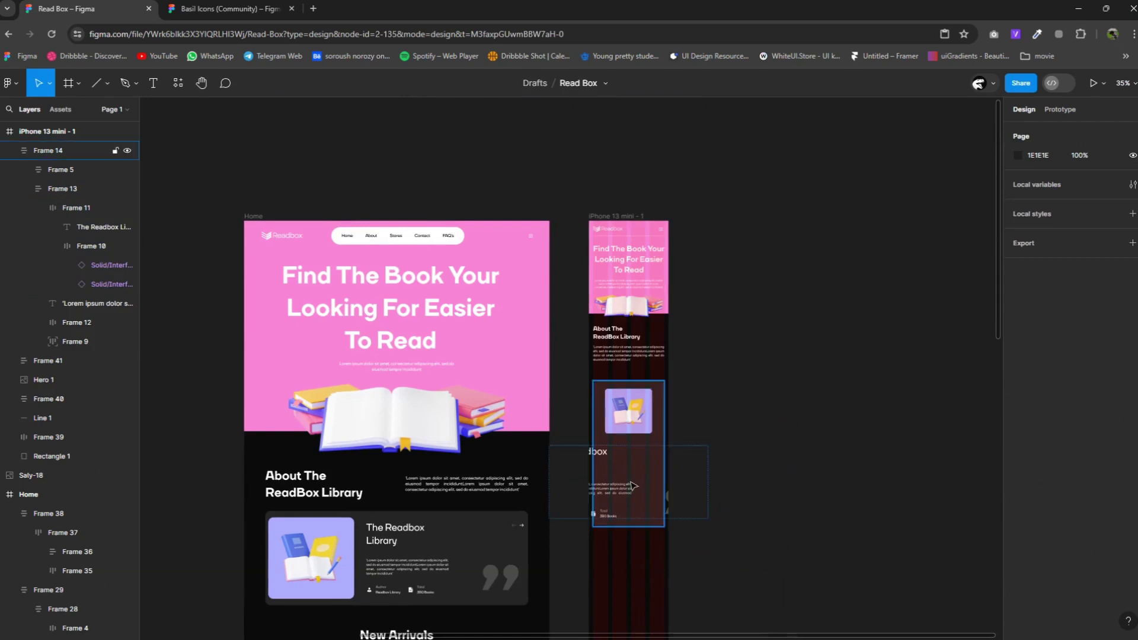
Move the title, arrows and paragraph block out beside the phone frame.
click(656, 515)
scroll(657, 514, down, 3)
drag(634, 430, 699, 474)
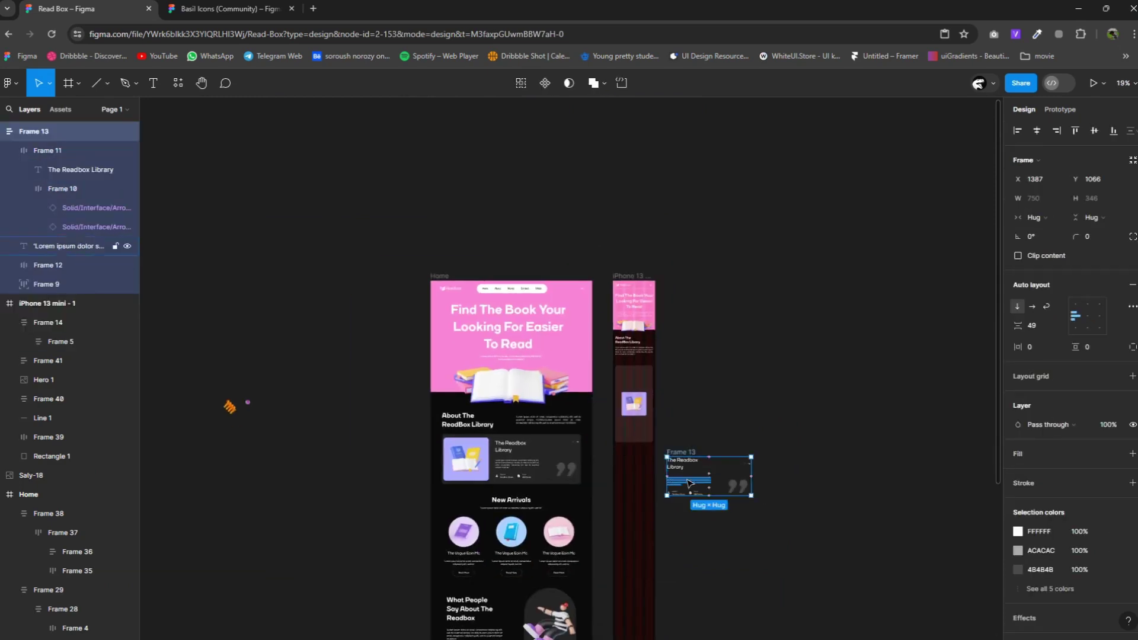
scroll(688, 464, up, 3)
Place 'The Readbox Library' title in the card below the image at font size 27, left-aligned.
click(686, 462)
click(684, 455)
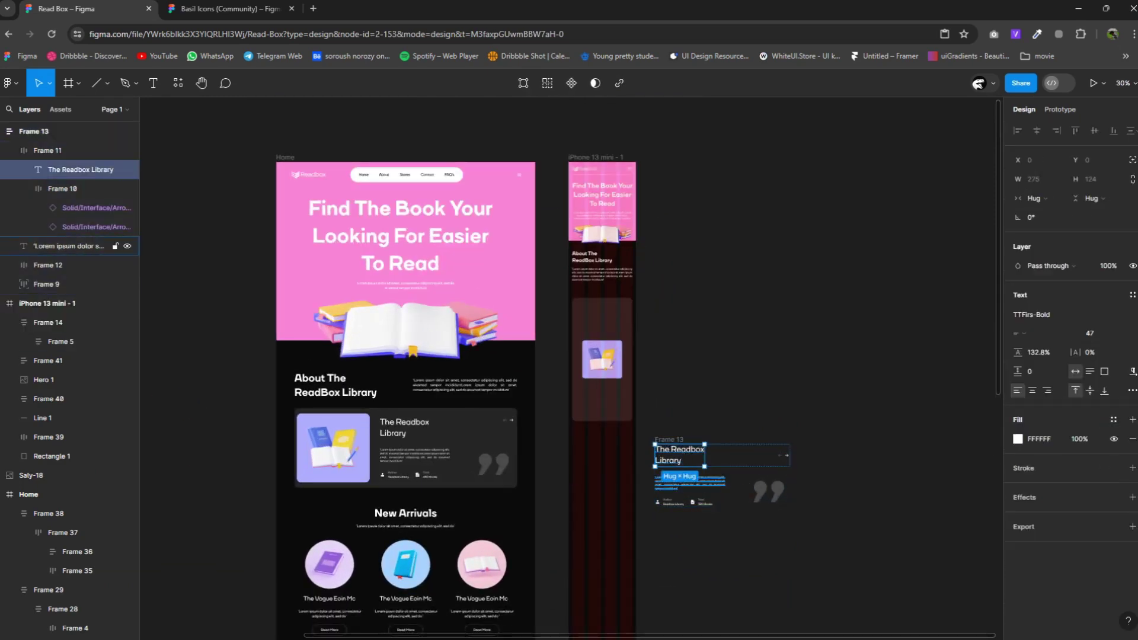
drag(670, 462, 593, 446)
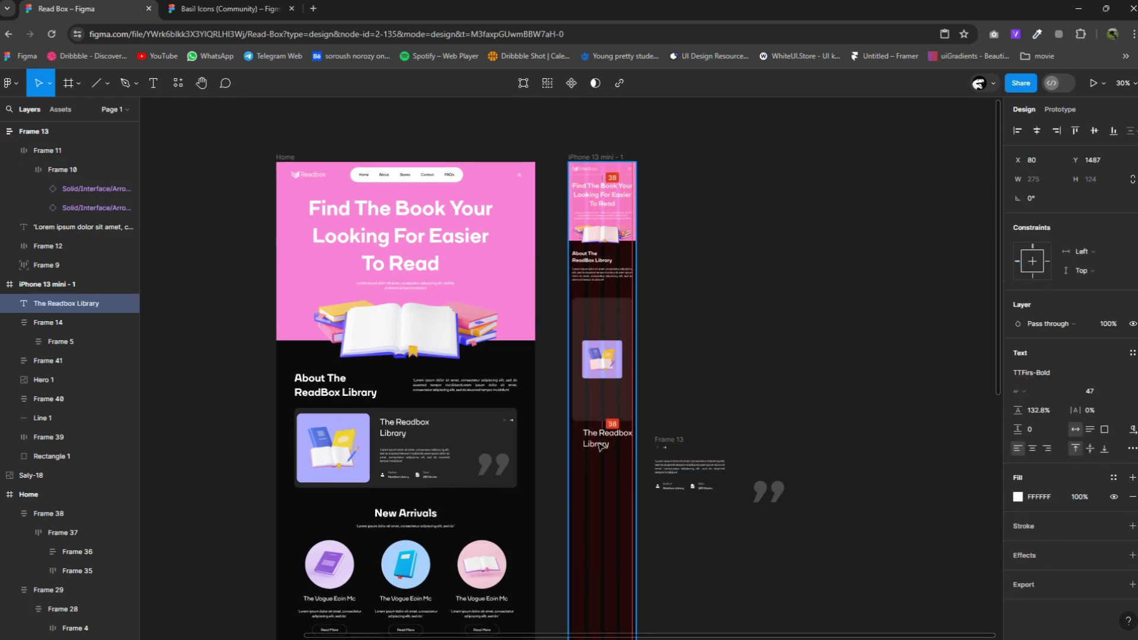
key(Down)
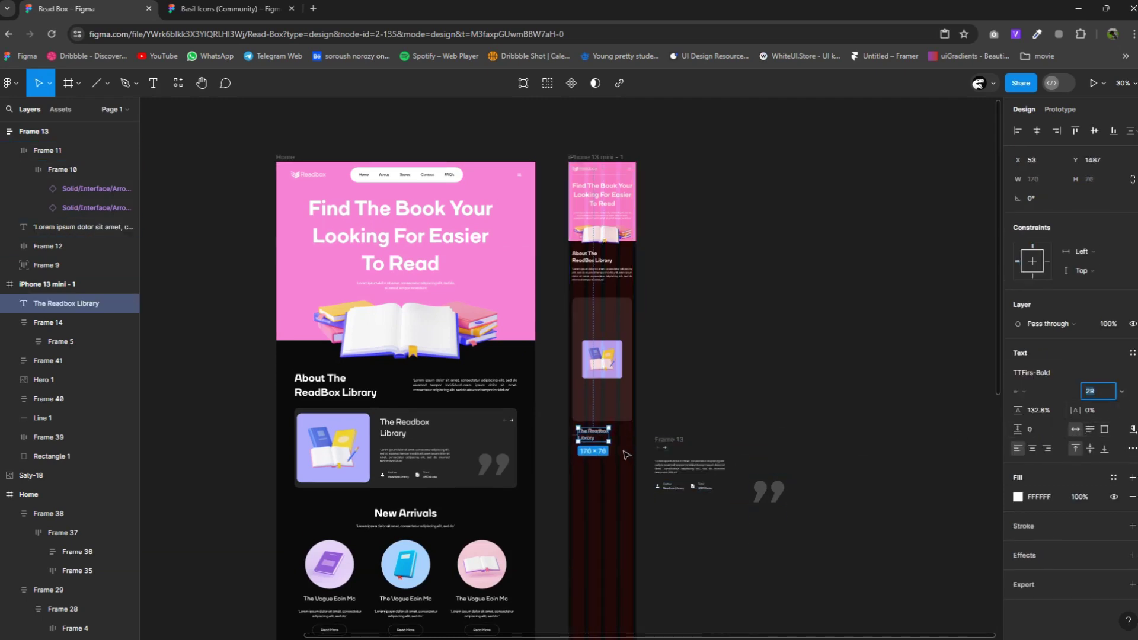
key(Down)
key(Down)
scroll(599, 439, up, 3)
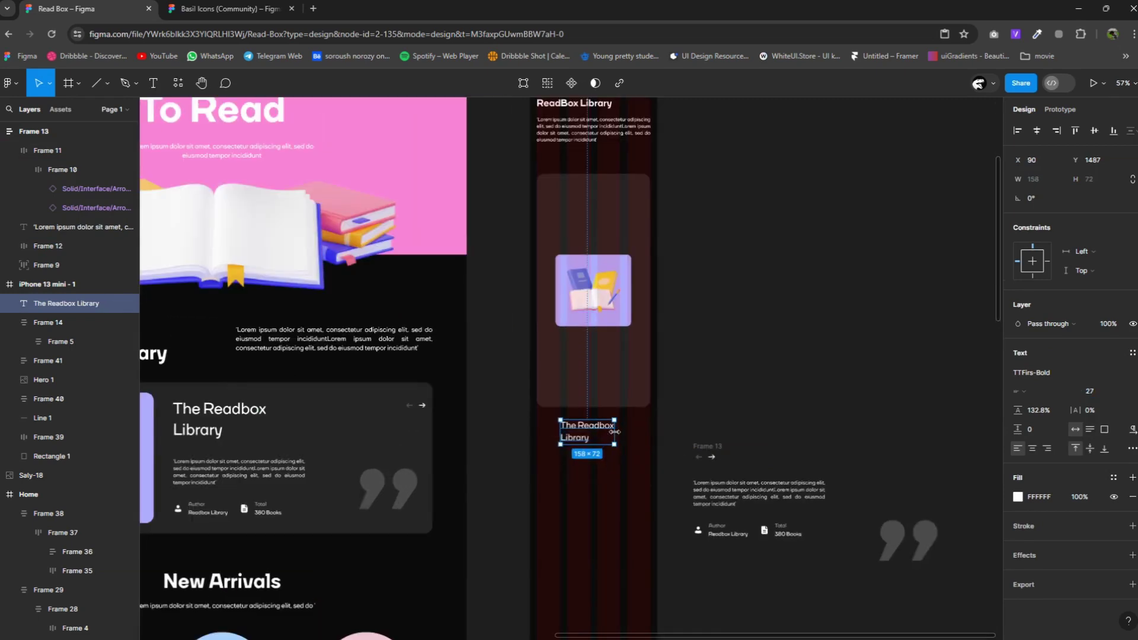
double_click(567, 437)
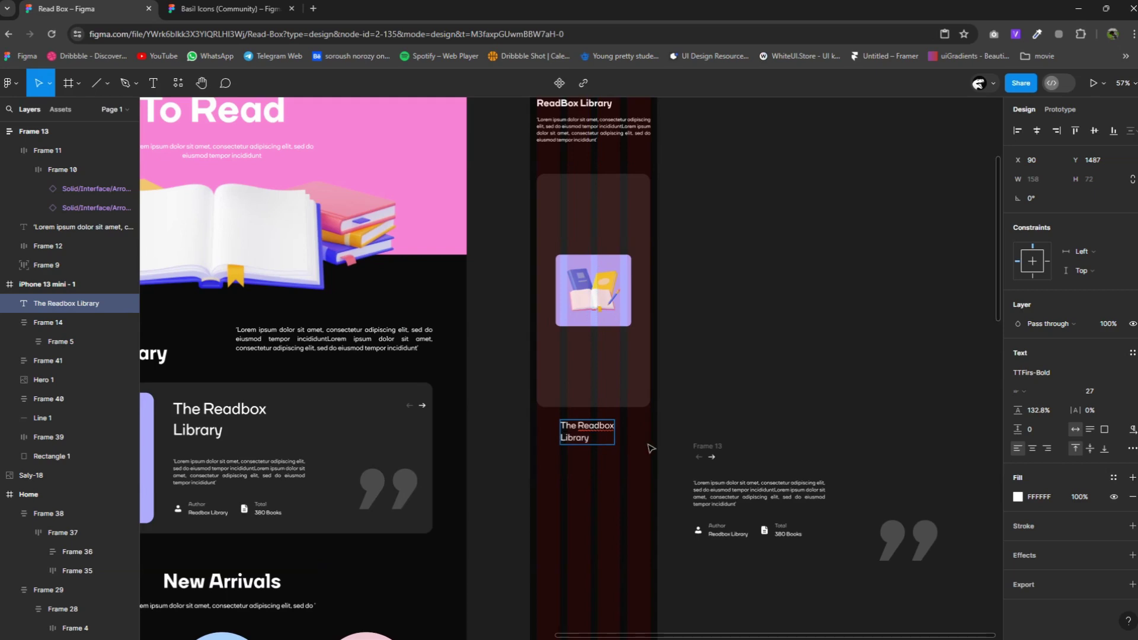
key(Escape)
drag(618, 430, 603, 431)
Copy the lorem paragraph under the title and move the Author/Total row below it.
click(711, 486)
double_click(768, 490)
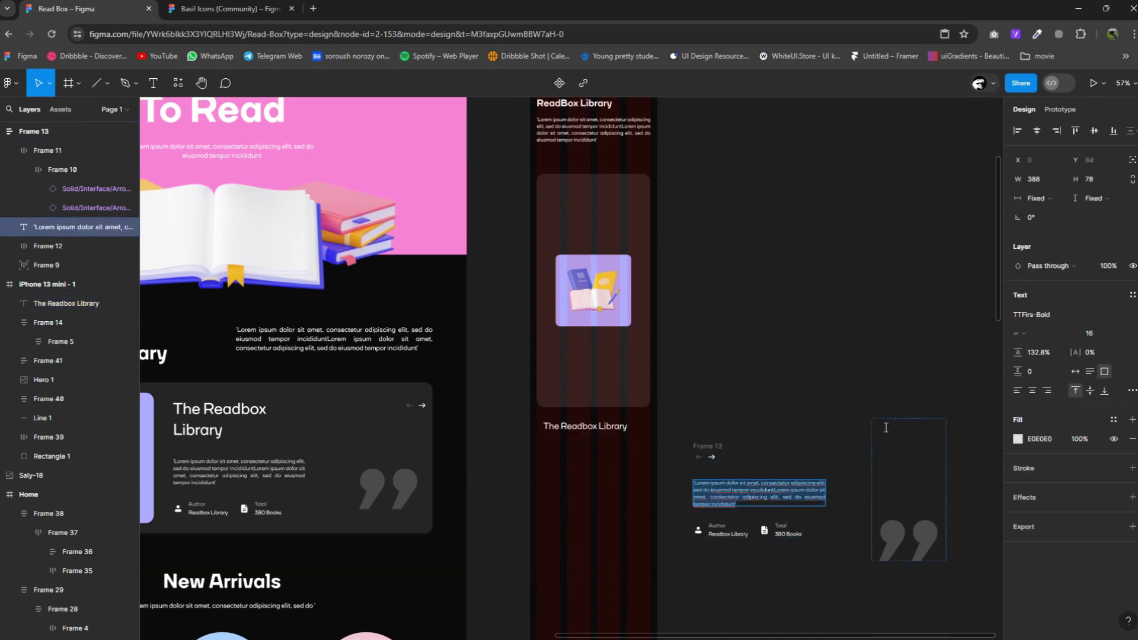
click(768, 490)
key(Escape)
drag(779, 502, 623, 461)
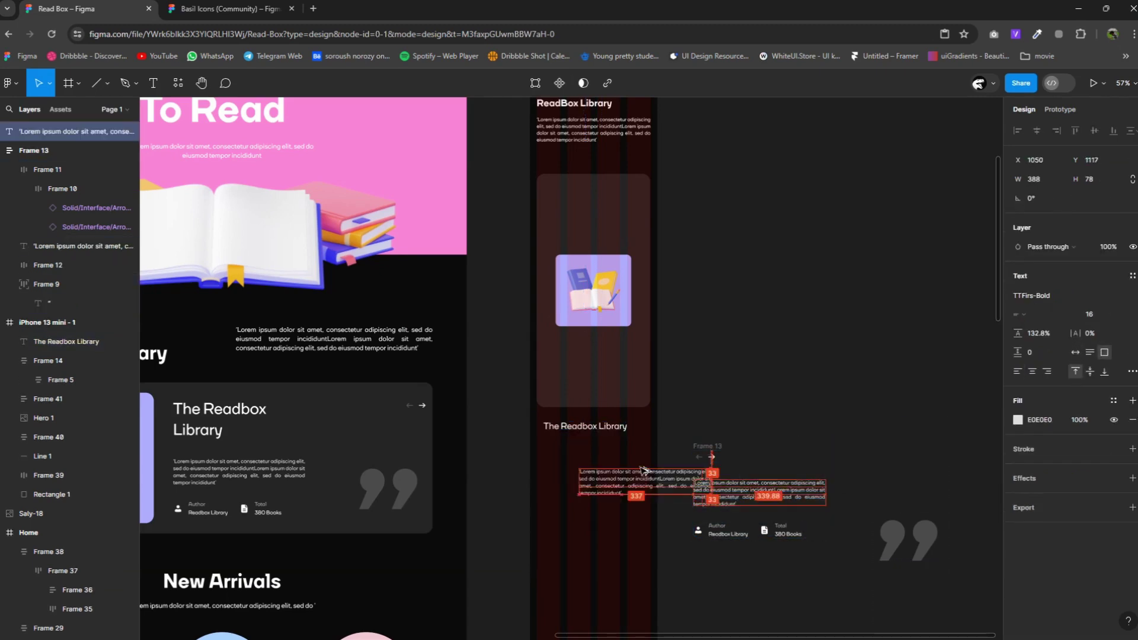
double_click(547, 456)
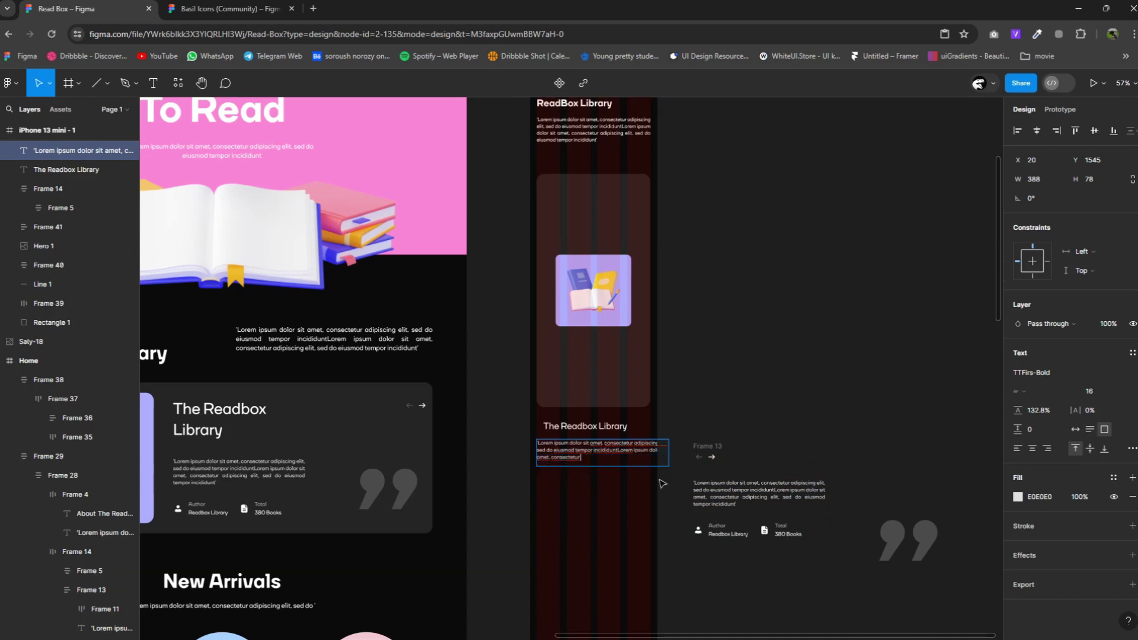
key(Escape)
drag(617, 461, 641, 451)
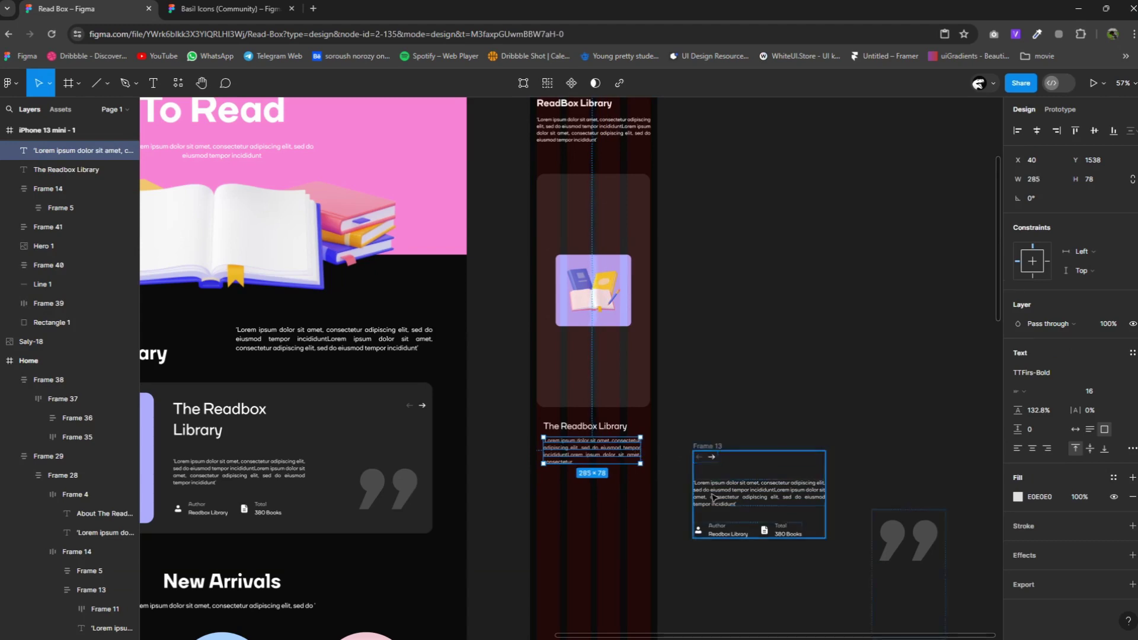
drag(745, 533, 598, 497)
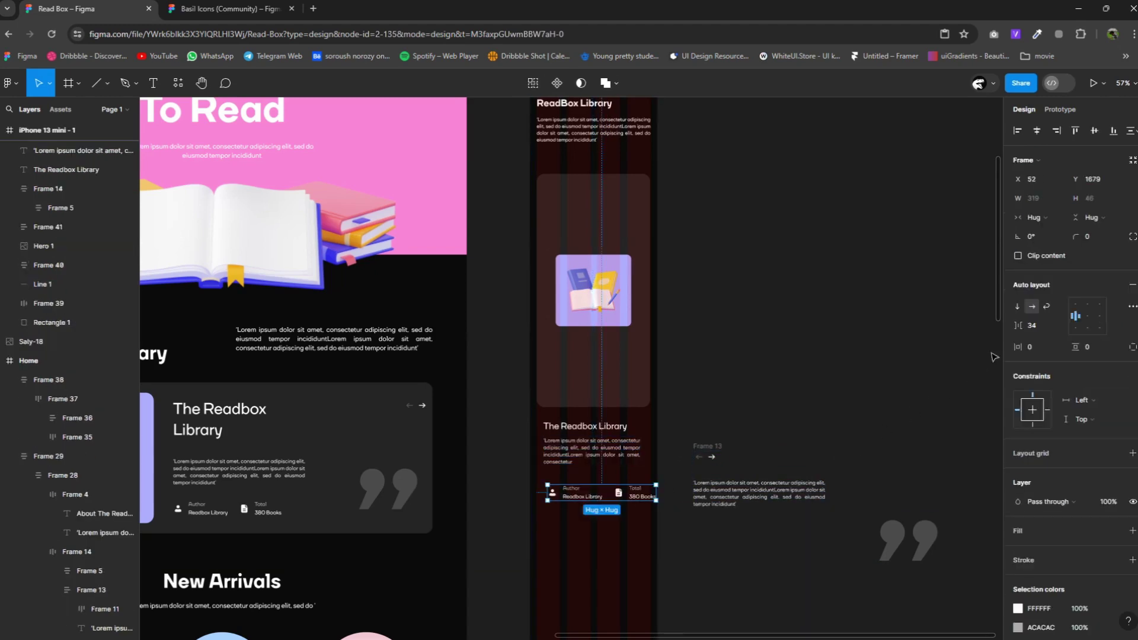
Stack Author and Total vertically with a 21 gap, placed under the paragraph.
click(1019, 307)
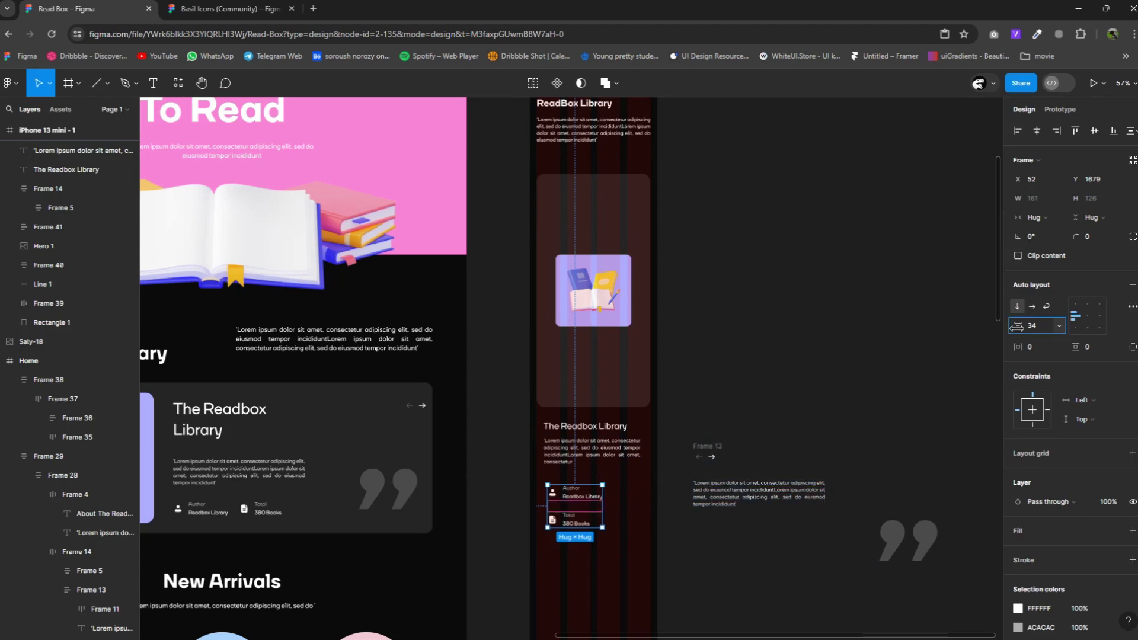
drag(1016, 327, 1002, 327)
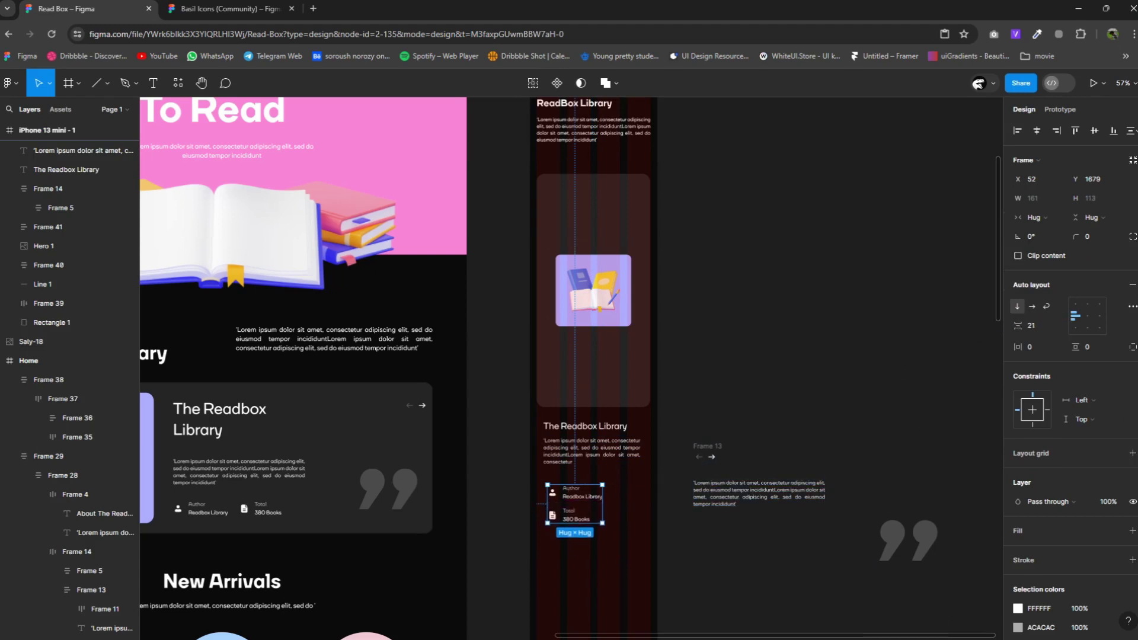
drag(570, 516, 567, 504)
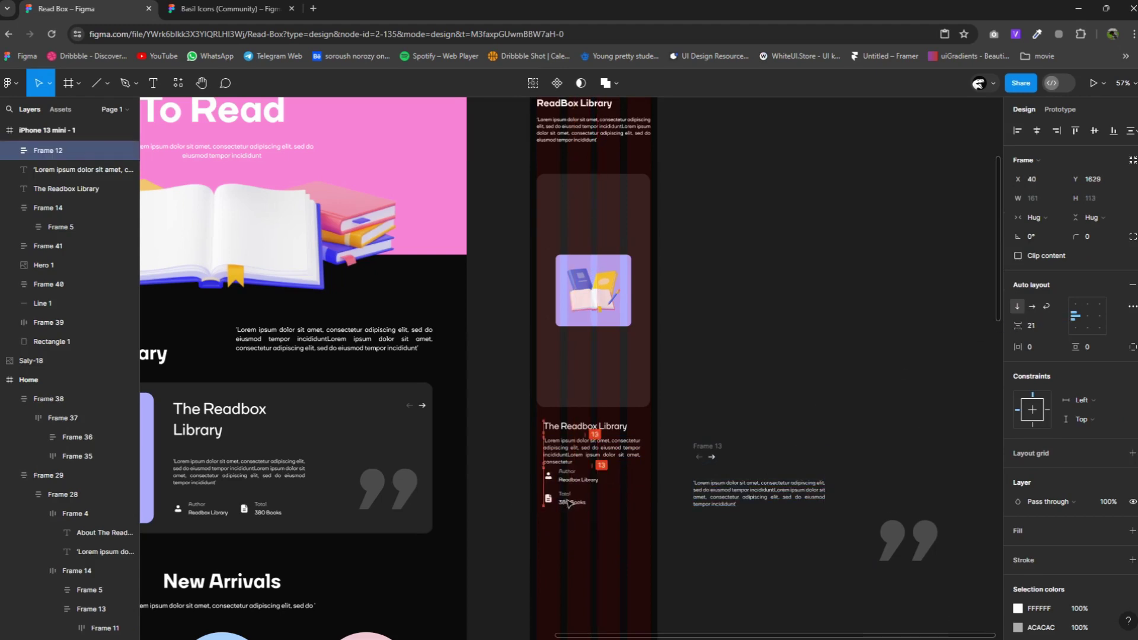
Frame the title, paragraph and Author/Total together with 16-gap auto layout below the image.
click(578, 510)
drag(629, 536, 576, 427)
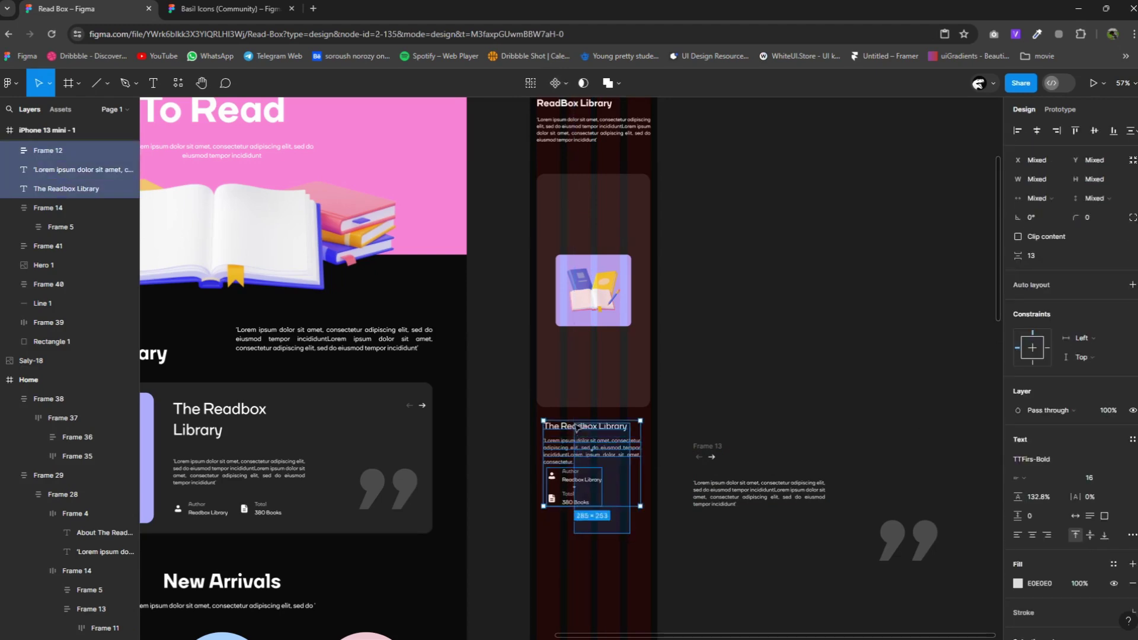
right_click(576, 427)
click(605, 419)
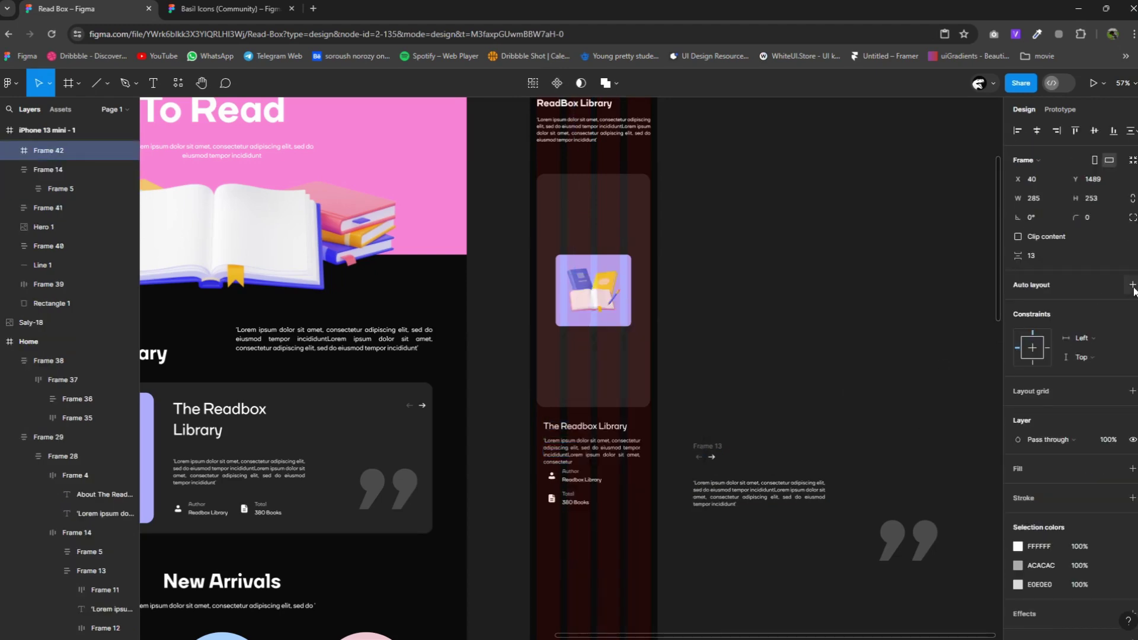
click(1132, 285)
drag(1019, 326, 1025, 327)
drag(591, 465, 599, 355)
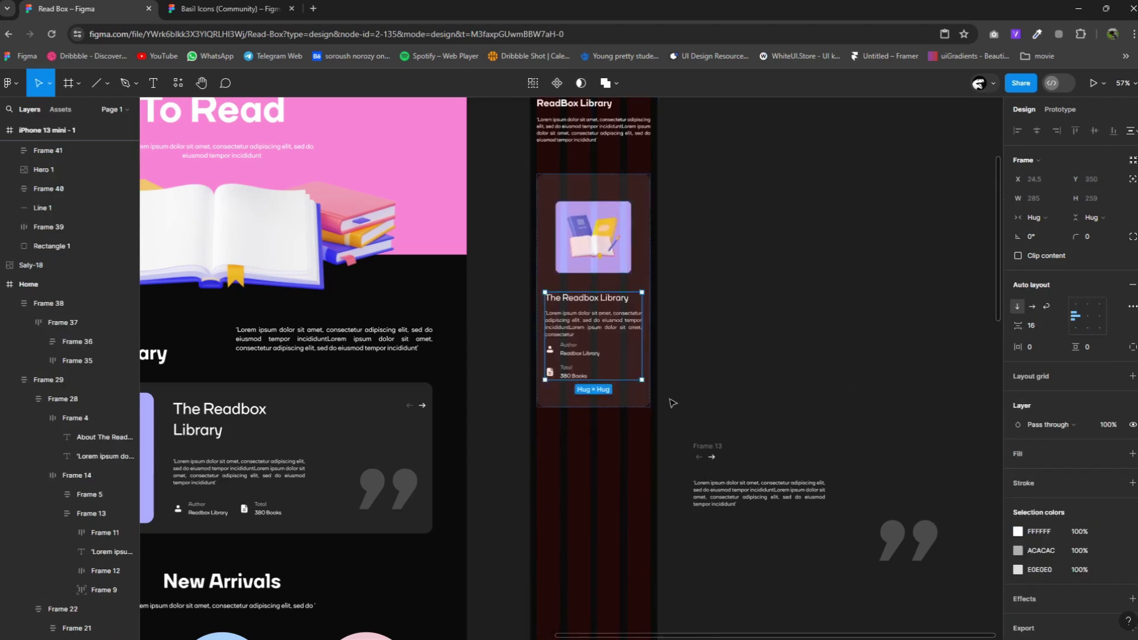
click(632, 403)
Enlarge the book image to fill the card width and restore the card to 334 wide.
click(608, 267)
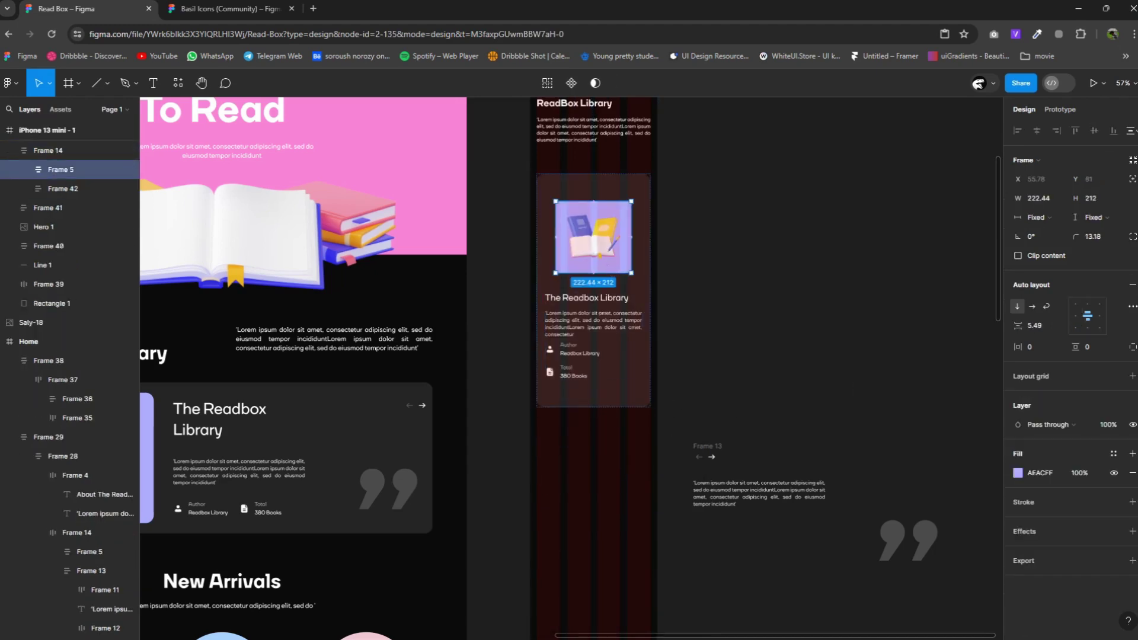
key(k)
drag(612, 276, 619, 296)
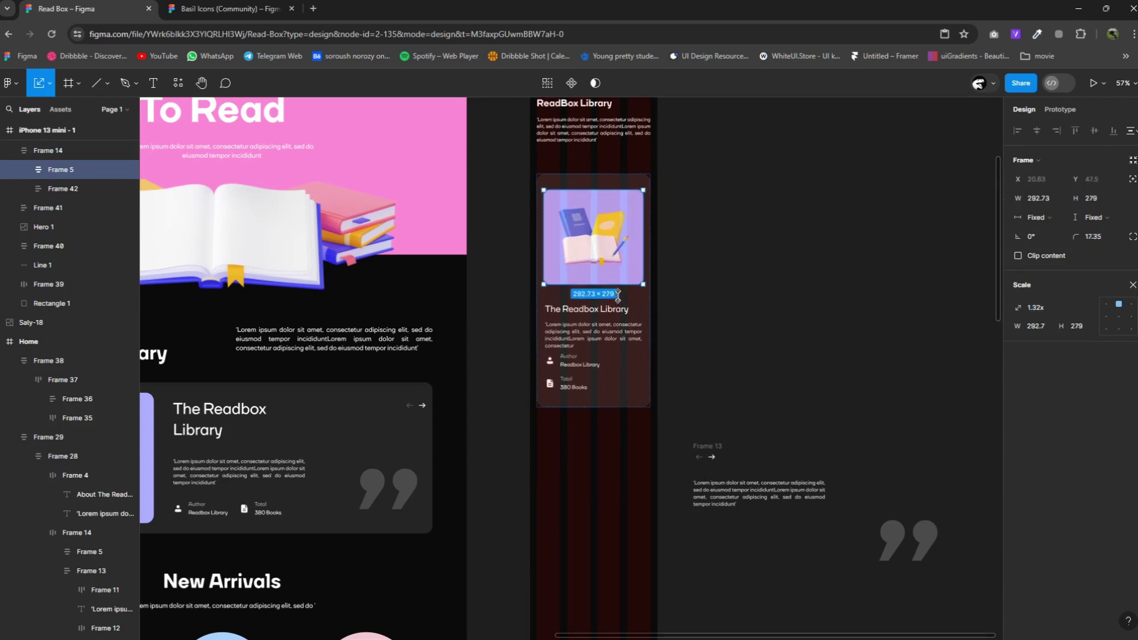
click(630, 403)
drag(631, 405, 635, 397)
click(1131, 285)
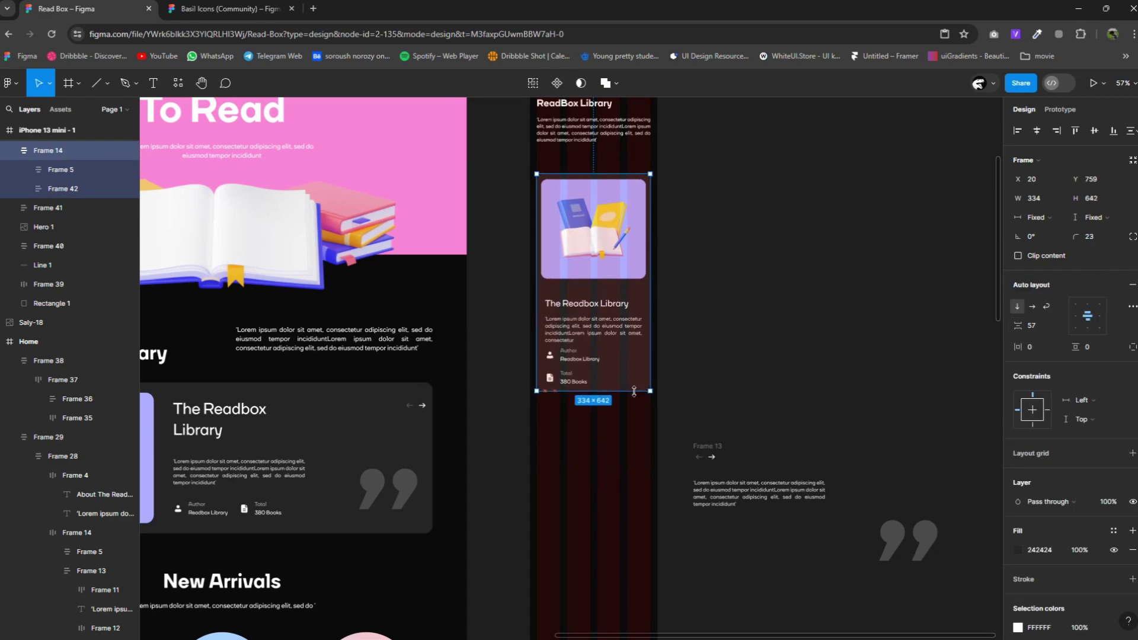
Shrink the quote mark into the card's bottom-right and delete the leftover arrows and text frame.
click(892, 537)
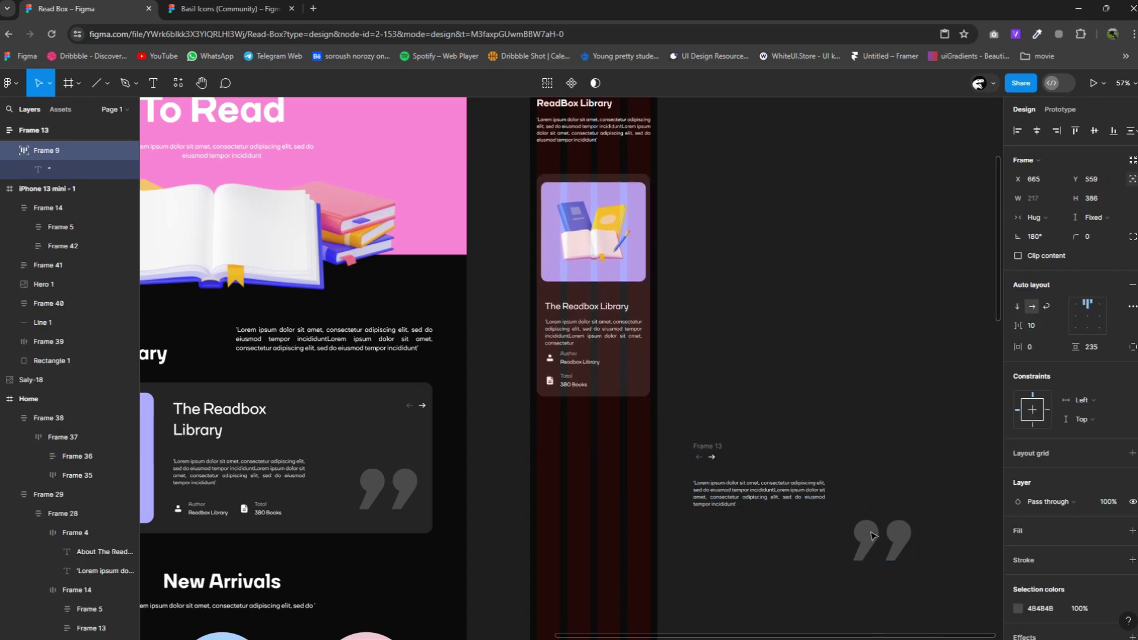
key(k)
mouse_move(893, 511)
mouse_down()
mouse_move(882, 614)
mouse_move(630, 392)
mouse_move(628, 352)
mouse_move(634, 374)
mouse_up()
click(725, 455)
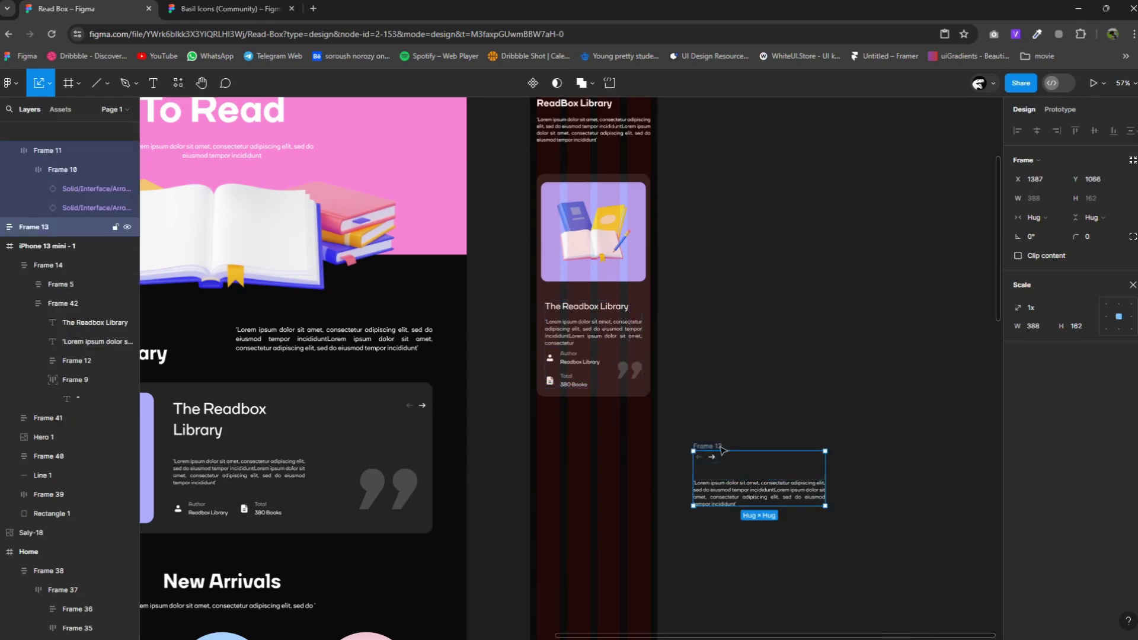
key(Delete)
Move the New Arrivals heading into the phone frame and set its font size to 30.
scroll(694, 415, down, 3)
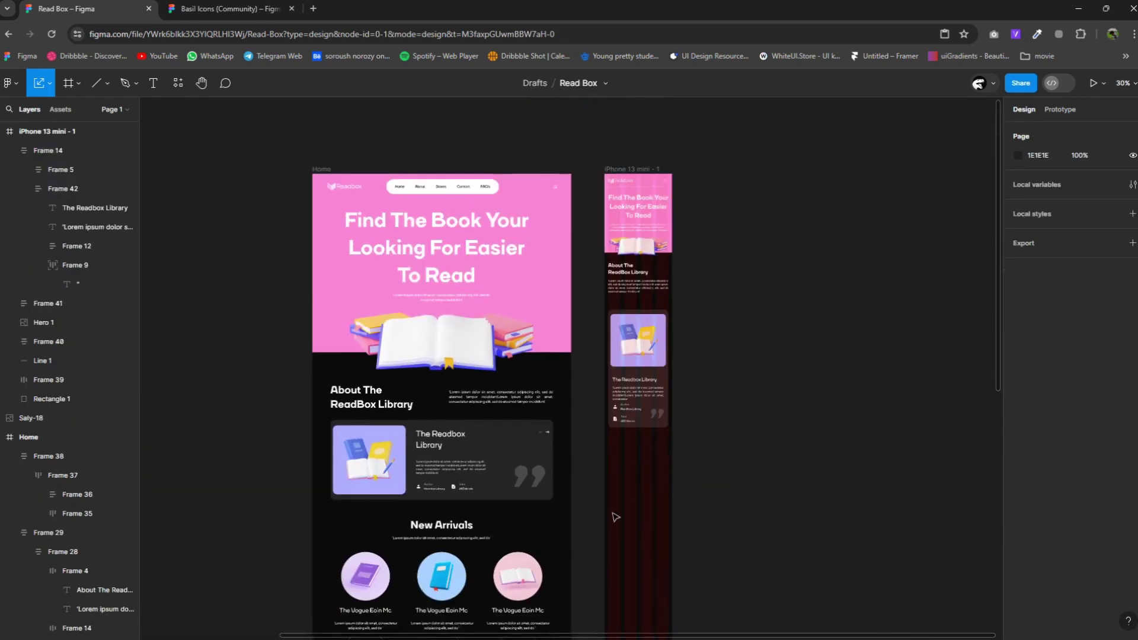
click(423, 531)
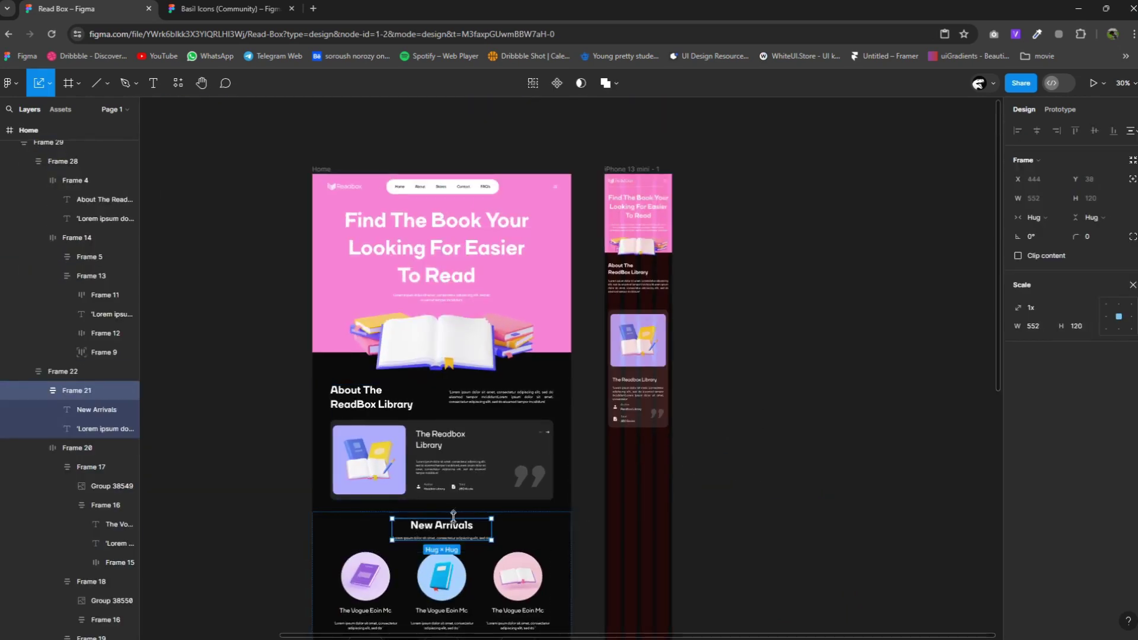
scroll(646, 426, down, 3)
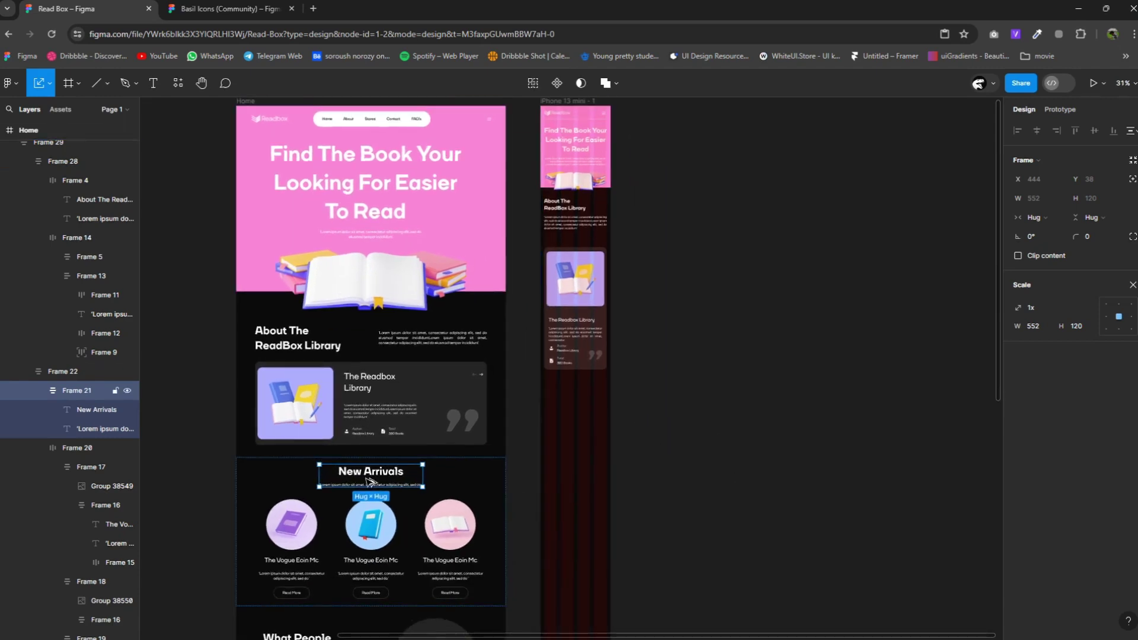
drag(371, 474, 585, 408)
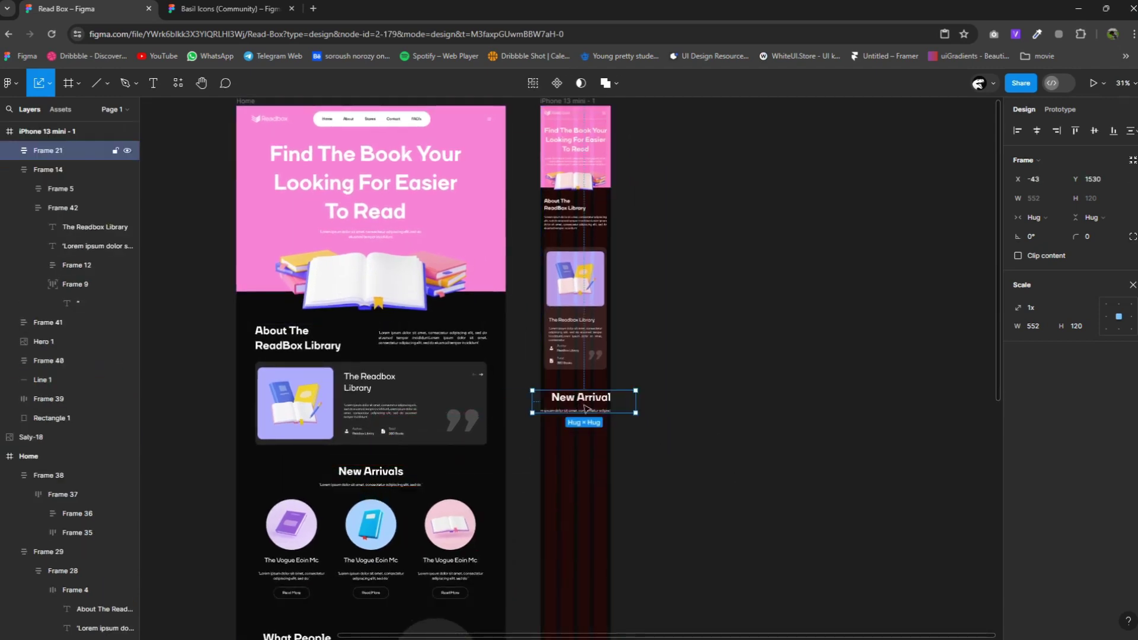
click(1131, 286)
double_click(590, 407)
text(30)
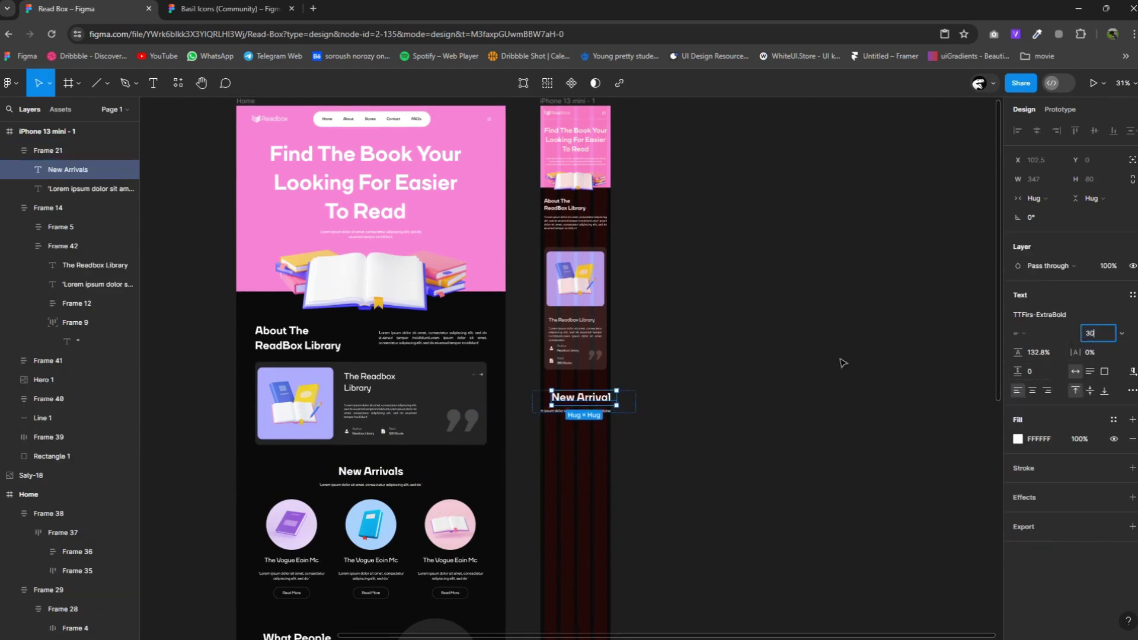
key(Return)
ctrl+scroll(575, 415, up, 5)
Narrow the Lorem ipsum description to 335 wide and centre-align it.
click(677, 391)
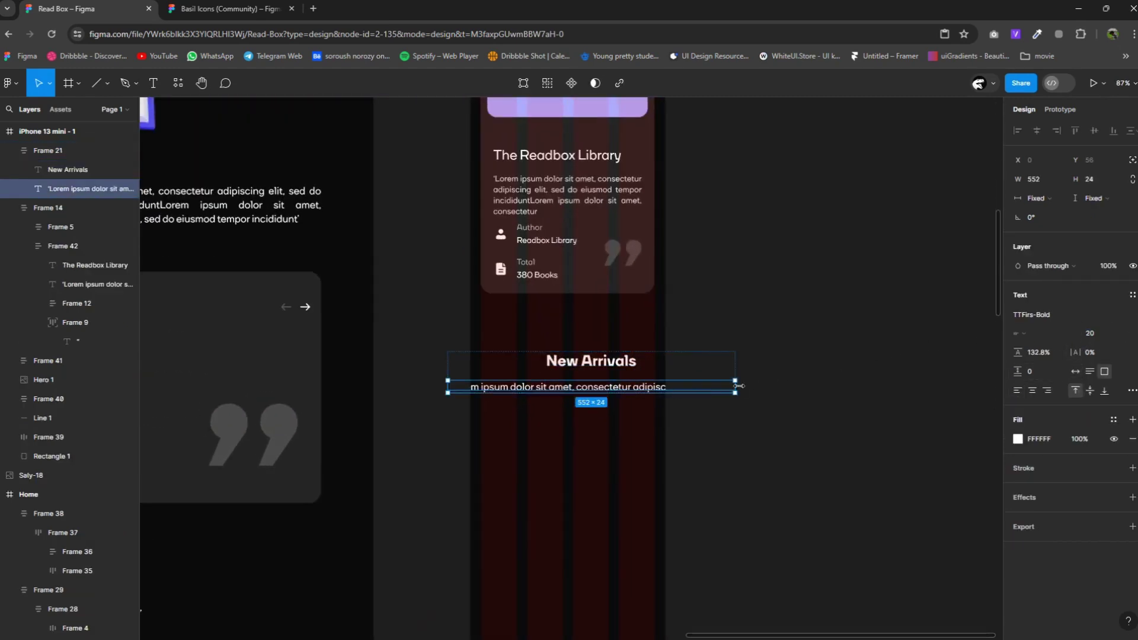
drag(739, 386, 659, 386)
click(632, 367)
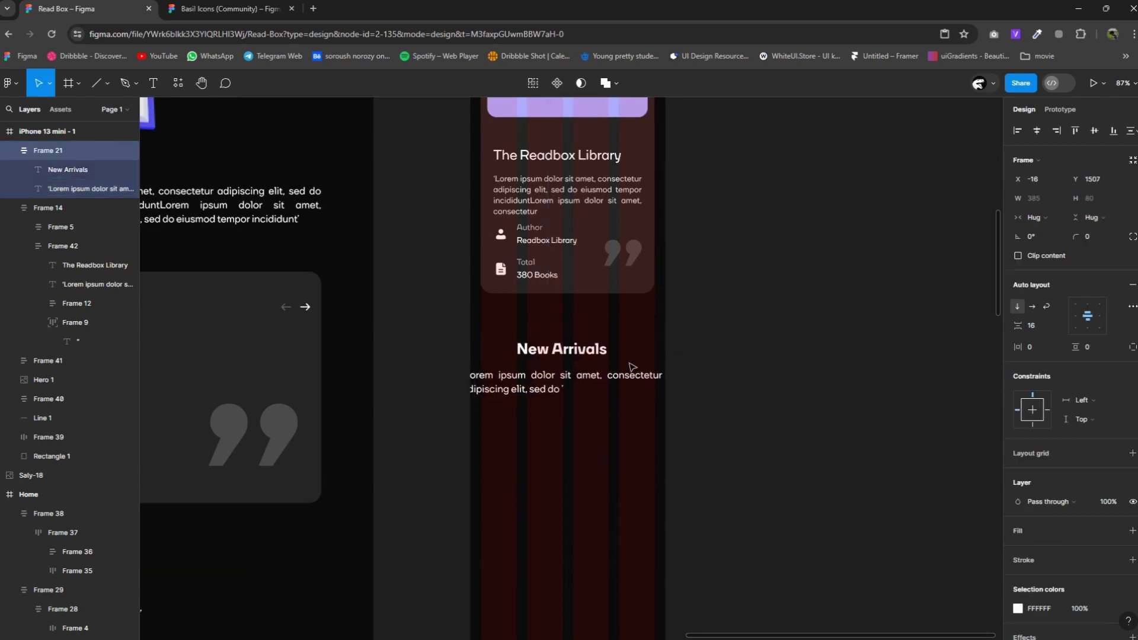
click(633, 372)
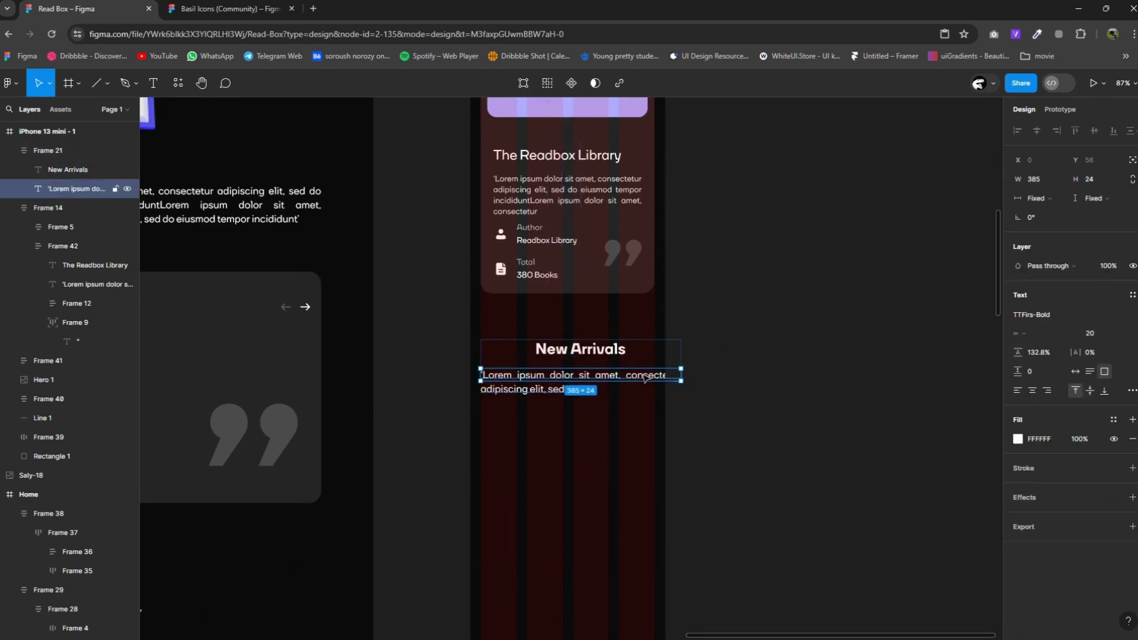
drag(683, 374, 655, 374)
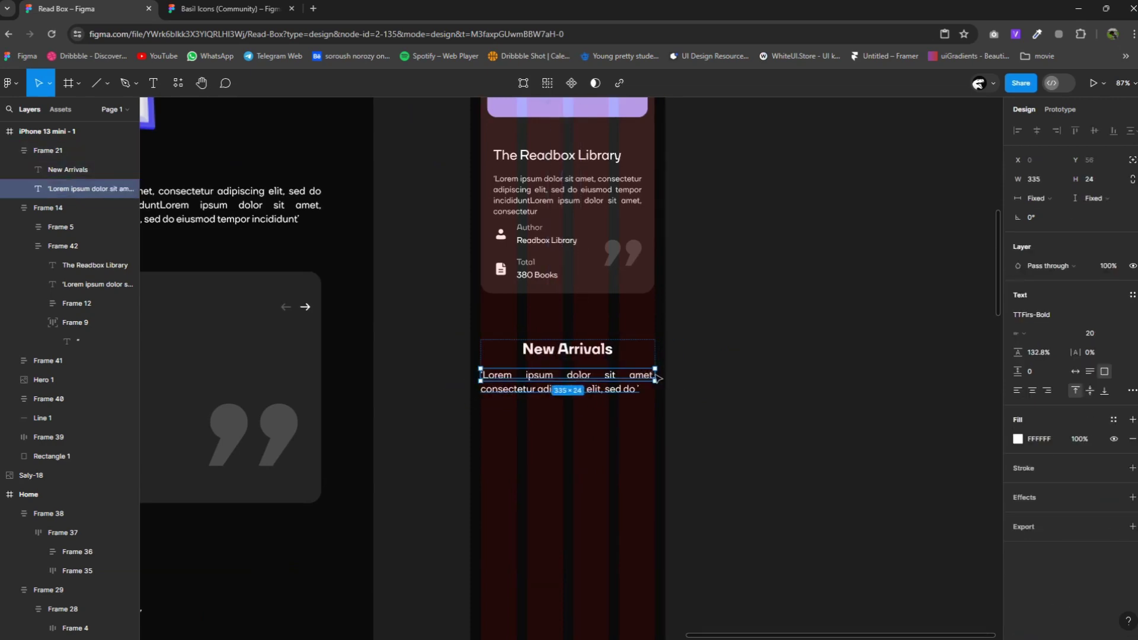
click(1031, 390)
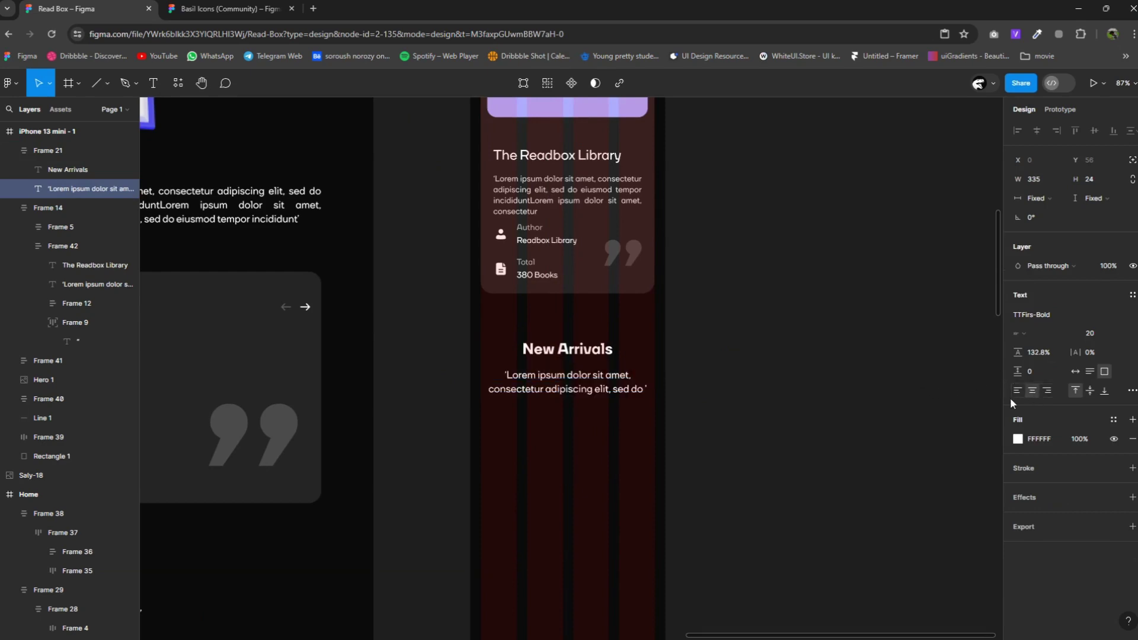
Fit the description on two lines and set the header group's height to Hug.
click(642, 365)
drag(640, 381, 641, 410)
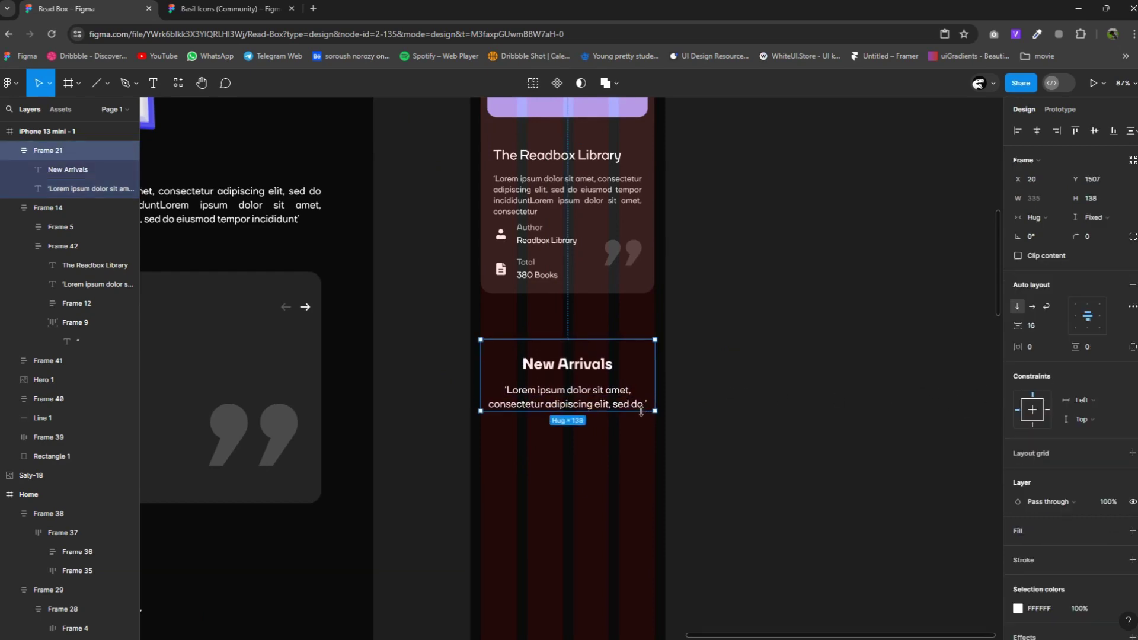
click(601, 386)
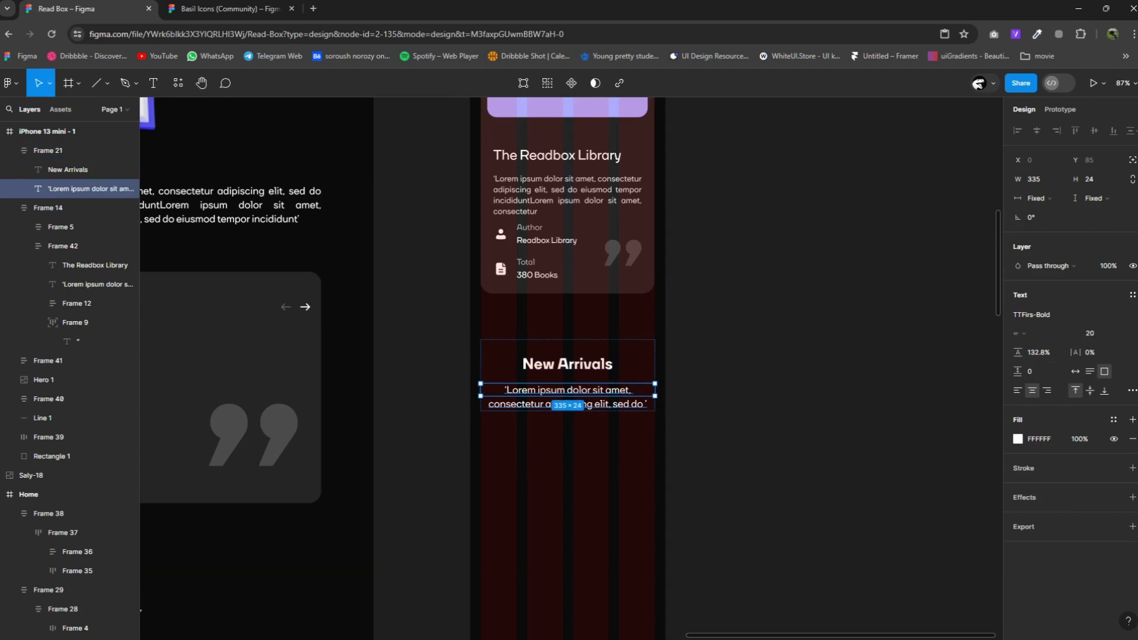
drag(618, 396, 622, 413)
click(628, 418)
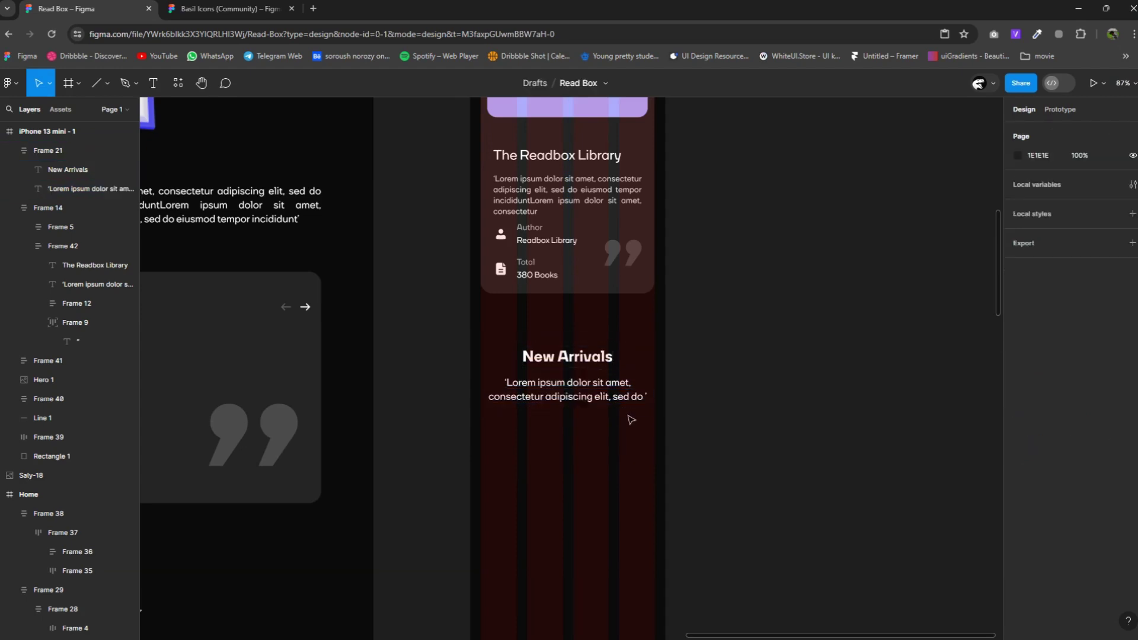
double_click(627, 403)
click(622, 456)
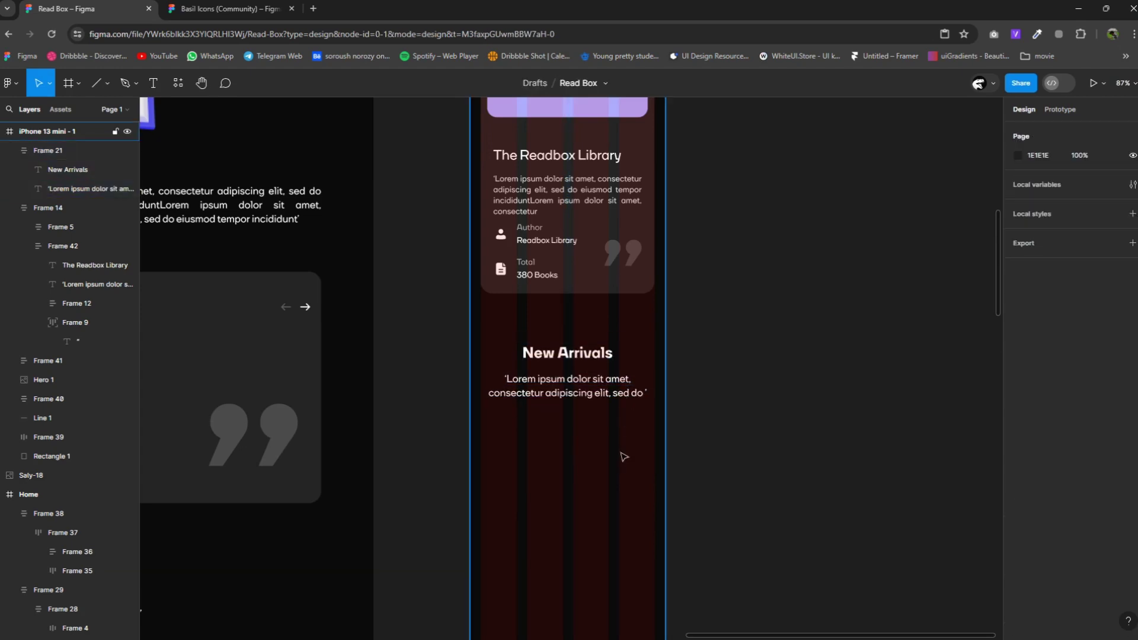
scroll(603, 317, down, 5)
scroll(414, 367, down, 1)
click(343, 445)
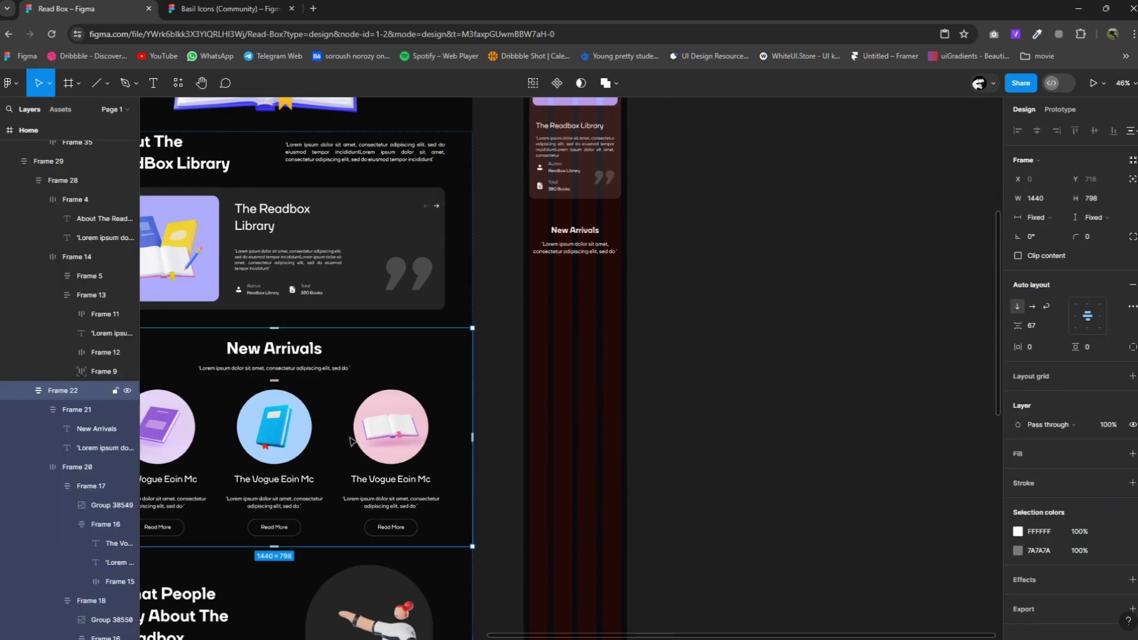
Copy the desktop row of three book cards, stack it vertically, and move it into the iPhone frame.
scroll(350, 439, down, 3)
click(294, 450)
key(ctrl+c)
key(ctrl+v)
click(1017, 307)
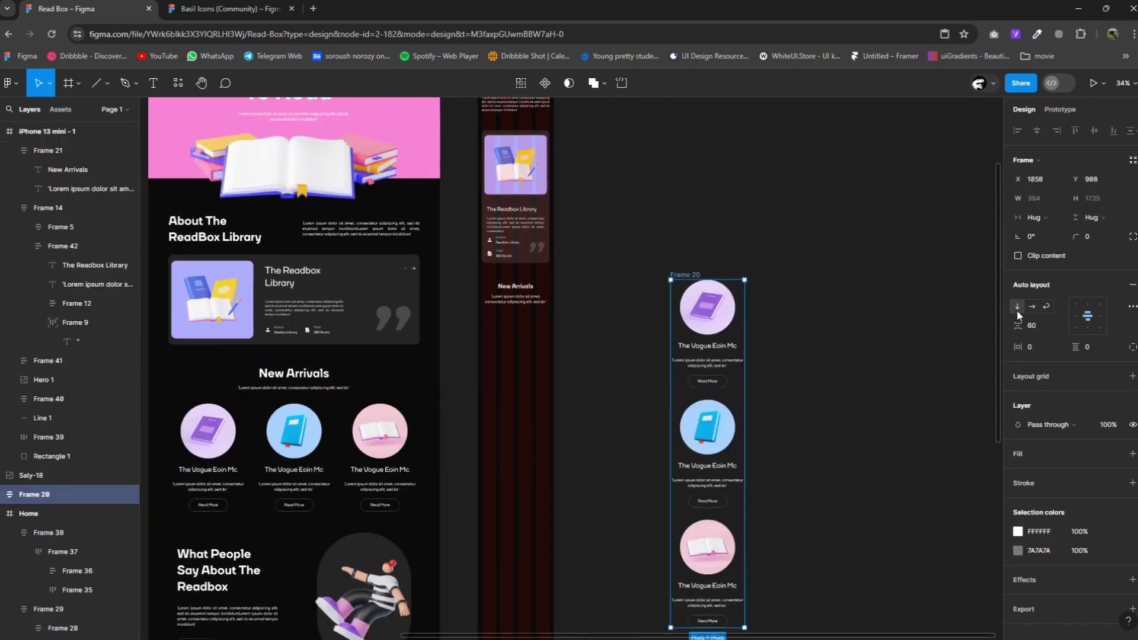
click(796, 317)
drag(699, 285, 513, 314)
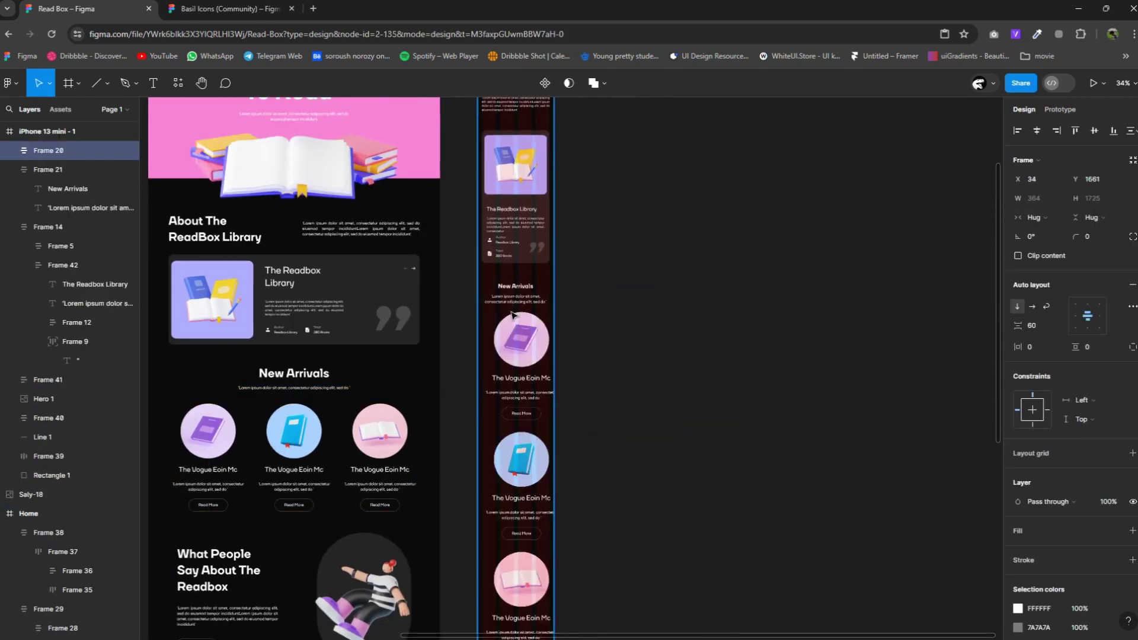
Set all three book descriptions to 326 wide.
scroll(520, 383, up, 2)
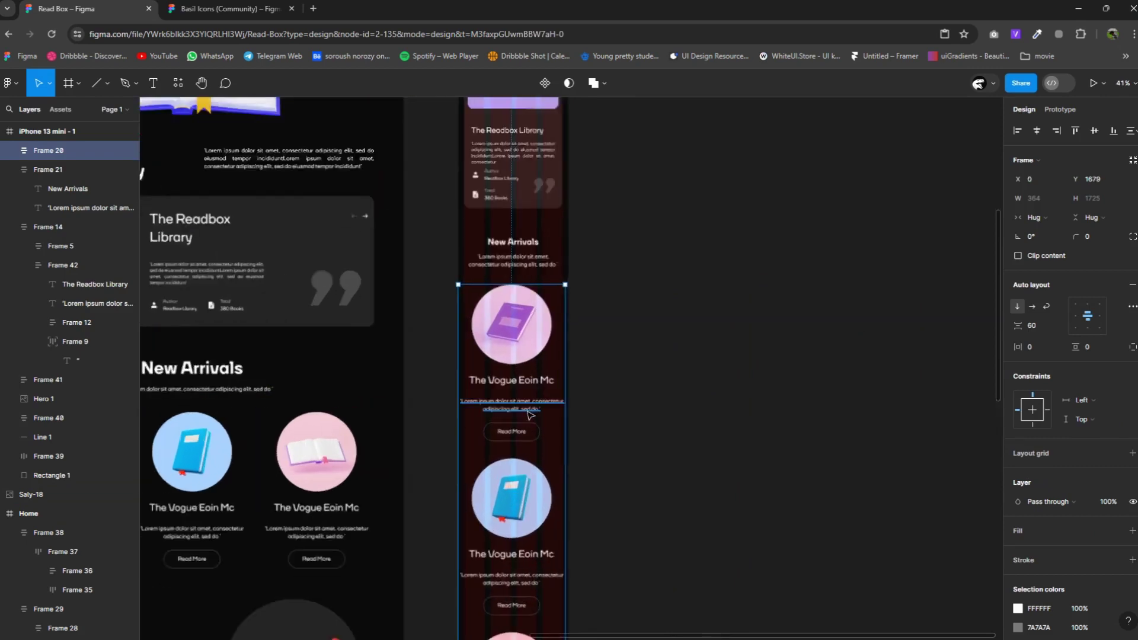
scroll(529, 415, up, 3)
click(546, 409)
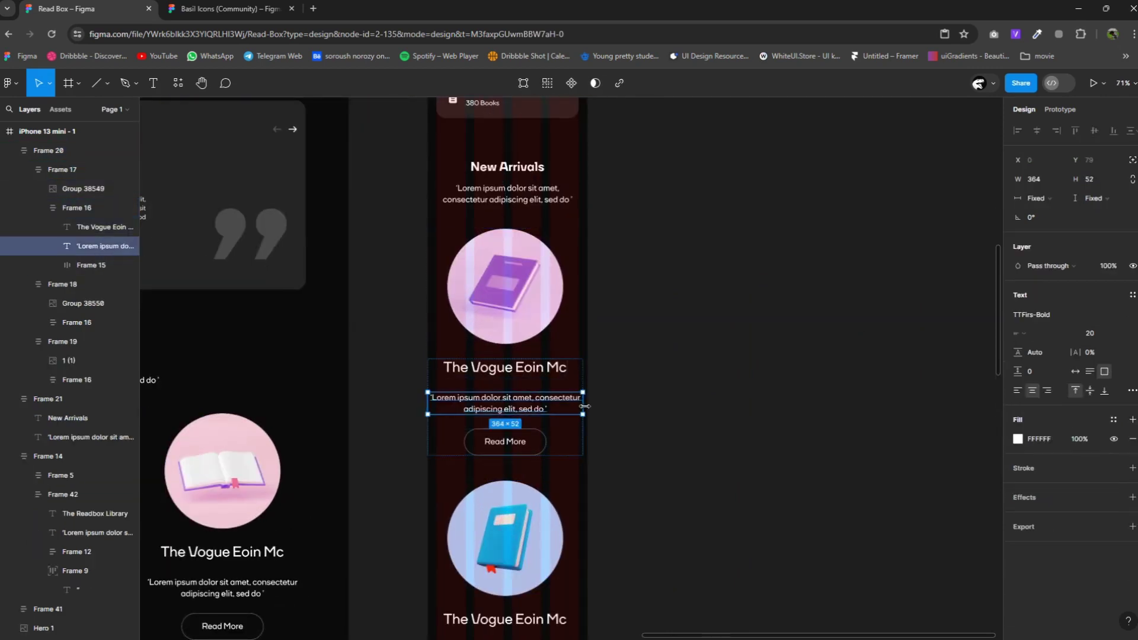
drag(585, 406, 572, 407)
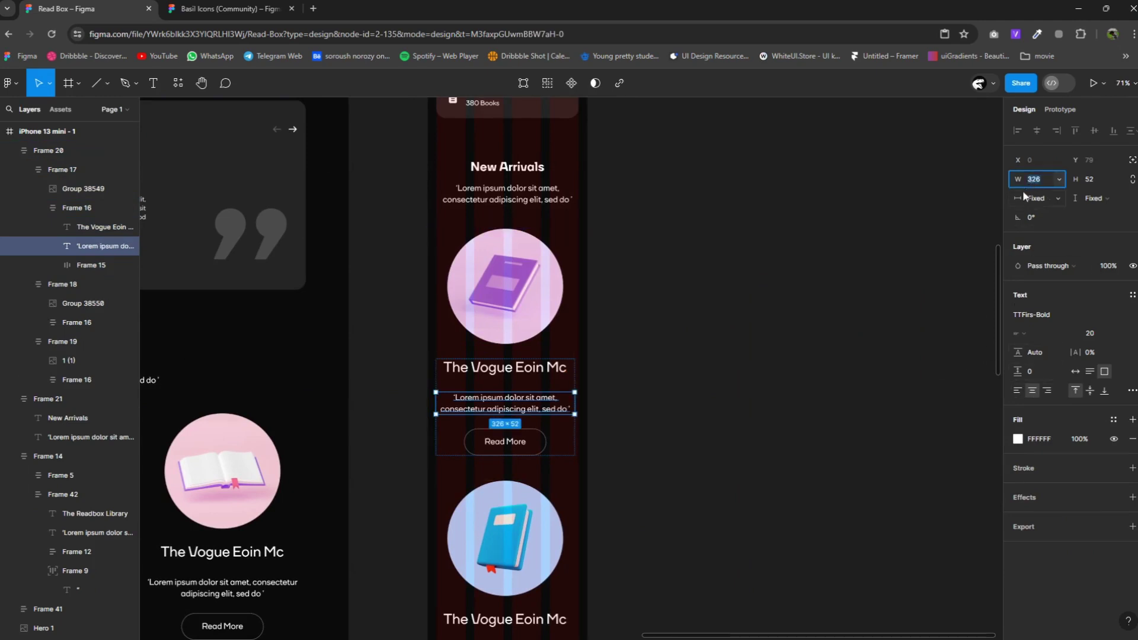
scroll(592, 403, down, 3)
click(521, 514)
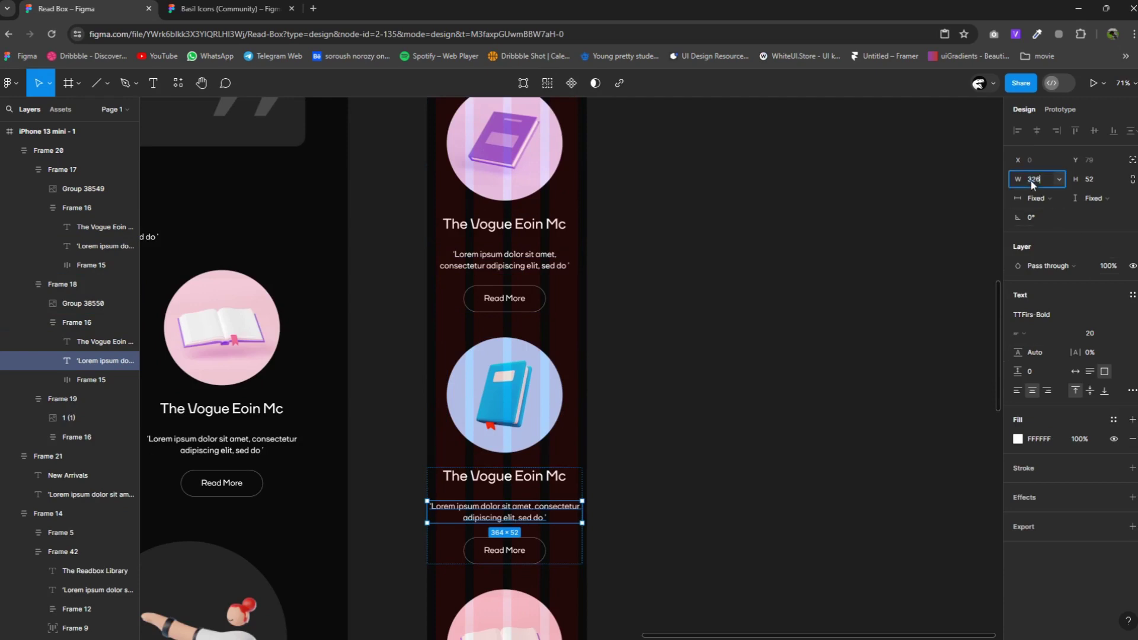
key(Return)
scroll(652, 415, down, 5)
click(557, 550)
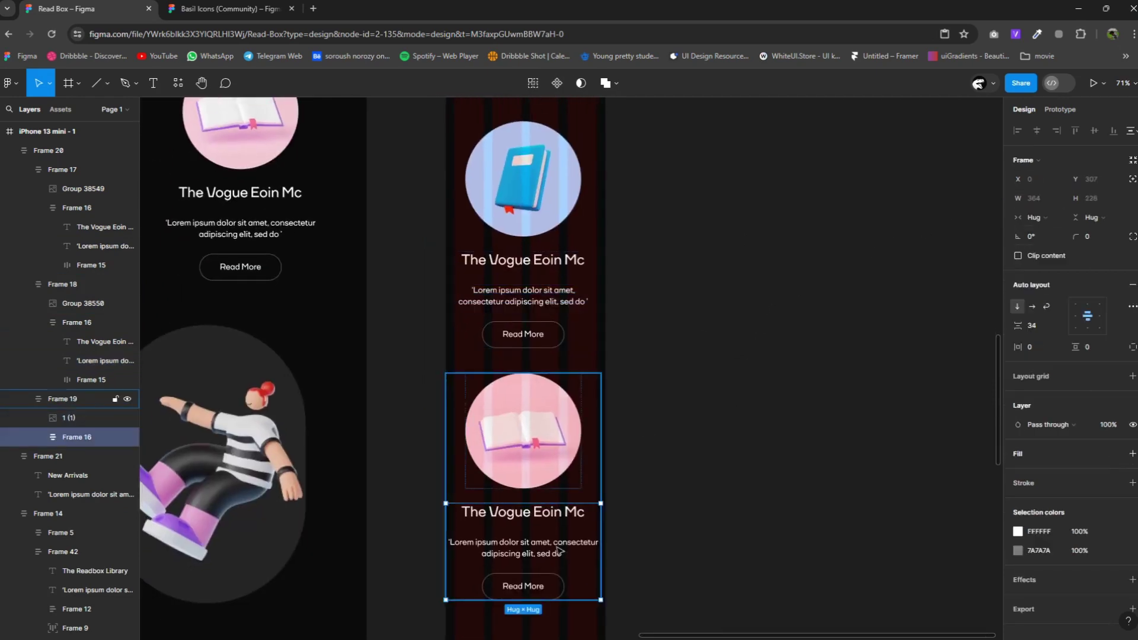
click(557, 550)
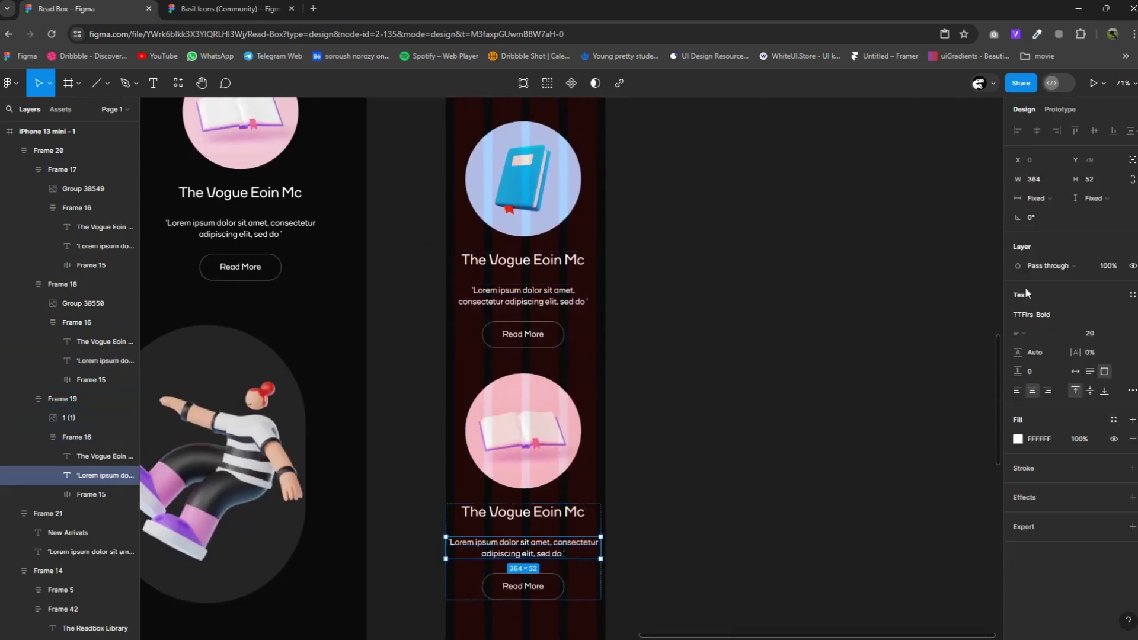
click(860, 287)
scroll(611, 386, down, 3)
Centre the card stack in the phone and tuck it under the New Arrivals header.
click(609, 386)
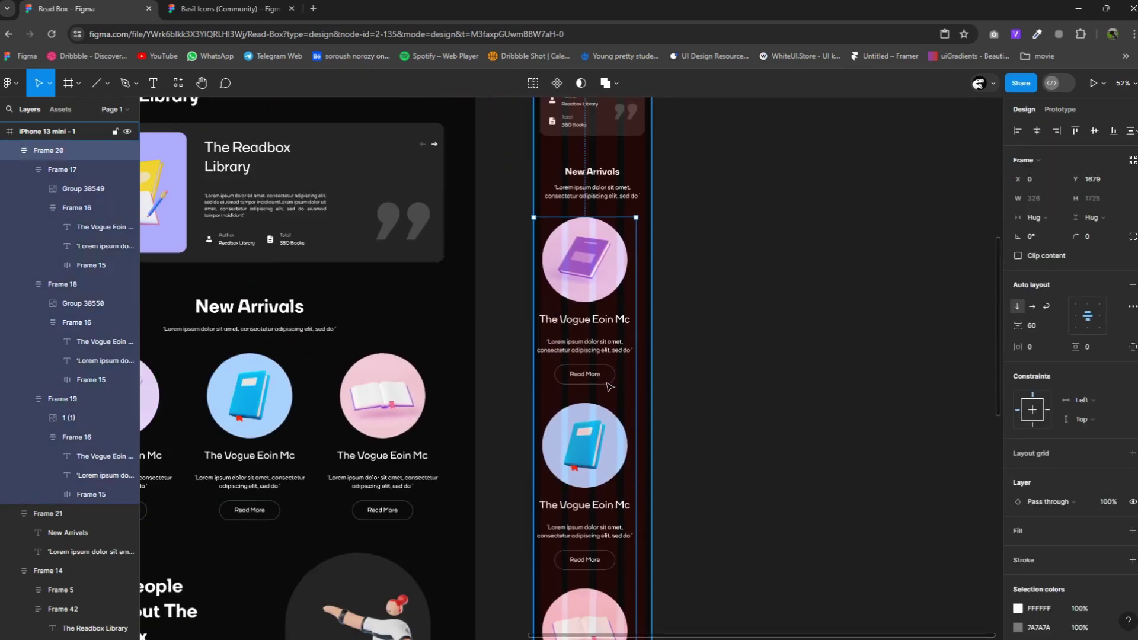
drag(610, 386, 588, 254)
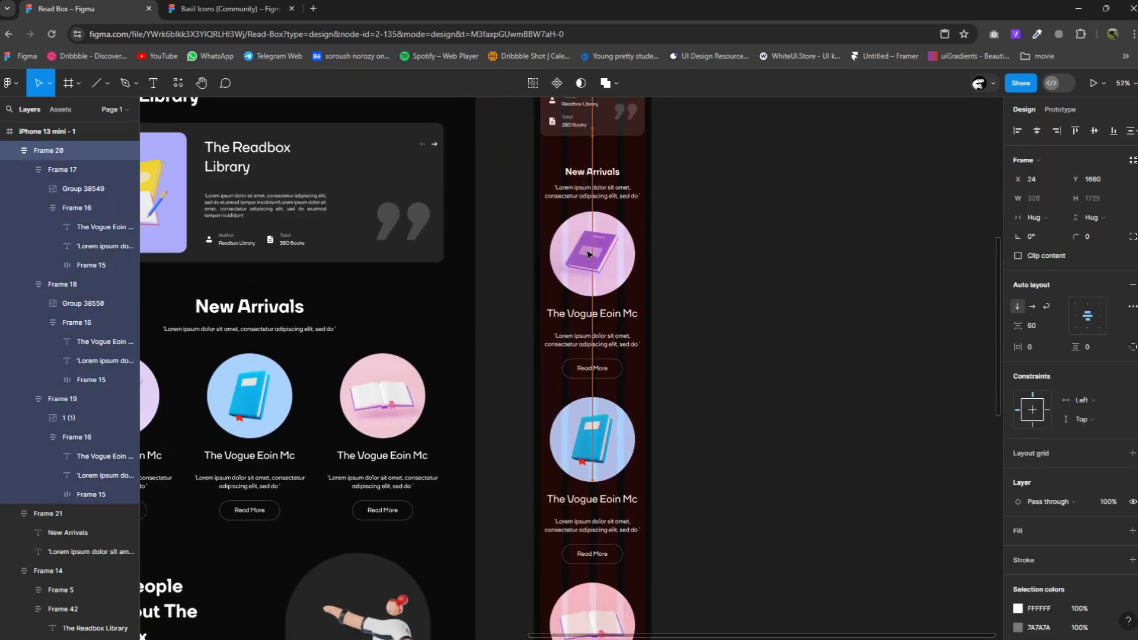
click(590, 182)
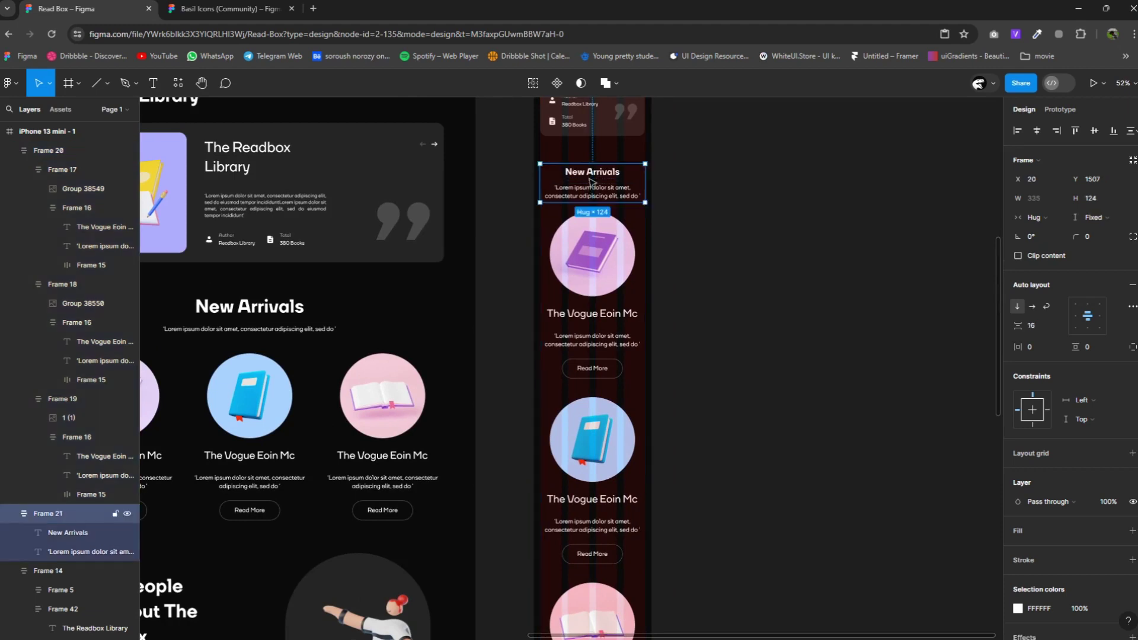
drag(590, 182, 591, 178)
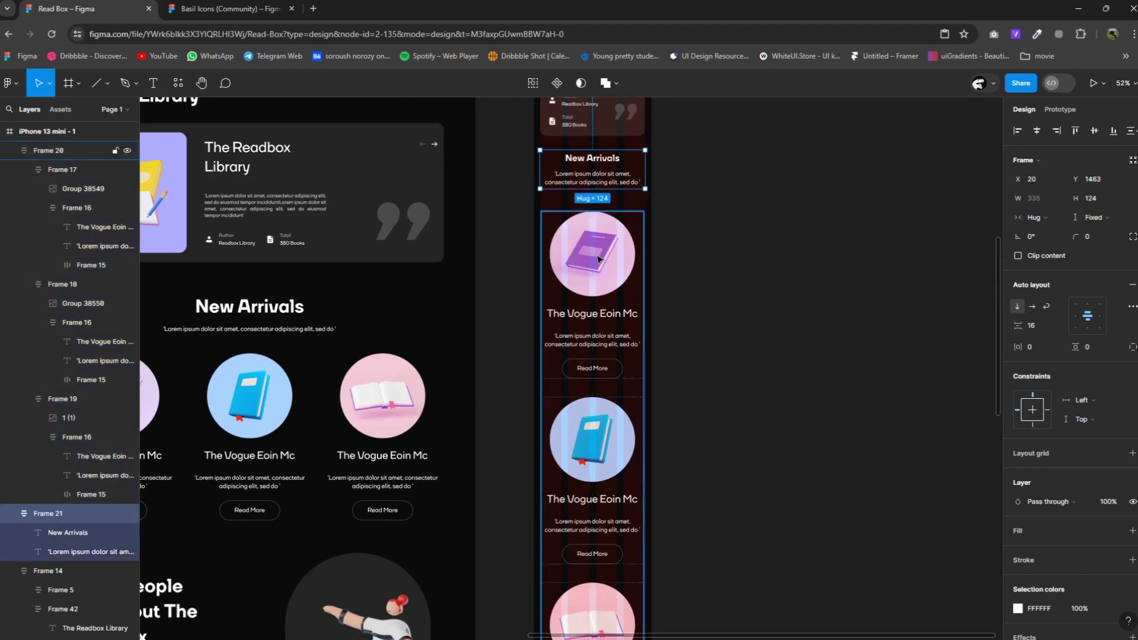
drag(598, 263, 598, 251)
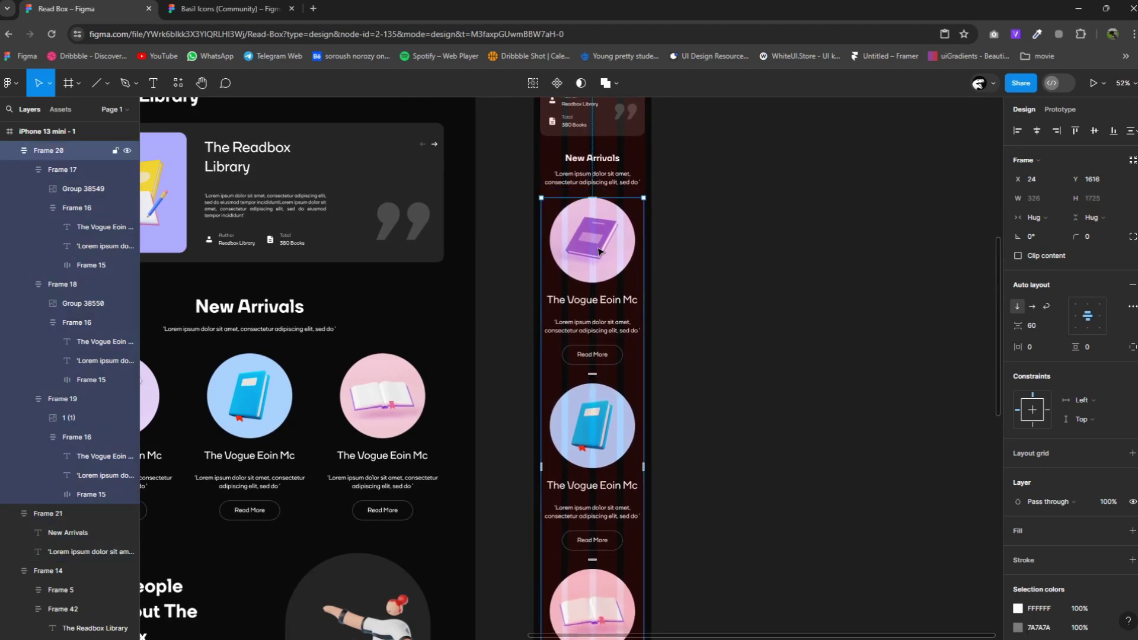
key(shift+1)
Make the iPhone frame taller and place a vertically stacked copy of the testimonial section beside it.
key(Escape)
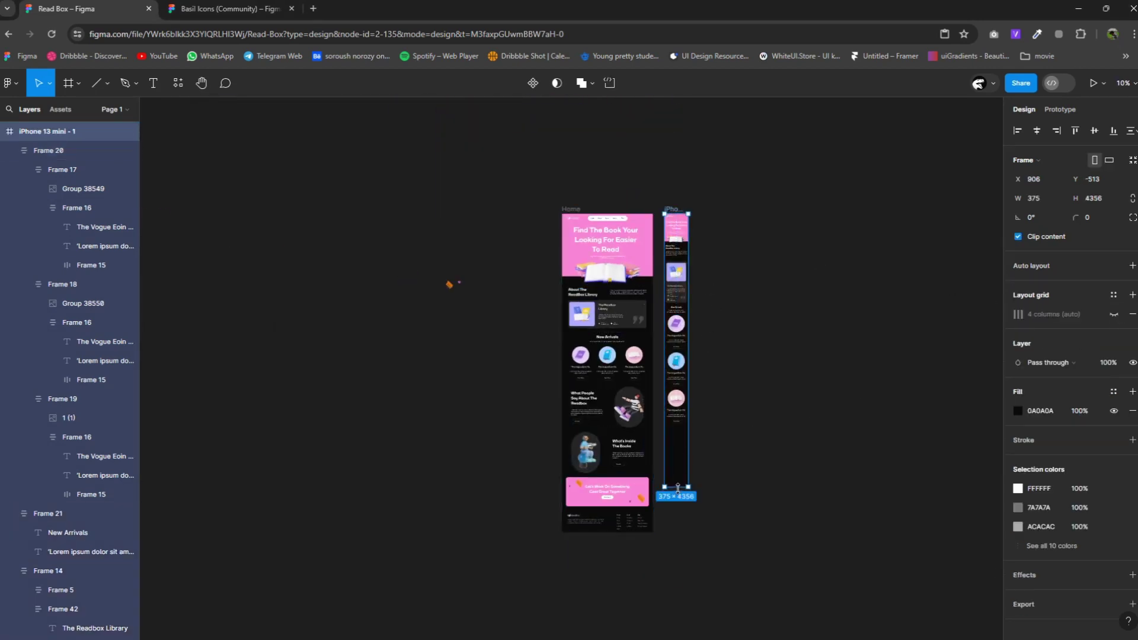
drag(676, 486, 676, 595)
scroll(625, 407, up, 1)
click(625, 406)
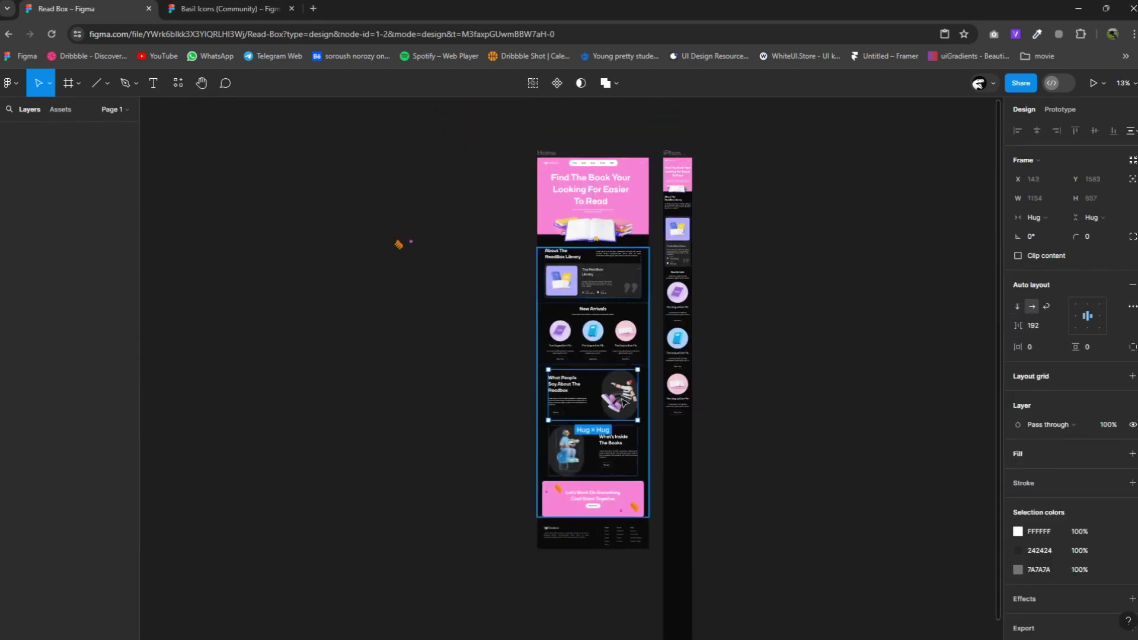
drag(625, 406, 804, 440)
click(1016, 305)
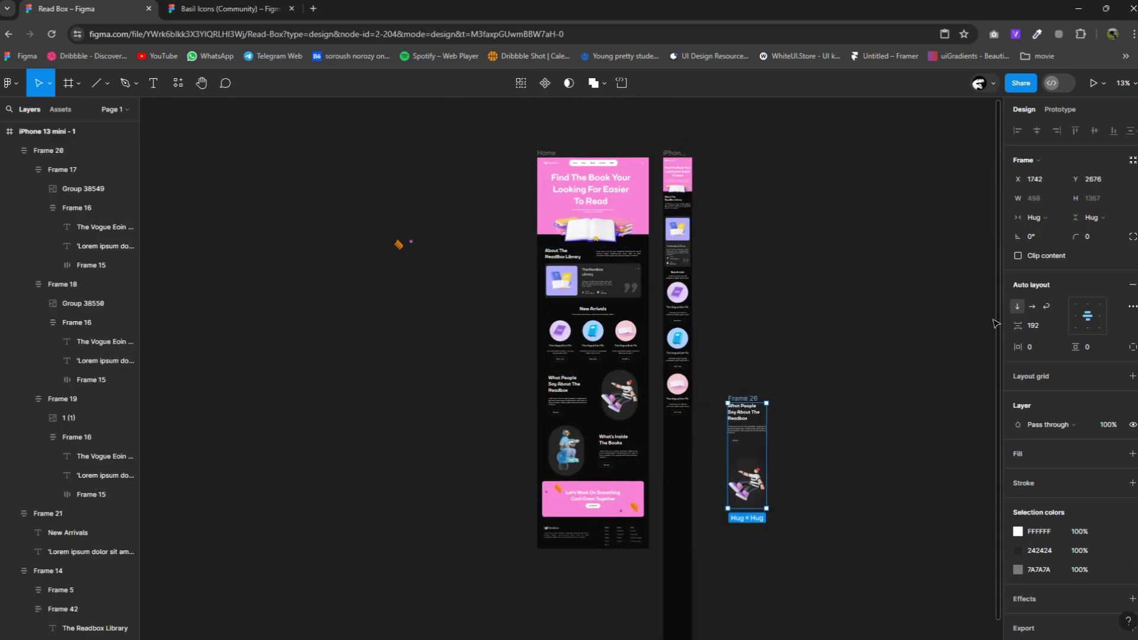
Move the testimonial illustration above the text and scale it down to 269×381 (about 0.58x).
scroll(755, 513, up, 3)
click(755, 513)
mouse_move(755, 513)
mouse_down()
mouse_move(753, 403)
mouse_move(610, 383)
mouse_move(734, 418)
mouse_move(614, 436)
mouse_up()
click(721, 340)
click(735, 418)
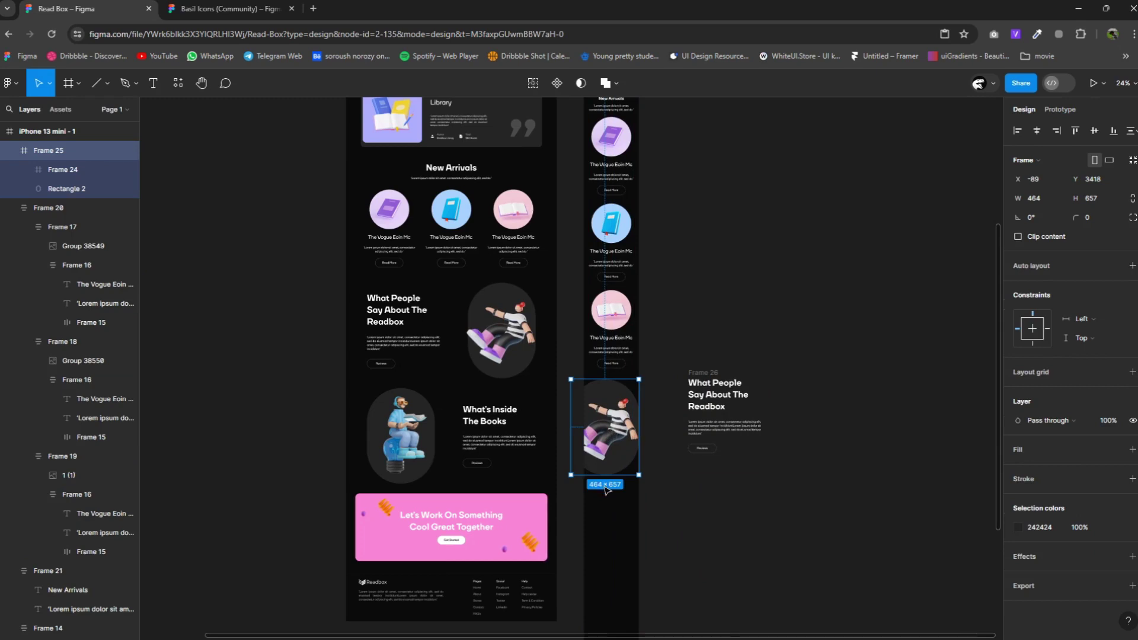
key(k)
mouse_move(607, 478)
mouse_down()
mouse_move(604, 434)
mouse_move(621, 444)
mouse_up()
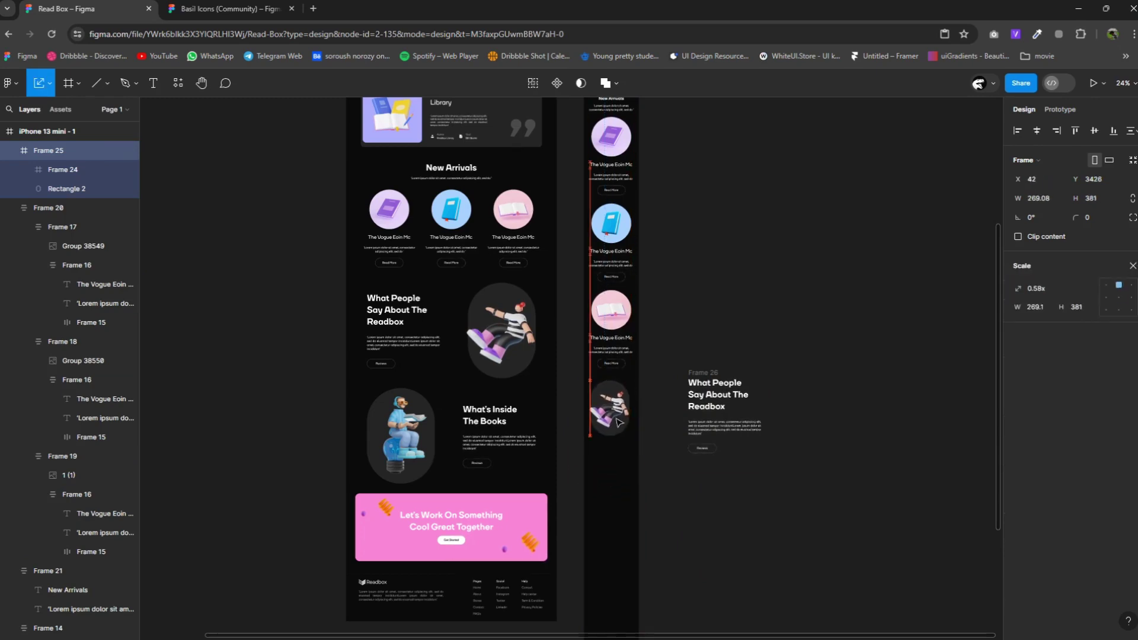
Move the 'What People Say About The Readbox' heading into the phone frame below the illustration.
scroll(621, 444, up, 1)
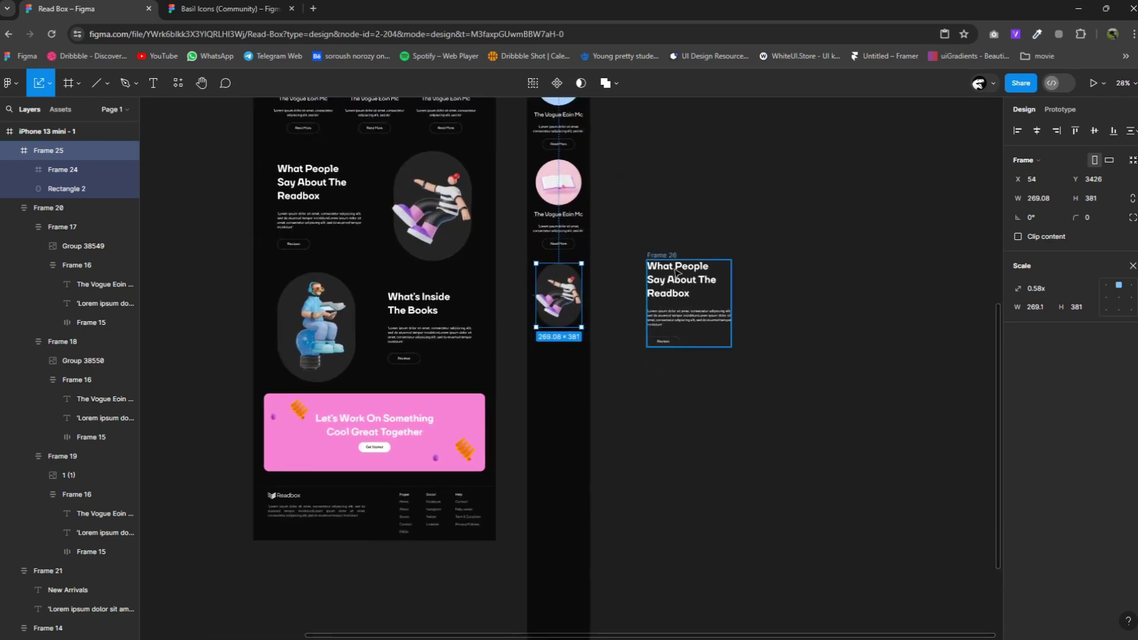
click(677, 280)
drag(643, 298, 536, 367)
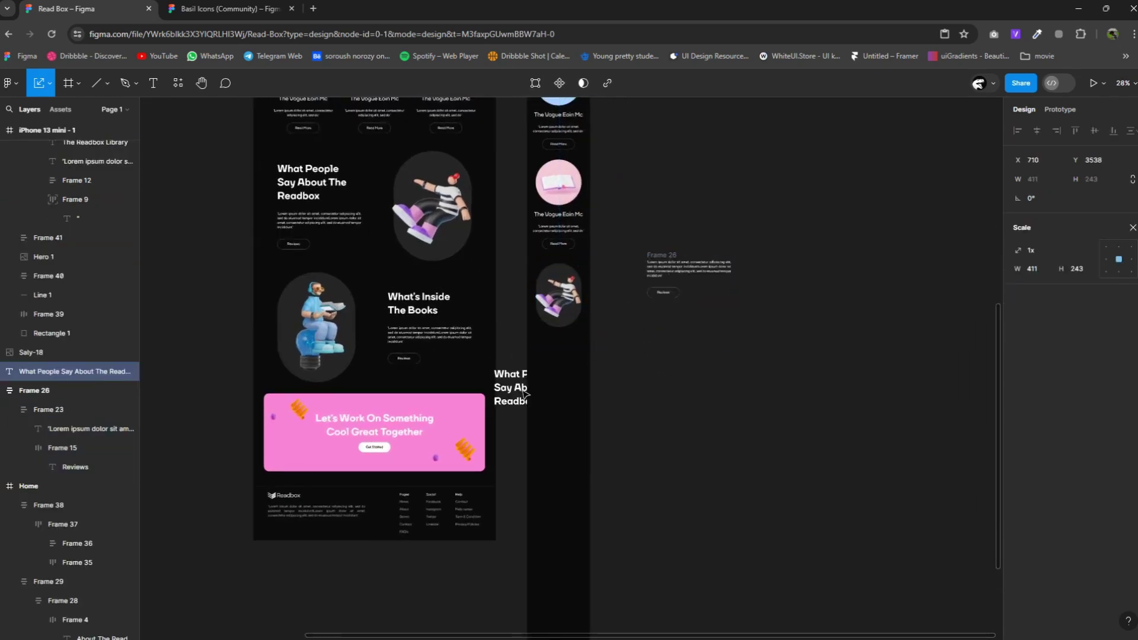
scroll(582, 359, up, 1)
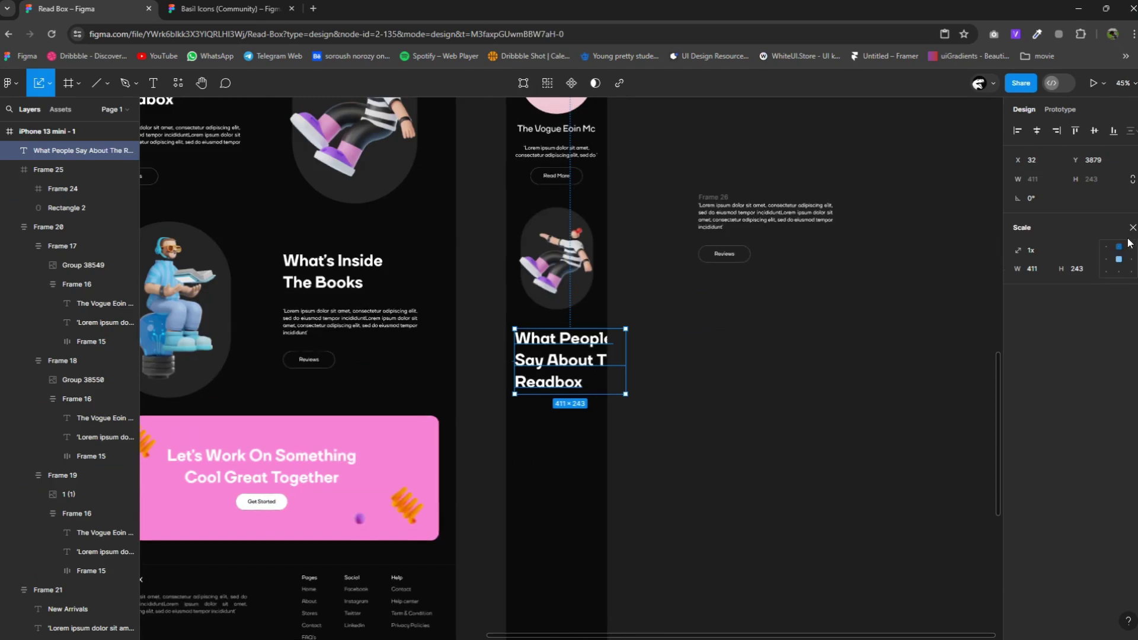
Set the mobile heading to size 30 and move it up under the flying-character image.
key(v)
text(3)
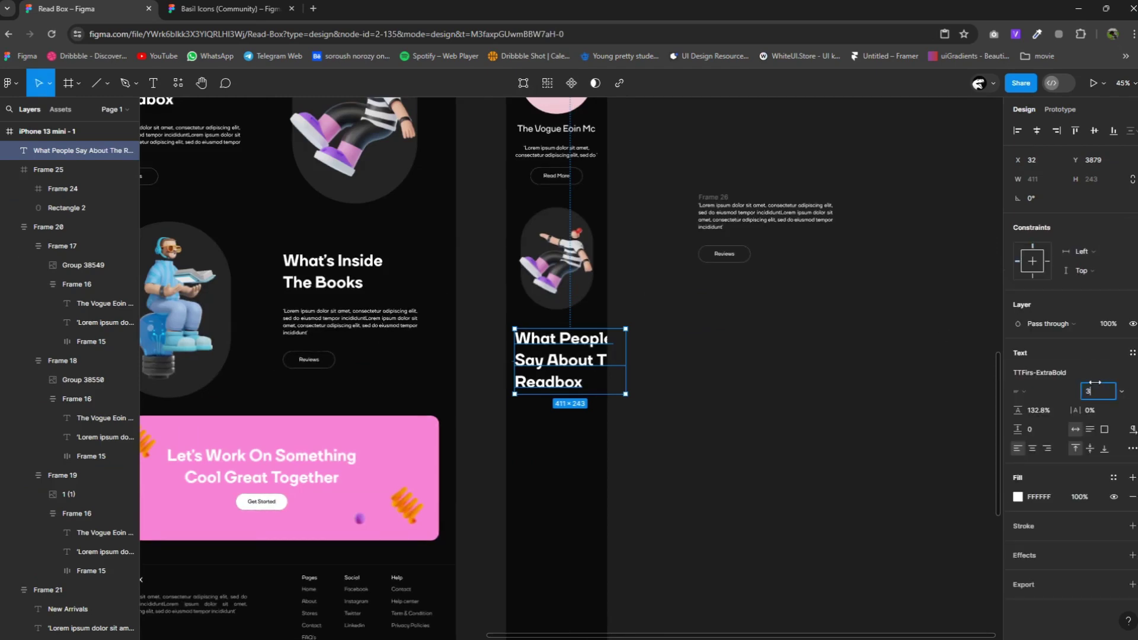
text(0)
key(Return)
drag(548, 353, 590, 341)
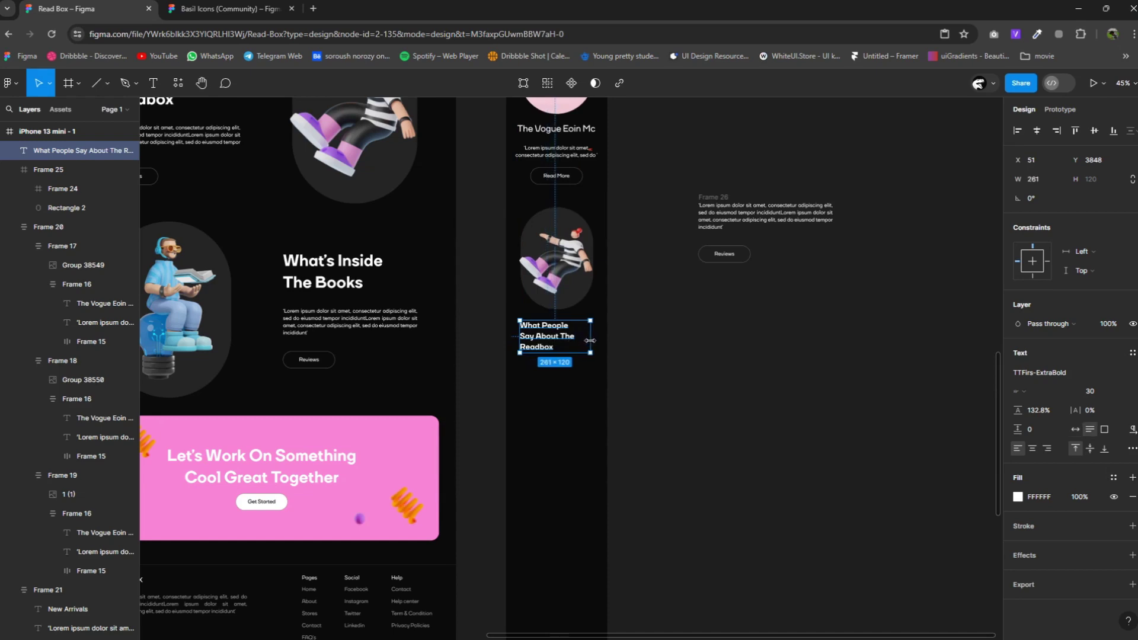
ctrl+scroll(553, 343, up, 3)
Remove the heading's line breaks before 'Say' and 'Readbox' so it wraps more compactly.
double_click(509, 334)
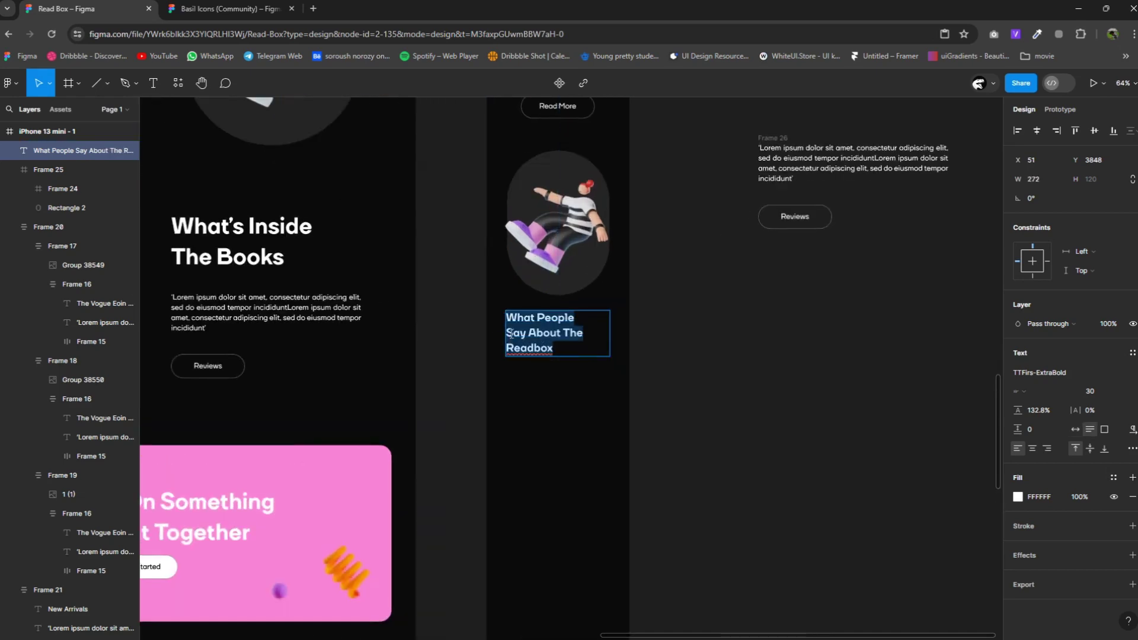
click(507, 334)
key(BackSpace)
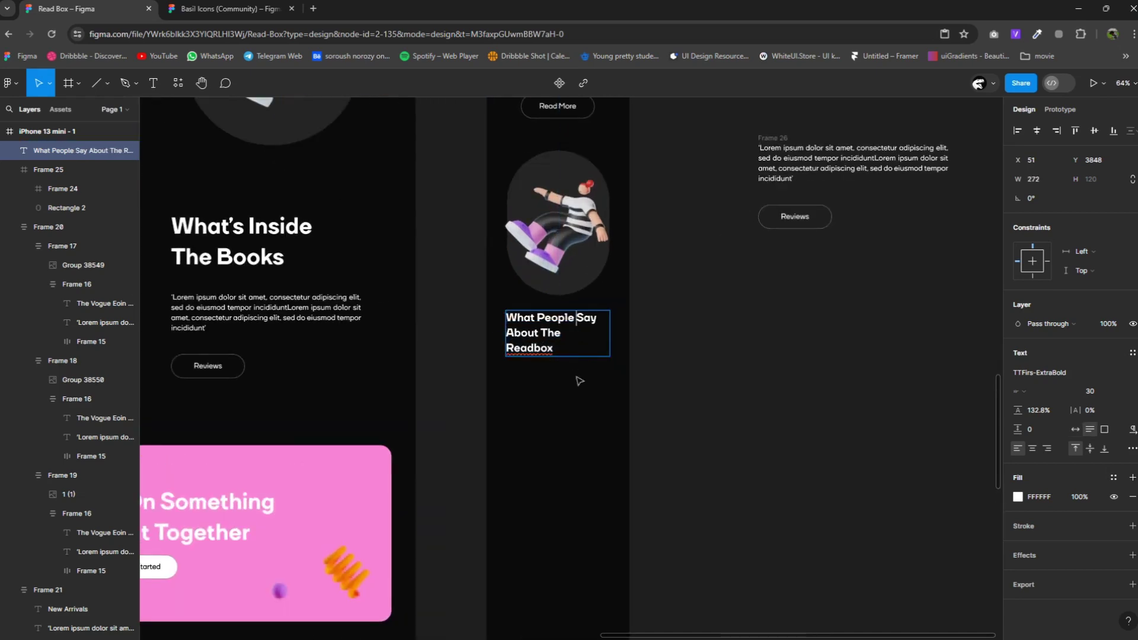
key(Escape)
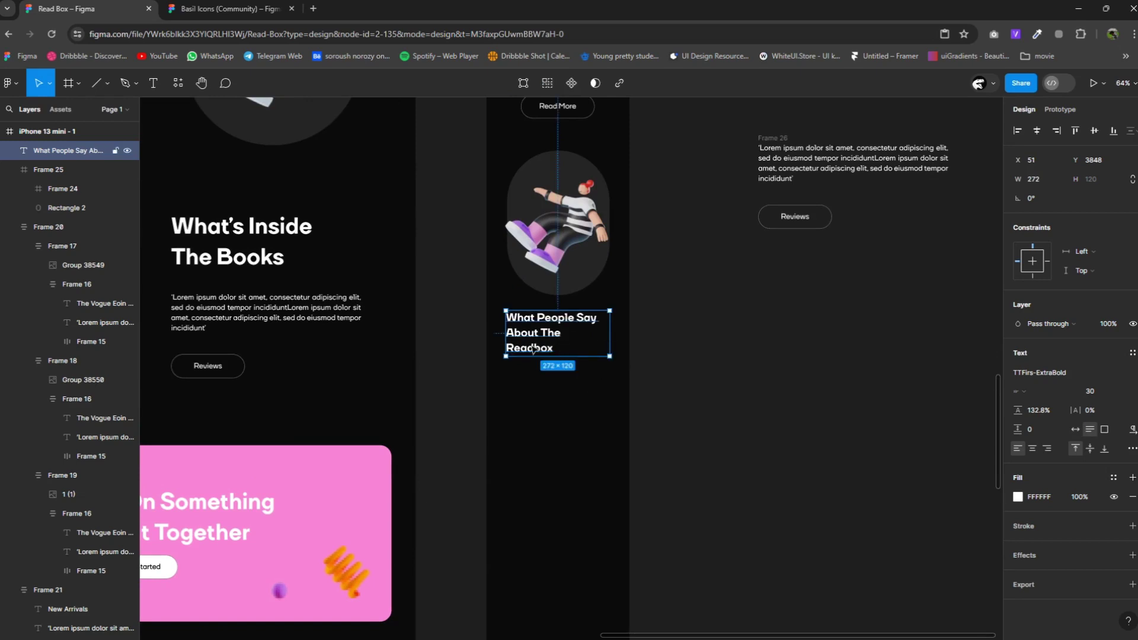
double_click(514, 345)
click(508, 347)
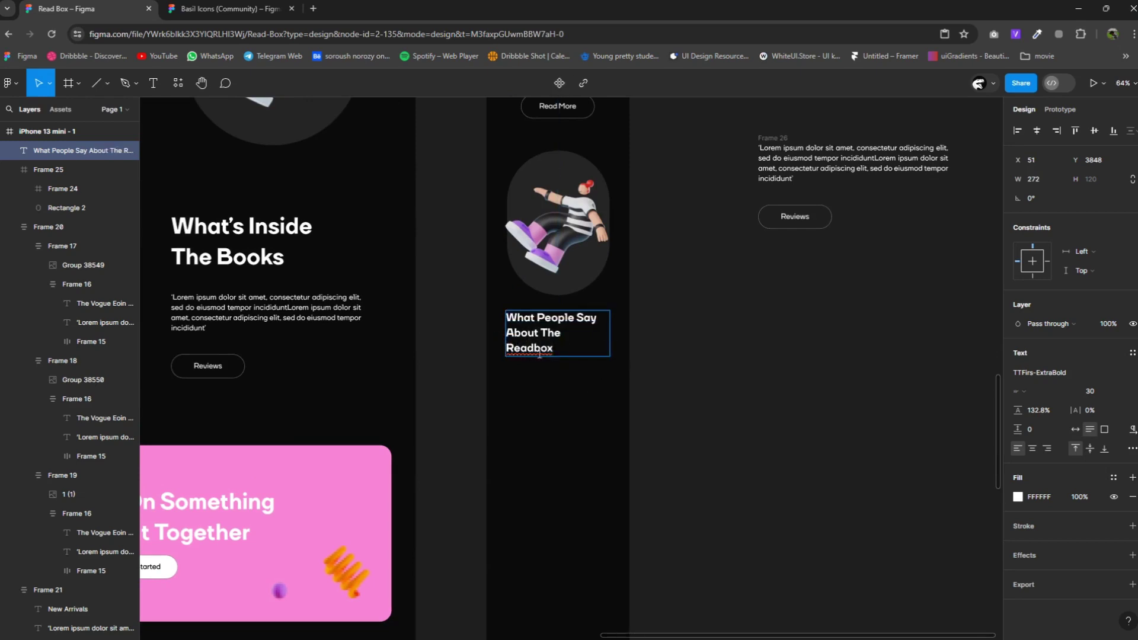
key(BackSpace)
key(Return)
key(ctrl+a)
click(534, 349)
key(BackSpace)
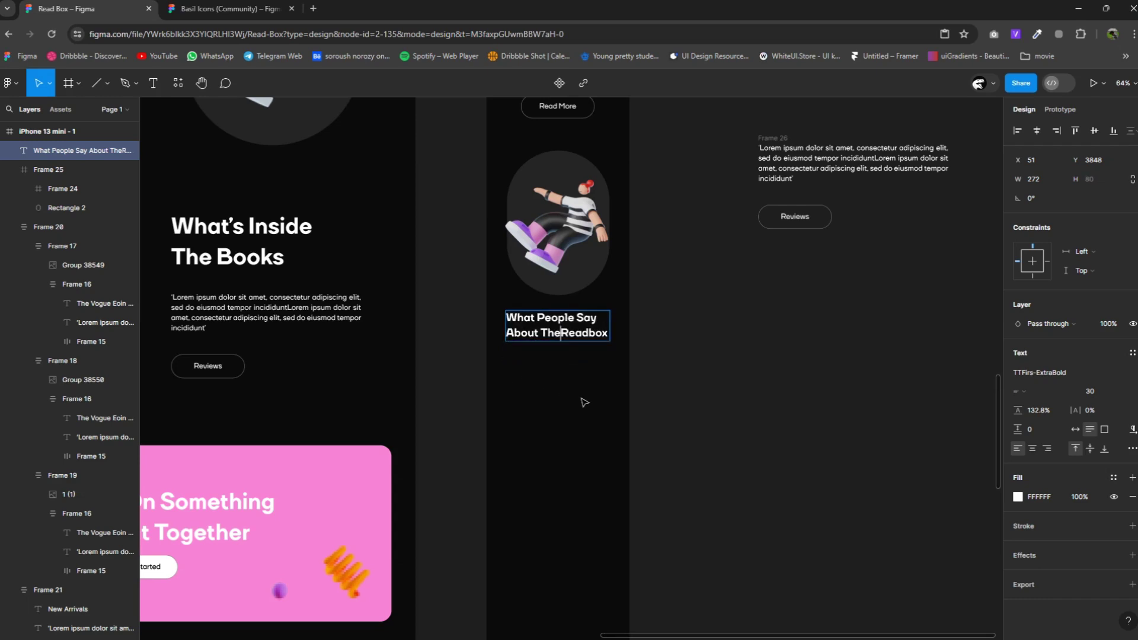
key(Escape)
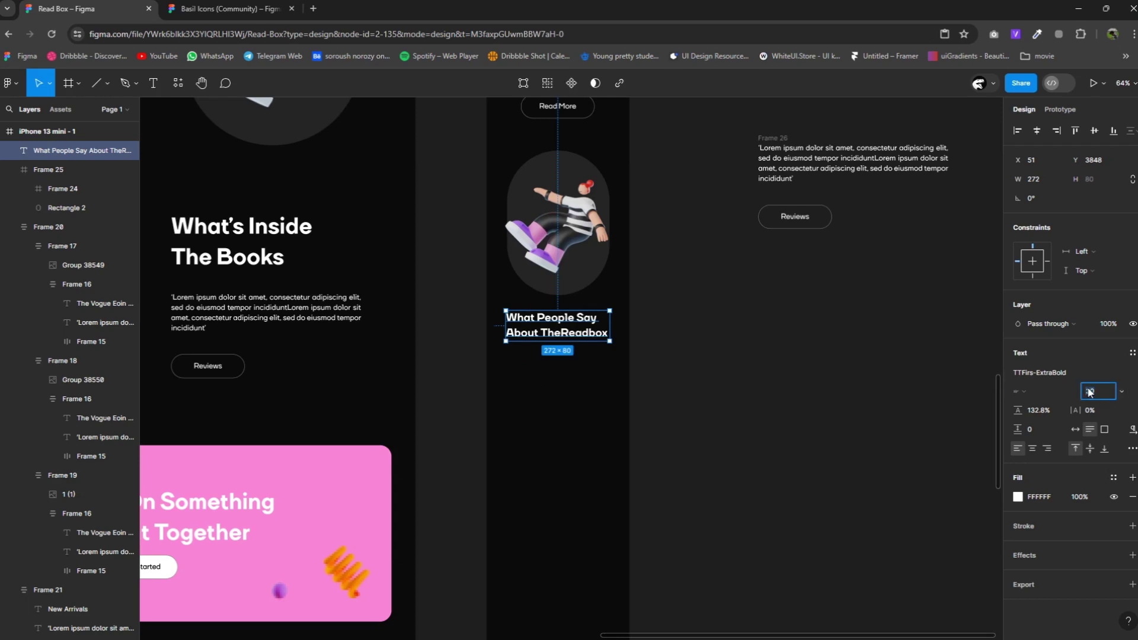
Resize the heading to 28, fix the space before 'Readbox', and nudge it closer to the image.
text(33)
key(Return)
text(28)
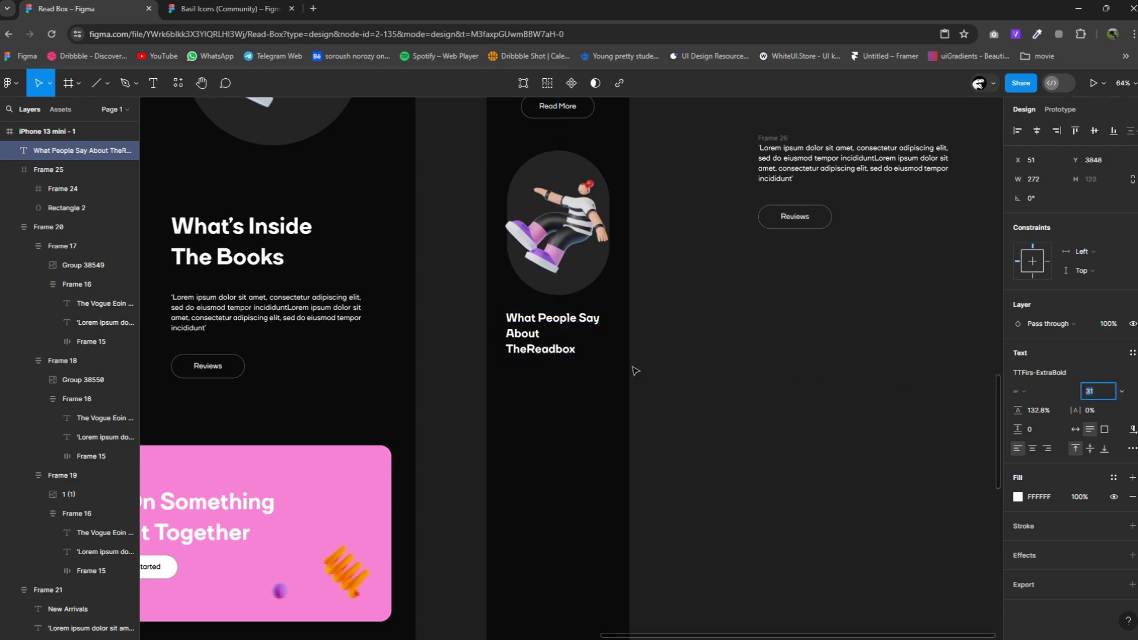
key(Return)
double_click(560, 332)
click(538, 331)
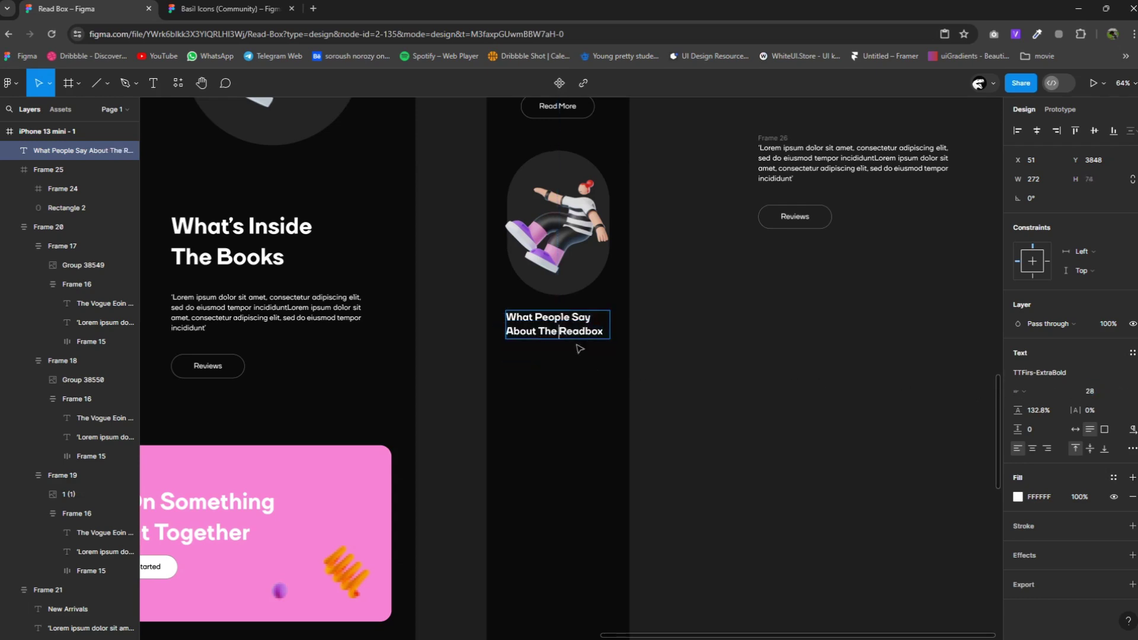
key(Escape)
key(Escape)
drag(567, 333, 567, 328)
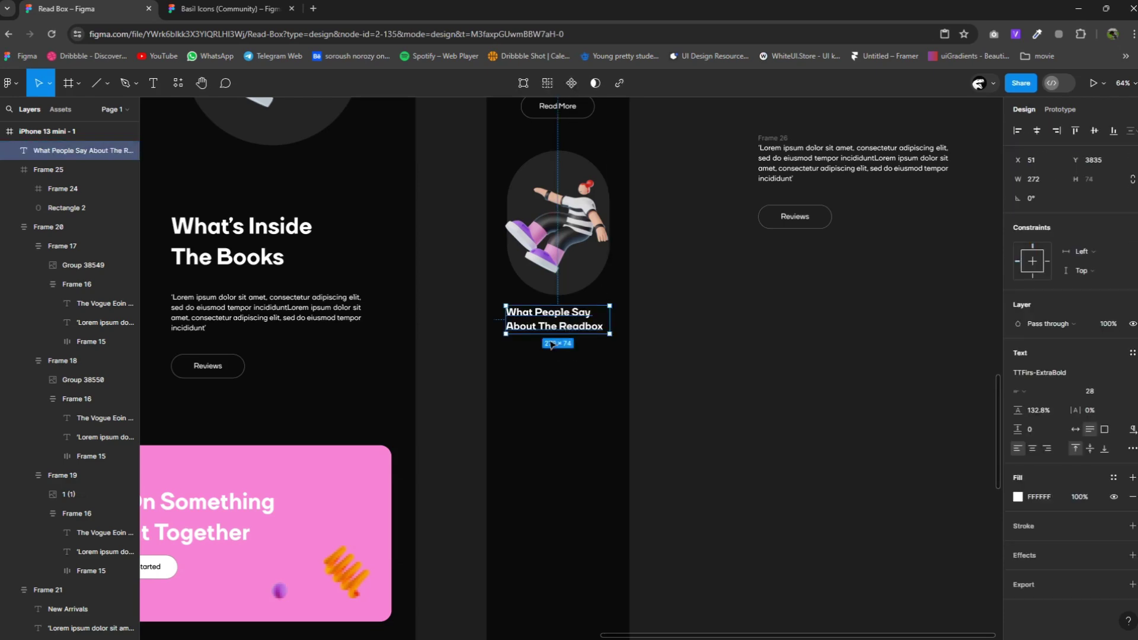
click(309, 318)
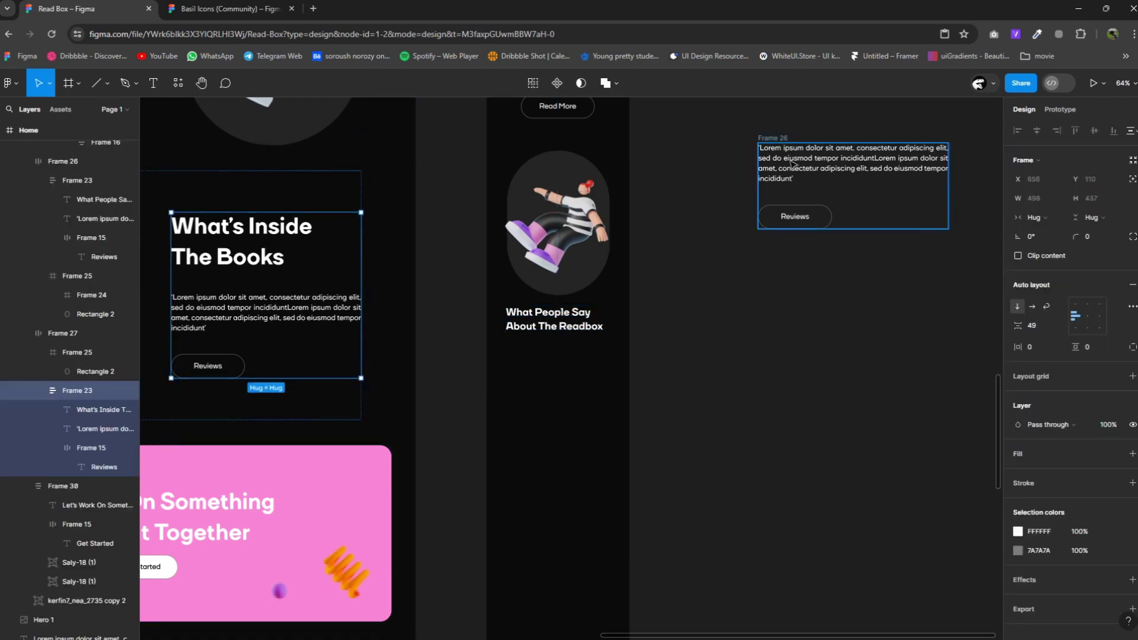
Move the Lorem paragraph under the mobile heading, narrowing it to 307 px at font size 17.
click(836, 163)
click(835, 163)
mouse_move(835, 163)
mouse_down()
mouse_move(537, 366)
mouse_move(547, 361)
mouse_up()
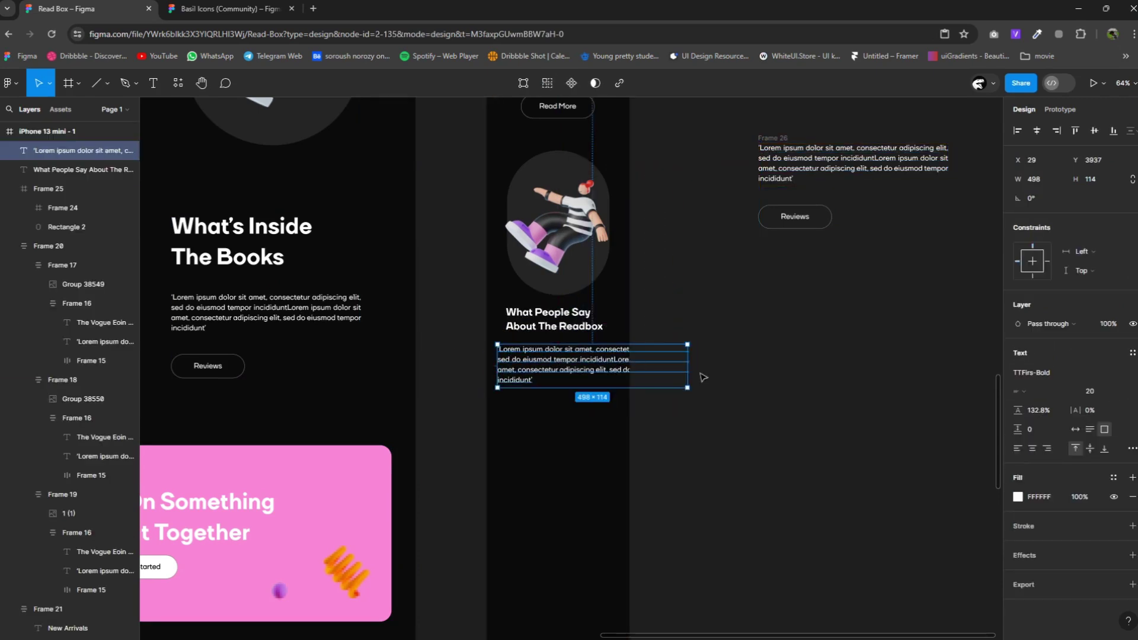
drag(658, 366, 636, 366)
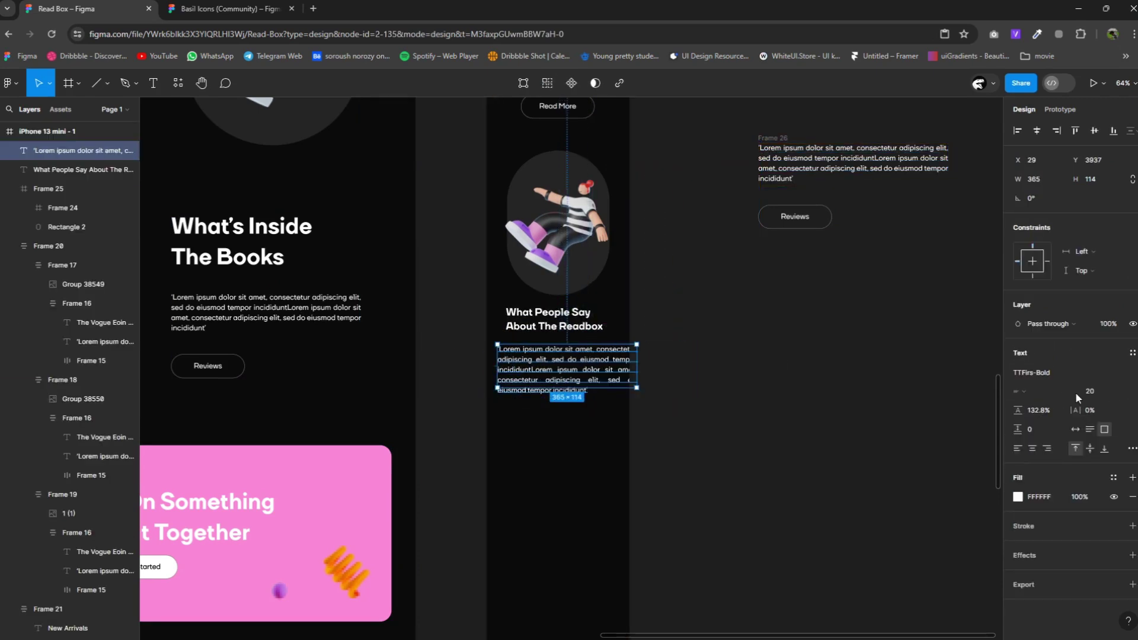
key(Down)
key(Down)
key(Down)
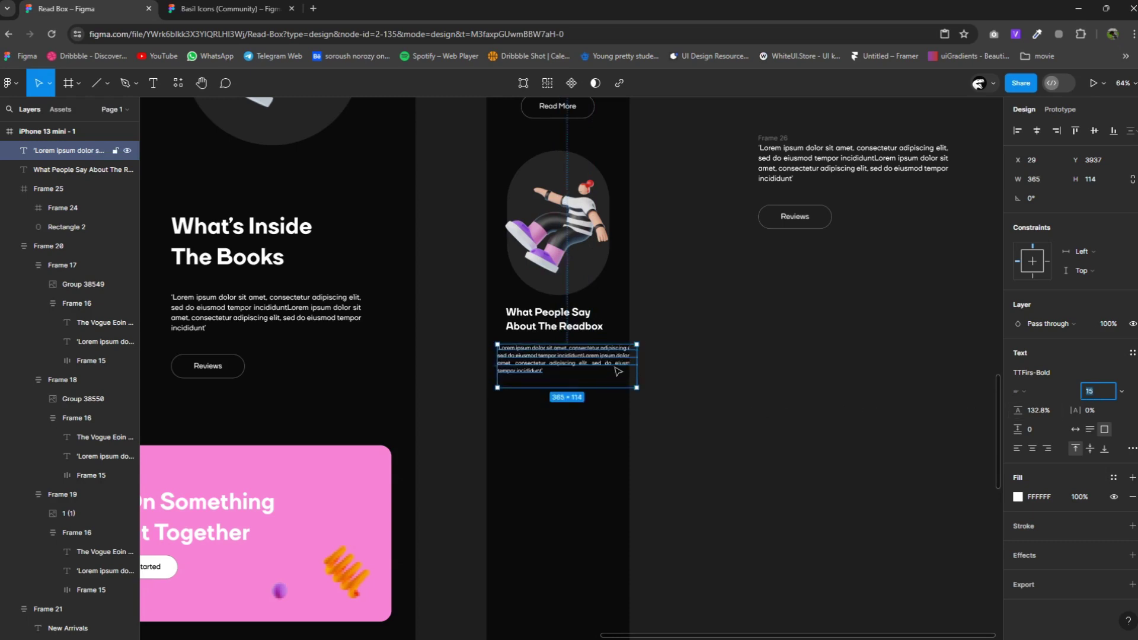
mouse_move(636, 364)
mouse_down()
mouse_move(605, 363)
mouse_move(615, 362)
mouse_up()
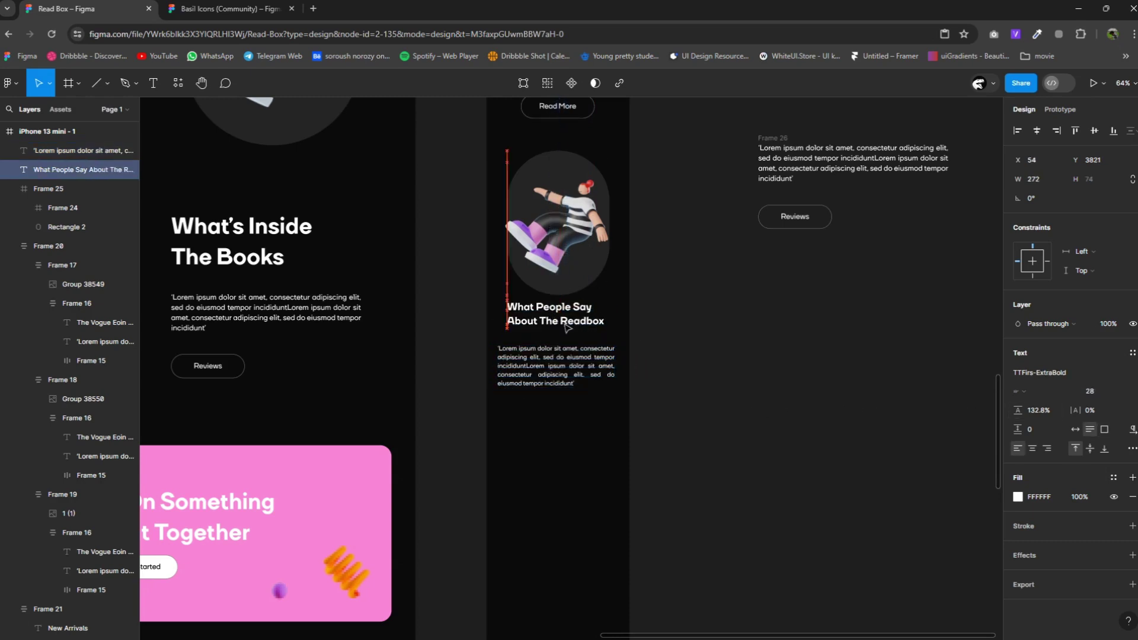
Centre-align the Lorem paragraph and centre it beneath the heading.
drag(554, 320, 555, 320)
click(556, 365)
click(1029, 451)
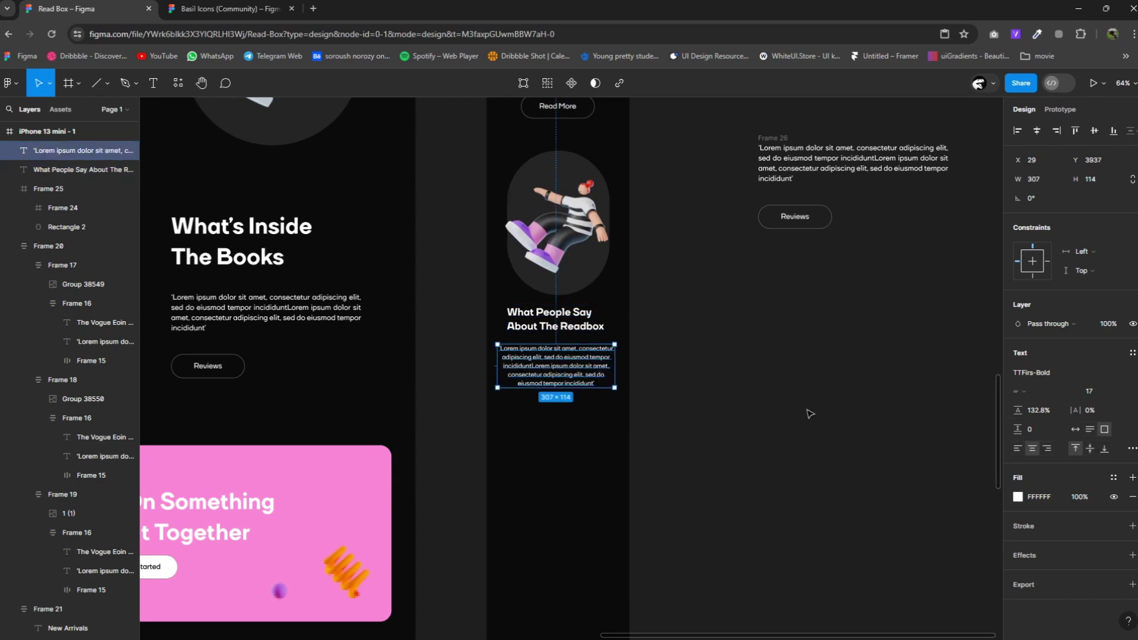
click(807, 411)
drag(556, 364, 560, 361)
Paste a copy of the Reviews button under the paragraph, then select all testimonial pieces together.
click(815, 225)
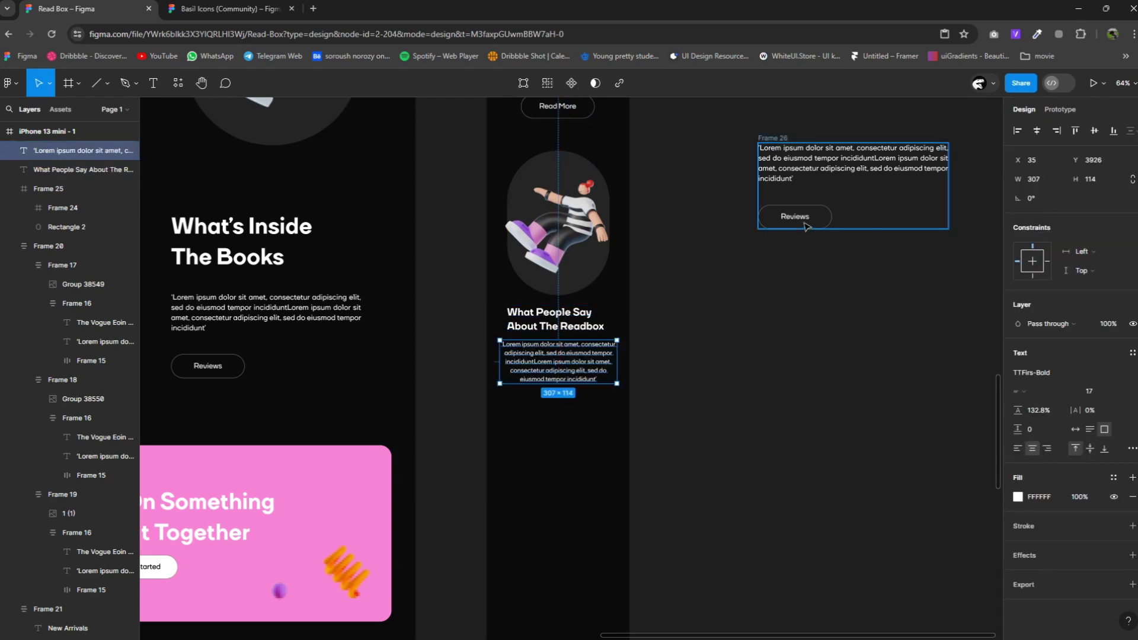
click(563, 109)
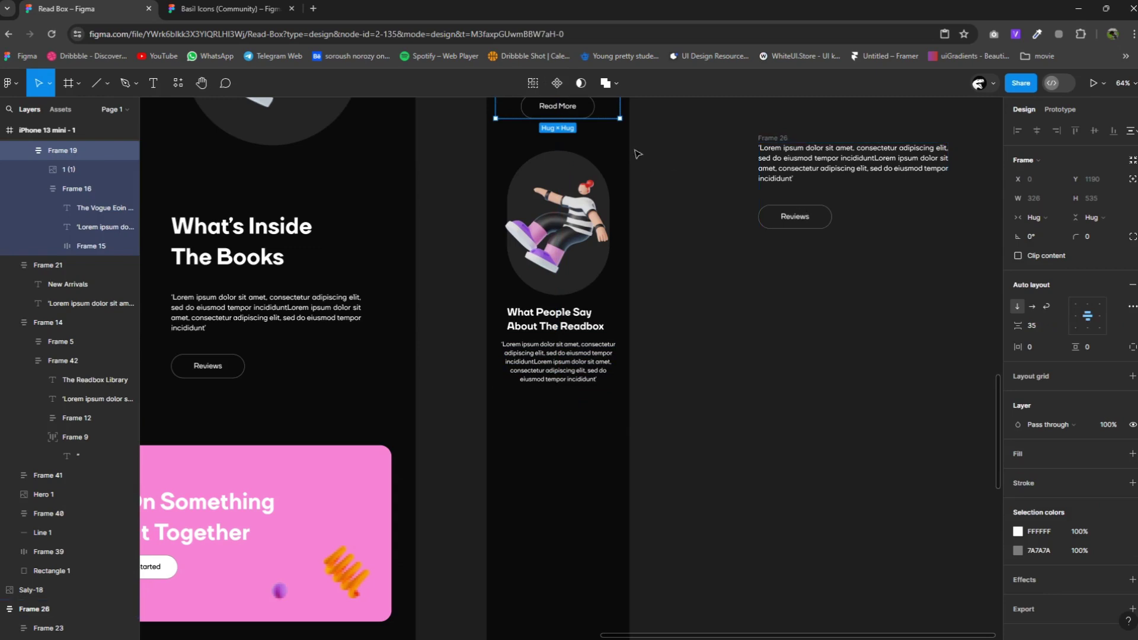
click(794, 217)
double_click(794, 216)
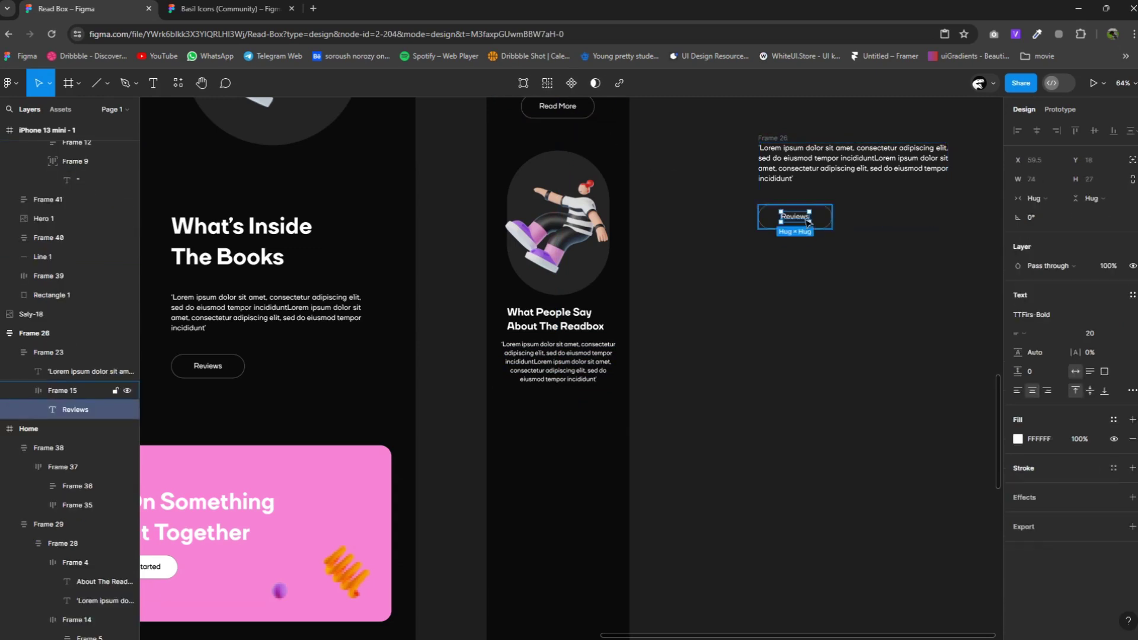
key(Escape)
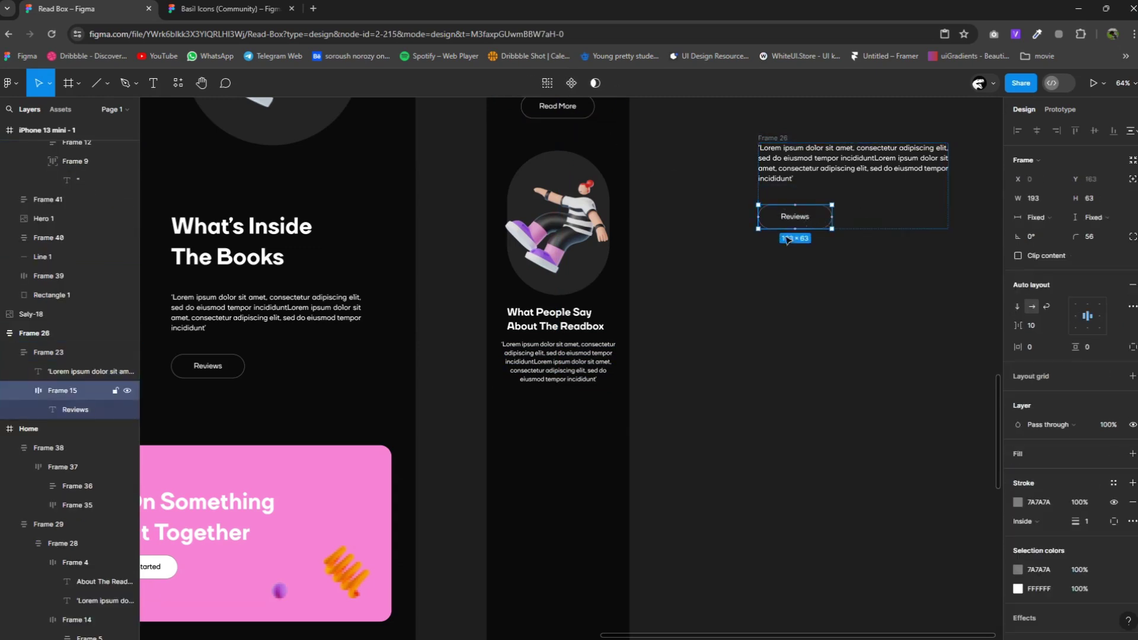
click(575, 406)
key(ctrl+v)
drag(563, 453, 549, 248)
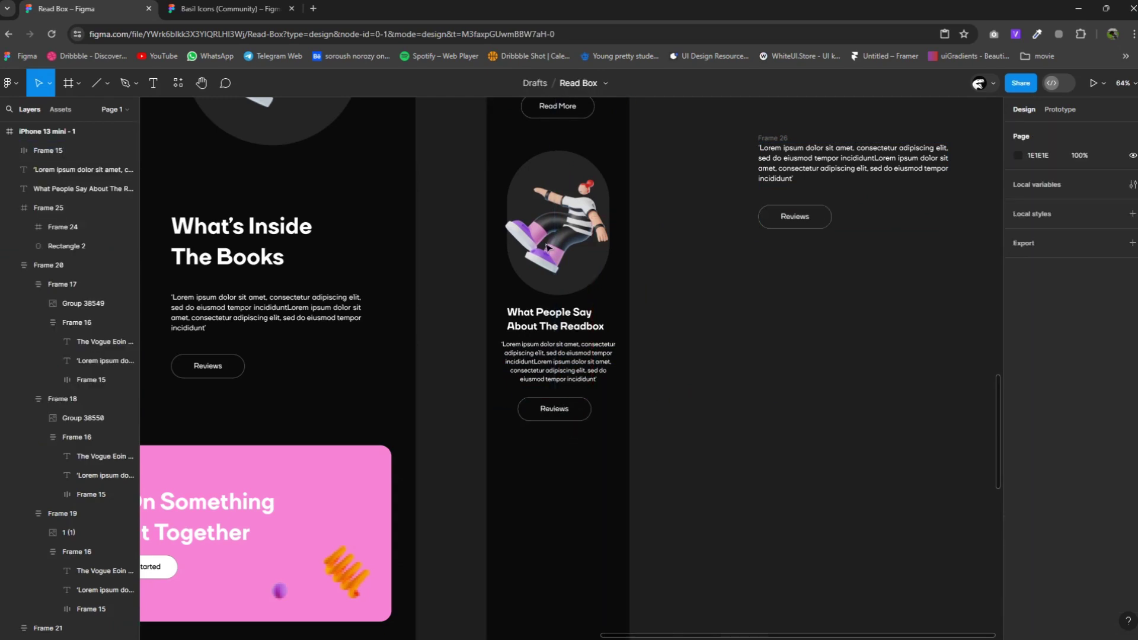
right_click(527, 346)
Wrap the testimonial pieces in a centre-aligned auto-layout frame and centre the heading text.
click(569, 501)
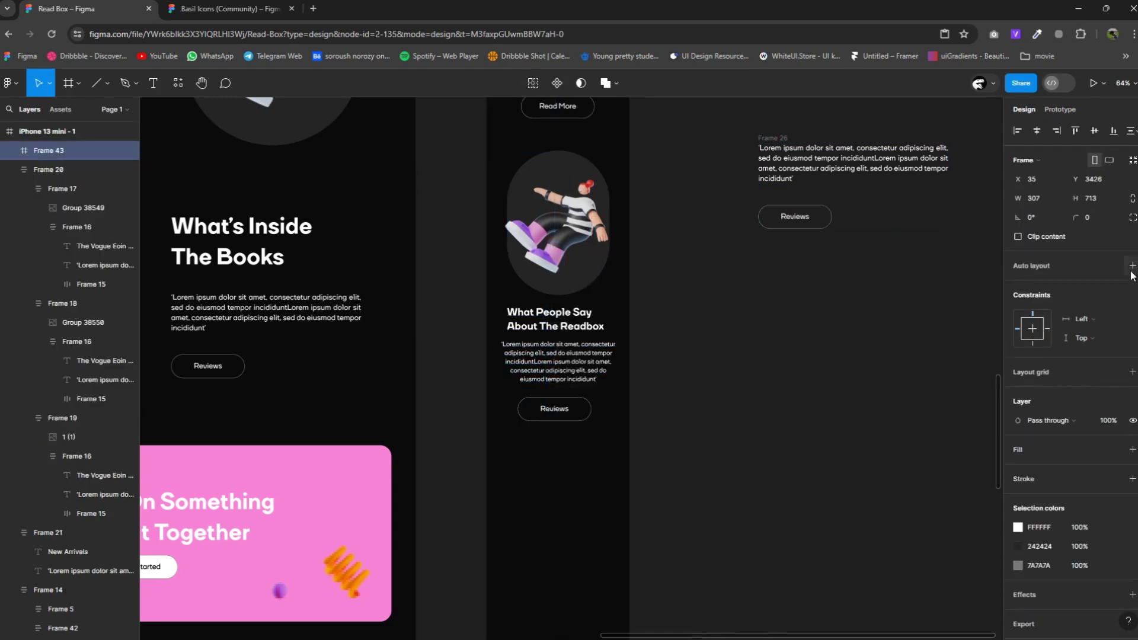
click(1087, 316)
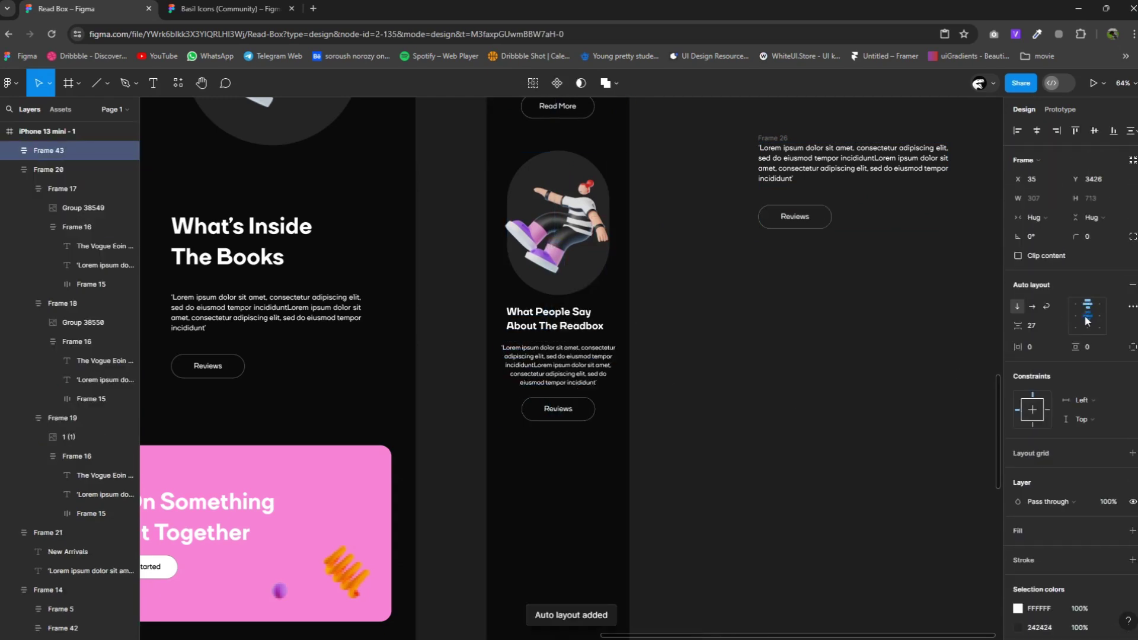
click(567, 321)
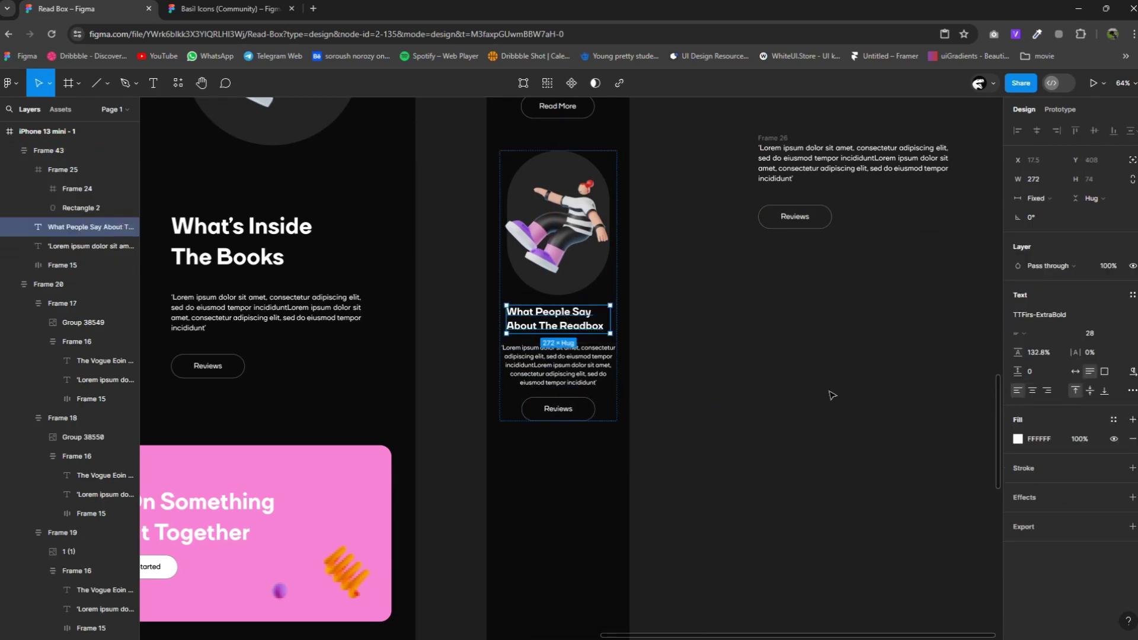
click(1032, 390)
scroll(762, 393, down, 5)
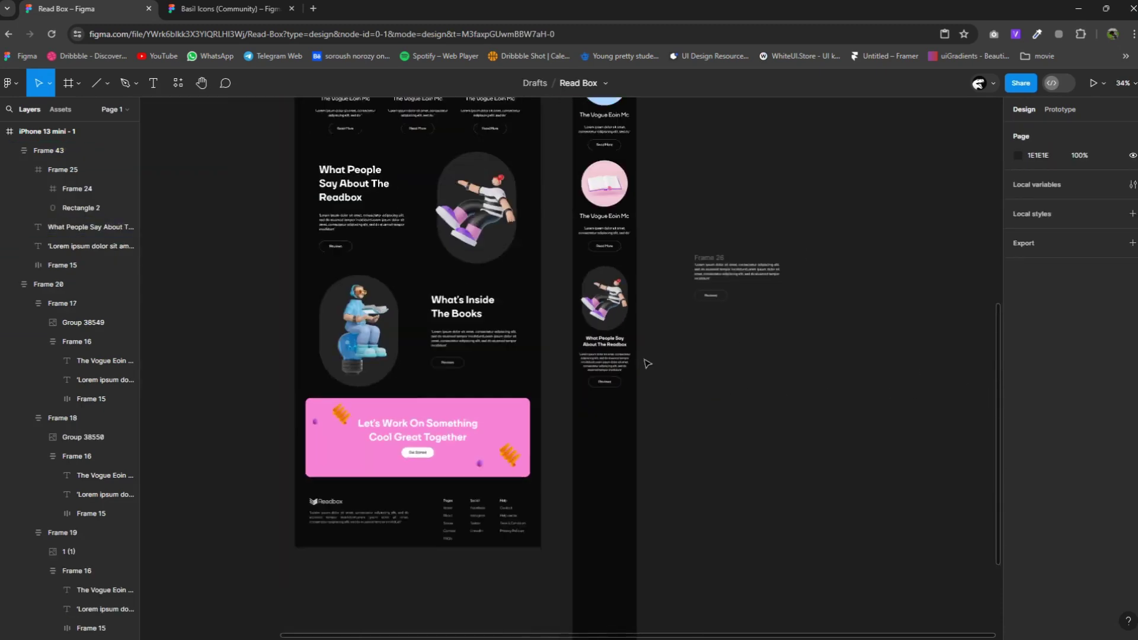
click(606, 326)
Duplicate the testimonial card below itself and start retyping the copy's heading with 'In'.
key(ctrl+d)
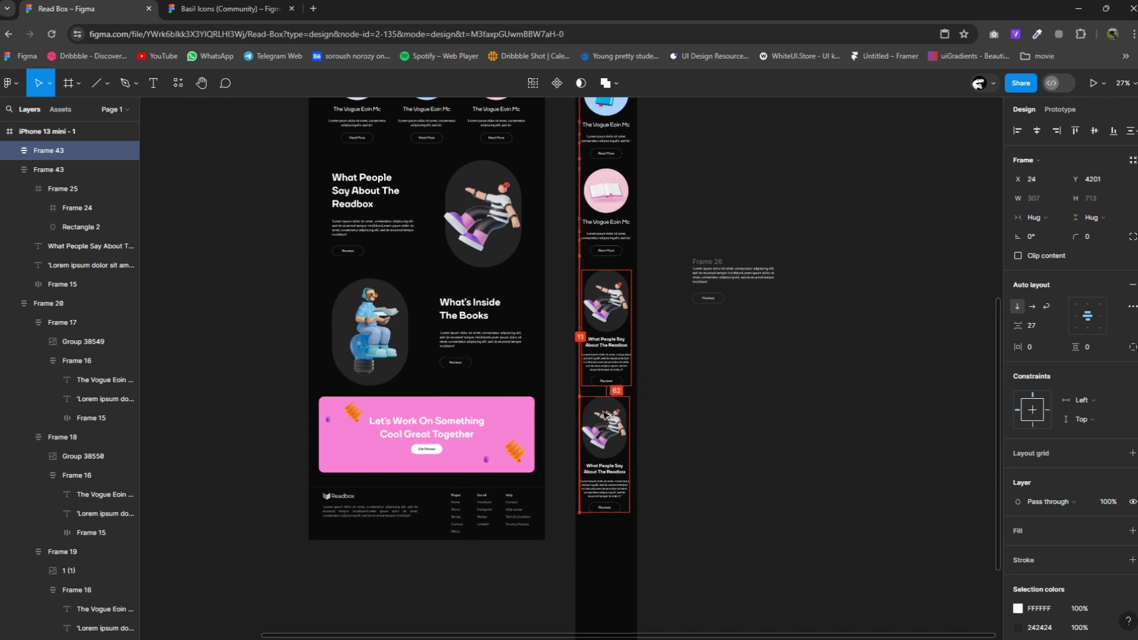
drag(607, 424, 617, 367)
scroll(619, 251, down, 2)
scroll(619, 251, up, 3)
scroll(620, 251, up, 2)
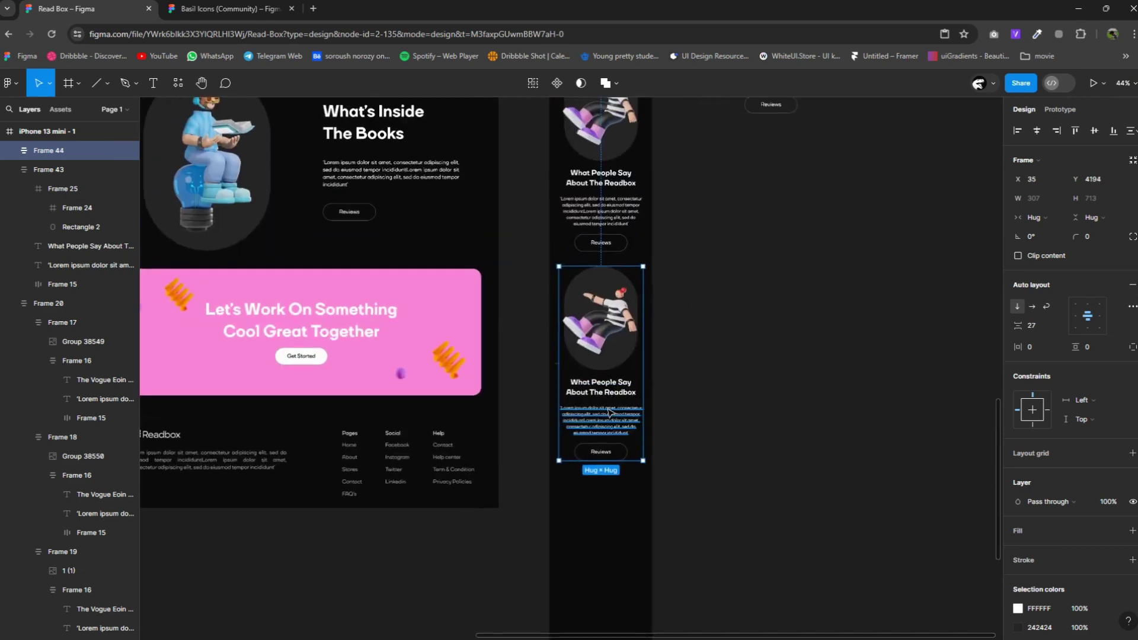
double_click(613, 394)
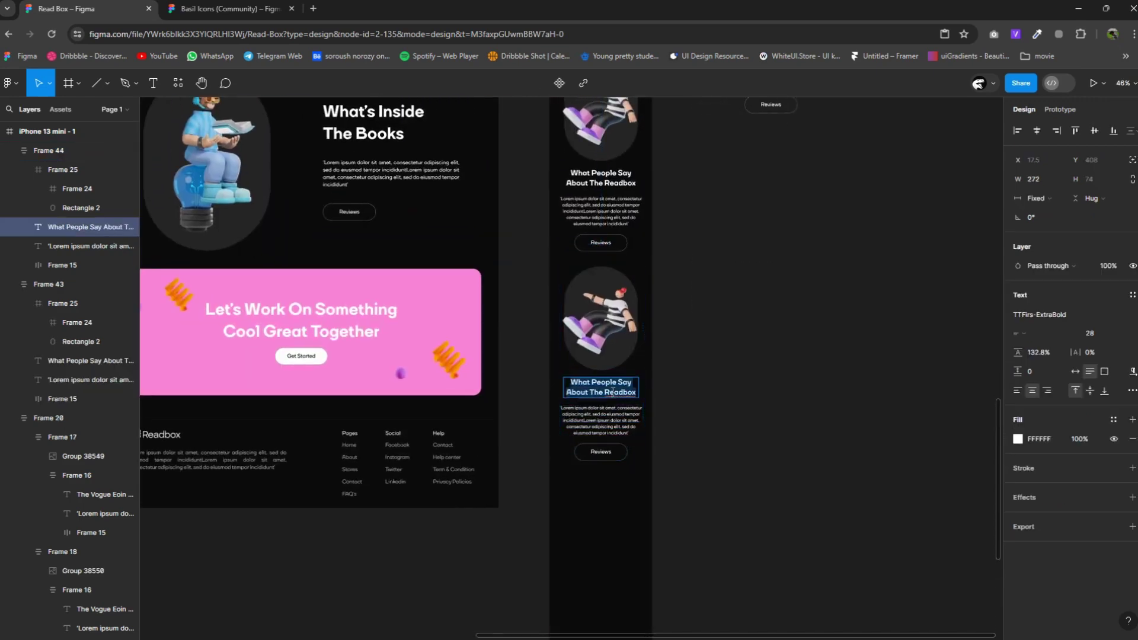
text(Insid)
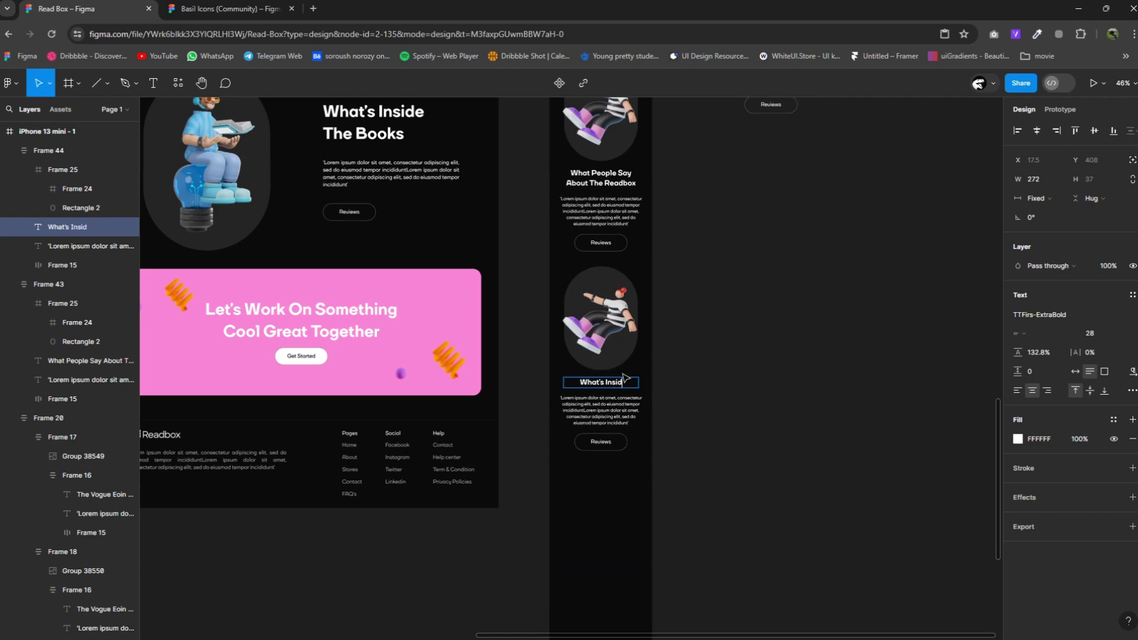
Finish the two-line 'What's Inside The Book' heading and step up to its section.
text(e)
key(Return)
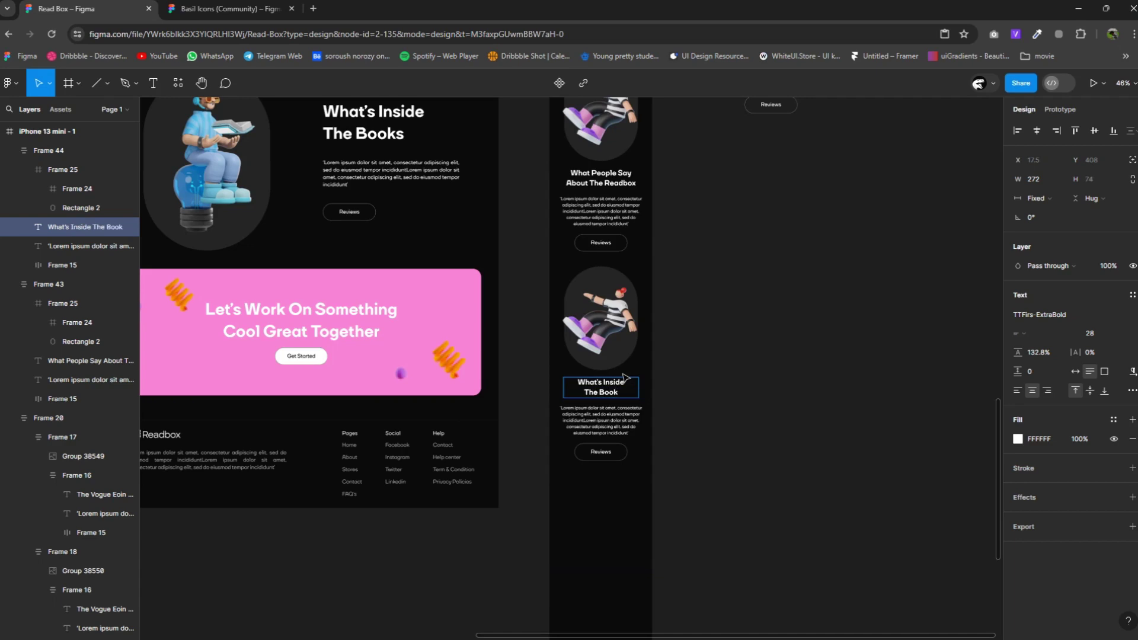
key(Escape)
key(Escape)
key(Return)
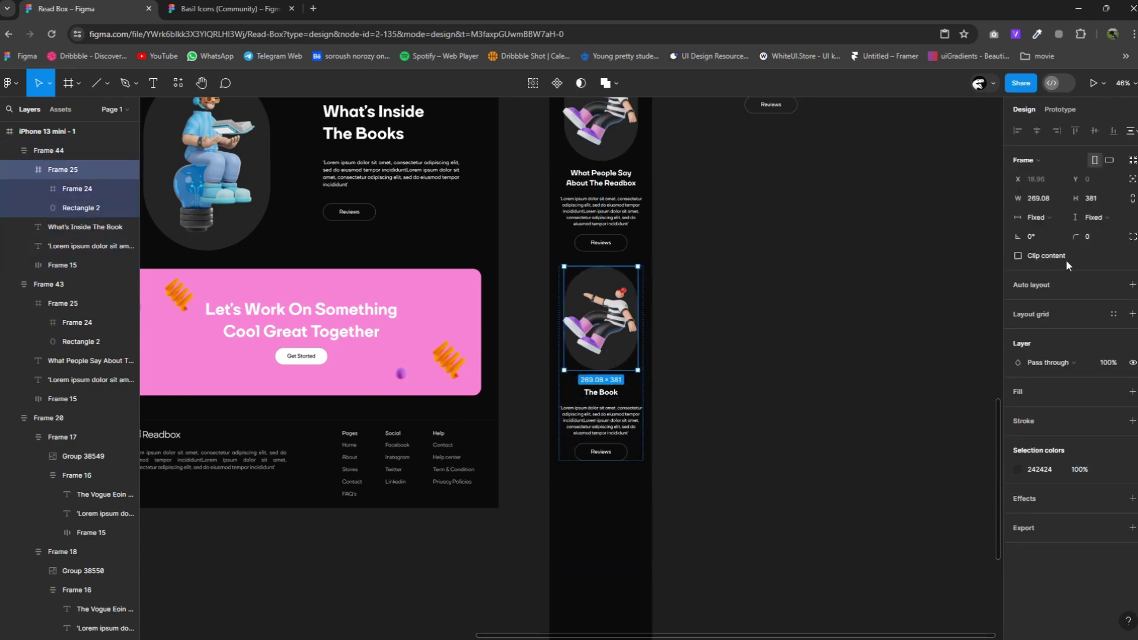
Select the desktop reader-on-lightbulb illustration together with its frame layers.
ctrl+scroll(593, 274, down, 5)
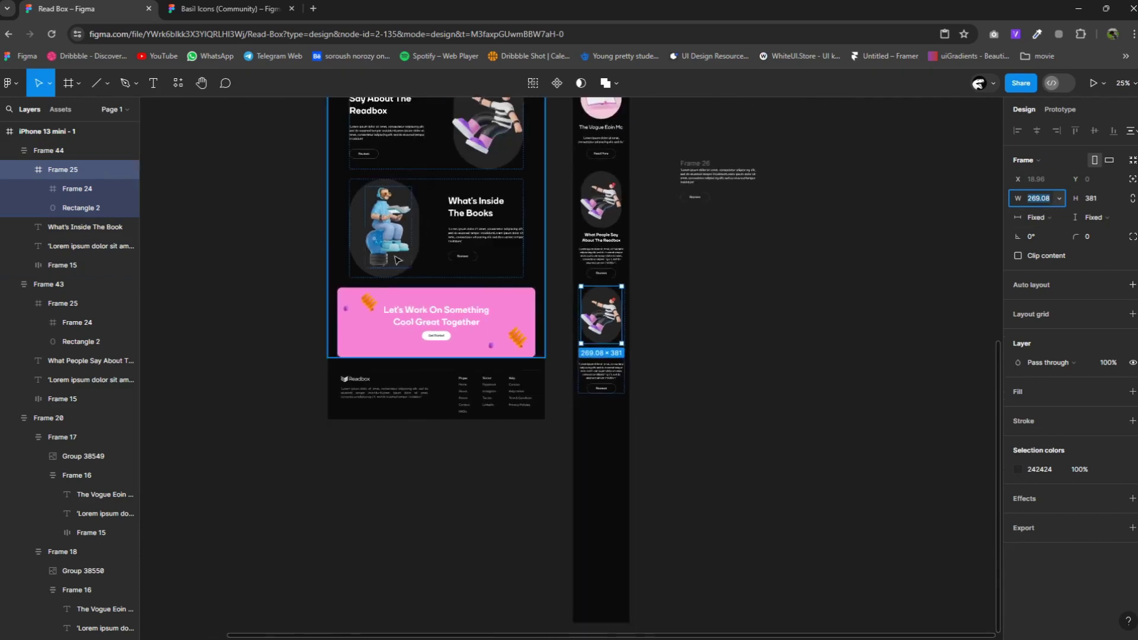
click(363, 240)
double_click(363, 240)
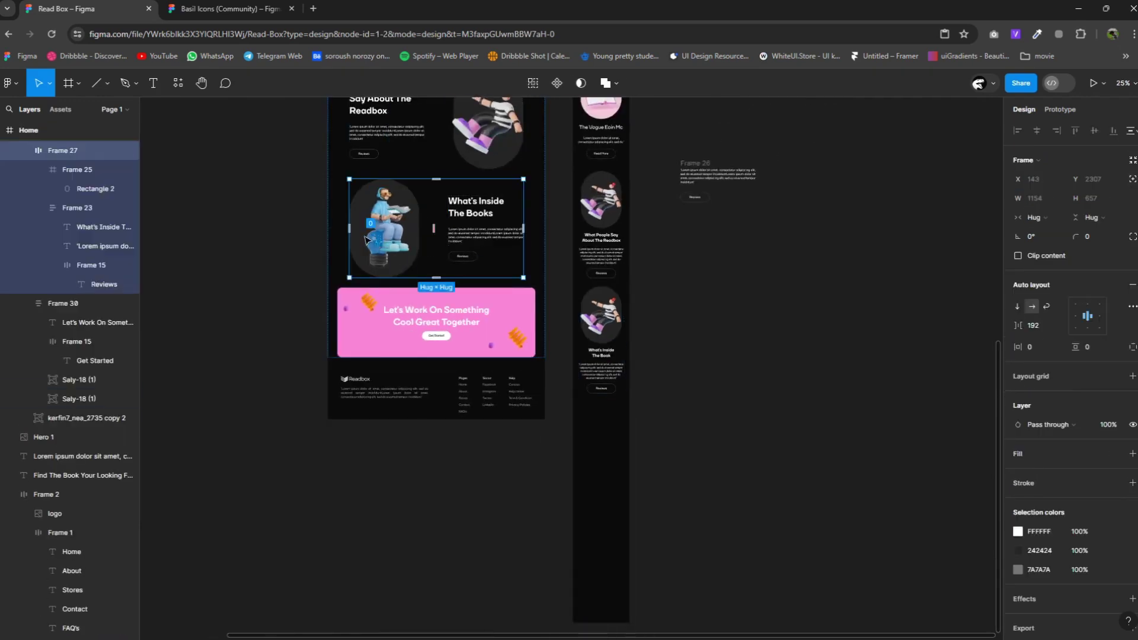
click(362, 242)
double_click(359, 248)
click(358, 250)
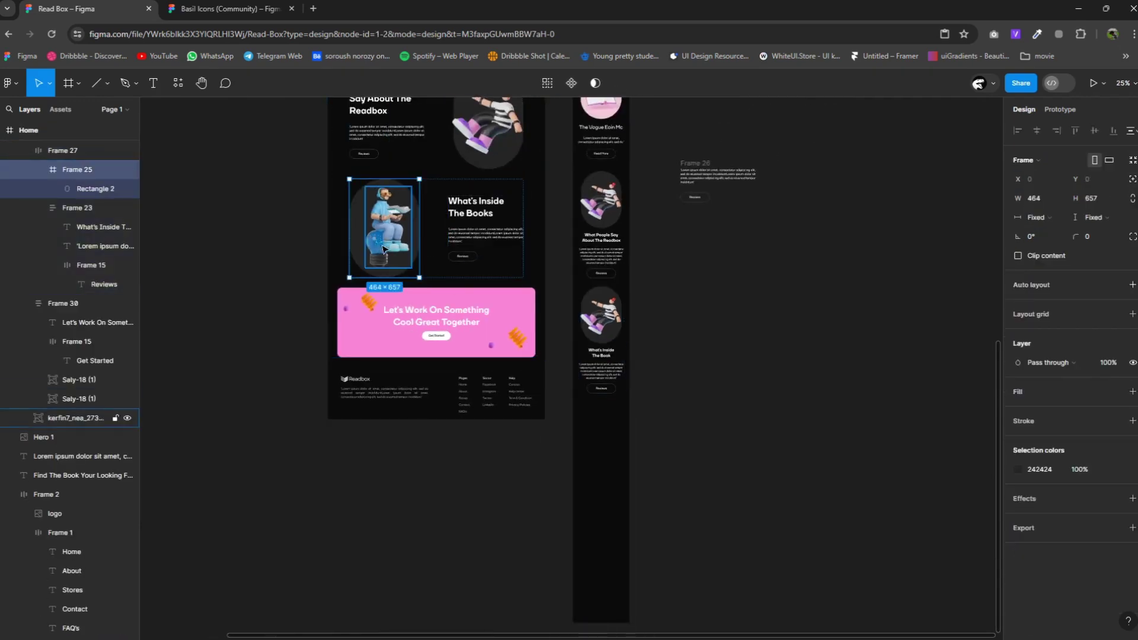
shift+click(57, 172)
right_click(57, 174)
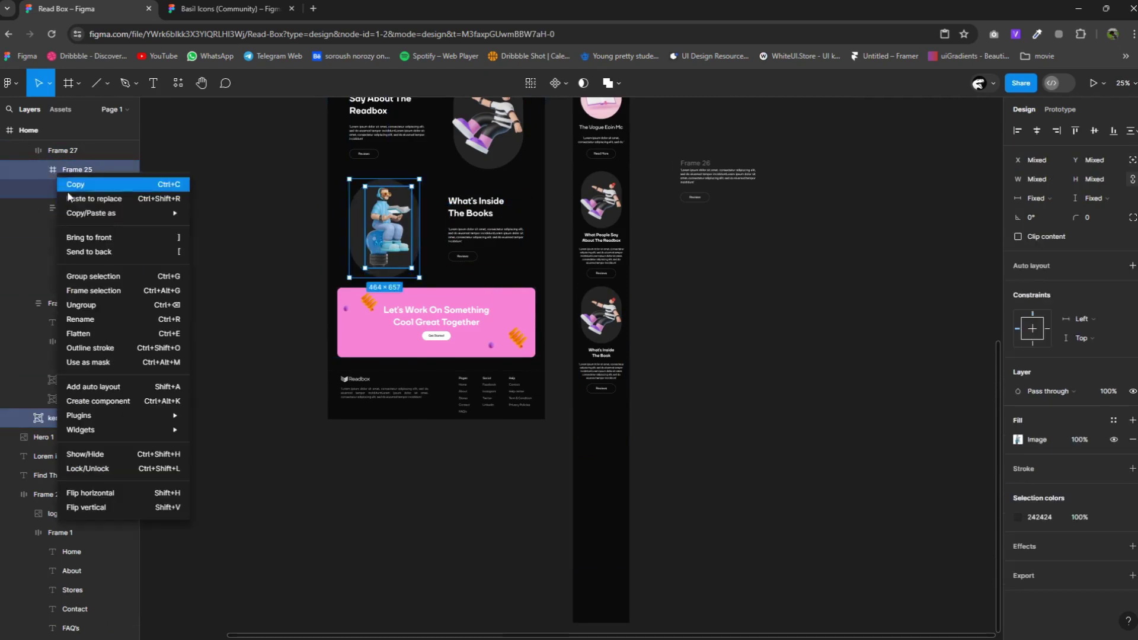
click(95, 294)
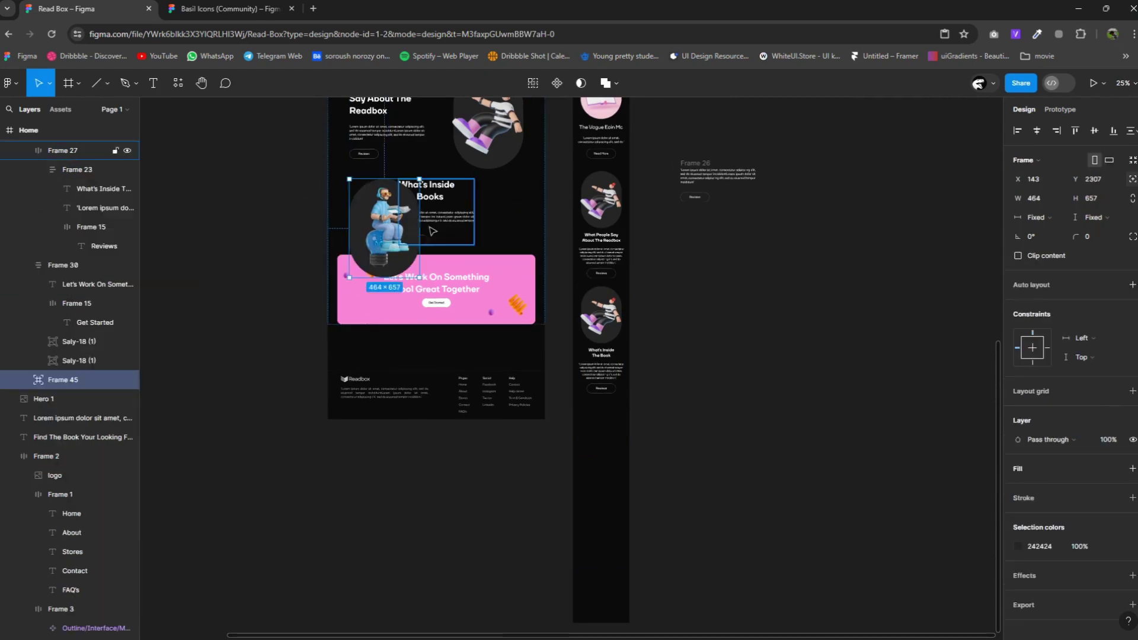
Paste a copy of the illustration onto the canvas beside the phone frame.
right_click(379, 225)
click(671, 273)
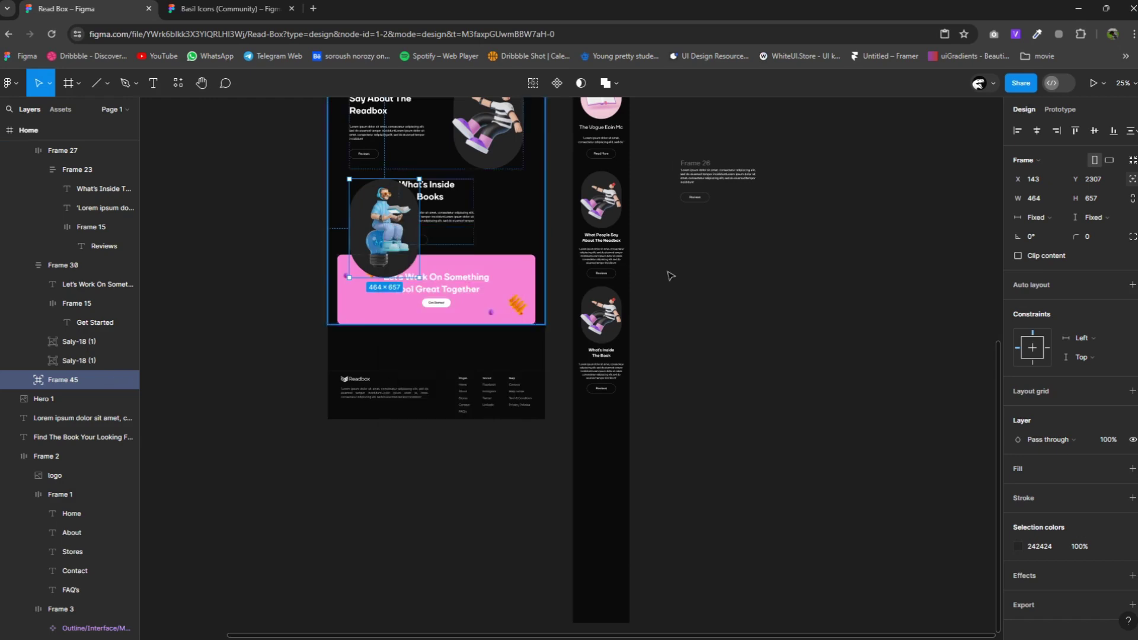
key(ctrl+z)
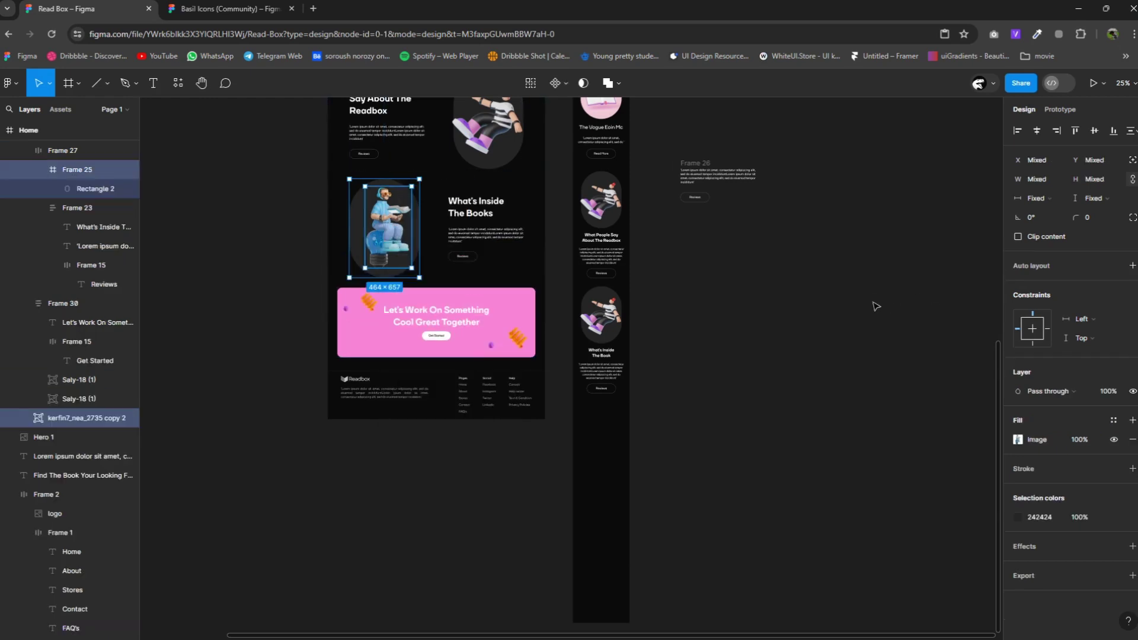
right_click(759, 300)
click(771, 307)
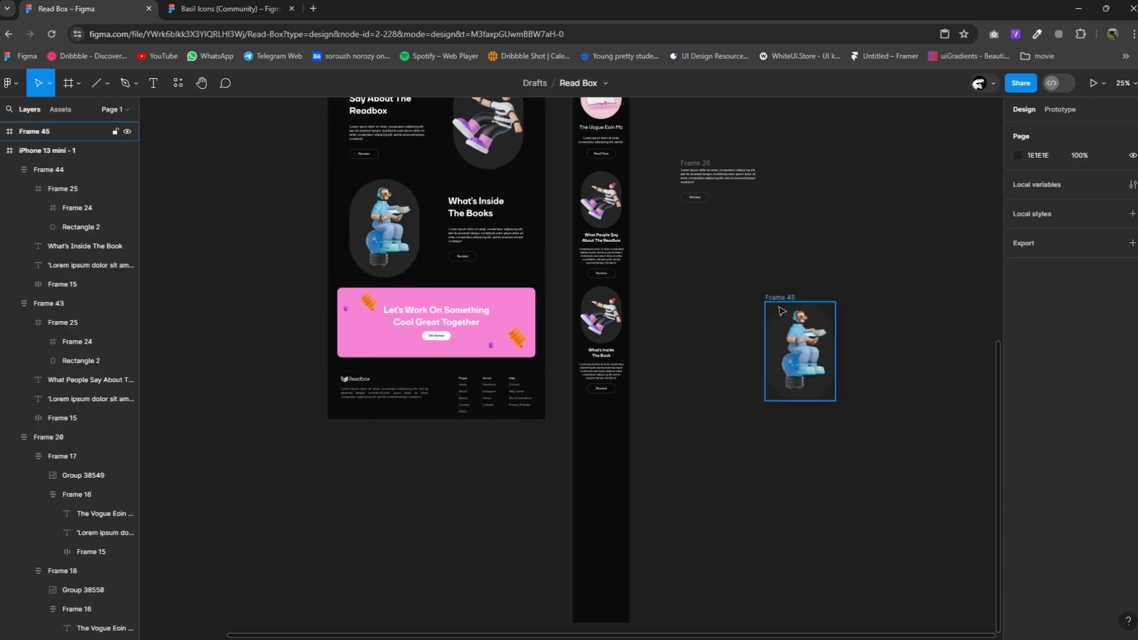
drag(781, 311, 682, 350)
Scale the pasted illustration proportionally to 269×381.
ctrl+scroll(684, 363, up, 2)
click(571, 296)
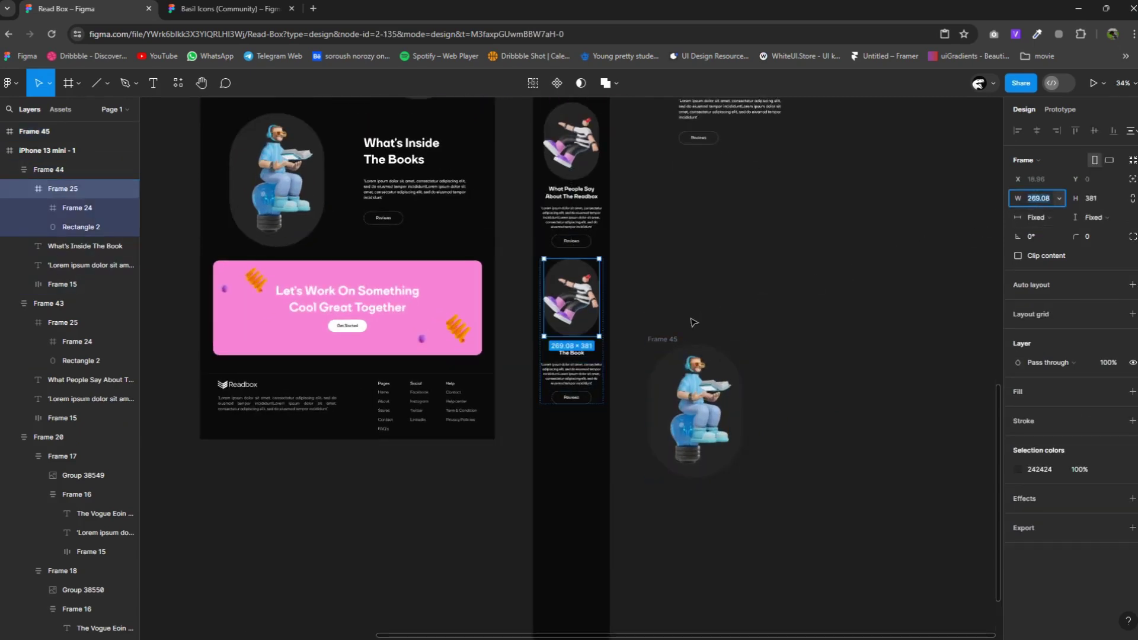
click(671, 341)
key(k)
click(1033, 307)
key(Up)
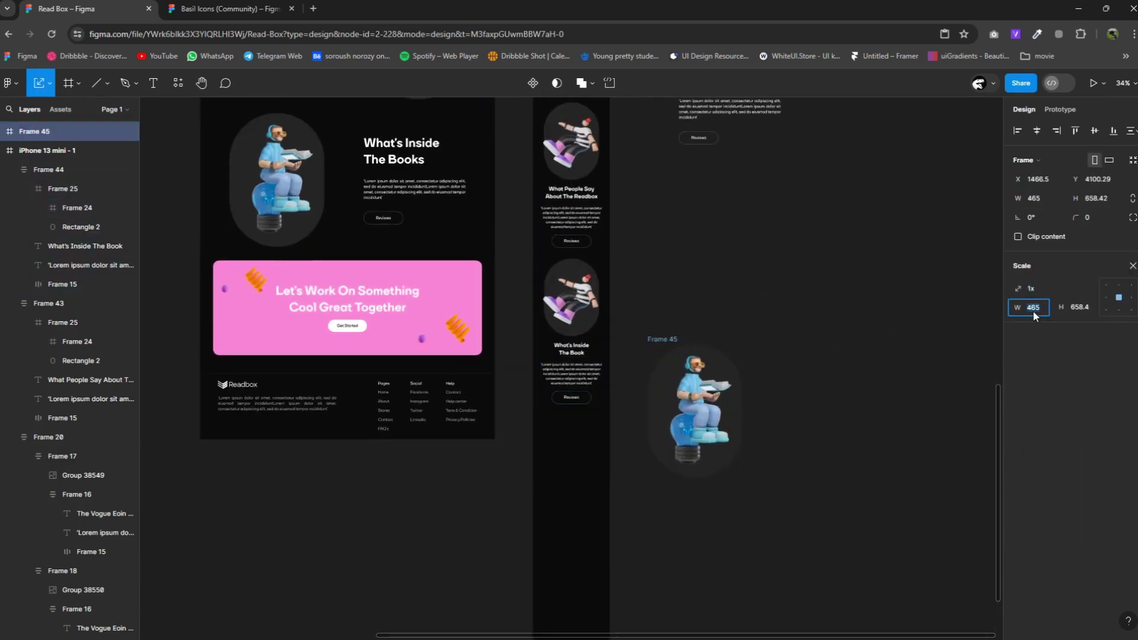
drag(1019, 306, 817, 326)
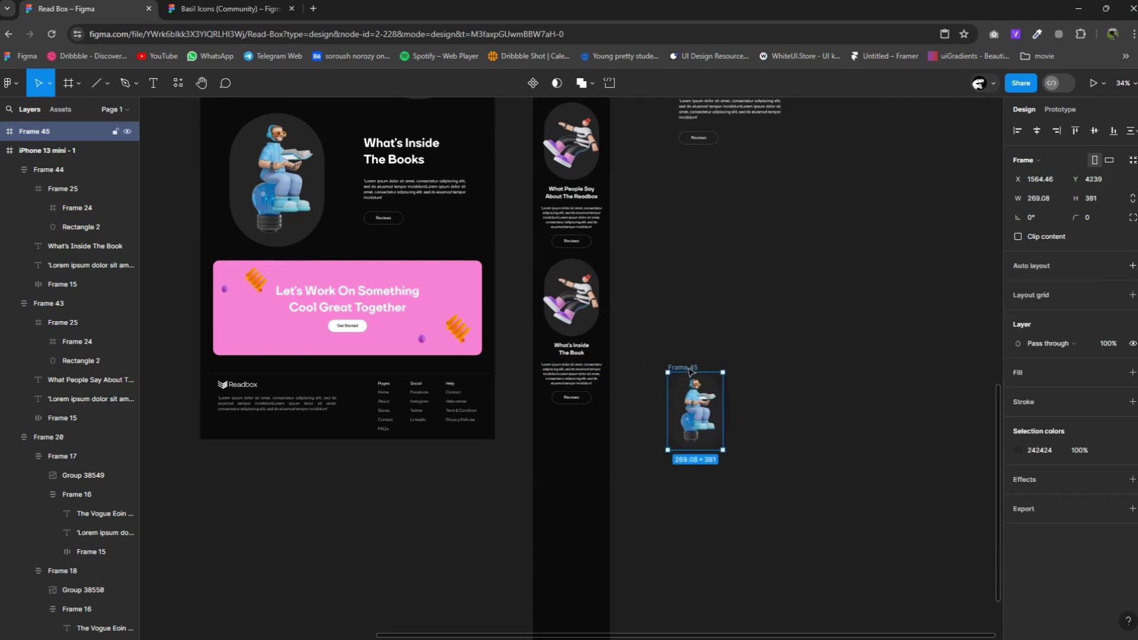
Place the illustration in the mobile card above 'What's Inside The Book'.
drag(690, 371, 577, 314)
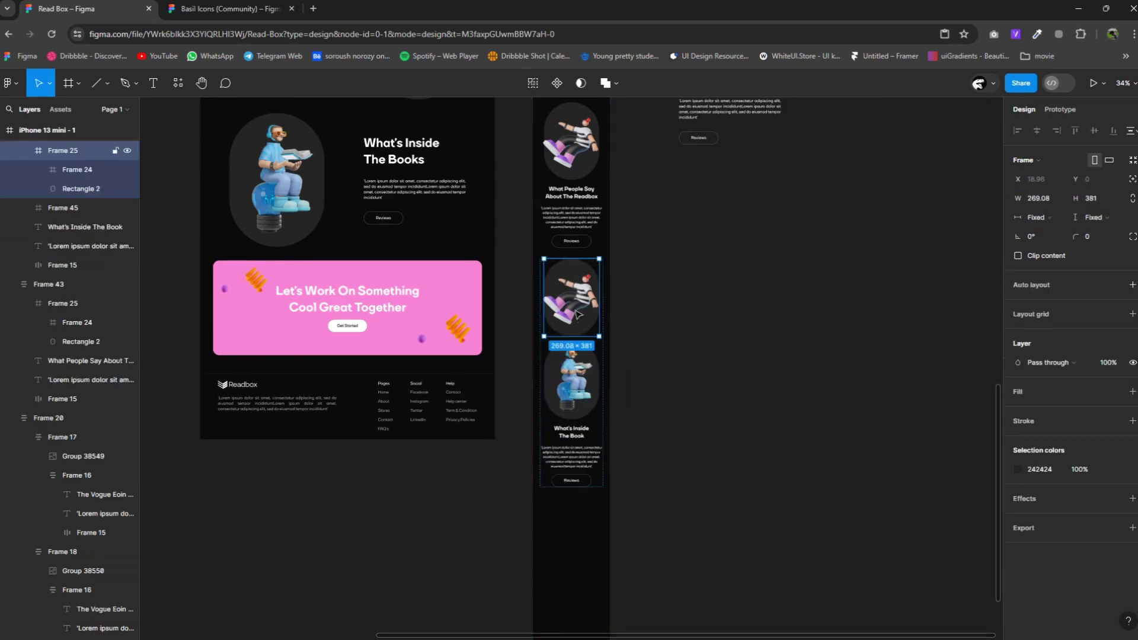
click(616, 330)
scroll(616, 330, down, 2)
ctrl+scroll(616, 330, down, 2)
Copy the 'Let's Work On Something' heading into the phone at font size 30, wrapped to three lines.
ctrl+scroll(532, 336, down, 1)
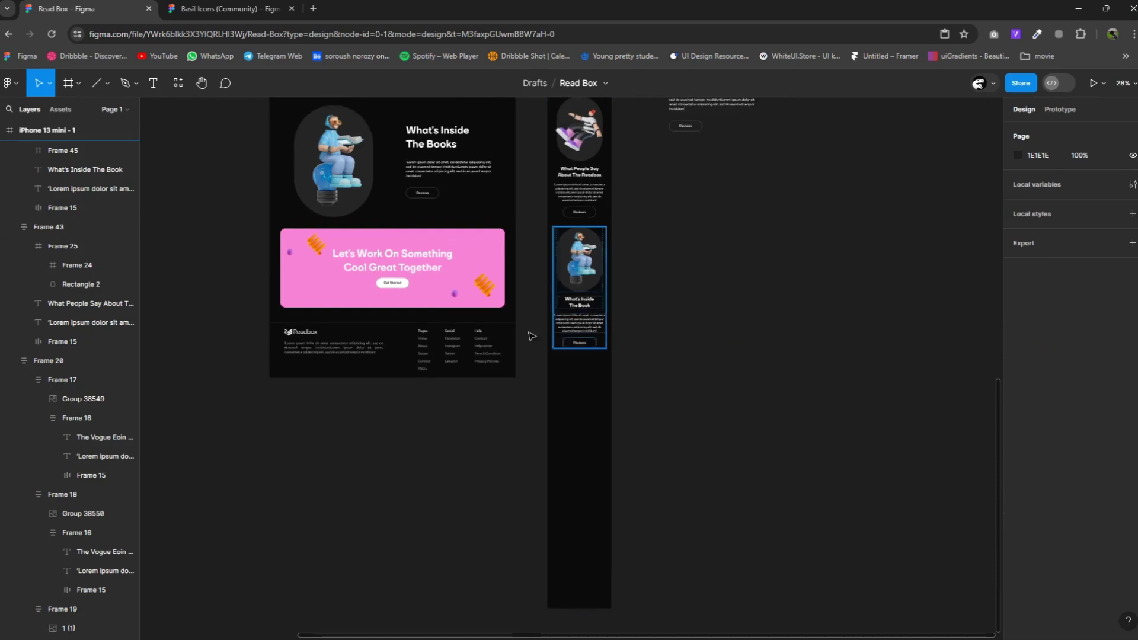
ctrl+scroll(593, 339, up, 2)
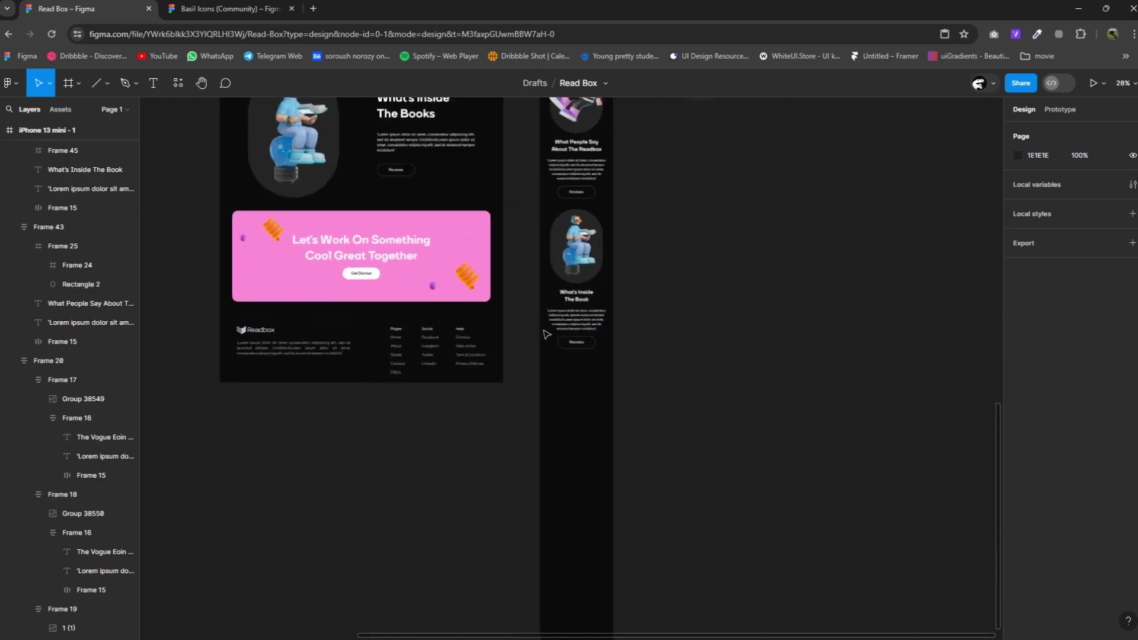
ctrl+scroll(592, 339, up, 1)
double_click(265, 222)
drag(383, 306, 563, 393)
text(30)
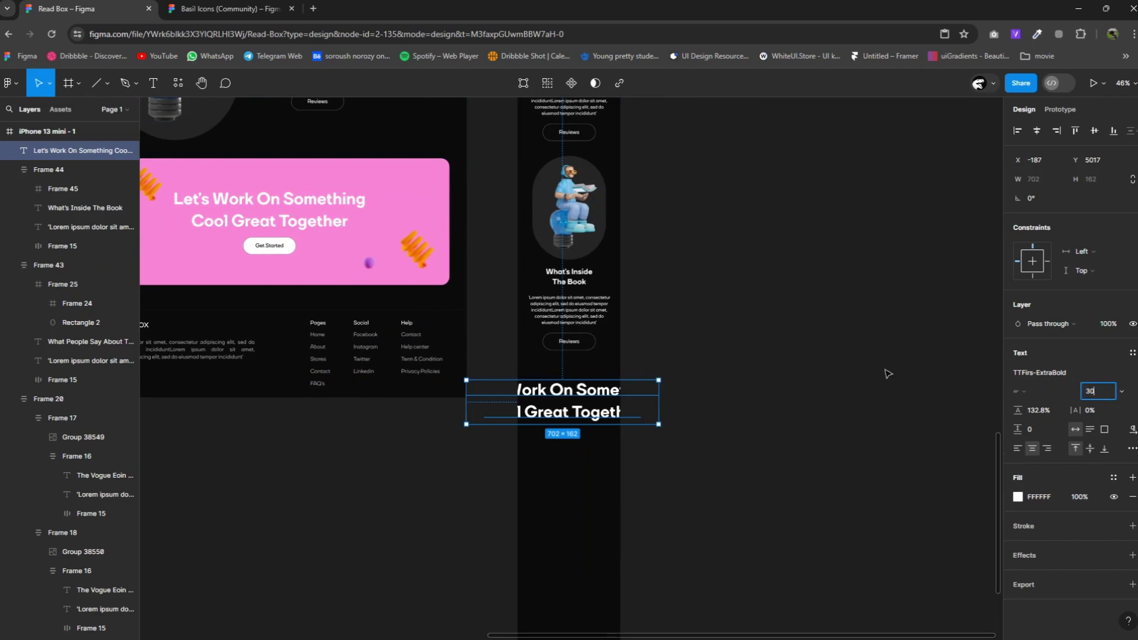
key(Return)
mouse_move(580, 396)
mouse_down()
mouse_move(607, 392)
mouse_move(578, 412)
mouse_up()
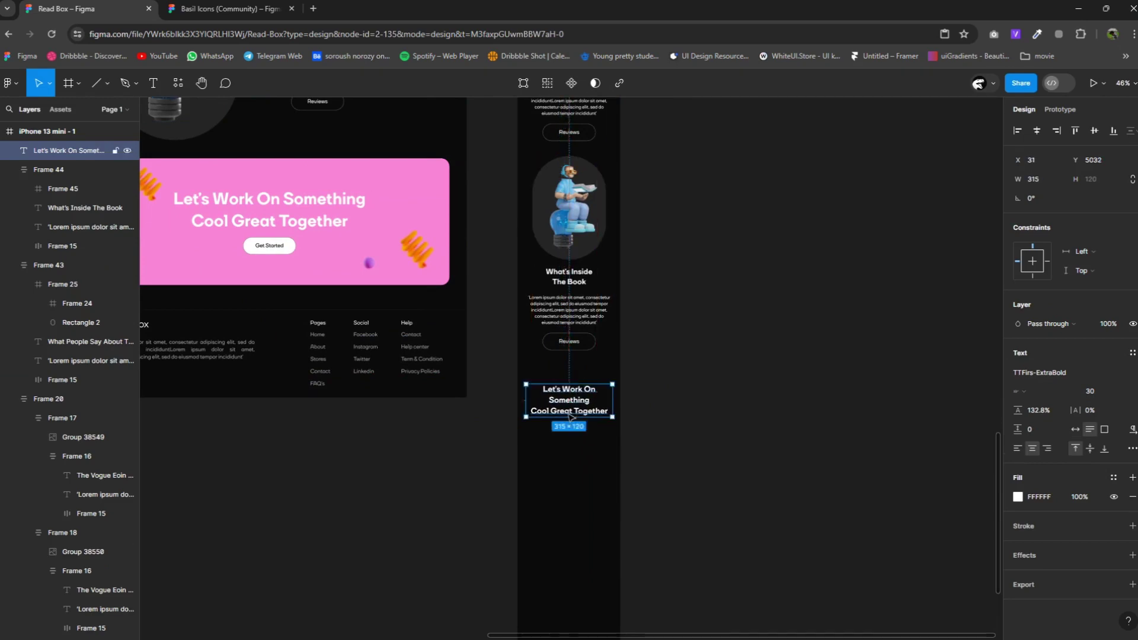
Copy the desktop Get Started button into the phone layout.
scroll(596, 297, down, 3)
click(353, 262)
double_click(356, 259)
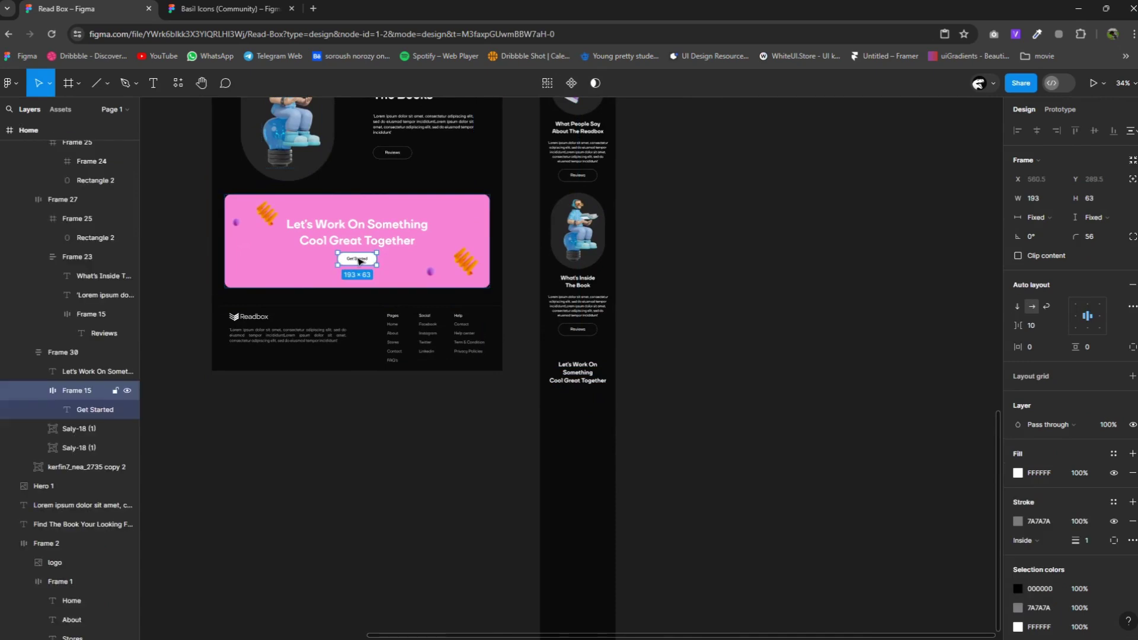
drag(356, 259, 597, 407)
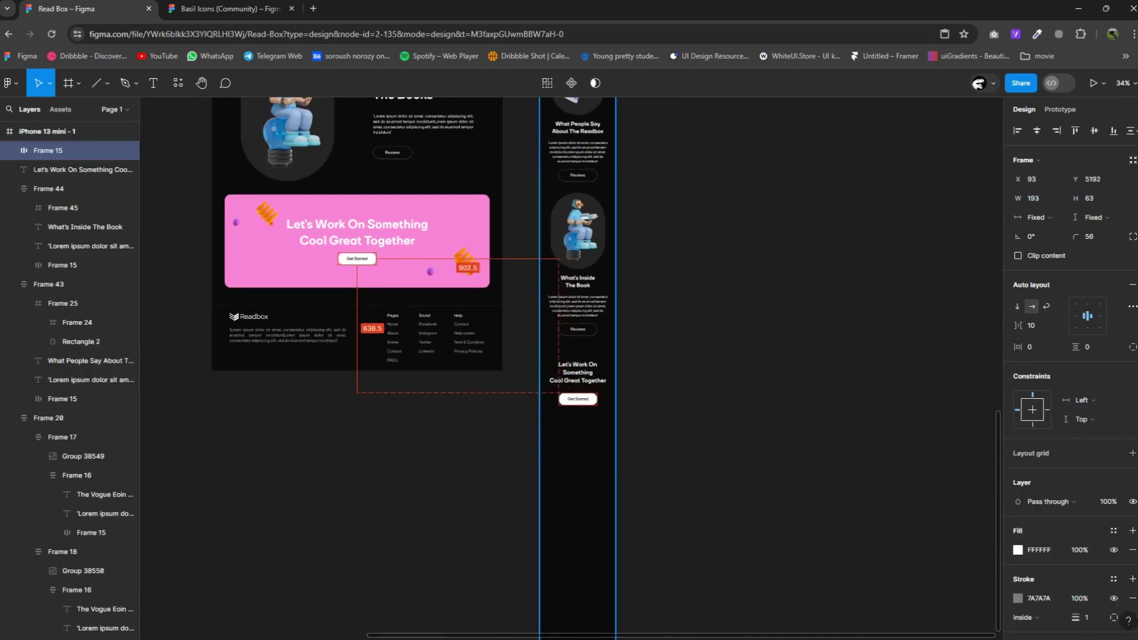
scroll(580, 240, down, 5)
scroll(579, 240, up, 3)
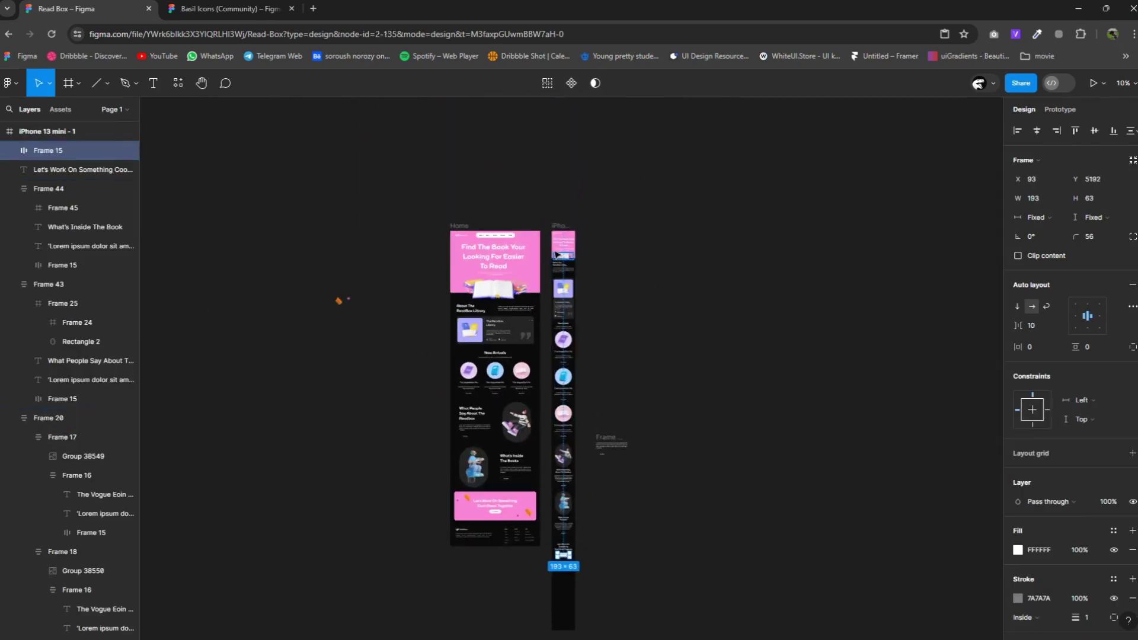
click(558, 226)
Position the Get Started button under the heading and select both together.
scroll(652, 504, up, 3)
scroll(569, 474, up, 3)
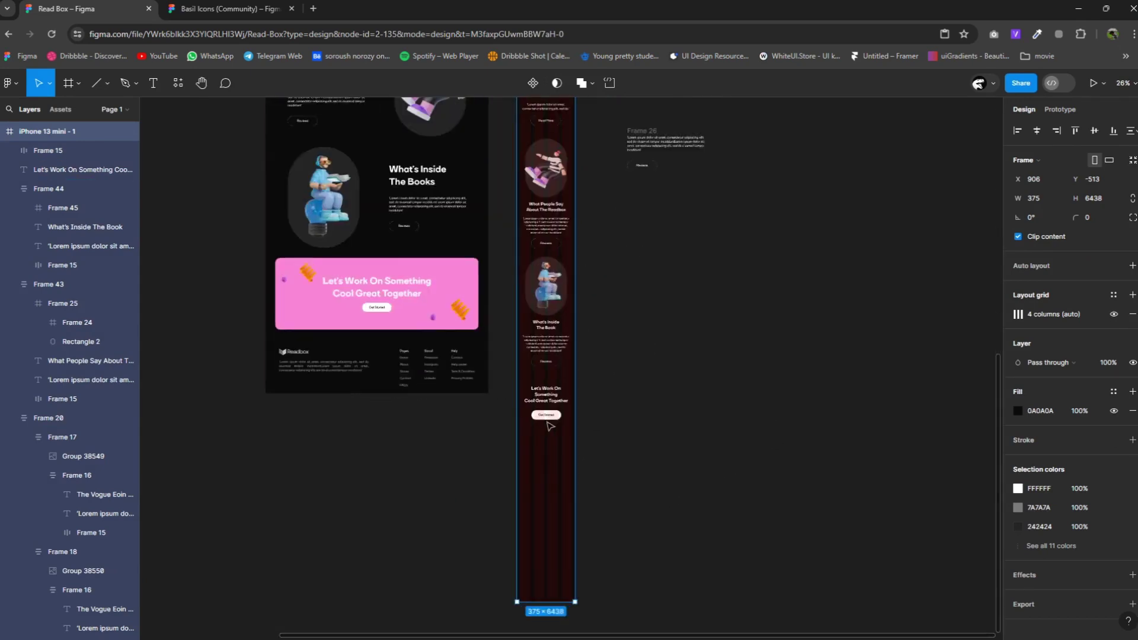
scroll(560, 385, up, 3)
scroll(557, 352, up, 2)
click(557, 352)
click(563, 399)
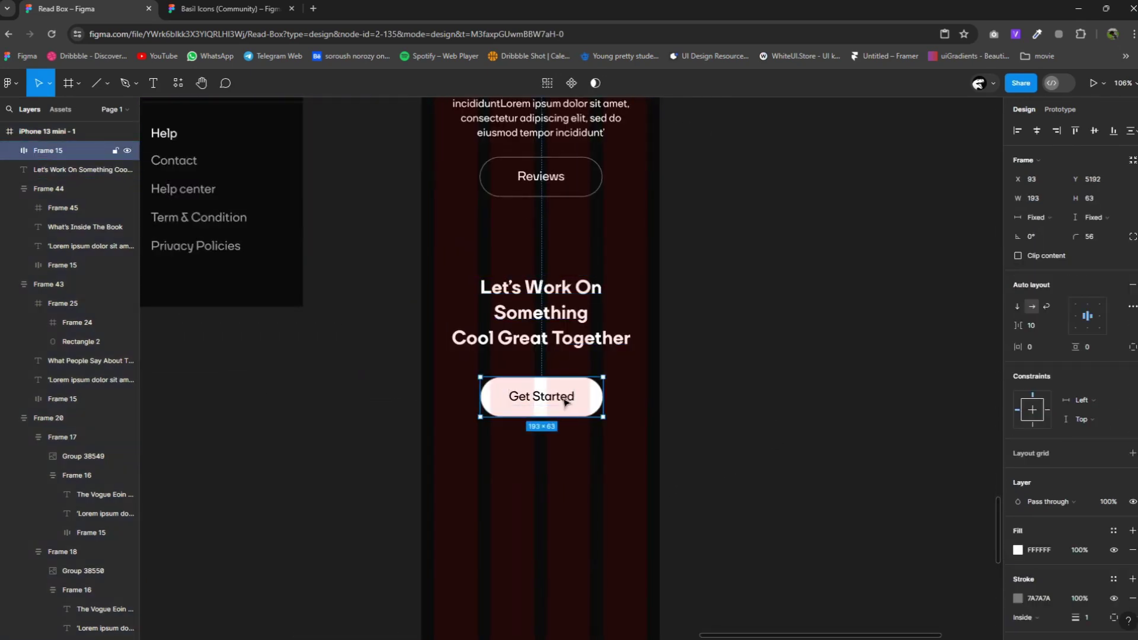
drag(564, 399, 561, 393)
click(603, 477)
drag(602, 477, 517, 307)
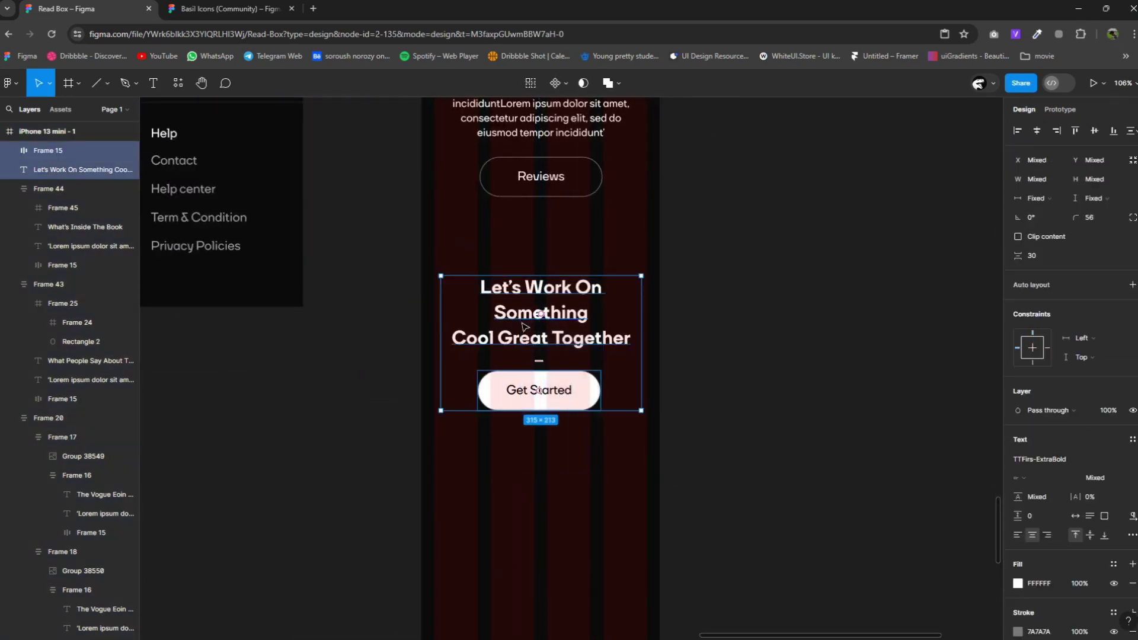
Frame the heading and button with auto layout and size the block to 340×330.
right_click(518, 276)
click(550, 406)
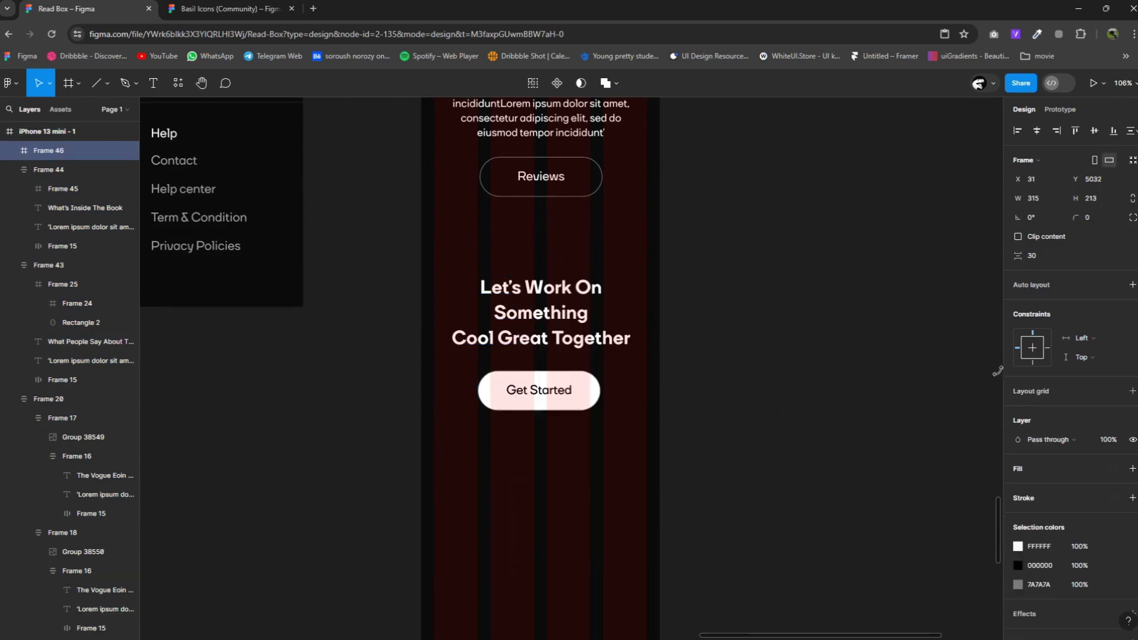
click(1131, 285)
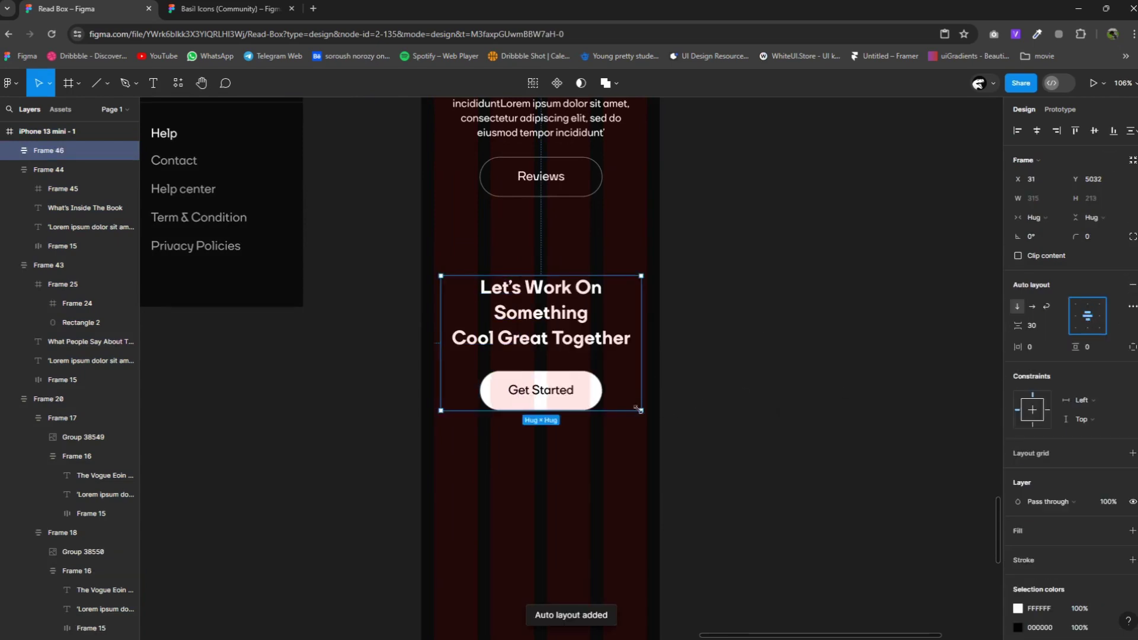
drag(640, 409, 650, 423)
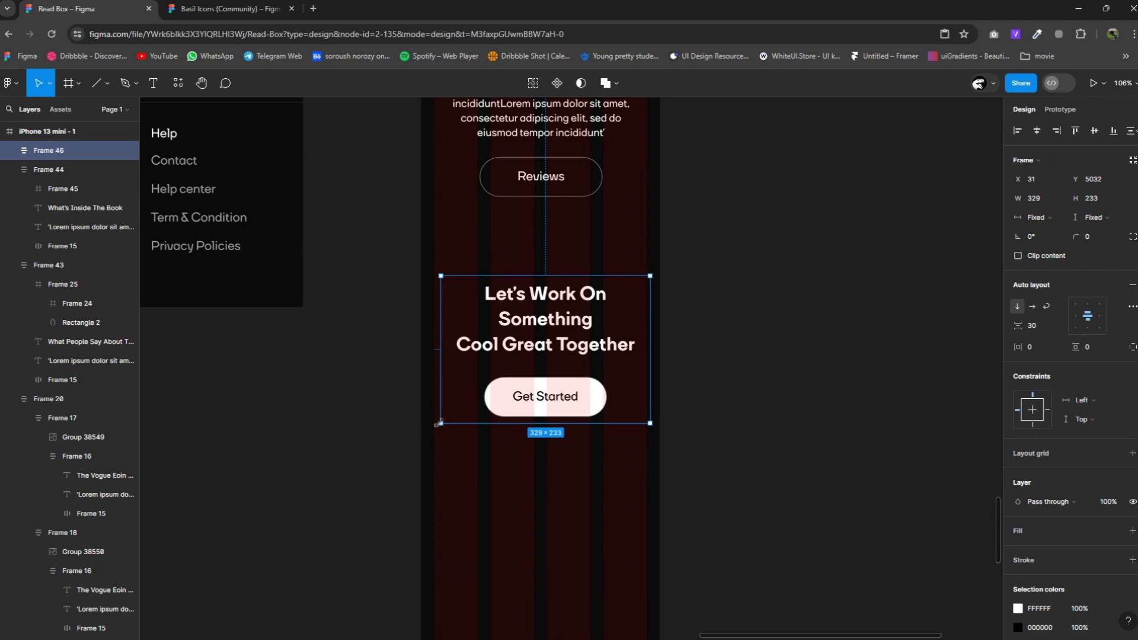
drag(440, 423, 433, 439)
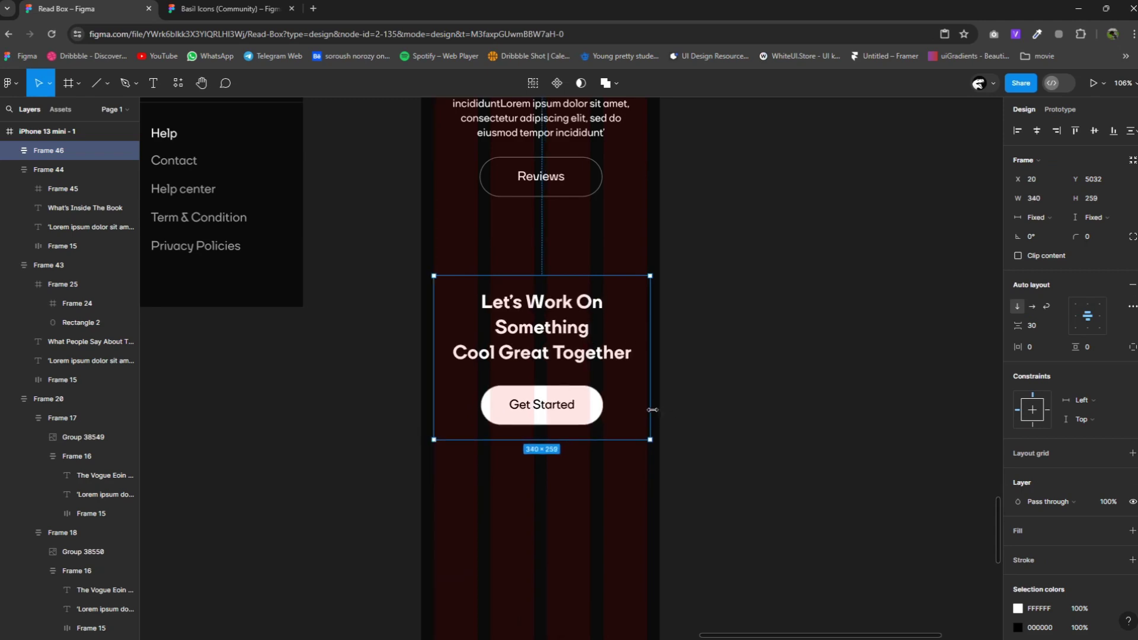
click(610, 461)
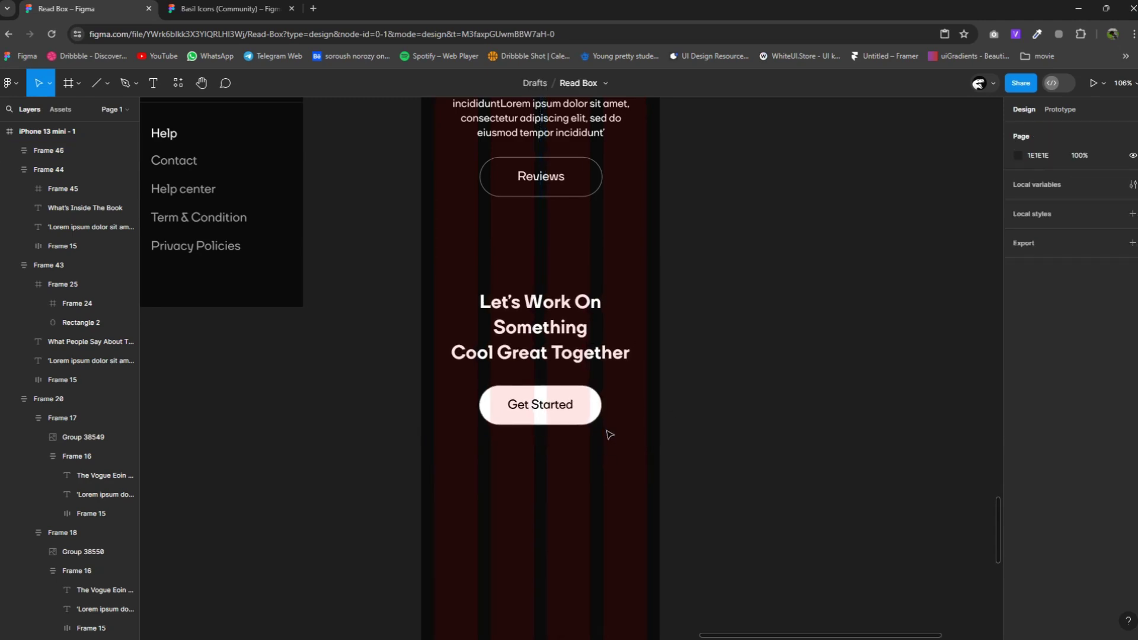
click(609, 434)
drag(592, 439, 592, 484)
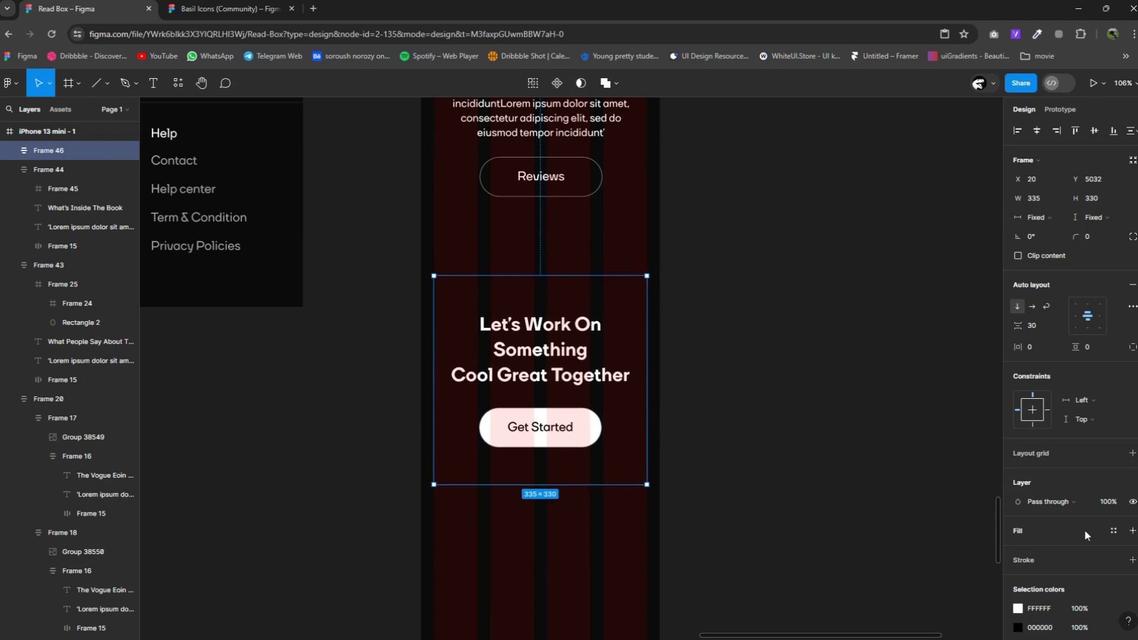
Fill the card with the banner's pink FF83D5 and give it rounded corners.
scroll(906, 490, down, 5)
click(1131, 531)
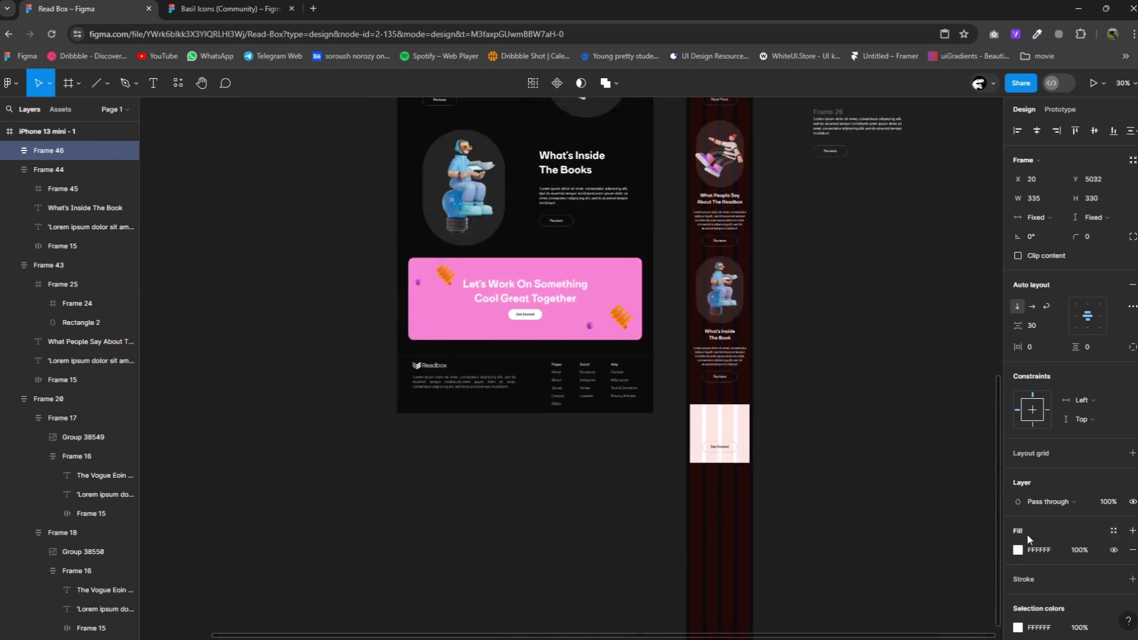
click(1018, 550)
click(874, 499)
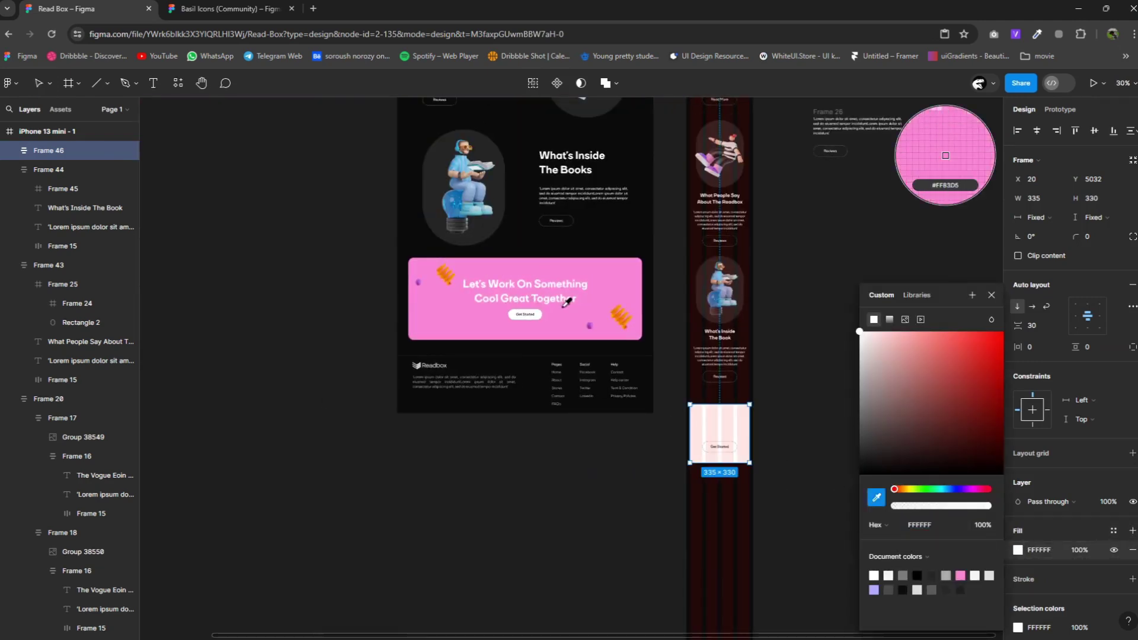
click(630, 315)
scroll(801, 460, up, 5)
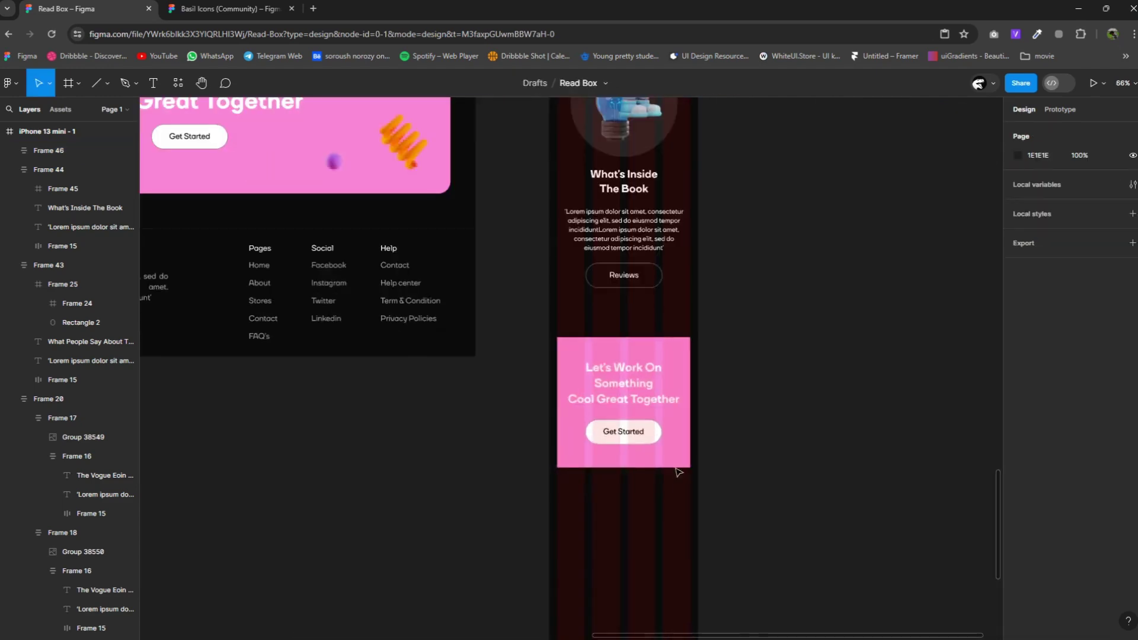
text(17)
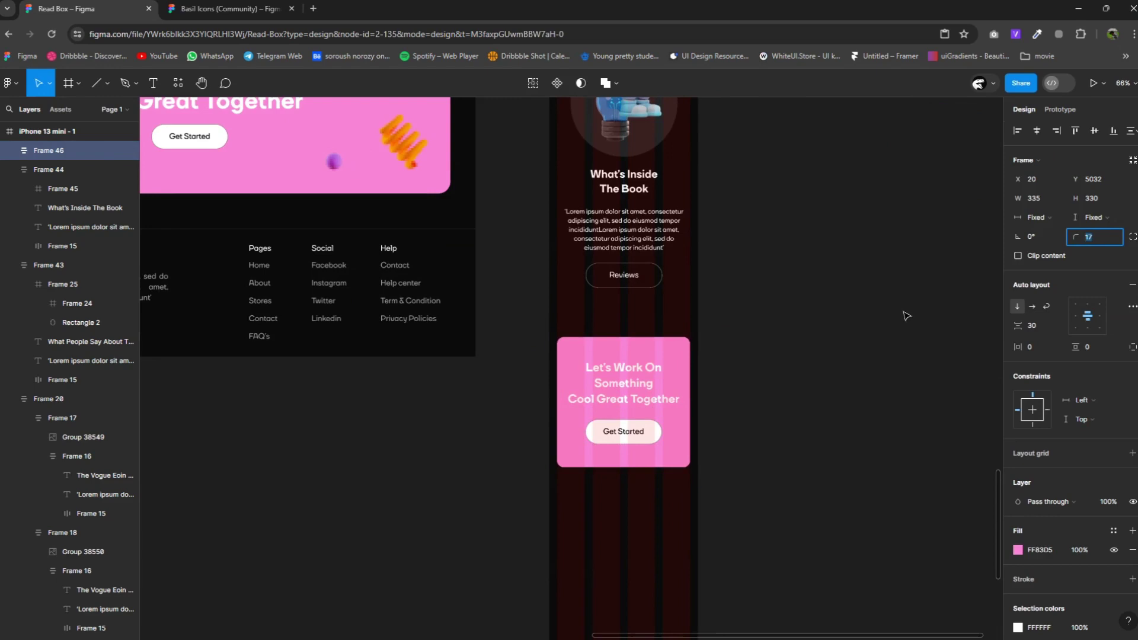
click(846, 353)
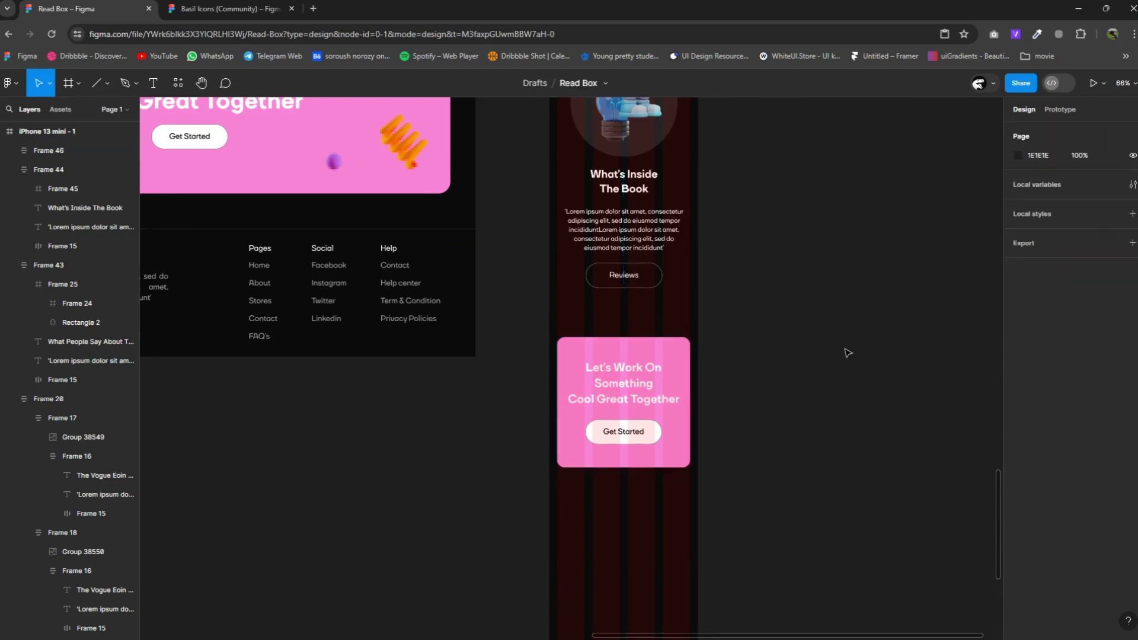
ctrl+scroll(809, 382, down, 3)
Copy the banner's orange spiral onto the mobile card, scaled to about 0.42.
click(572, 243)
double_click(550, 240)
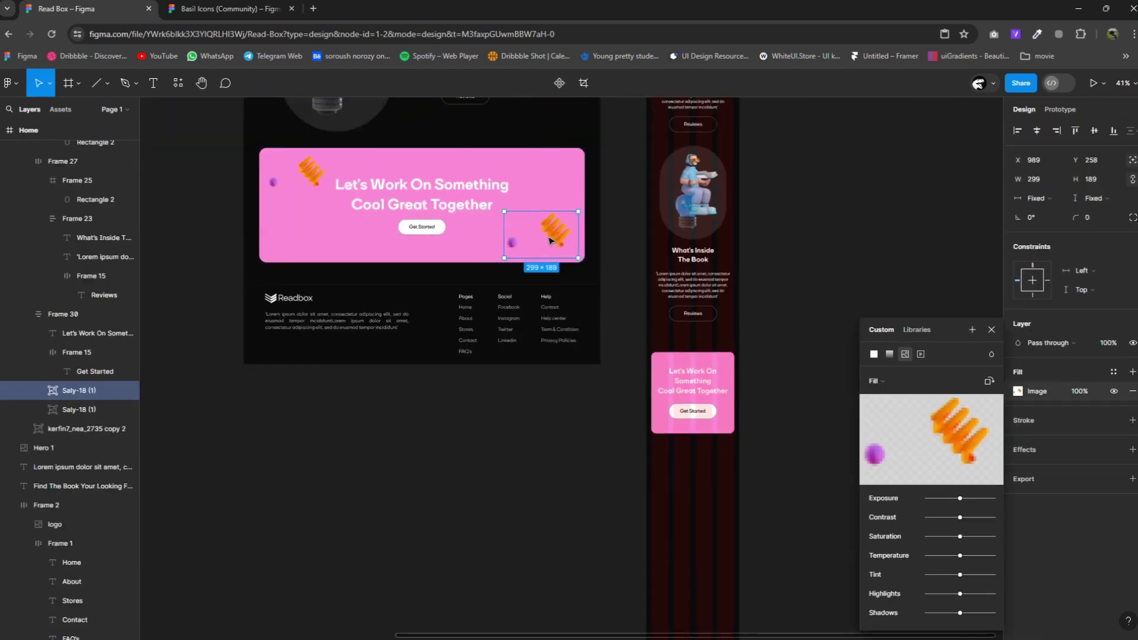
key(Escape)
drag(542, 237, 724, 438)
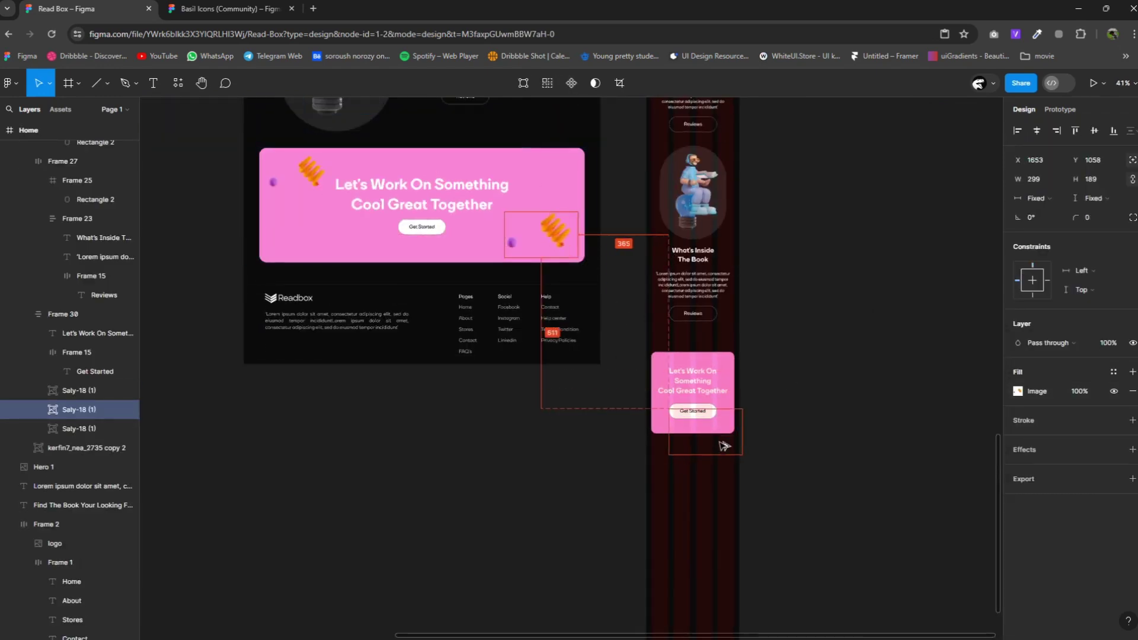
ctrl+scroll(724, 438, up, 5)
key(k)
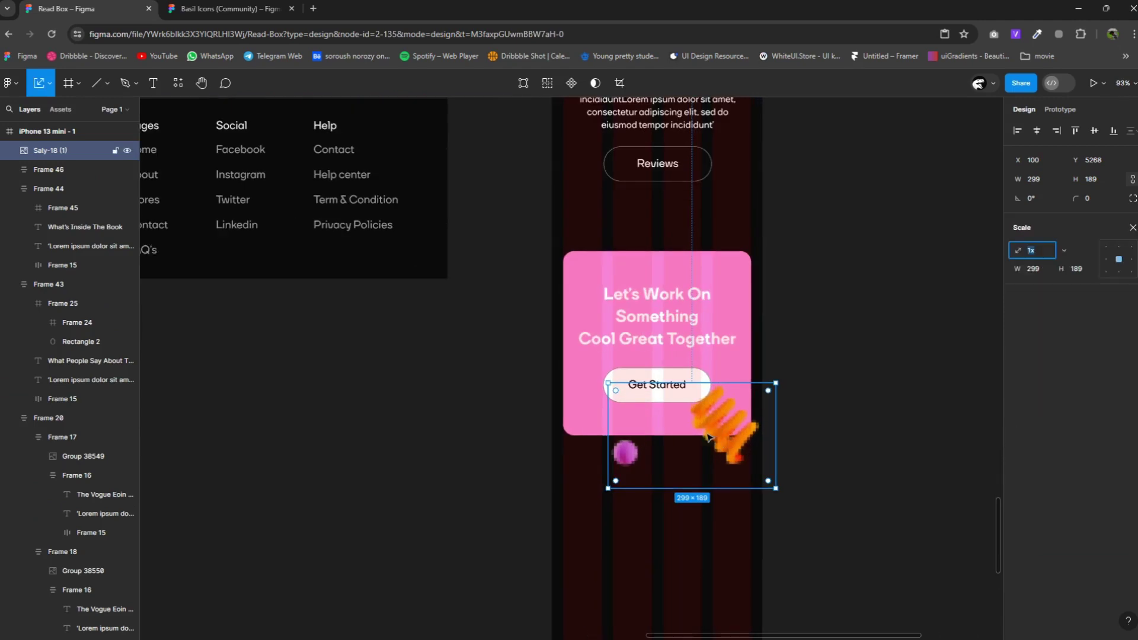
mouse_move(704, 485)
mouse_down()
mouse_move(704, 426)
mouse_move(732, 420)
mouse_up()
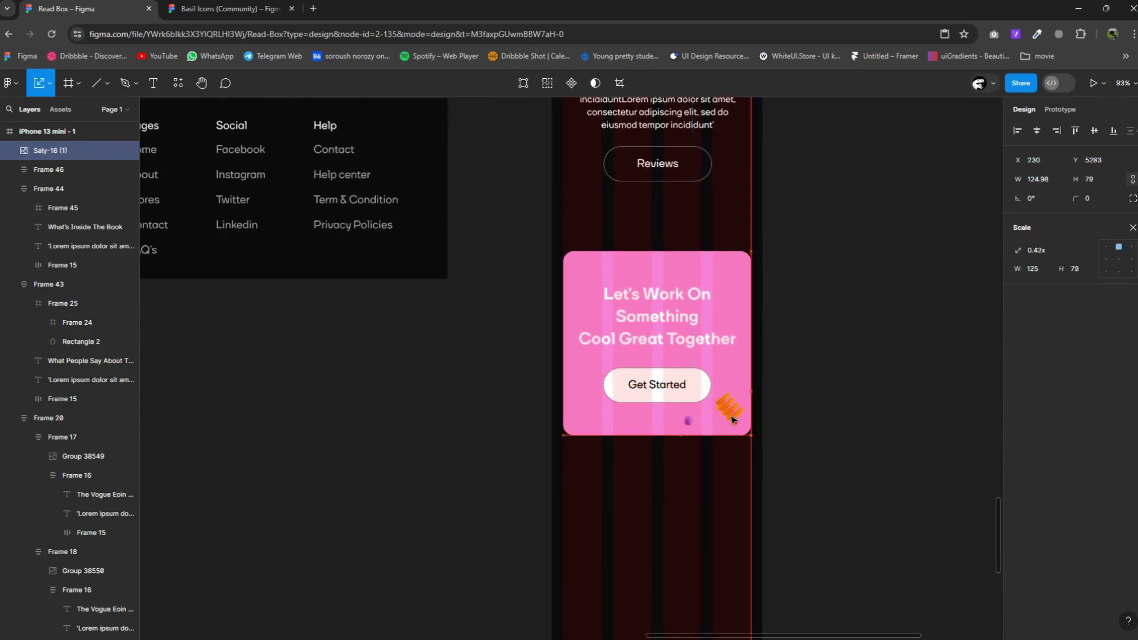
Undo an accidental card resize and move the spiral to the card's bottom-right corner.
click(638, 435)
drag(651, 435, 651, 461)
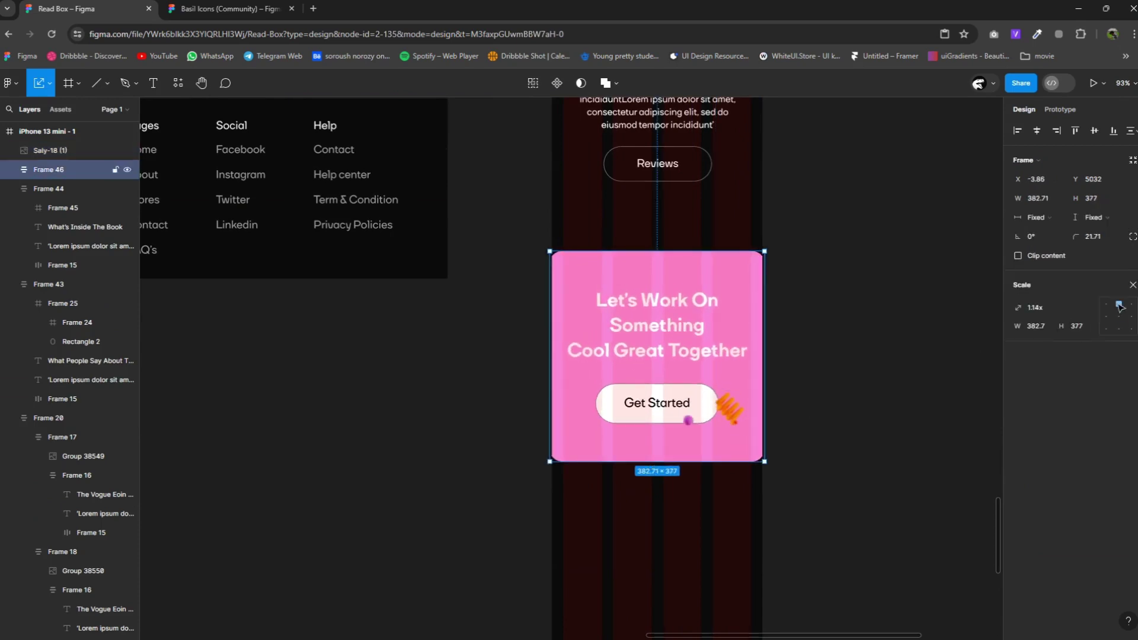
key(ctrl+z)
key(v)
key(ctrl+z)
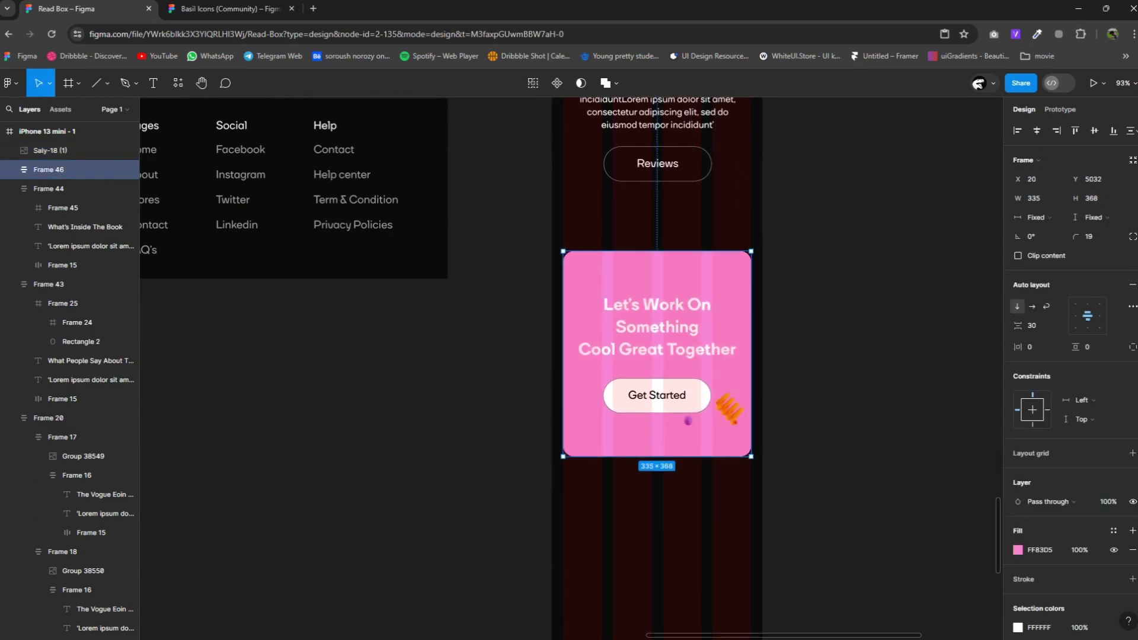
drag(730, 416, 732, 438)
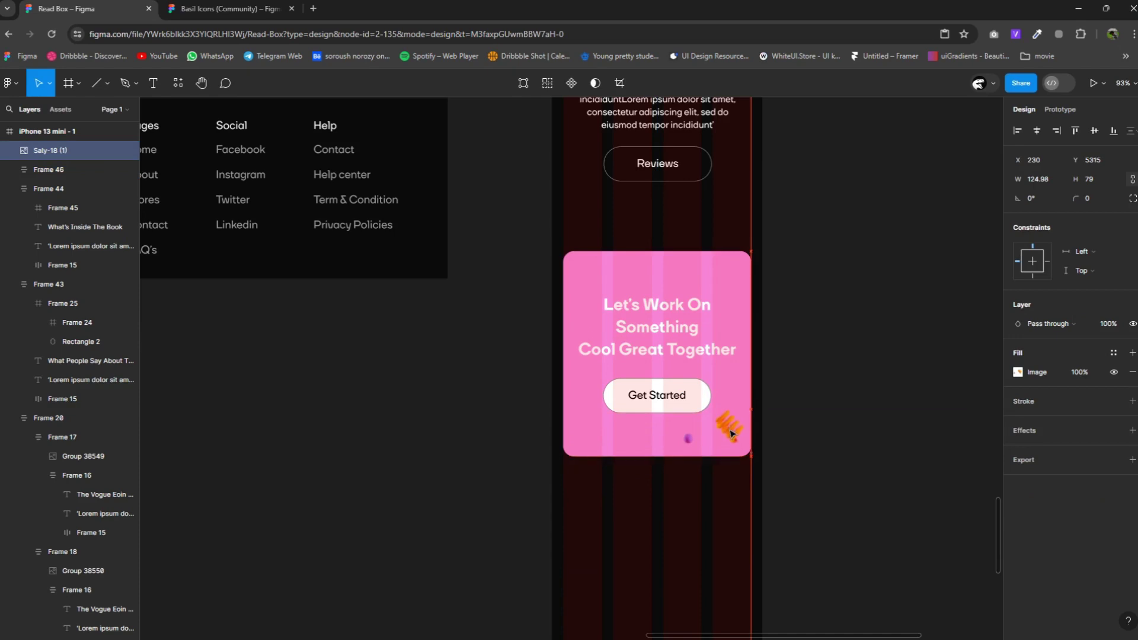
Paste a second spiral with absolute position at the card's top-left corner.
key(ctrl+v)
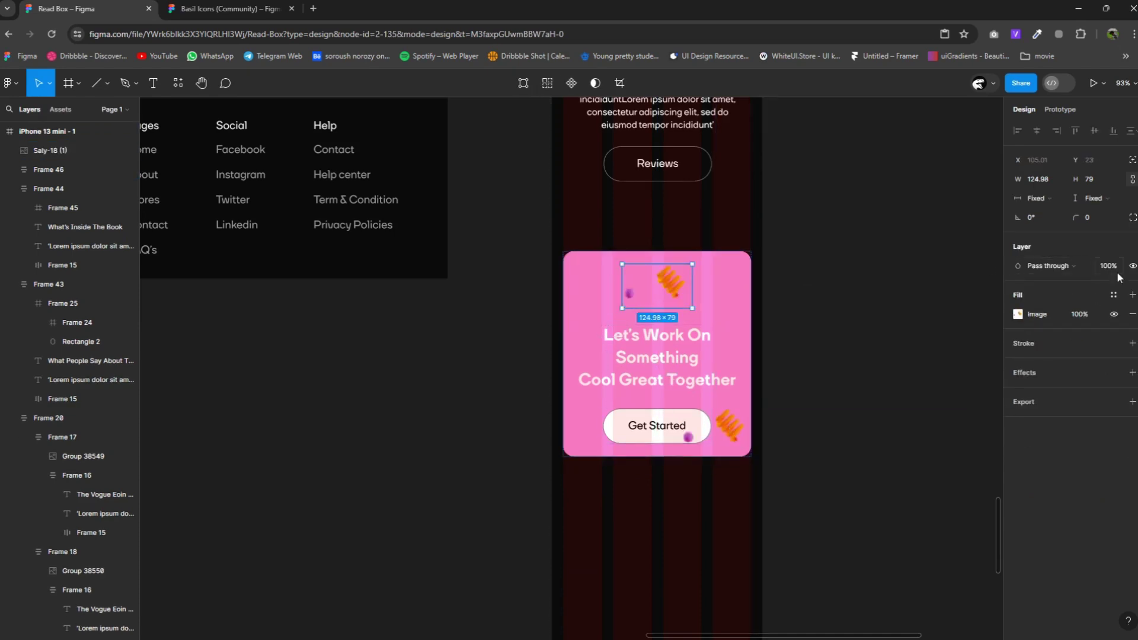
click(1132, 160)
drag(671, 283, 618, 277)
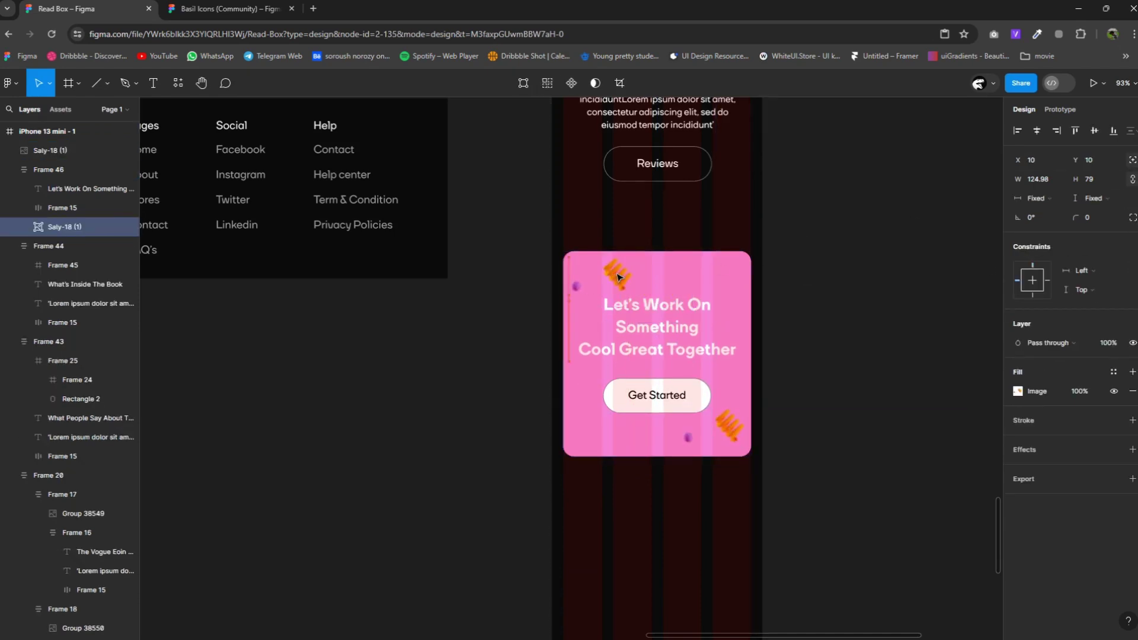
scroll(618, 277, down, 5)
scroll(618, 277, down, 5)
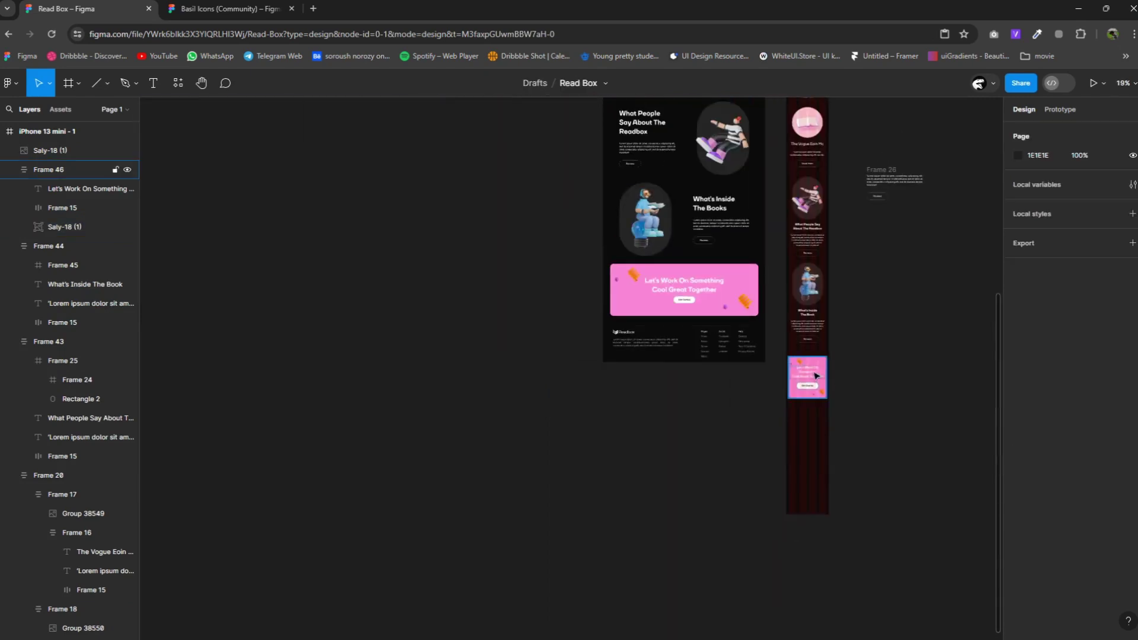
click(817, 369)
Copy the desktop footer into the iPhone frame below the pink card.
scroll(780, 399, up, 2)
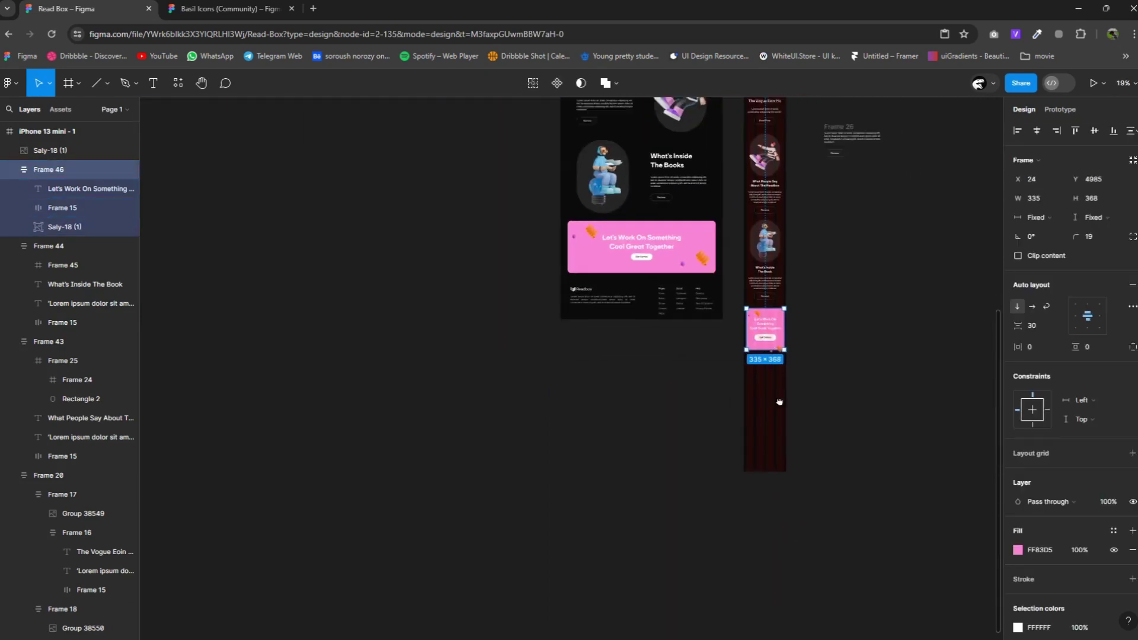
scroll(762, 376, up, 2)
scroll(593, 297, up, 2)
click(468, 209)
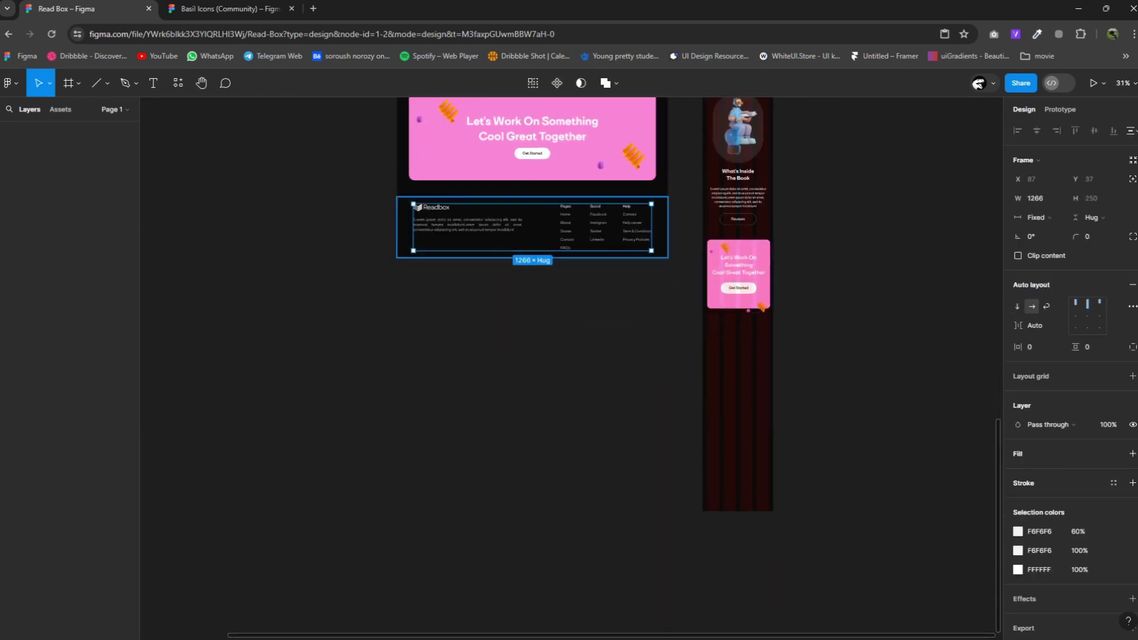
drag(468, 209, 730, 342)
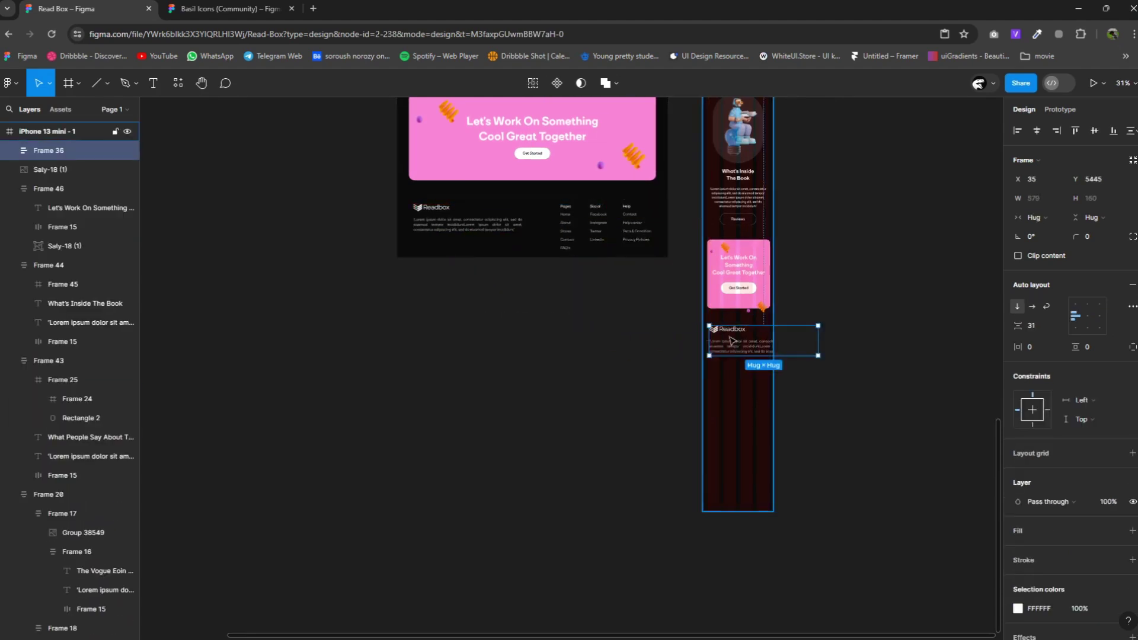
Make the footer Lorem ipsum paragraph 336 px wide, font size 15, trimmed to four lines.
scroll(730, 337, up, 3)
scroll(720, 336, up, 3)
click(717, 349)
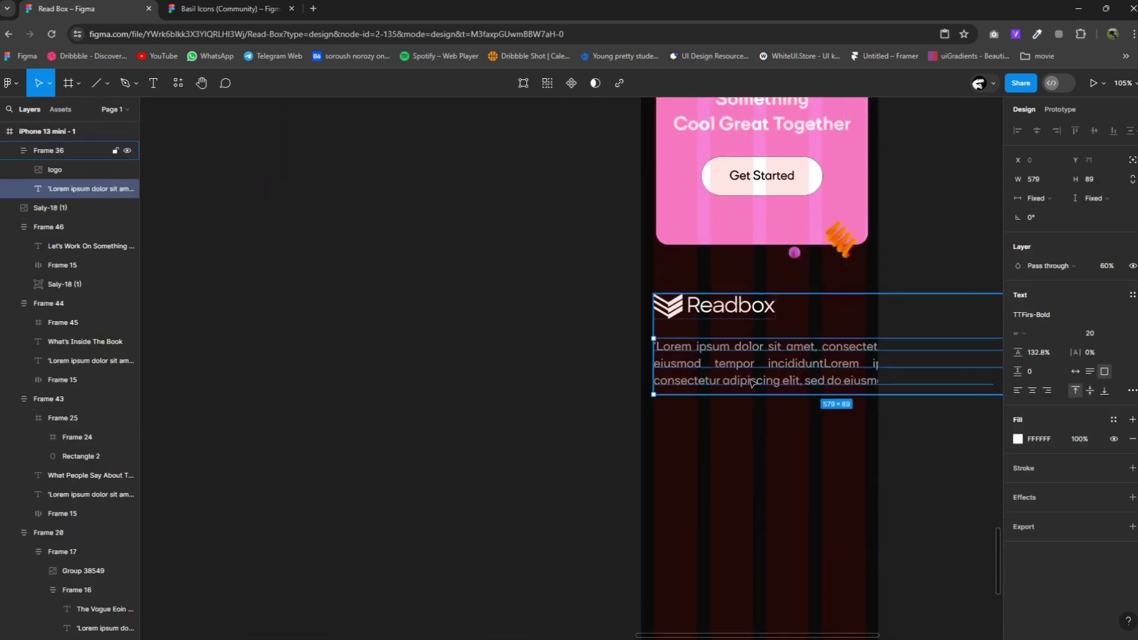
scroll(750, 368, down, 4)
drag(710, 375, 673, 378)
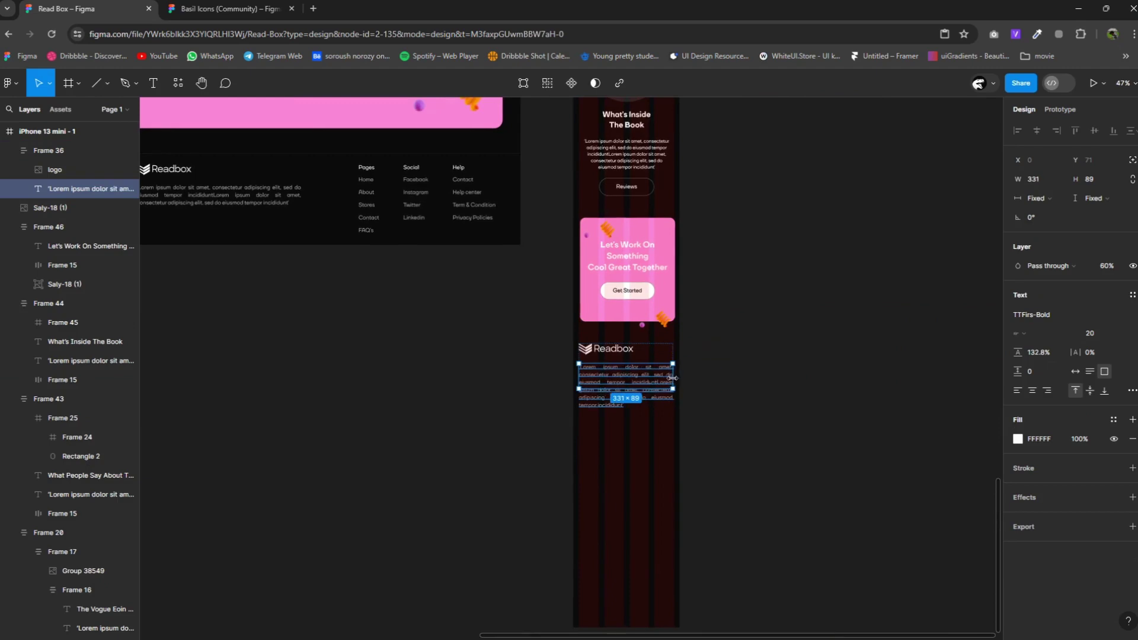
scroll(672, 384, up, 5)
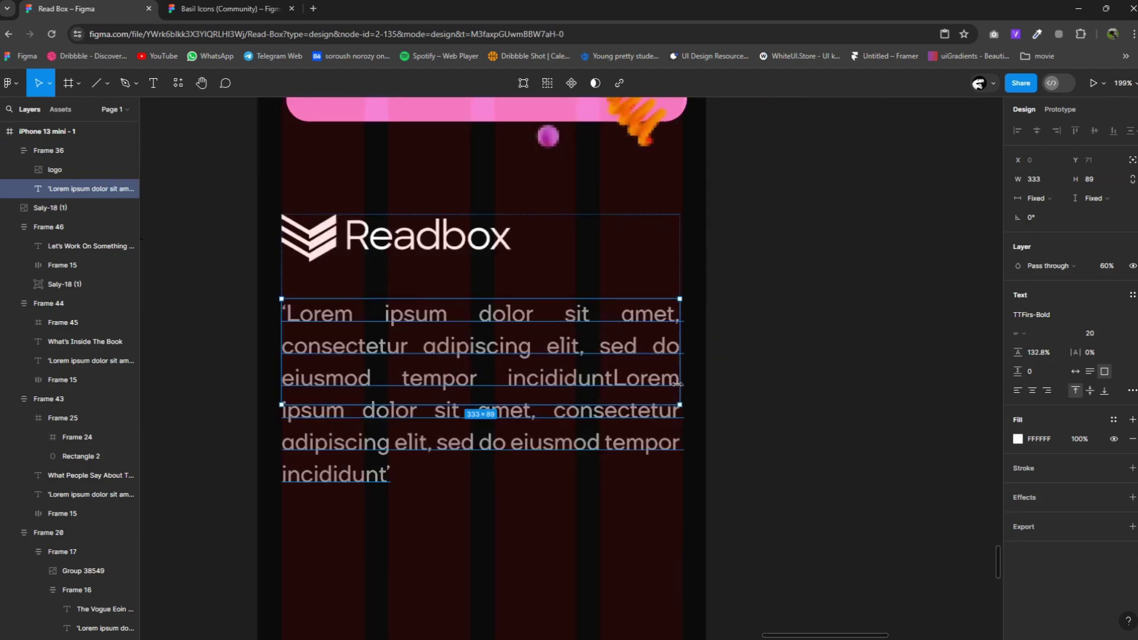
drag(682, 383, 684, 385)
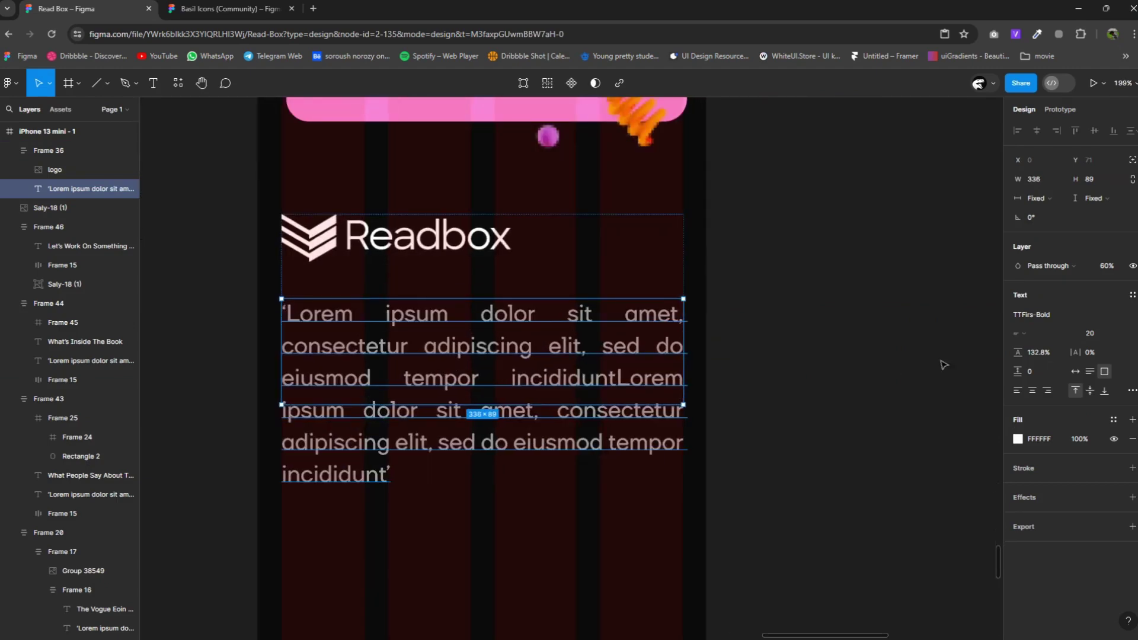
key(Down)
key(Down)
key(Down)
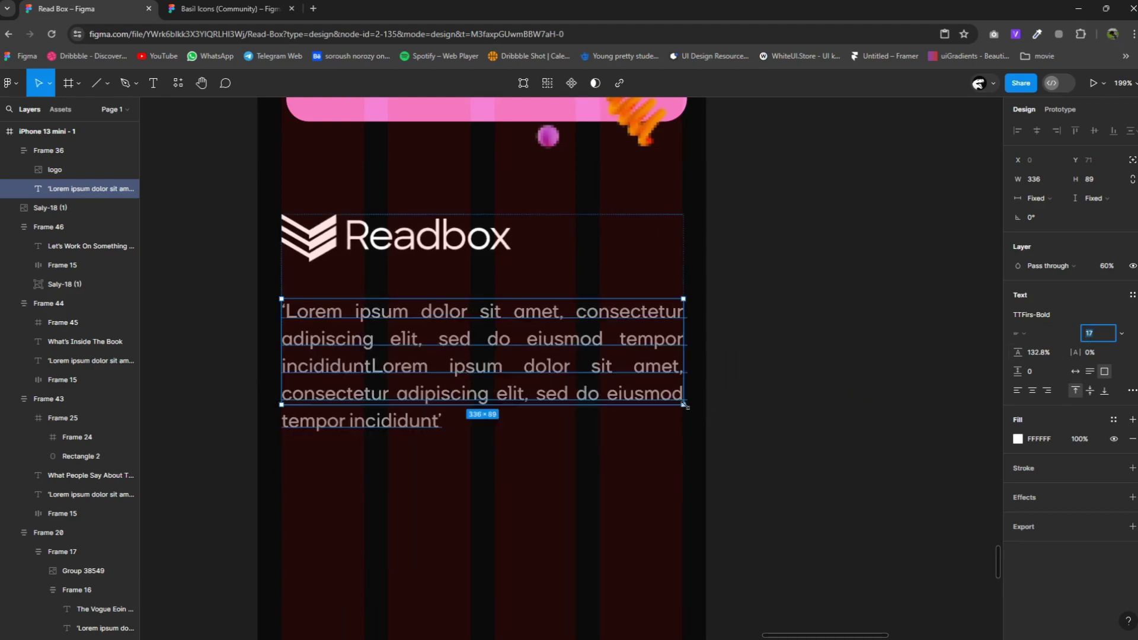
key(Down)
key(Down)
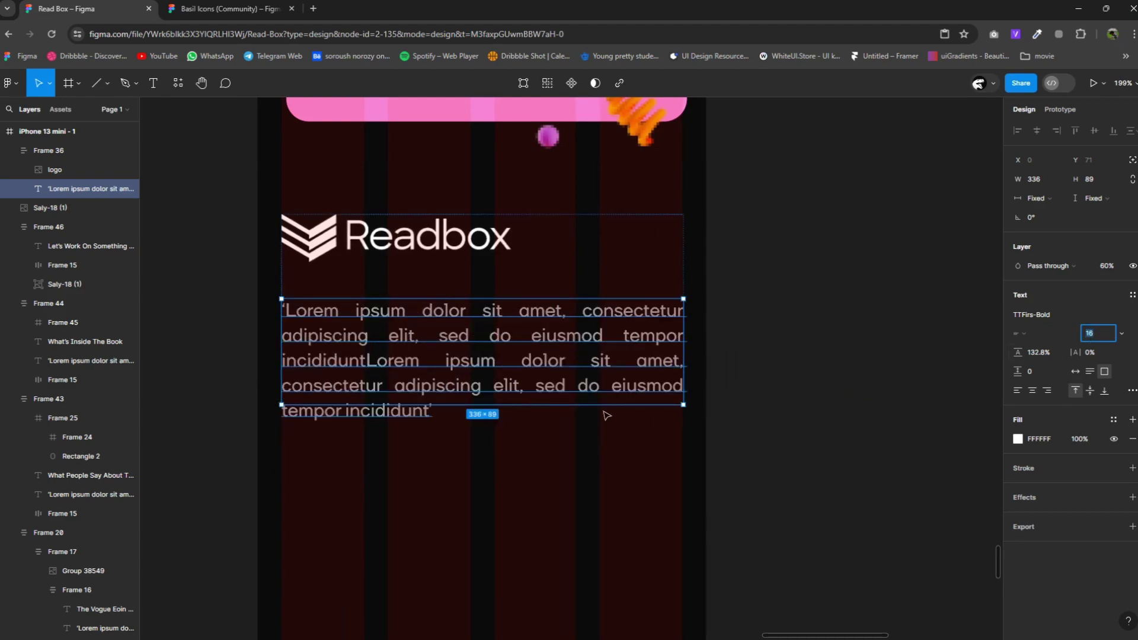
text(15)
drag(580, 404, 579, 390)
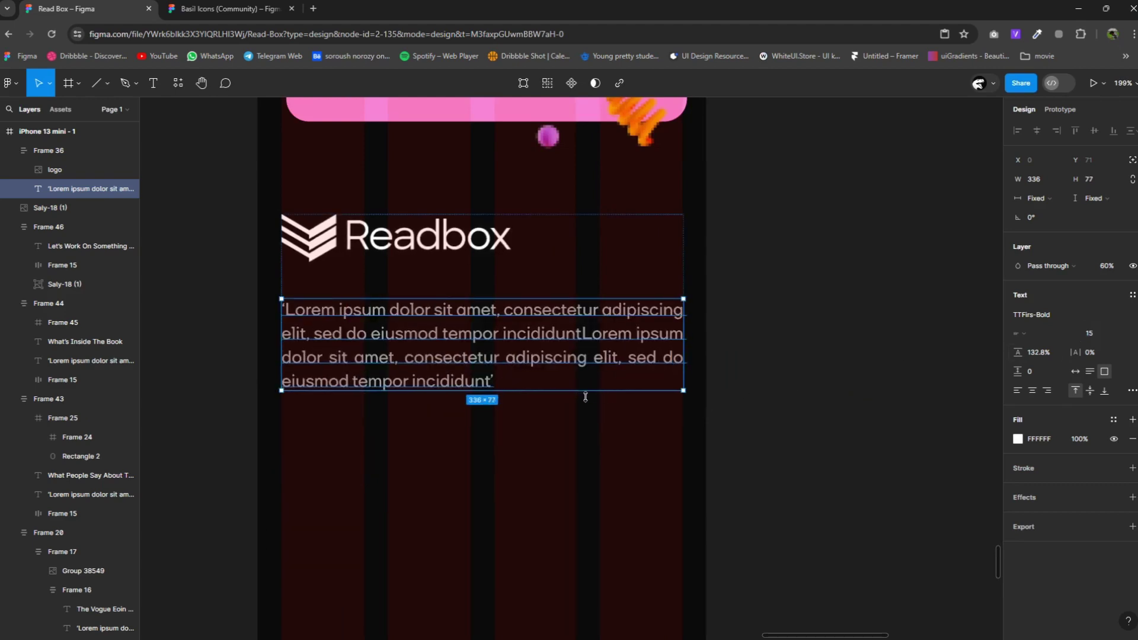
scroll(591, 427, down, 3)
scroll(589, 393, down, 5)
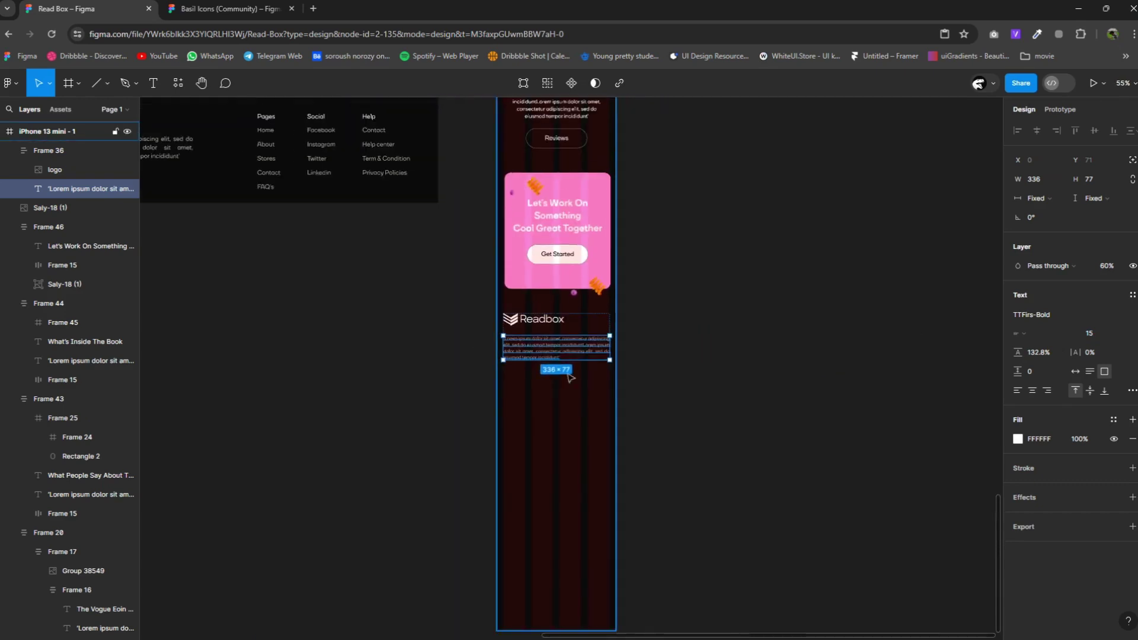
Copy the desktop Pages and Social link columns beneath the mobile footer text.
click(338, 152)
double_click(292, 156)
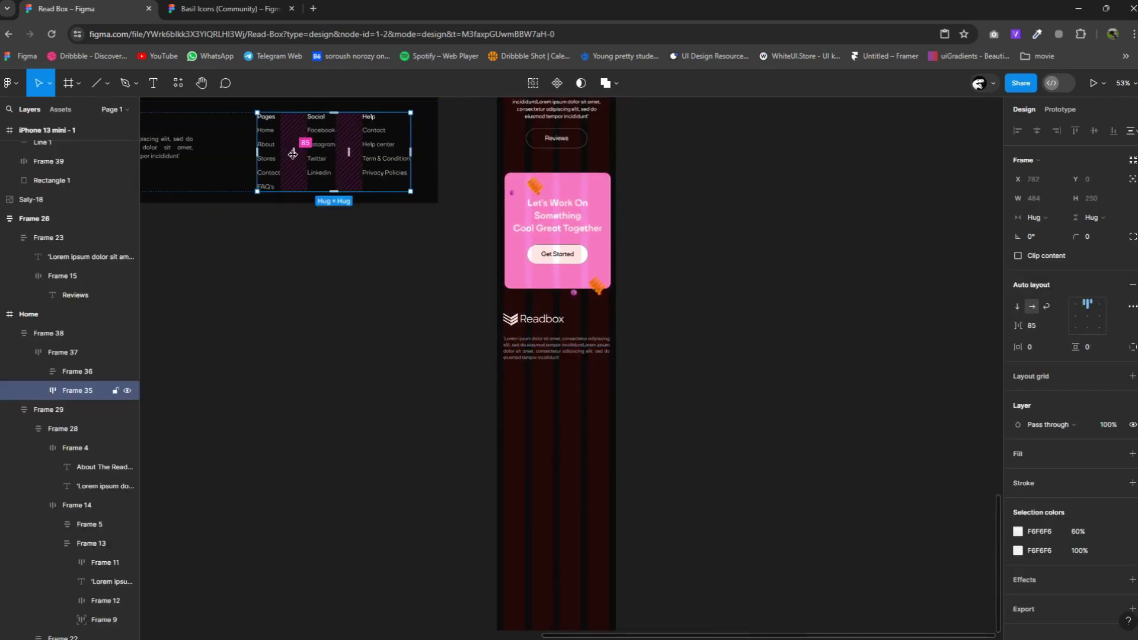
click(320, 167)
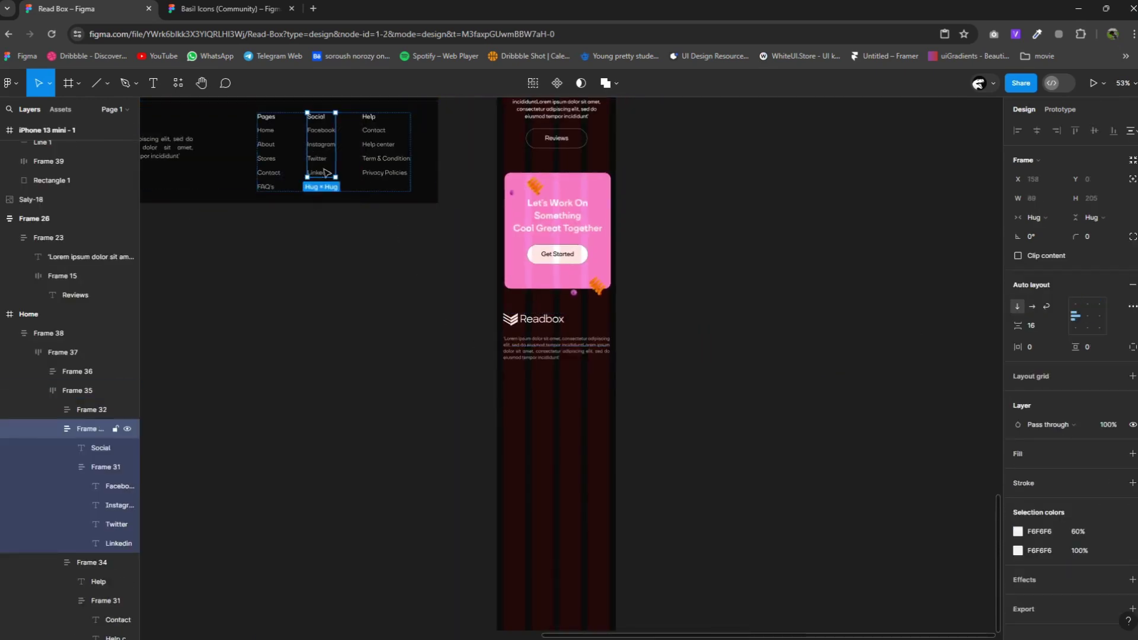
click(262, 159)
shift+click(86, 428)
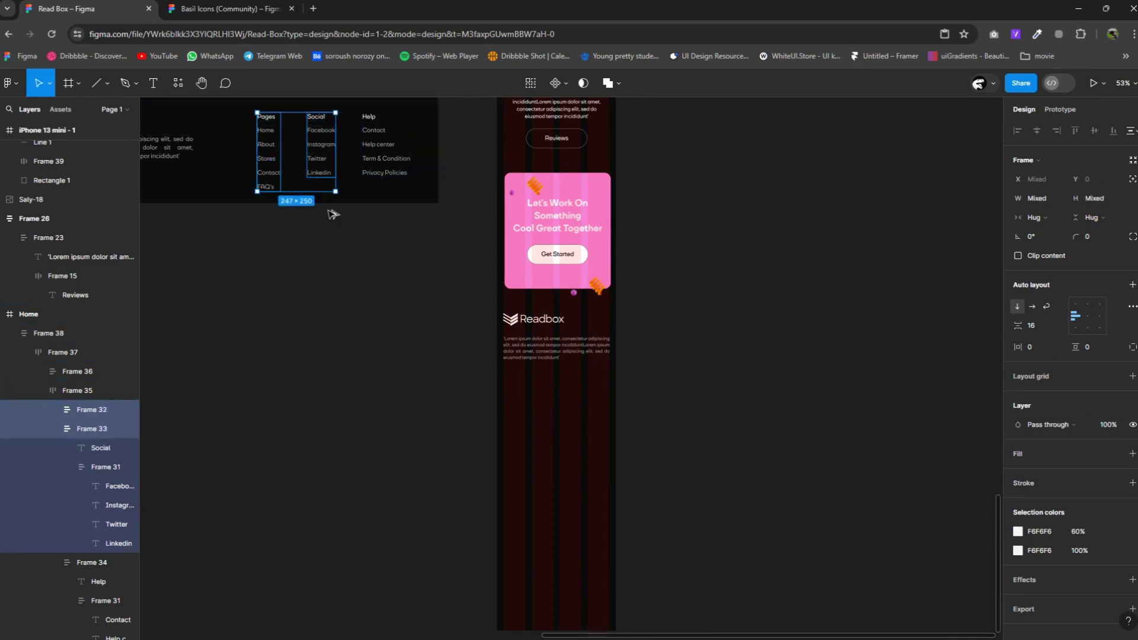
mouse_move(282, 149)
mouse_down()
mouse_move(544, 427)
mouse_move(517, 404)
mouse_up()
scroll(544, 427, up, 1)
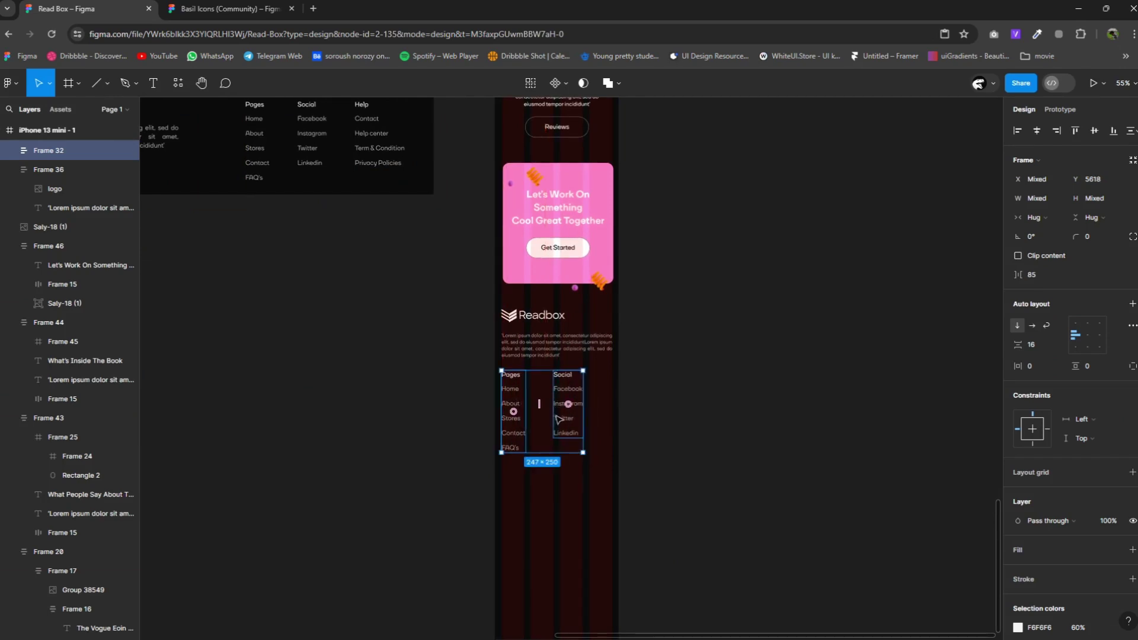
scroll(559, 420, down, 2)
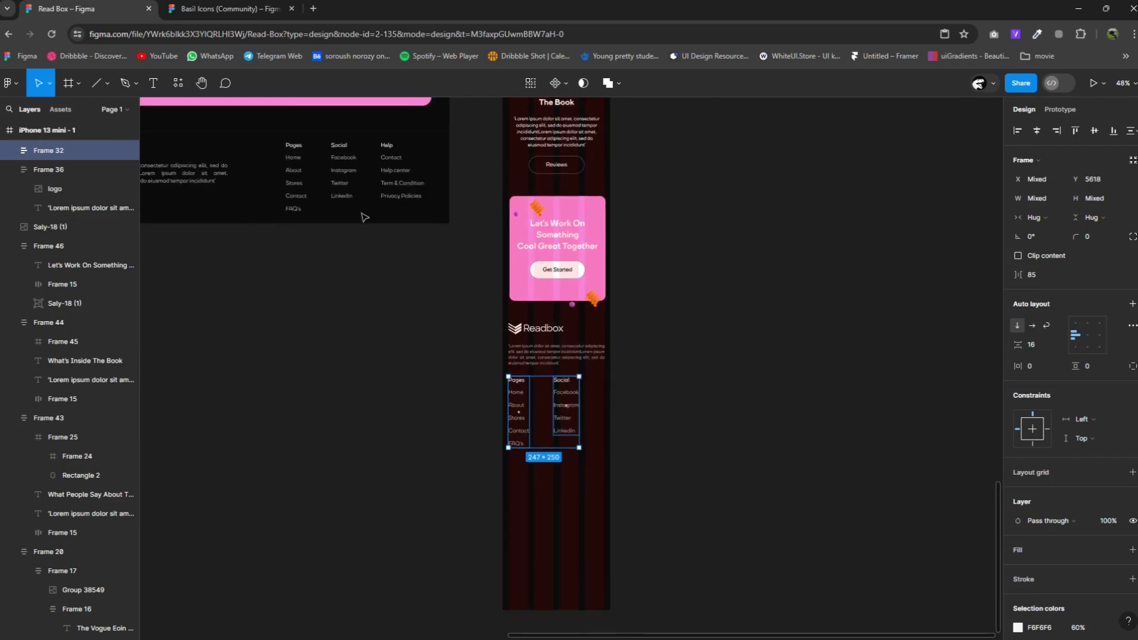
Wrap Pages and Social in a horizontal auto-layout frame aligned under the footer text.
click(408, 196)
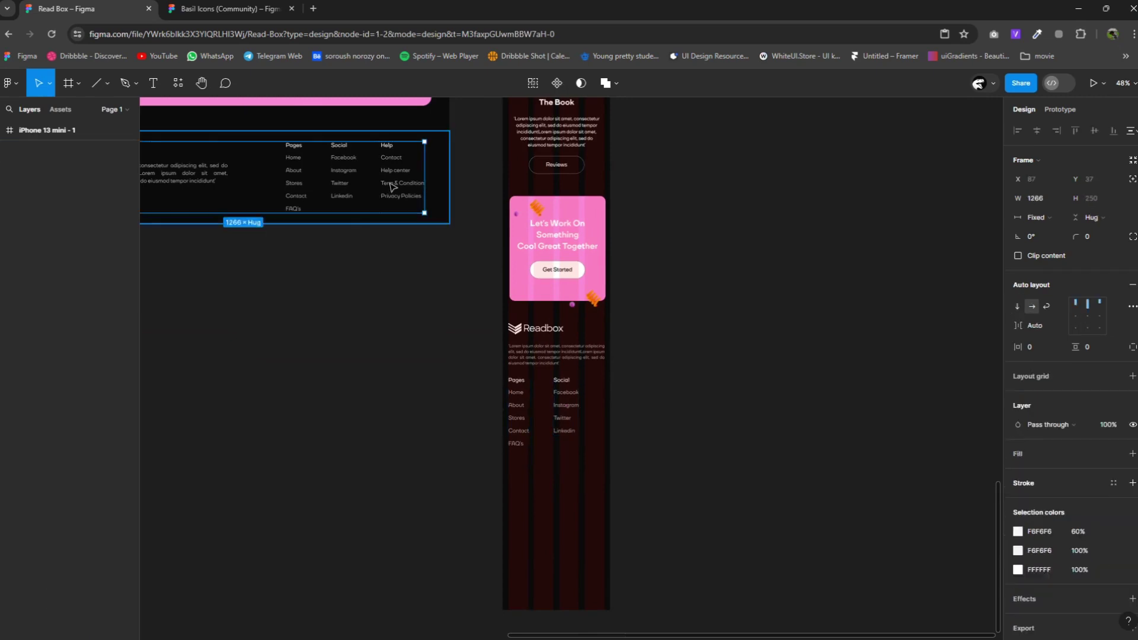
click(566, 418)
ctrl+scroll(563, 420, up, 3)
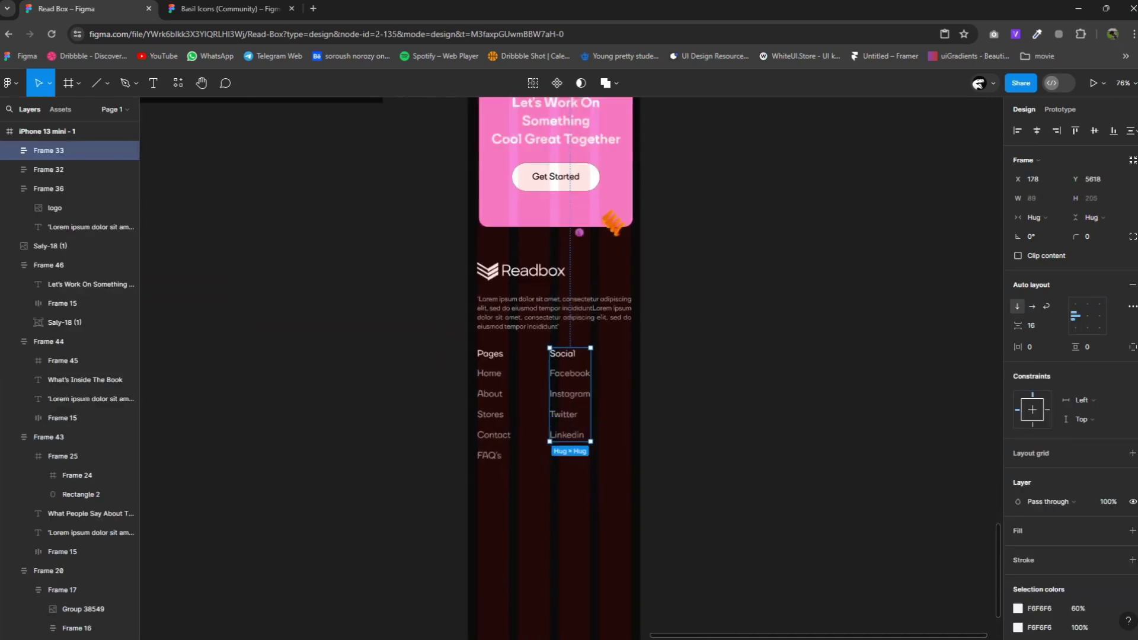
drag(503, 409, 514, 409)
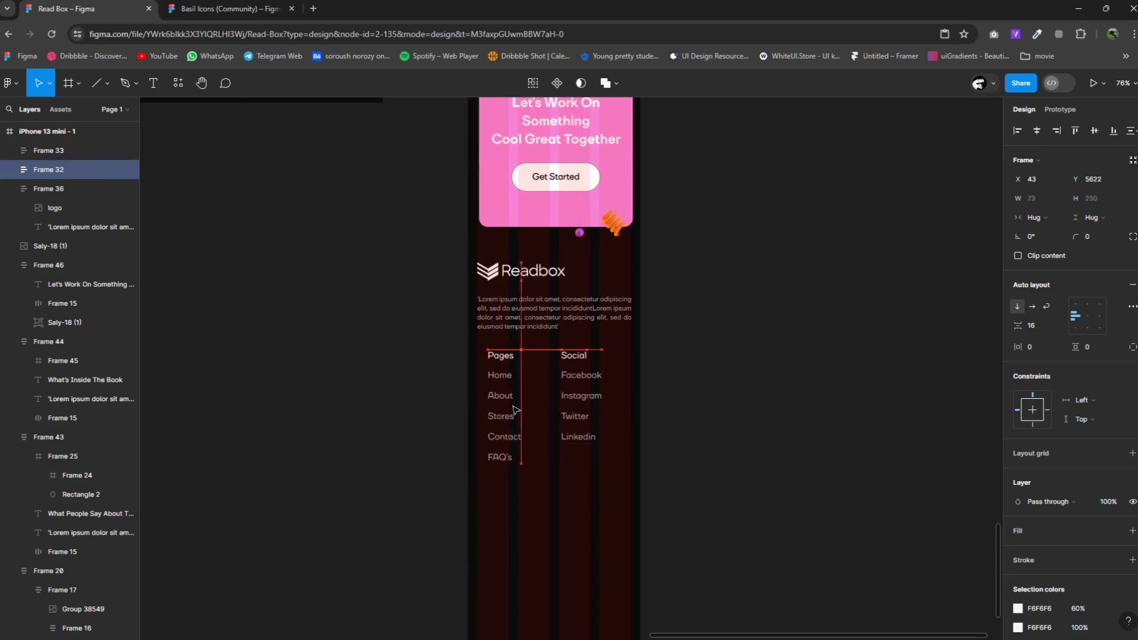
shift+click(569, 415)
right_click(578, 385)
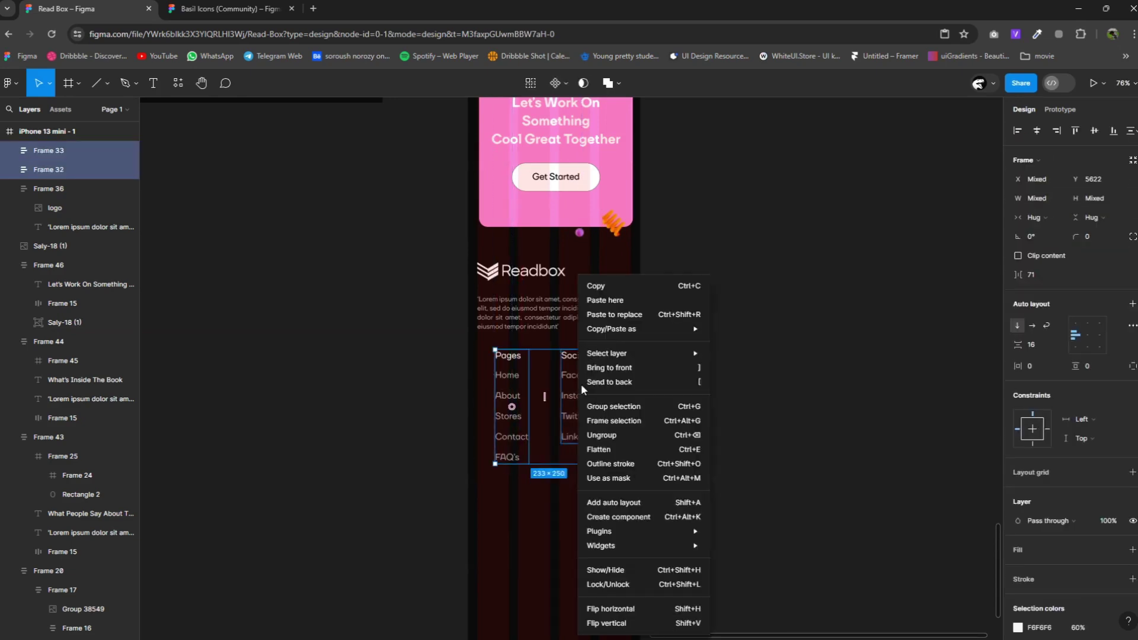
click(598, 421)
click(1126, 288)
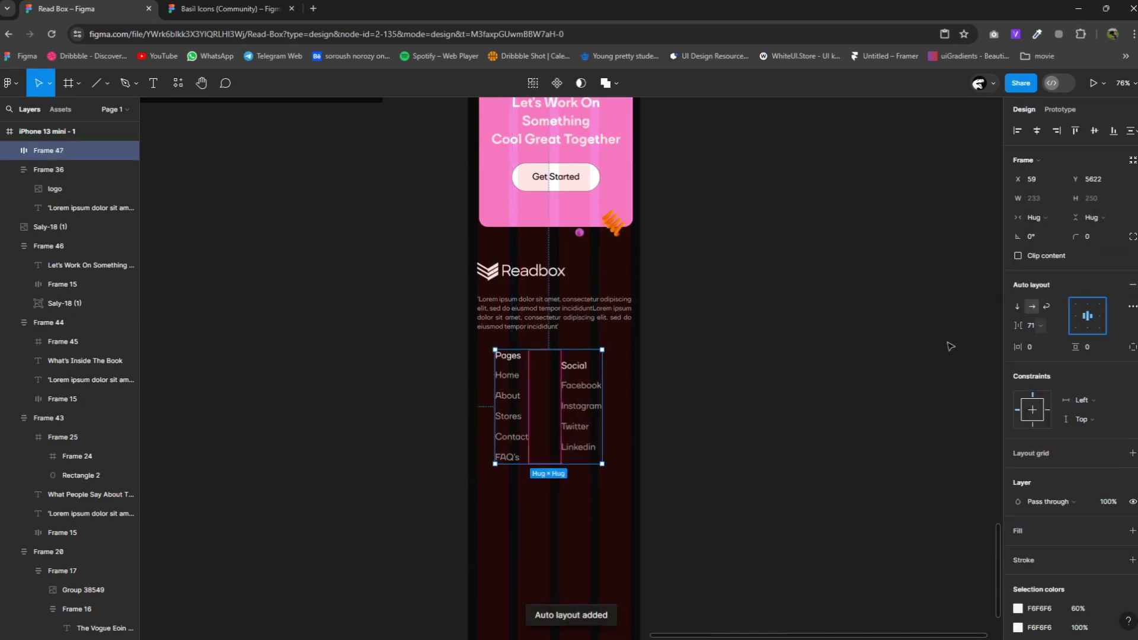
drag(556, 392, 560, 393)
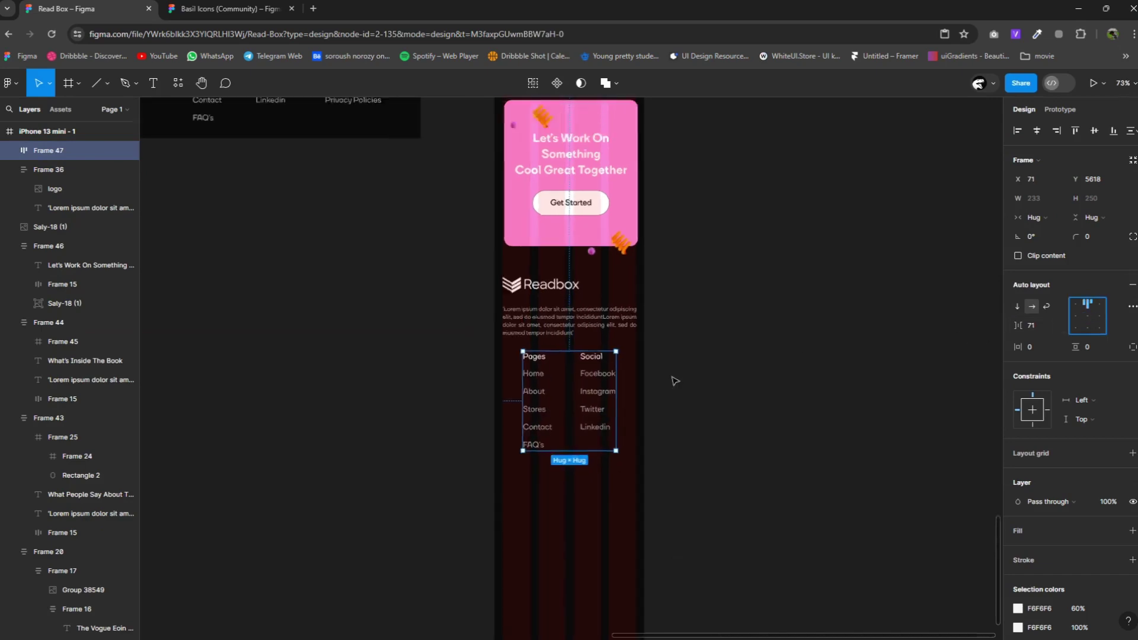
scroll(674, 381, down, 5)
Copy the Help column into the mobile footer and set the link row to auto spacing, 292 wide.
click(583, 295)
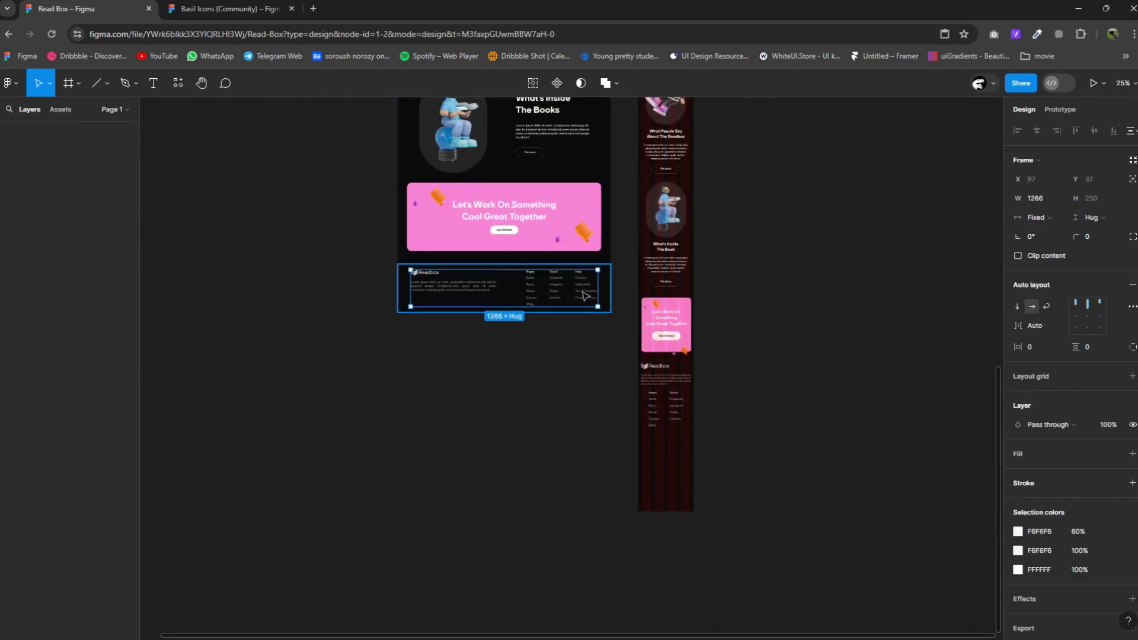
double_click(583, 295)
drag(668, 454, 633, 443)
scroll(663, 458, up, 4)
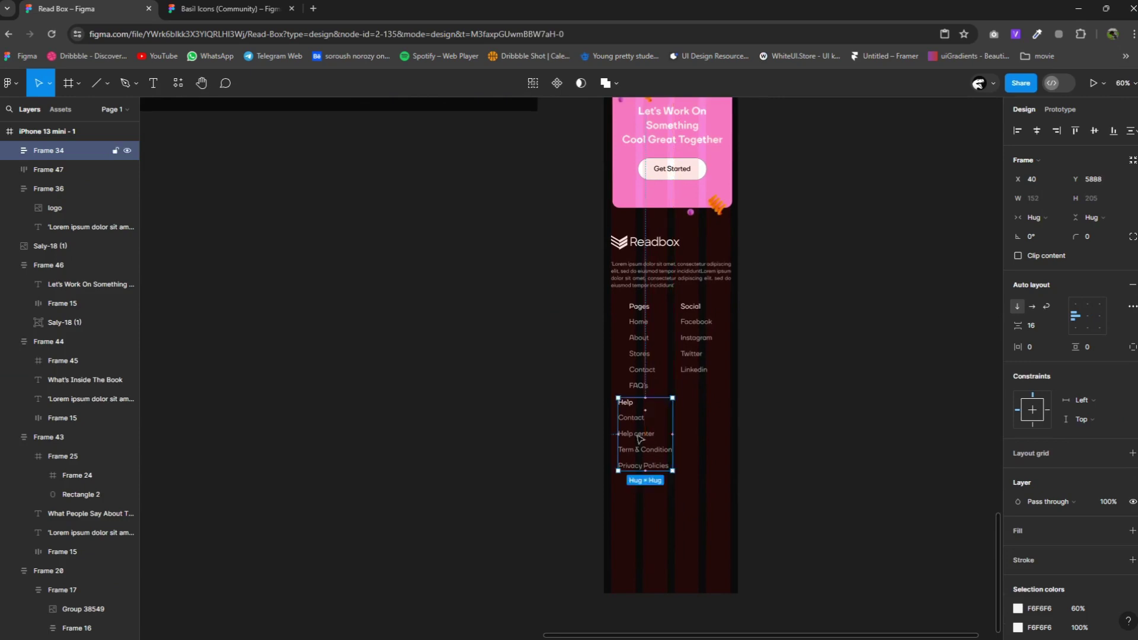
drag(644, 351, 635, 349)
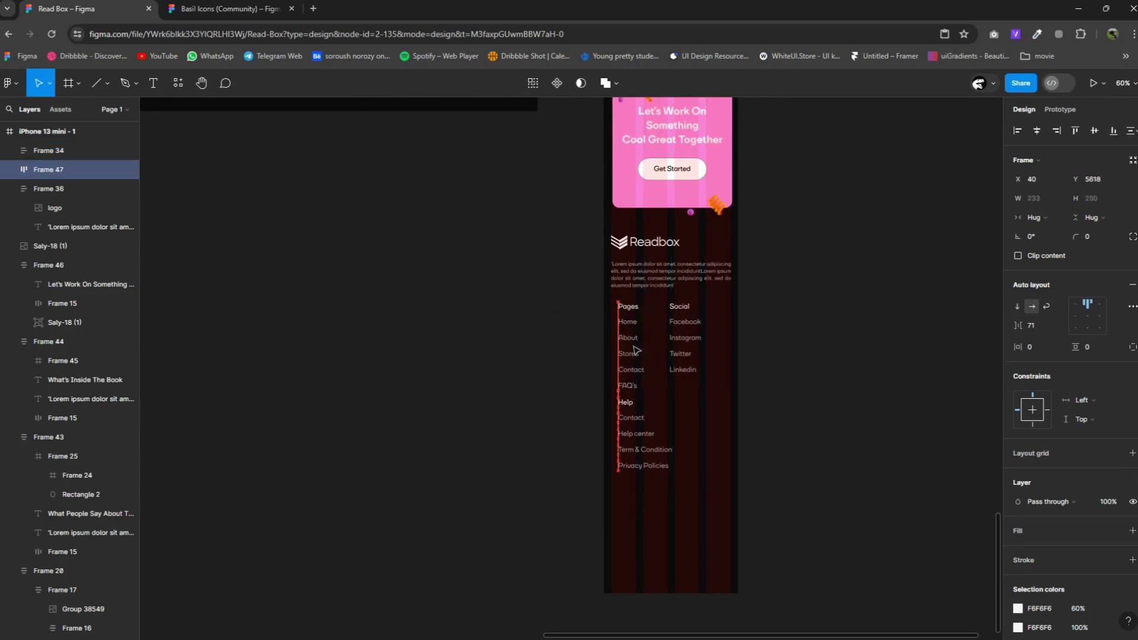
click(1058, 326)
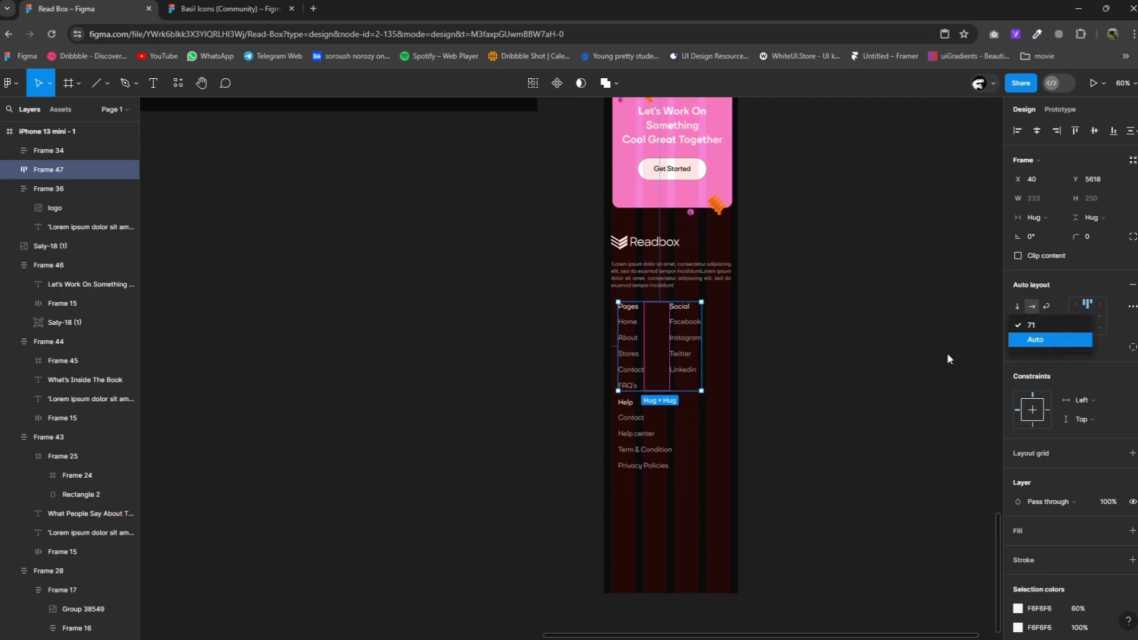
click(1043, 343)
drag(709, 365, 720, 365)
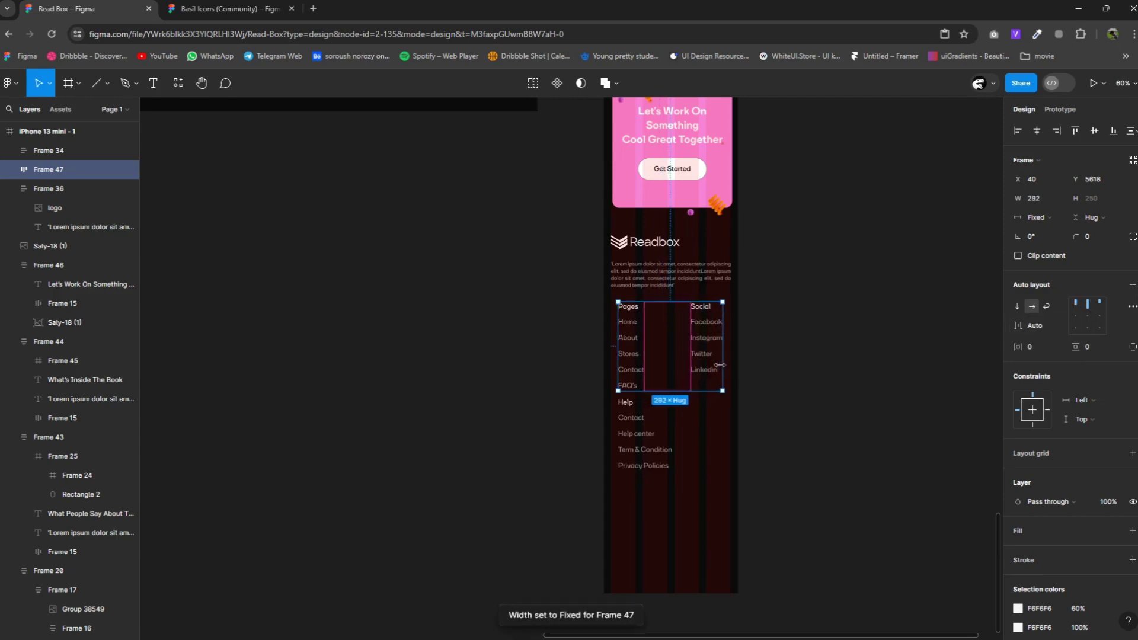
Stack the link row and Help column in a vertical auto-layout frame with 33 spacing.
drag(664, 439, 630, 422)
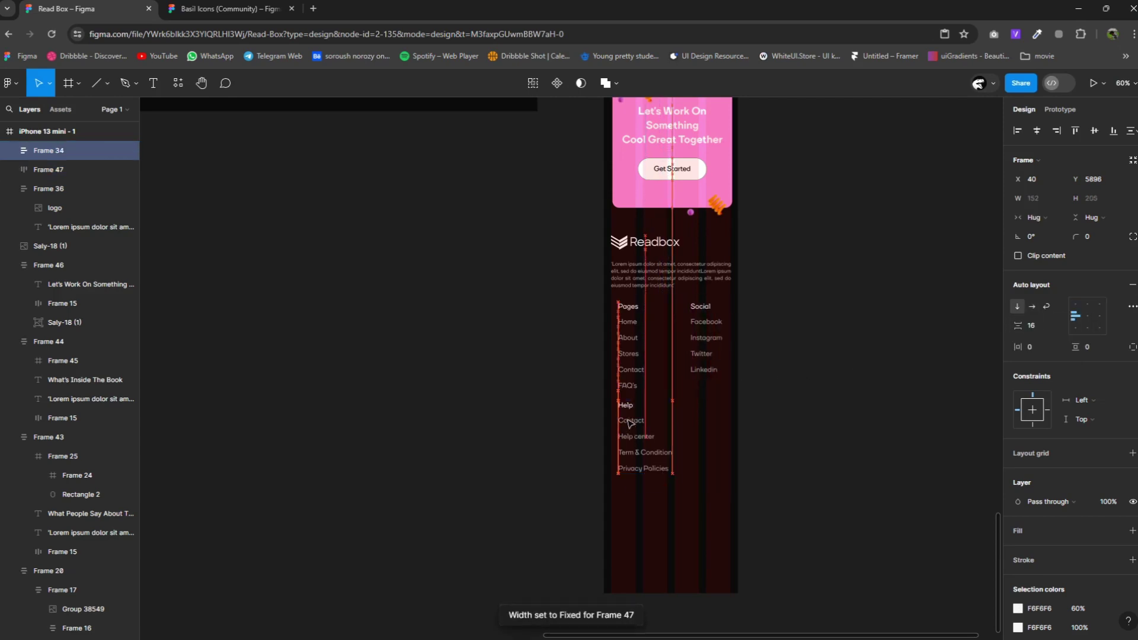
drag(717, 509, 616, 299)
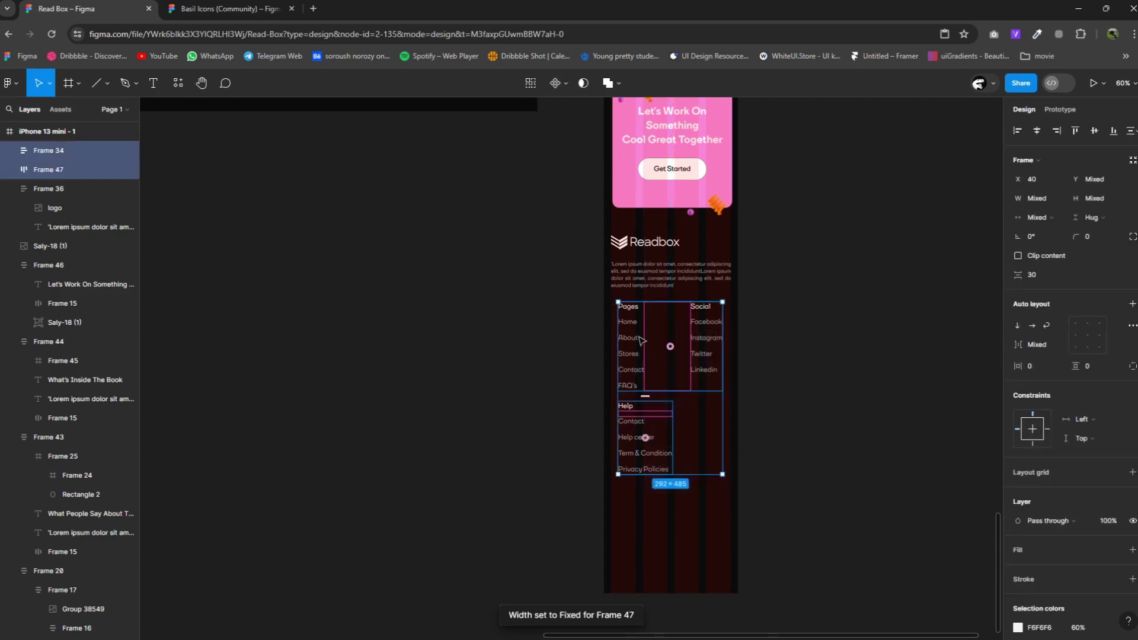
right_click(634, 385)
click(670, 421)
click(1132, 284)
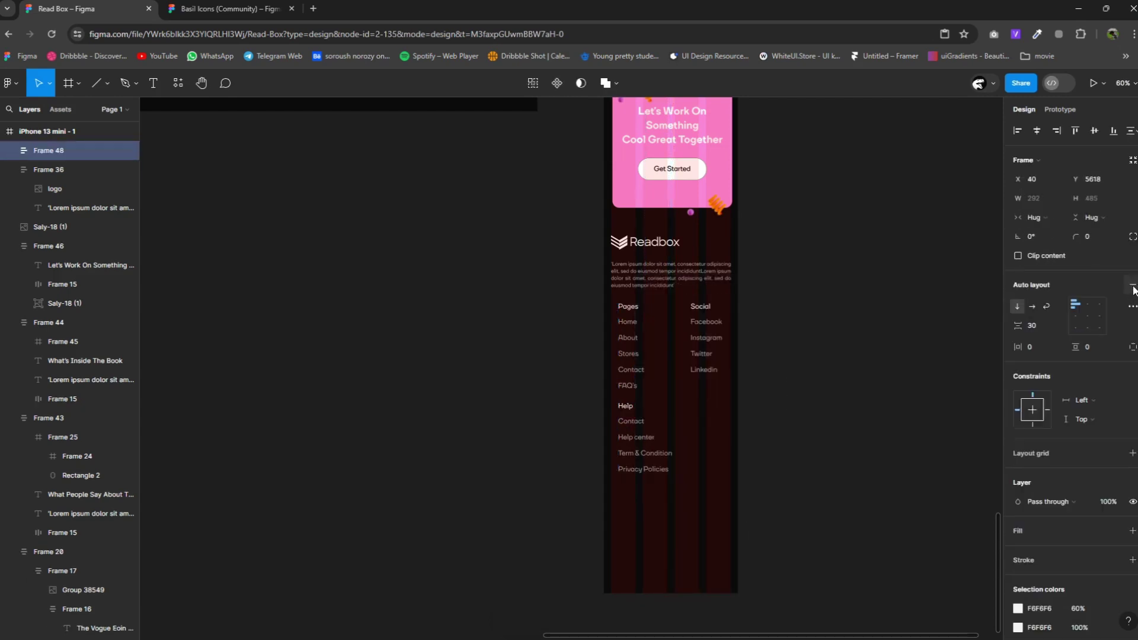
drag(1019, 326, 1028, 326)
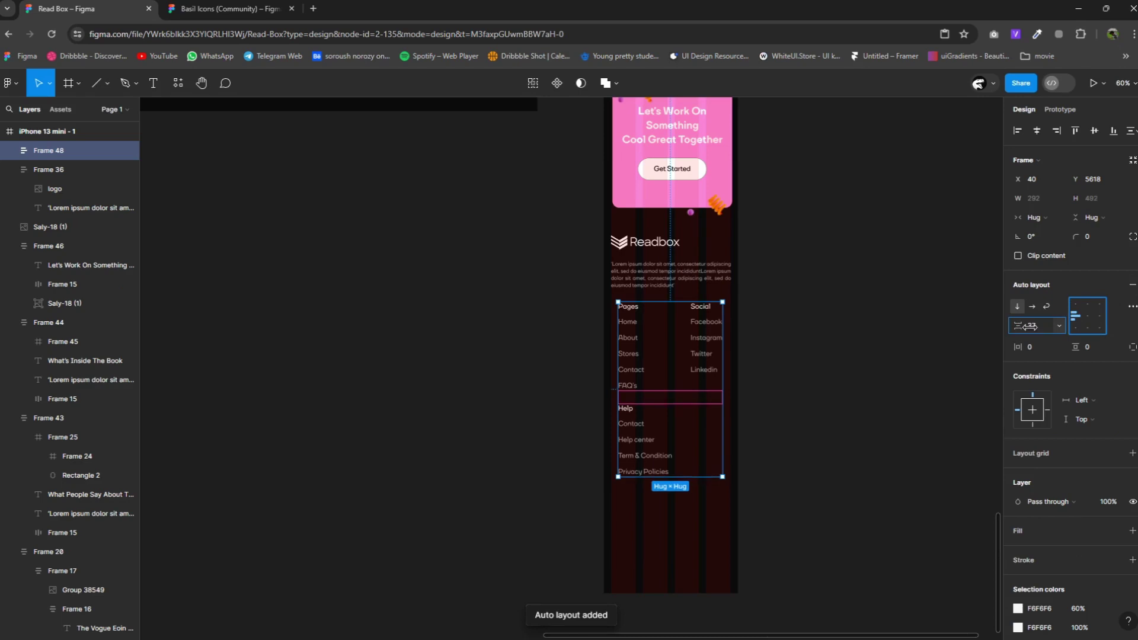
click(774, 397)
Shorten the iPhone 13 mini frame to 6159 tall so it ends just below the footer.
scroll(776, 414, down, 3)
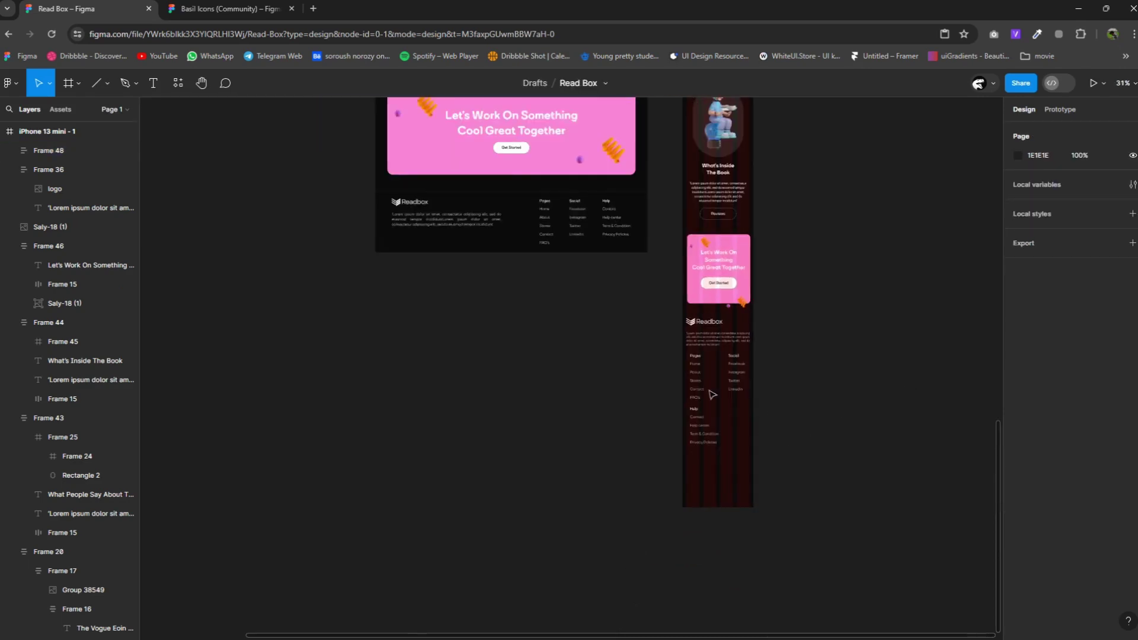
ctrl+scroll(830, 433, down, 3)
scroll(789, 409, up, 3)
scroll(788, 409, right, 2)
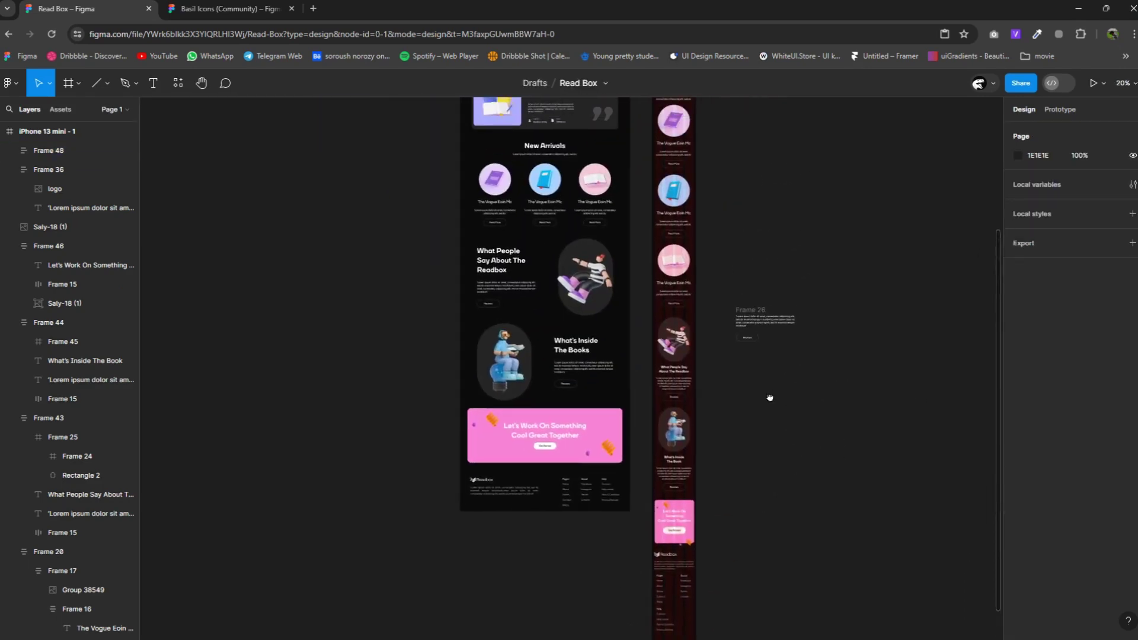
click(744, 305)
click(726, 323)
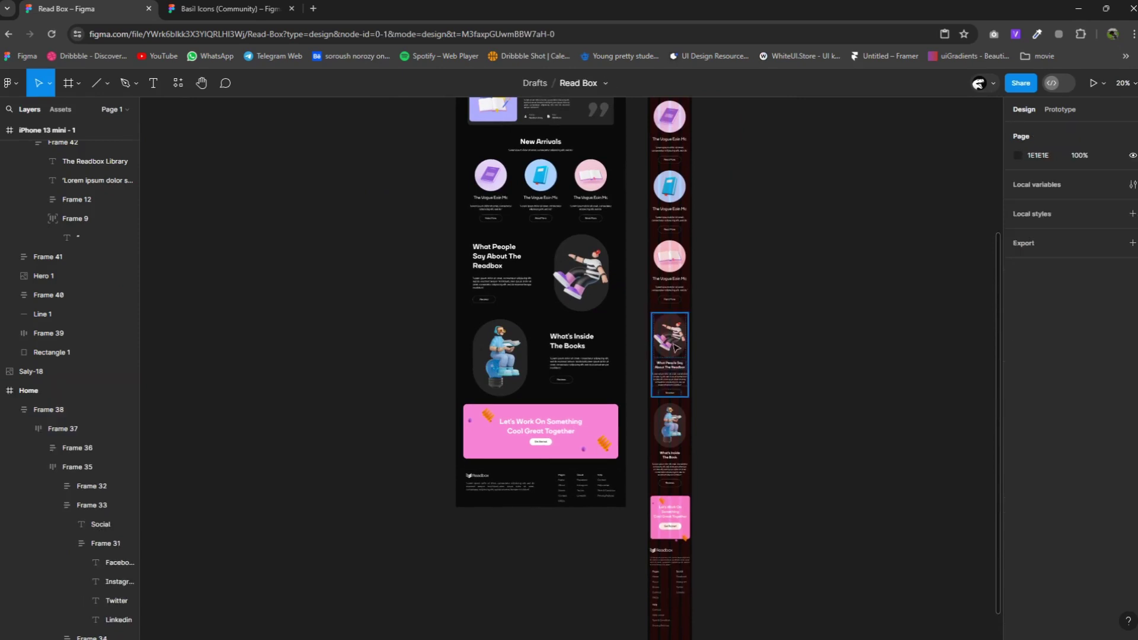
scroll(731, 272, up, 3)
scroll(731, 272, down, 1)
click(690, 424)
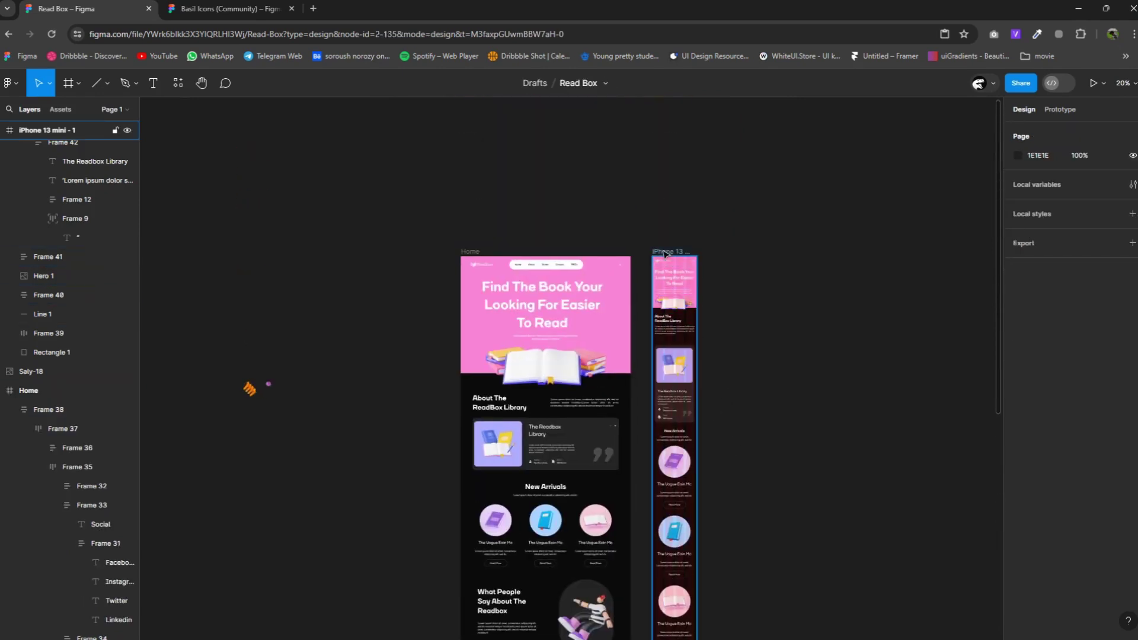
scroll(720, 426, down, 5)
mouse_move(684, 533)
mouse_down()
mouse_move(687, 493)
mouse_move(696, 504)
mouse_up()
Delete the stray Saly-18 image sitting beside the pages.
scroll(687, 497, up, 5)
scroll(696, 504, down, 5)
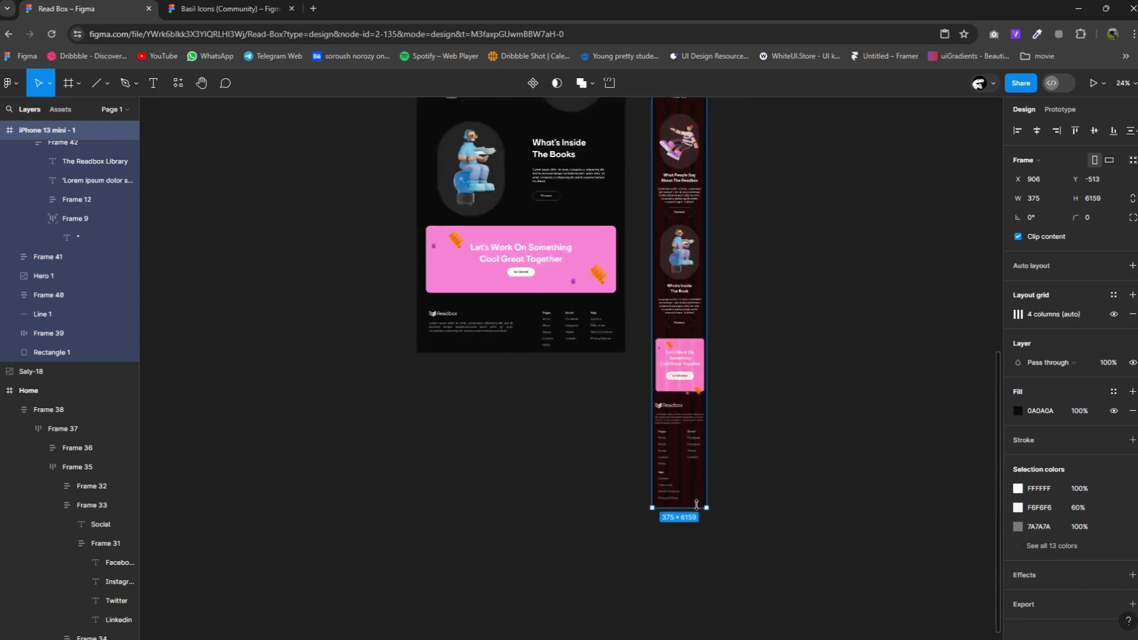
scroll(464, 211, down, 5)
scroll(468, 225, up, 2)
click(472, 232)
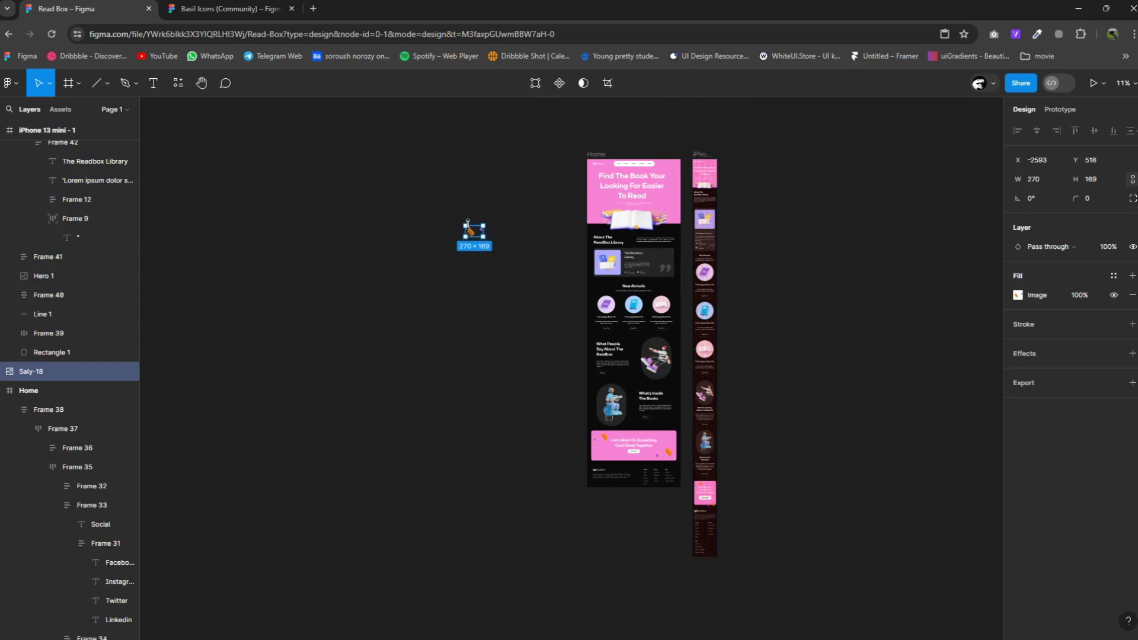
key(Delete)
Launch the desktop Home frame in presentation mode.
click(707, 155)
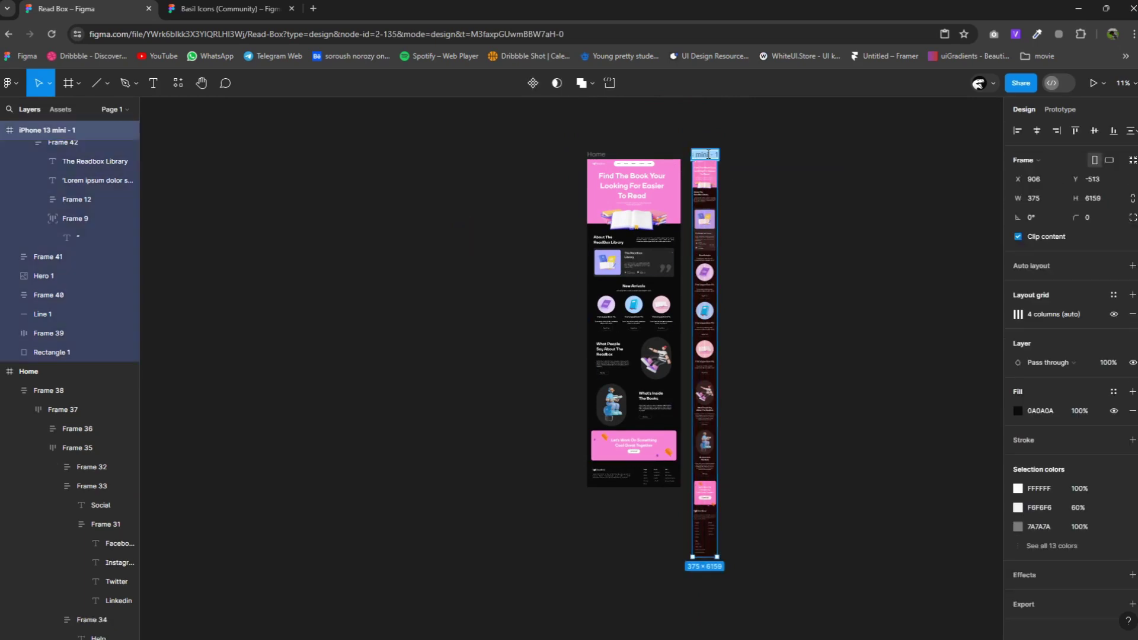
scroll(706, 154, up, 4)
click(697, 147)
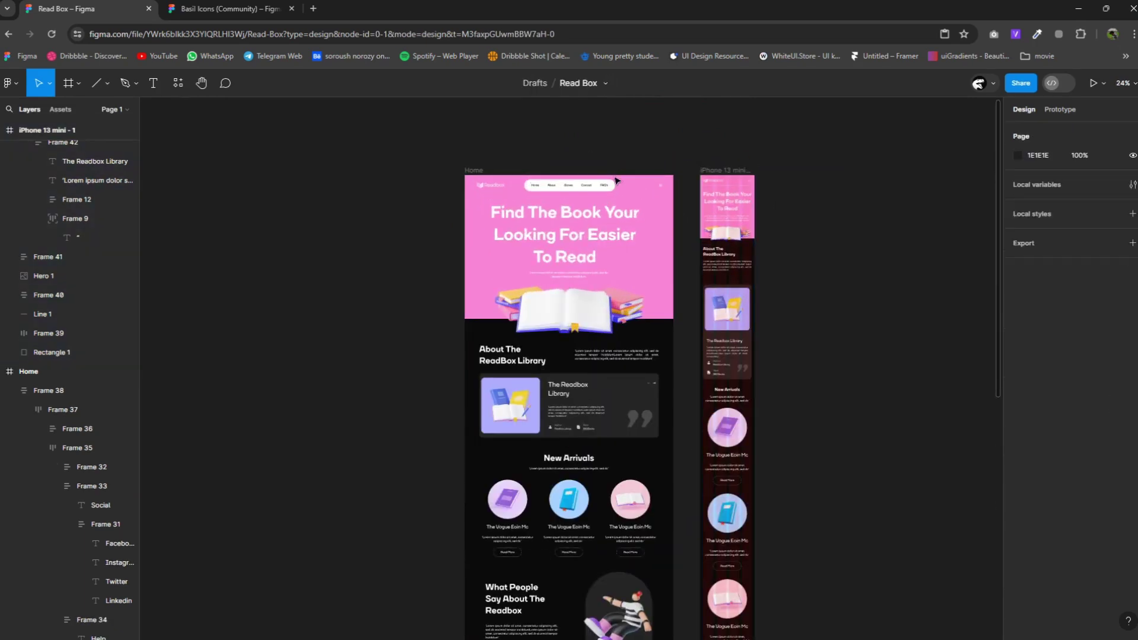
click(477, 170)
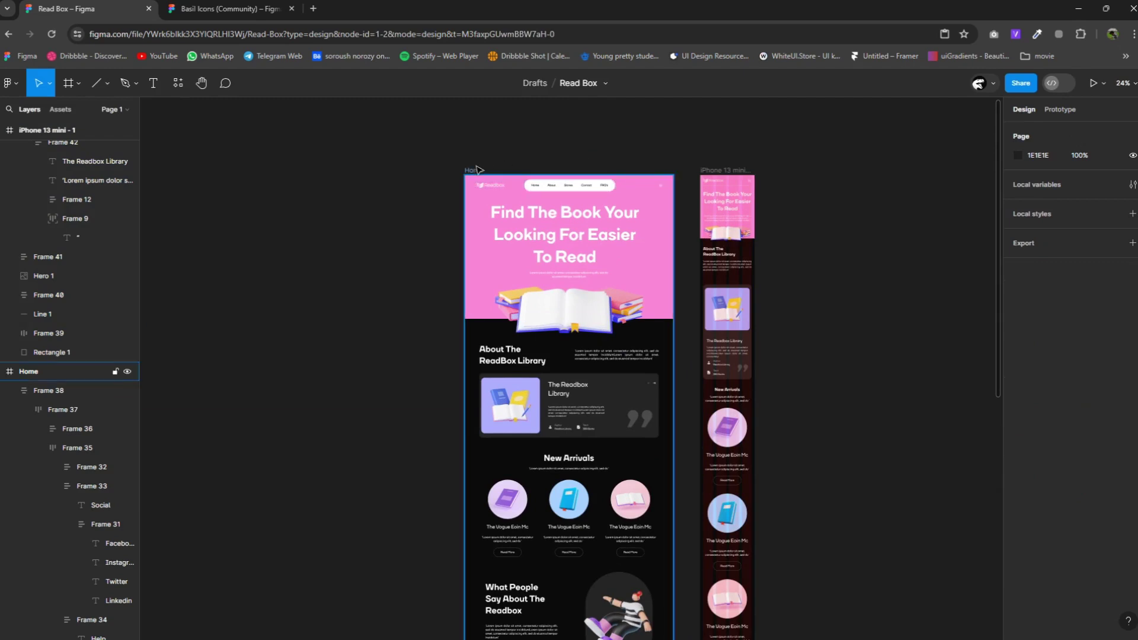
click(1103, 83)
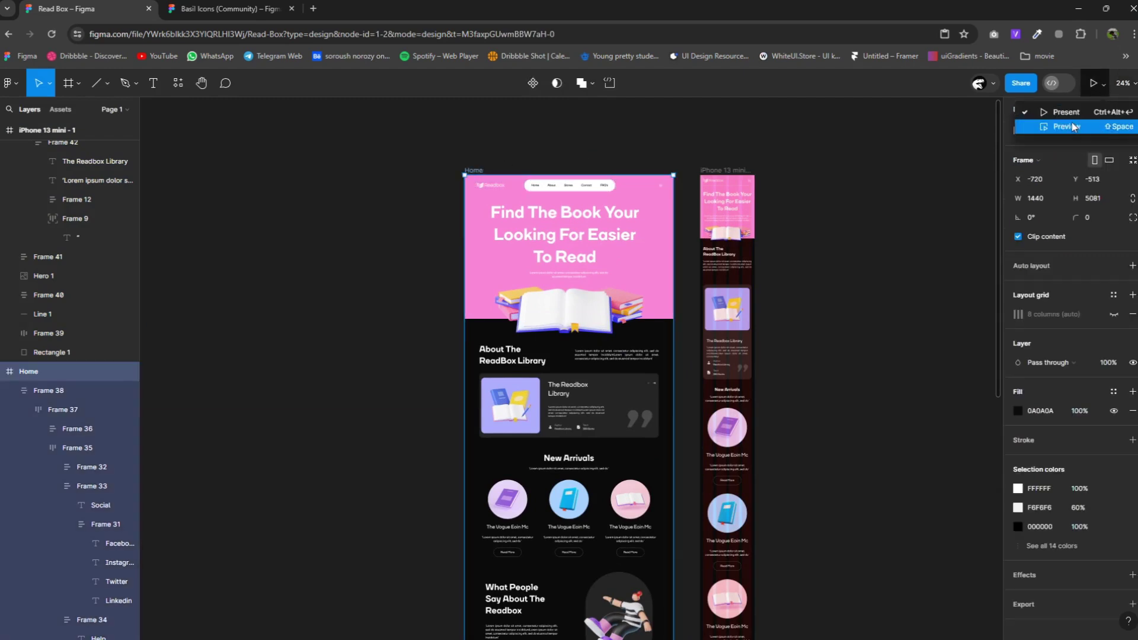
click(1073, 127)
click(568, 119)
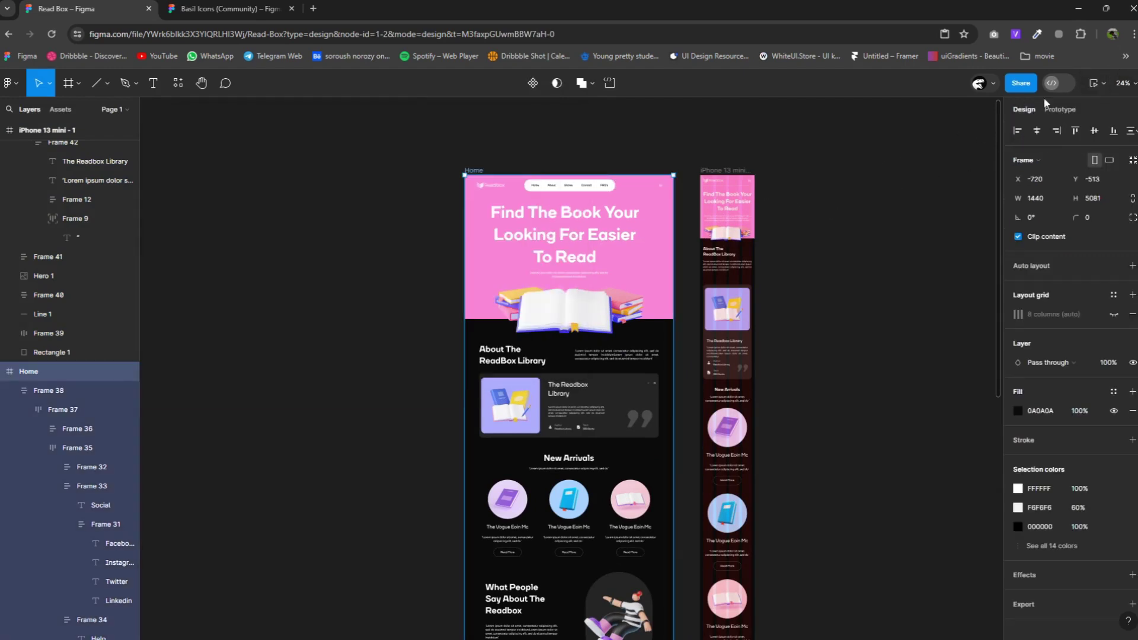
click(1102, 83)
click(1071, 115)
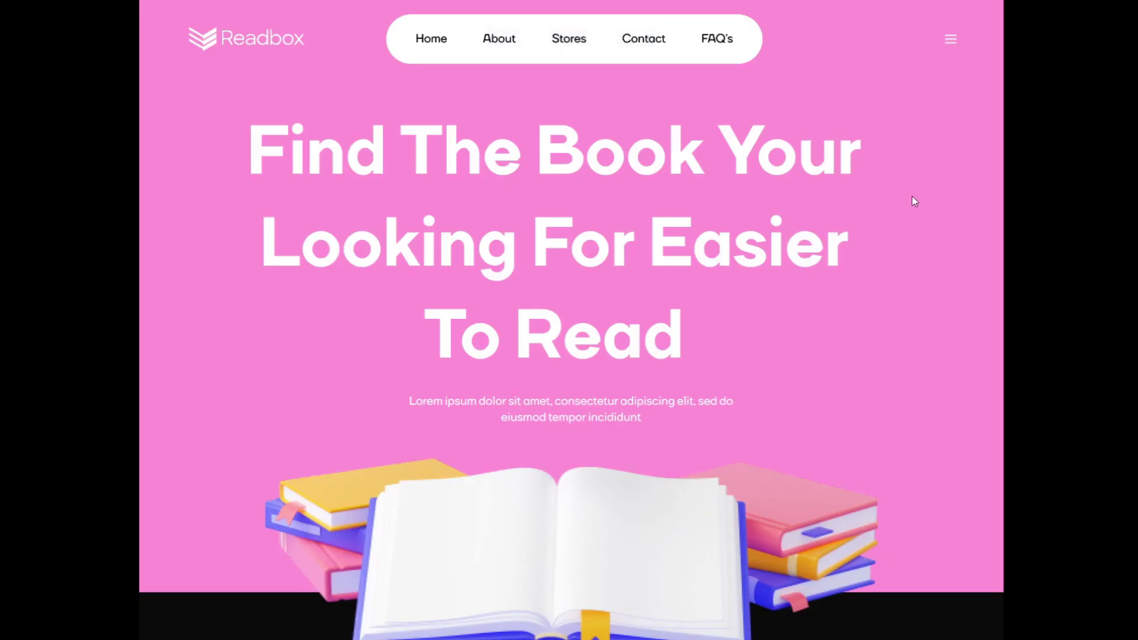
Scroll through the presented Home page from the hero down to the footer.
scroll(913, 202, down, 3)
scroll(913, 202, down, 1)
scroll(913, 201, down, 5)
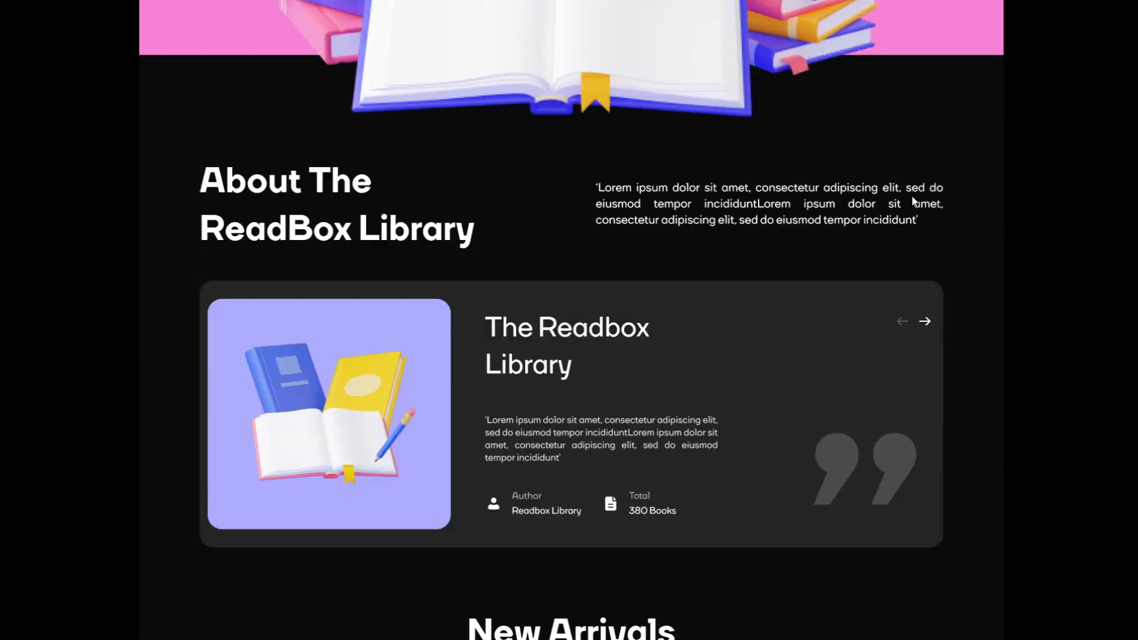
scroll(913, 201, down, 3)
scroll(913, 201, down, 1)
scroll(913, 201, down, 4)
scroll(913, 201, down, 1)
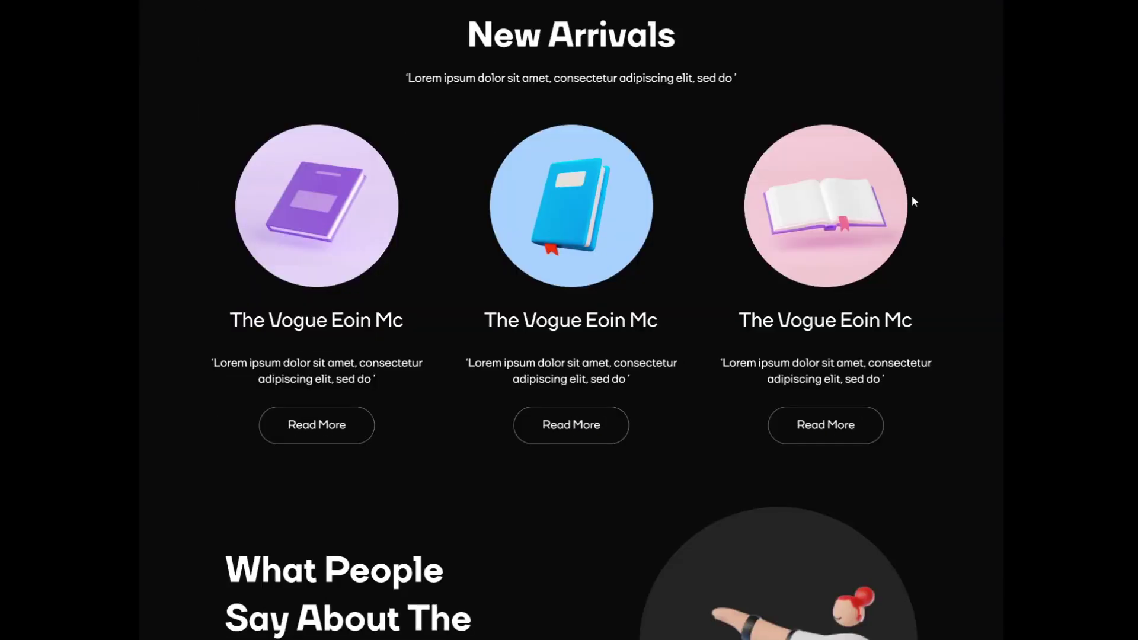
scroll(913, 202, down, 3)
scroll(914, 201, down, 1)
scroll(913, 202, down, 4)
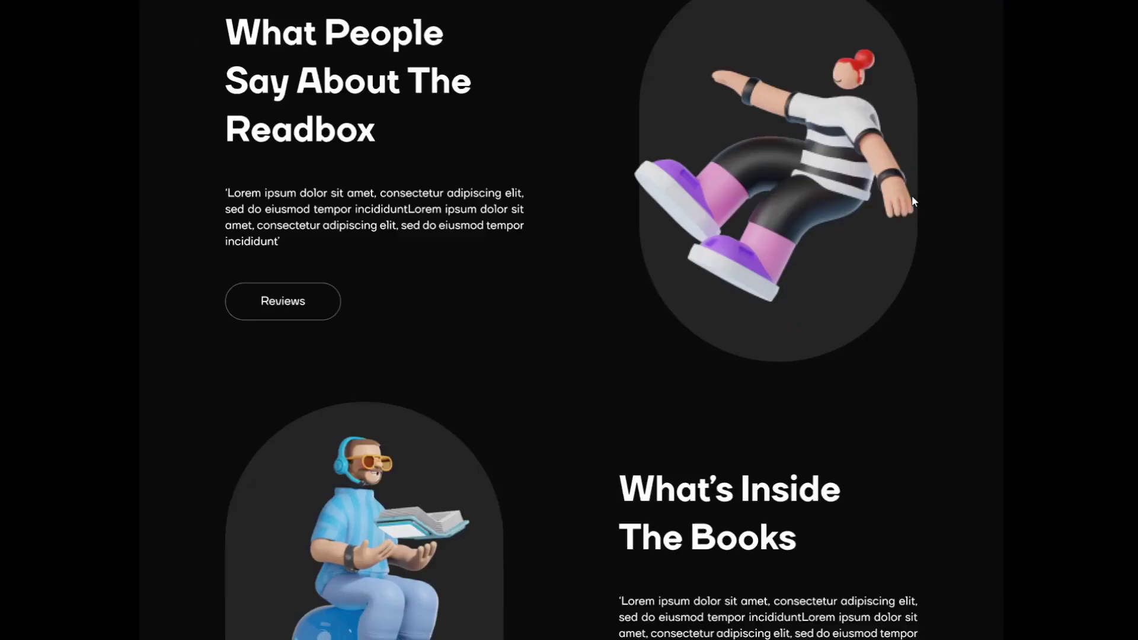
scroll(914, 201, down, 1)
scroll(913, 201, down, 5)
scroll(913, 205, down, 2)
scroll(913, 203, down, 2)
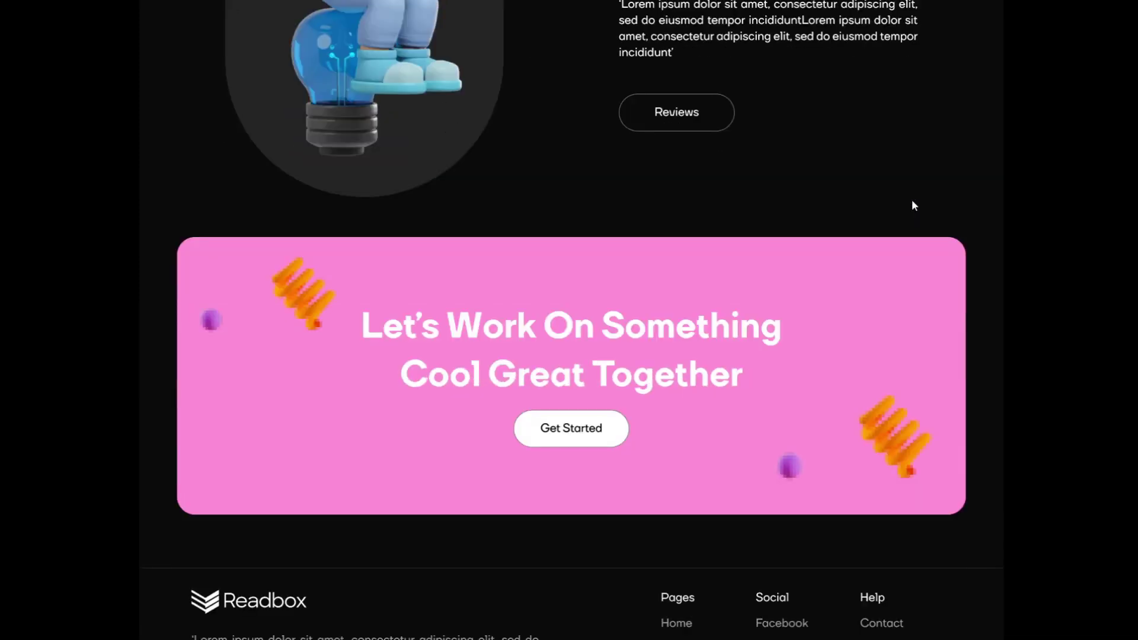
scroll(915, 207, down, 2)
Scroll back up to the pink 'Find The Book' hero section.
scroll(917, 246, up, 4)
scroll(917, 249, up, 4)
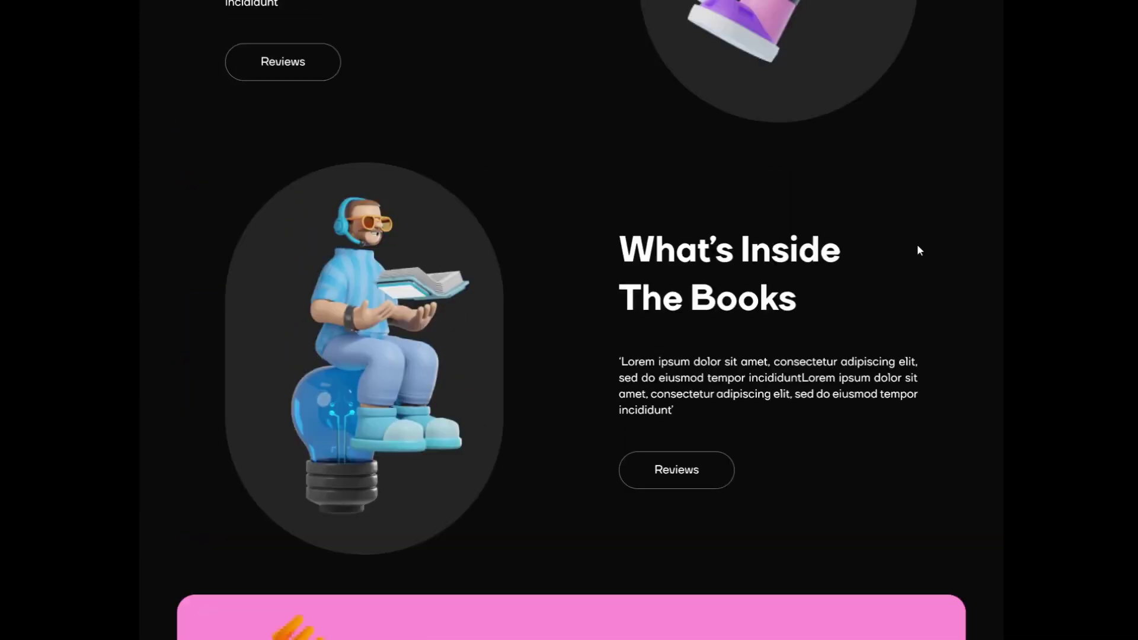
scroll(918, 249, up, 6)
scroll(918, 249, up, 1)
scroll(918, 249, up, 7)
scroll(918, 247, up, 5)
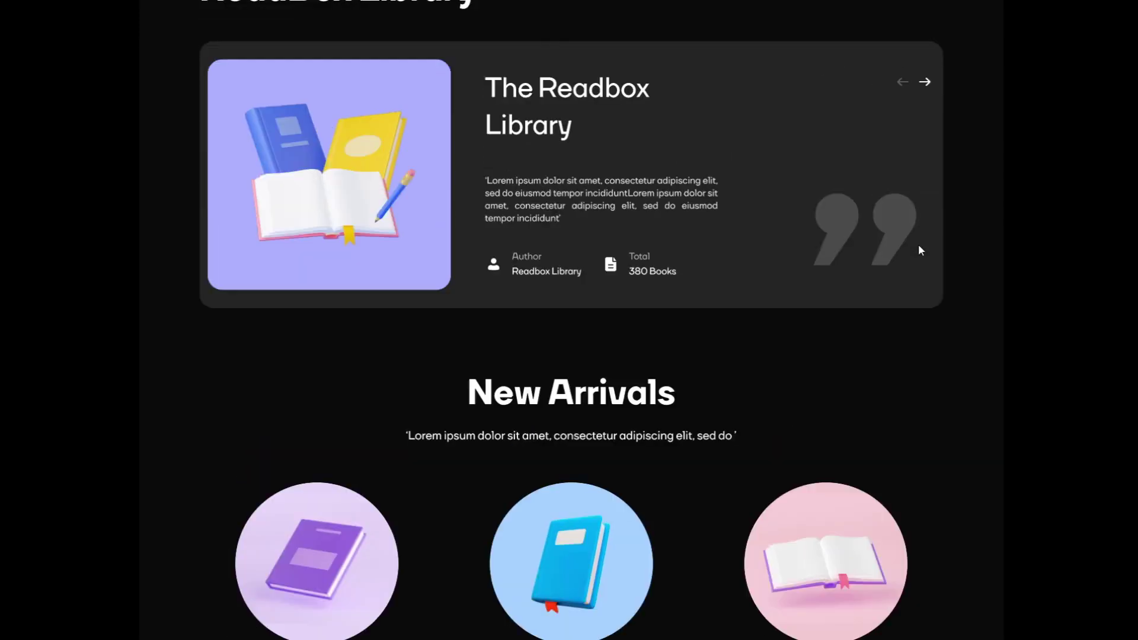
scroll(919, 246, up, 2)
scroll(918, 247, up, 7)
scroll(918, 246, up, 4)
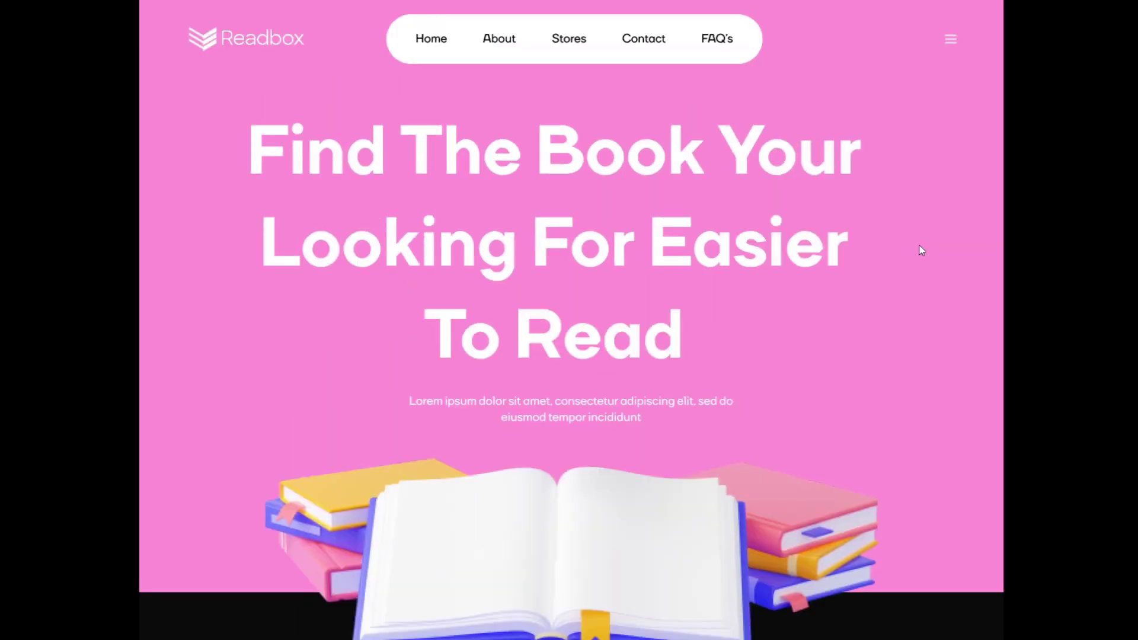